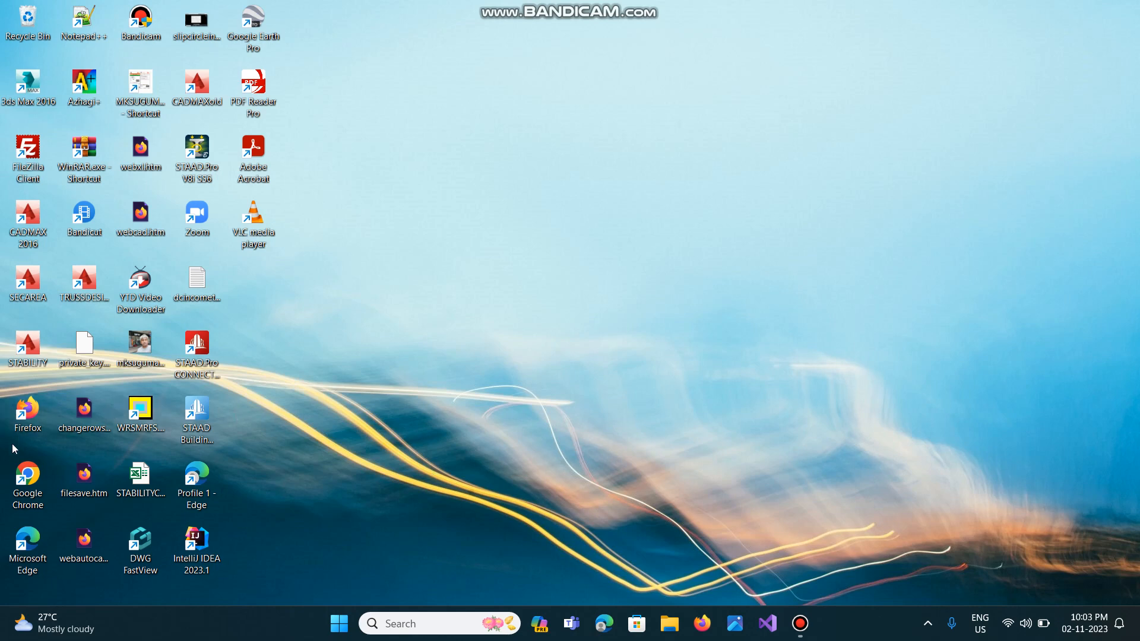
Search Google in Chrome for "CADMAX FREEWARES" and open the CADMAX FREEWARES blog.
double_click(33, 478)
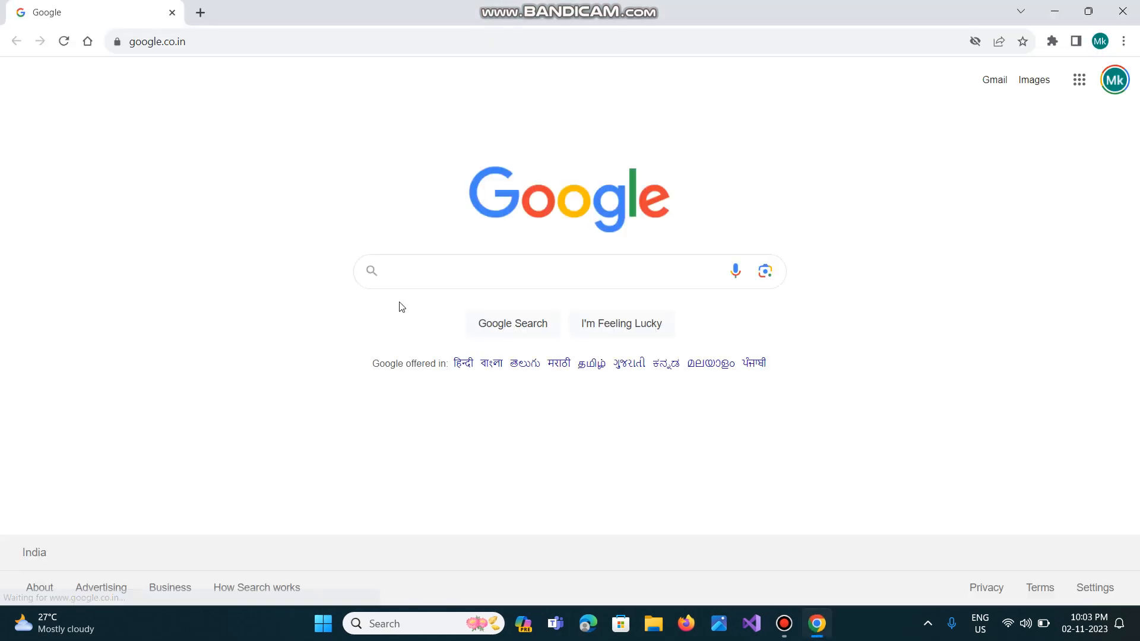
left_click(407, 272)
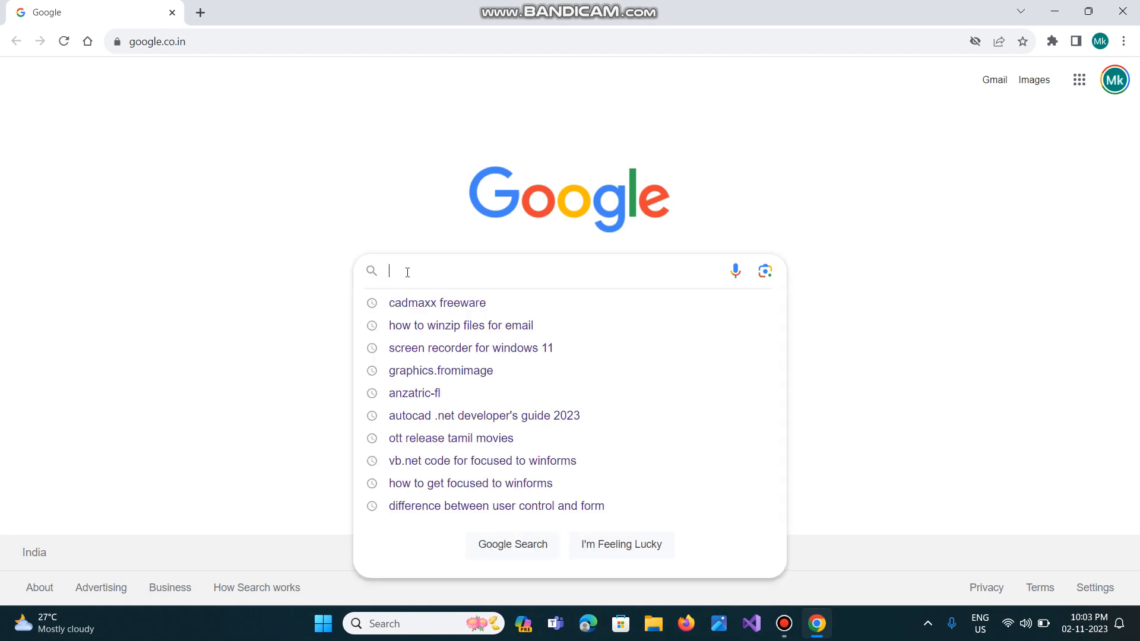
type("CA")
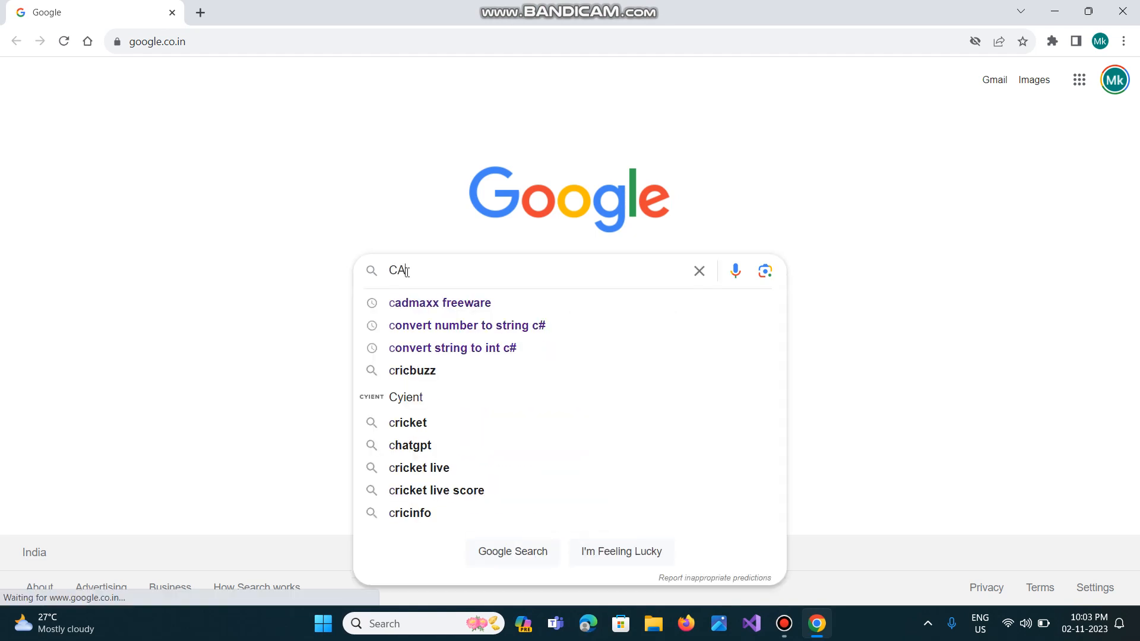
type("DMAX ")
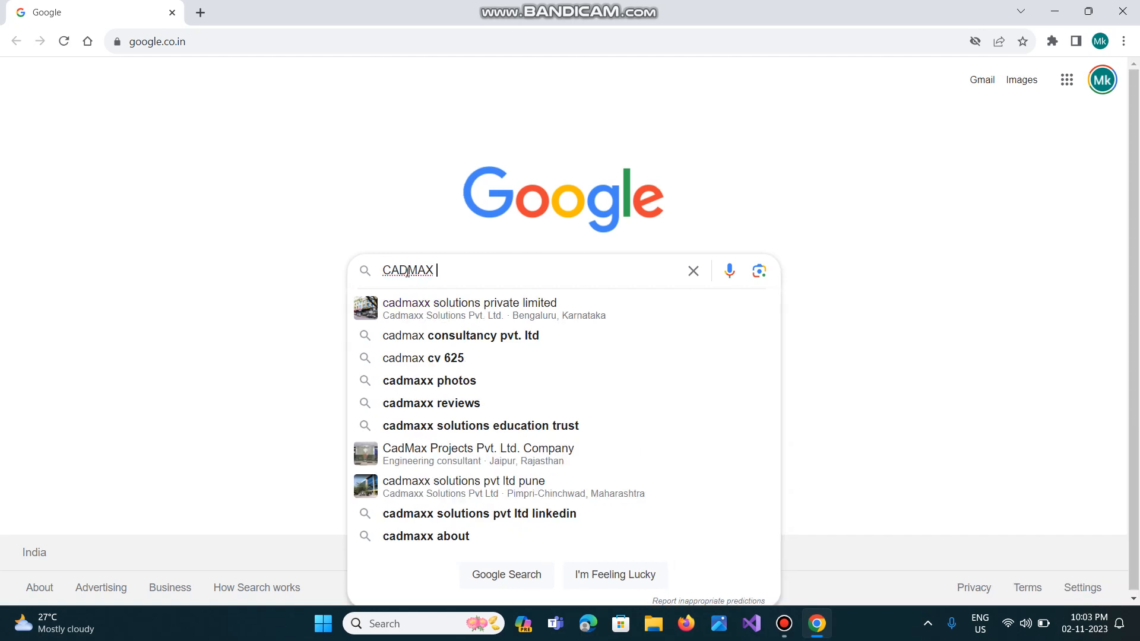
type("FREEWARES")
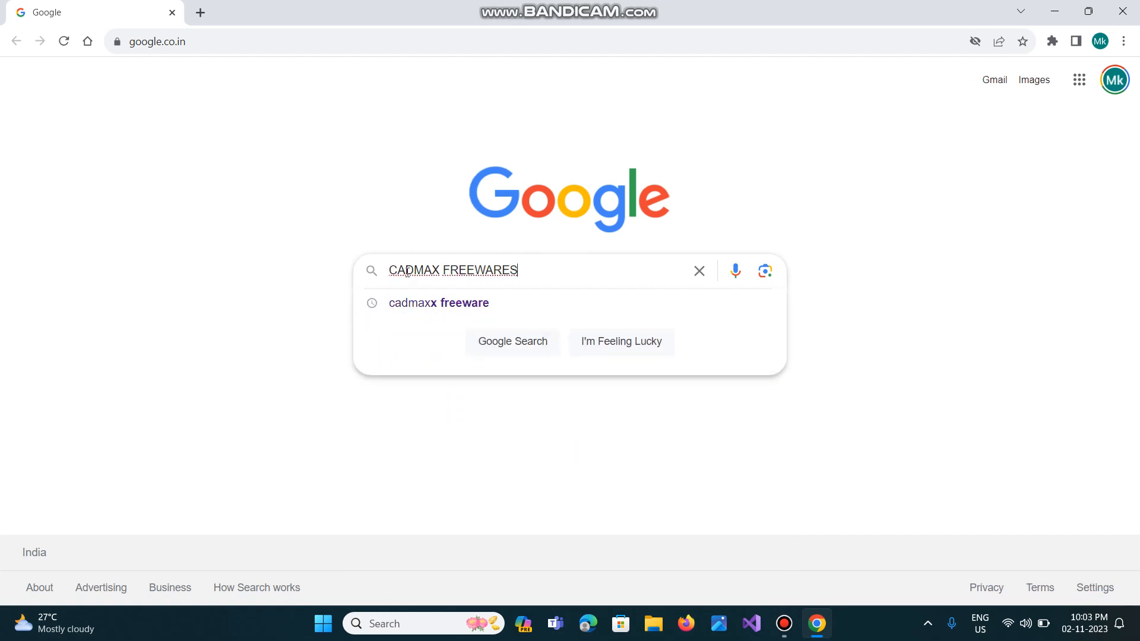
key("Return")
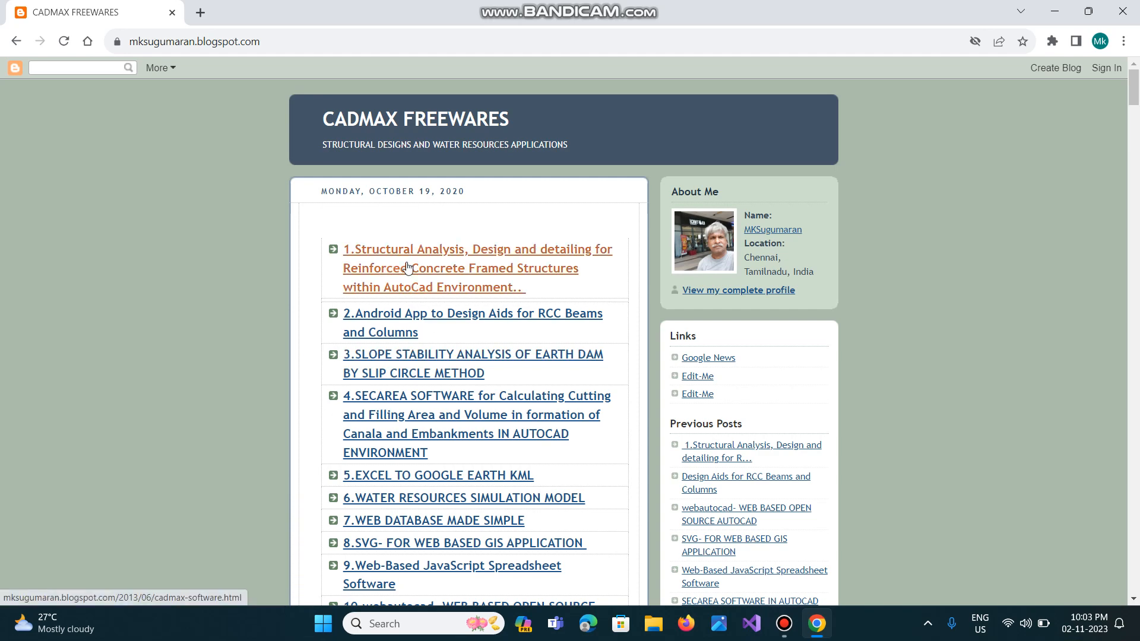
Open the blog's first post on structural analysis and design, and follow the download link for the C# and VB.net version without VBA.
left_click(472, 273)
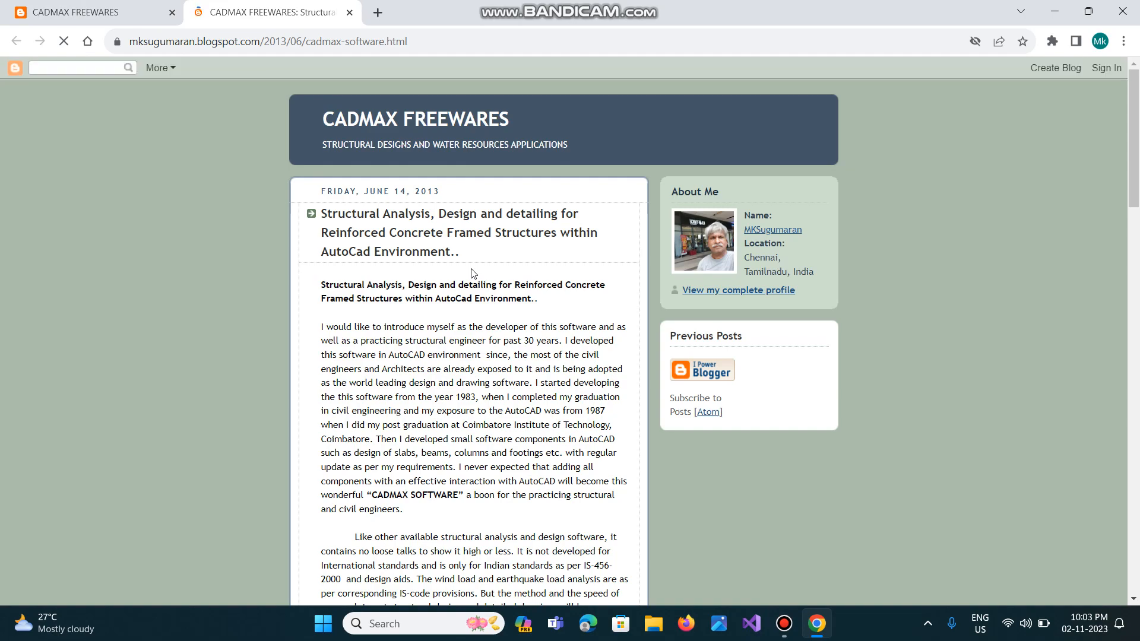
scroll(484, 352, "down", 20)
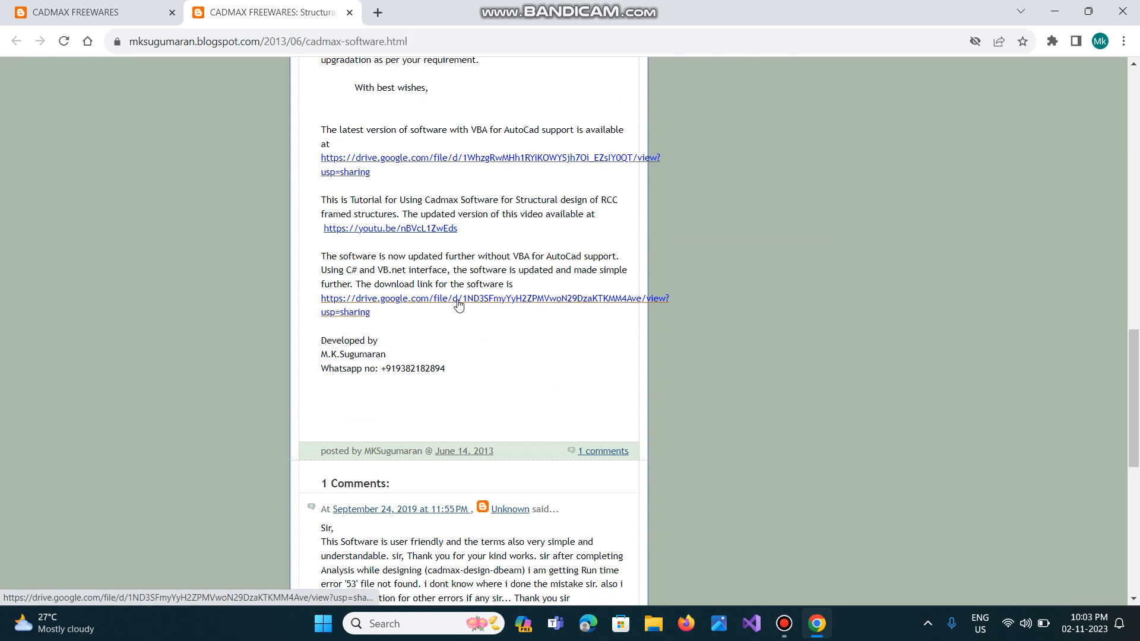
left_click(458, 303)
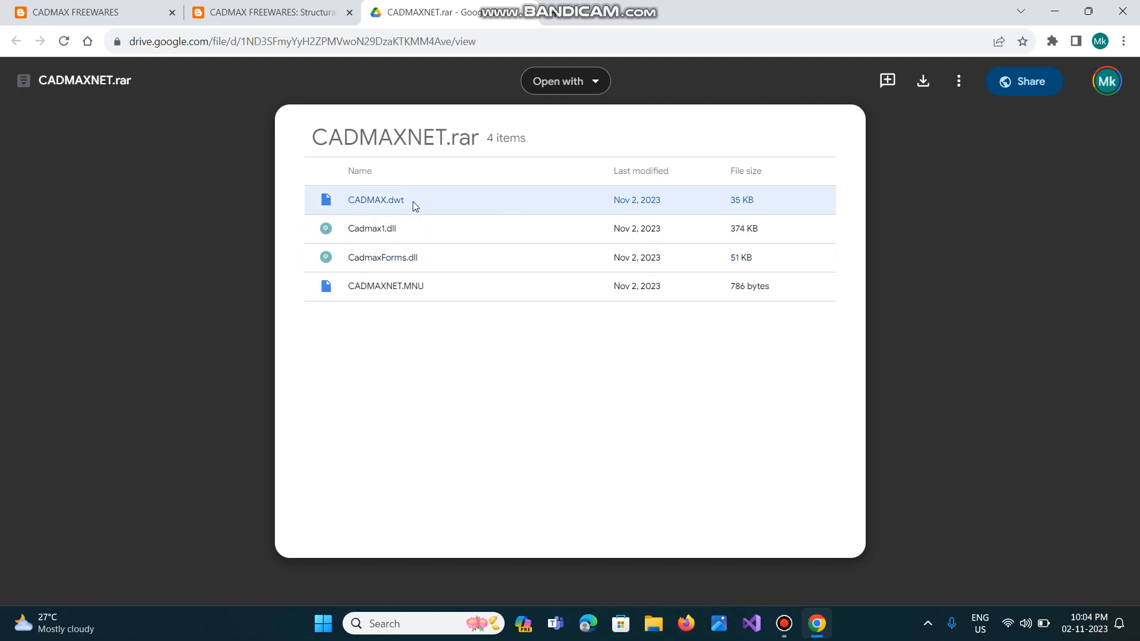
Download CADMAXNET.rar from Google Drive and allow the blocked suspicious file to be kept.
left_click(924, 82)
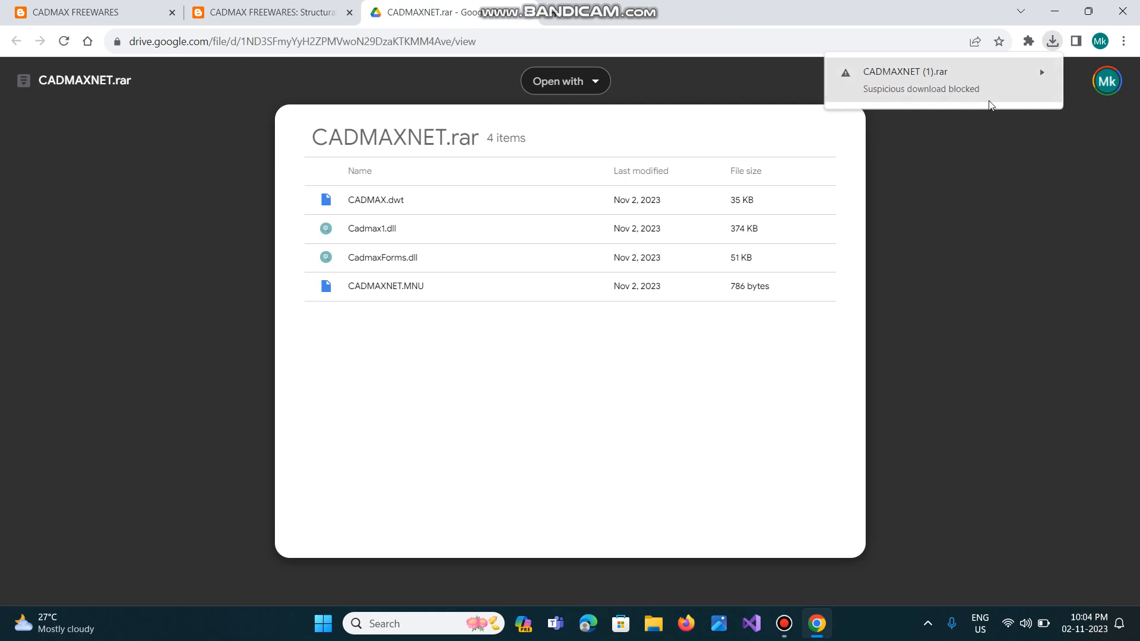
left_click(1044, 73)
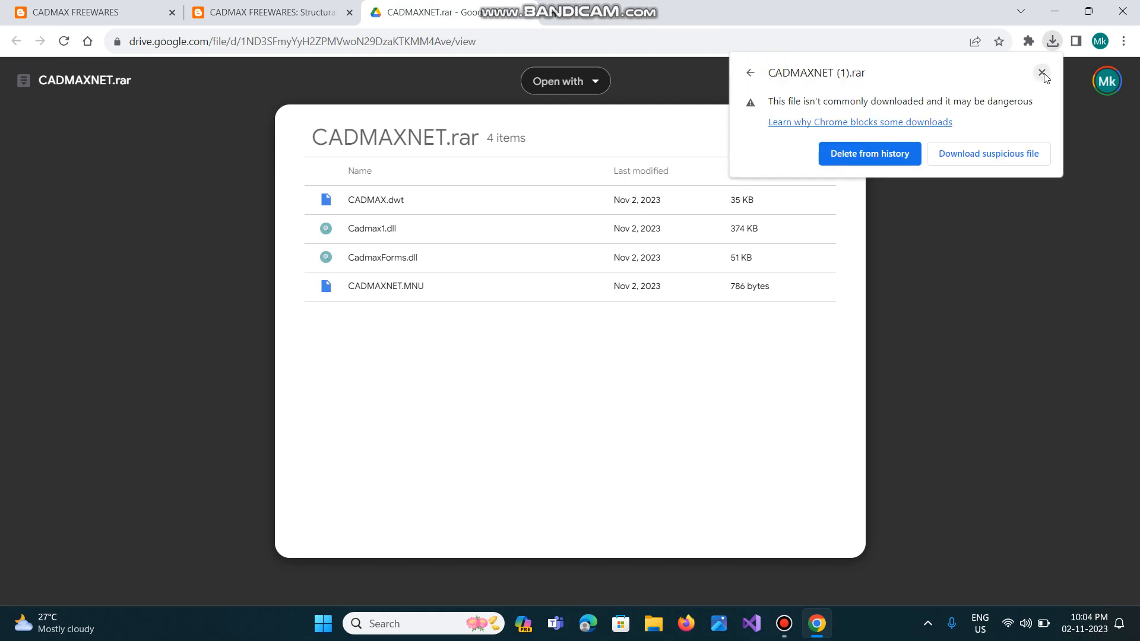
left_click(1029, 158)
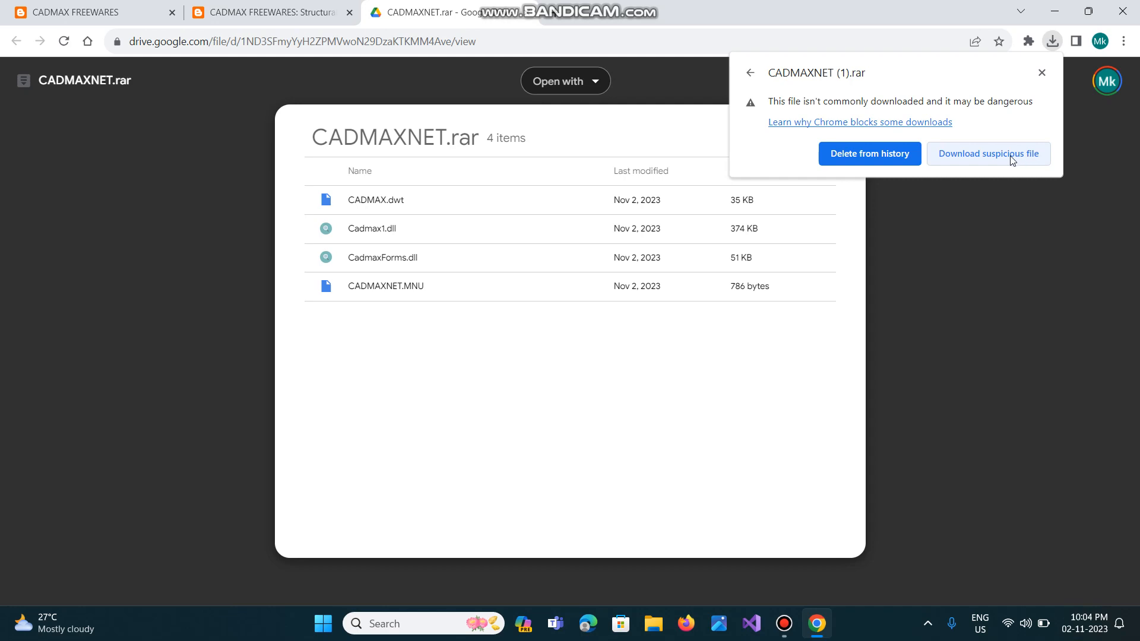
left_click(1011, 157)
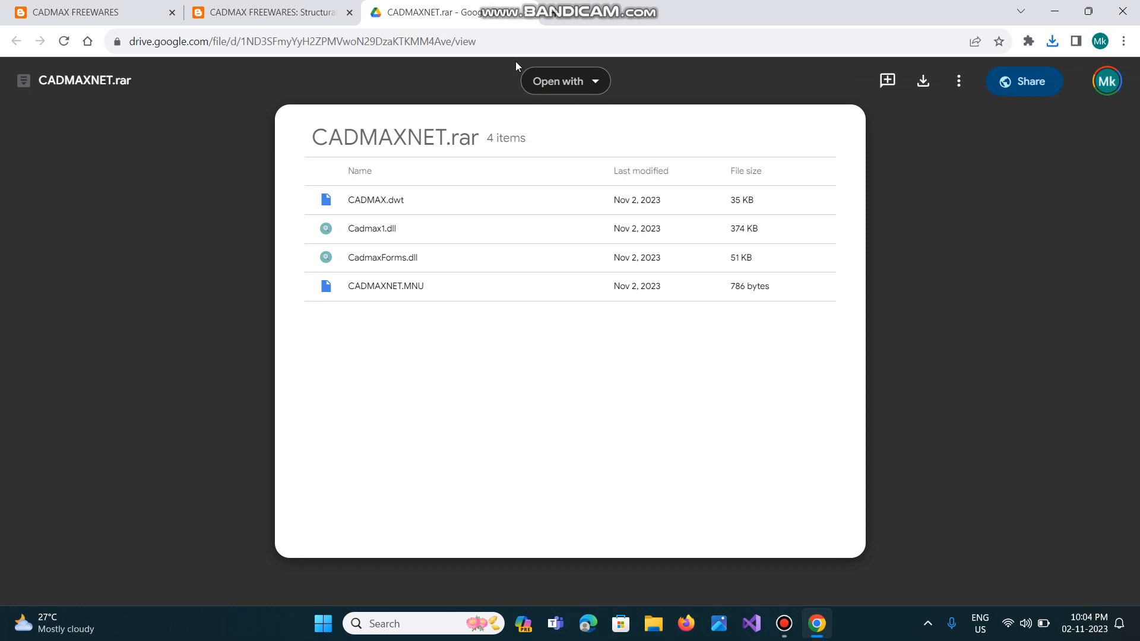
Close the Google Drive page, the software post and the blog home page to exit the browser.
left_click(525, 14)
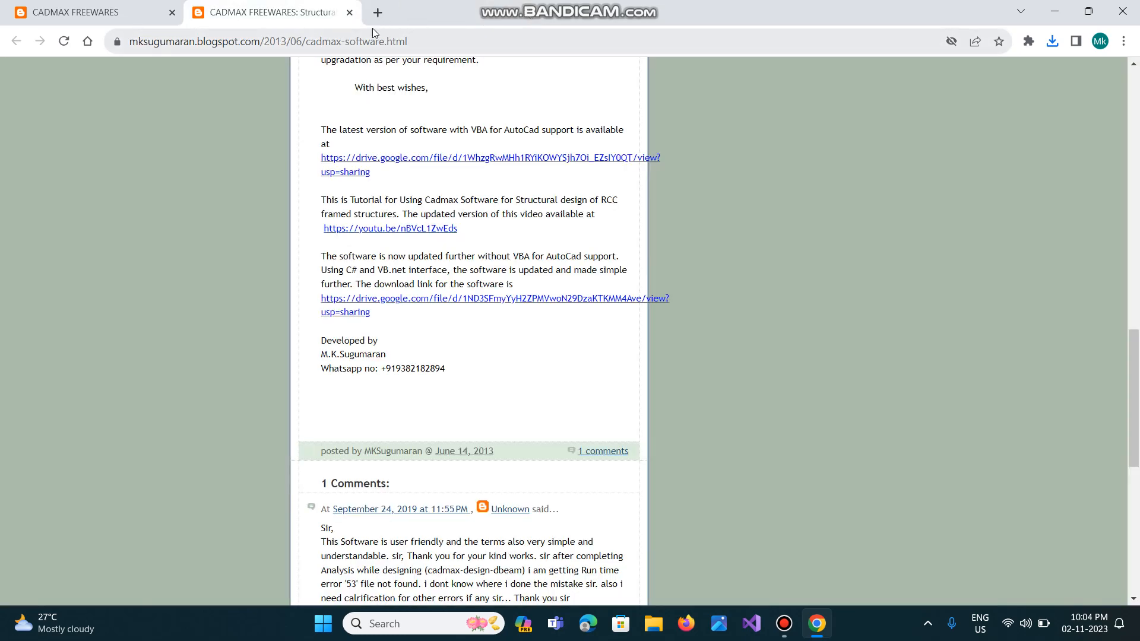
left_click(349, 12)
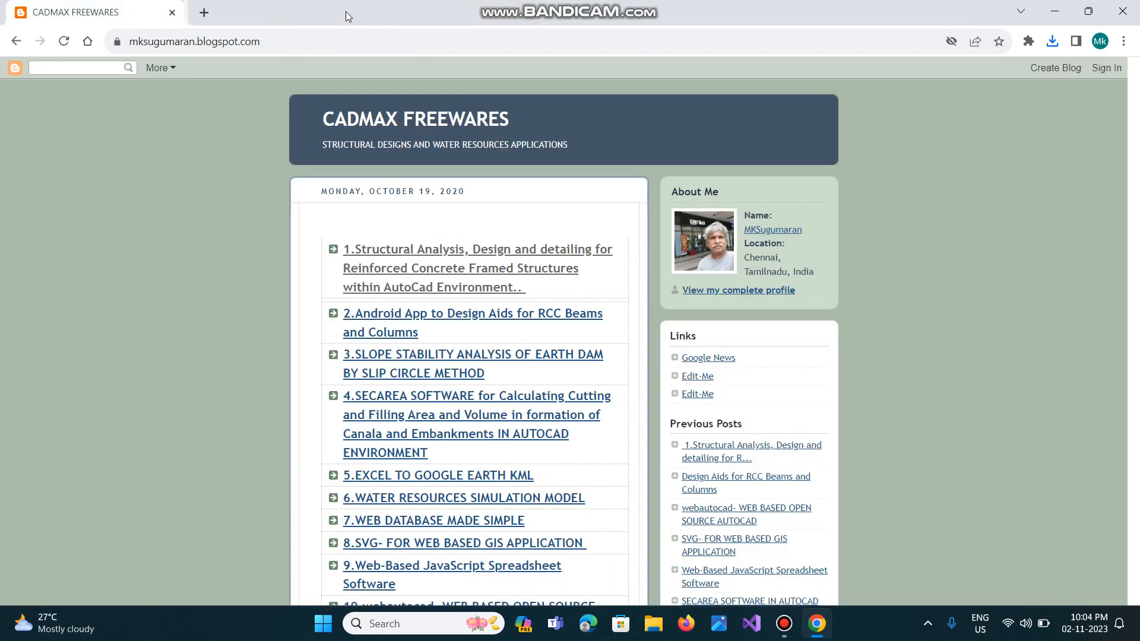
left_click(173, 12)
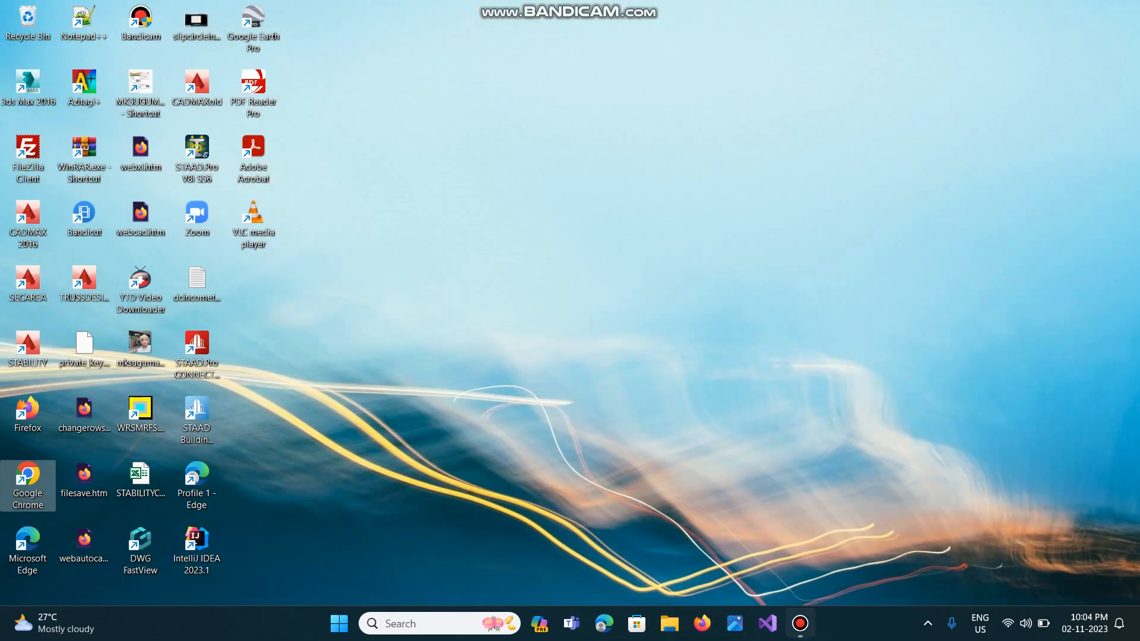
Open CADMAXNET (1).rar from the Downloads folder in WinRAR and dismiss the licence purchase reminder.
left_click(667, 628)
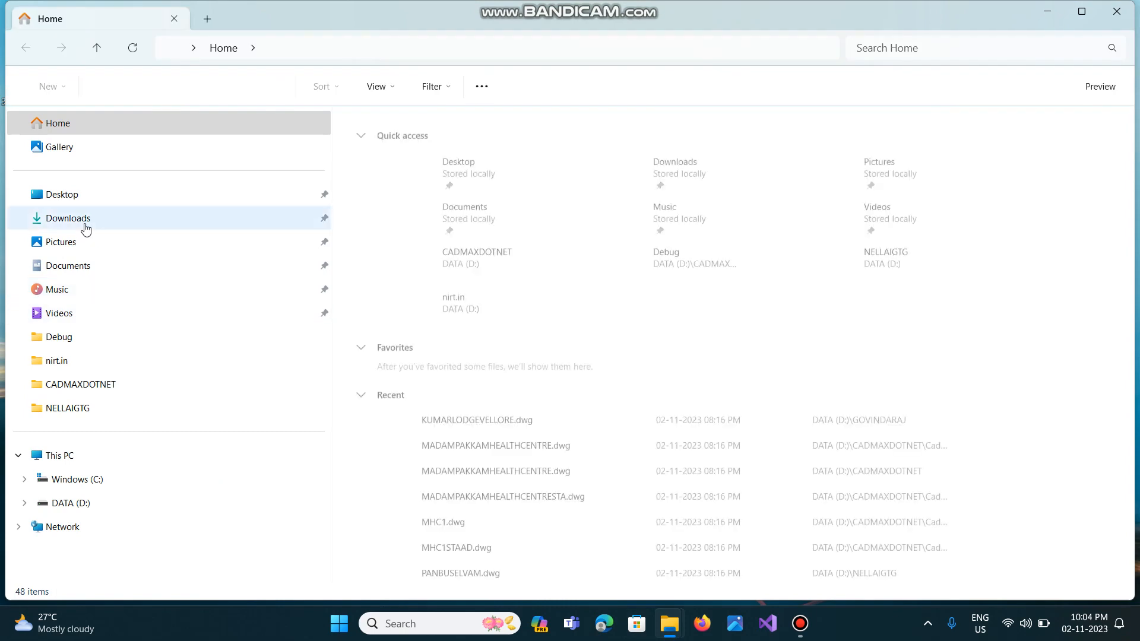
left_click(86, 219)
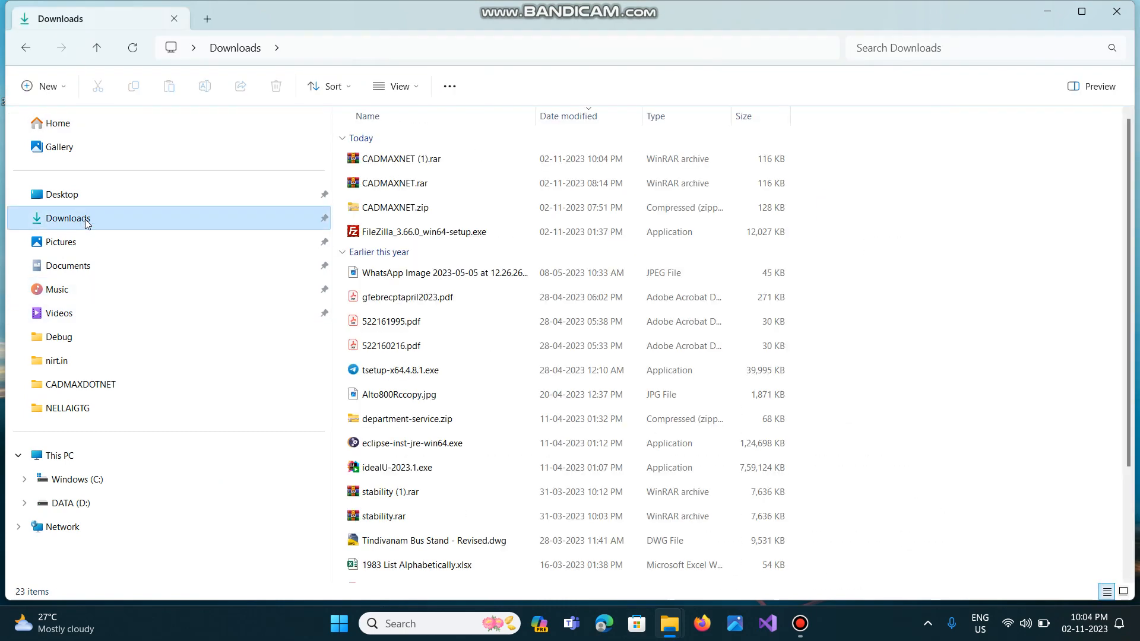
left_click(431, 165)
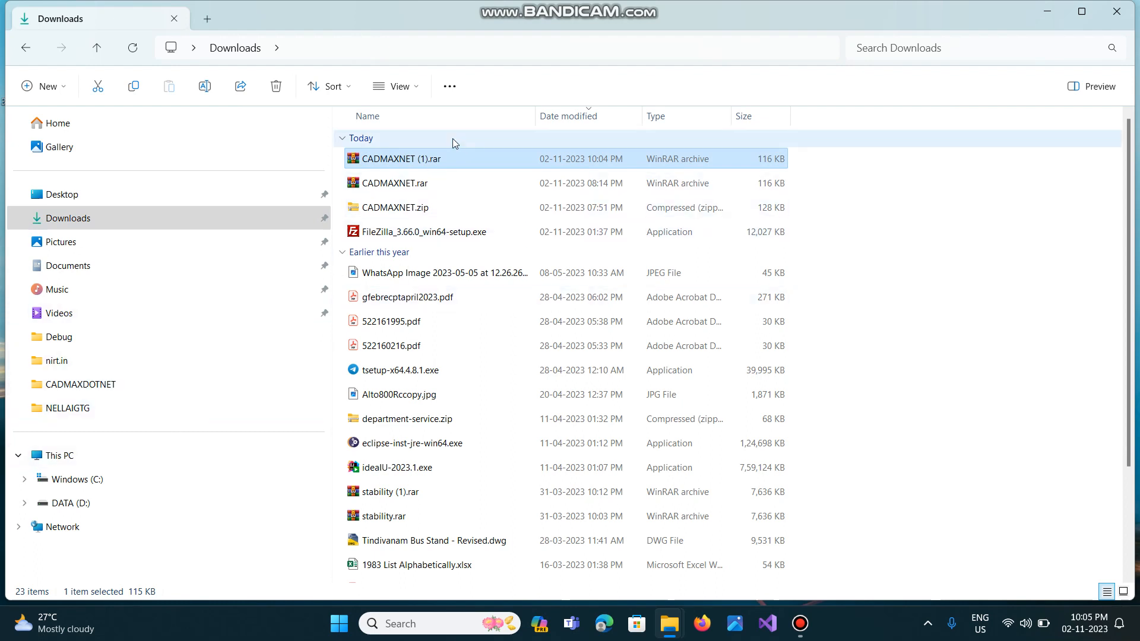
double_click(431, 158)
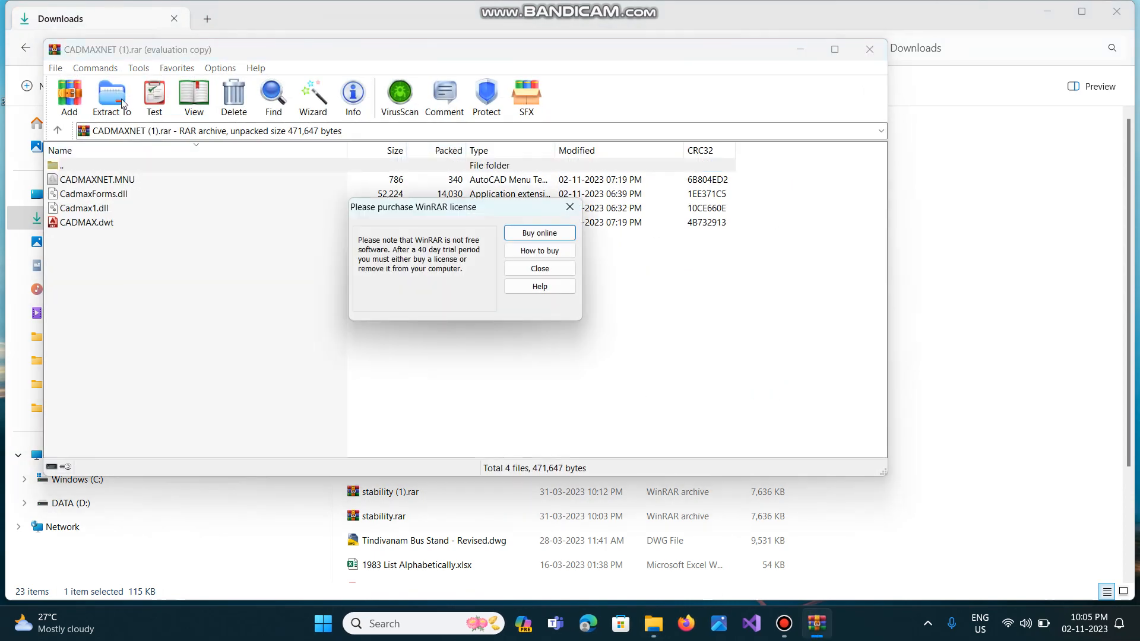
left_click(524, 270)
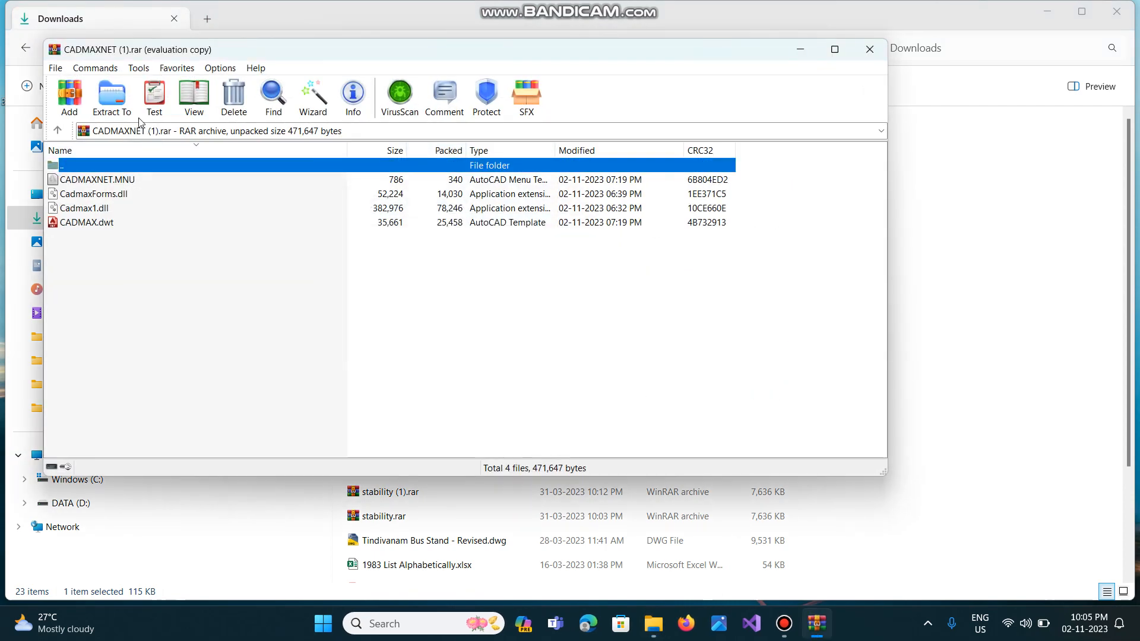
Extract the archive's files to a new folder D:\CADMAX1 and close WinRAR.
left_click(114, 96)
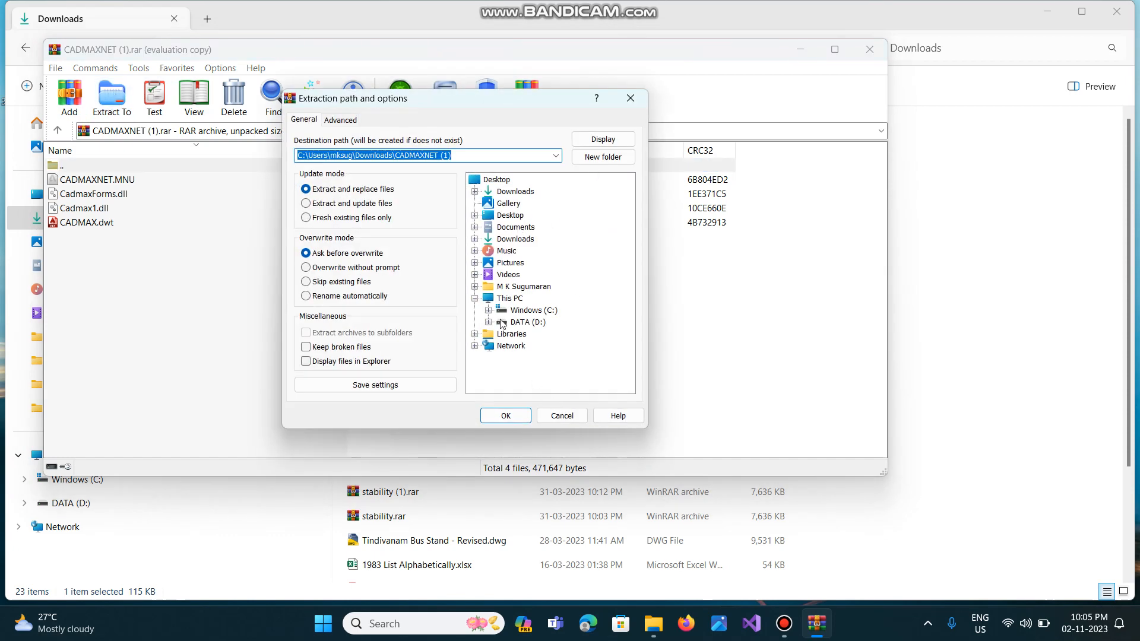
left_click(520, 323)
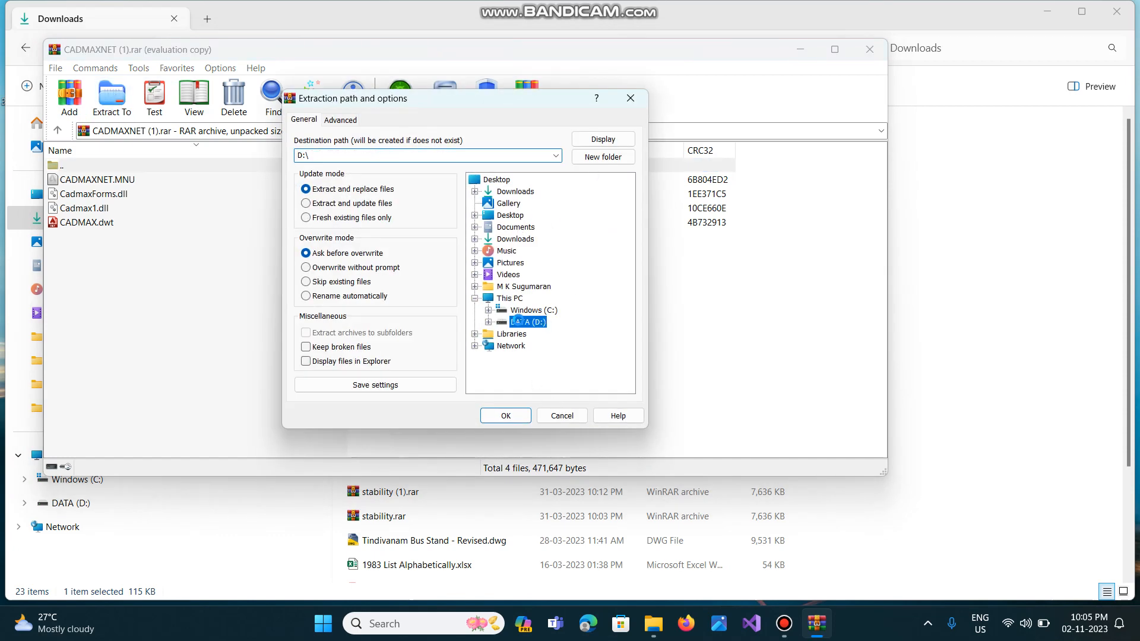
left_click(348, 156)
left_click(349, 156)
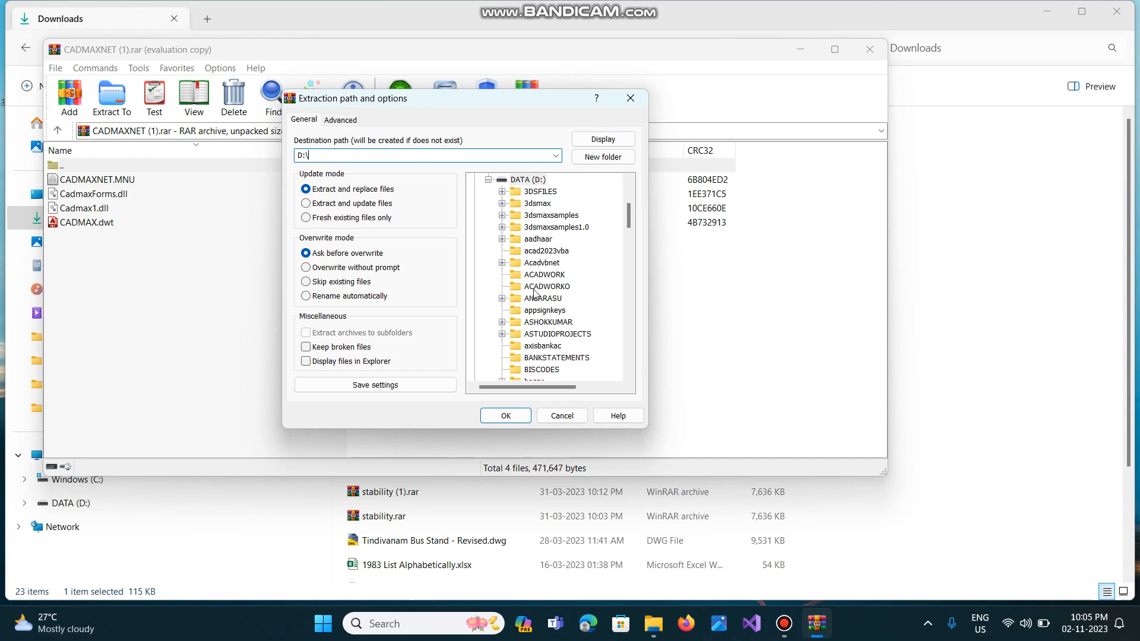
scroll(601, 291, "down", 3)
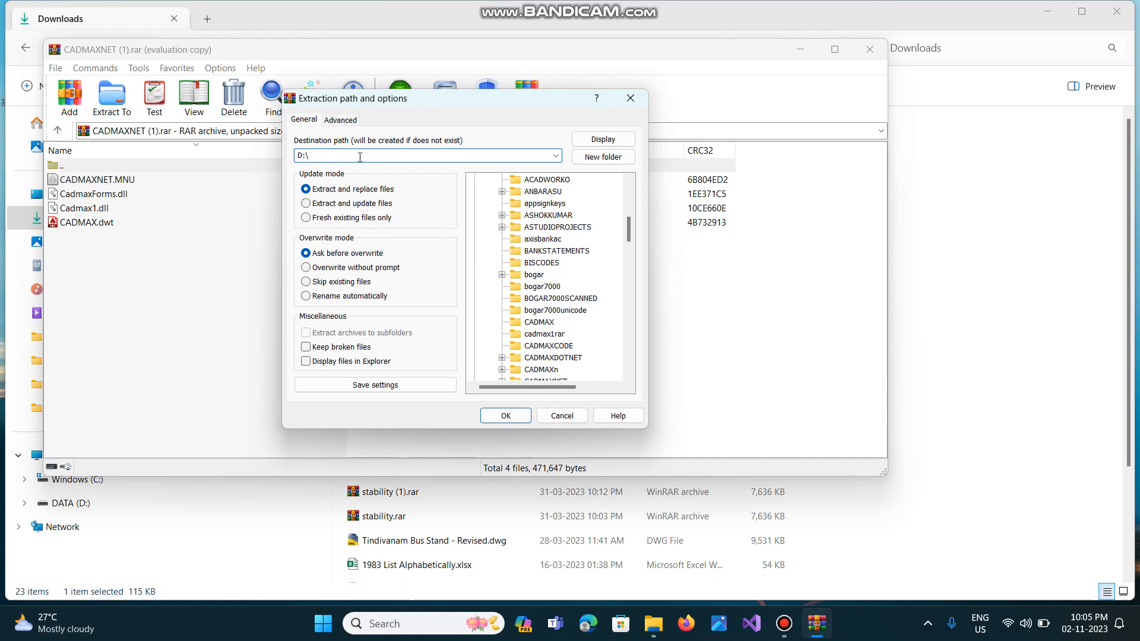
type("CAD")
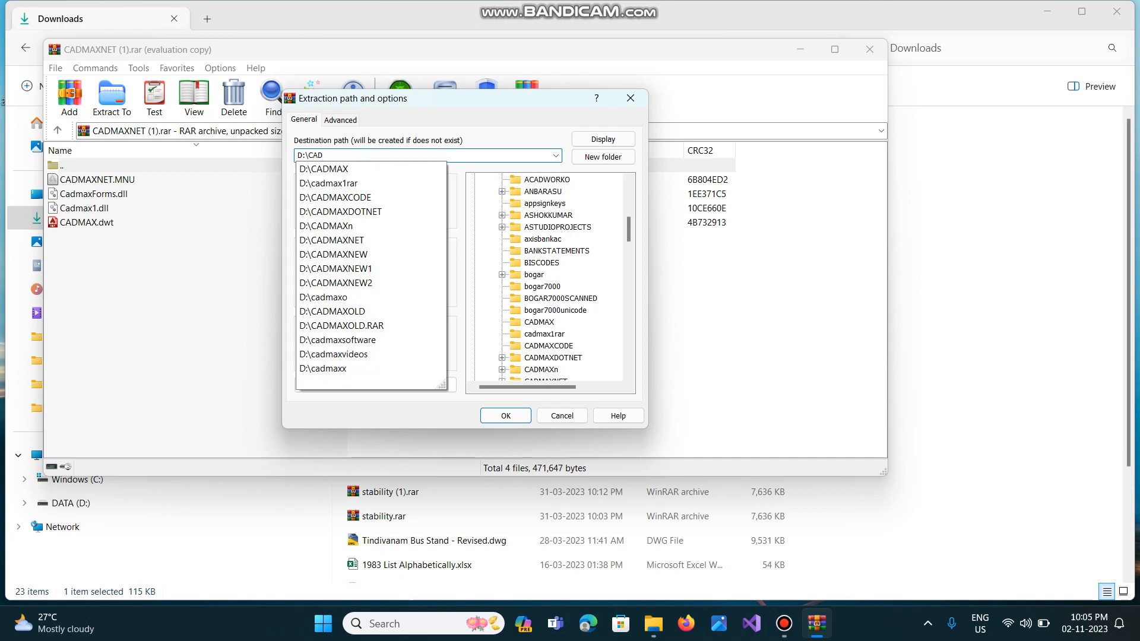
type("MAX1")
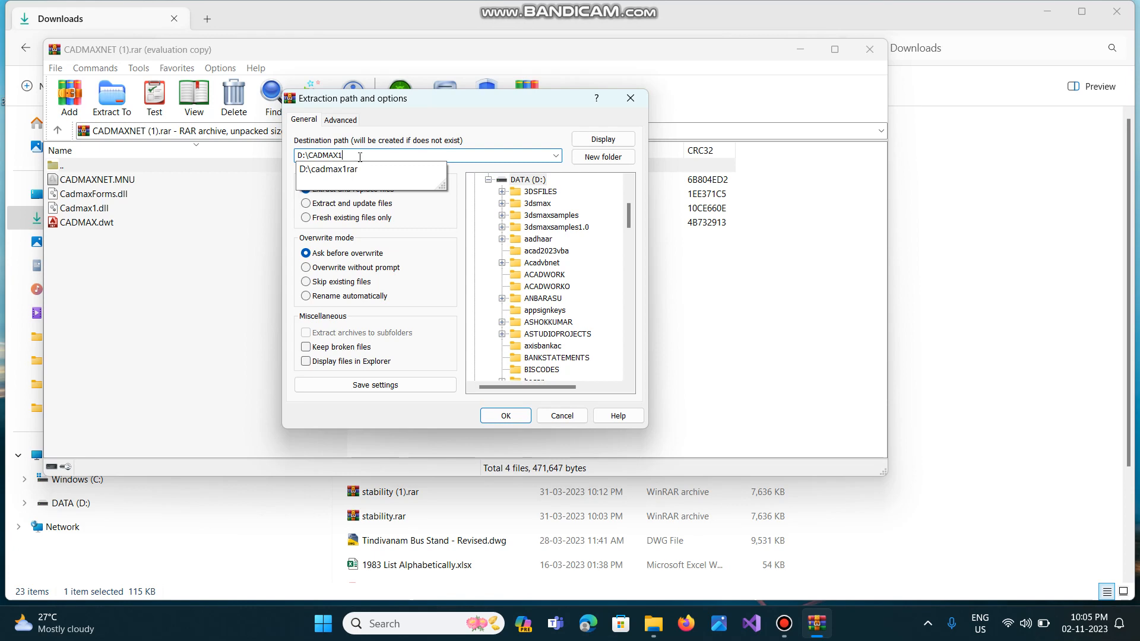
left_click(360, 156)
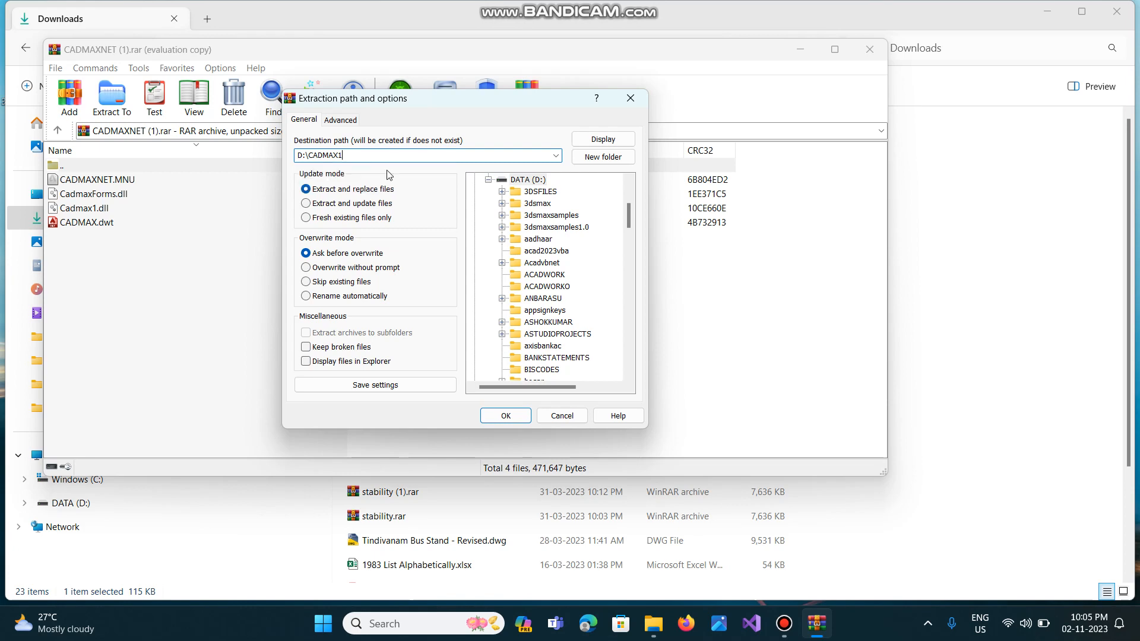
left_click(521, 418)
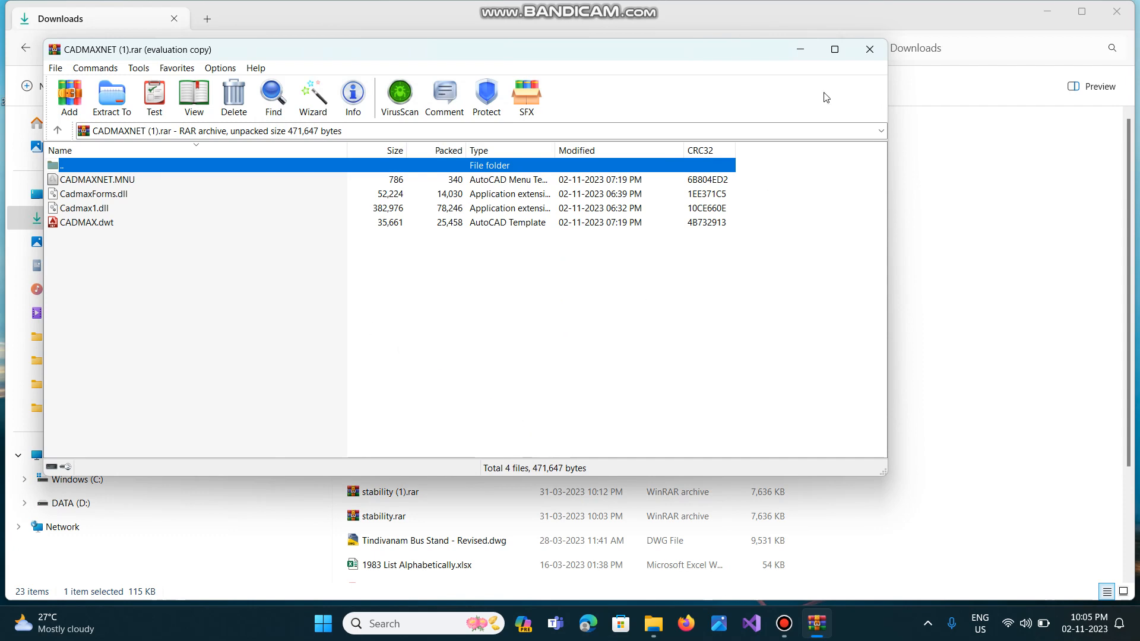
left_click(870, 49)
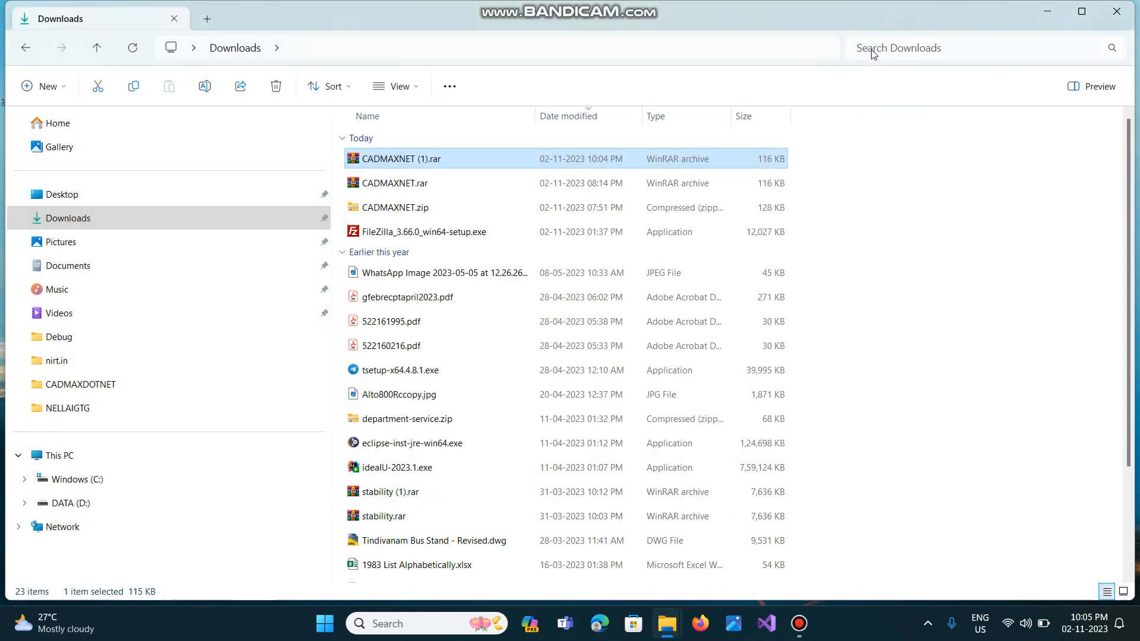
Examine the extracted files in the CADMAX1 folder on drive D and close the File Explorer windows.
left_click(86, 503)
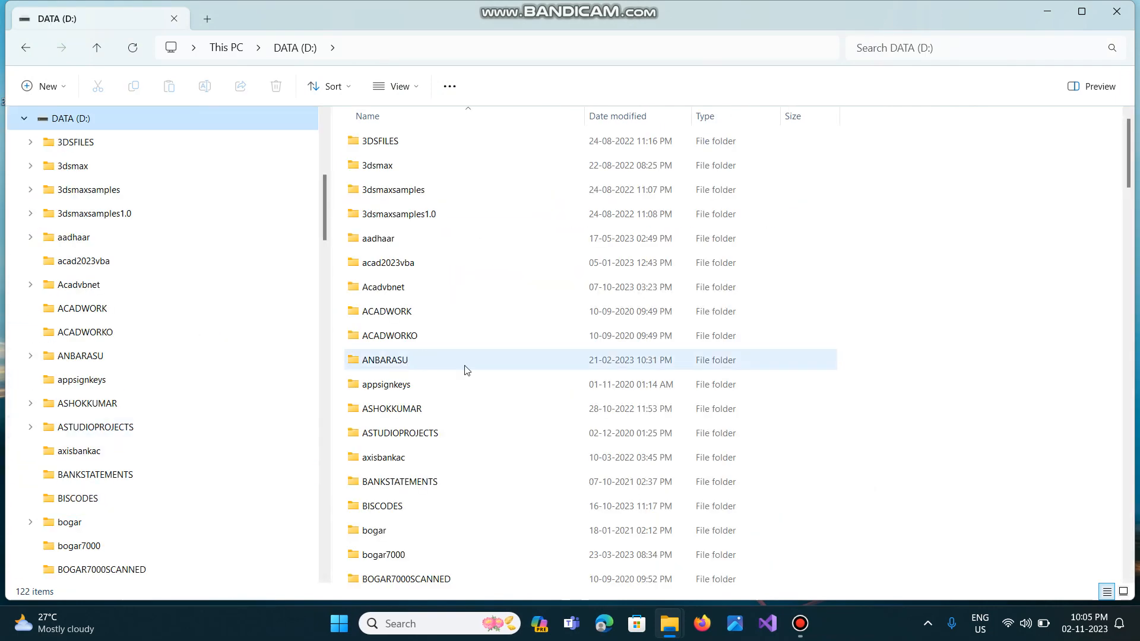
scroll(469, 373, "down", 3)
double_click(398, 455)
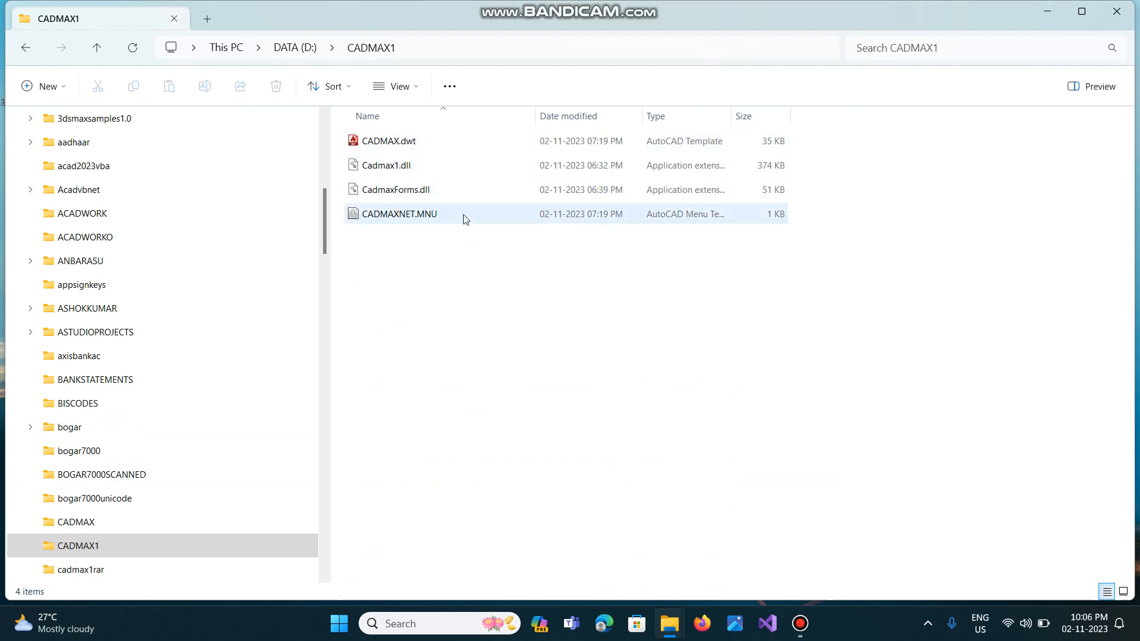
left_click(1126, 18)
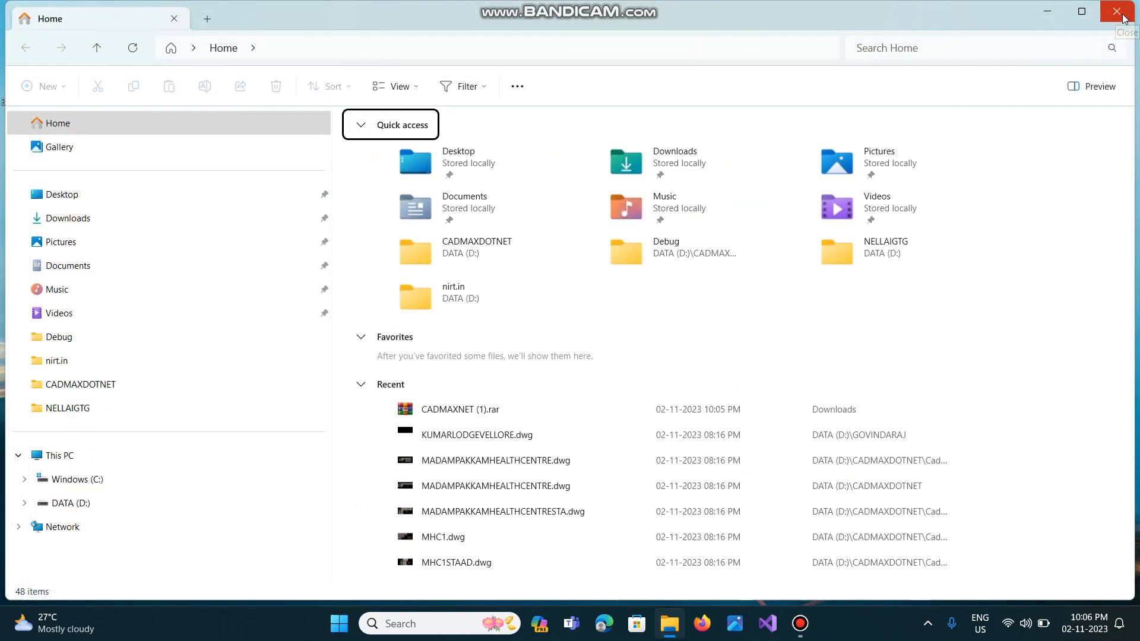
left_click(1124, 18)
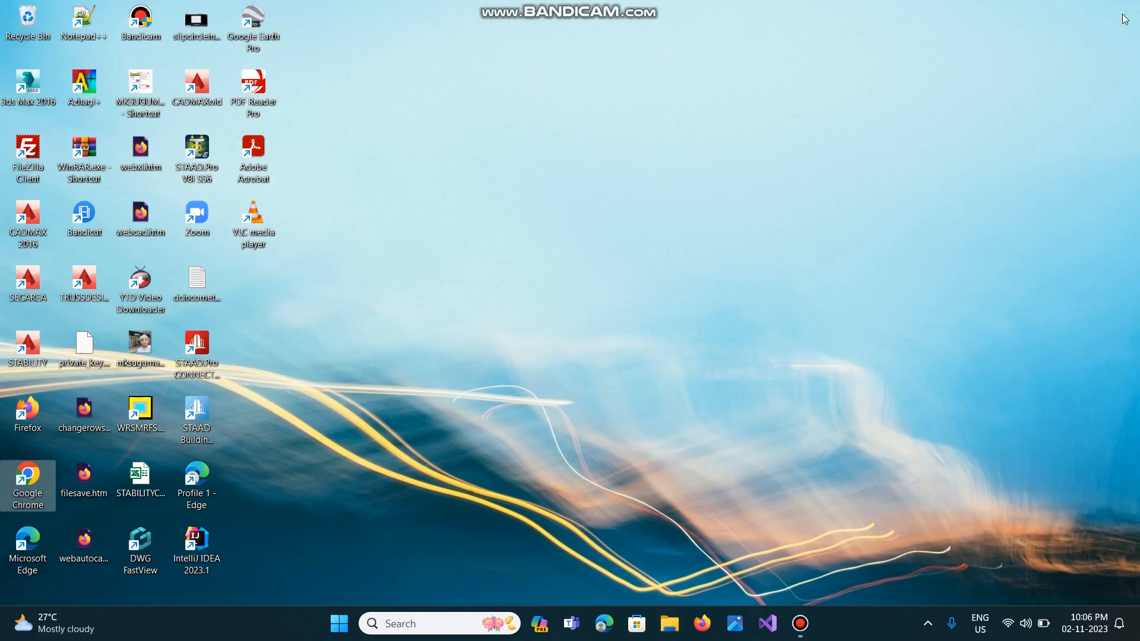
Launch AutoCAD 2016 with the CADMAX 2016 desktop shortcut.
double_click(31, 216)
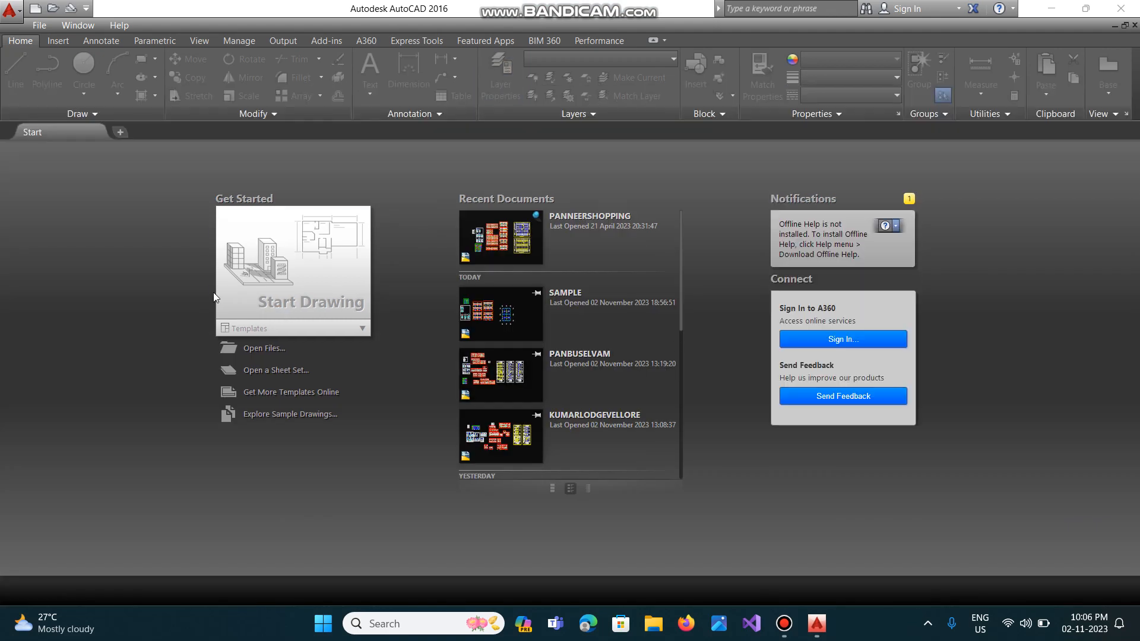
Create a new drawing from the CADMAX.dwt template in the D:\CADMAX1 folder.
left_click(40, 25)
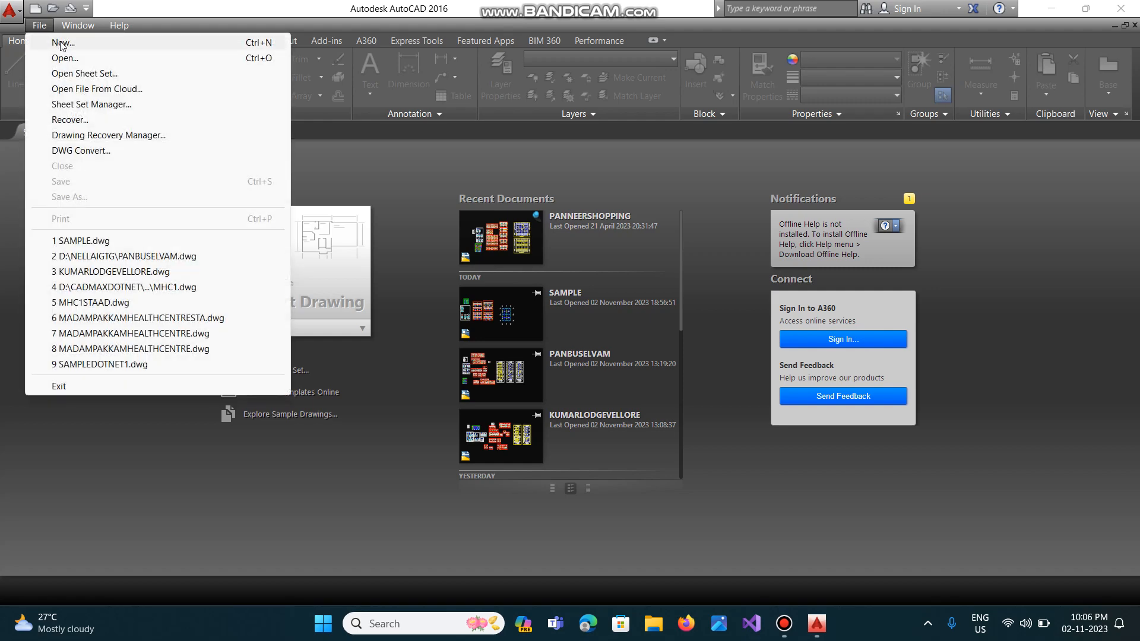
left_click(62, 43)
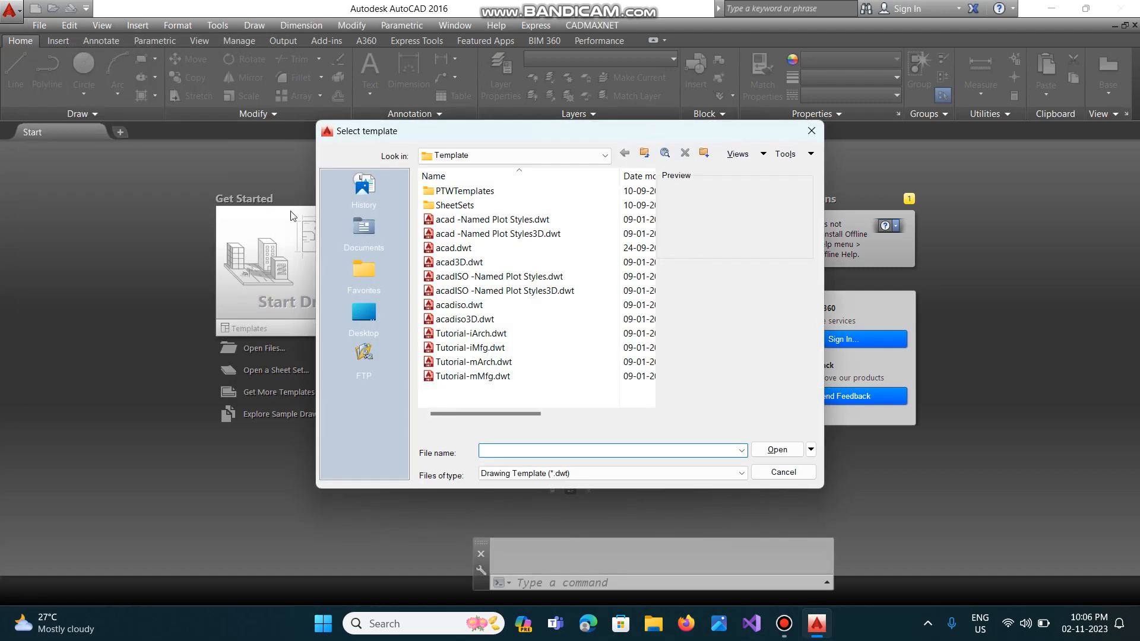
left_click(605, 155)
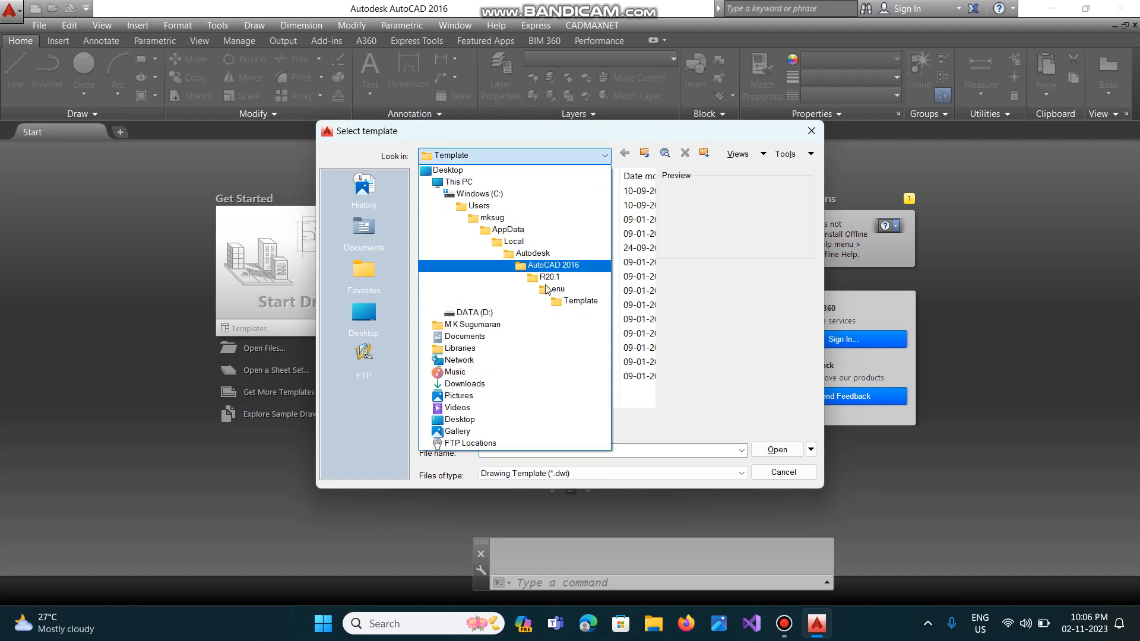
left_click(525, 313)
scroll(524, 315, "down", 3)
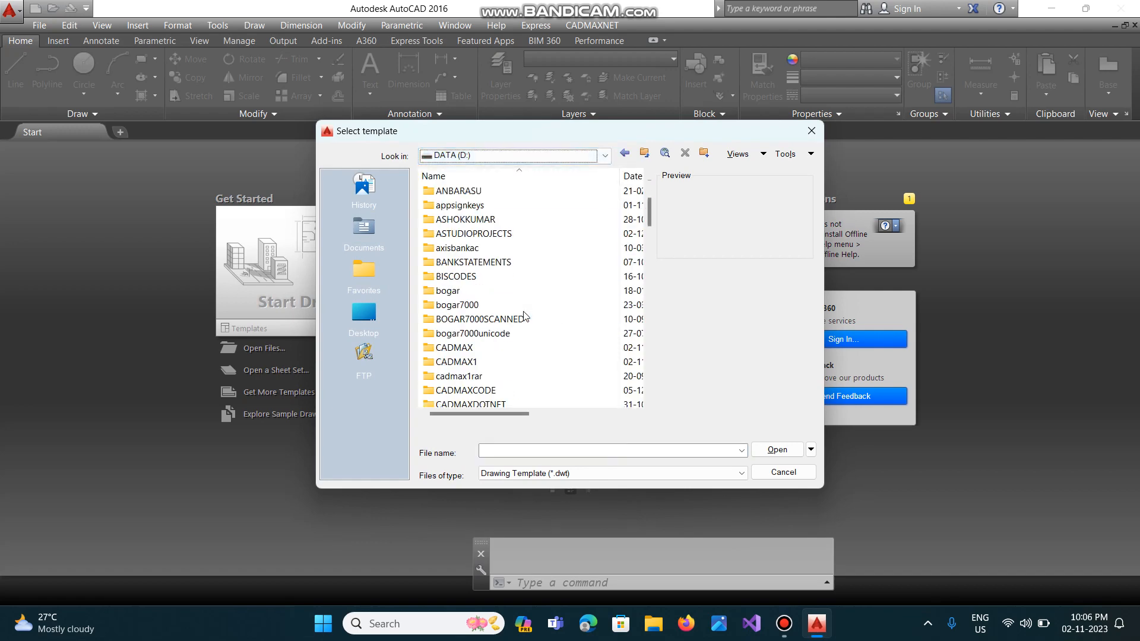
double_click(475, 362)
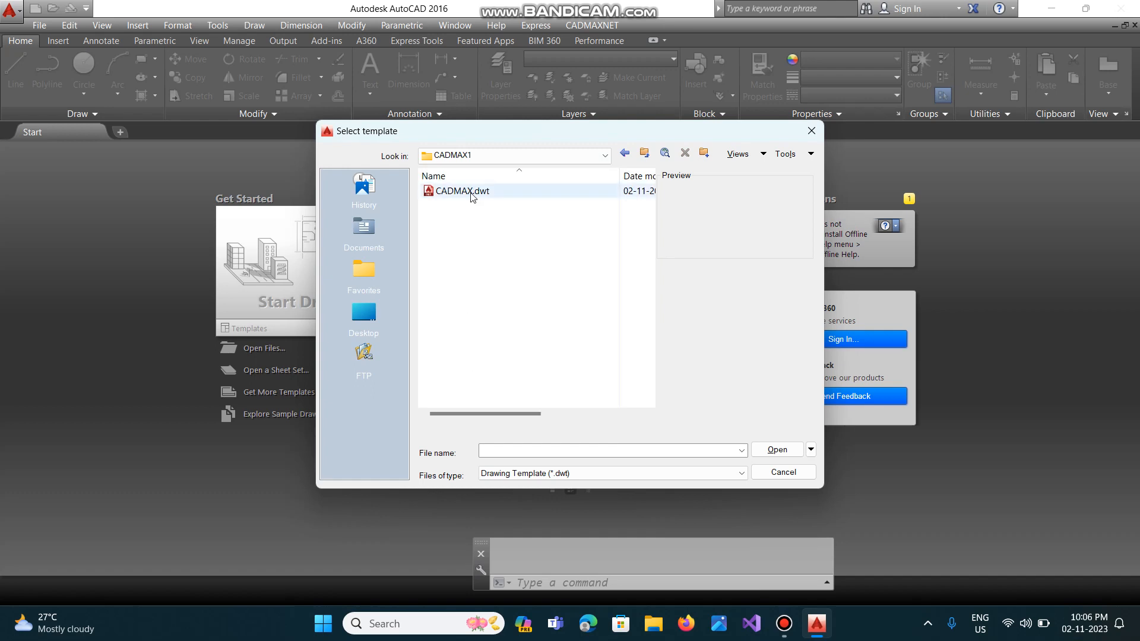
left_click(472, 192)
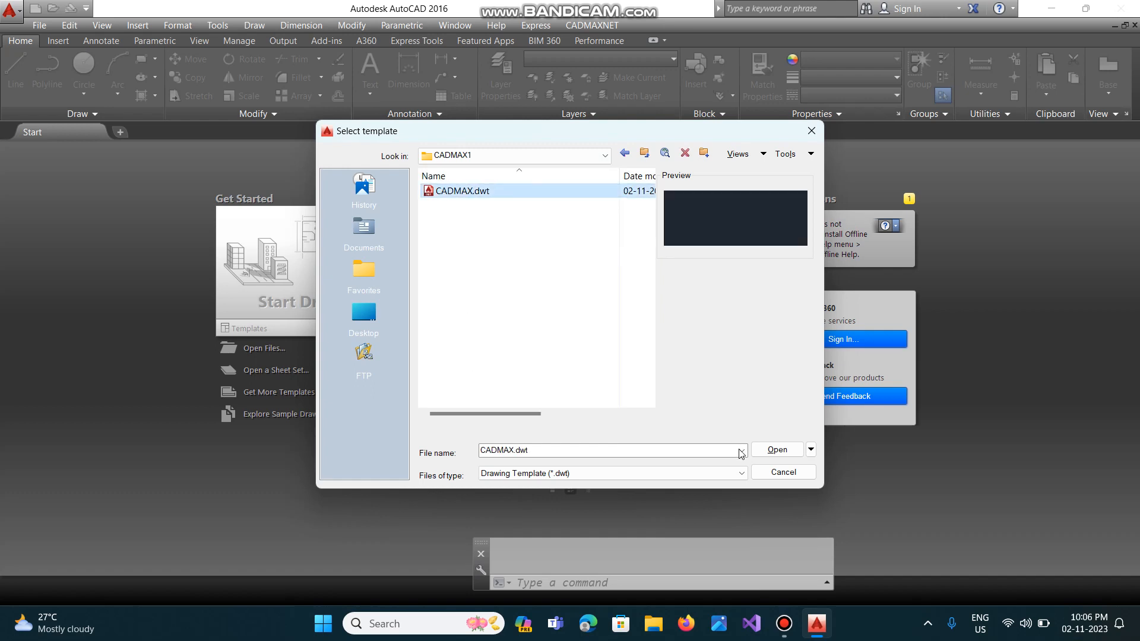
left_click(772, 452)
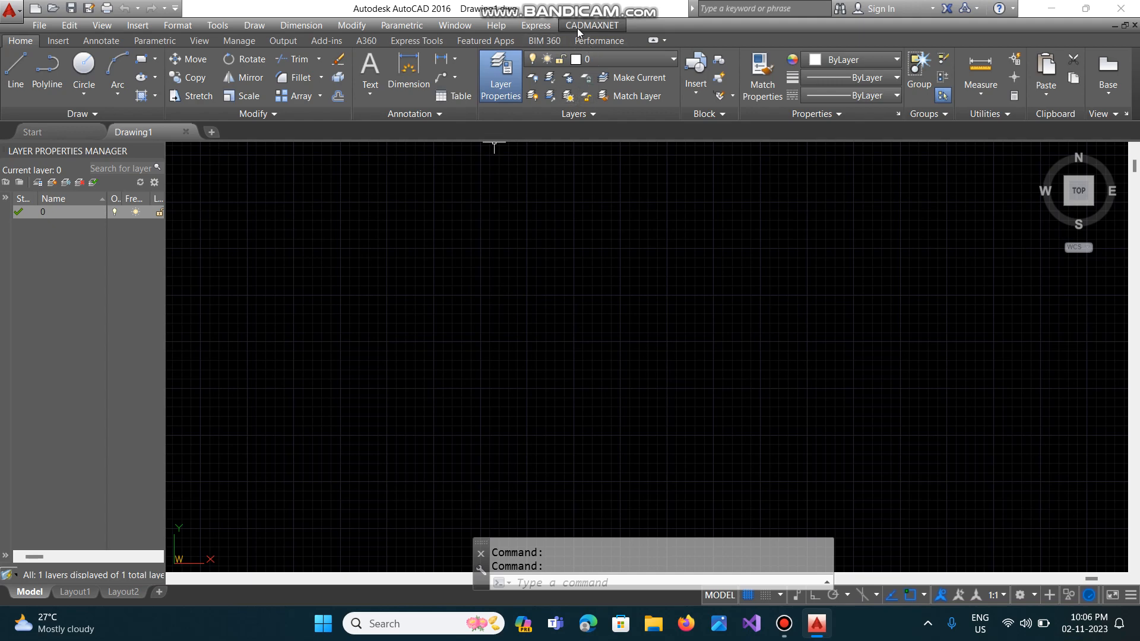
Run MENULOAD, unload the CADMAXNET customization group and close the dialog.
left_click(606, 581)
type("MENU")
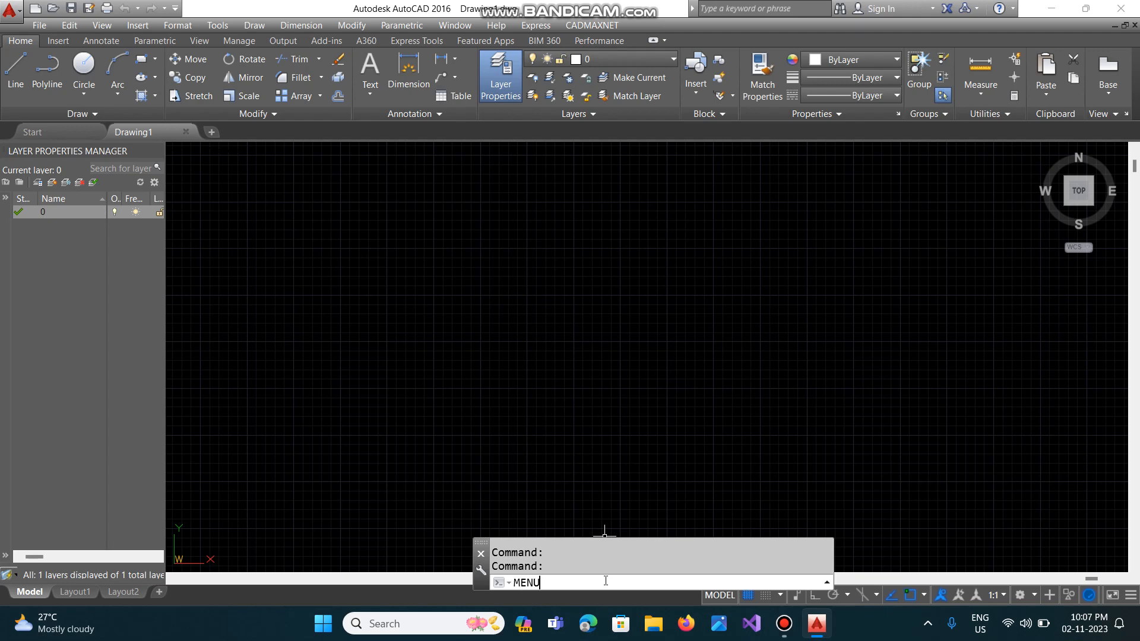
type("LOAD")
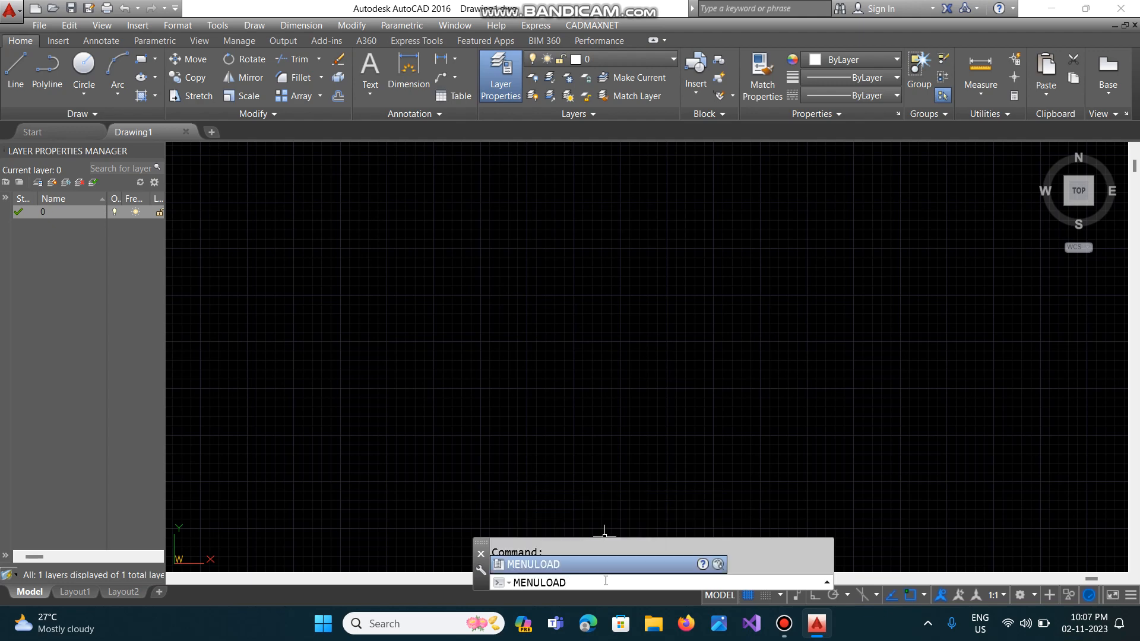
key("Return")
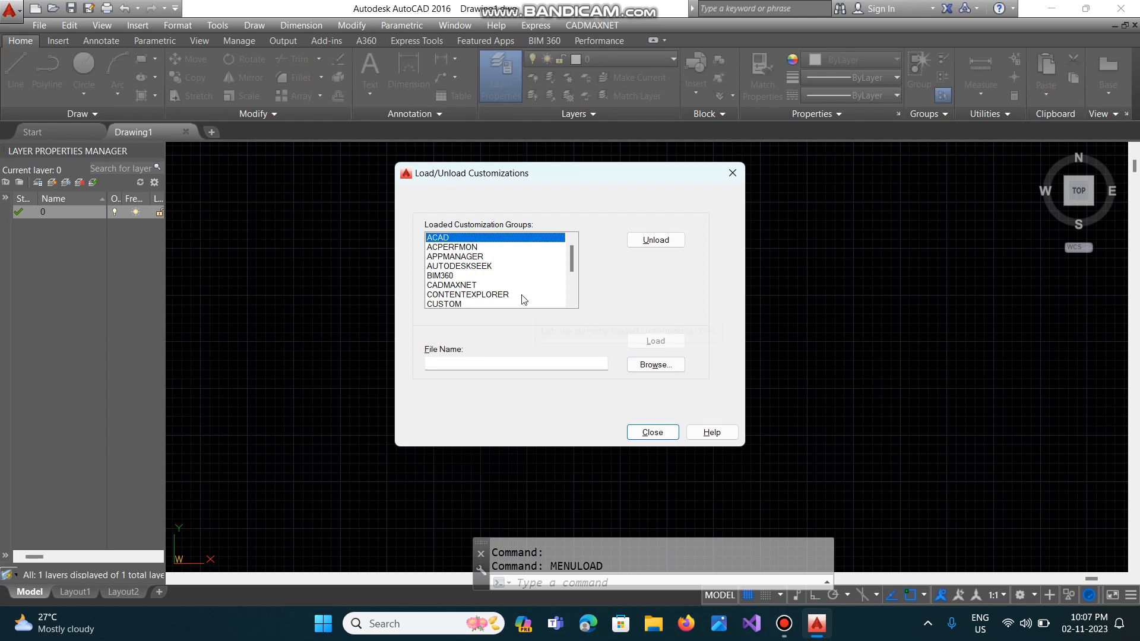
left_click(474, 286)
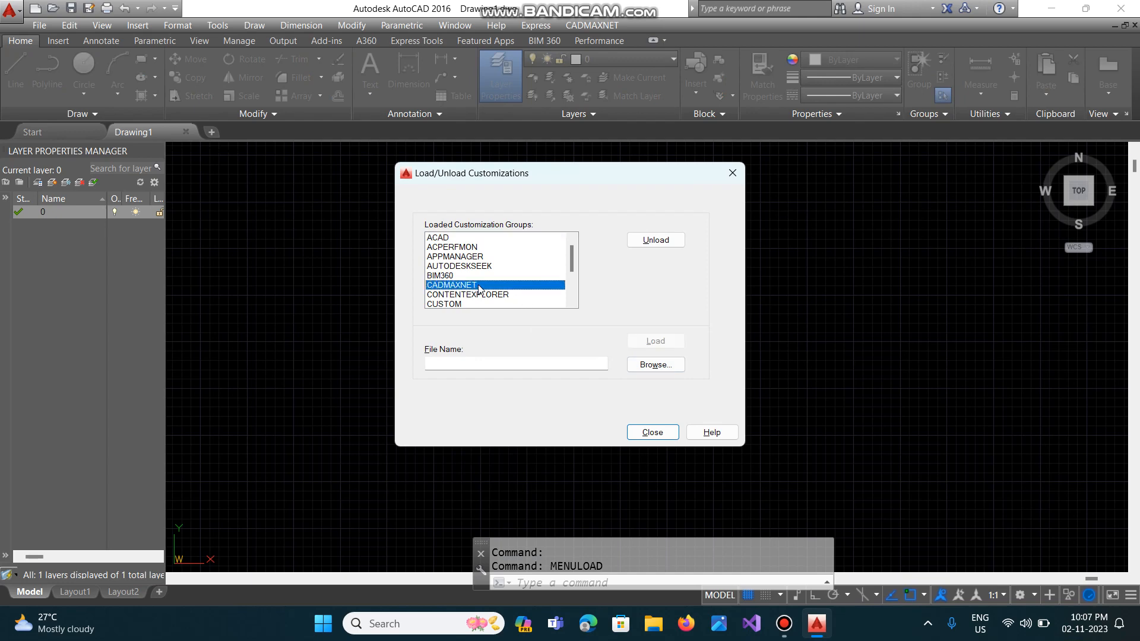
left_click(649, 244)
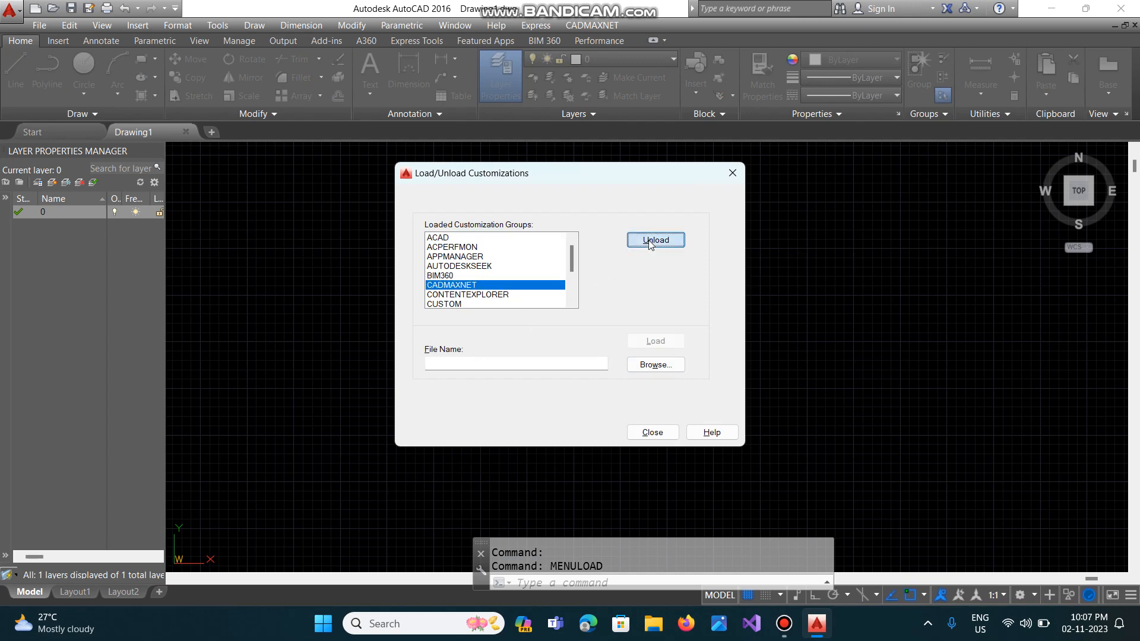
left_click(667, 432)
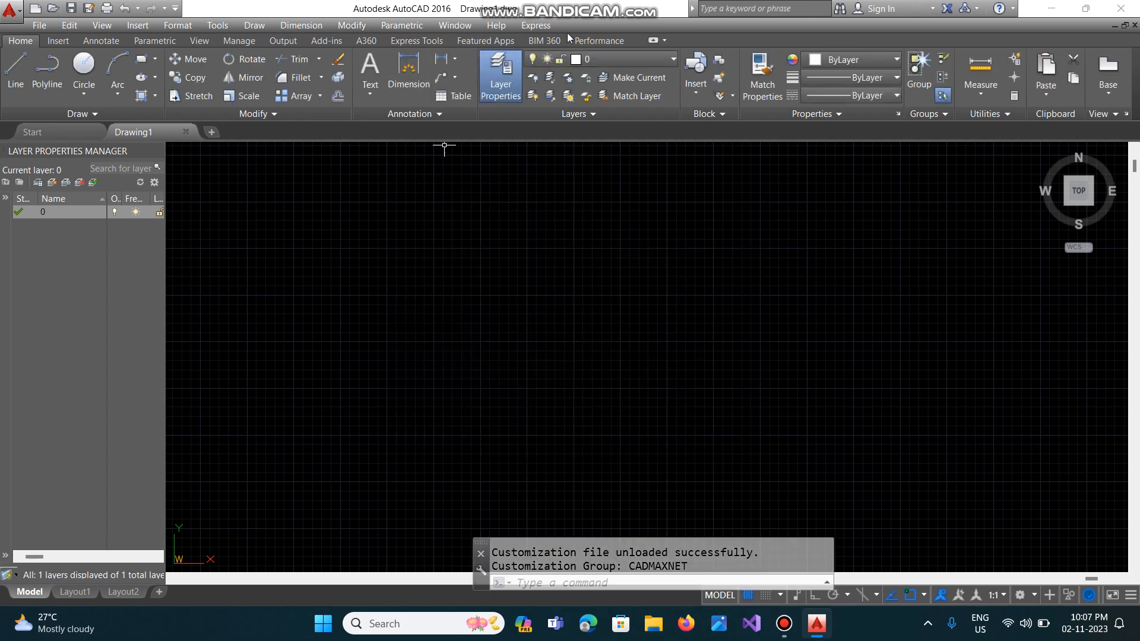
Use MENULOAD to load the legacy menu file CADMAXNET.MNU from D:\CADMAX1, closing the customizations dialog when done.
left_click(614, 583)
type("M")
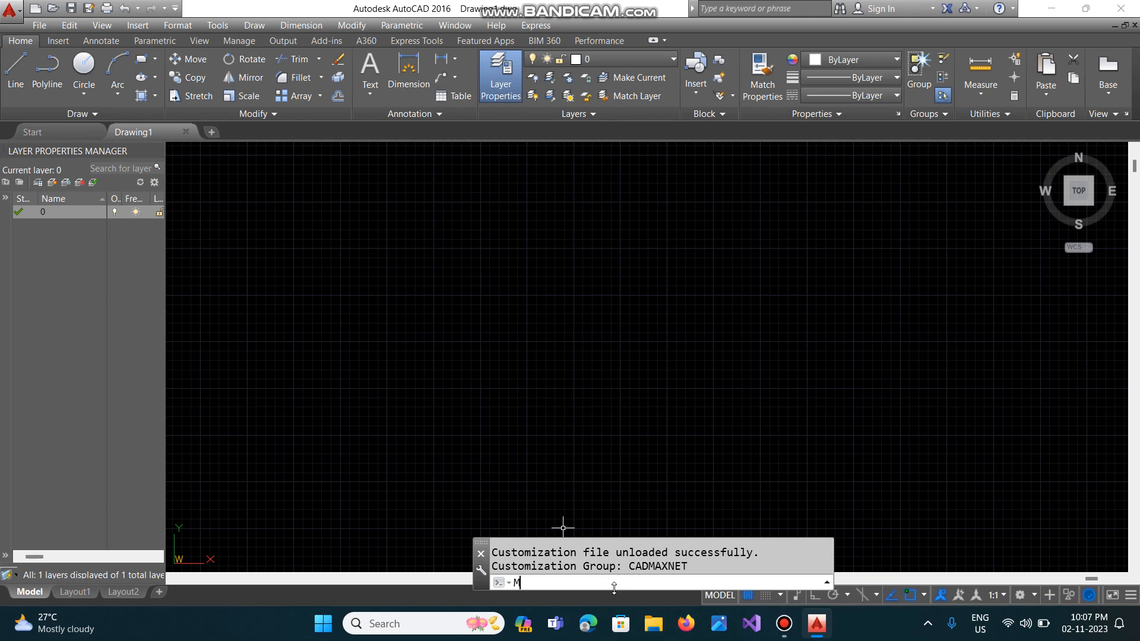
type("ENULOAD")
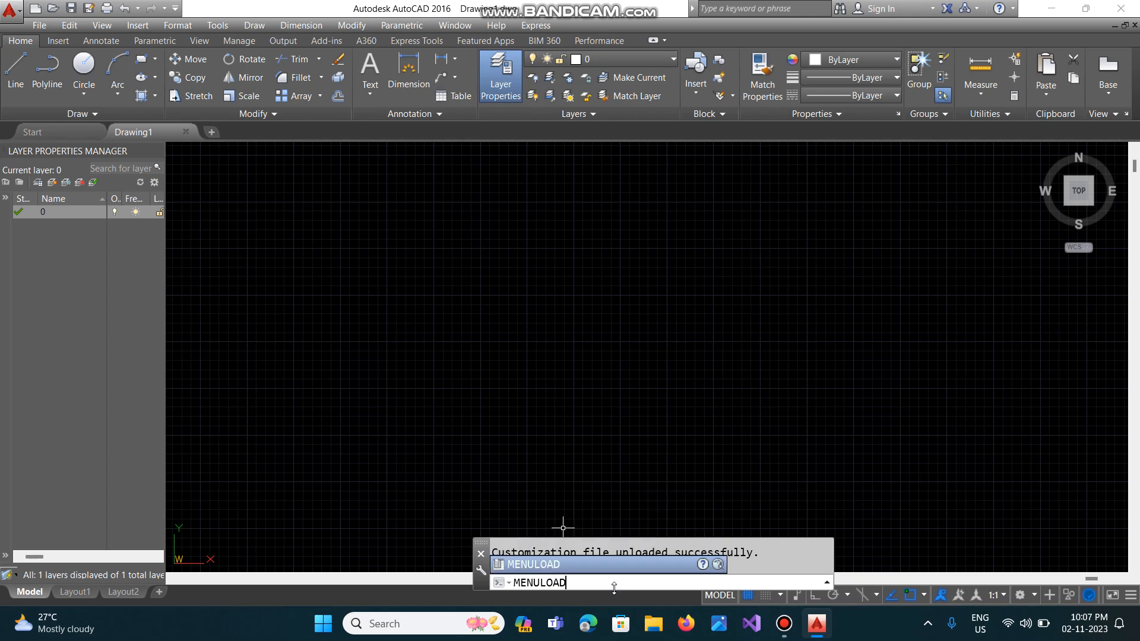
key("Return")
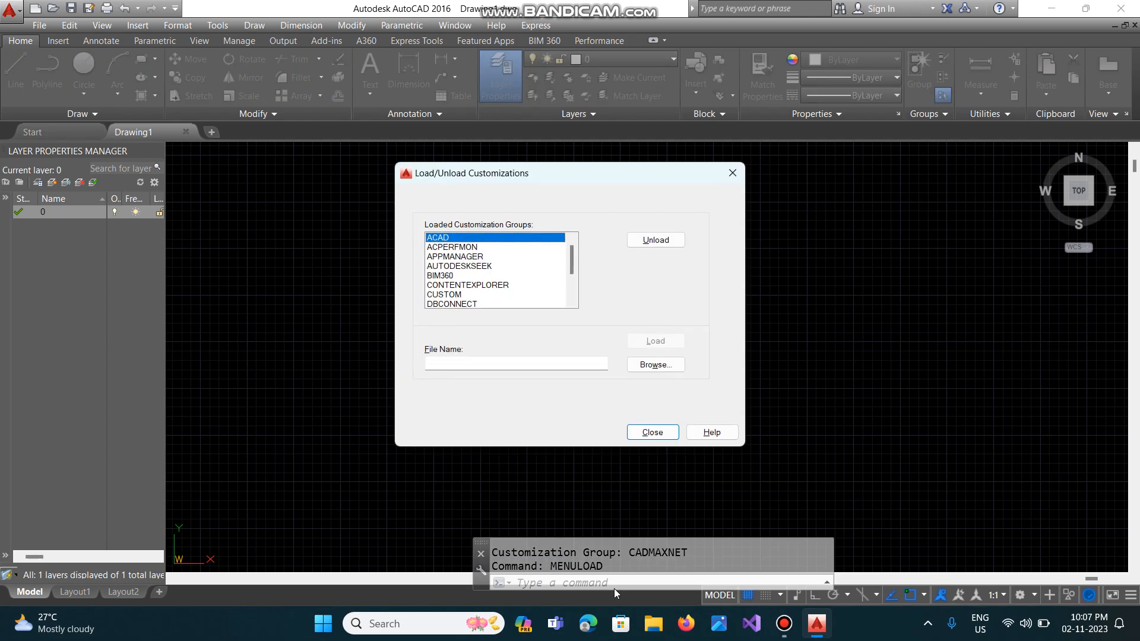
left_click(655, 365)
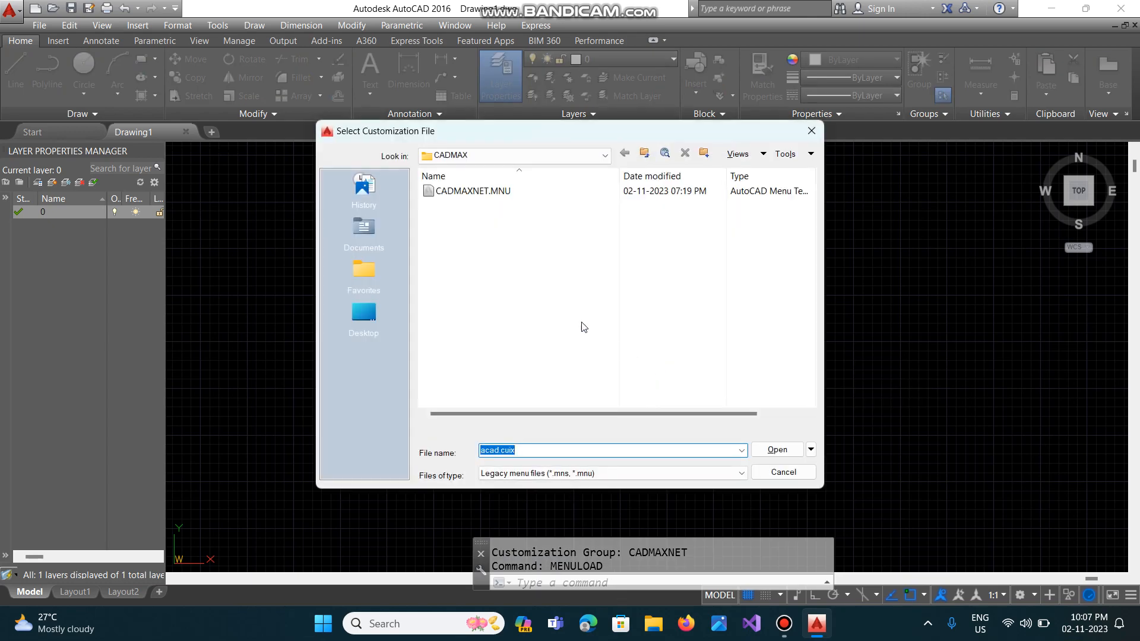
left_click(604, 156)
left_click(512, 205)
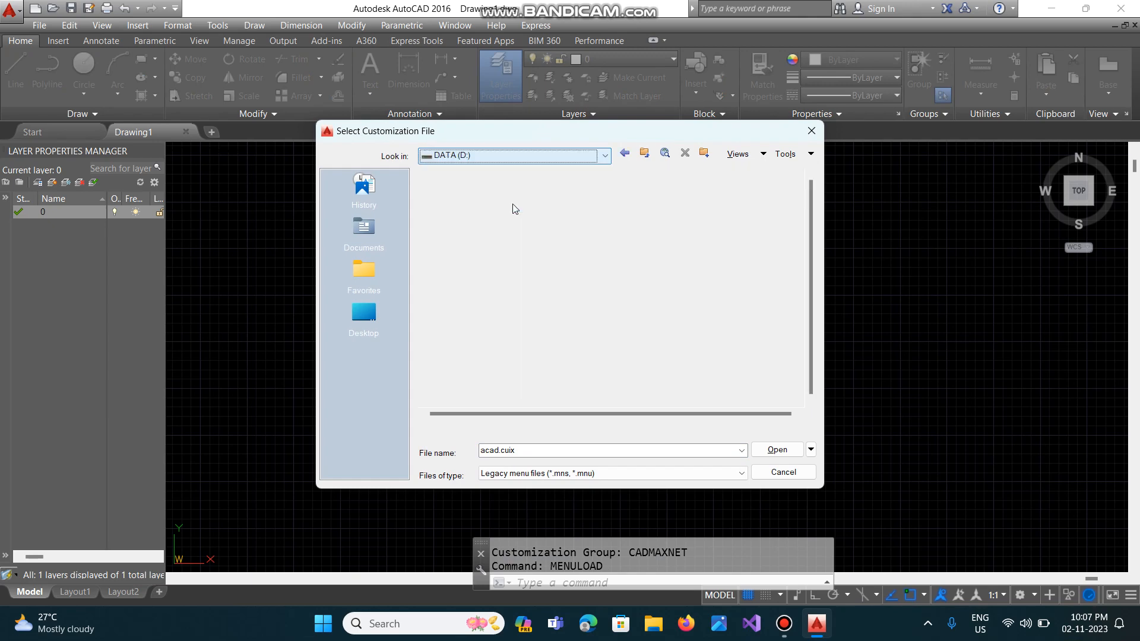
scroll(530, 335, "down", 3)
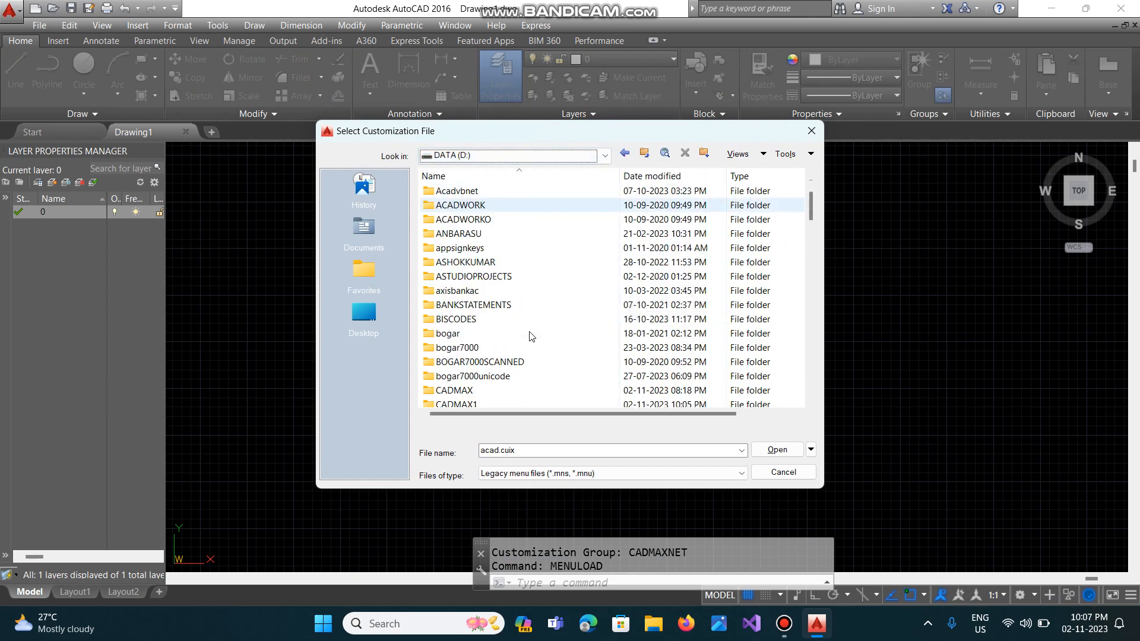
double_click(473, 362)
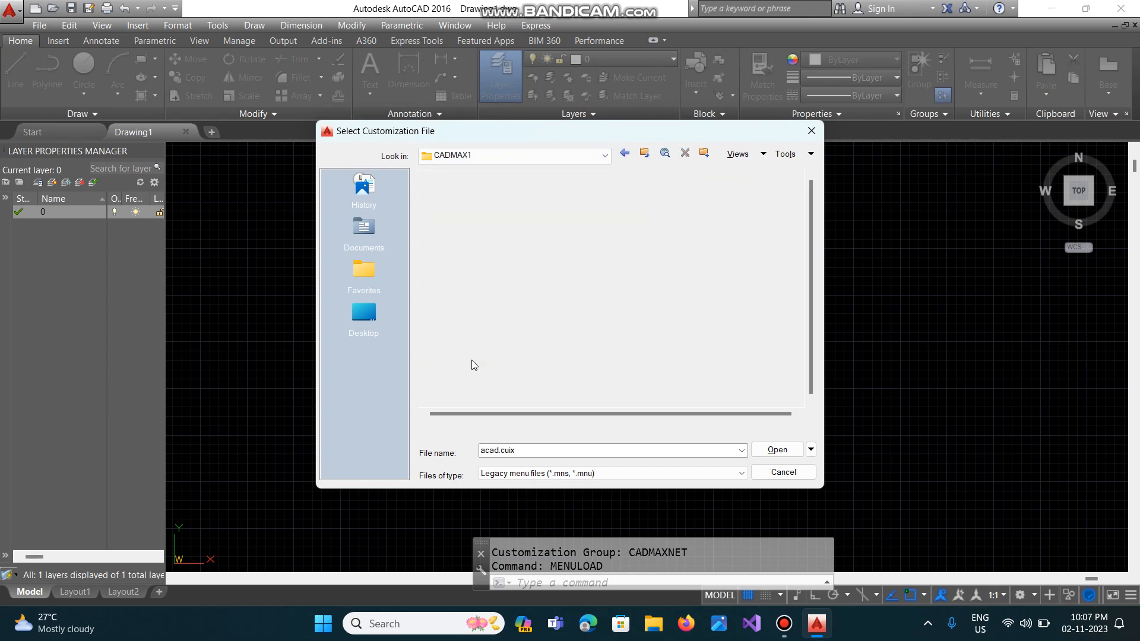
left_click(506, 193)
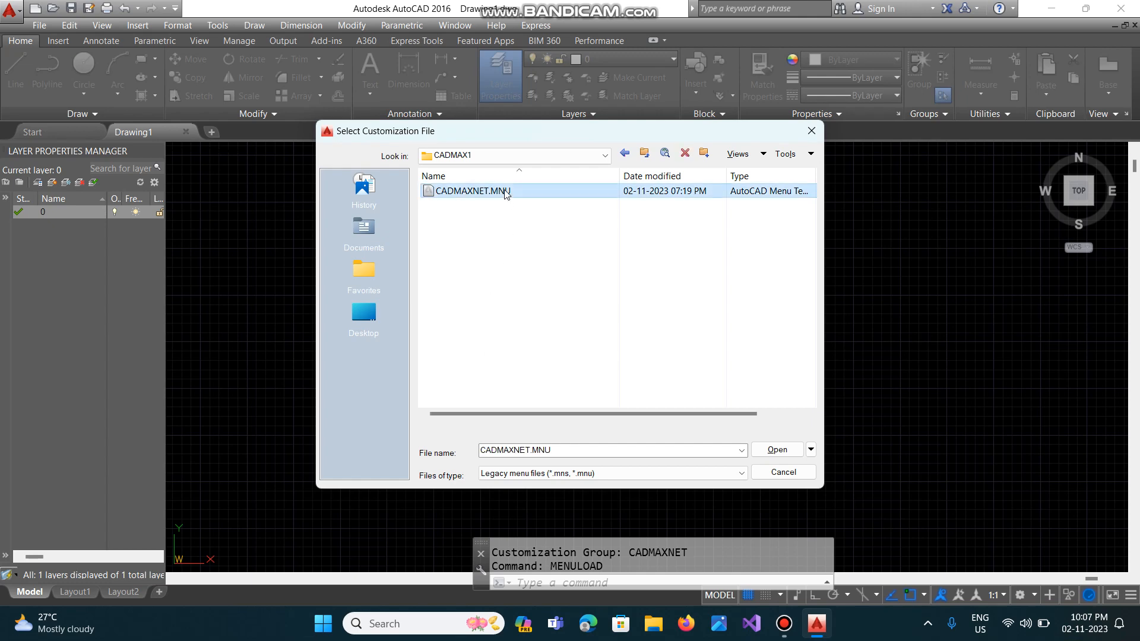
left_click(767, 449)
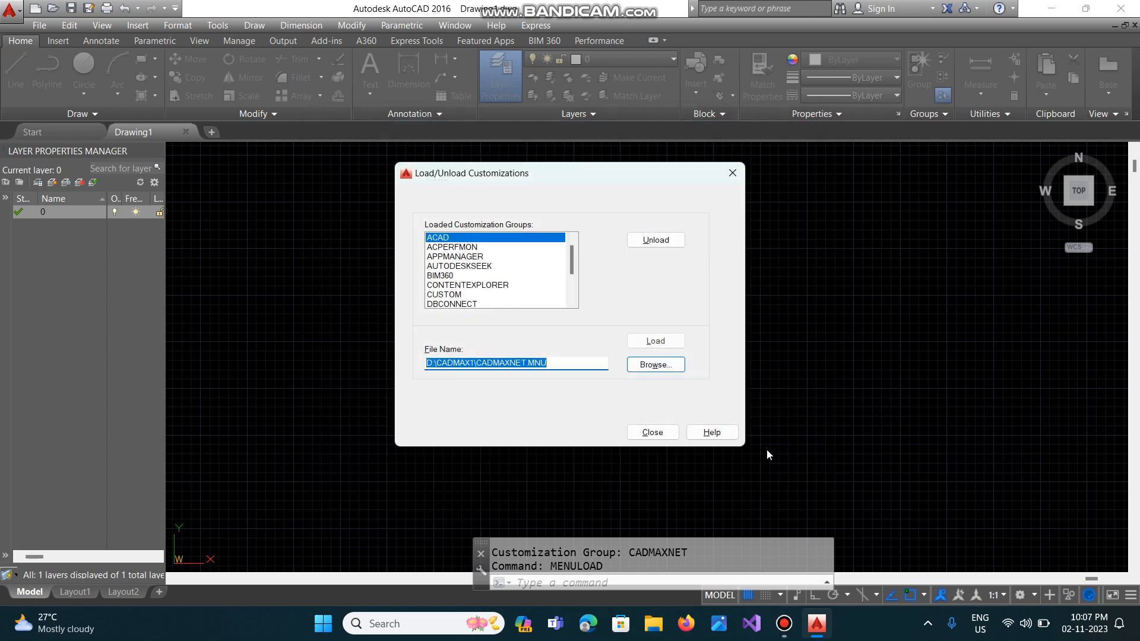
left_click(666, 342)
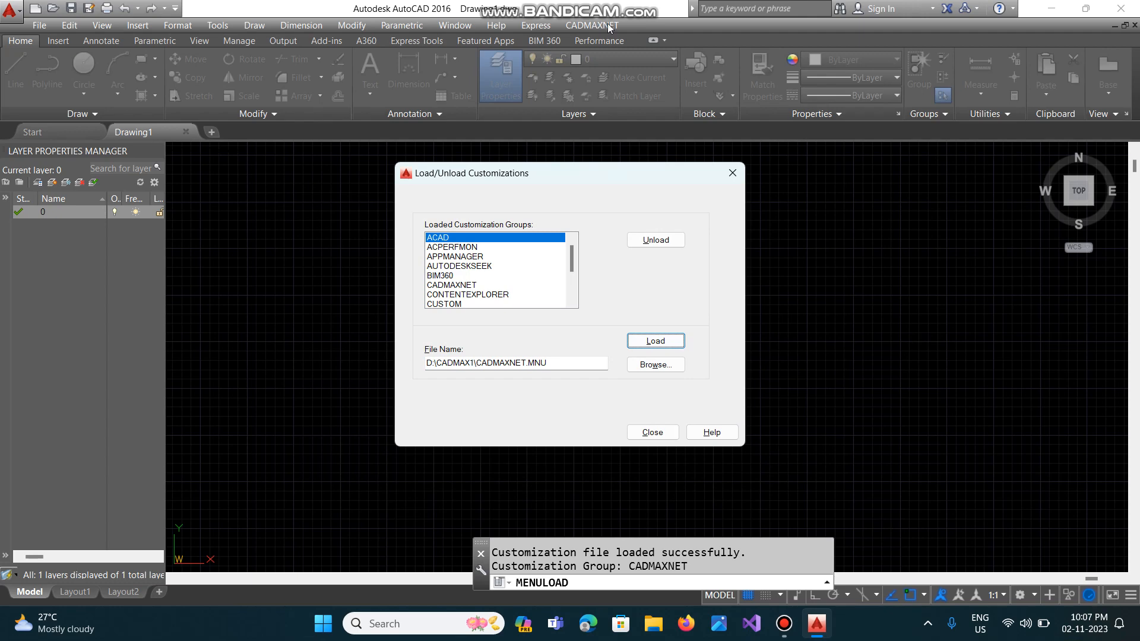
left_click(653, 432)
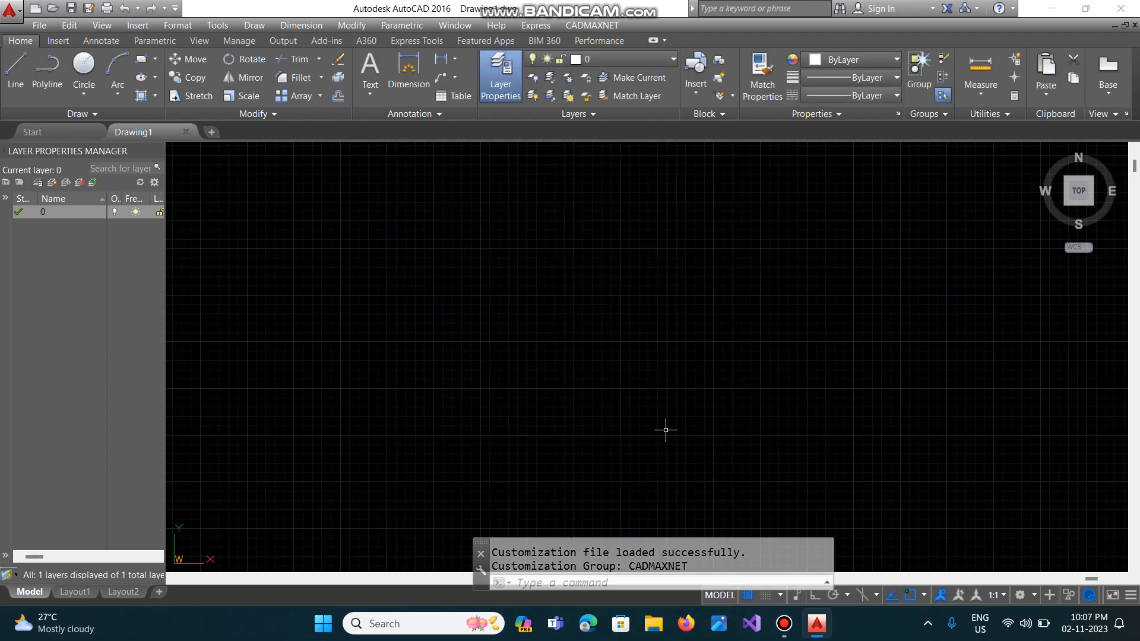
left_click(589, 27)
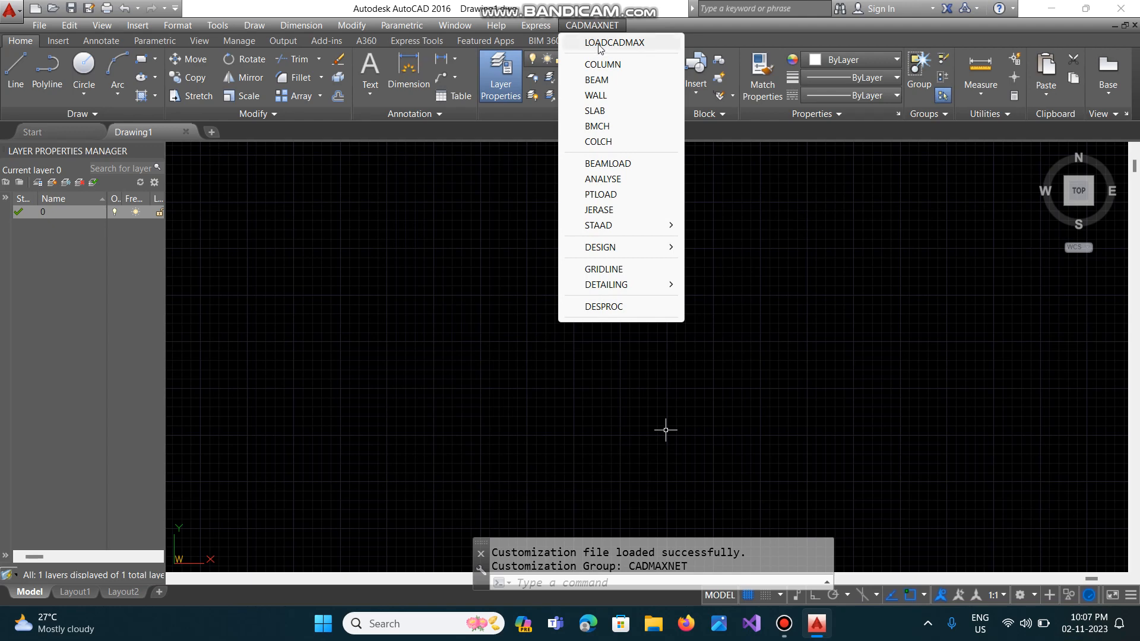
left_click(600, 43)
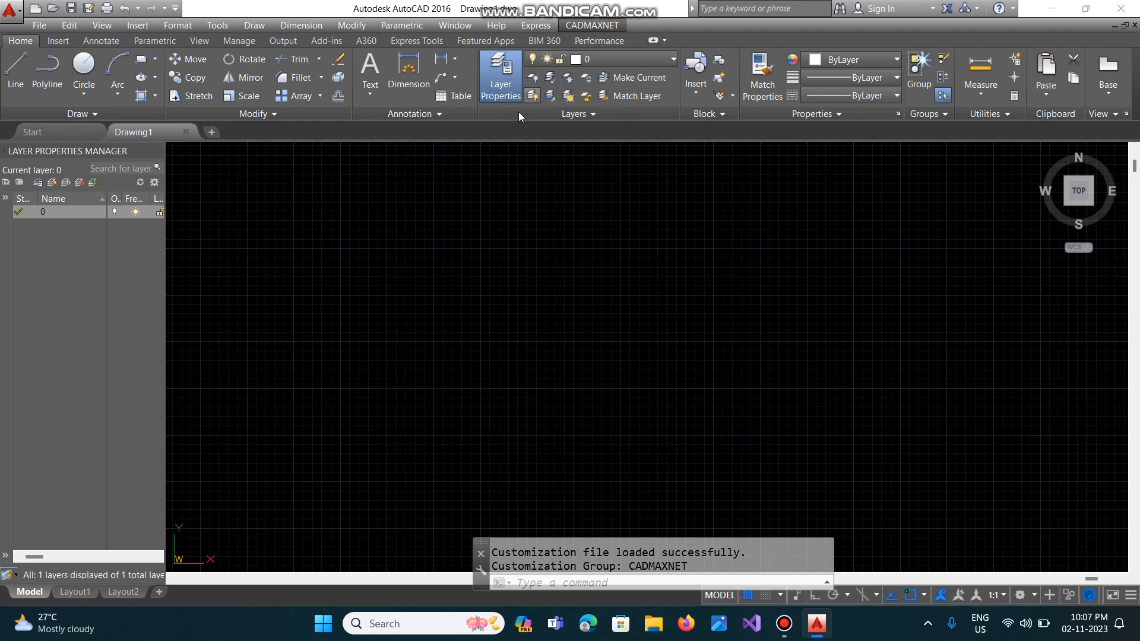
Remove the D:\cadmax folder from the Support File Search Path in the AutoCAD options.
left_click(218, 26)
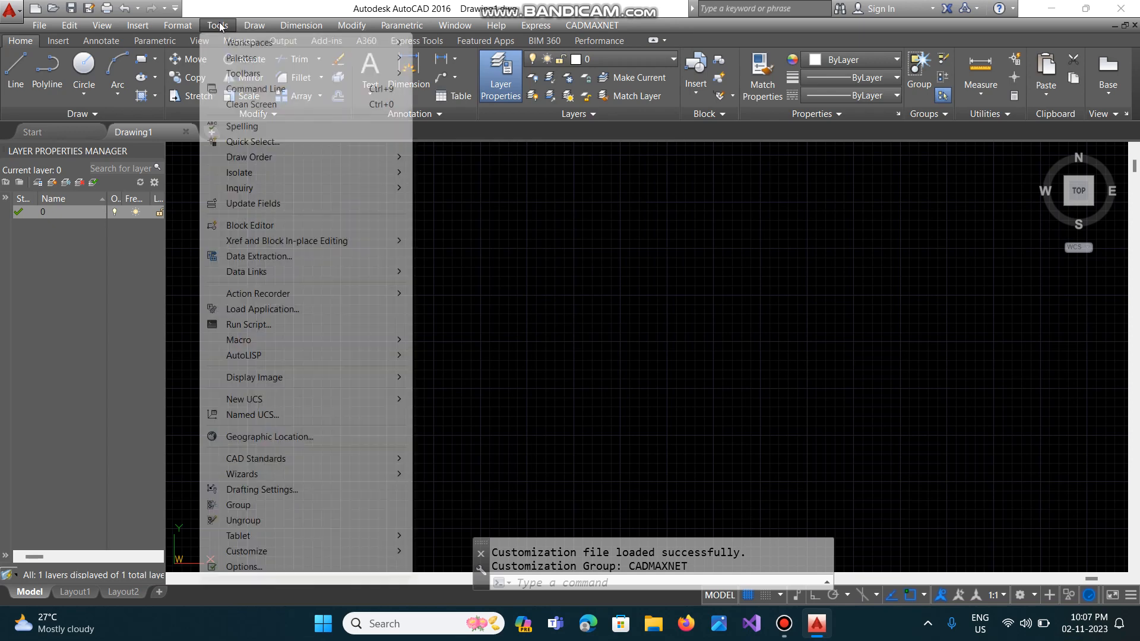
left_click(243, 567)
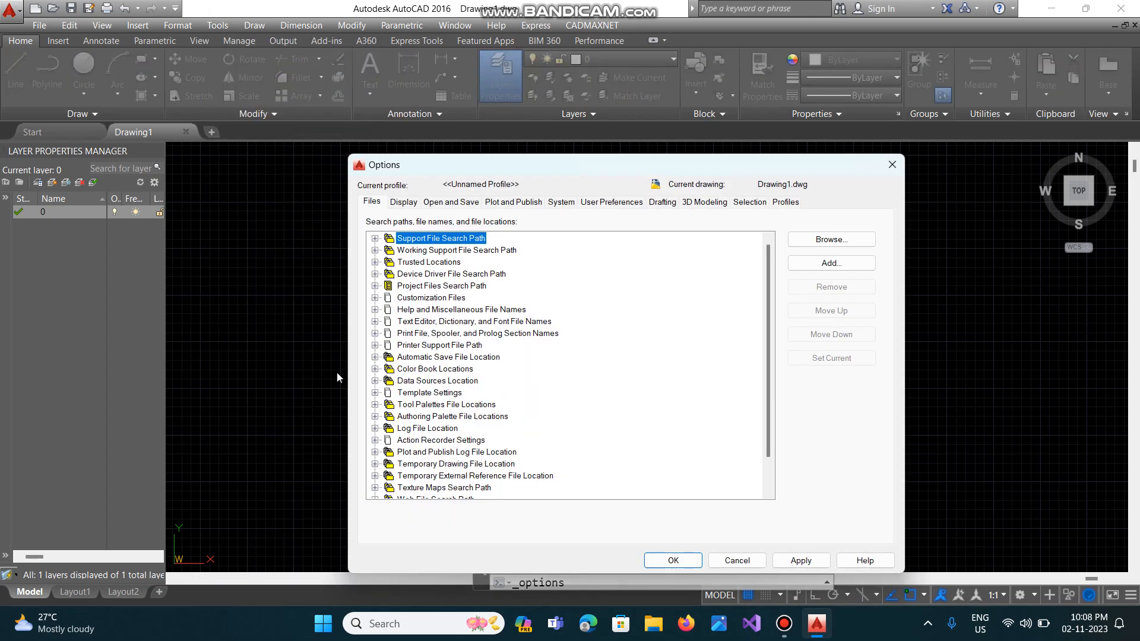
left_click(375, 239)
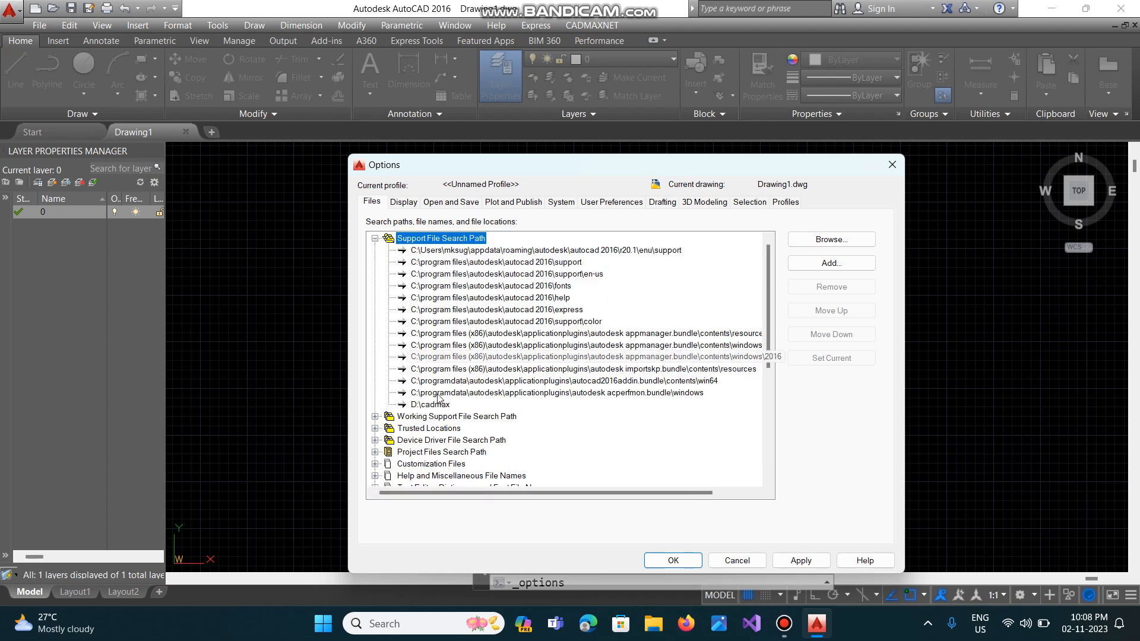
left_click(436, 405)
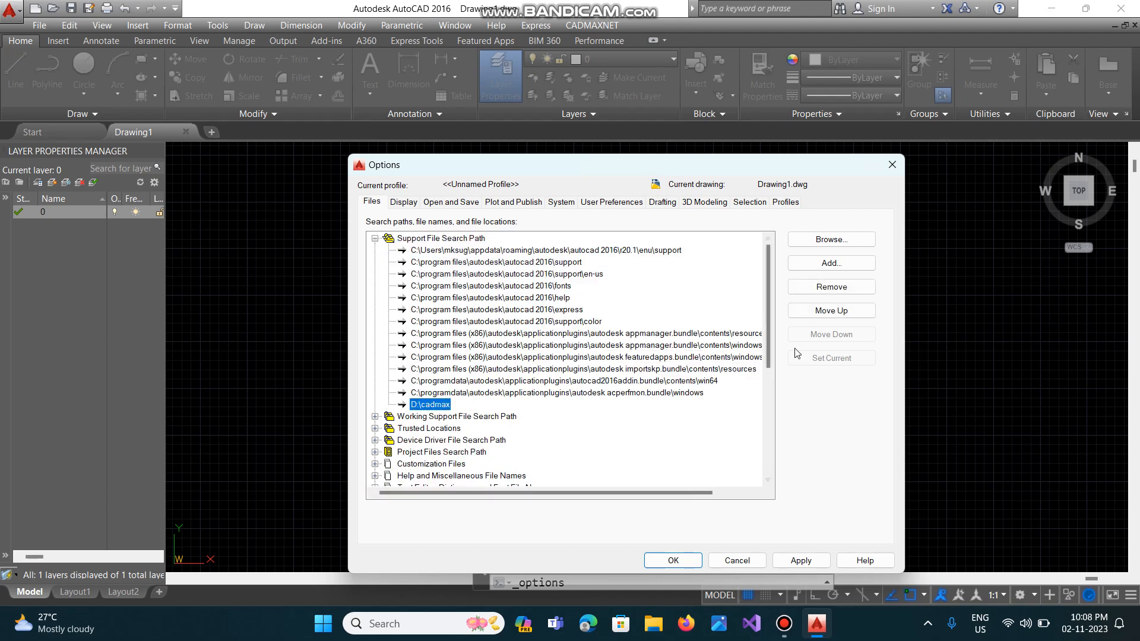
left_click(838, 288)
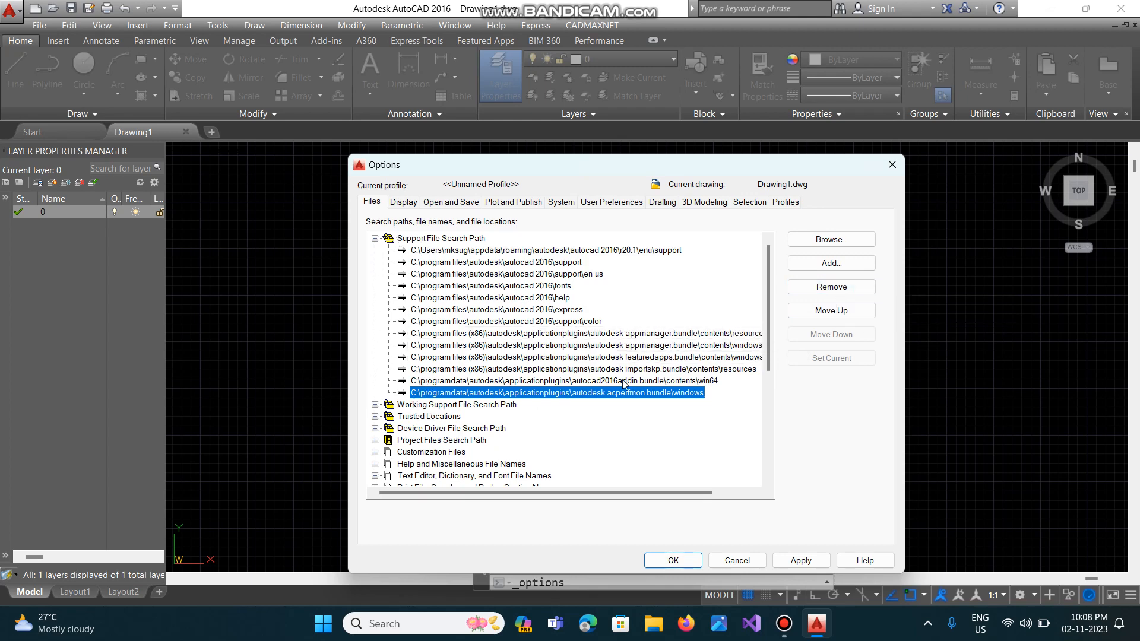
Add the D:\CADMAX1 folder to the Support File Search Path.
left_click(808, 264)
left_click(829, 238)
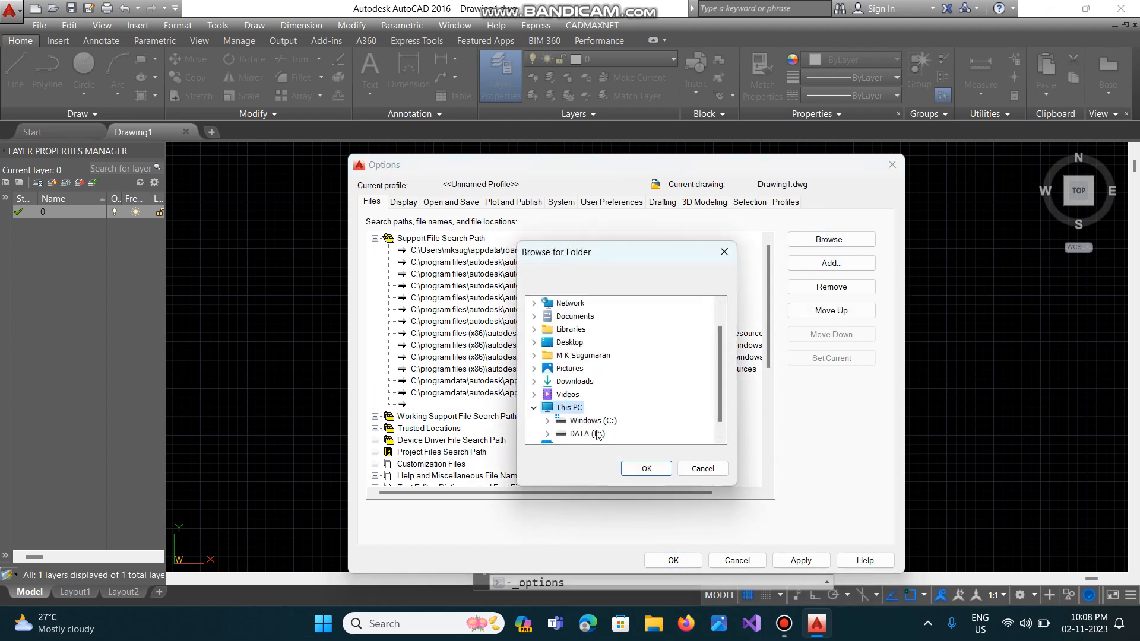
left_click(598, 435)
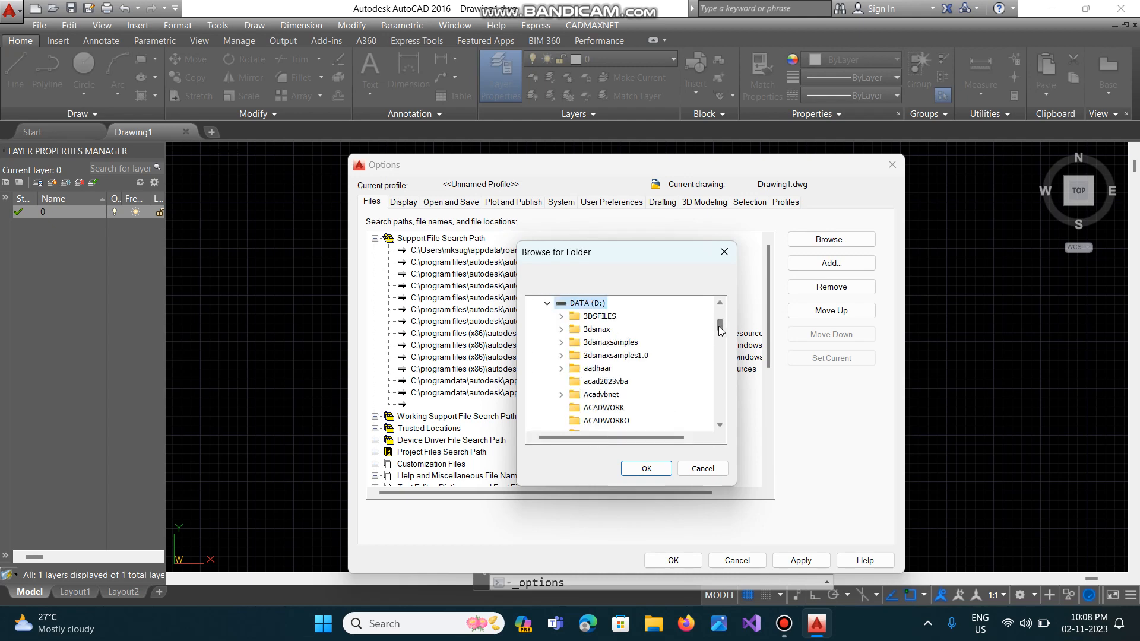
left_click_drag(719, 326, 722, 337)
left_click(612, 408)
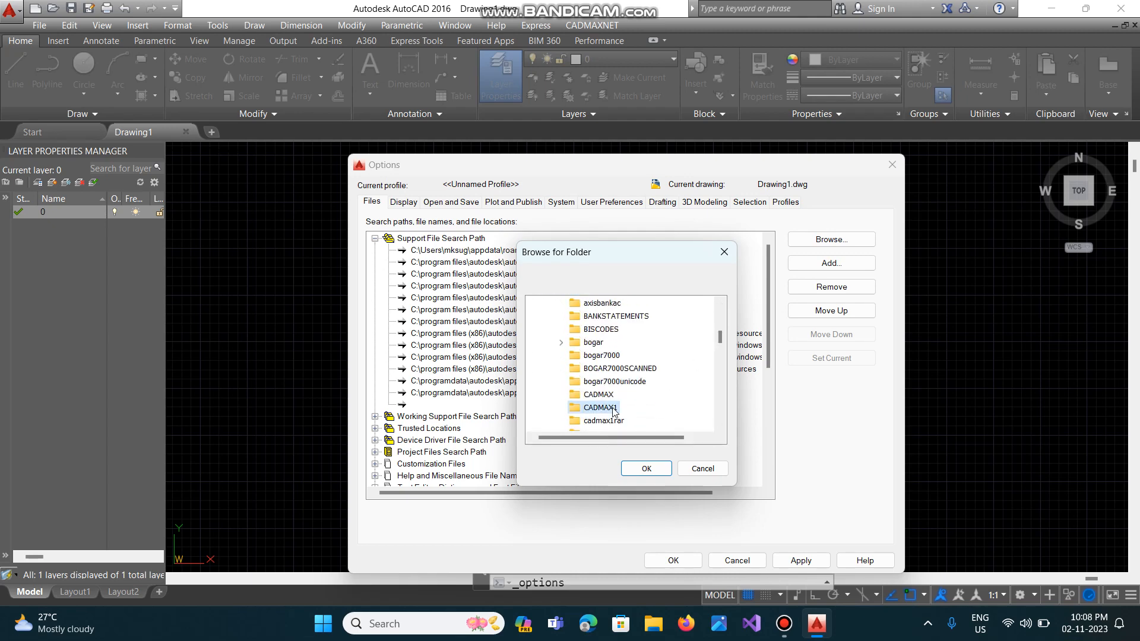
left_click(646, 469)
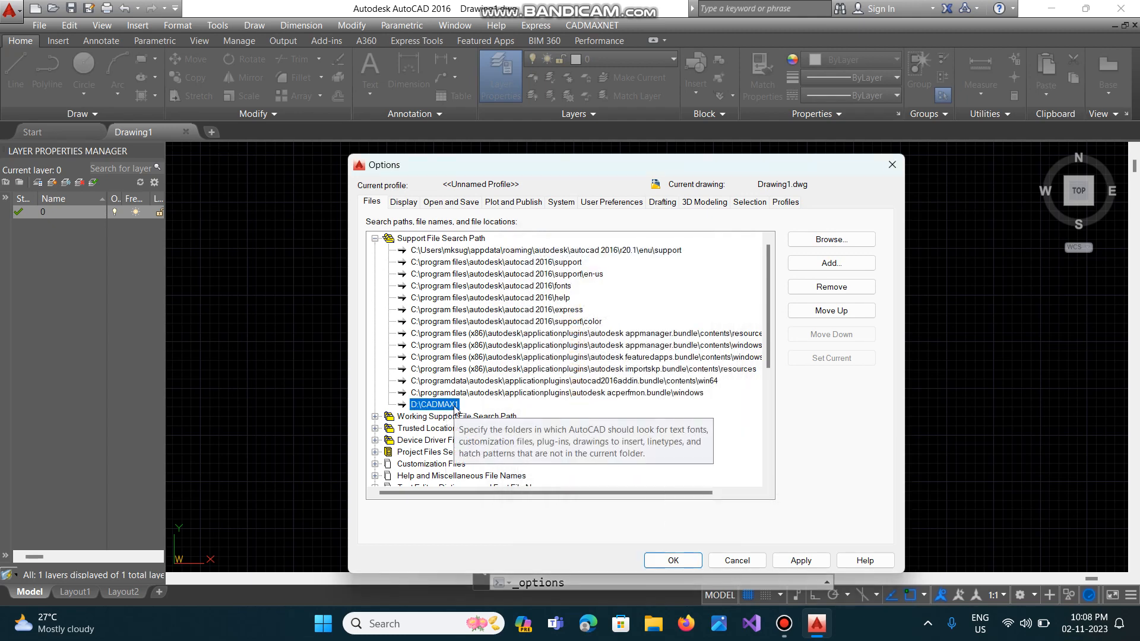
Remove the D:\CADMAX folder from the Trusted Locations in the AutoCAD options.
left_click(375, 428)
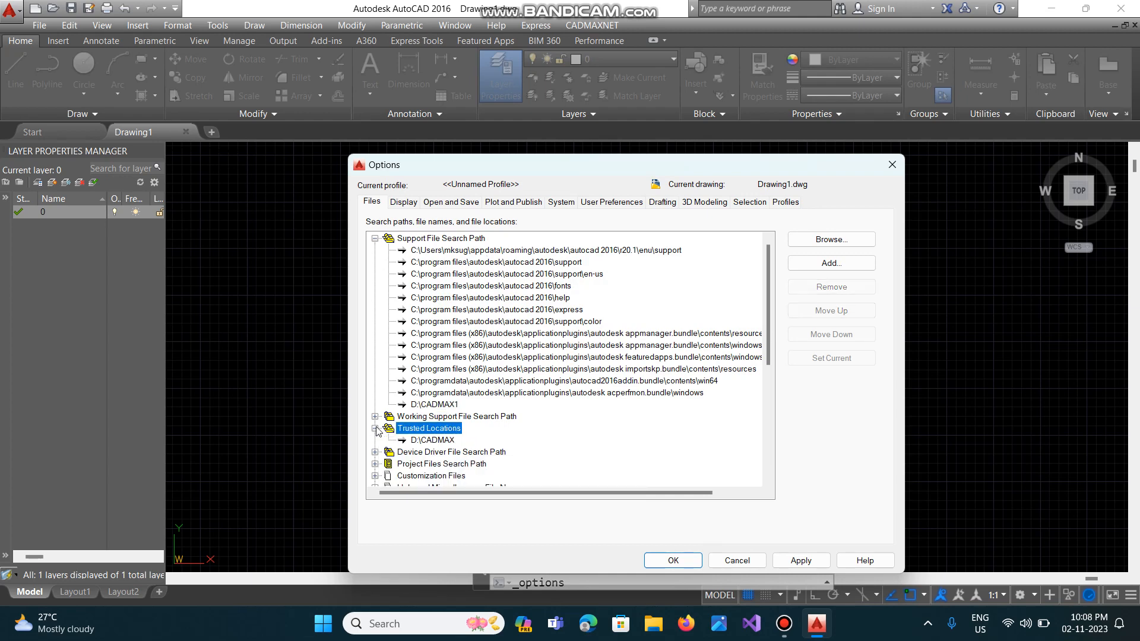
left_click(428, 442)
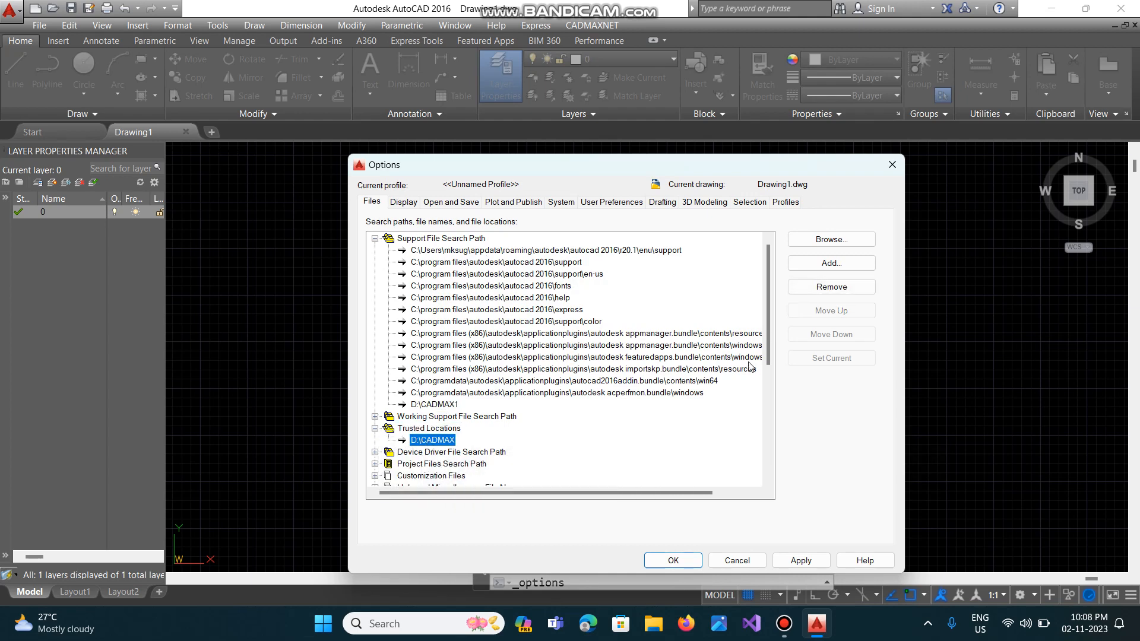
left_click(802, 288)
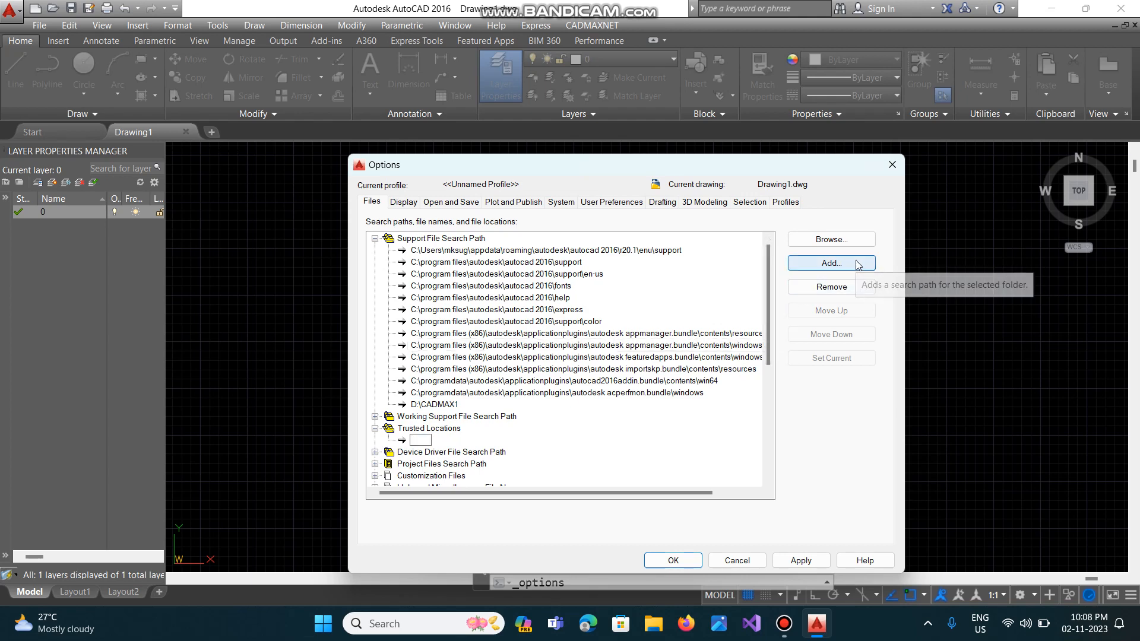
Add the D:\CADMAX1 folder to the Trusted Locations, accept the writable folder, and apply and close the options.
left_click(854, 241)
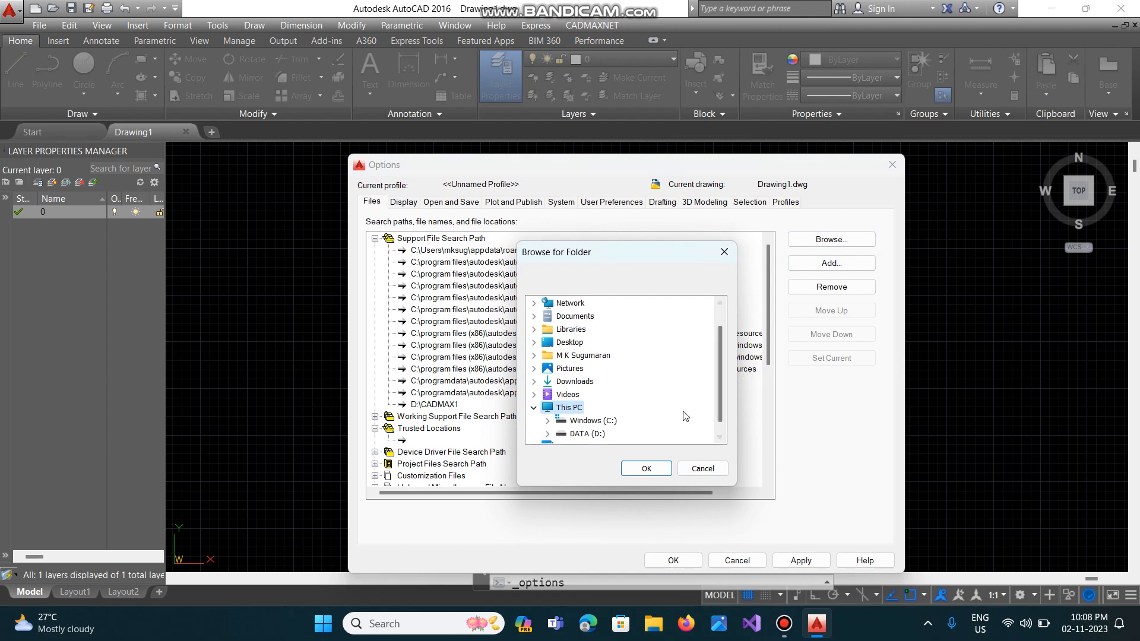
double_click(596, 434)
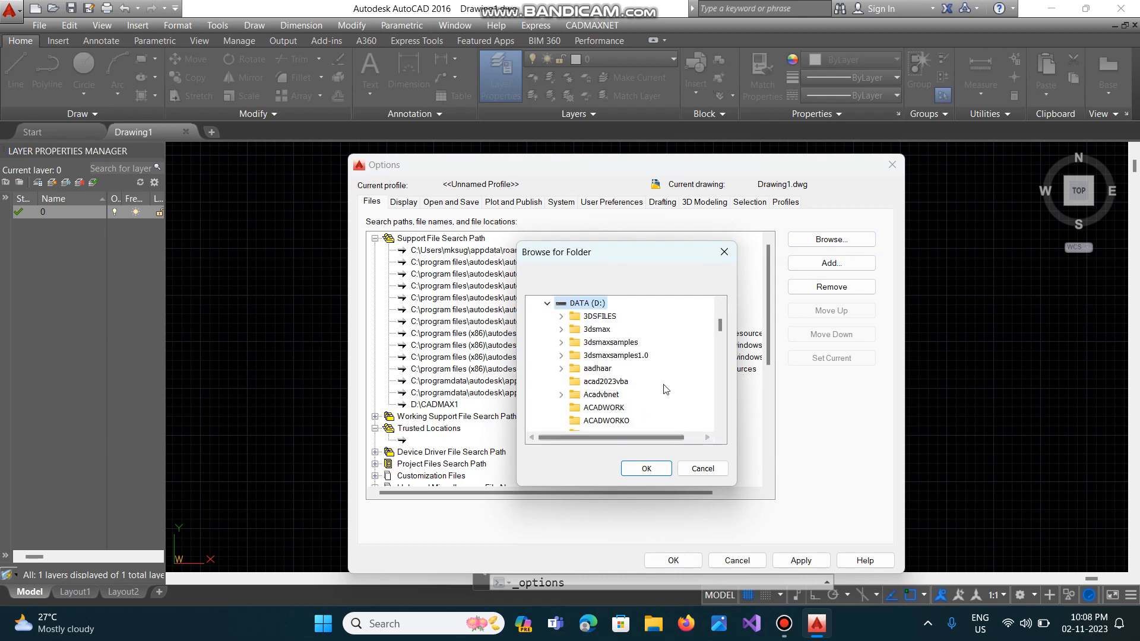
scroll(664, 389, "down", 8)
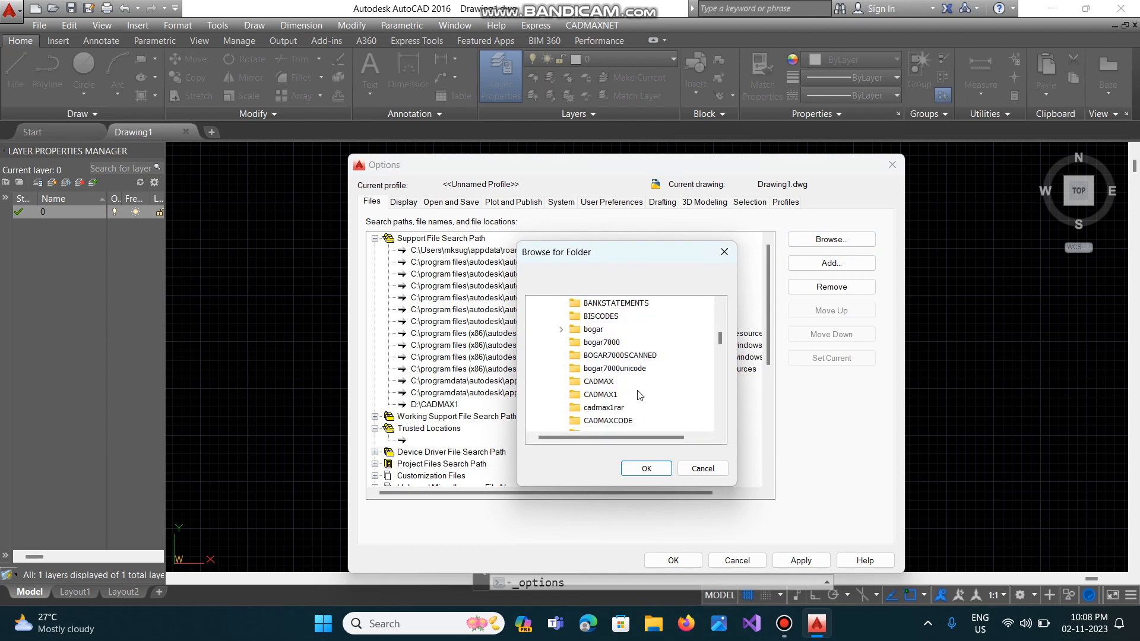
left_click(613, 396)
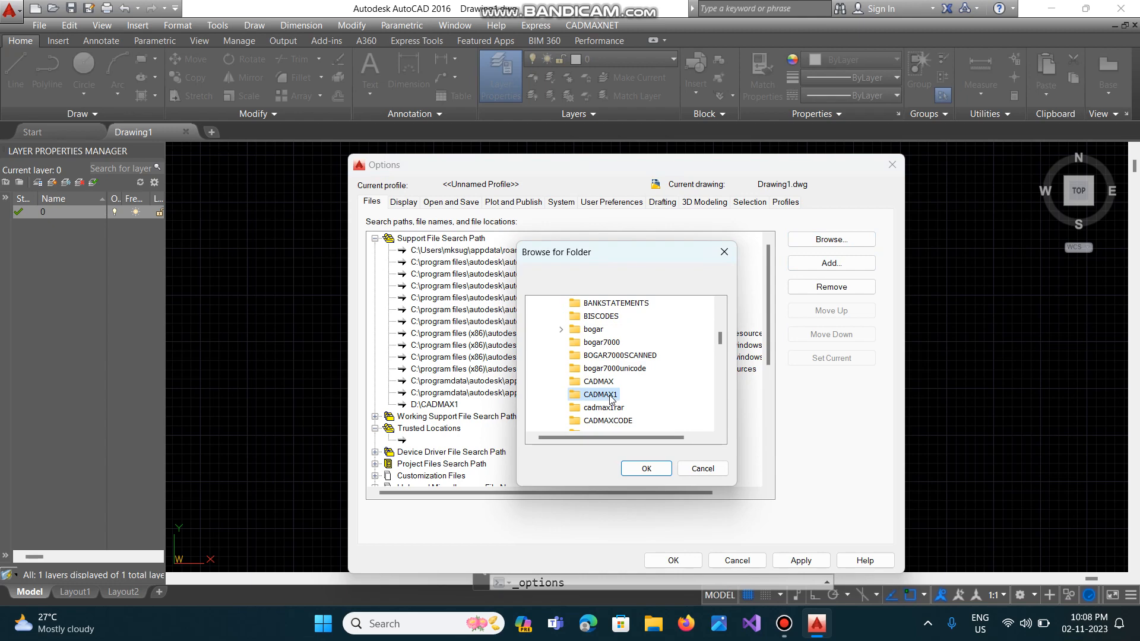
left_click(647, 469)
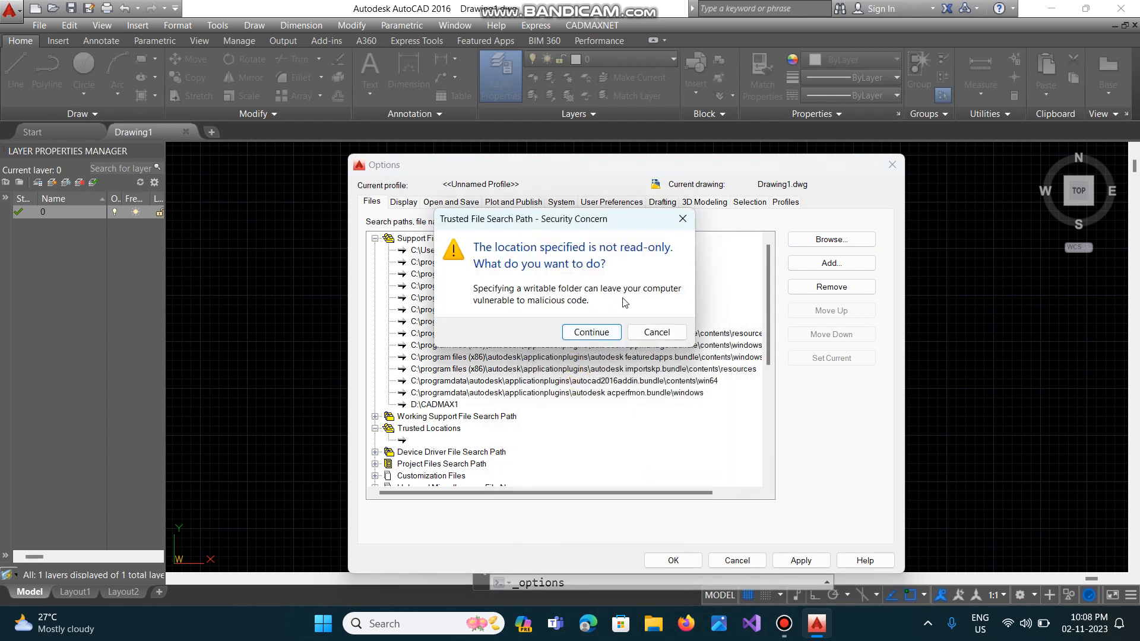
left_click(608, 336)
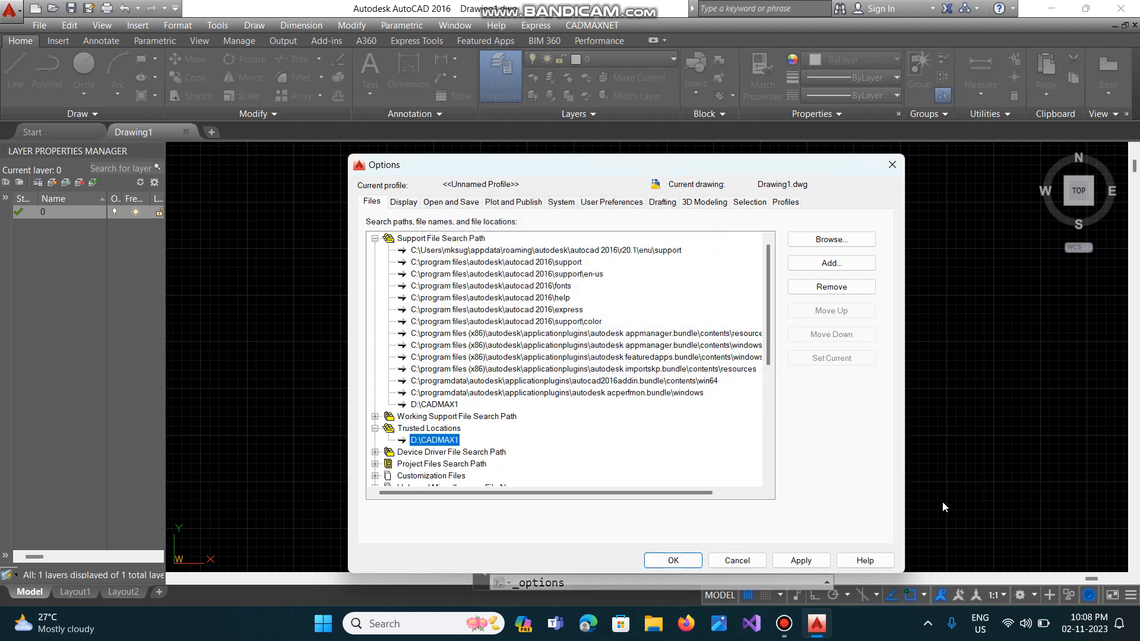
left_click(809, 566)
left_click(676, 561)
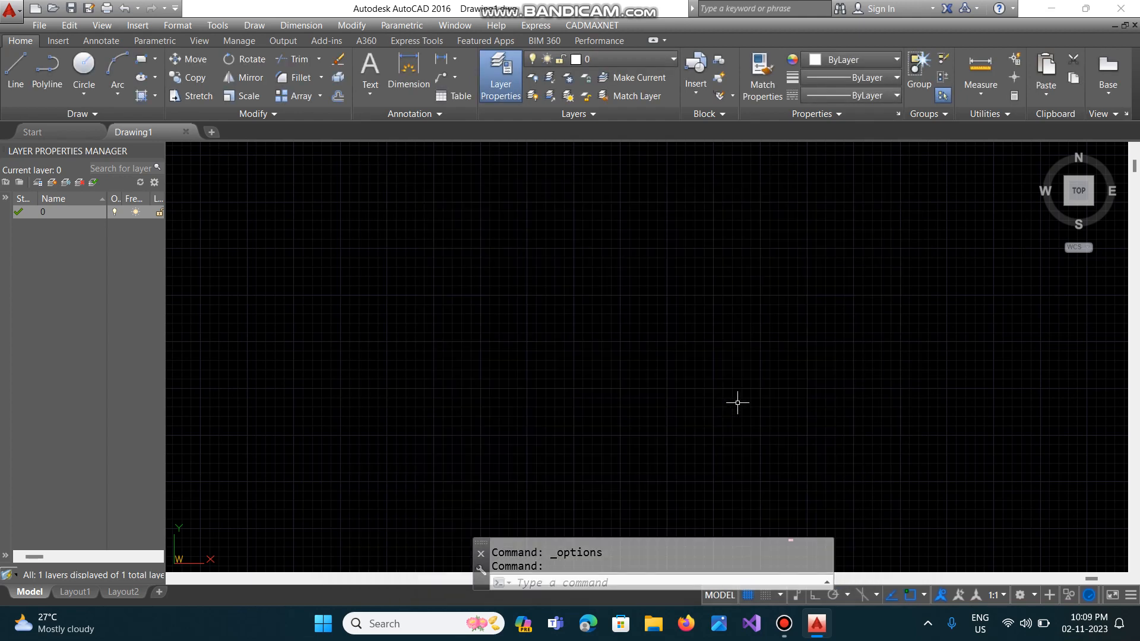
Run LOADCADMAX from the CADMAXNET customization and check the command history for the netload of cadmax1.dll.
left_click(611, 26)
left_click(613, 43)
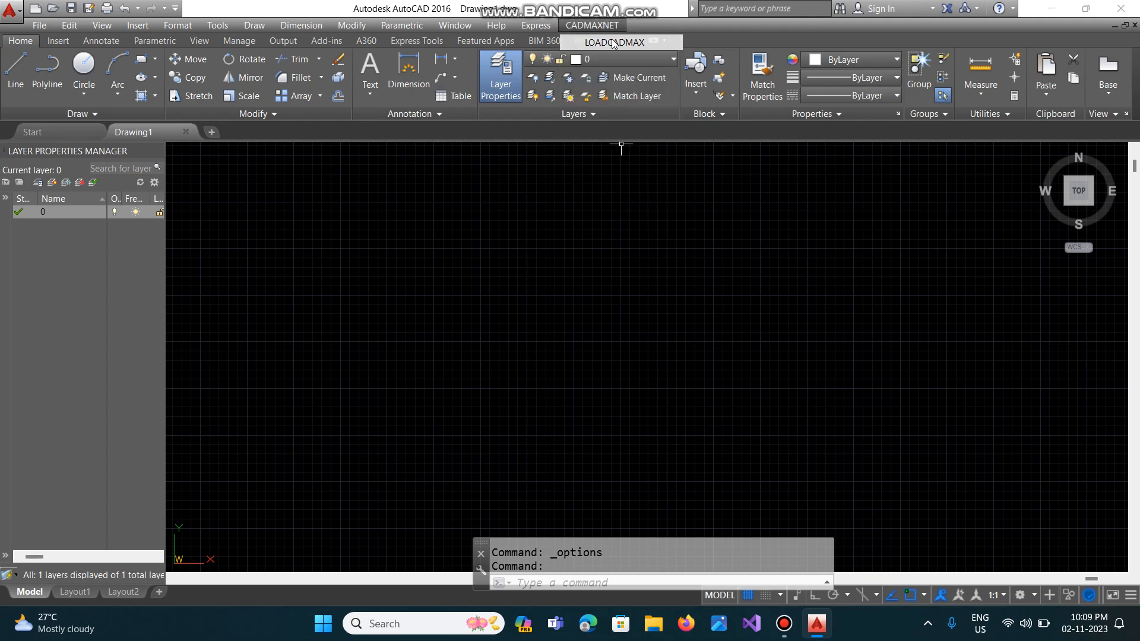
left_click(827, 581)
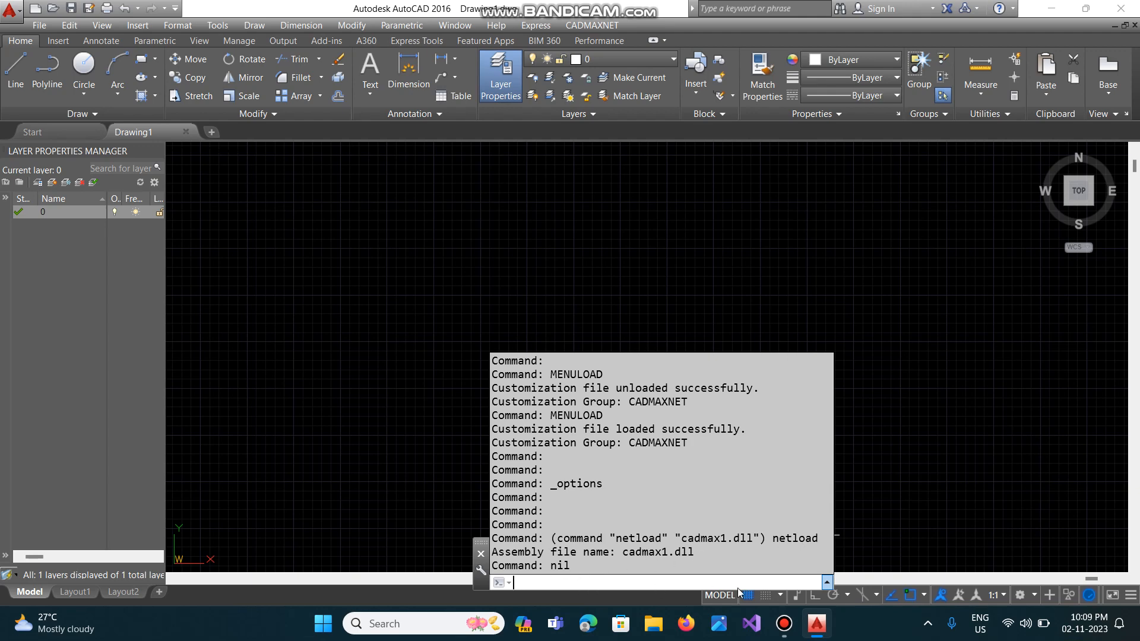
left_click(826, 583)
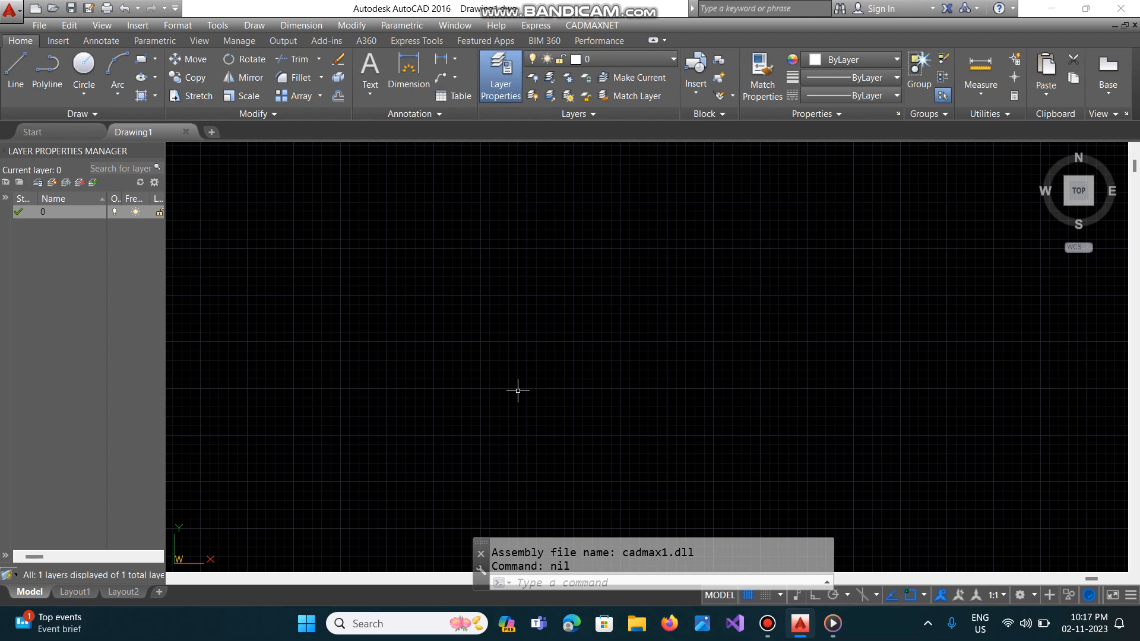
Draw a horizontal line from point 1,1 to the relative point @6,0.
type("L")
key("Return")
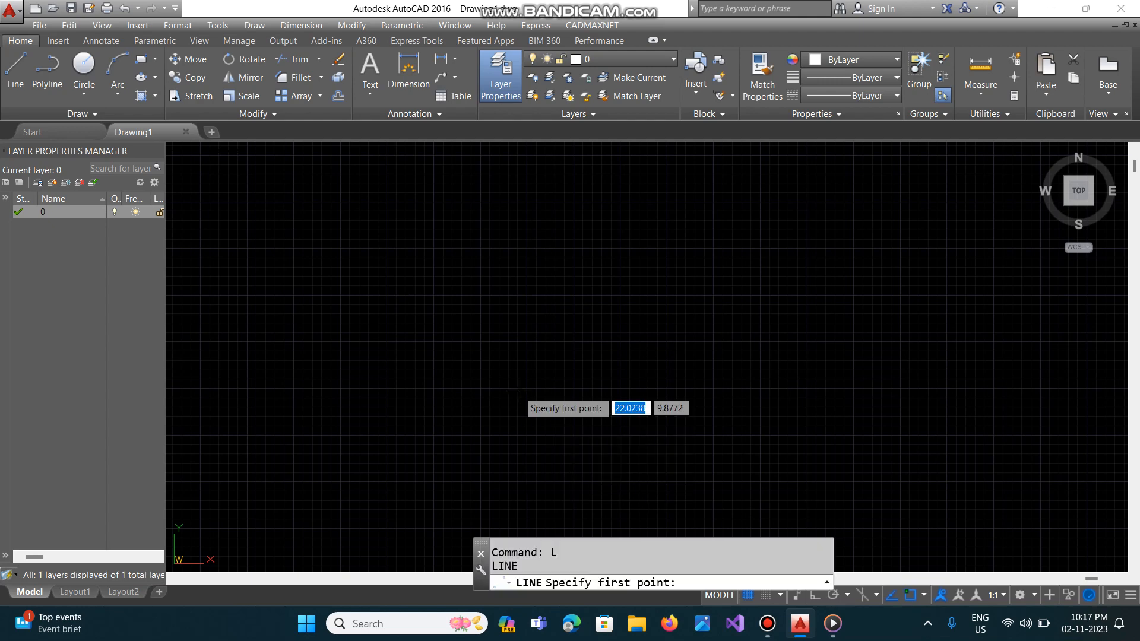
type("1,1")
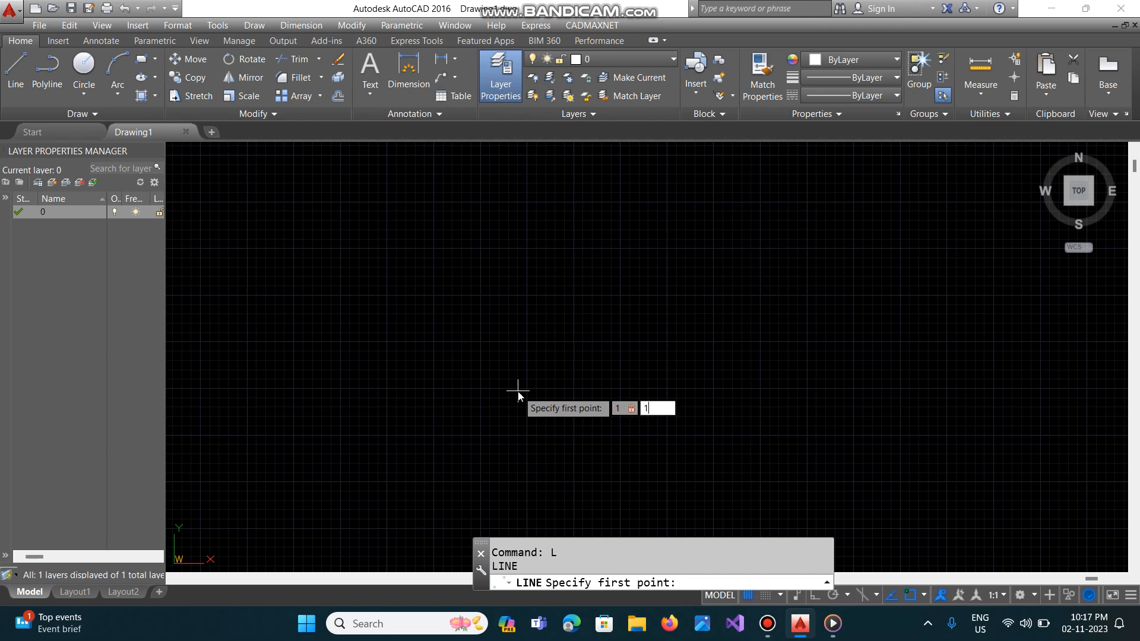
key("Return")
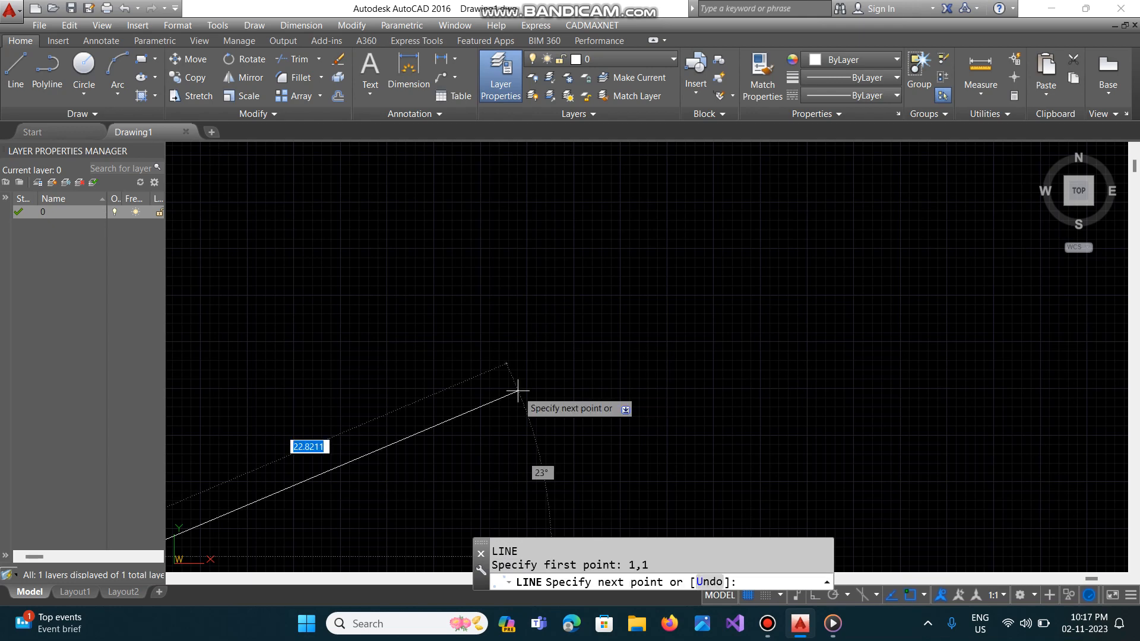
type("@")
type("6")
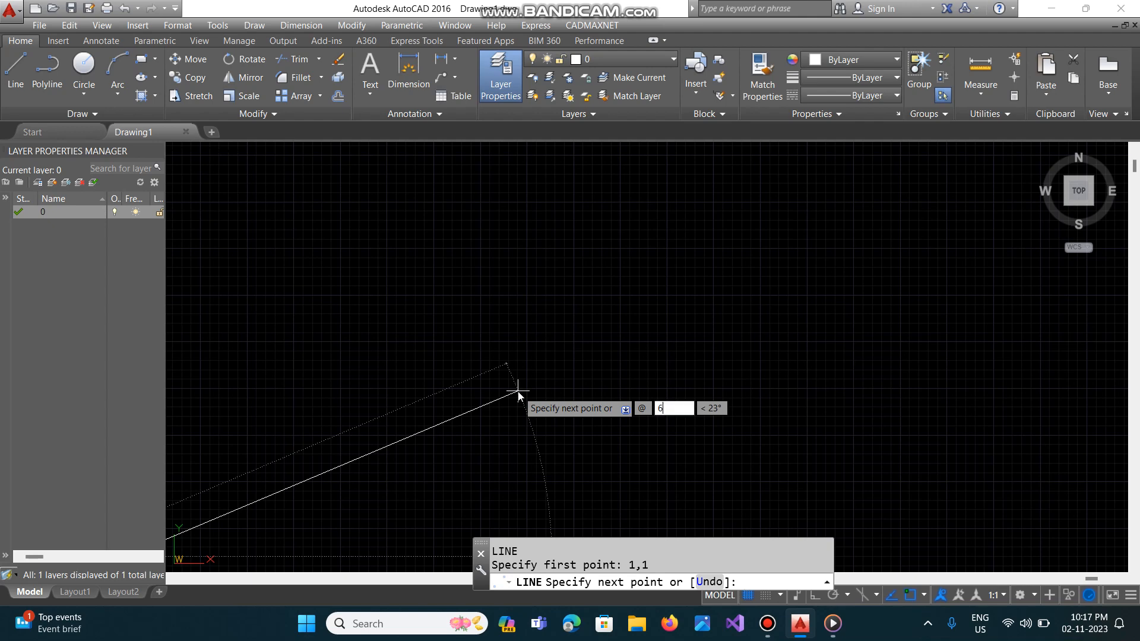
key("Tab")
type("0")
key("Return")
key("Return")
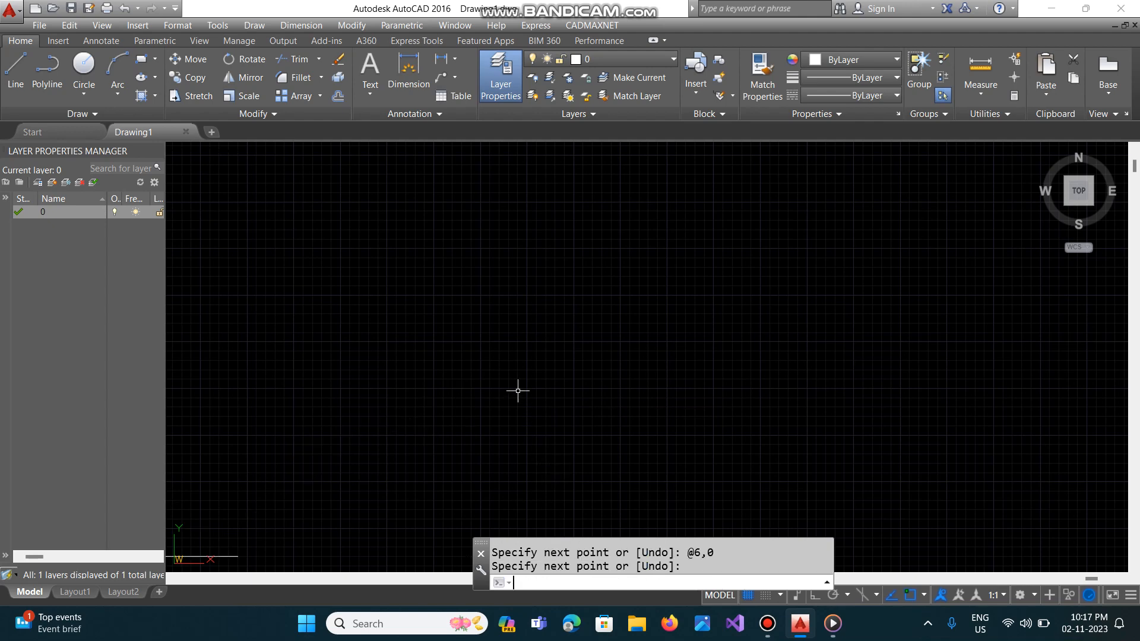
Offset the horizontal line upward by 6 units twice to get three parallel lines.
type("P")
key("Return")
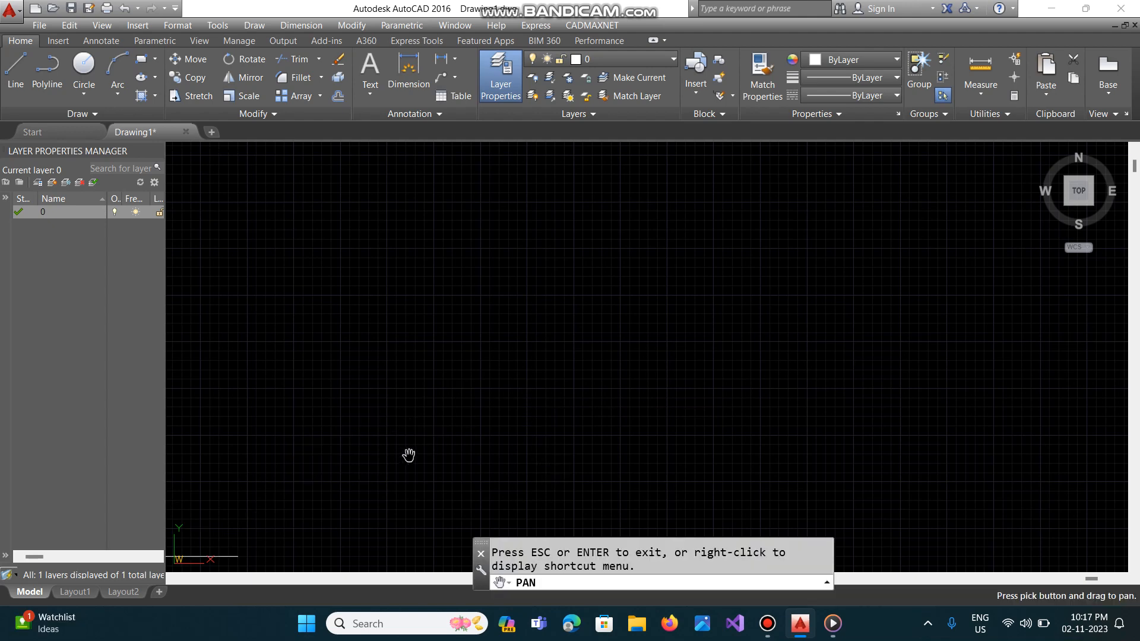
left_click_drag(407, 456, 552, 356)
key("Escape")
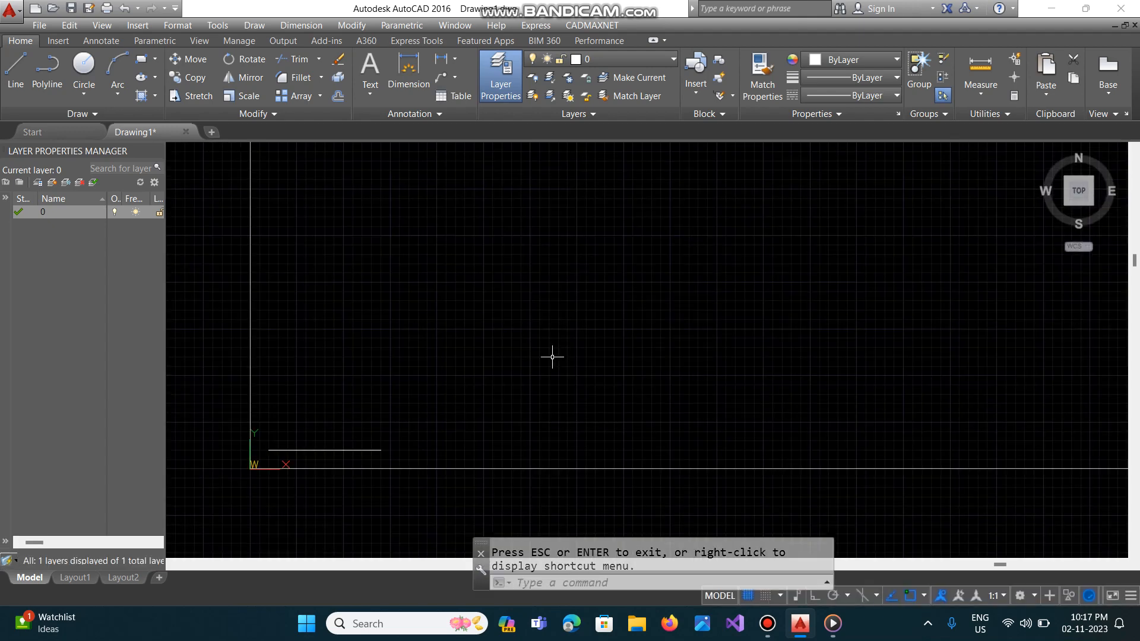
type("o")
key("Return")
type("6")
key("Return")
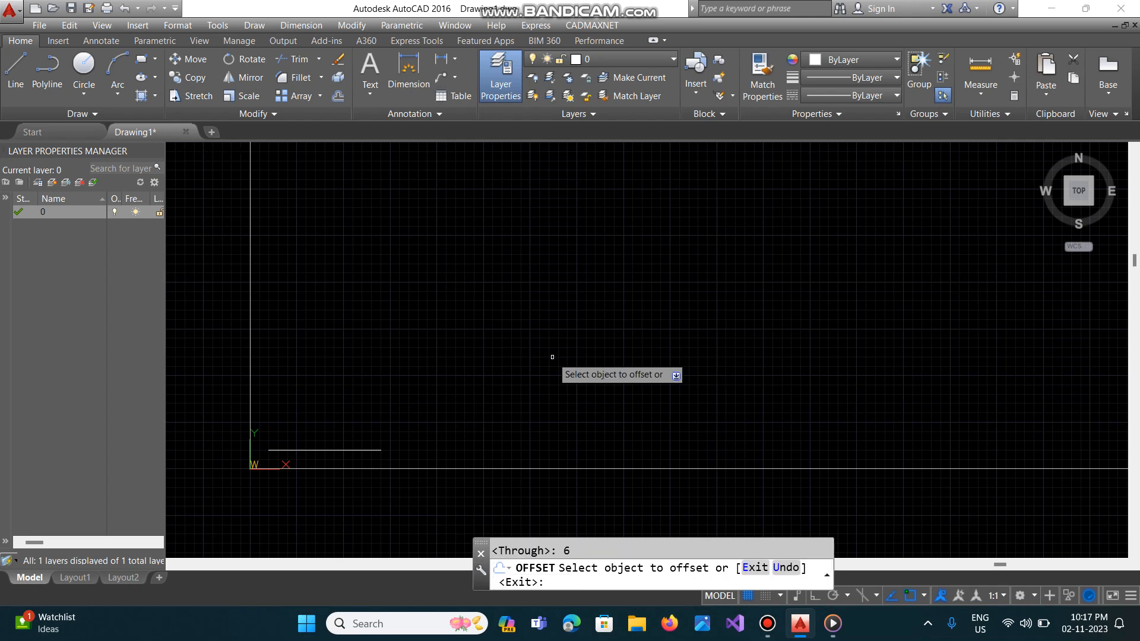
left_click(379, 449)
left_click(391, 389)
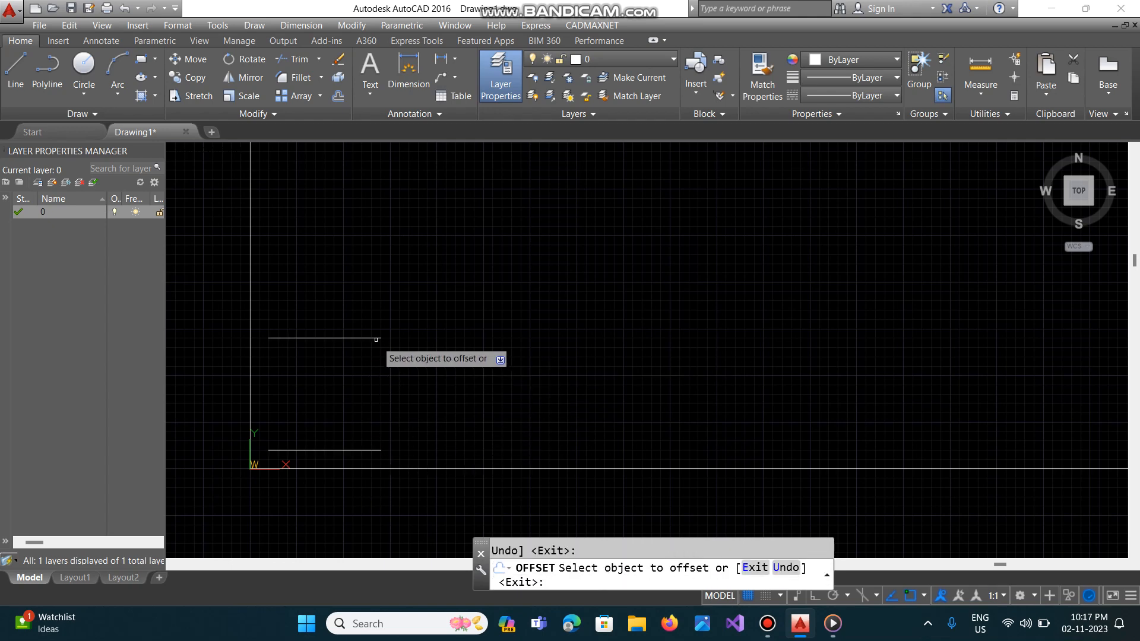
left_click(377, 338)
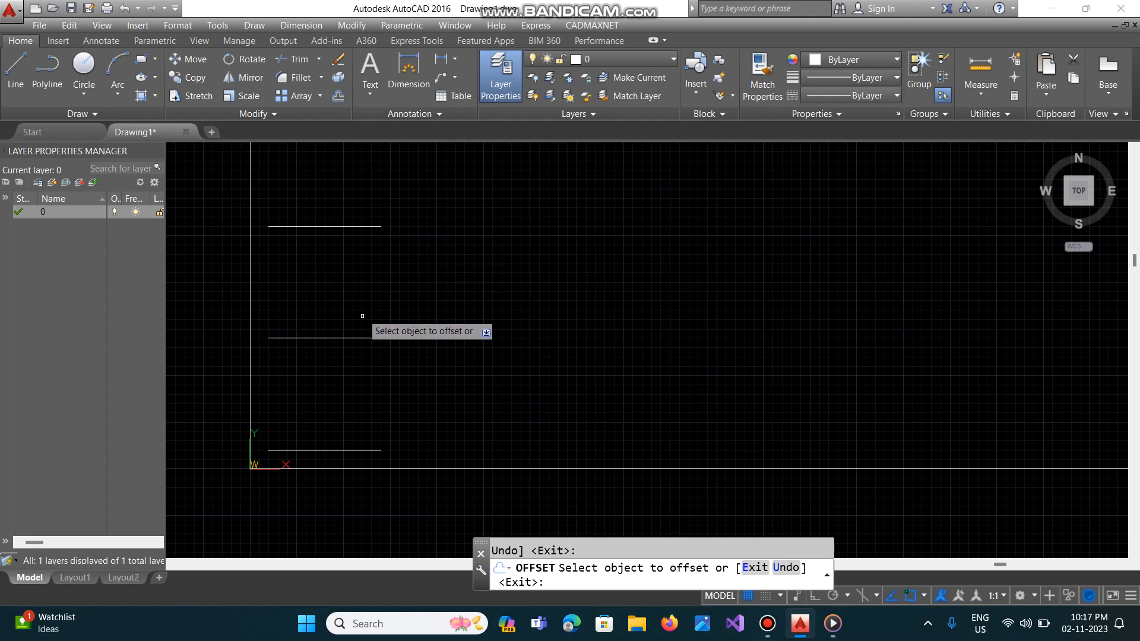
key("Escape")
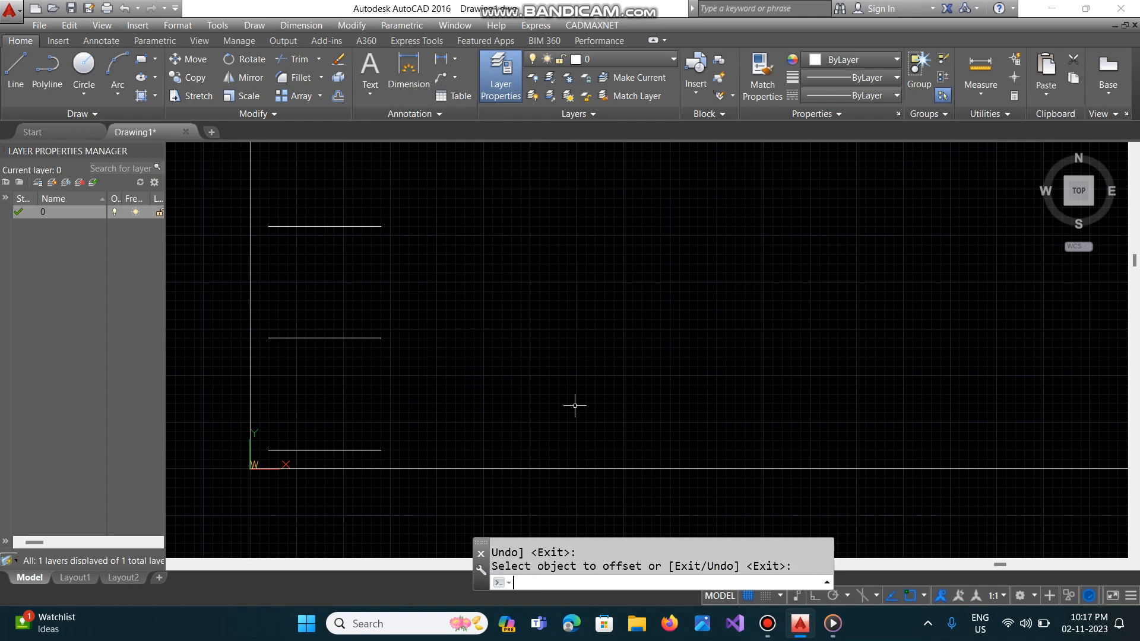
Draw two connected vertical line segments joining the left endpoints of the three horizontal lines.
type("l")
key("Return")
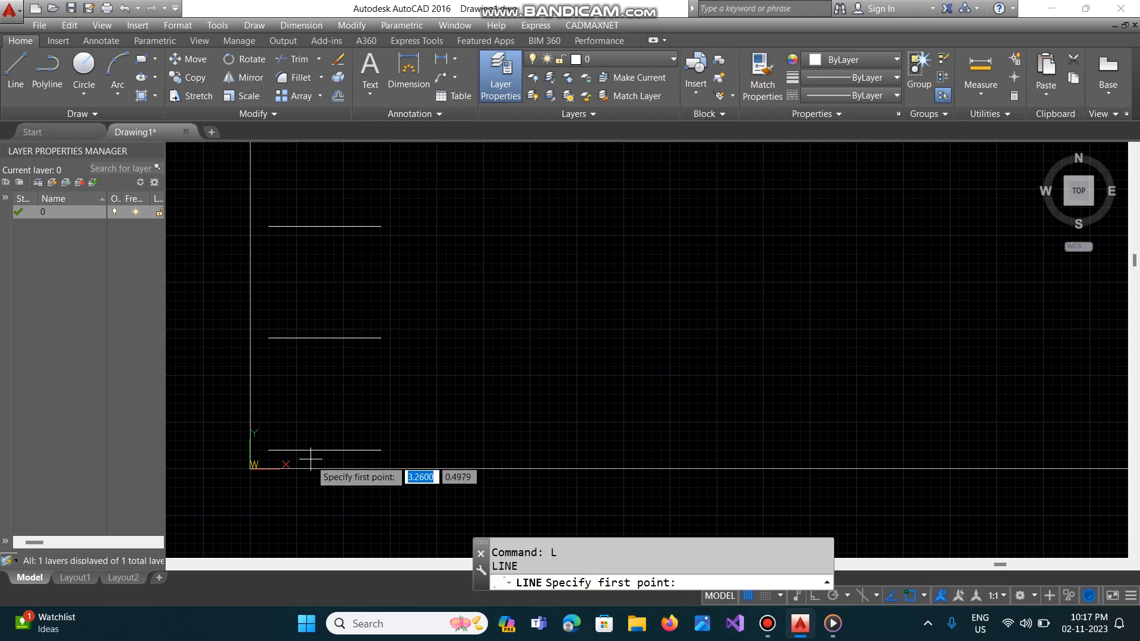
left_click(268, 450)
left_click(269, 338)
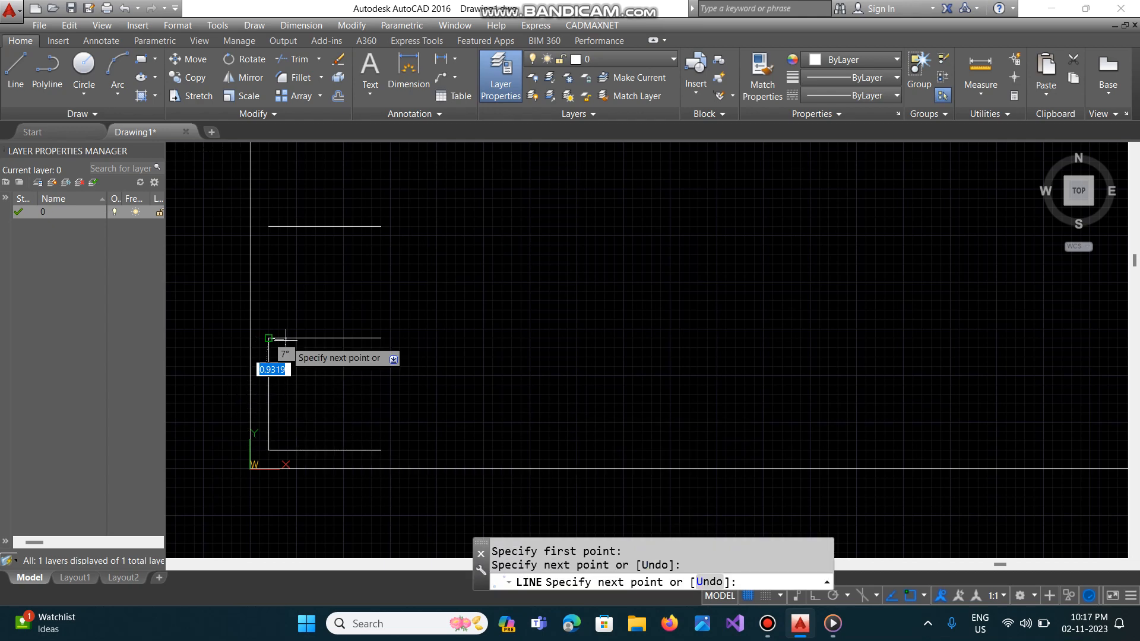
left_click(269, 226)
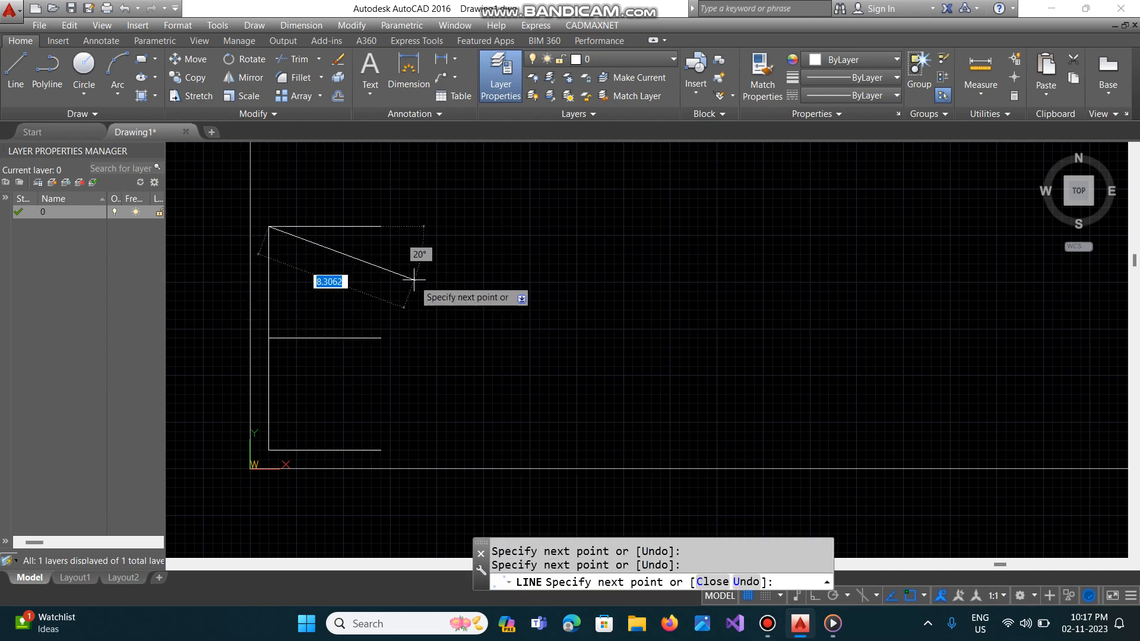
key("Return")
Offset both vertical segments with the Through option to the right endpoints of the horizontal lines, closing the two bays.
type("o")
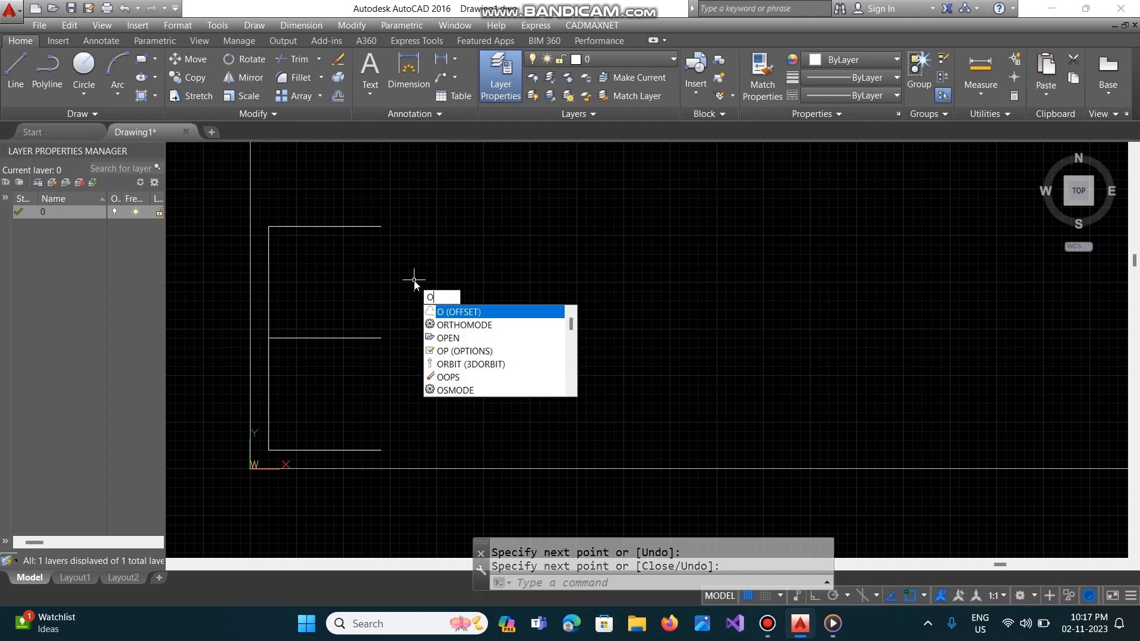
key("Return")
type("t")
key("Return")
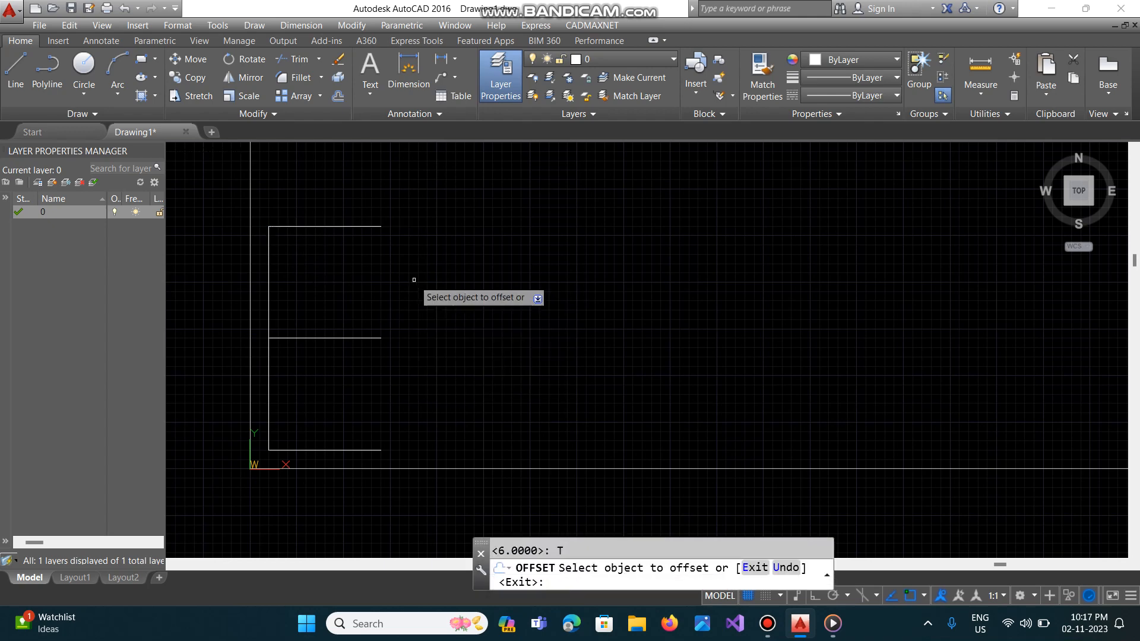
left_click(270, 315)
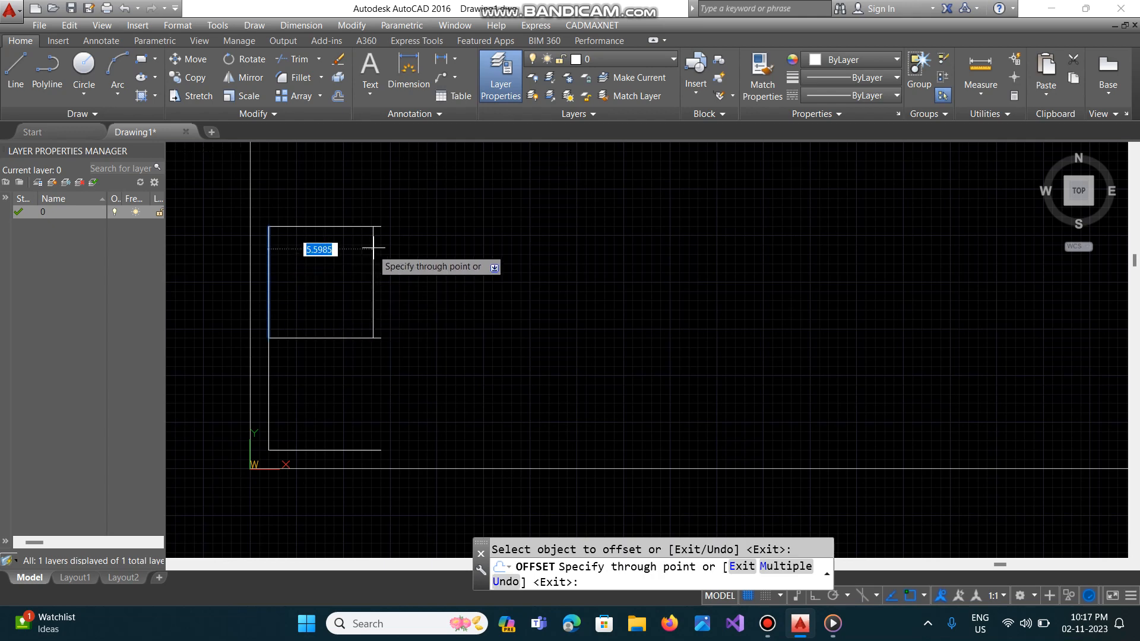
left_click(381, 226)
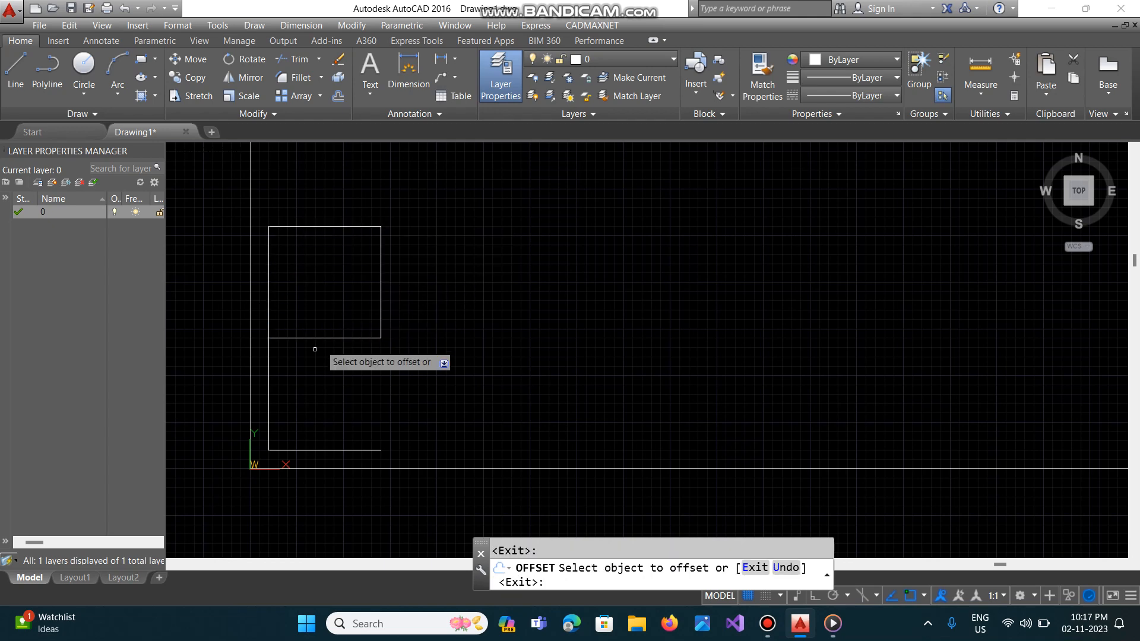
left_click(269, 380)
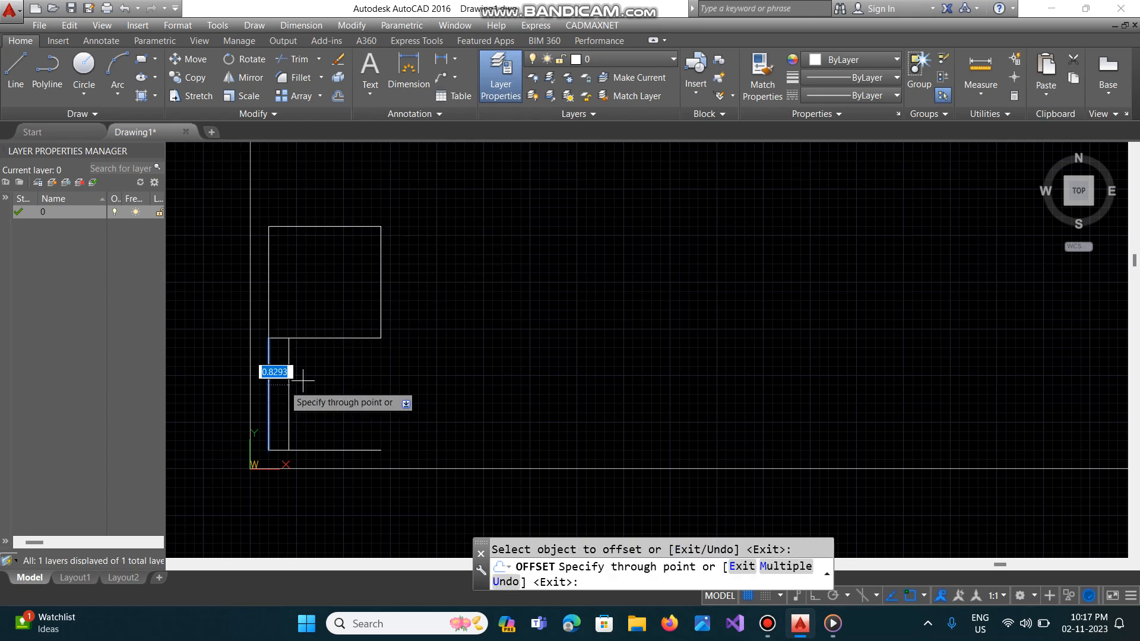
left_click(381, 338)
key("Return")
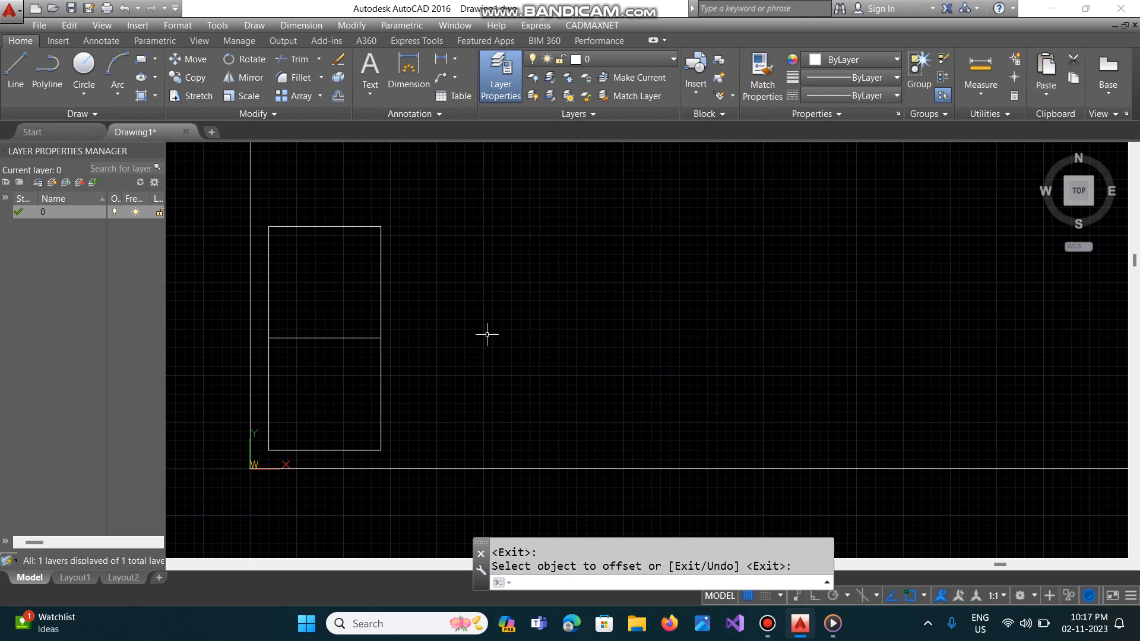
Insert block C at the grid's lower-left corner with a uniform scale factor of 0.45 and the default rotation.
type("I")
key("Return")
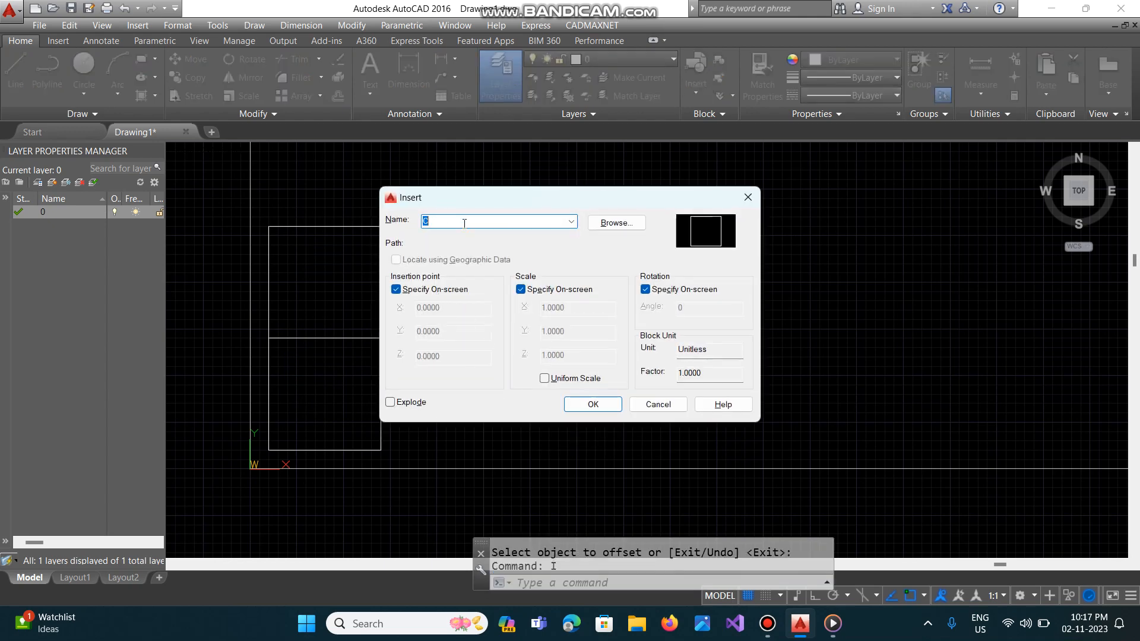
left_click(592, 403)
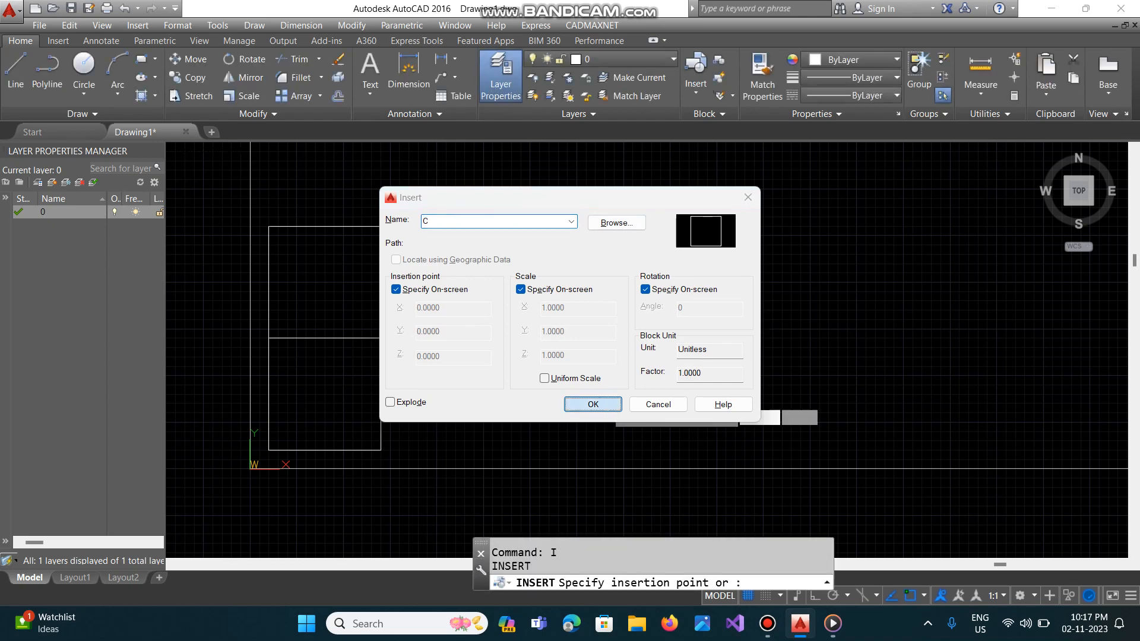
left_click(268, 450)
type("0")
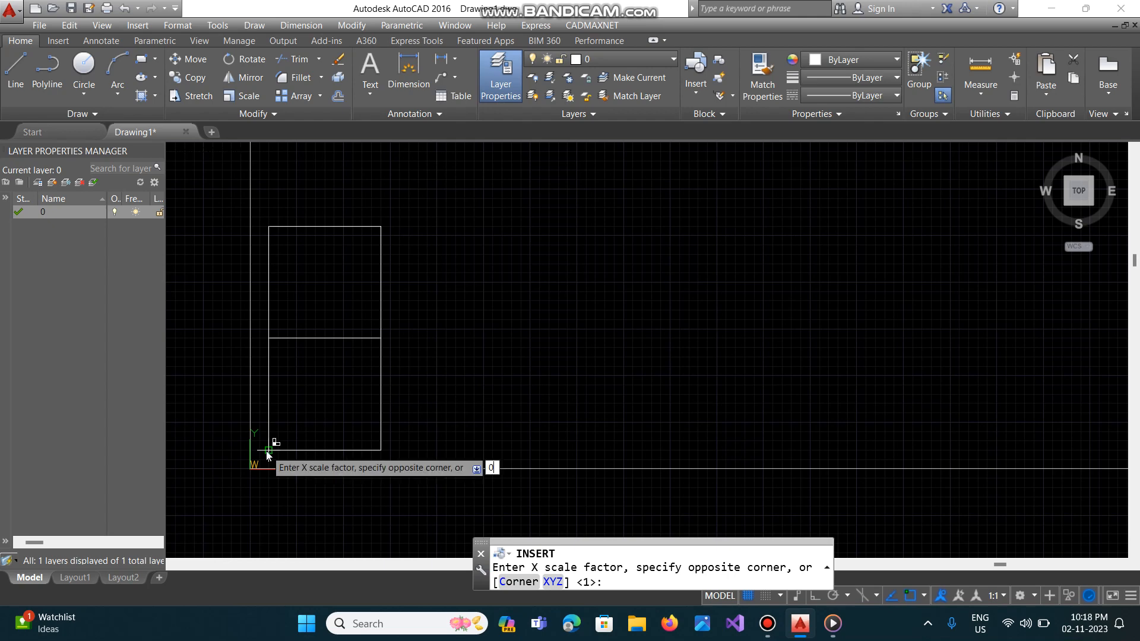
type(".45")
key("Return")
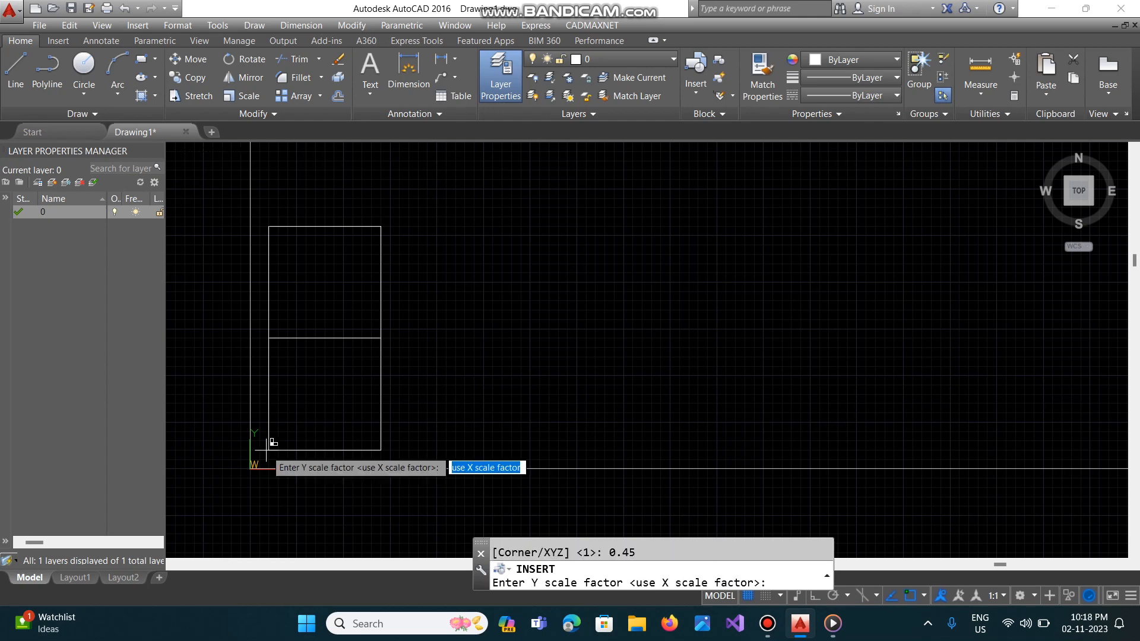
key("Return")
key("Return")
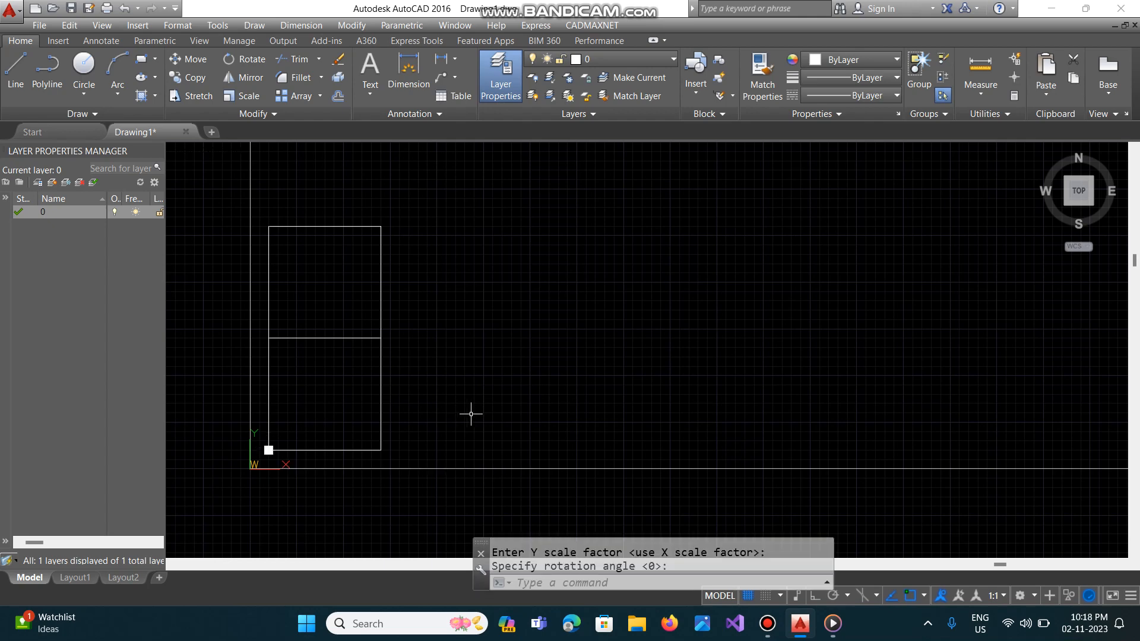
Array the last inserted column block rectangularly in 3 rows and 2 columns with 6-unit spacing both ways.
type("-AR")
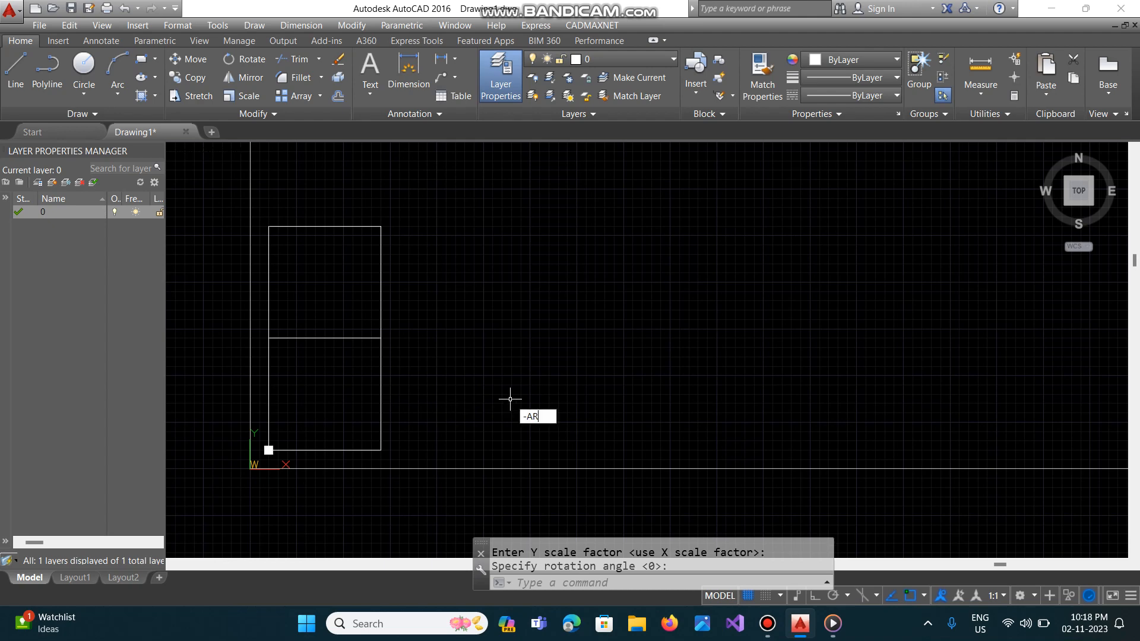
key("Return")
type("L")
key("Return")
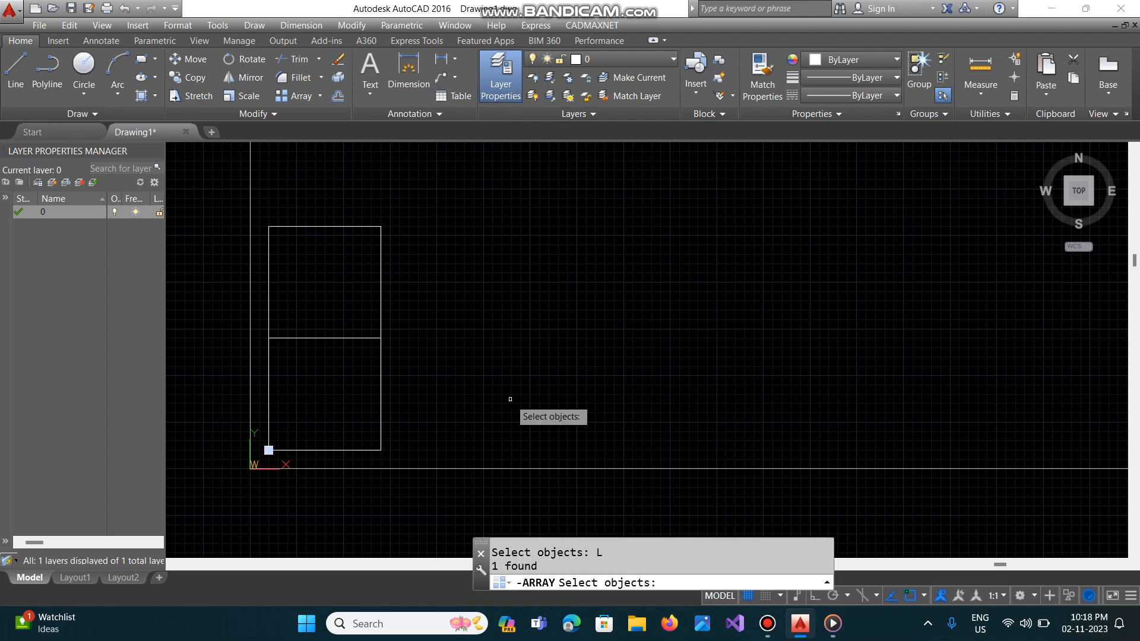
key("Return")
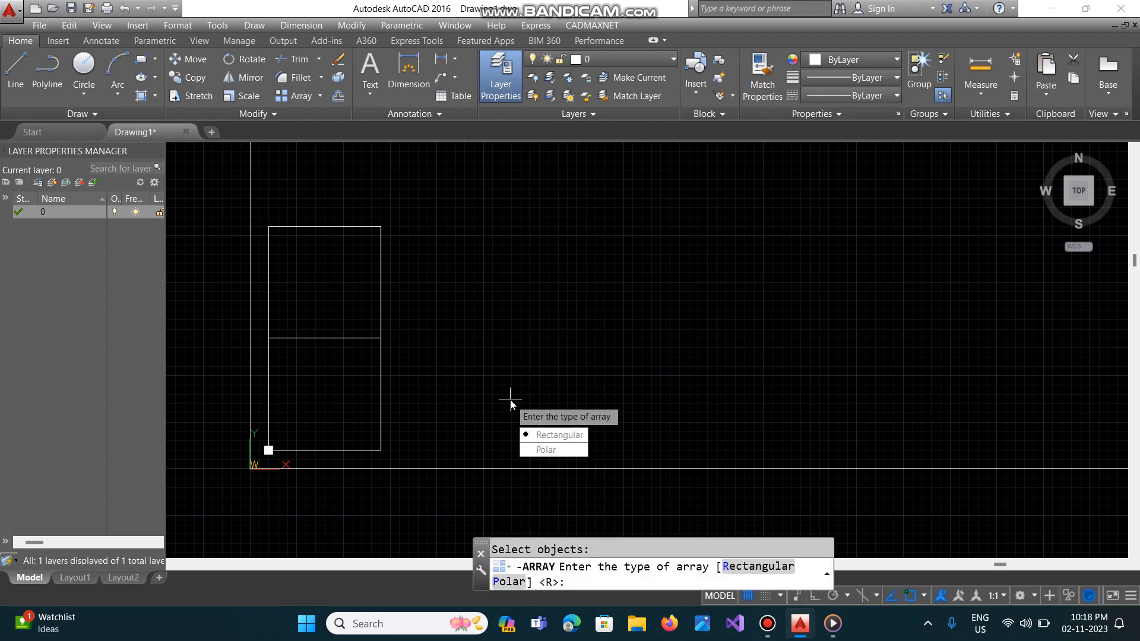
key("Return")
type("3")
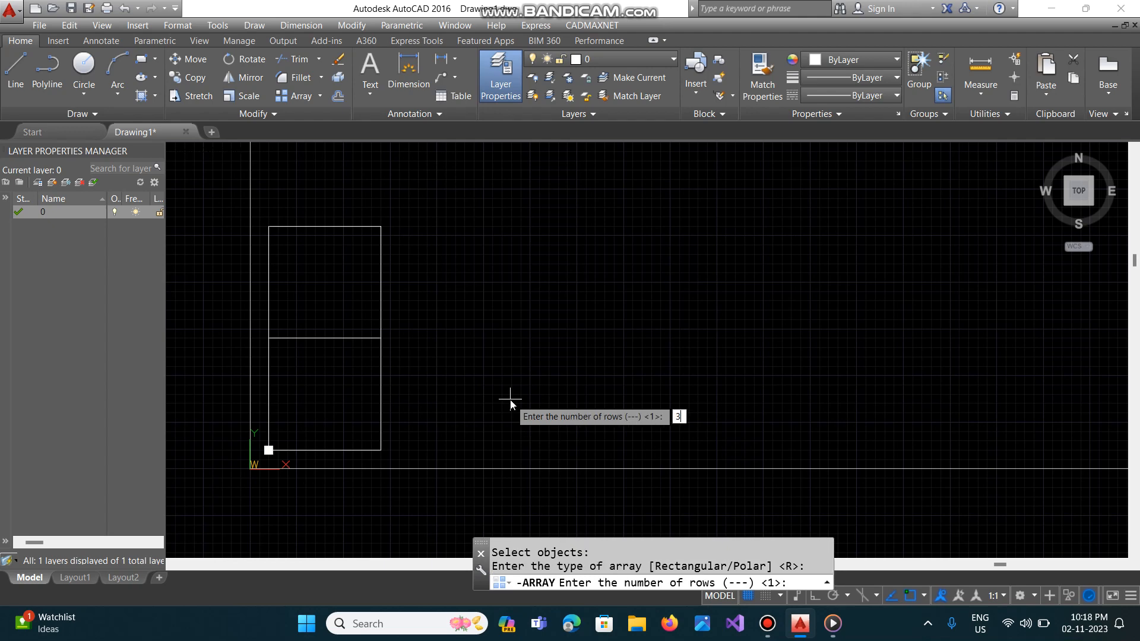
key("Return")
key("Return")
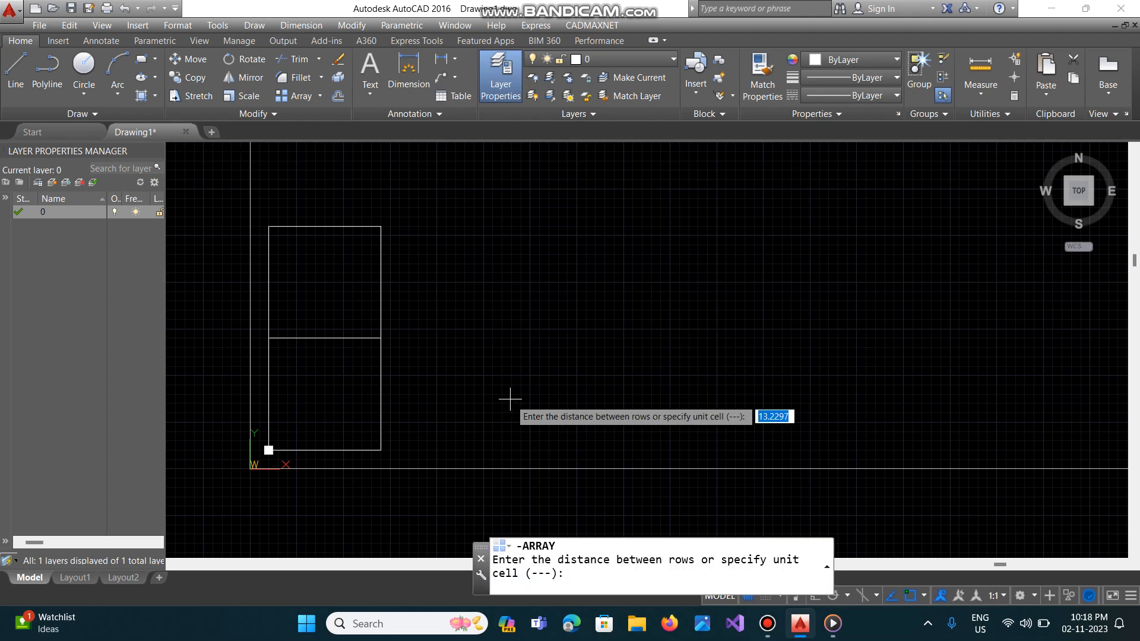
type("6")
key("Return")
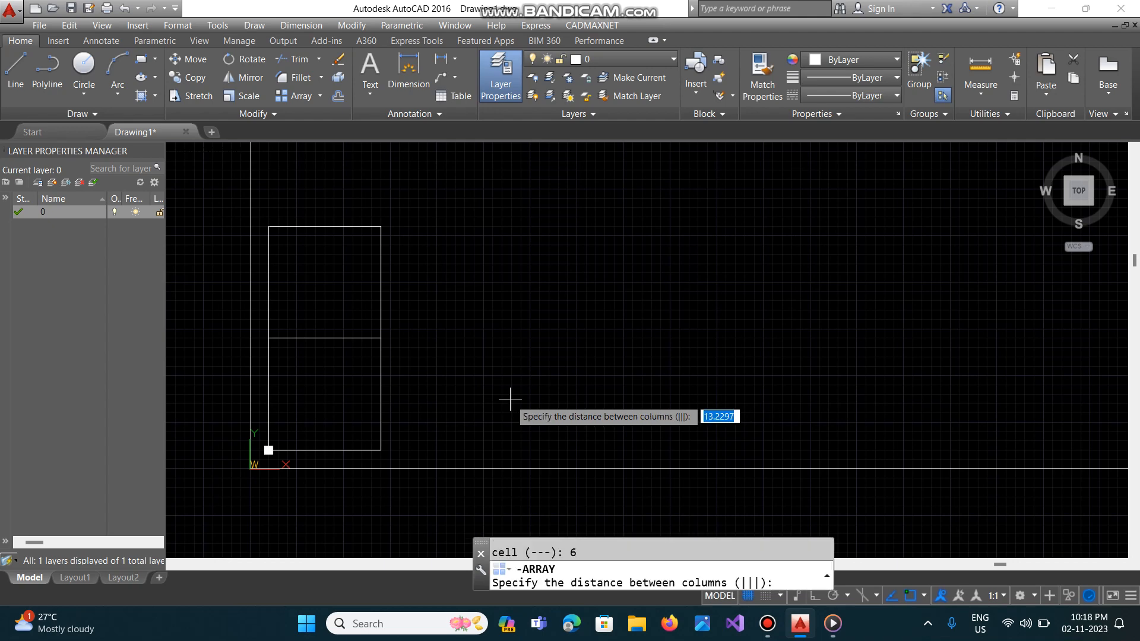
type("6")
key("Return")
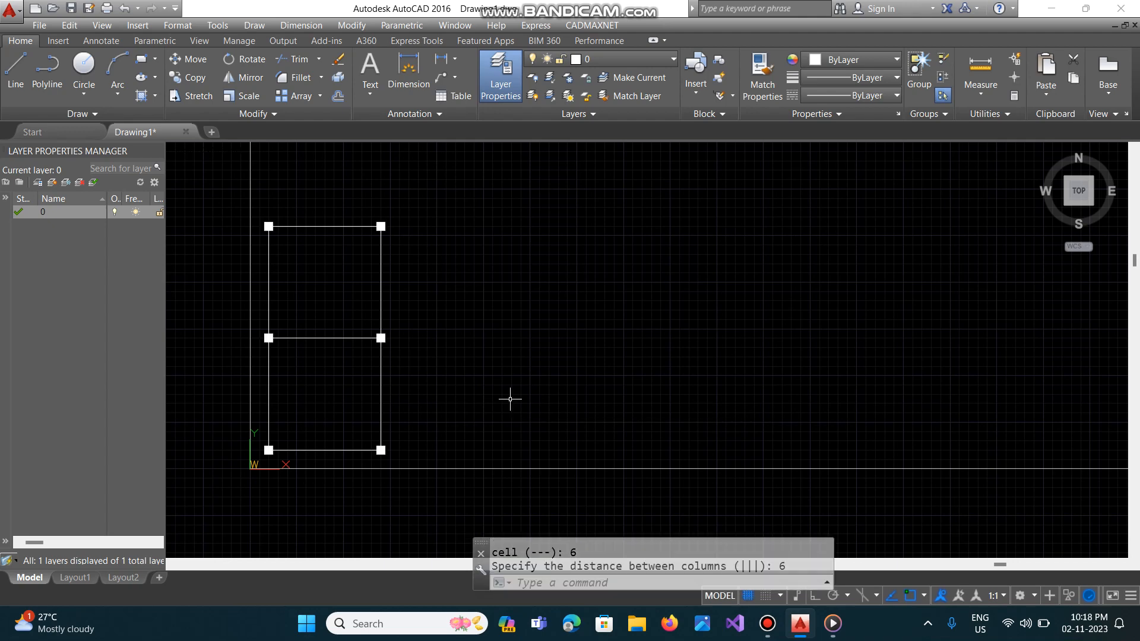
type("DIM")
key("Return")
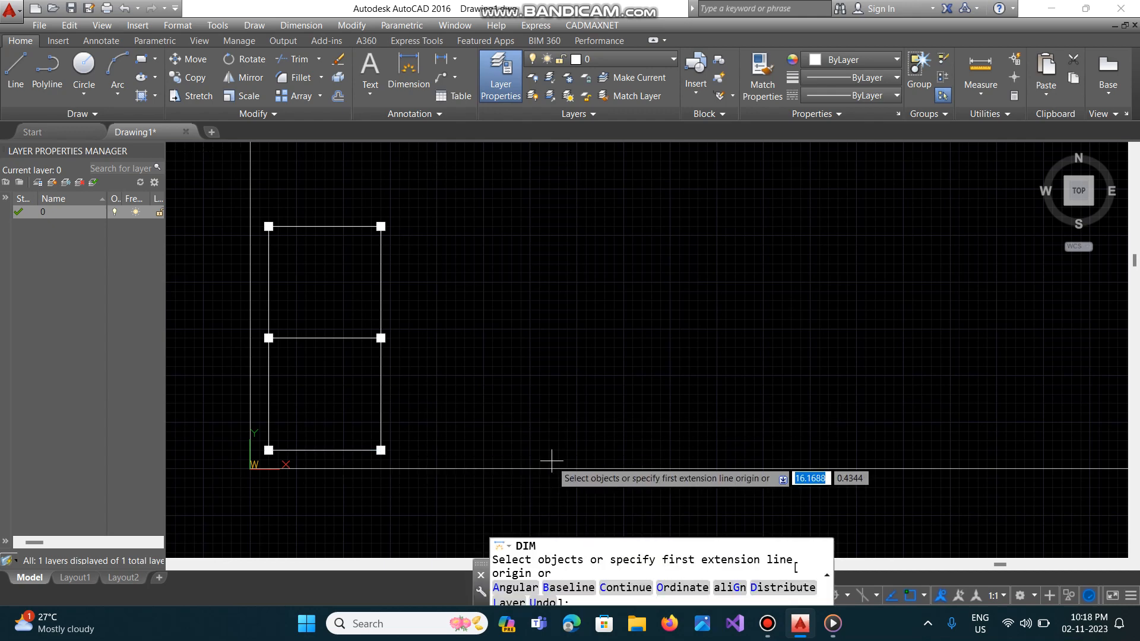
key("Escape")
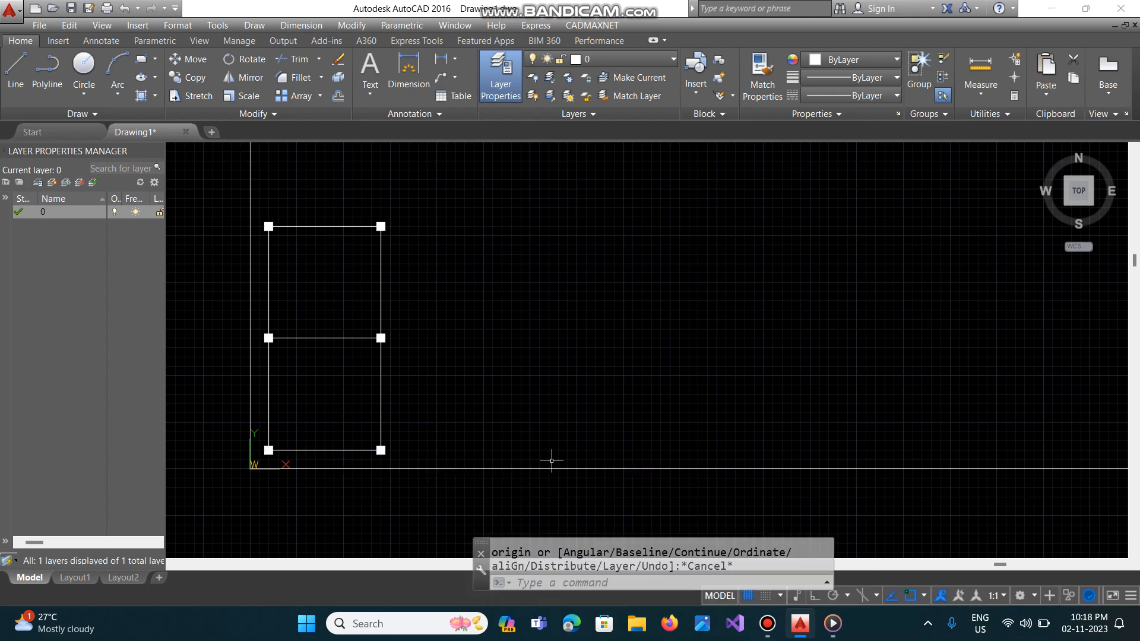
Set the DIMDEC dimension precision to 2 decimal places.
type("DIMDEC")
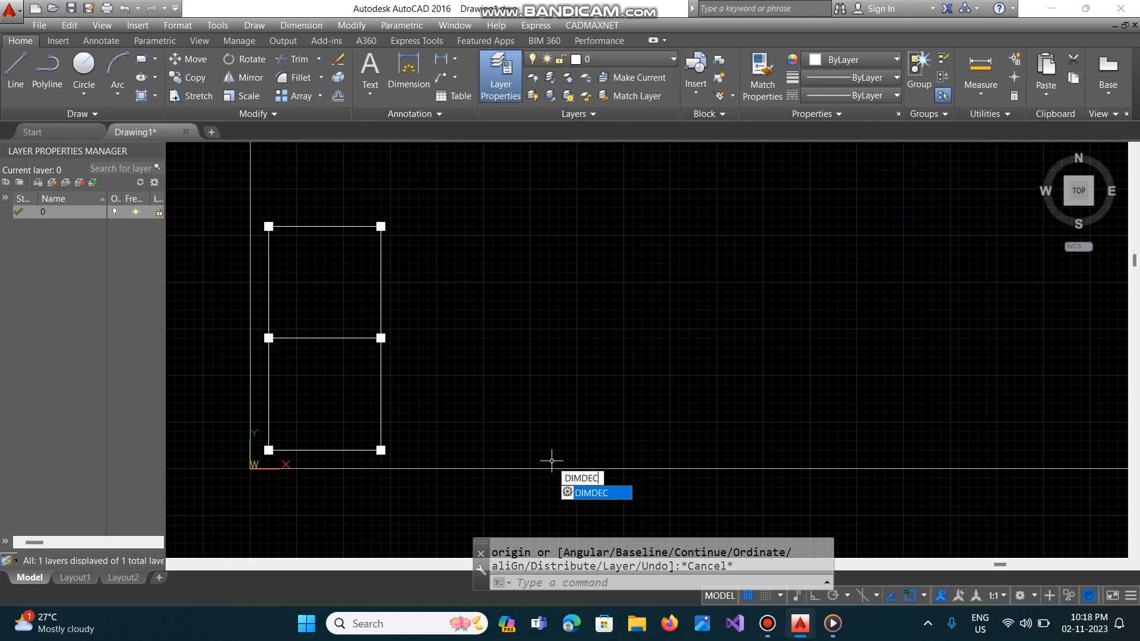
key("Return")
type("2")
key("Return")
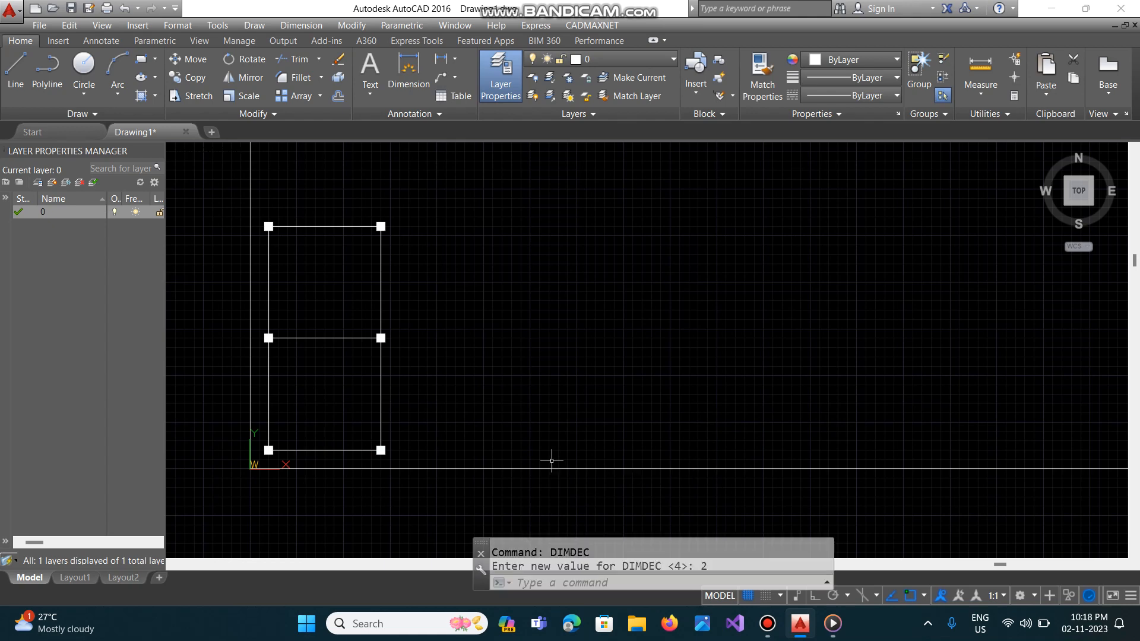
Dimension the bottom horizontal line below the grid and the lower-left vertical segment on its outer side.
type("dim")
key("Return")
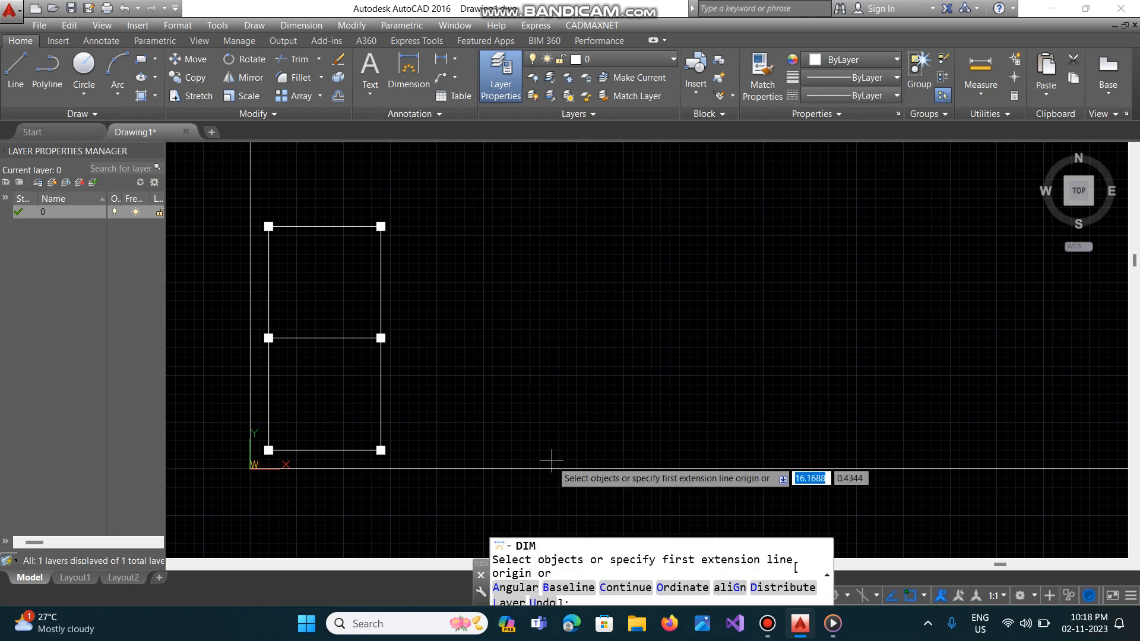
left_click(326, 451)
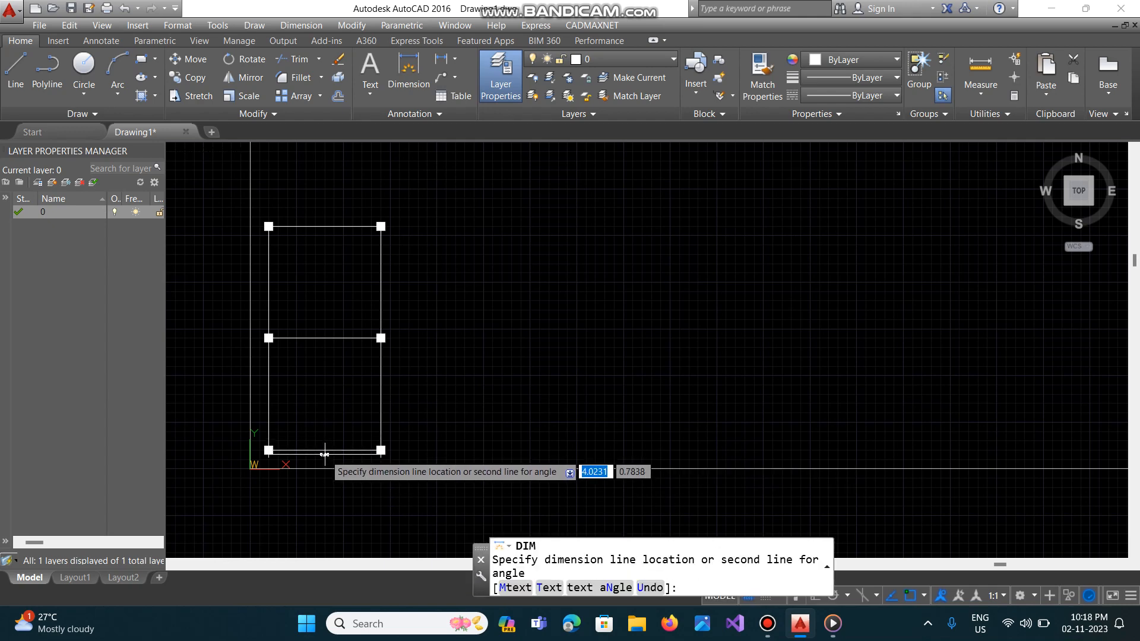
left_click(324, 460)
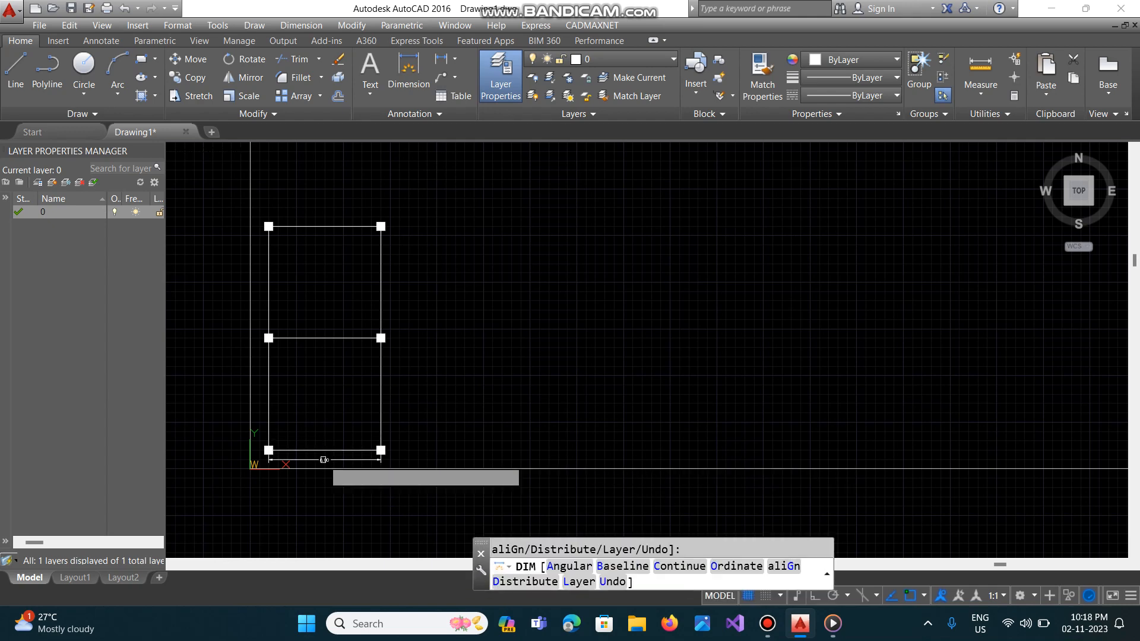
left_click(270, 397)
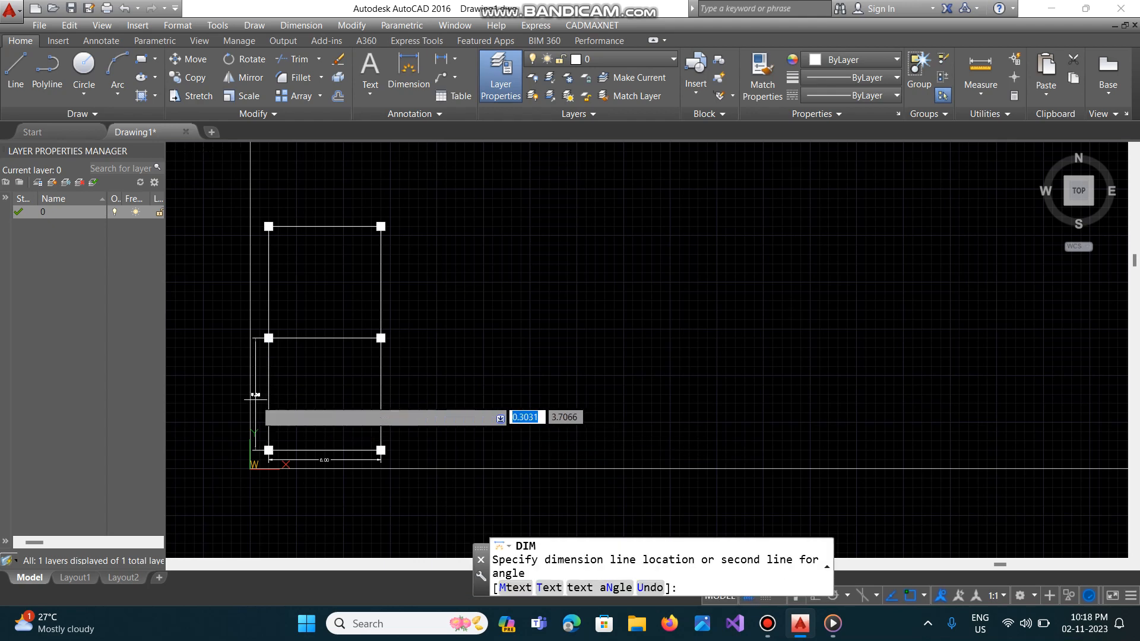
left_click(256, 396)
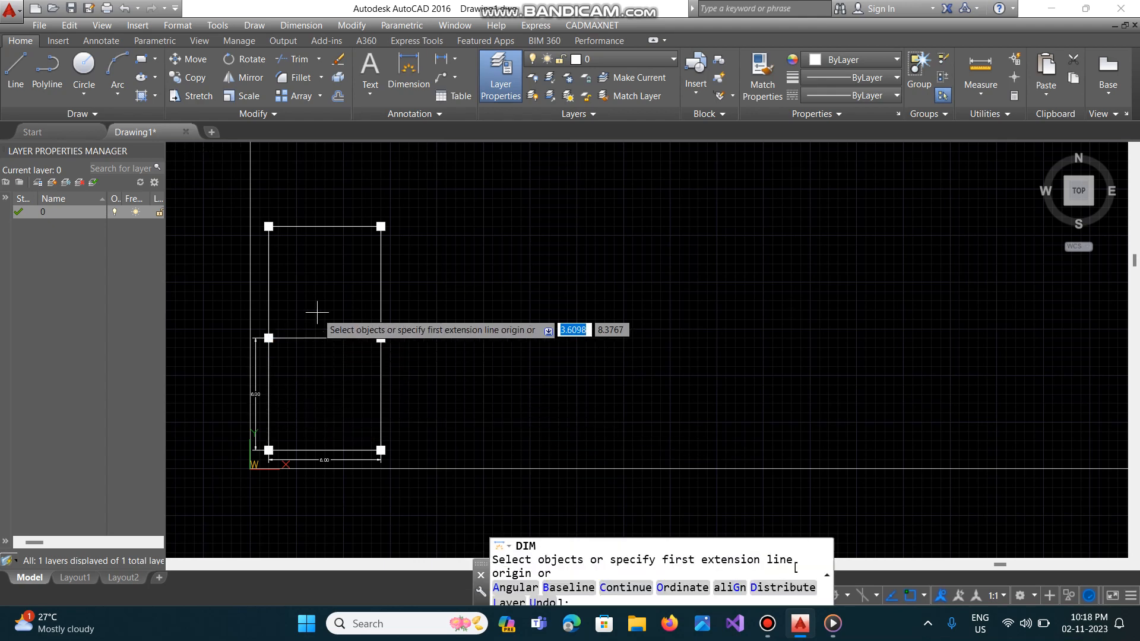
Continue the left vertical dimension up to the top horizontal line to dimension the upper bay.
type("C")
key("Return")
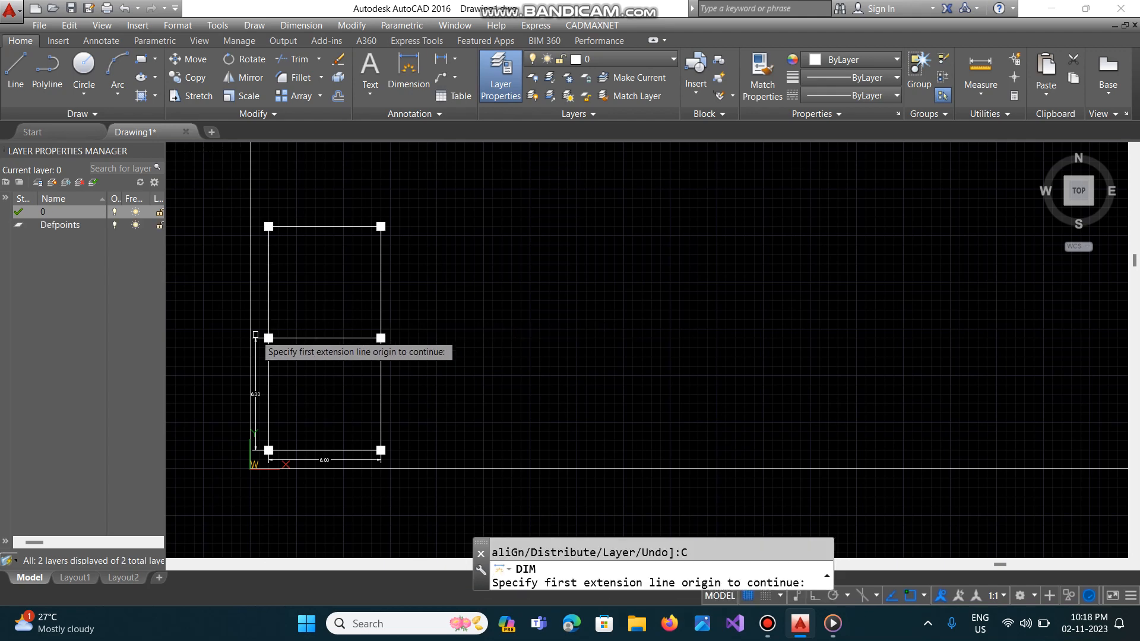
left_click(256, 337)
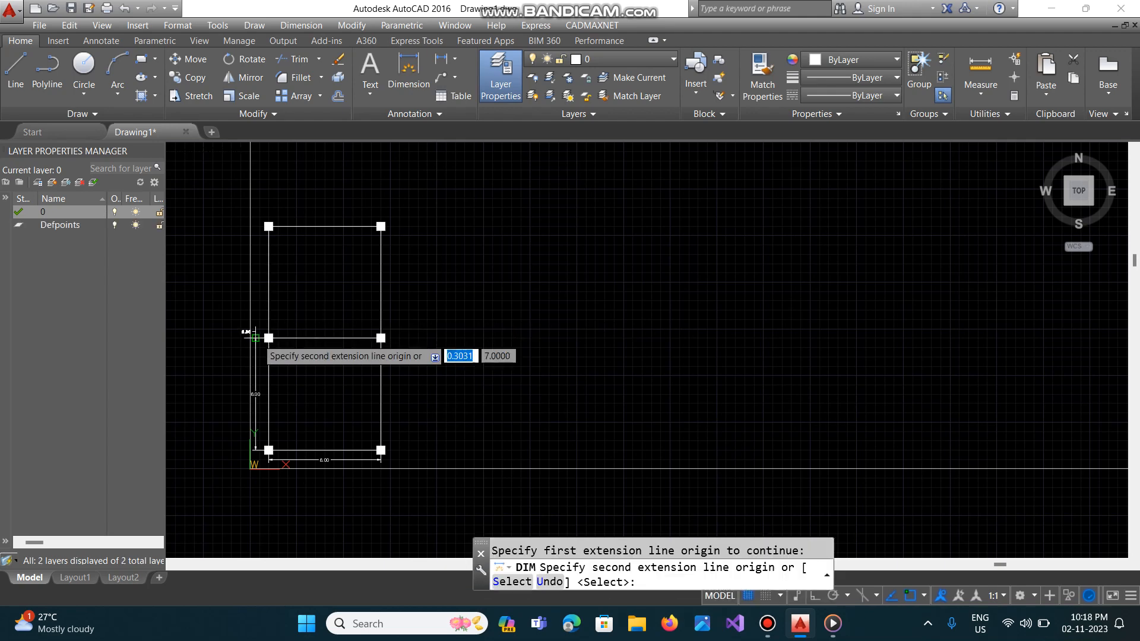
left_click(283, 226)
key("Return")
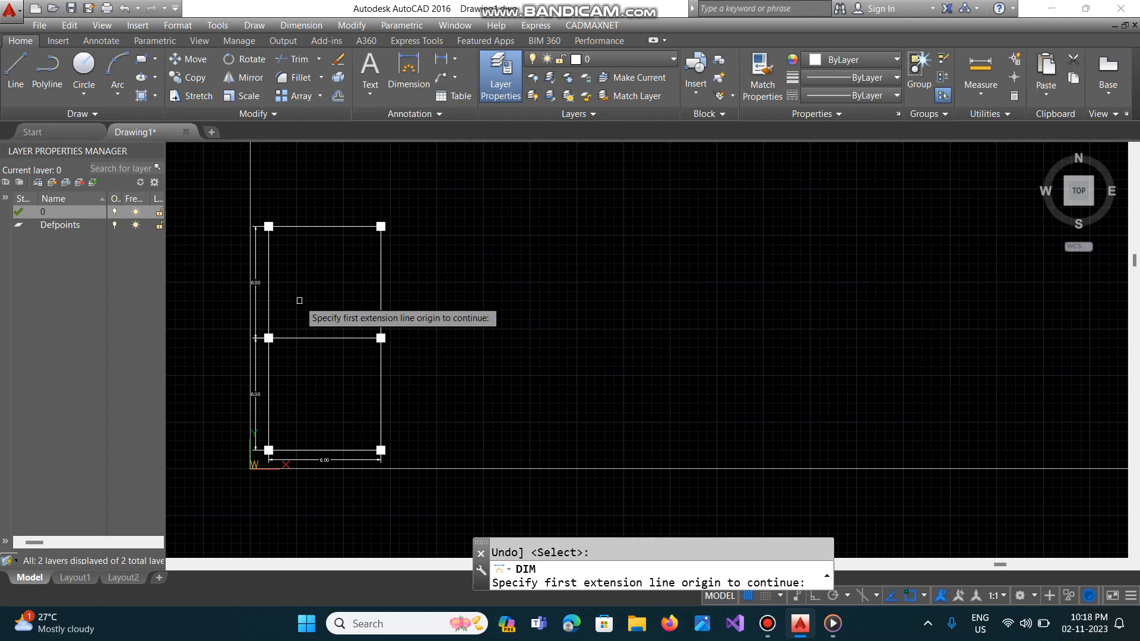
key("Return")
key("Escape")
Move the bottom horizontal dimension straight down by about 1 unit with Ortho on.
type("m")
key("Return")
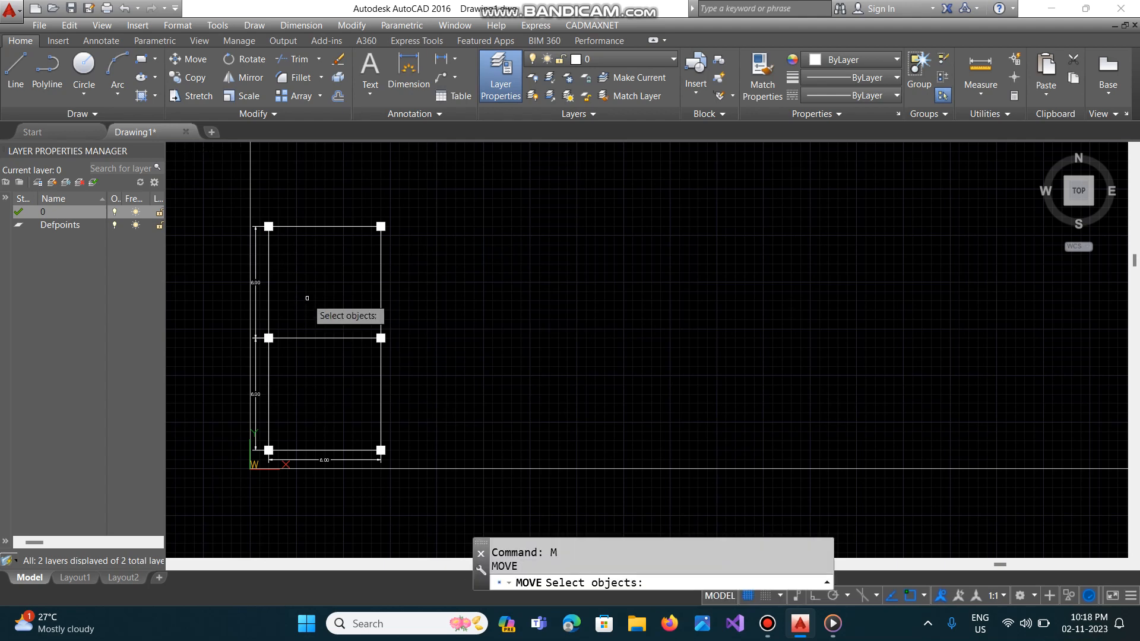
left_click(350, 460)
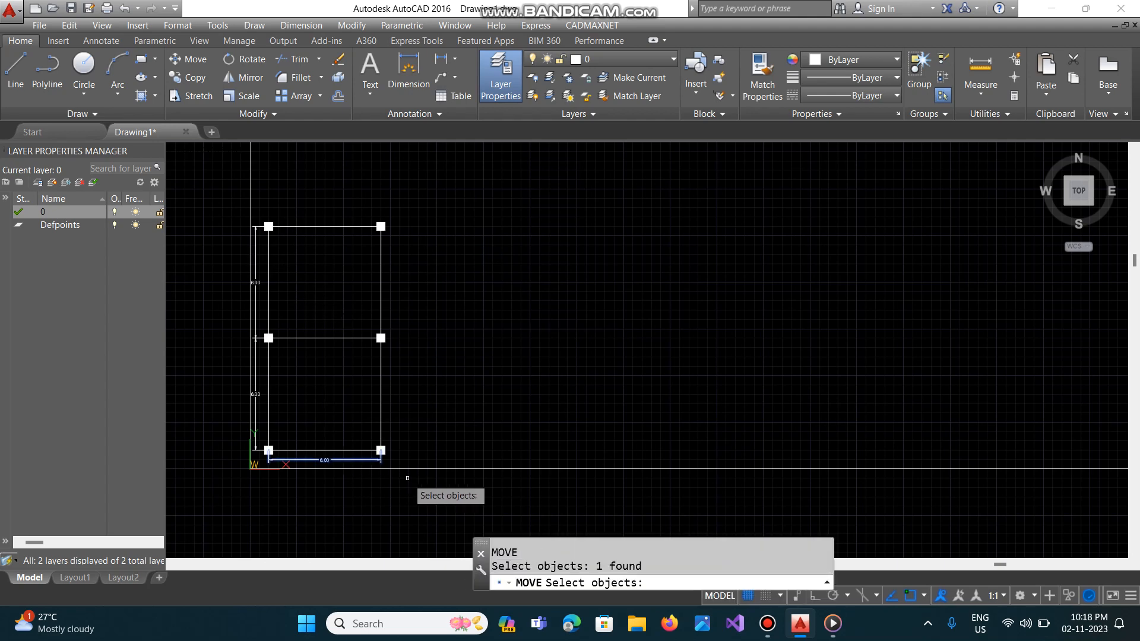
key("Return")
left_click(424, 466)
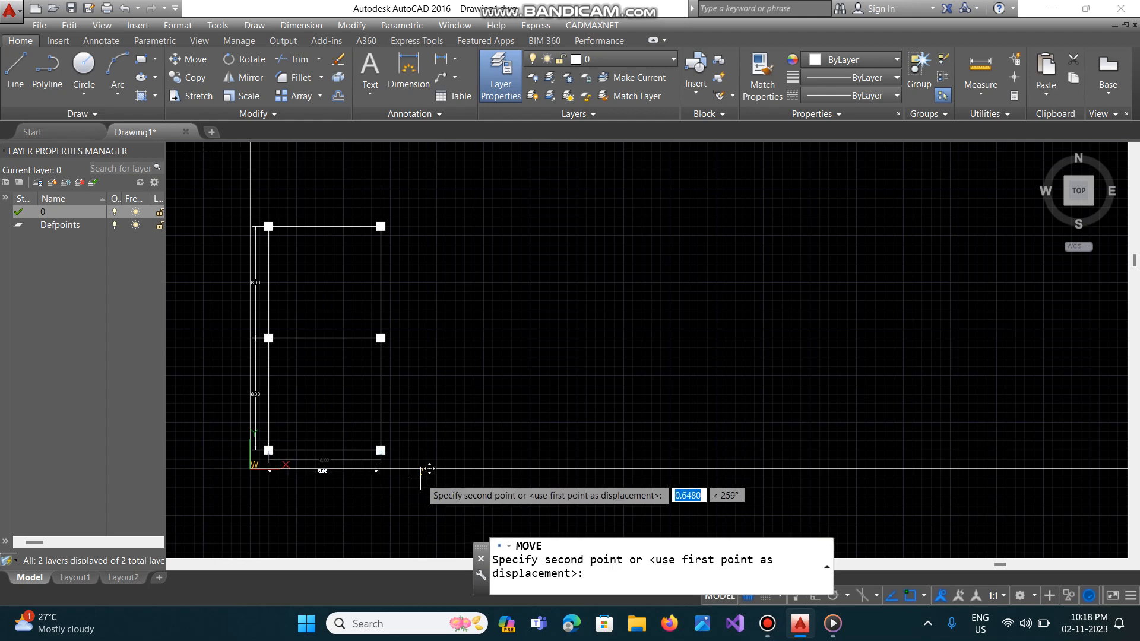
key("F8")
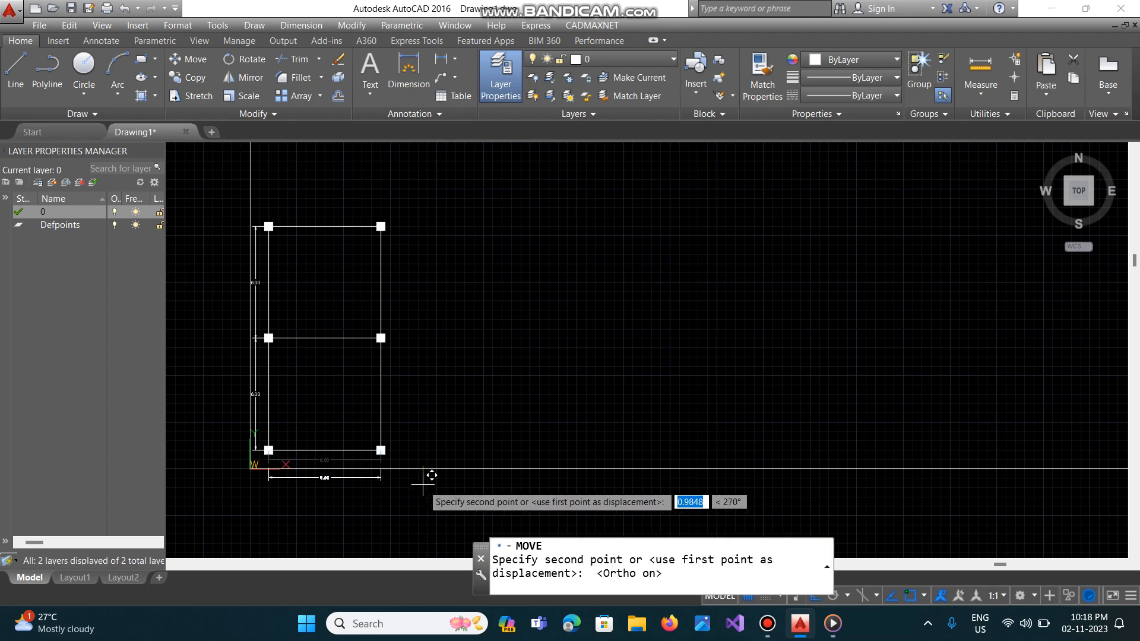
left_click(422, 487)
Move both left vertical dimensions horizontally outward, to the far side of the vertical construction line.
key("Return")
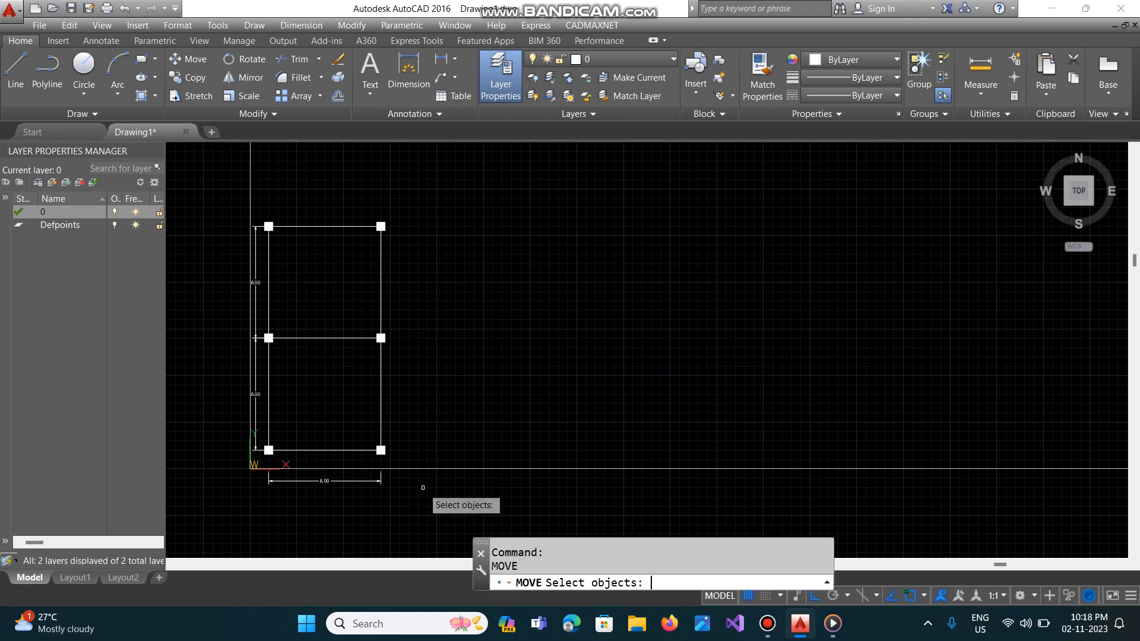
left_click(255, 404)
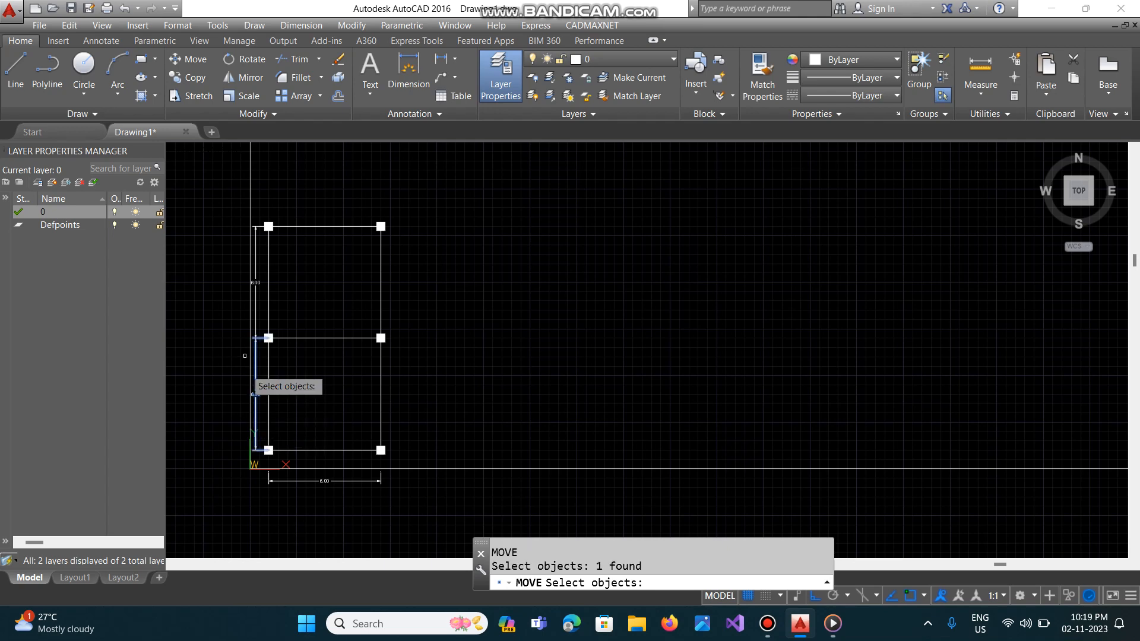
left_click(258, 286)
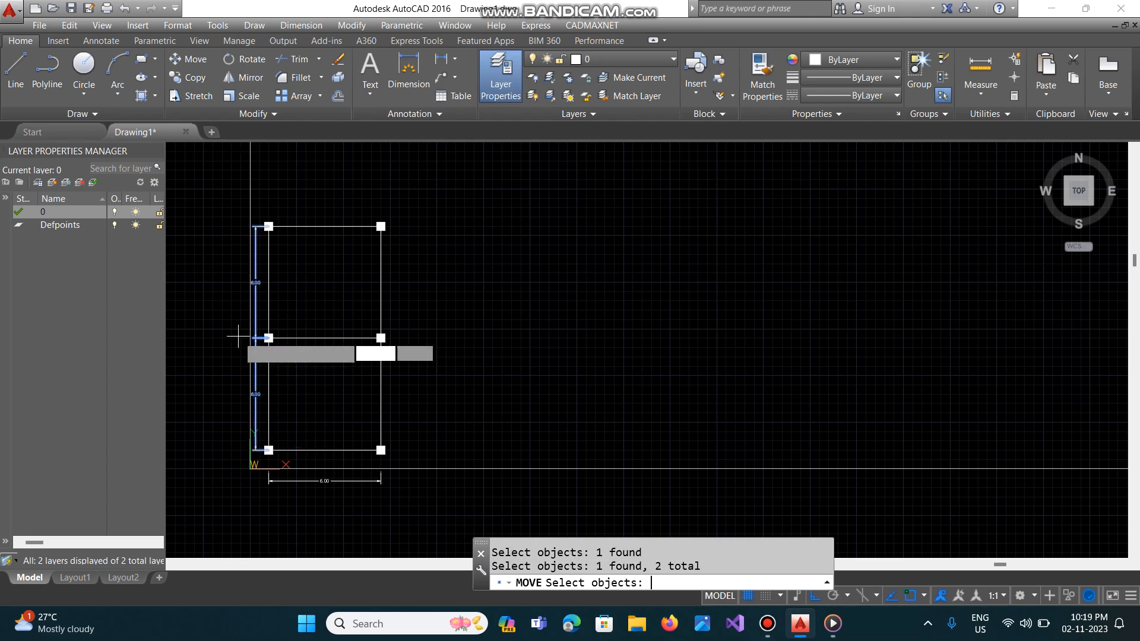
key("Return")
left_click(246, 467)
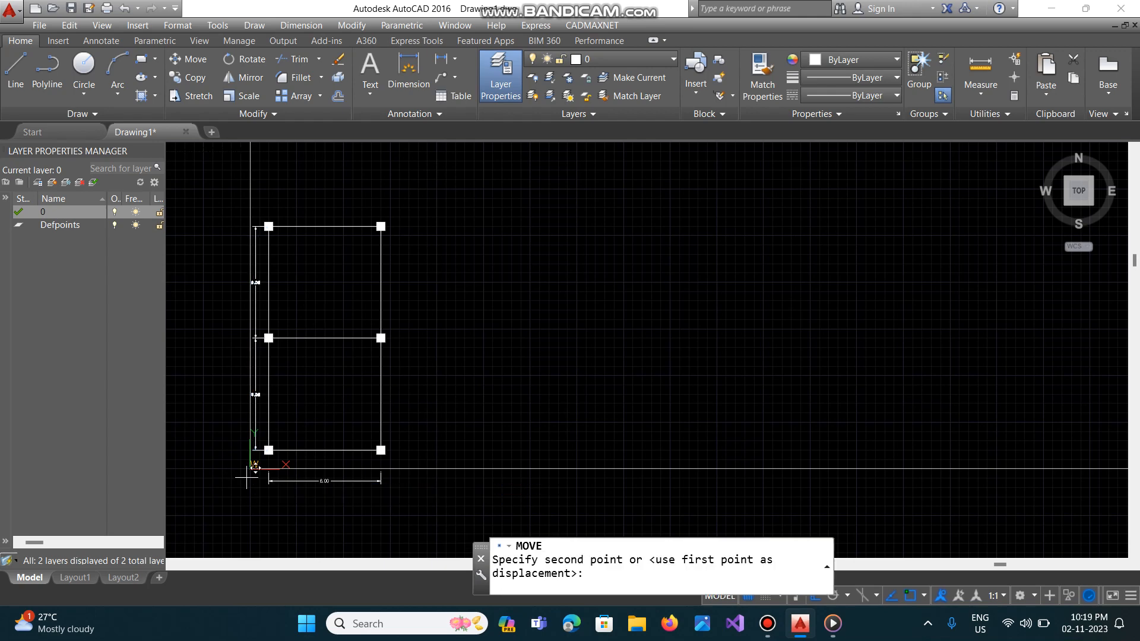
left_click(221, 472)
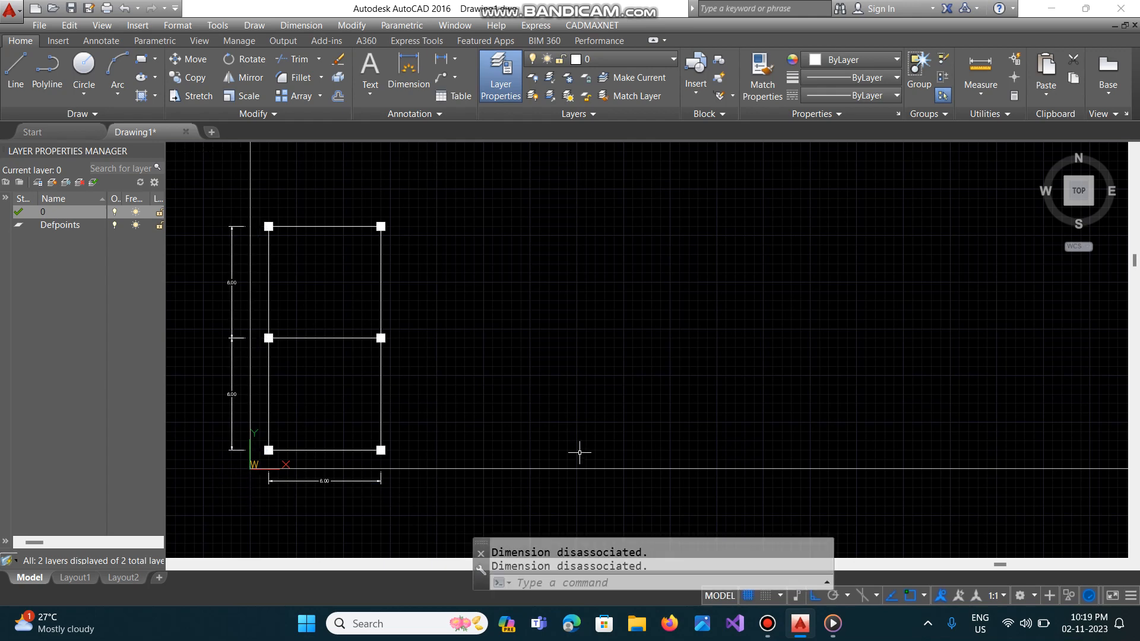
Array the right-hand blocks and vertical lines, all horizontal lines and the bottom dimension rectangularly in 1 row and 3 columns, spaced 6.
type("-AR")
key("Return")
left_click(498, 506)
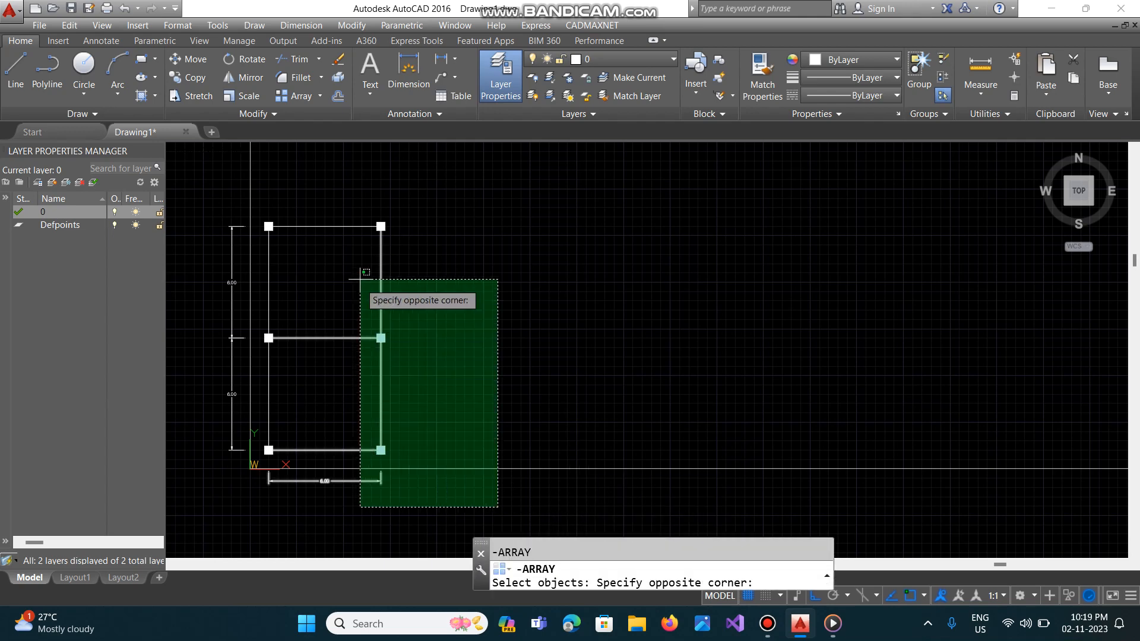
left_click(350, 202)
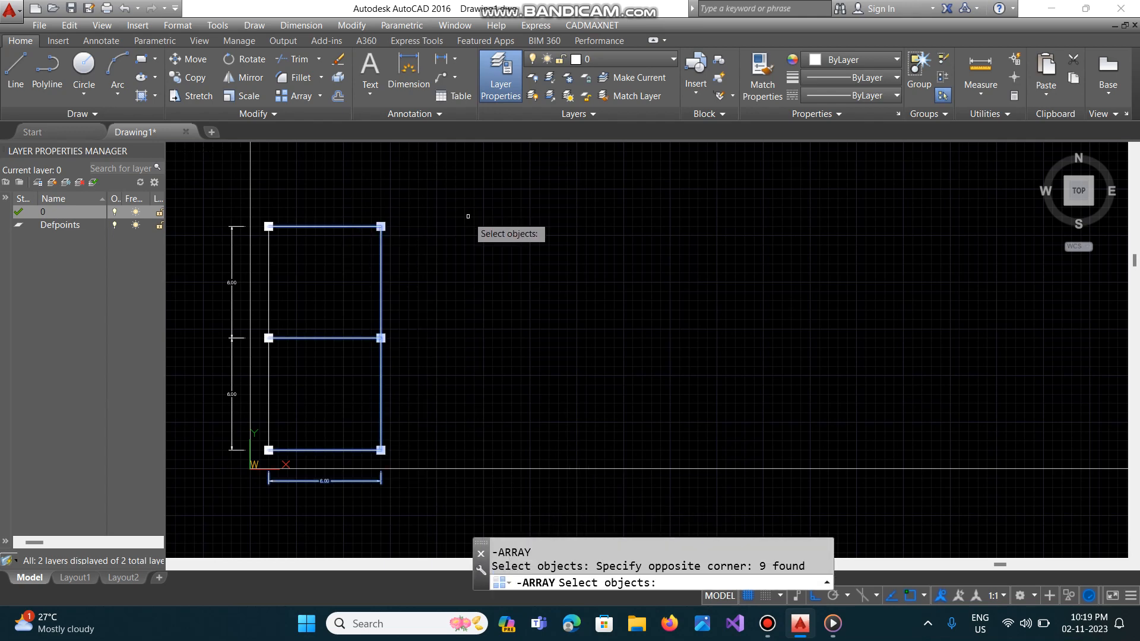
key("Return")
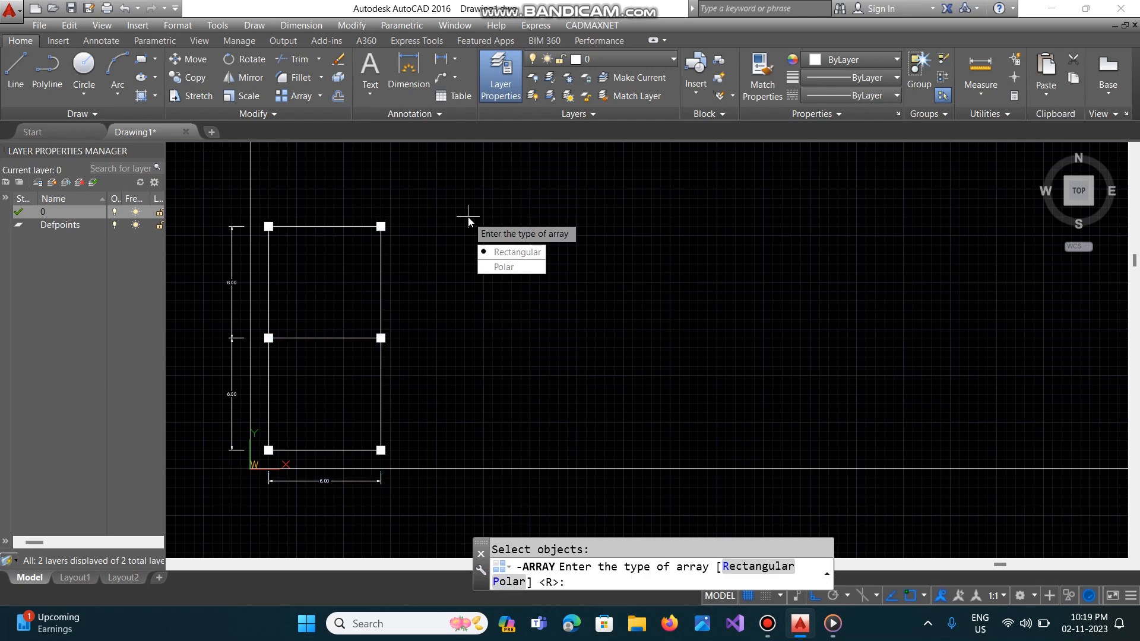
key("Return")
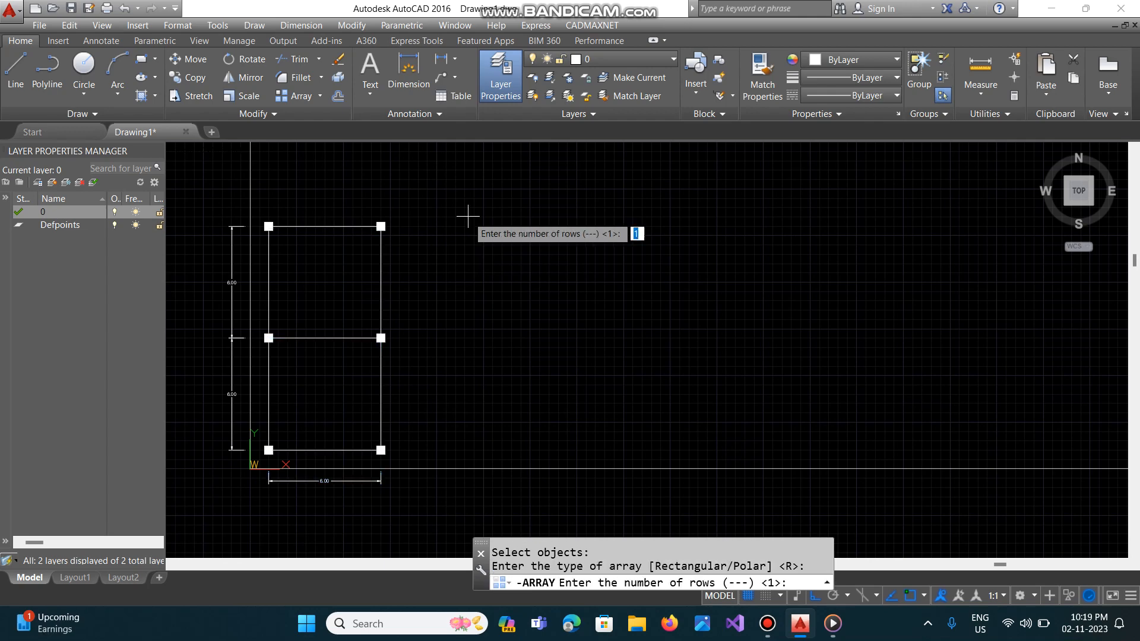
key("Return")
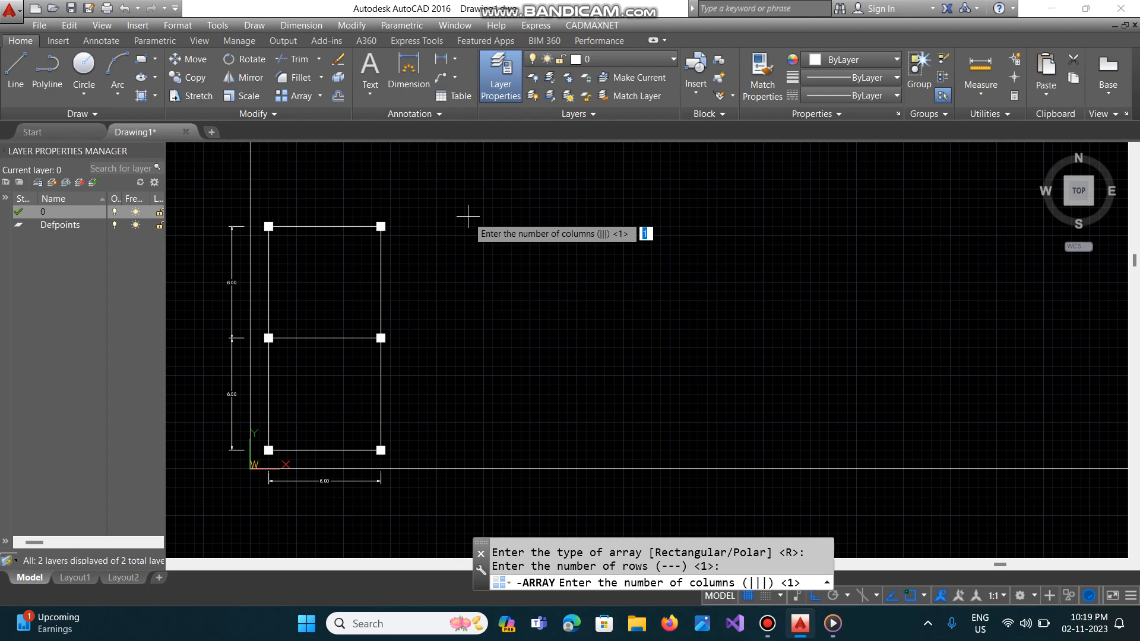
type("3")
key("Return")
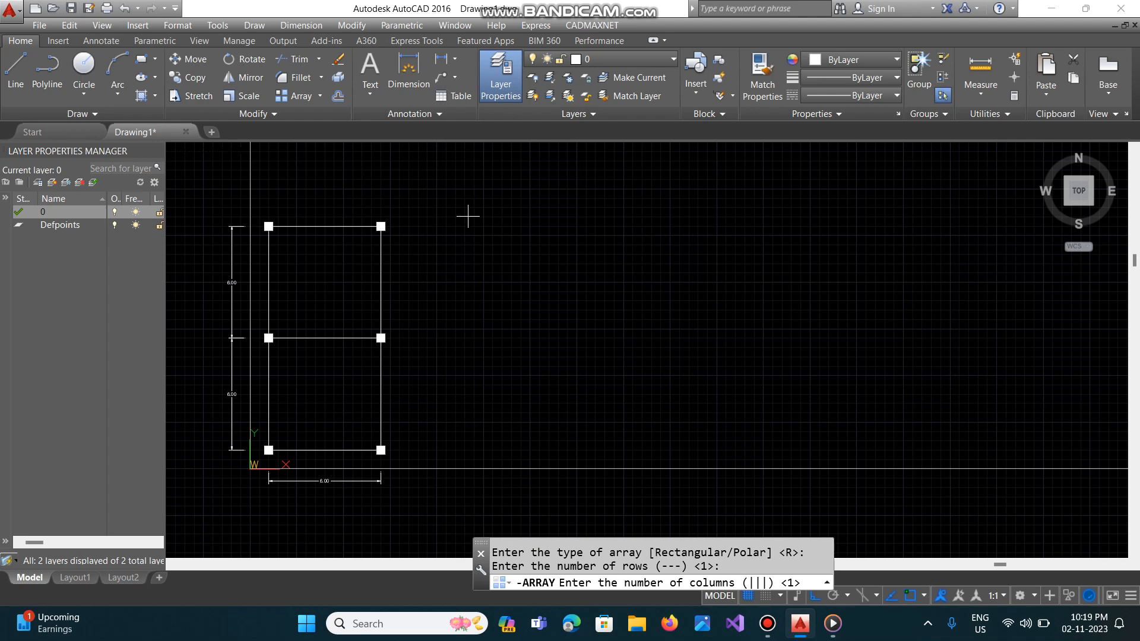
type("6")
key("Return")
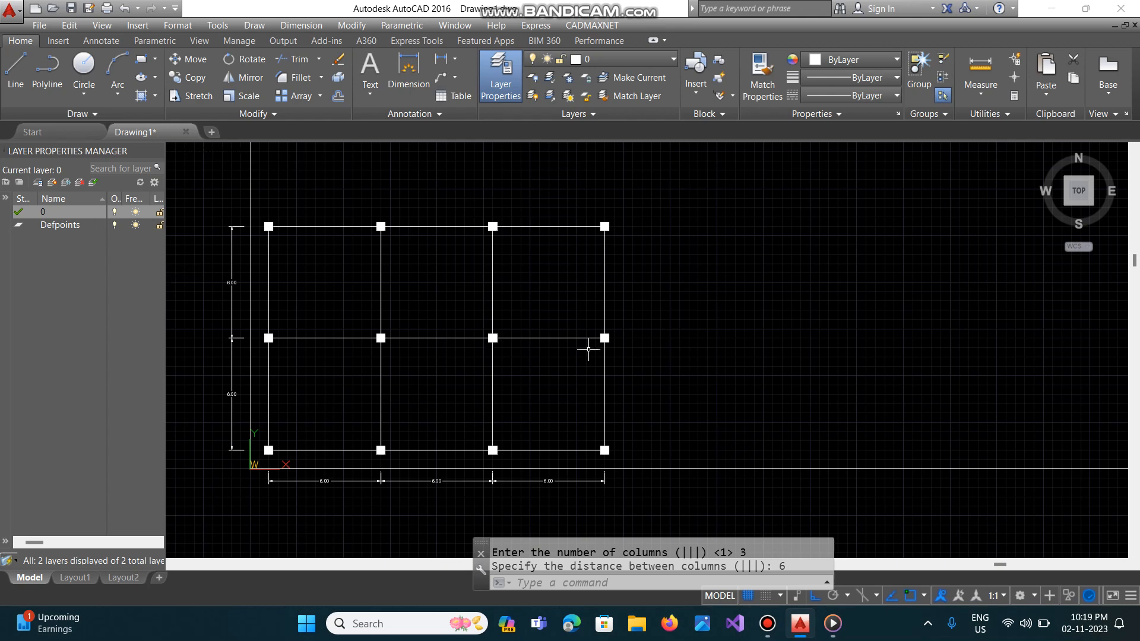
Set a 3D viewpoint of 1,-1,10 for the drawing.
type("-VP")
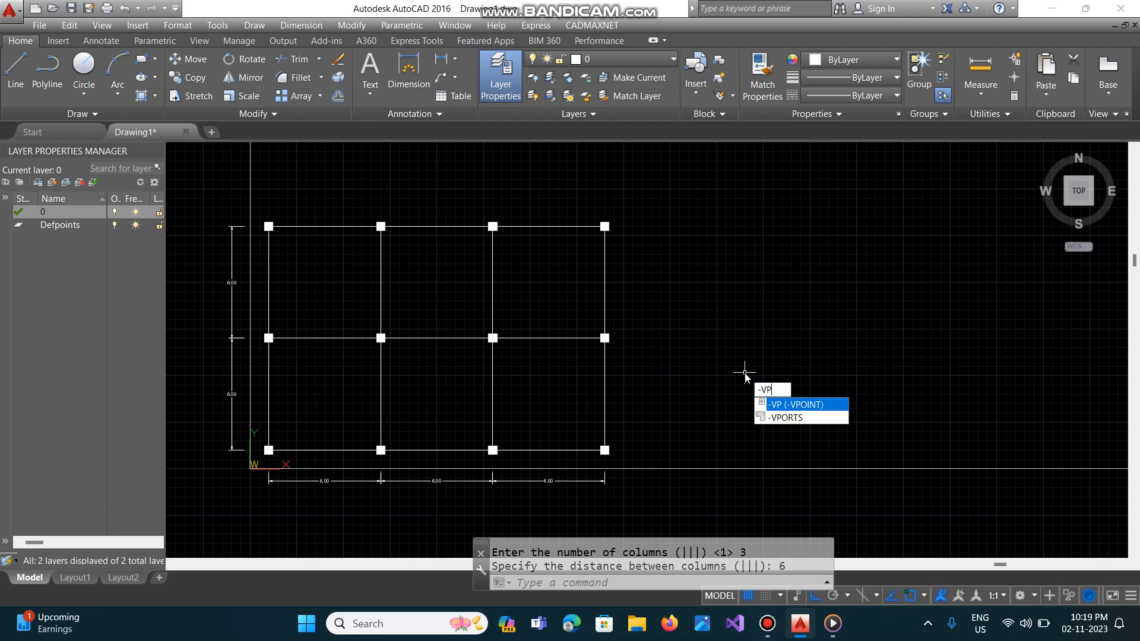
key("Return")
type("1,-")
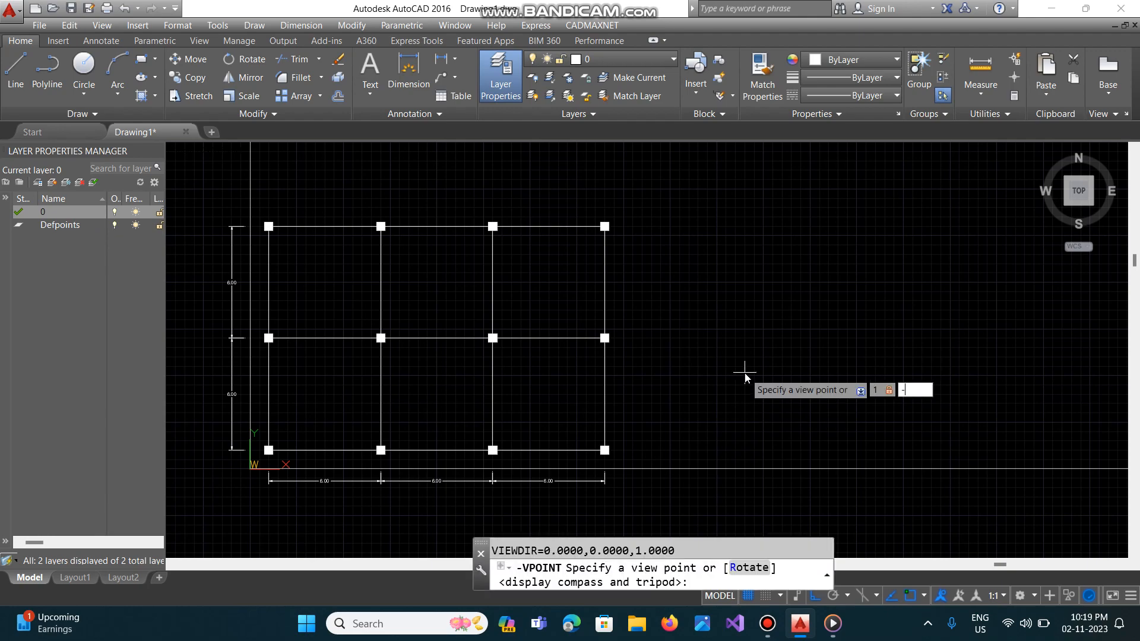
type("1,10")
key("Return")
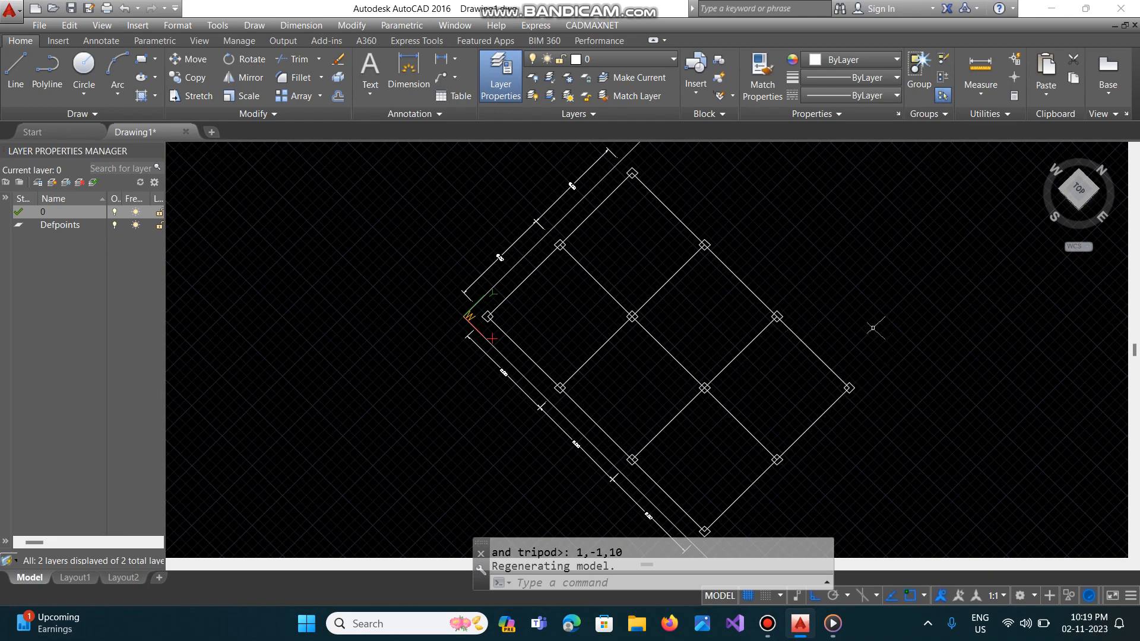
Insert a CADMAX rectangular column, 450 by 450 mm, from elevation 0 to 23.5 m at the grid corner nearest the origin.
left_click(604, 25)
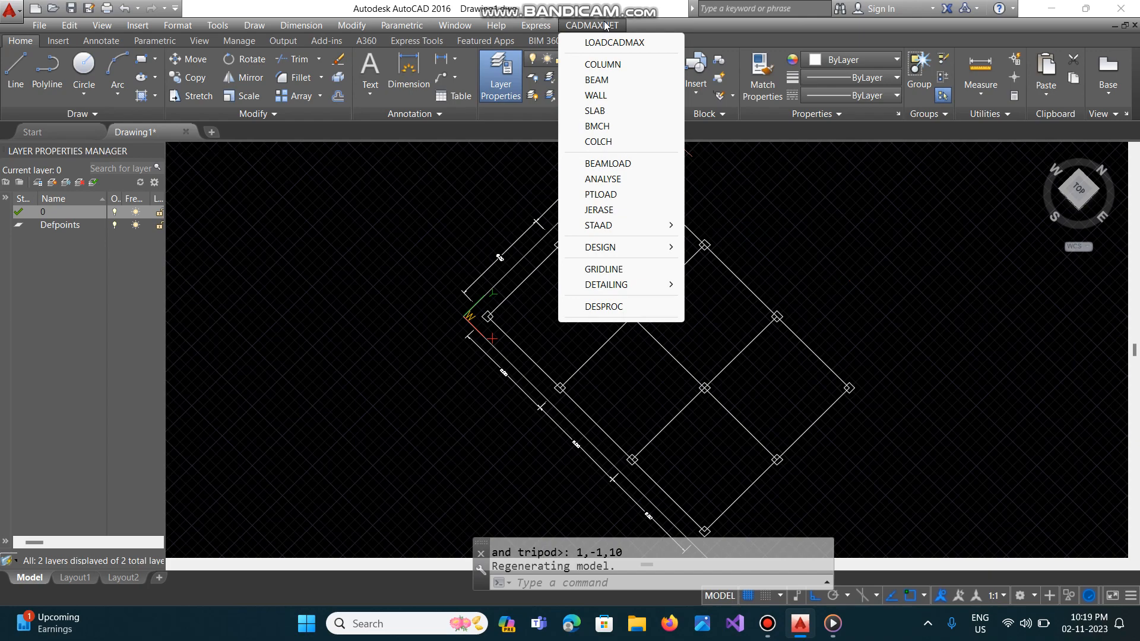
left_click(615, 66)
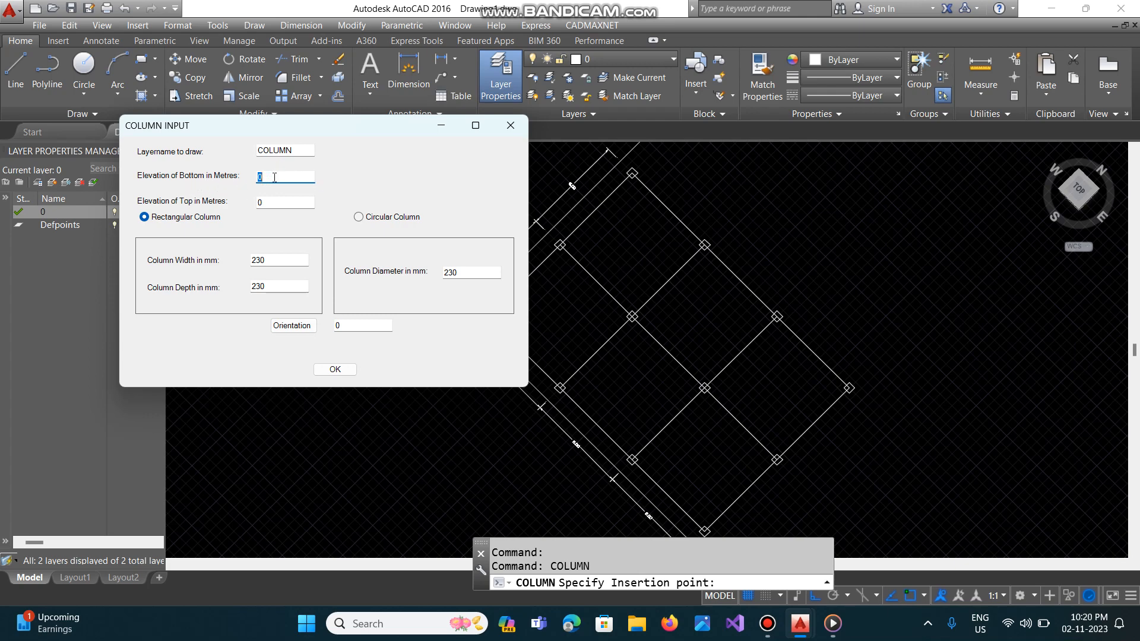
key("Tab")
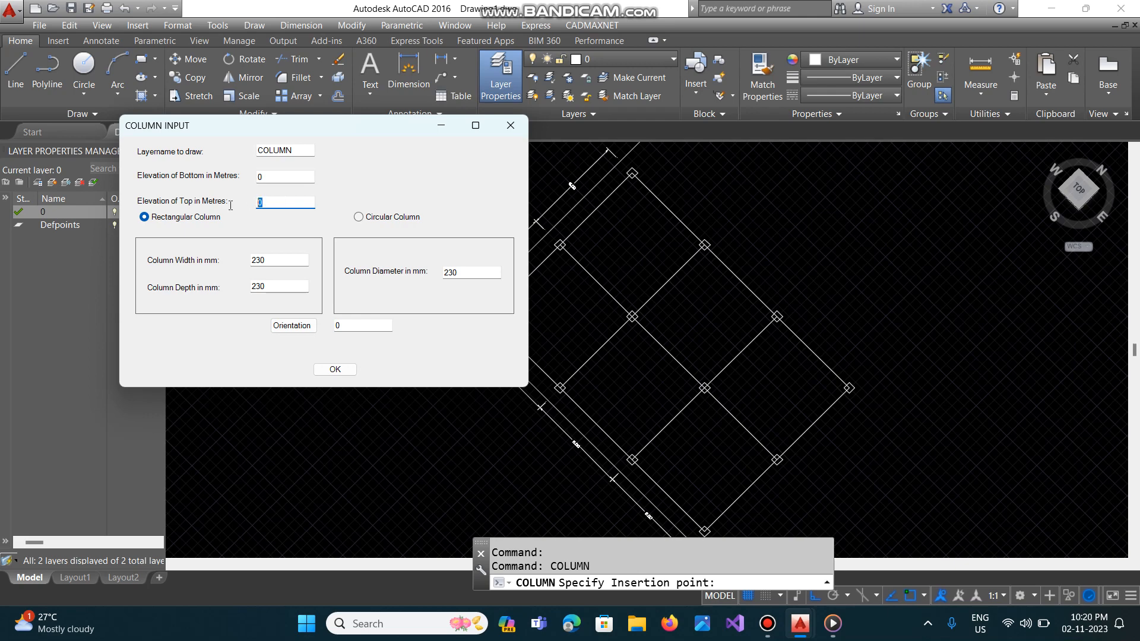
type("23.5")
double_click(273, 263)
type("450")
double_click(276, 288)
type("450")
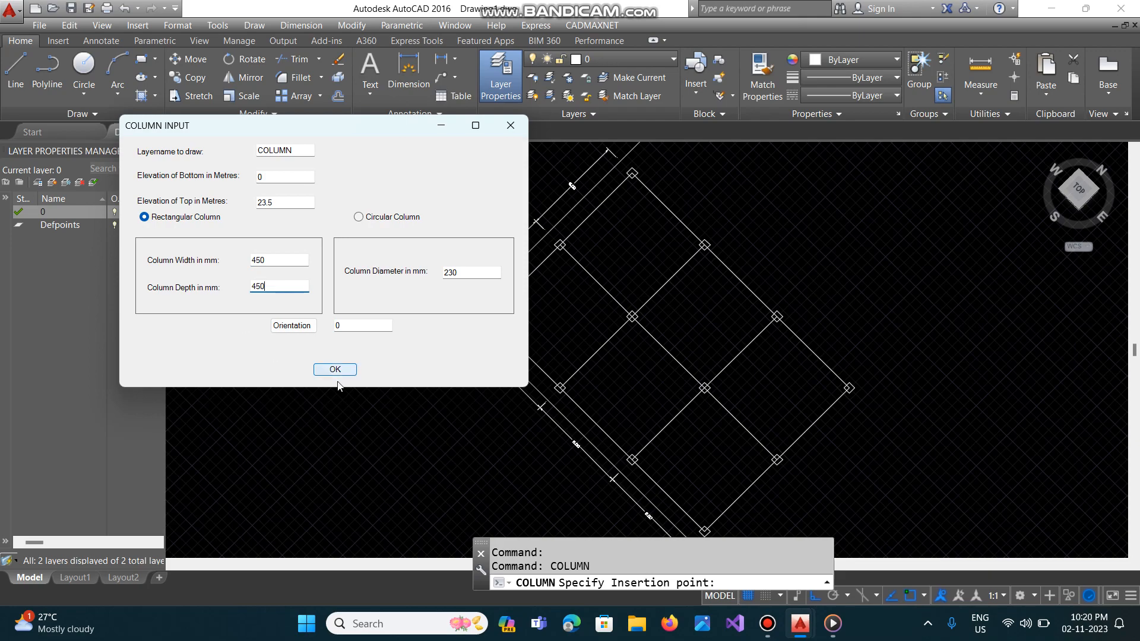
left_click(335, 369)
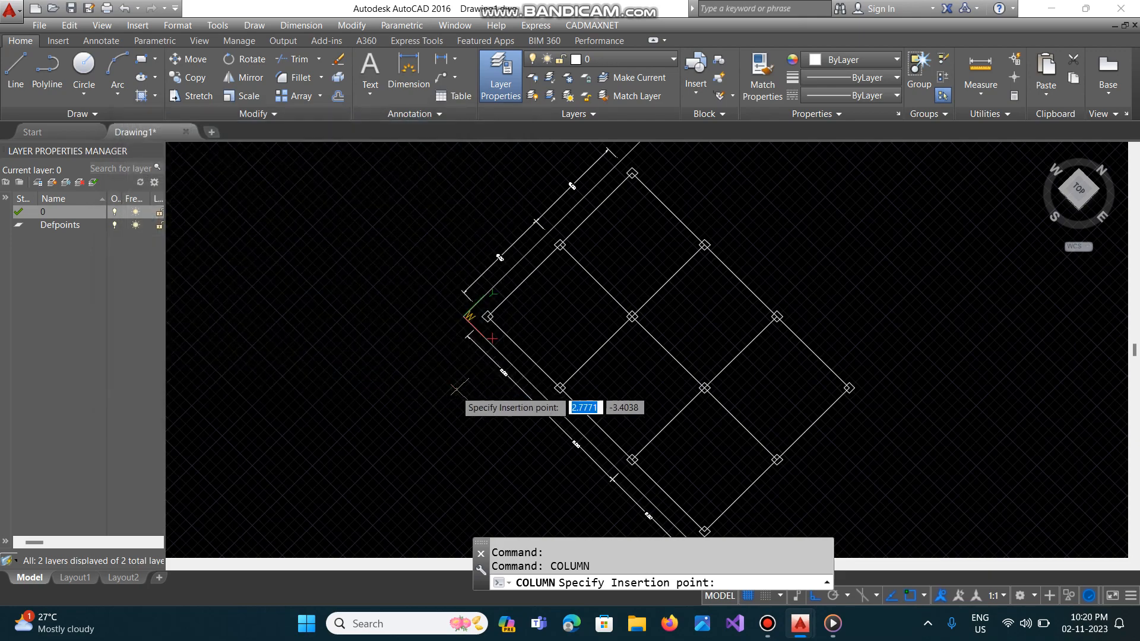
left_click(492, 338)
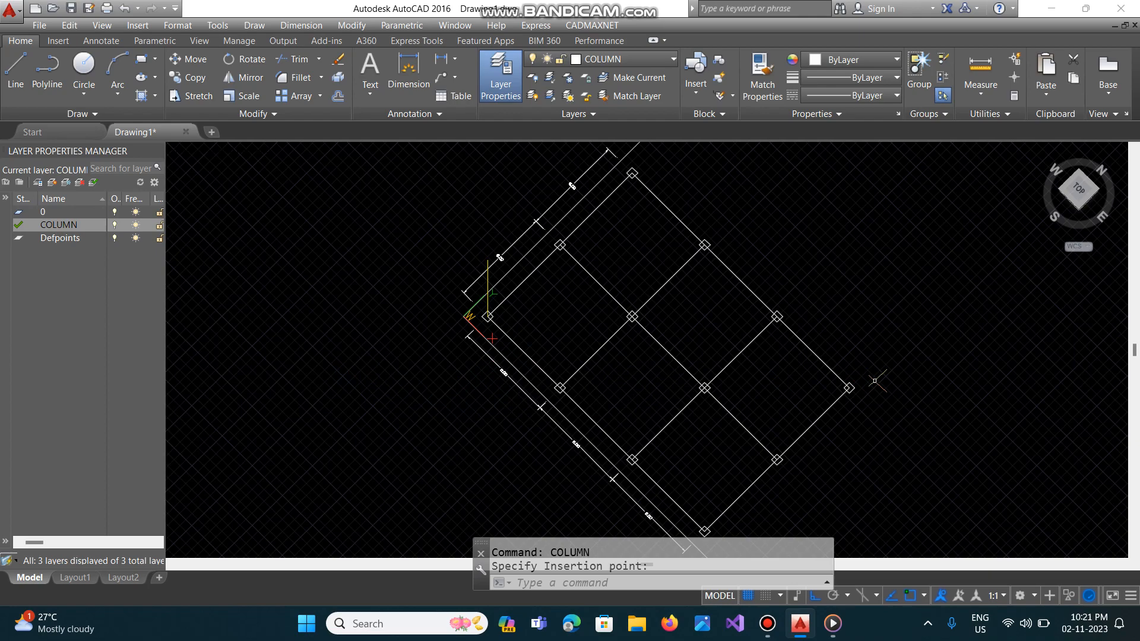
Array the newly inserted column rectangularly in 3 rows and 4 columns, with 6 between rows and 6 between columns.
type("-AR")
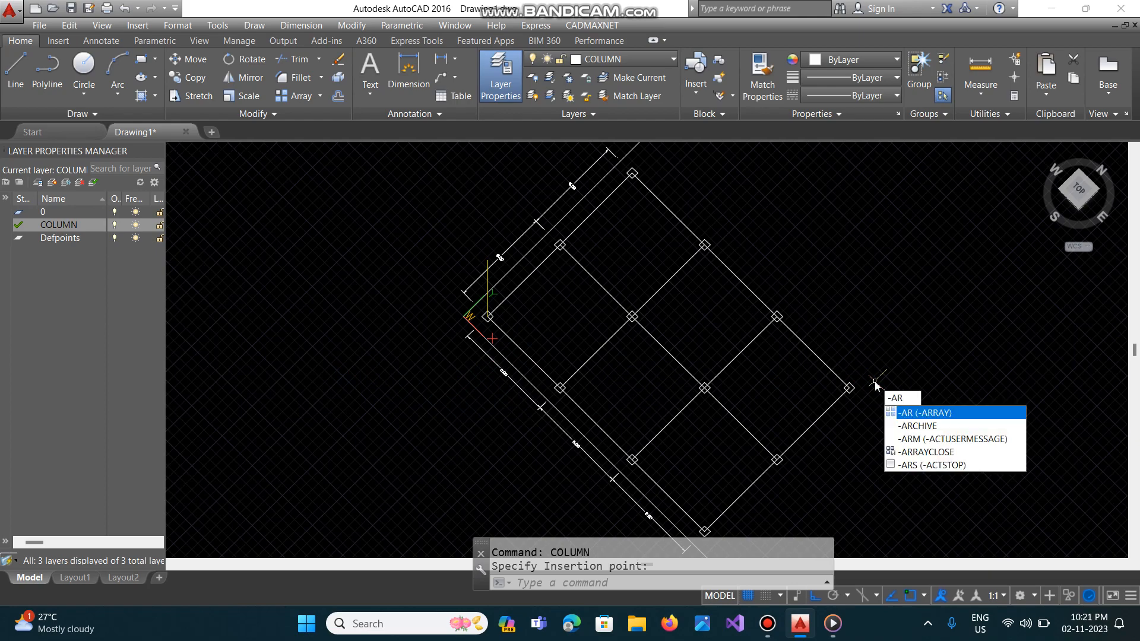
key("Return")
type("L")
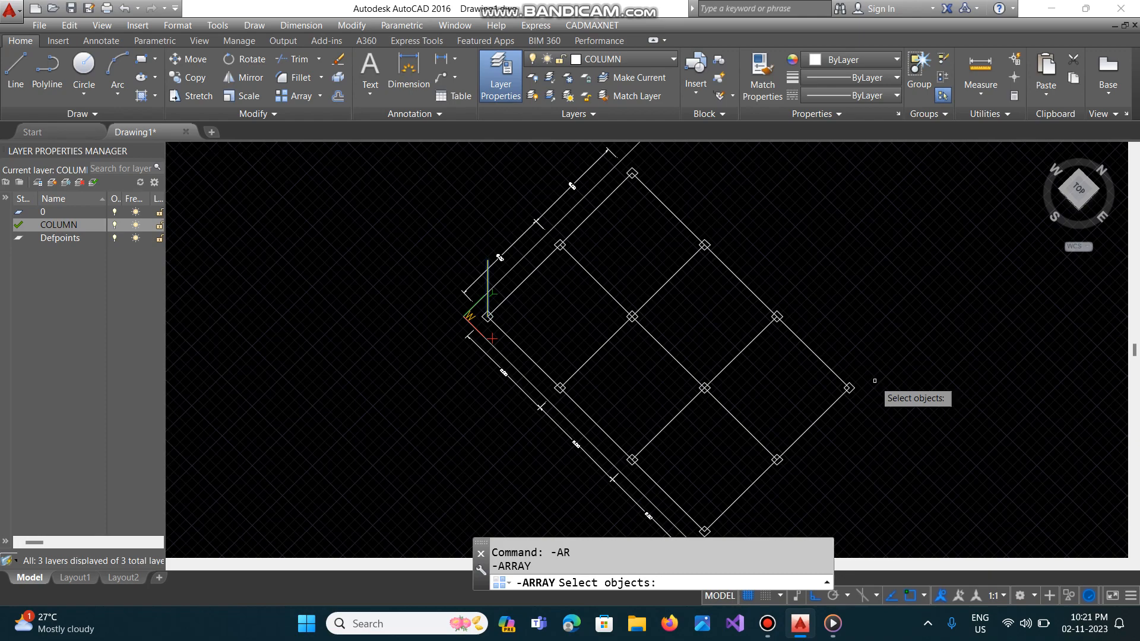
key("Return")
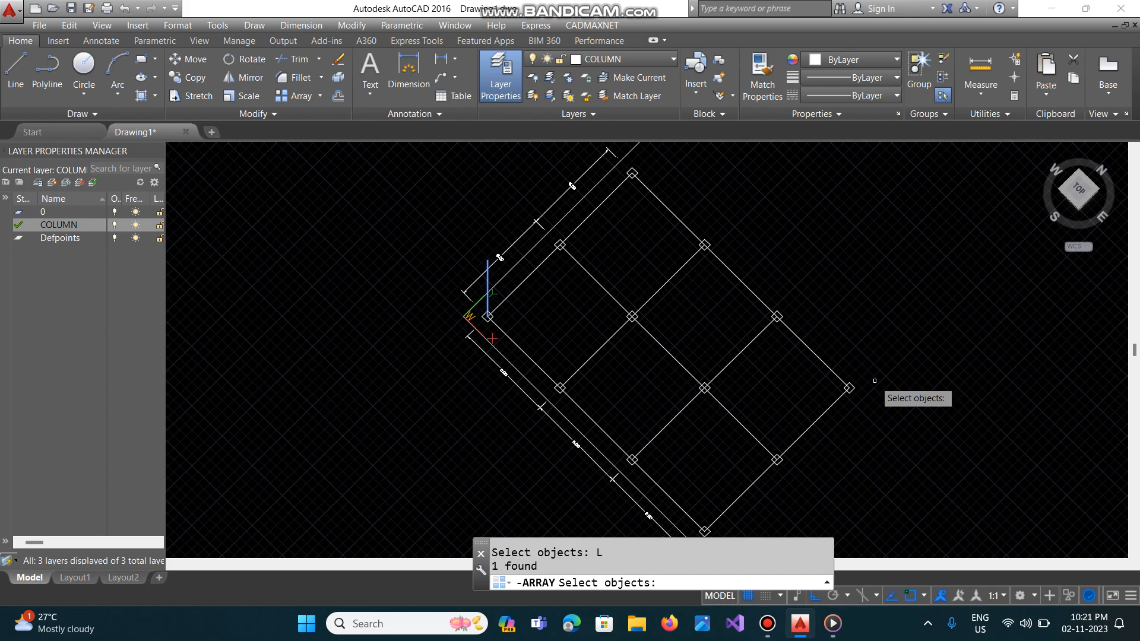
key("Return")
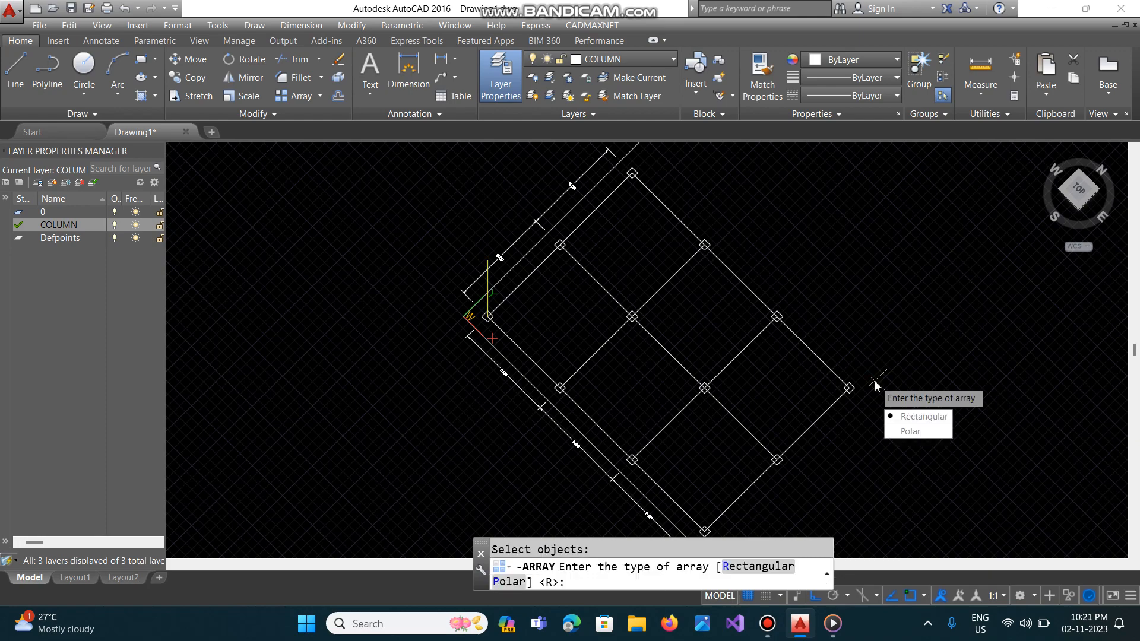
key("Return")
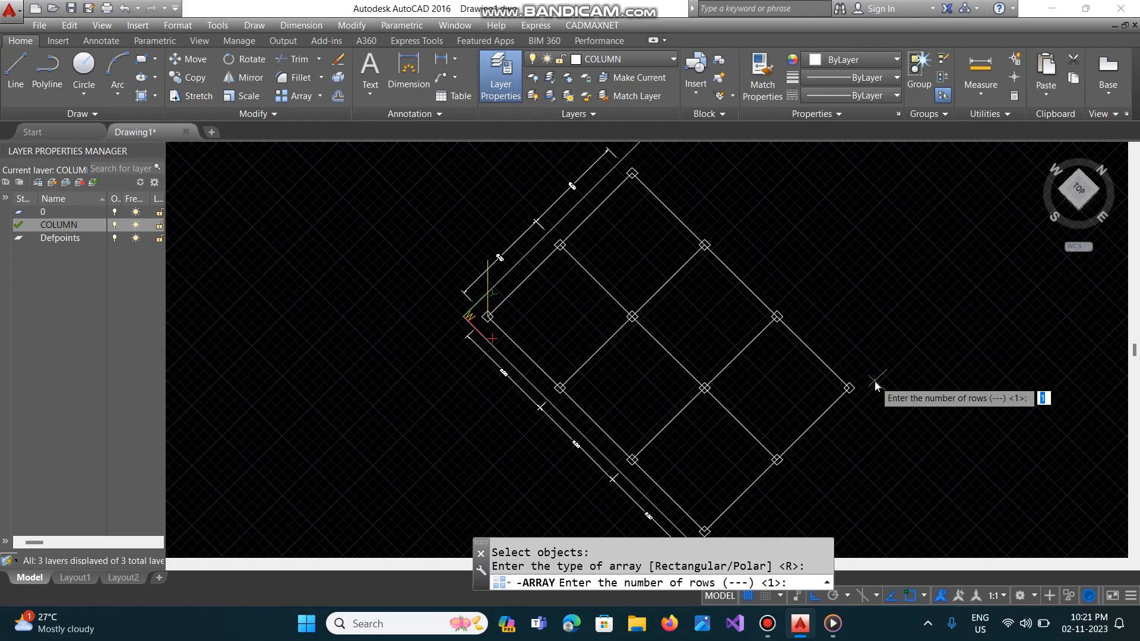
type("3")
key("Return")
type("4")
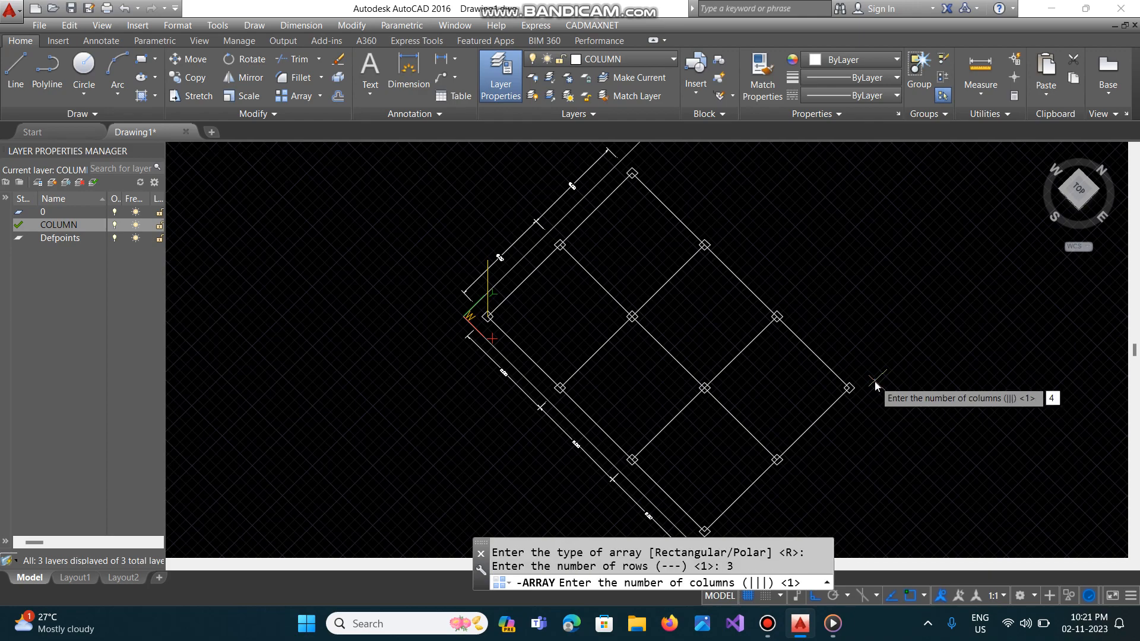
key("Return")
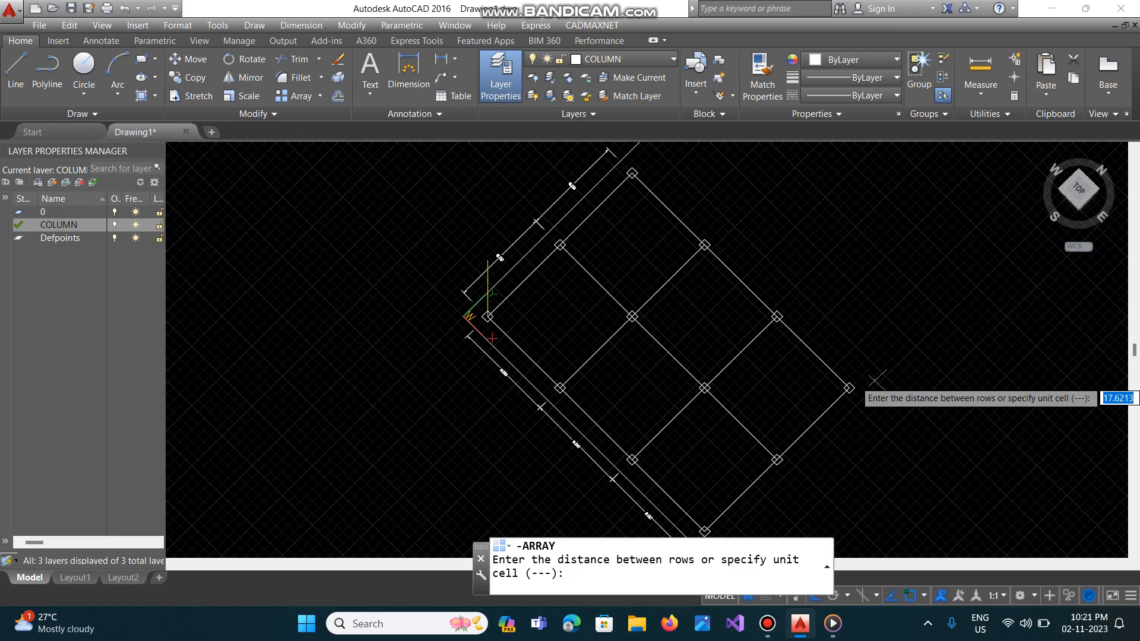
type("6")
key("Return")
type("6")
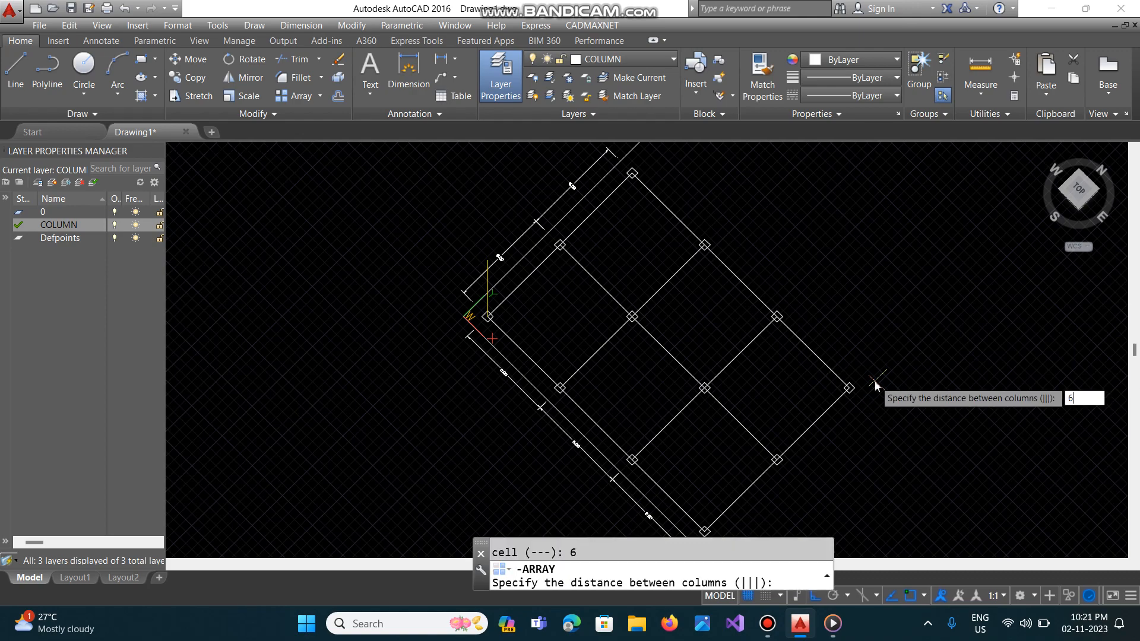
key("Return")
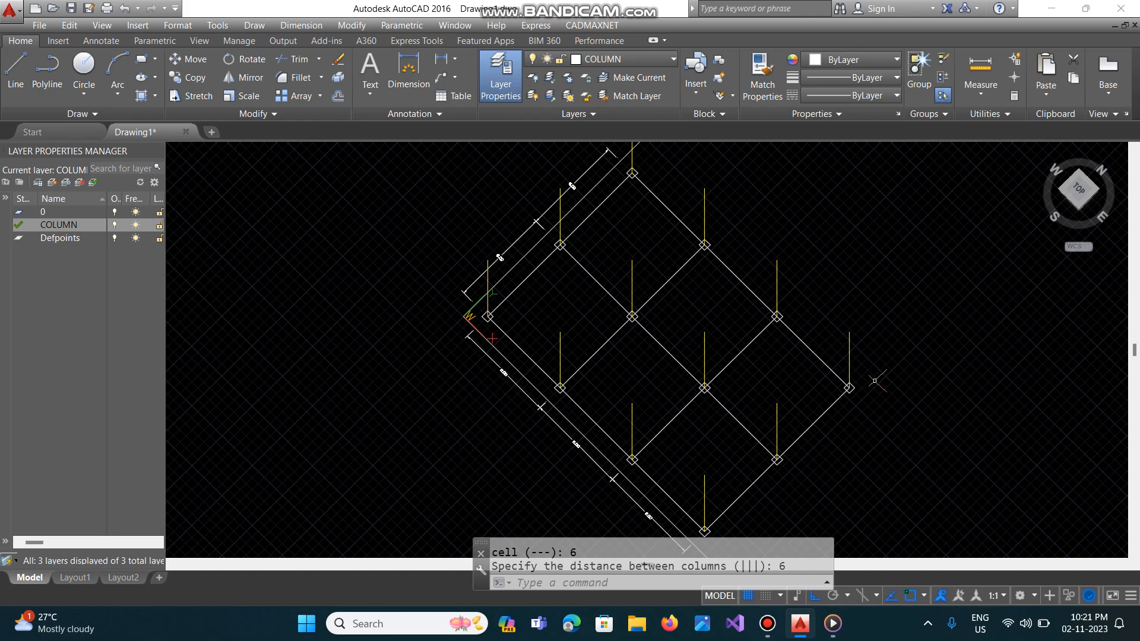
Draw a trial CADMAX beam with the default settings in the empty area outside the grid and erase it.
left_click(591, 25)
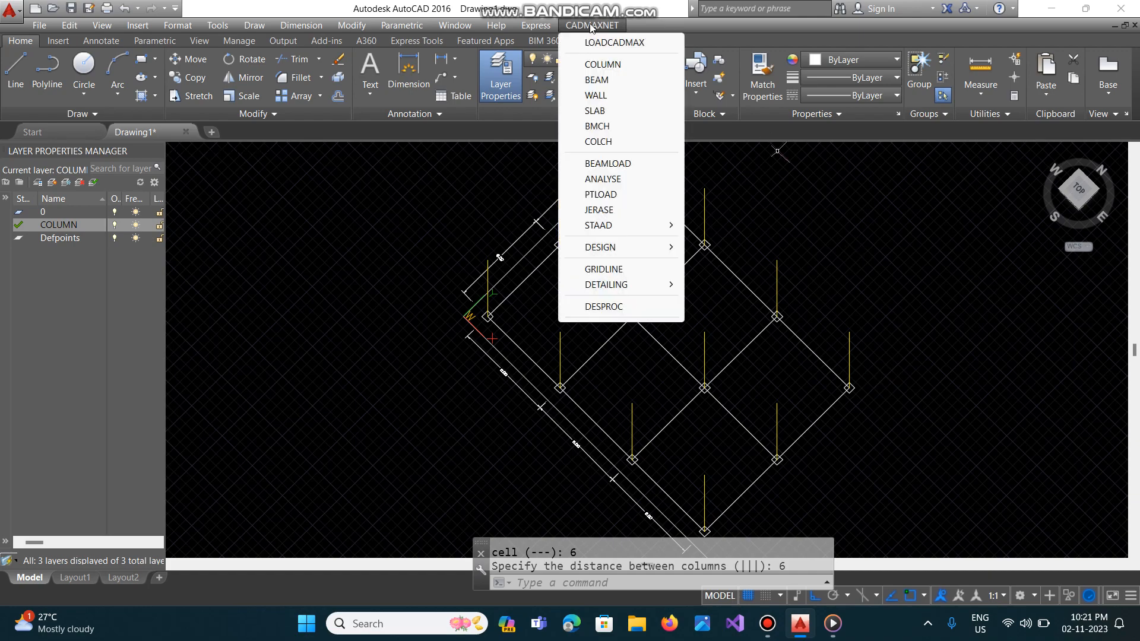
left_click(597, 81)
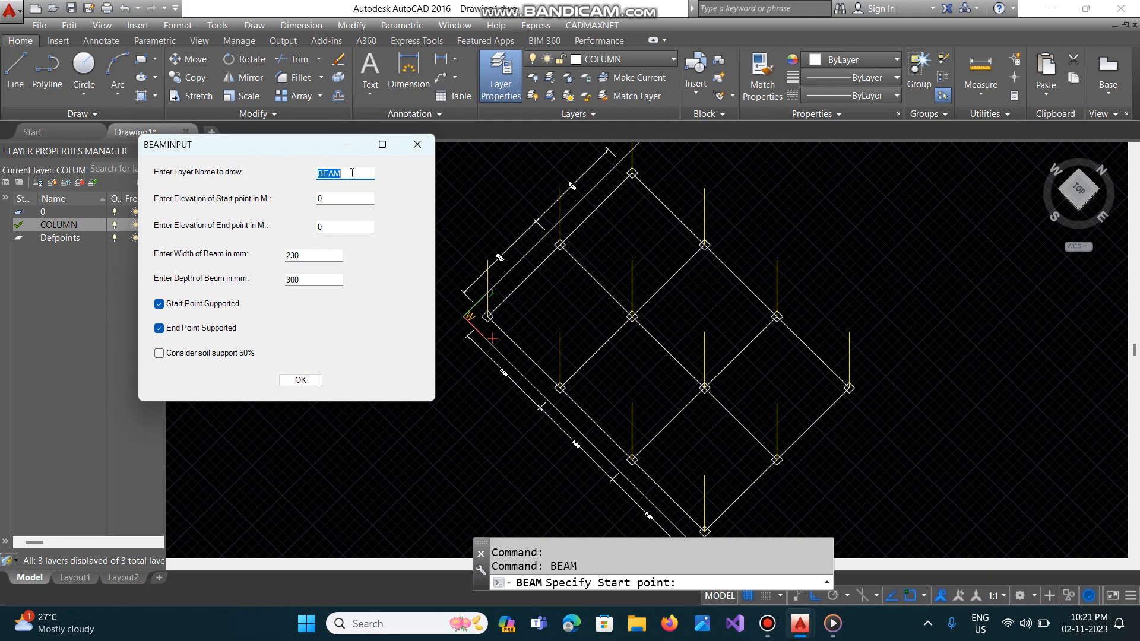
left_click(352, 172)
key("Return")
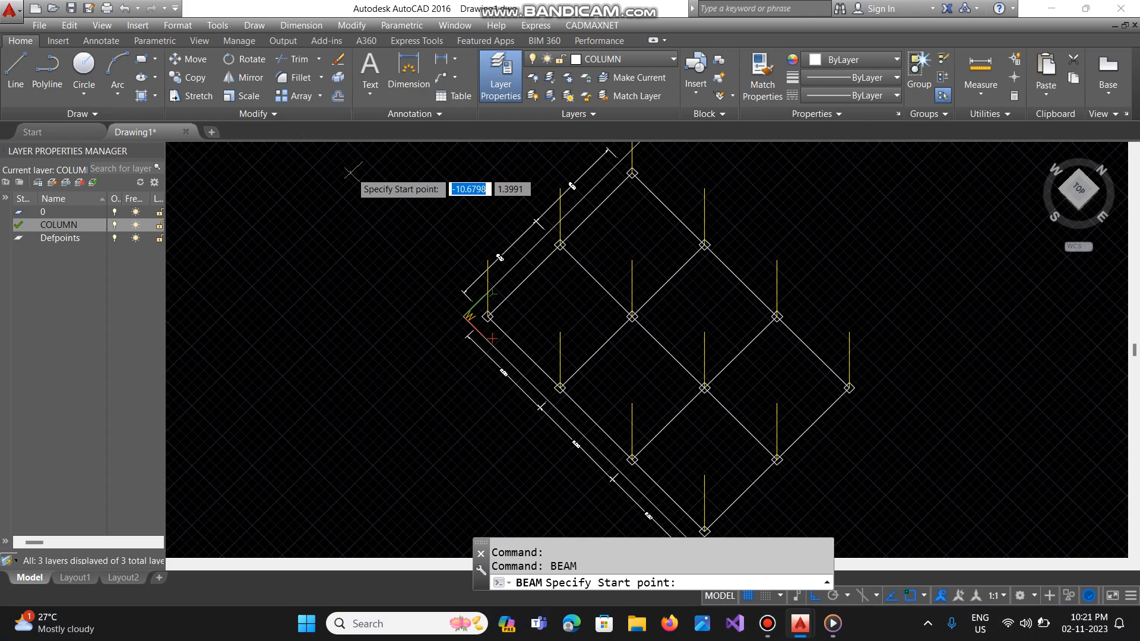
left_click(351, 172)
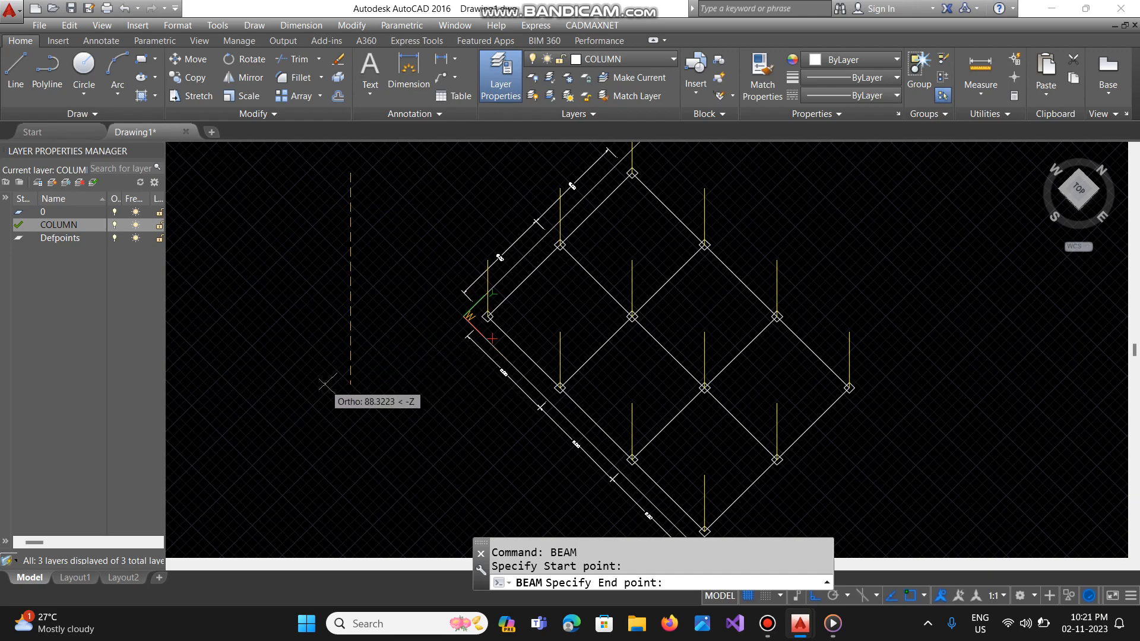
left_click(431, 219)
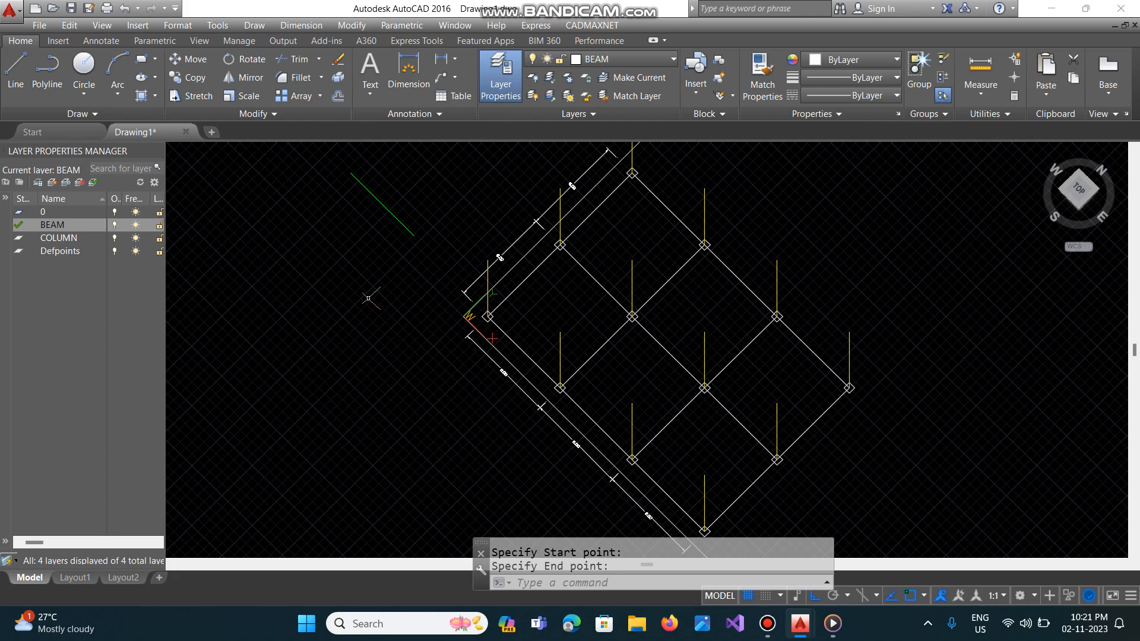
type("e")
key("Return")
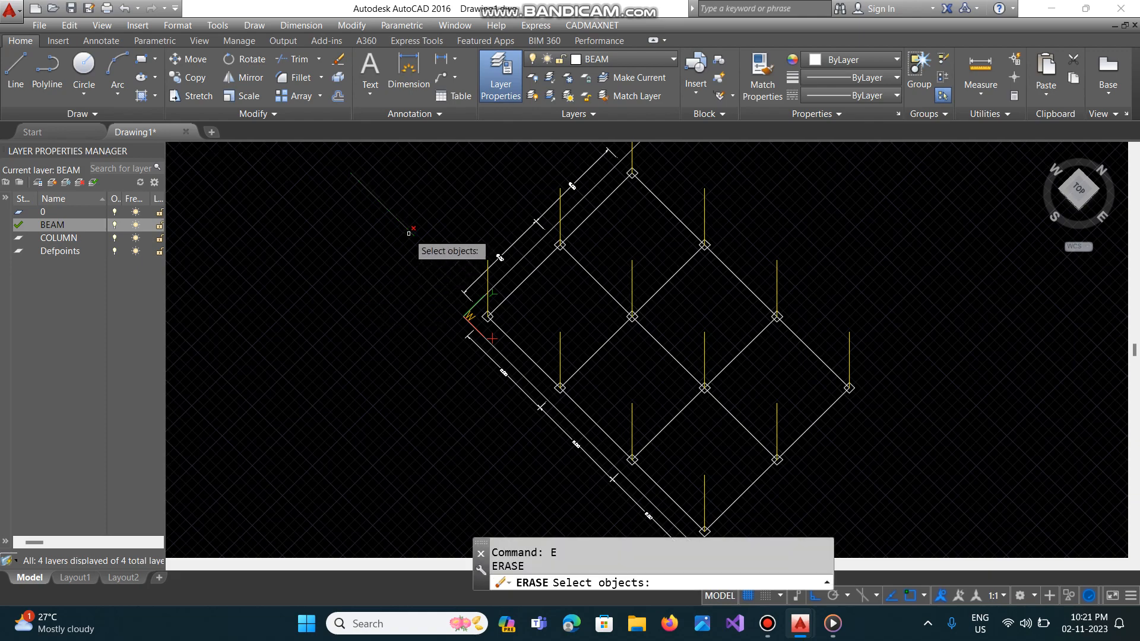
left_click(409, 233)
Start a beam on layer GBEAM with start and end elevations of 2 m, a width of 300 mm and a depth of 500 mm.
type("BEAM")
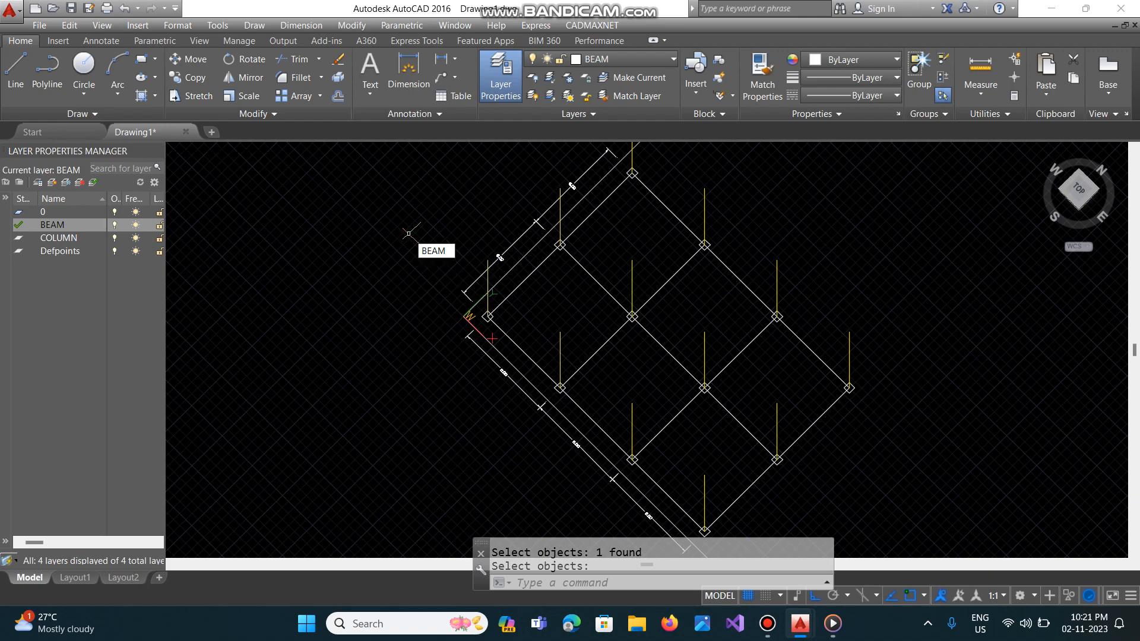
key("Return")
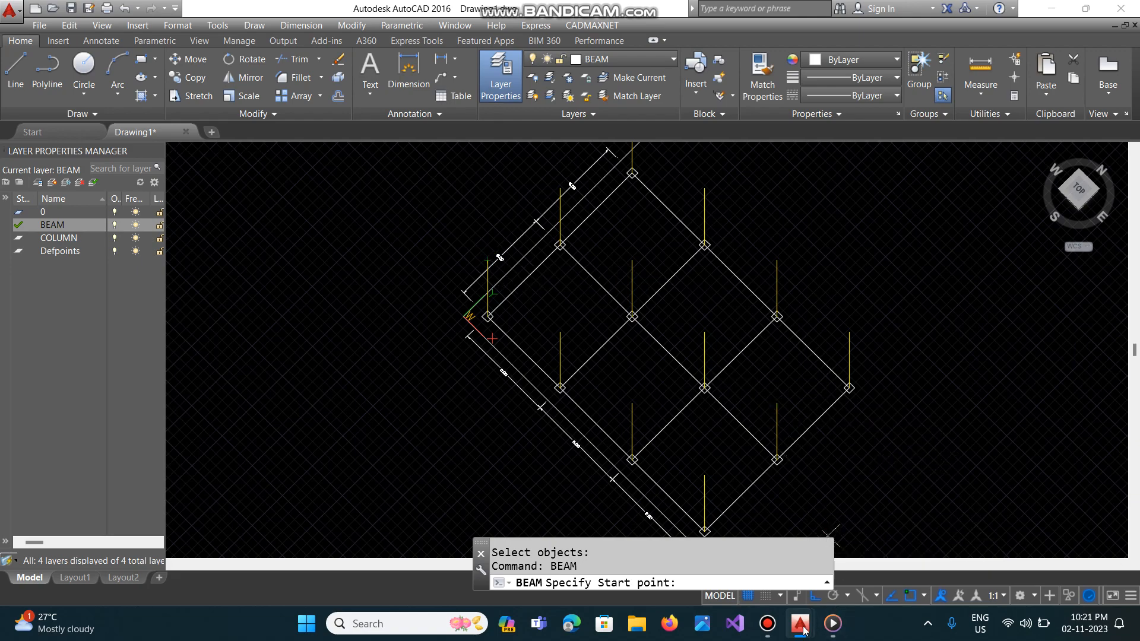
mouse_move(803, 631)
left_click(875, 568)
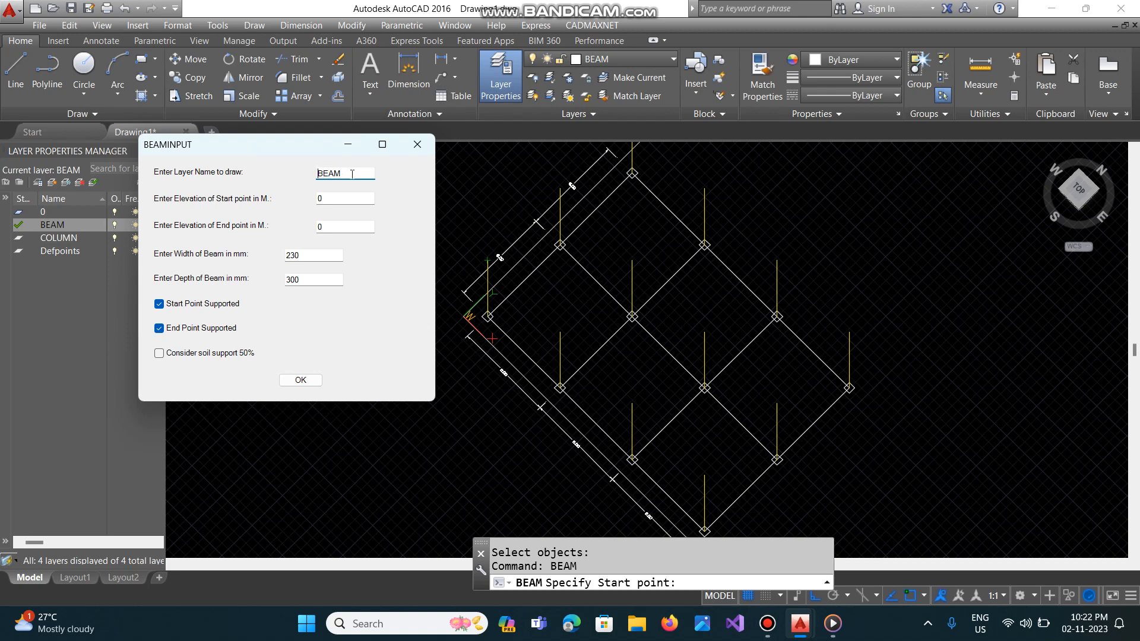
type("G")
key("Tab")
type("2")
key("Tab")
type("2")
key("Tab")
type("300")
key("Tab")
type("500")
left_click(300, 380)
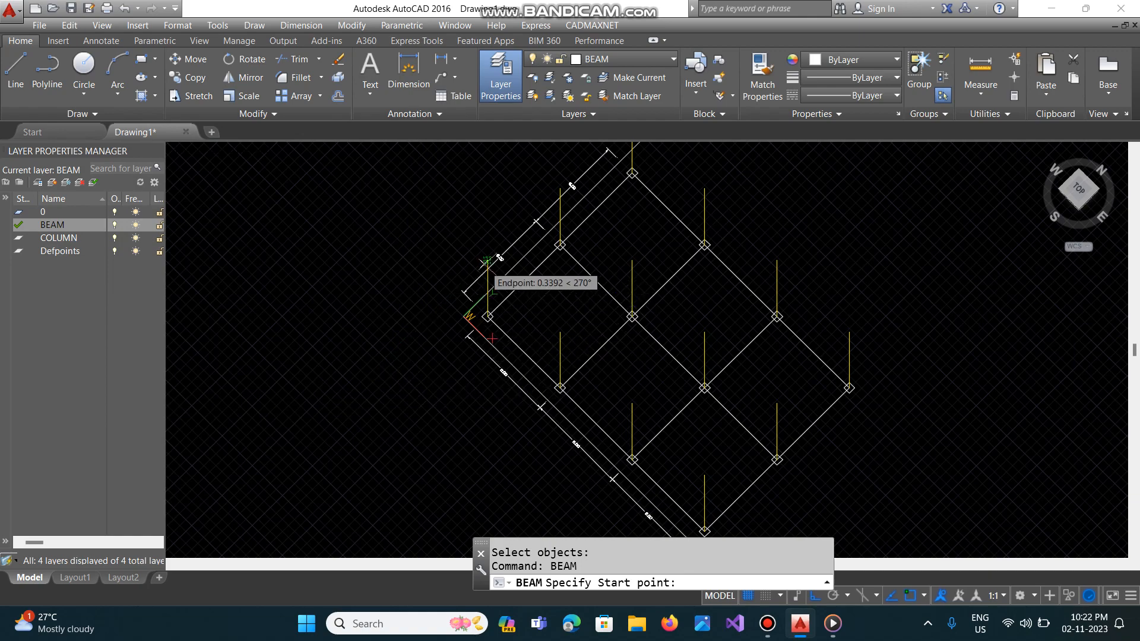
Place the beam between the tops of the corner column nearest the origin and the adjacent column along the X axis.
left_click(488, 260)
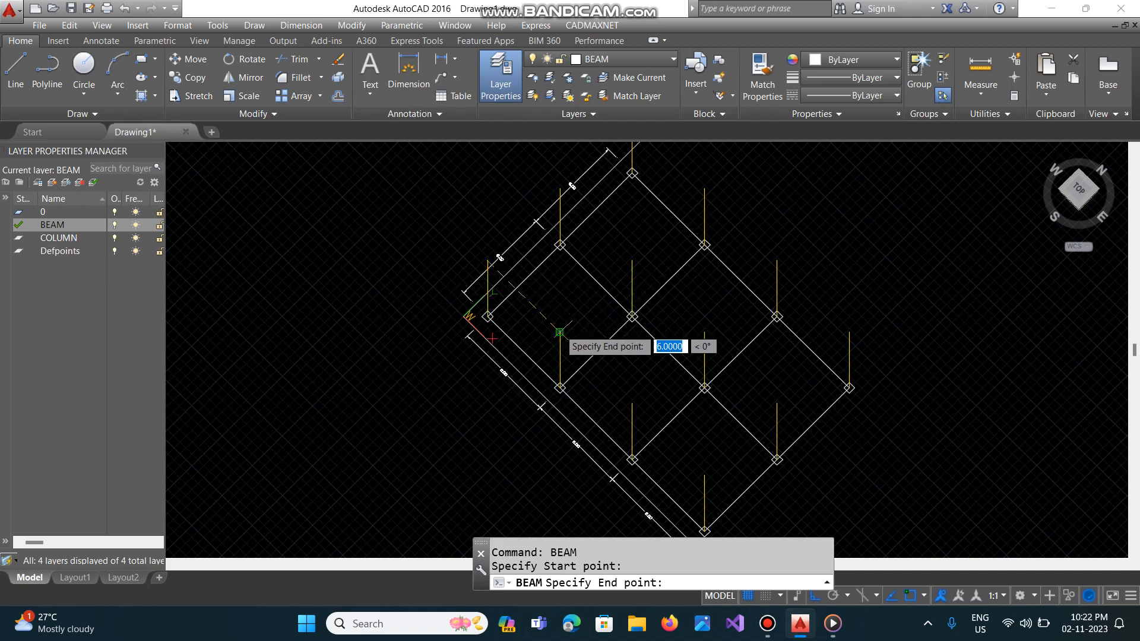
left_click(552, 342)
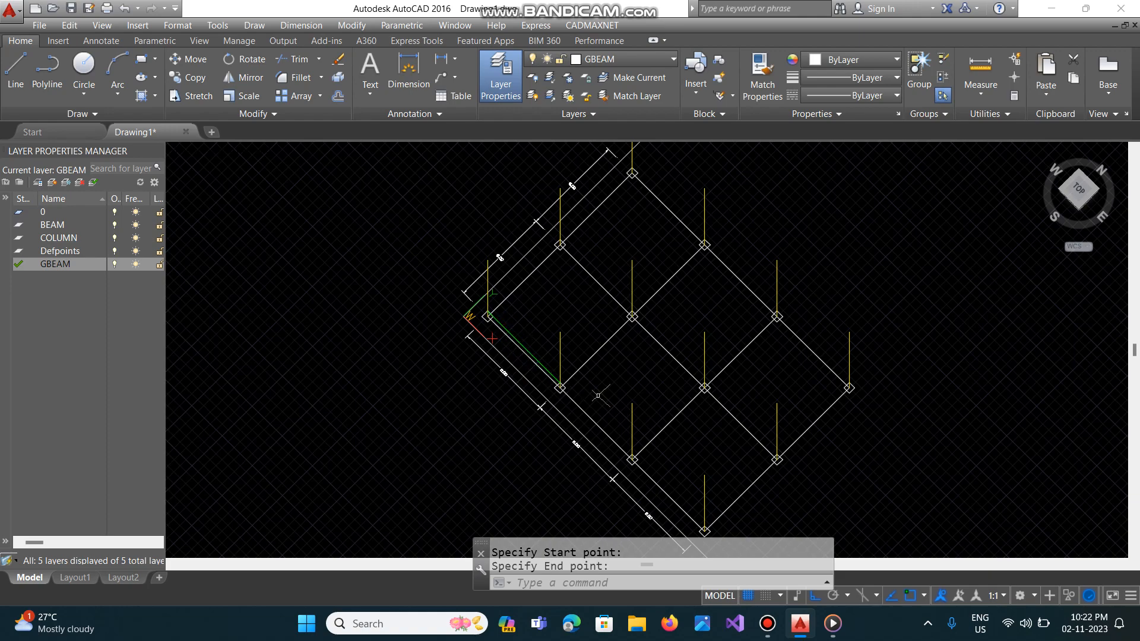
Array the newly placed X-direction beam rectangularly in 3 rows and 3 columns, with 6 between rows and 6 between columns.
type("-AR")
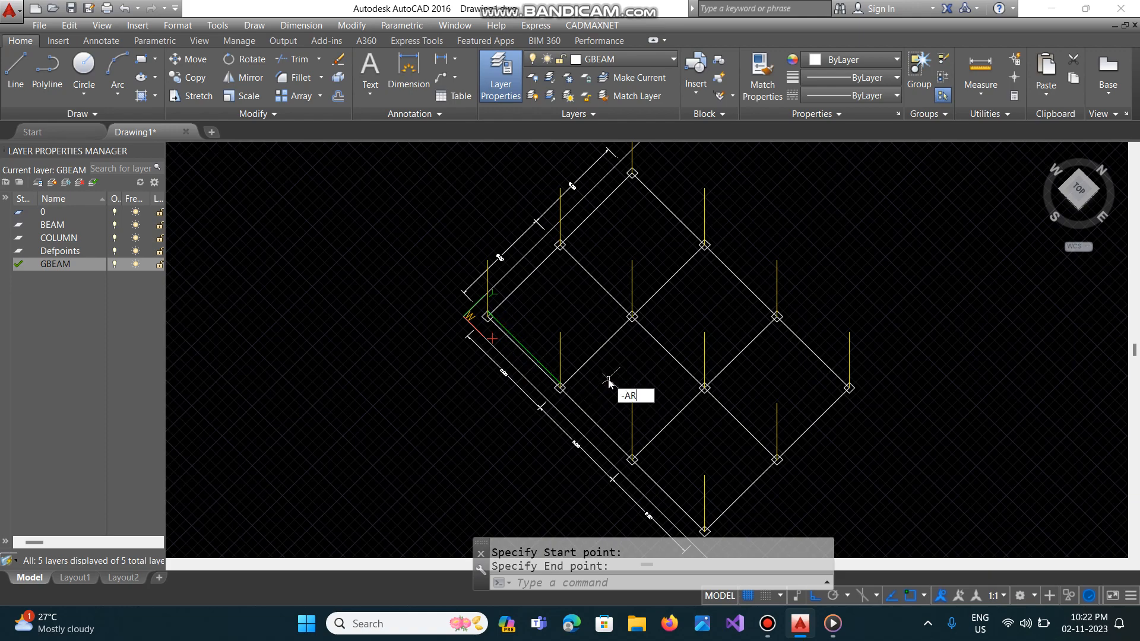
key("Return")
type("L")
key("Return")
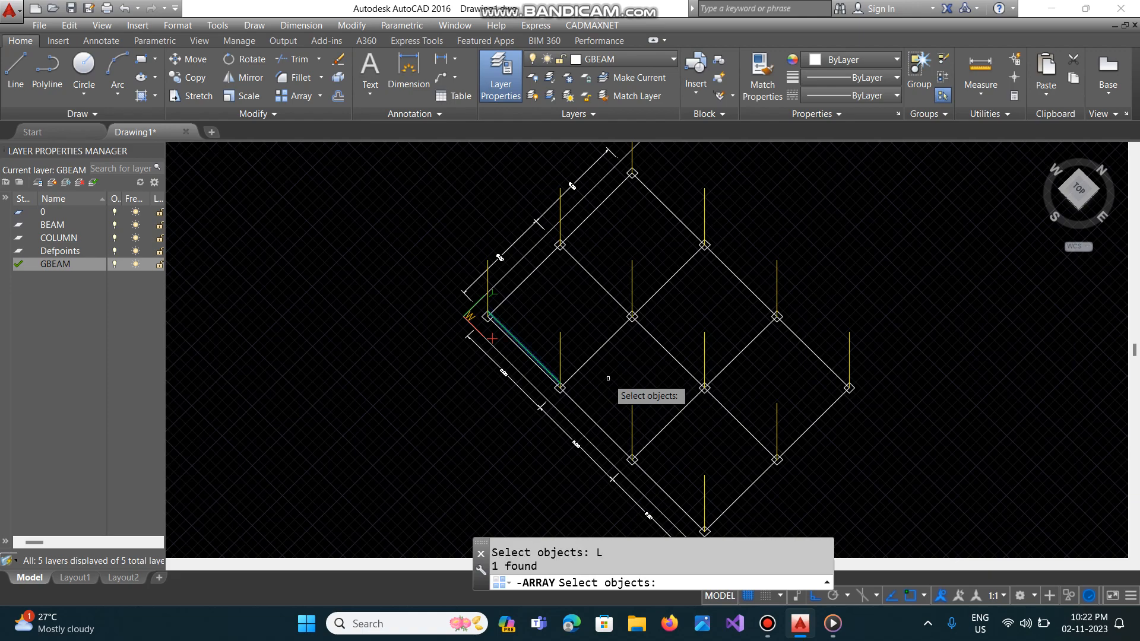
key("Return")
key("Return")
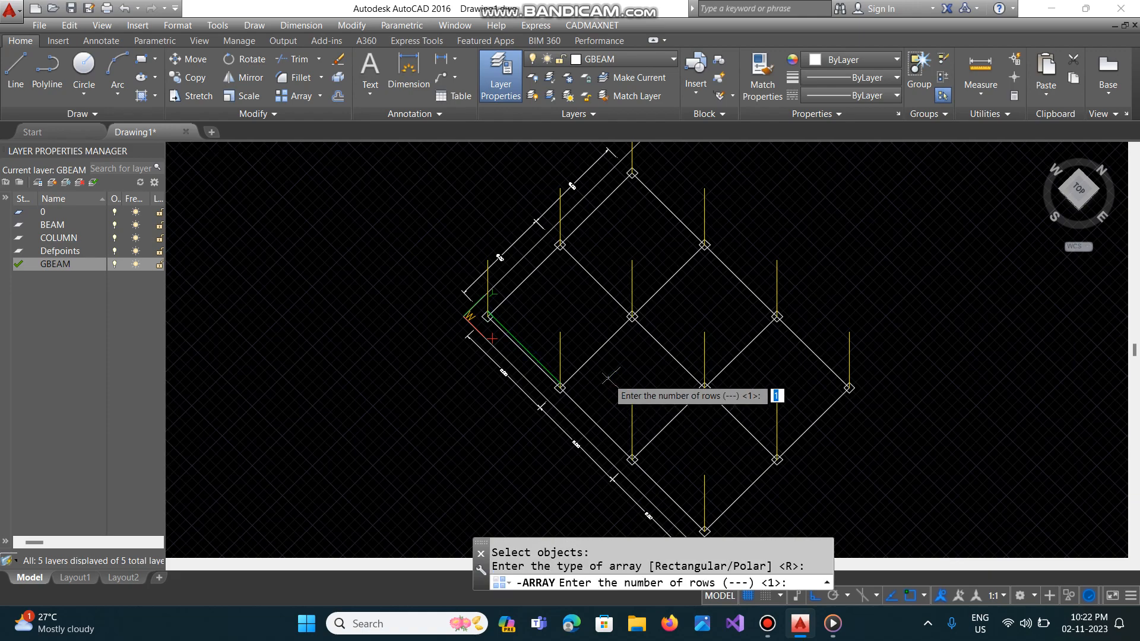
type("3")
key("Return")
type("3")
key("Return")
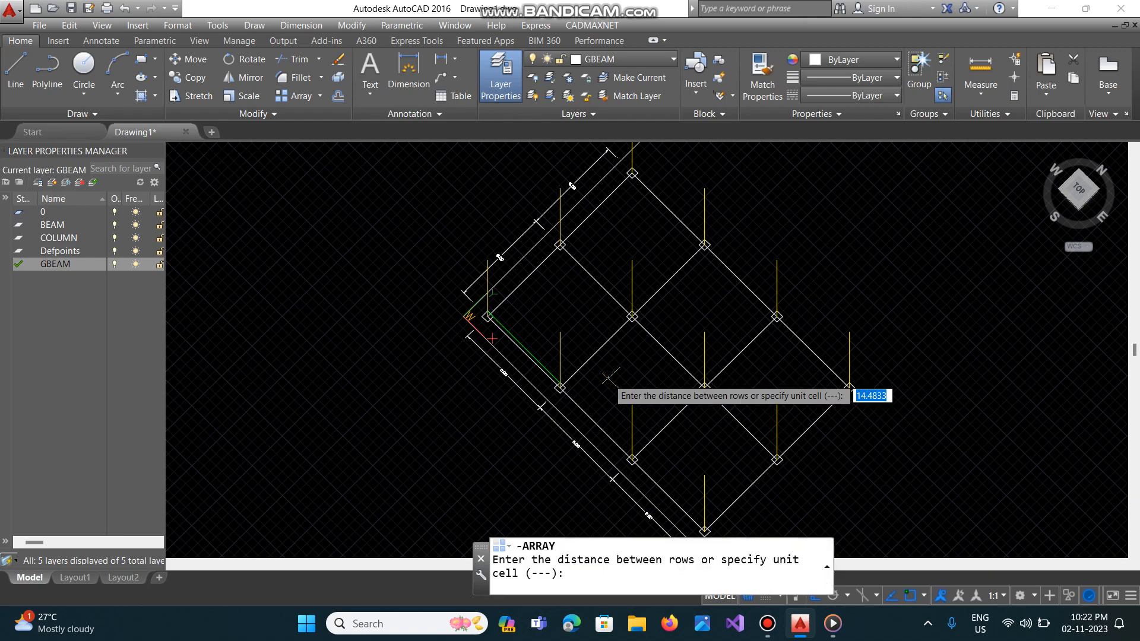
type("6")
key("Return")
type("6")
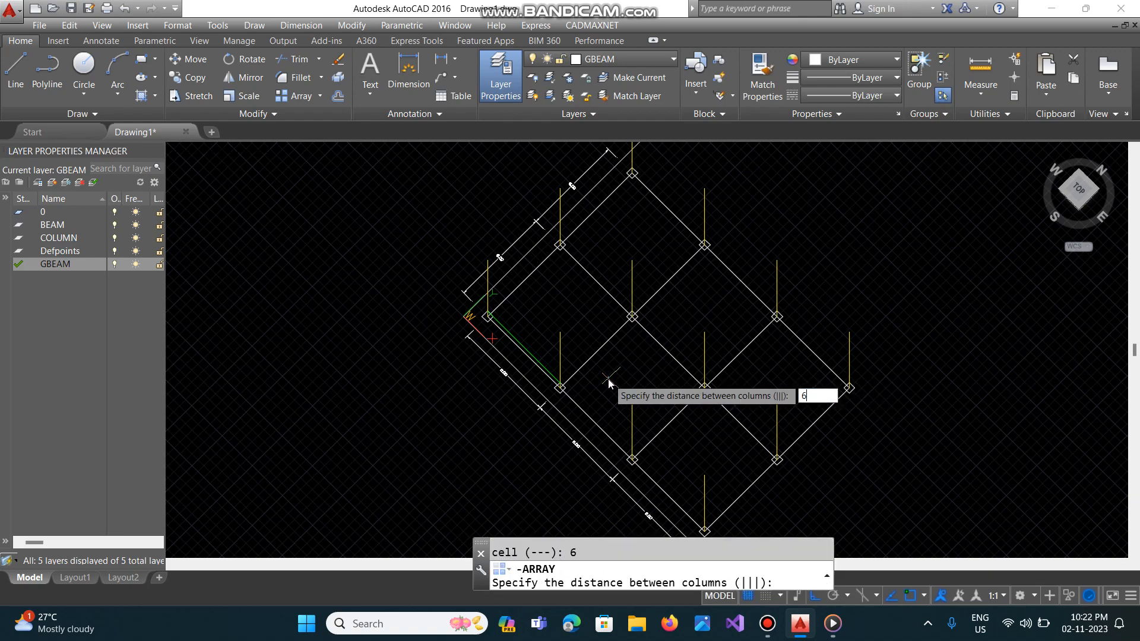
key("Return")
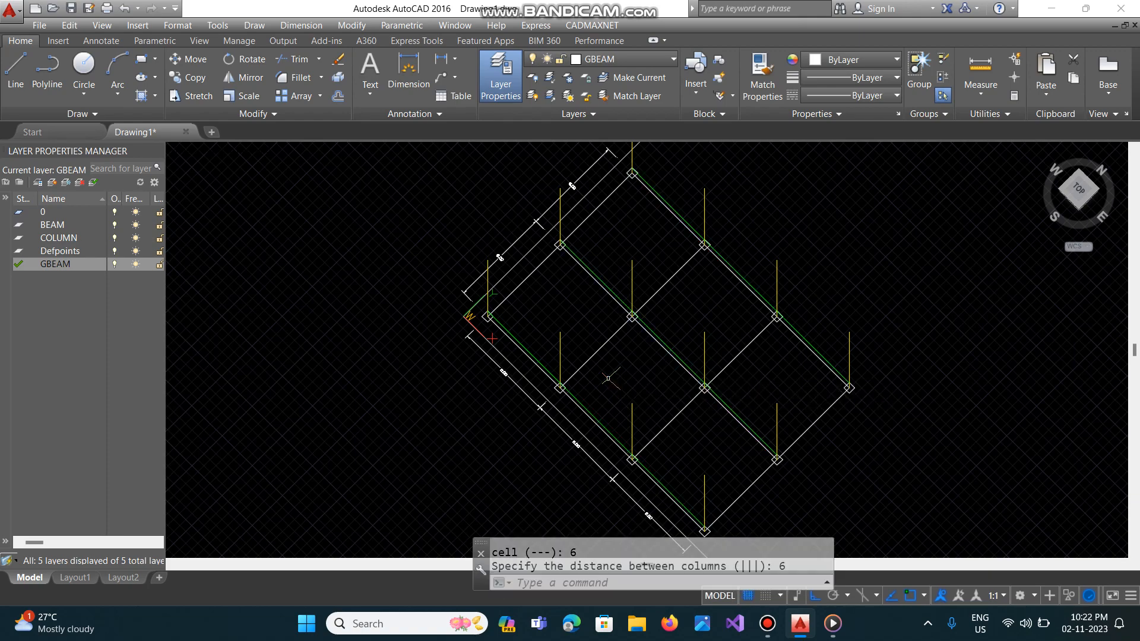
Draw another GBEAM beam with the same settings from the origin corner column to the adjacent column along the Y axis.
type("BEAM")
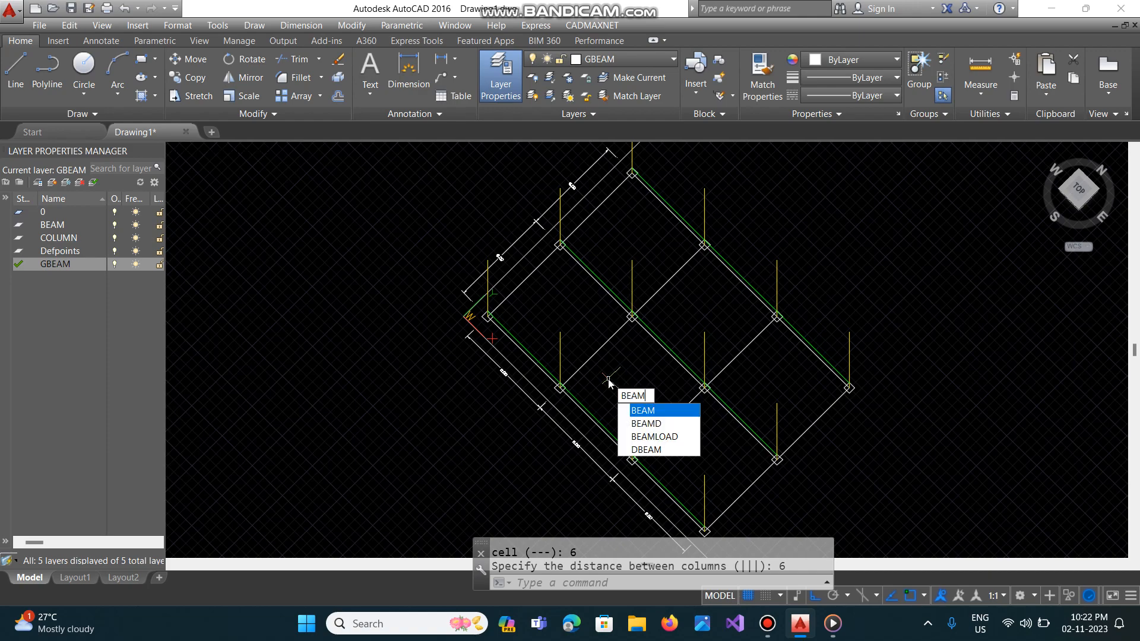
key("Return")
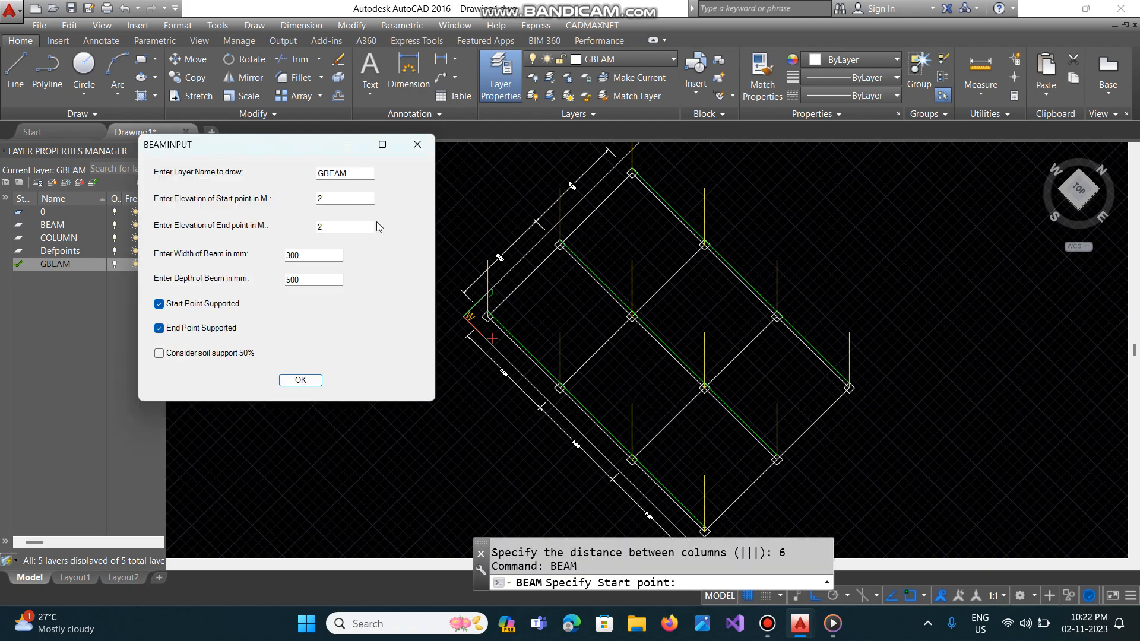
left_click(300, 381)
left_click(487, 260)
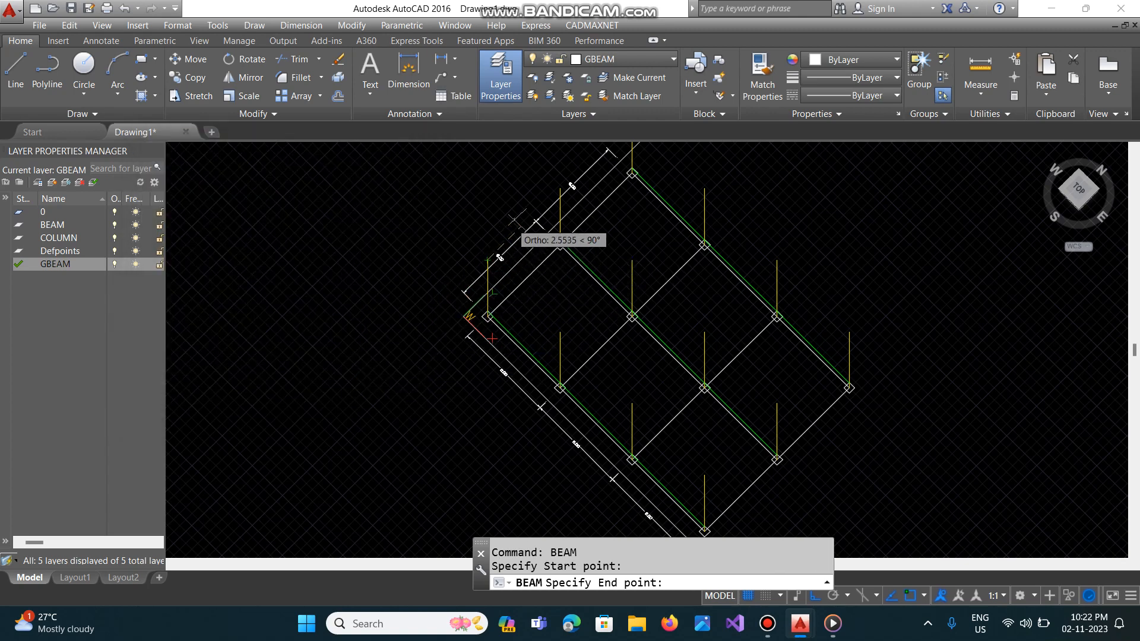
left_click(559, 188)
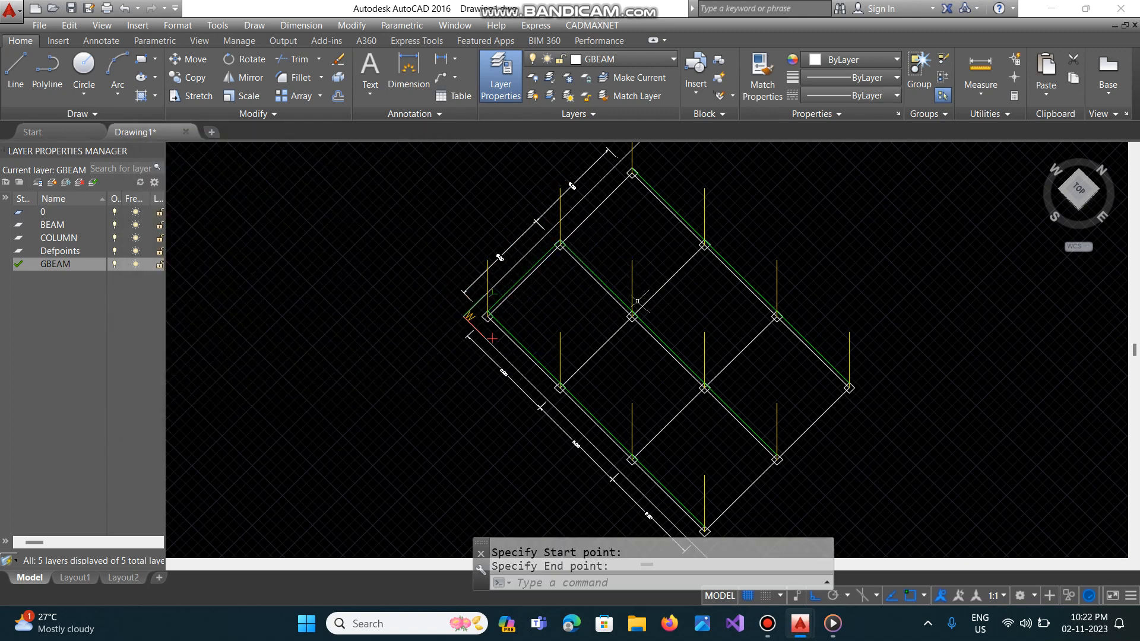
Array the Y-direction ground beam rectangularly in 2 rows and 4 columns, with 6 between rows and 6 between columns.
type("-AR")
key("Return")
type("L")
key("Return")
key("Return")
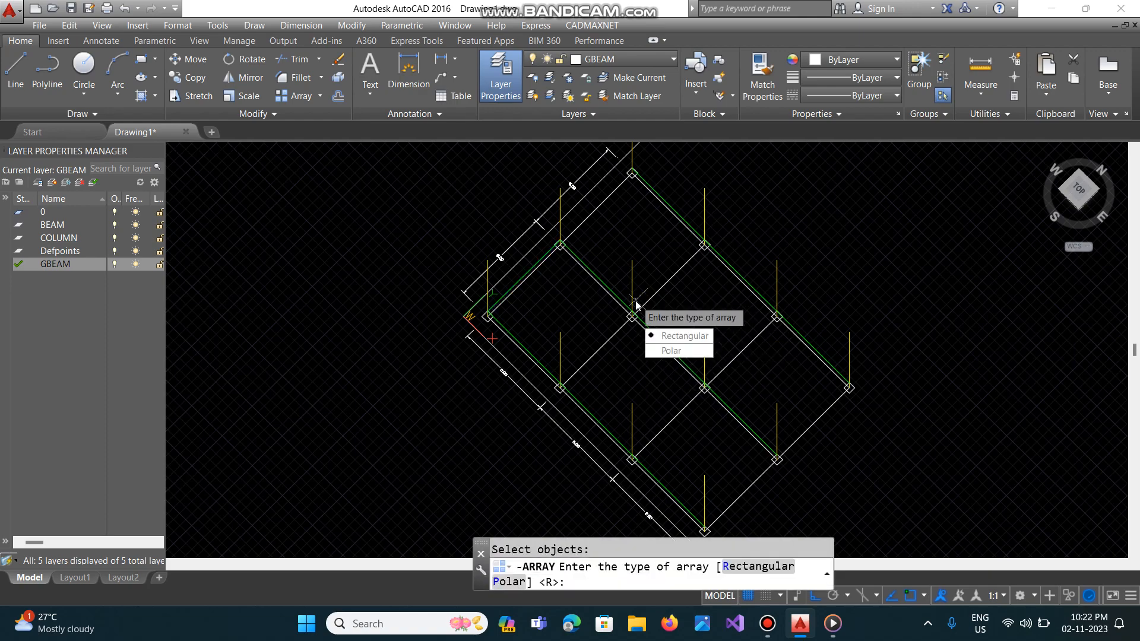
key("Return")
type("2")
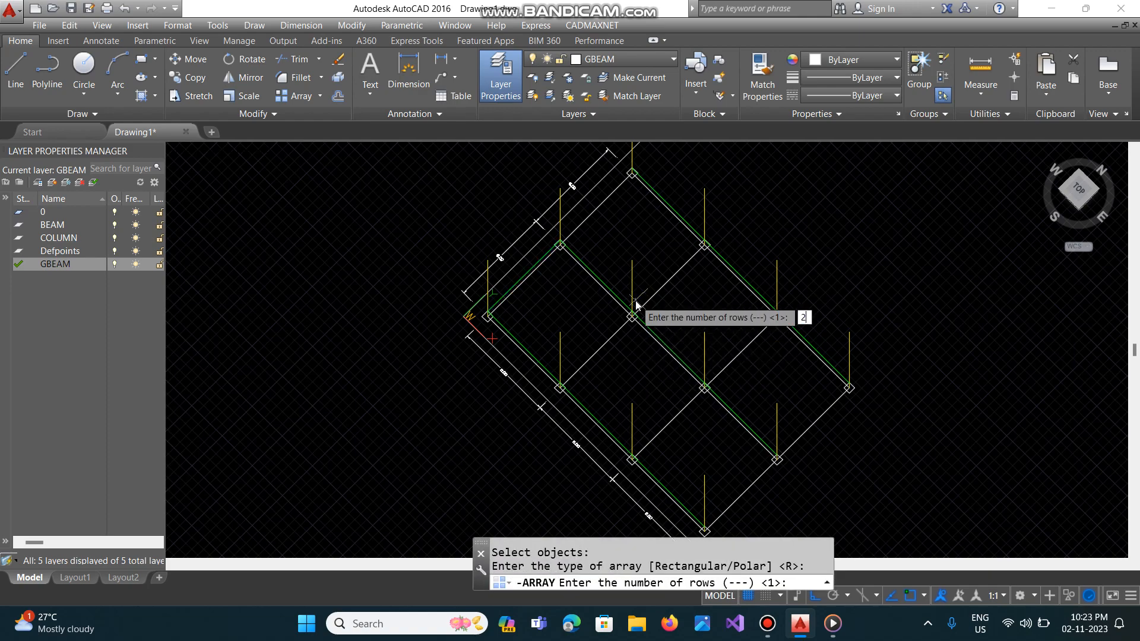
key("Return")
key("Return")
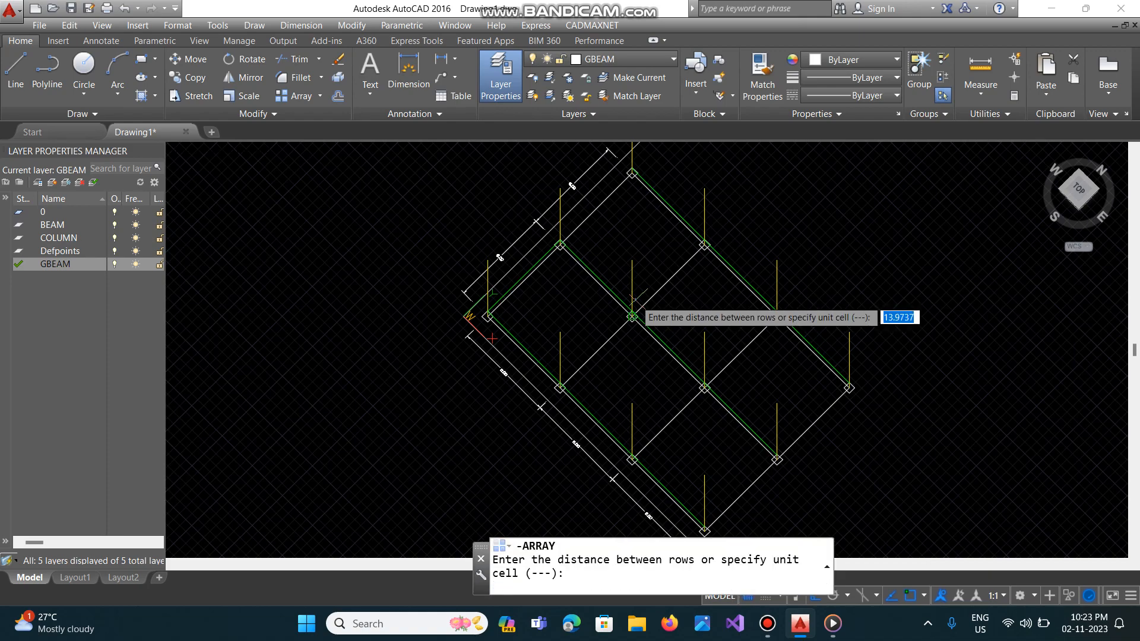
type("6")
key("Return")
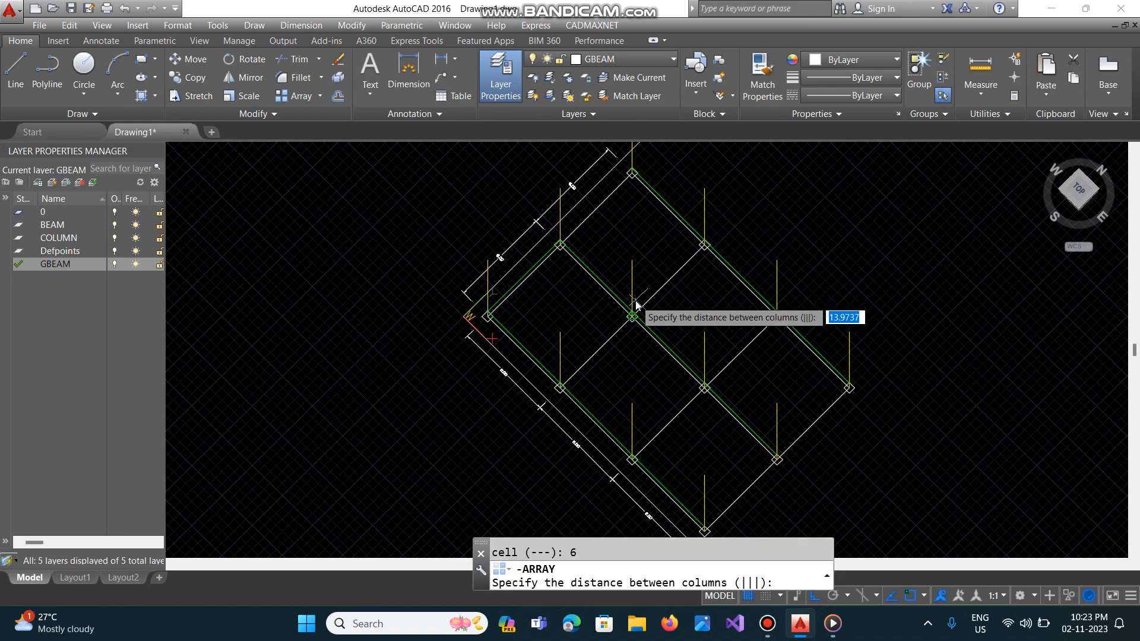
type("6")
key("Return")
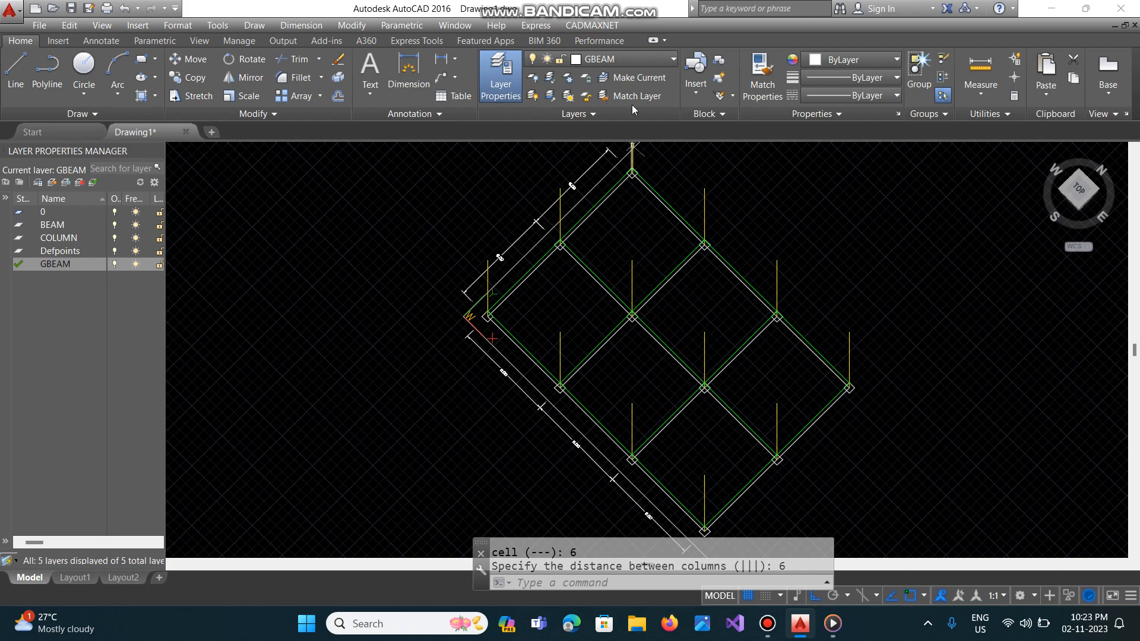
Draw a CADMAX wall on layer GWALL along the first X-direction bay, with both end elevations 2 m and both end heights 3.5 m.
left_click(609, 24)
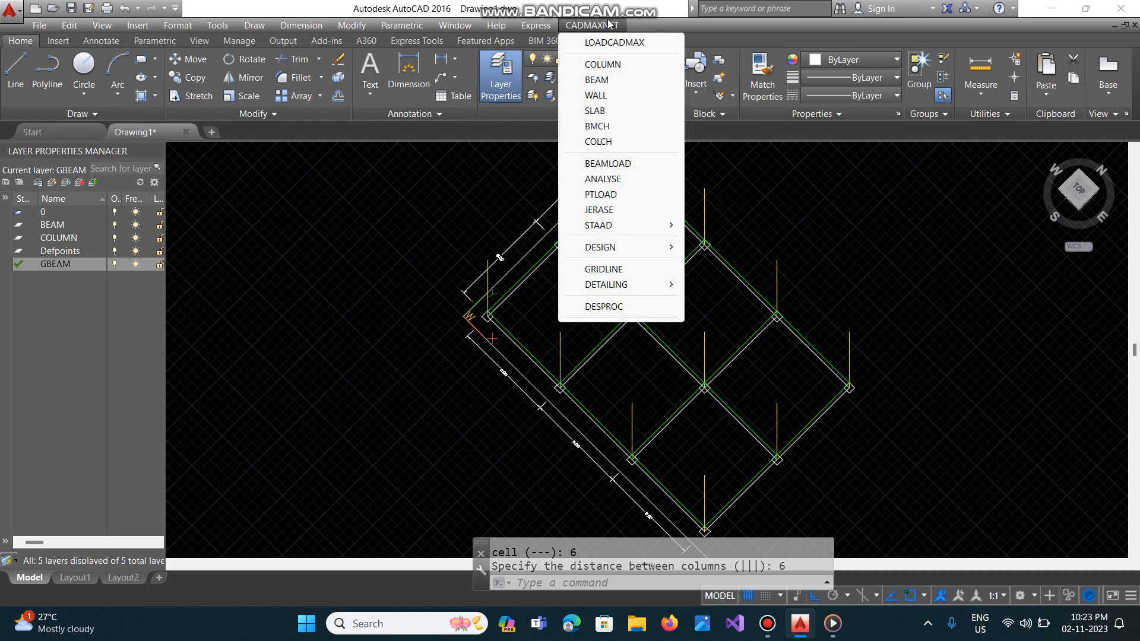
left_click(604, 97)
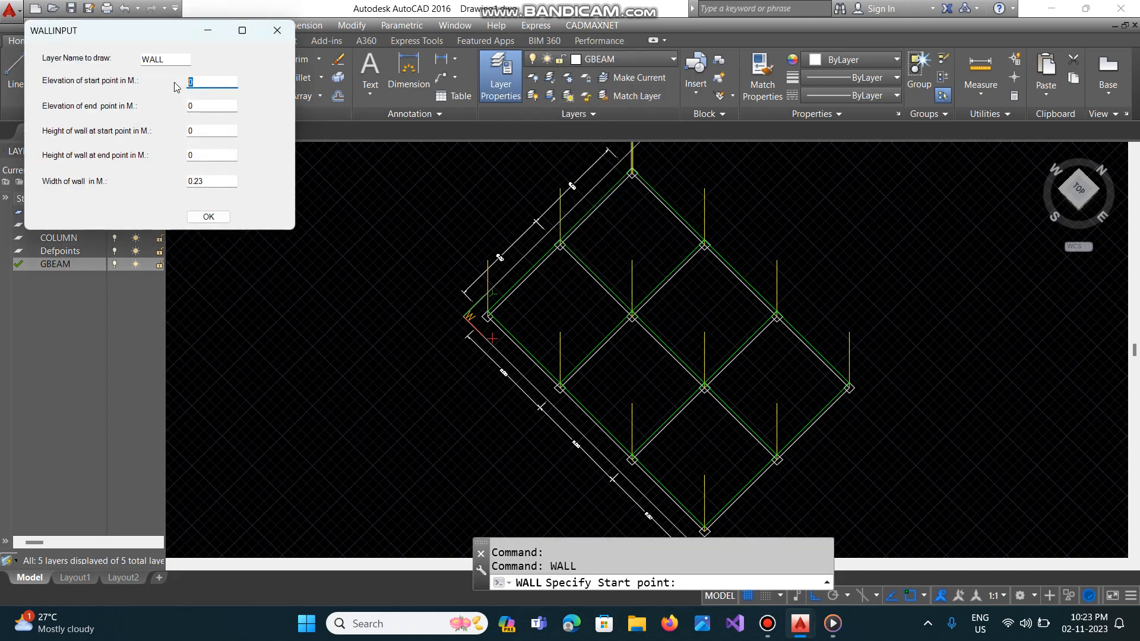
type("2")
key("Tab")
type("2")
left_click(144, 58)
double_click(208, 128)
type("3.5")
key("Tab")
type("3.5")
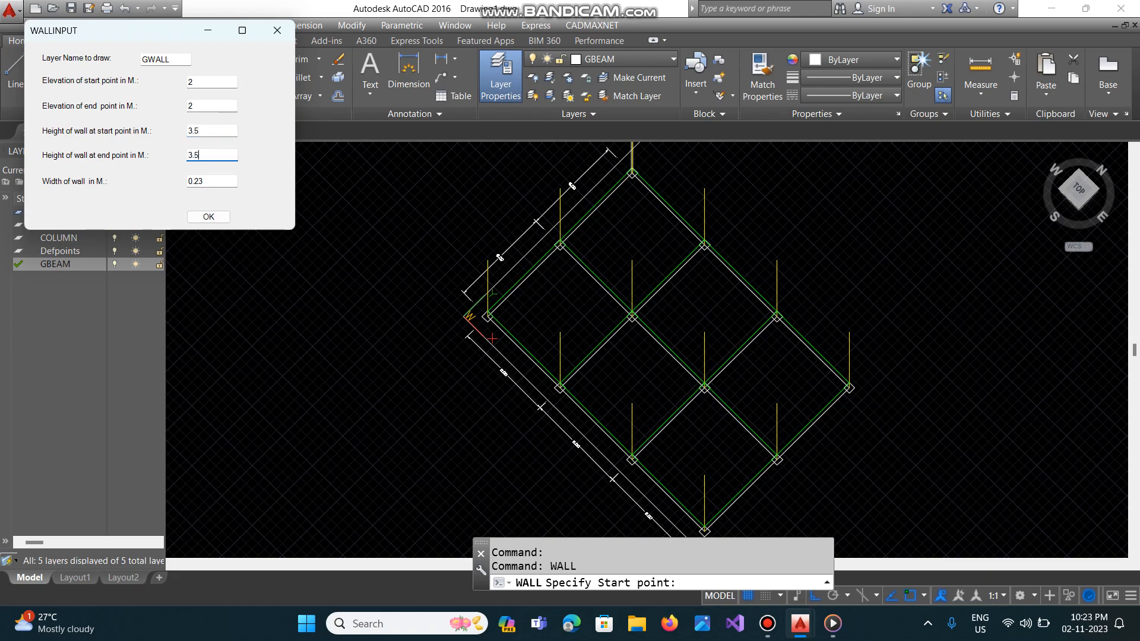
left_click(209, 217)
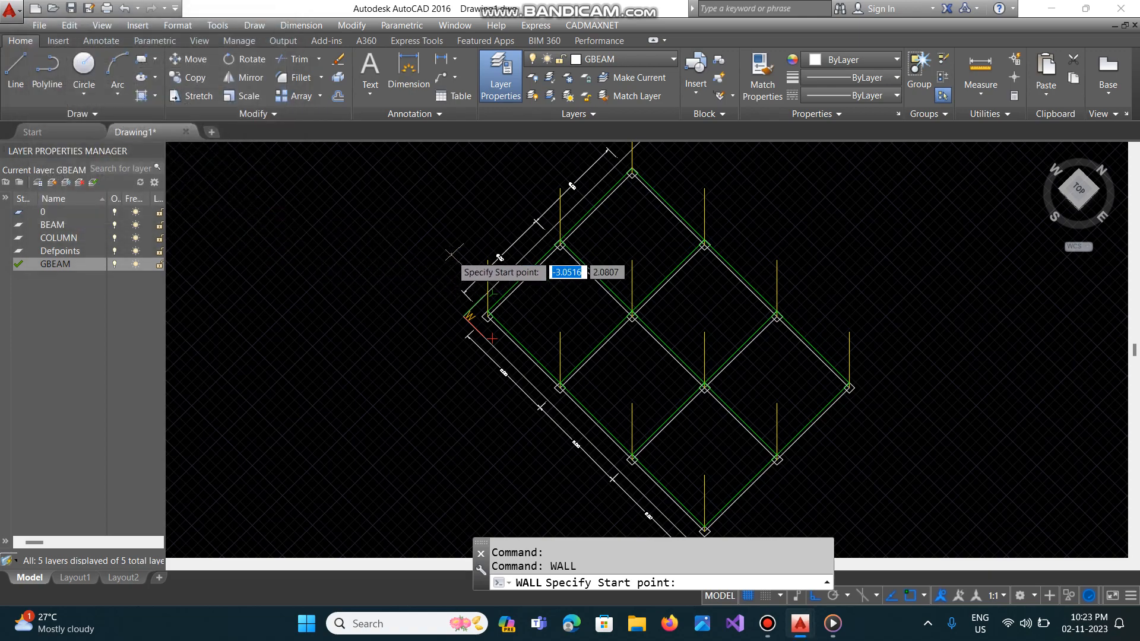
left_click(487, 260)
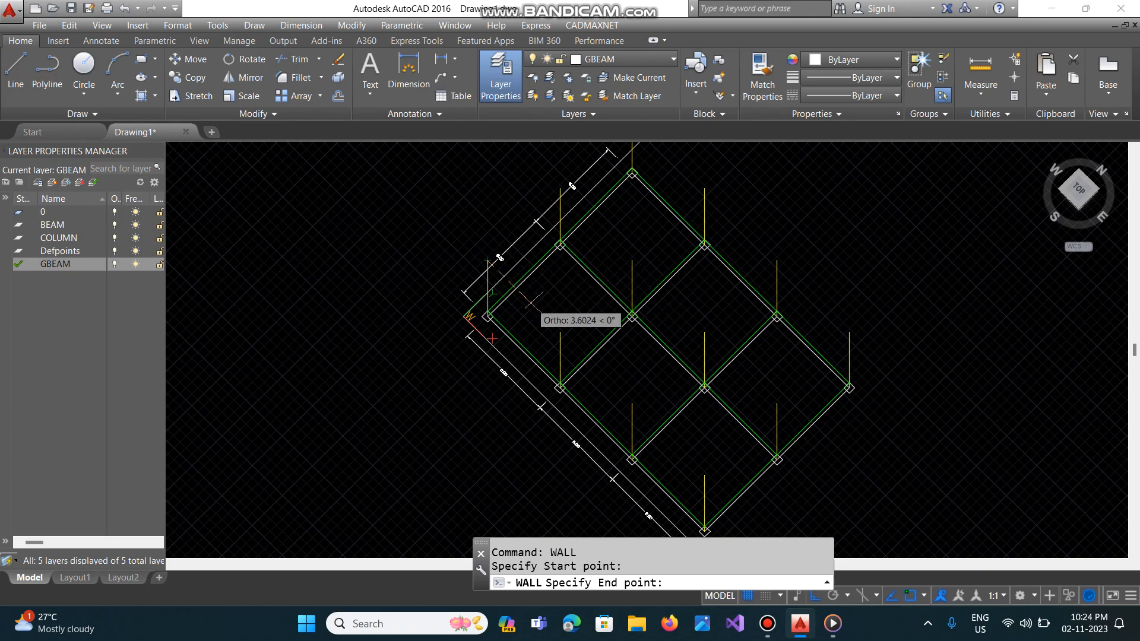
left_click(559, 332)
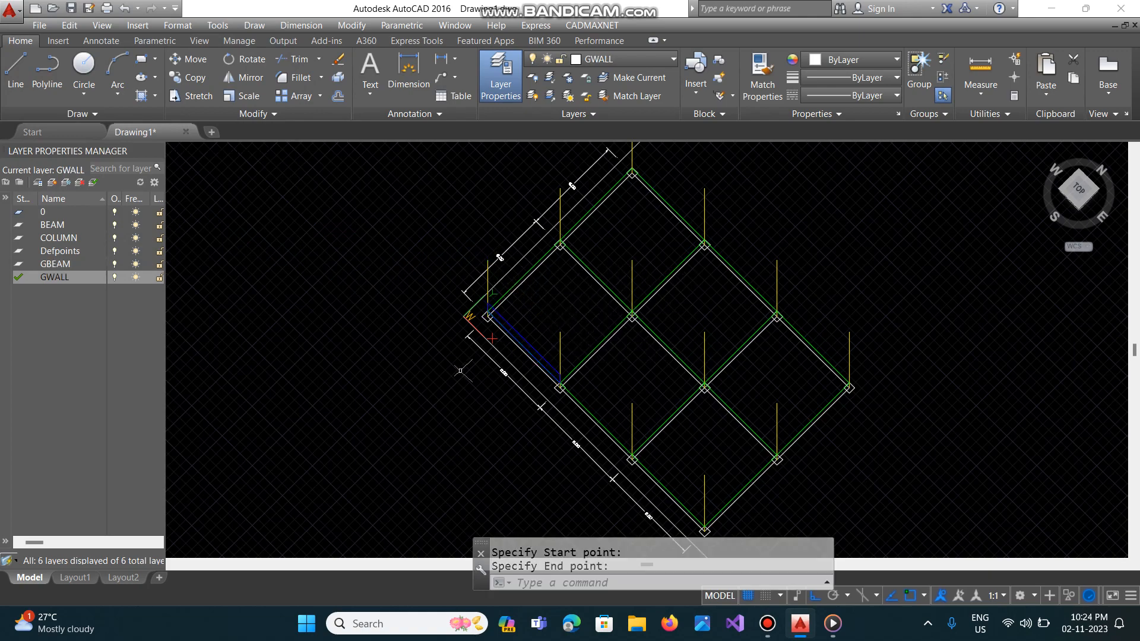
Array the new X-direction wall rectangularly in 3 rows and 3 columns, with 6 between rows and 6 between columns.
type("-AR")
key("Return")
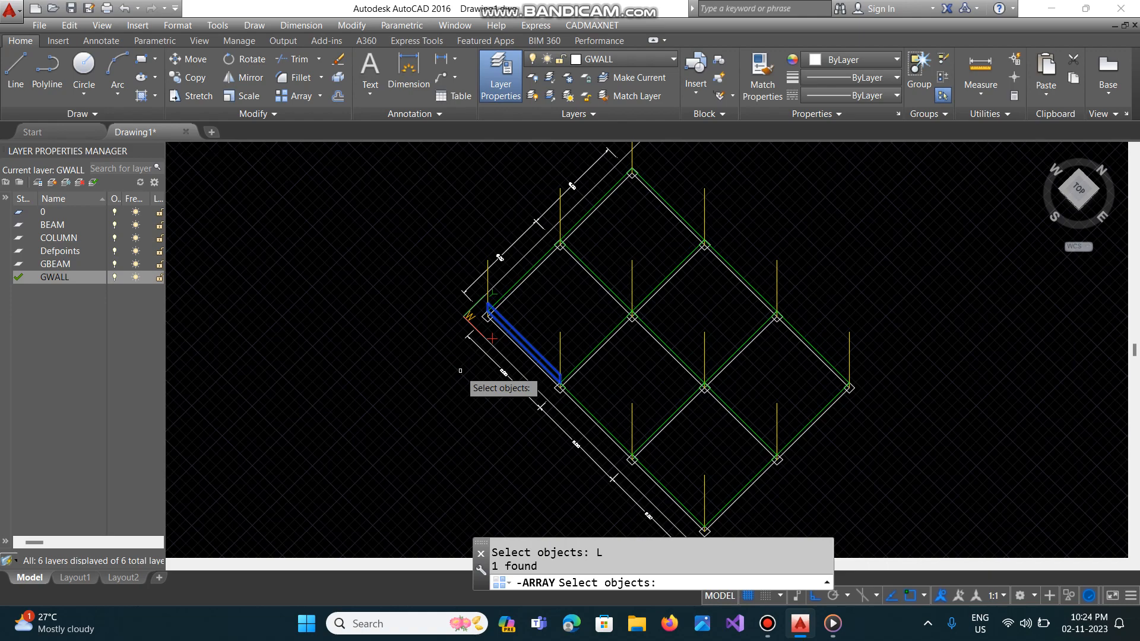
key("Return")
key("Return")
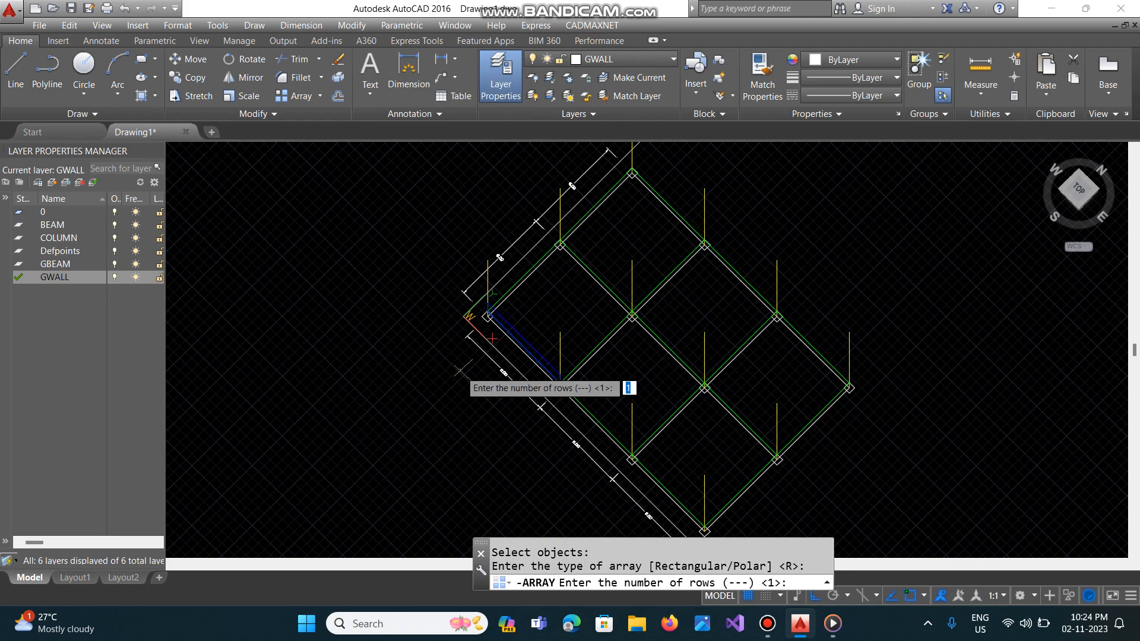
type("3")
key("Return")
key("Return")
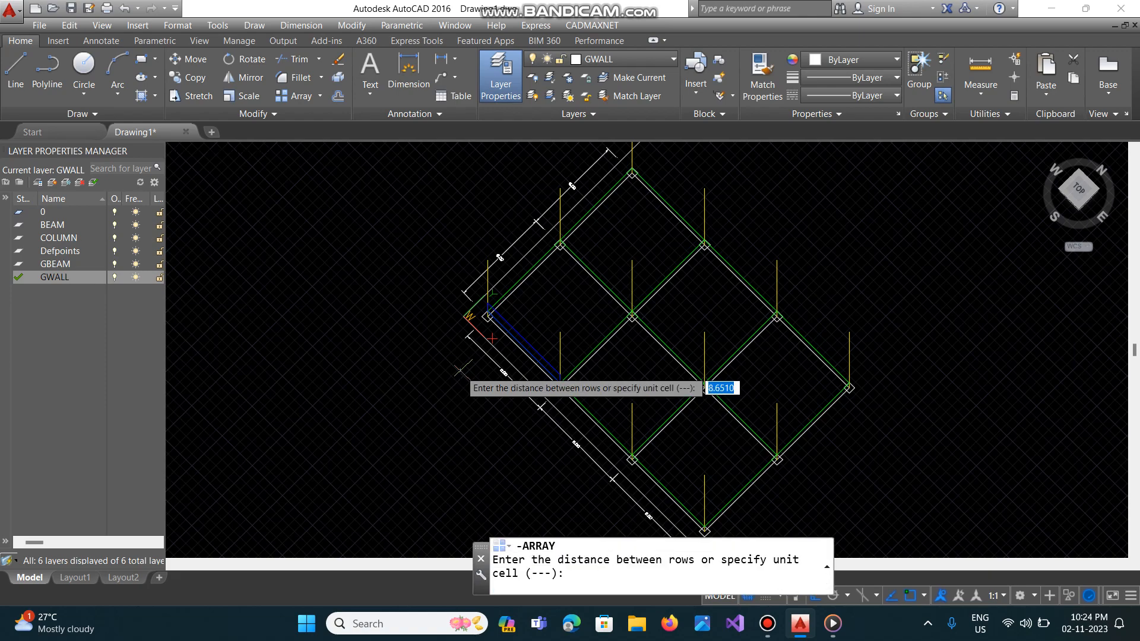
type("6")
key("Return")
type("6")
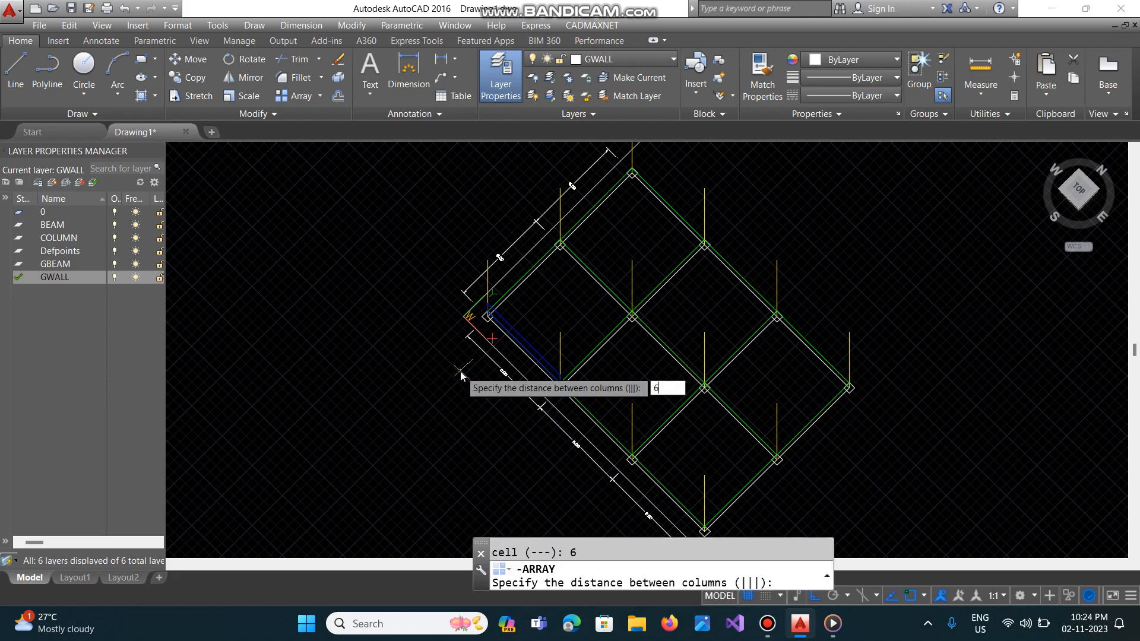
key("Return")
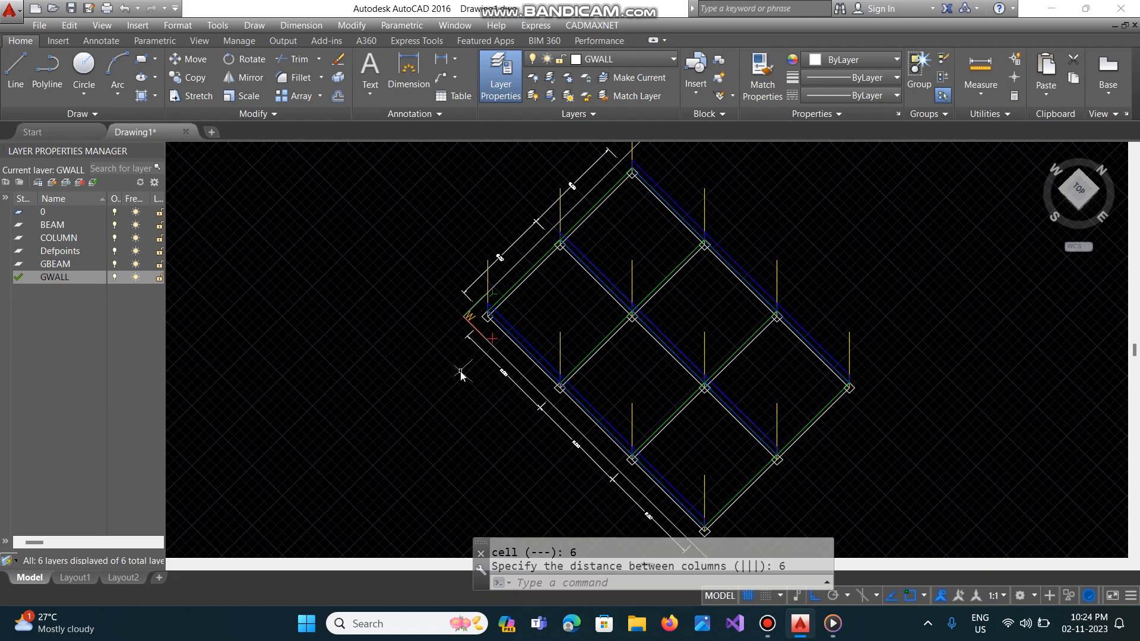
Draw another GWALL wall with the same settings from the origin corner column to the adjacent column along the Y axis.
type("WALL")
key("Return")
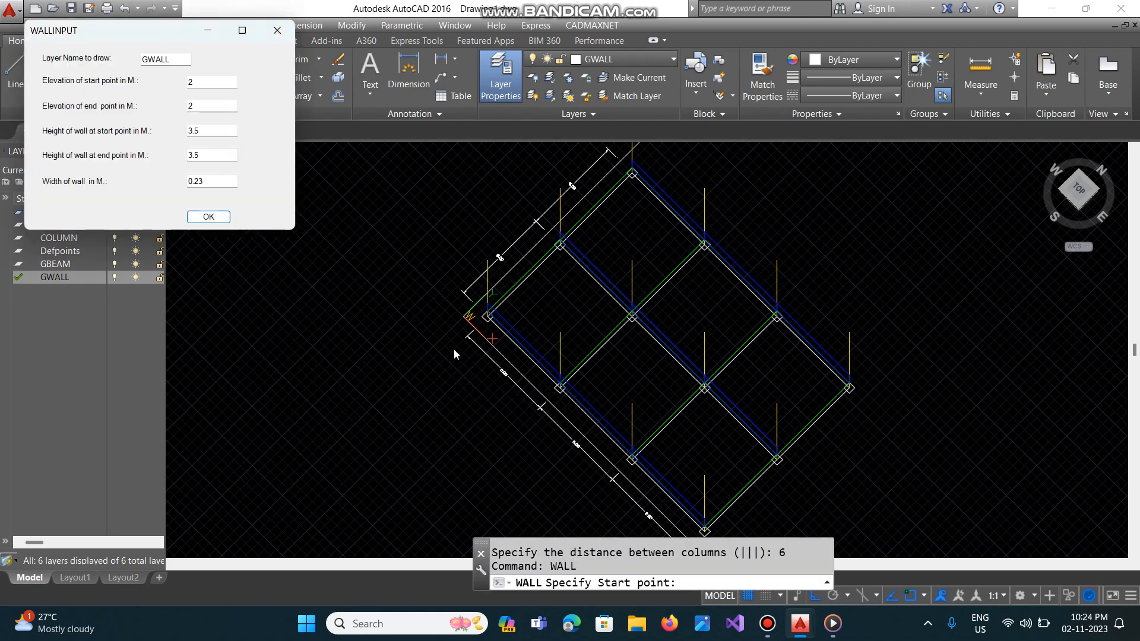
left_click(221, 218)
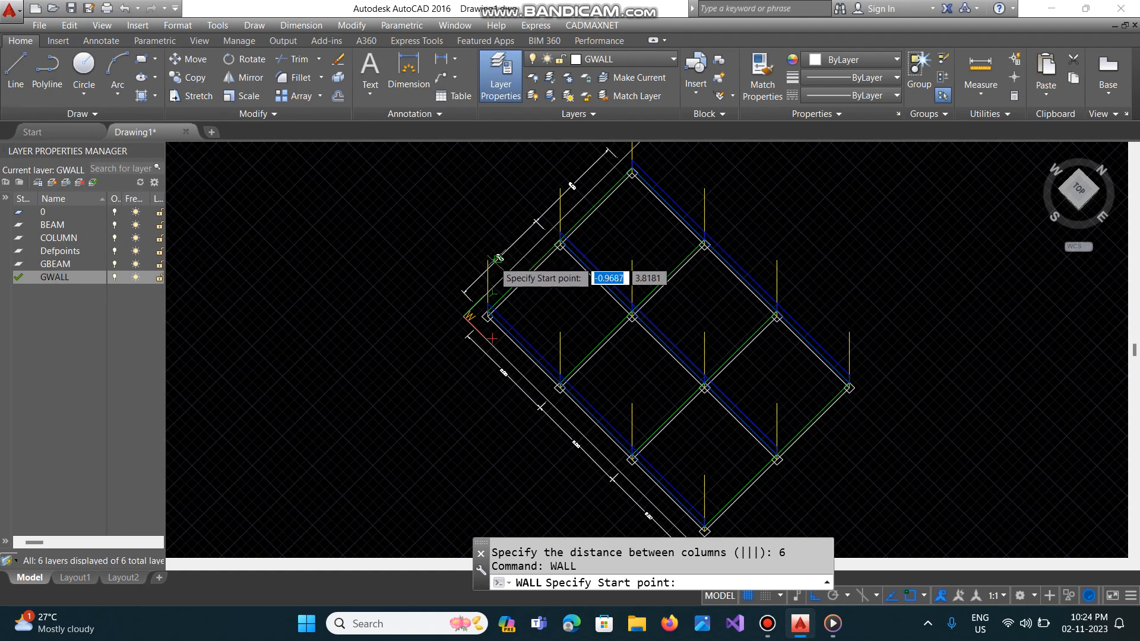
left_click(487, 260)
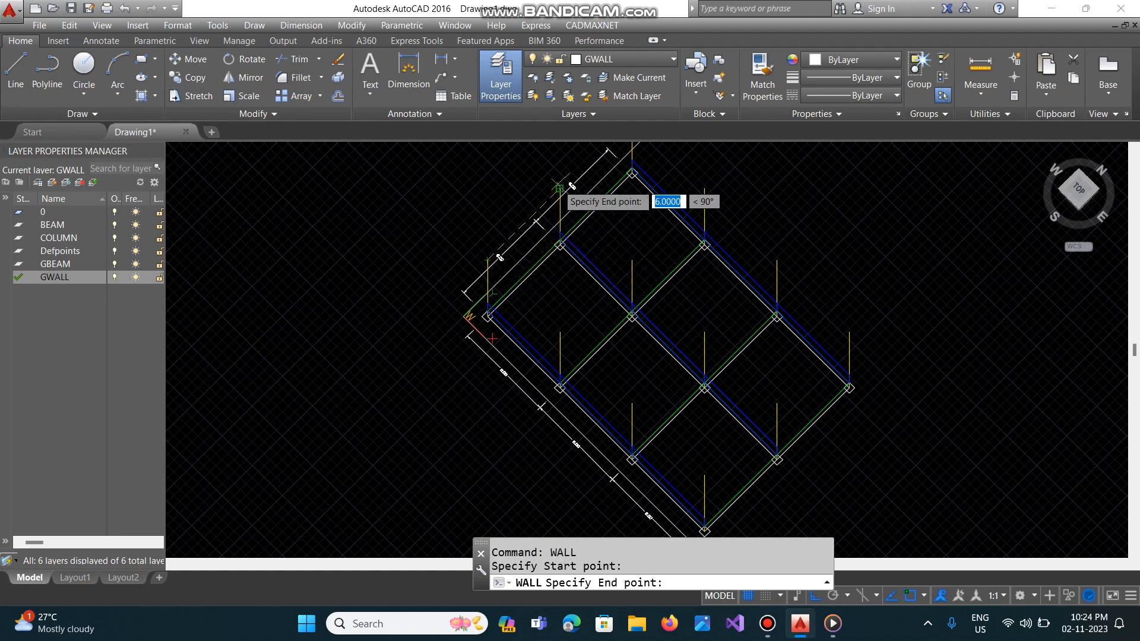
left_click(558, 185)
Array the new Y-direction wall rectangularly in 2 rows and 4 columns, with 6 between rows and 6 between columns.
type("-AR")
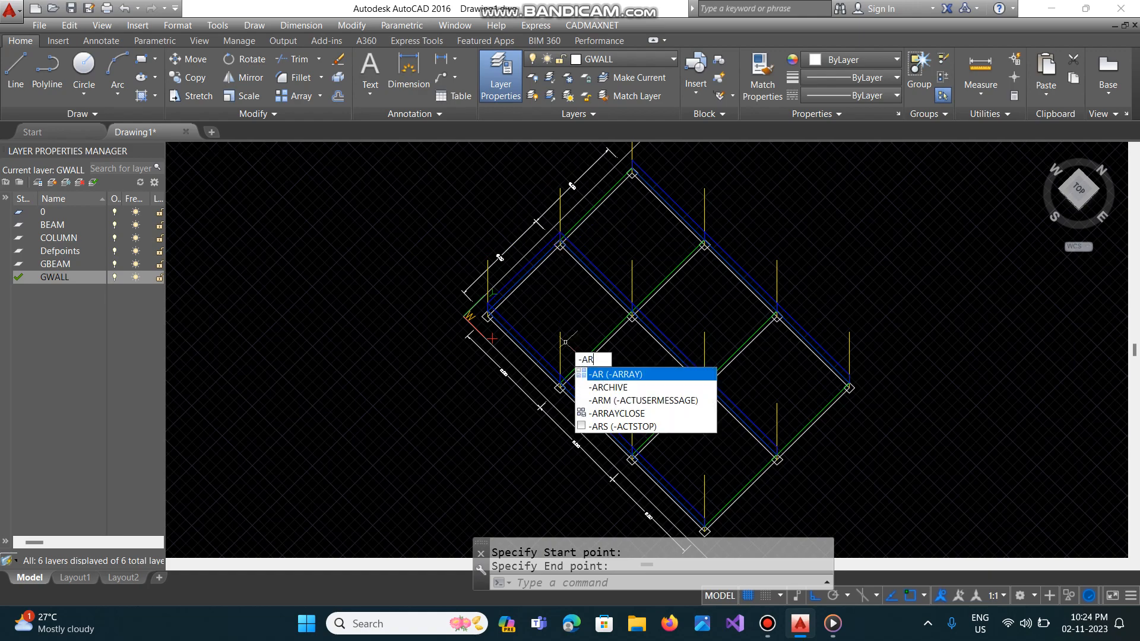
key("Return")
type("L")
key("Return")
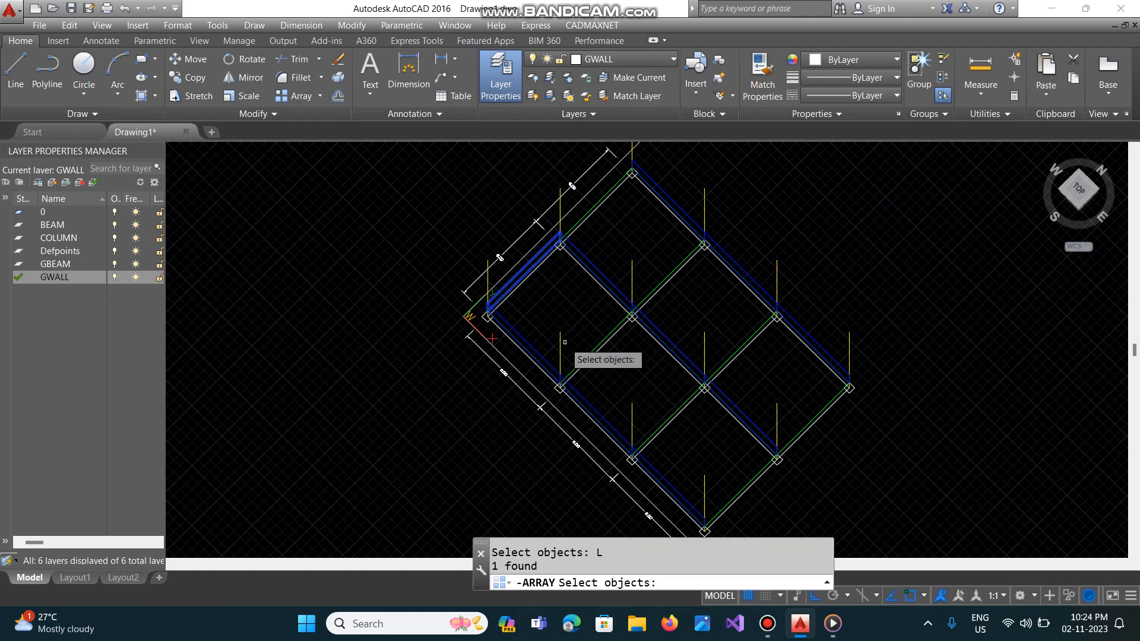
key("Return")
key("Return")
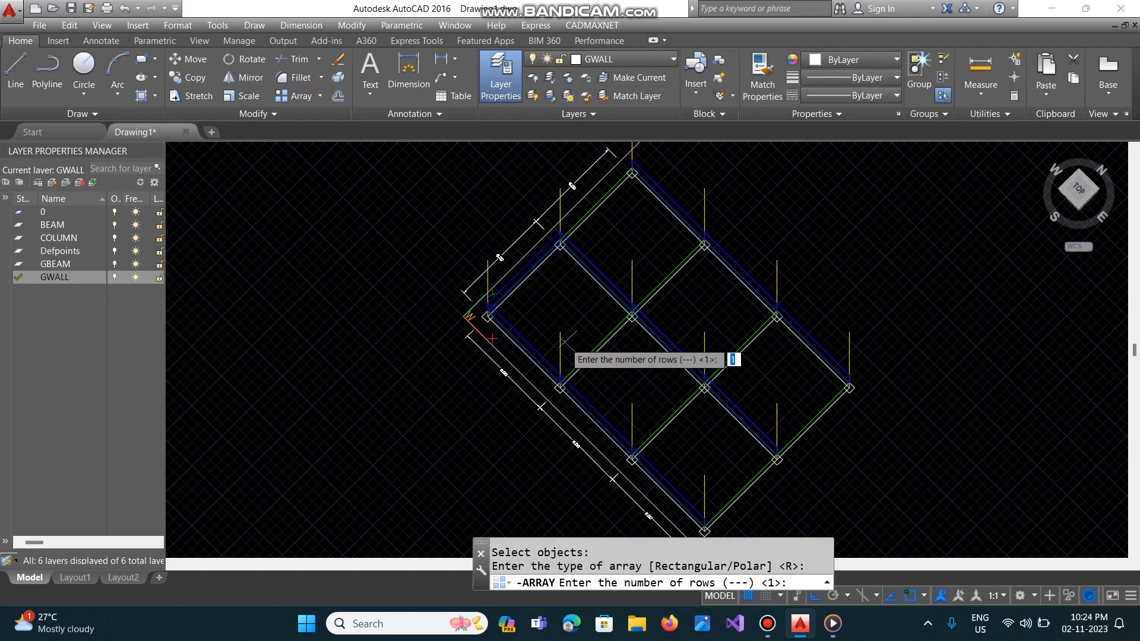
type("2")
key("Return")
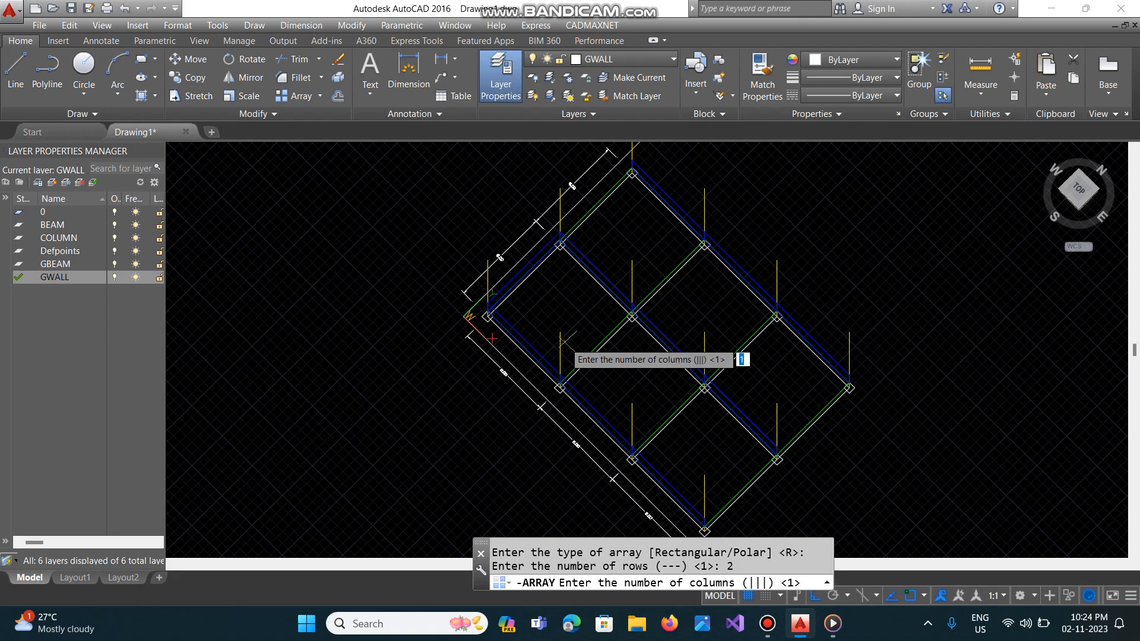
type("4")
key("Return")
type("6")
key("Return")
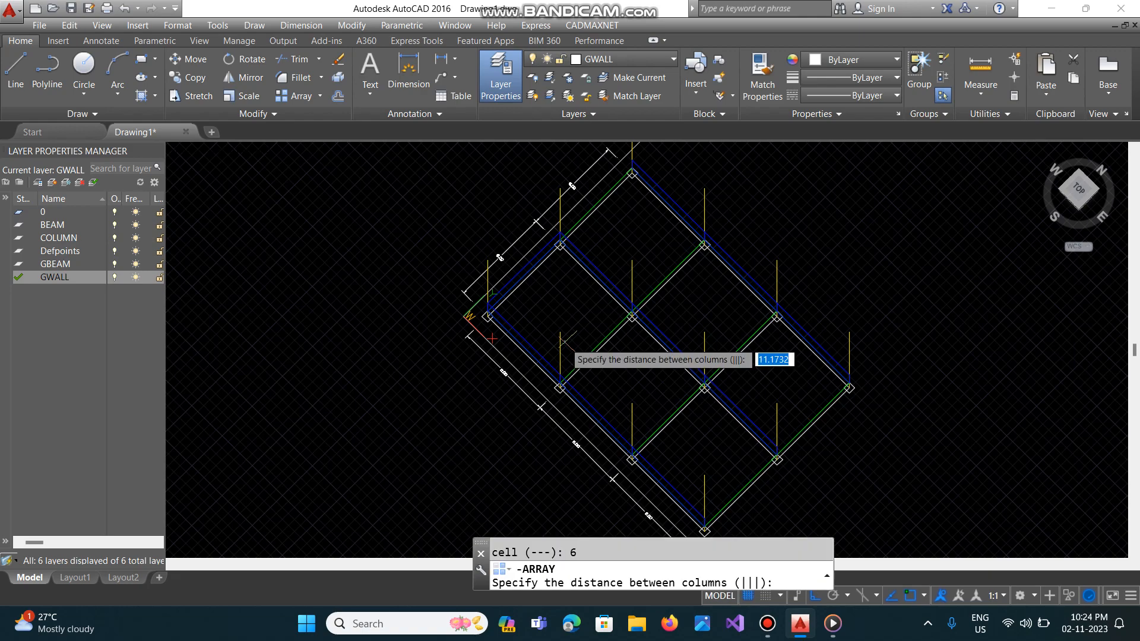
type("6")
key("Return")
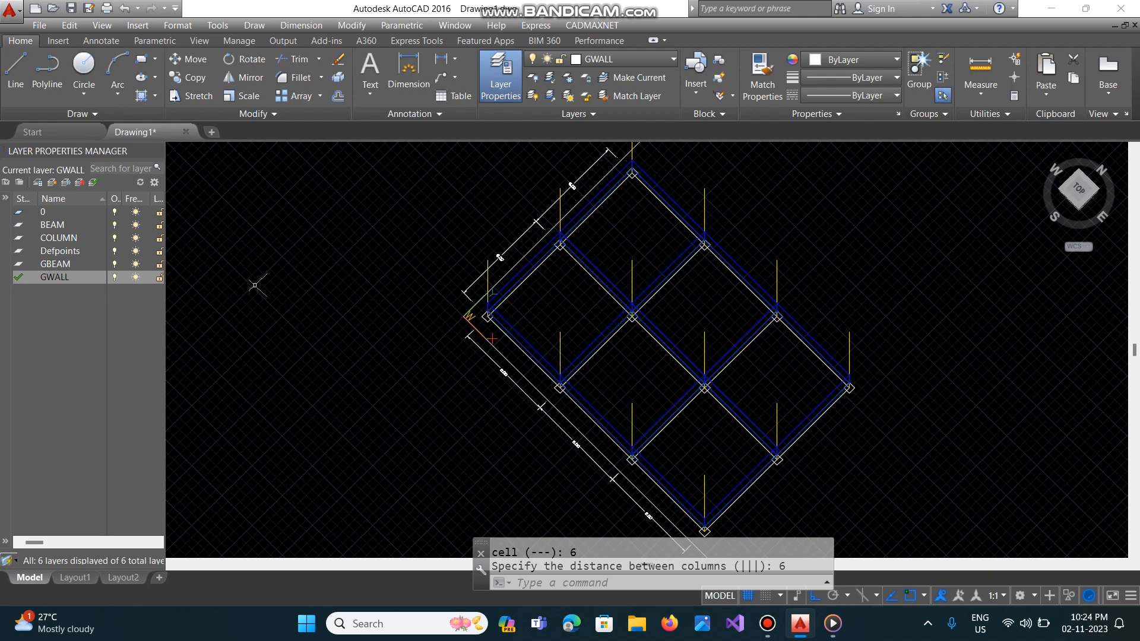
Turn off layers 0, COLUMN and GWALL, and make GBEAM the current layer.
left_click(115, 213)
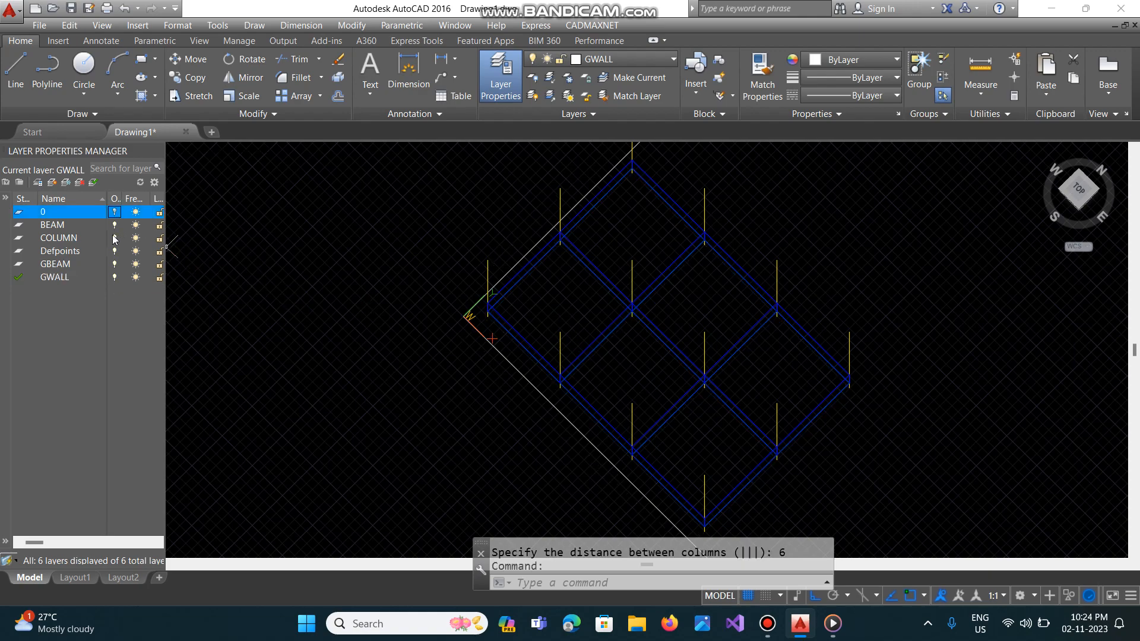
left_click(115, 240)
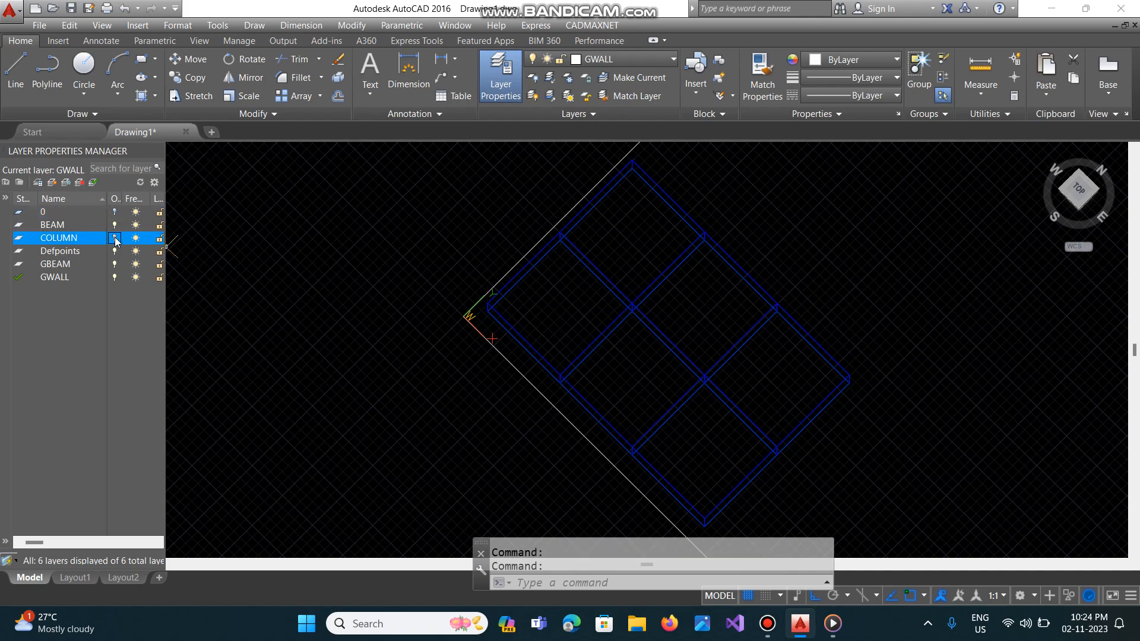
left_click(116, 278)
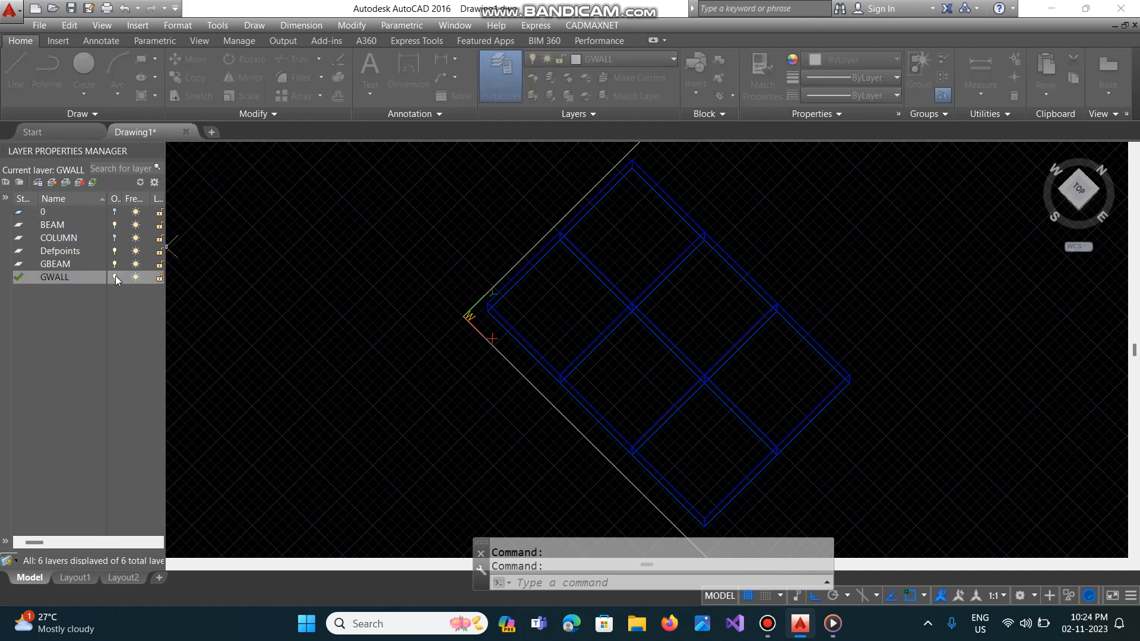
left_click(387, 291)
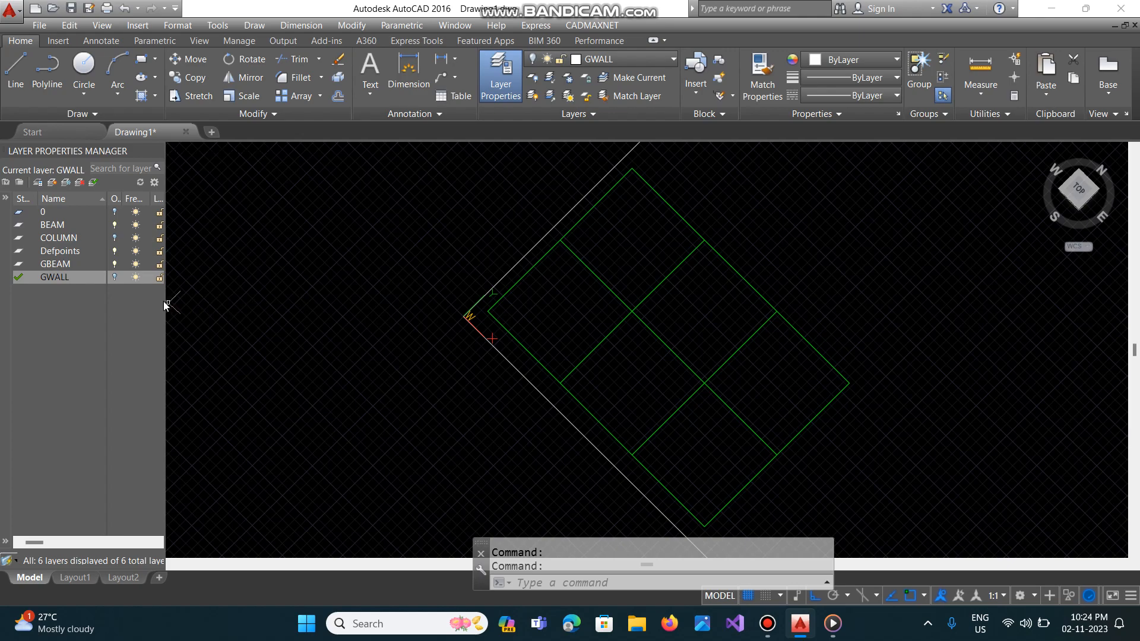
left_click(68, 264)
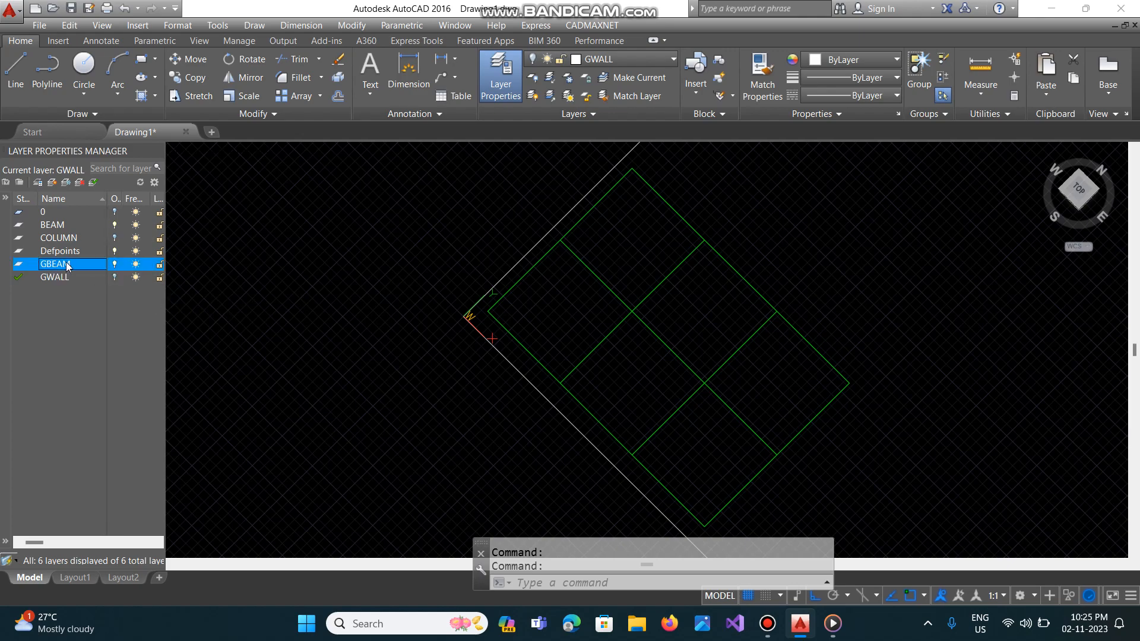
left_click(93, 183)
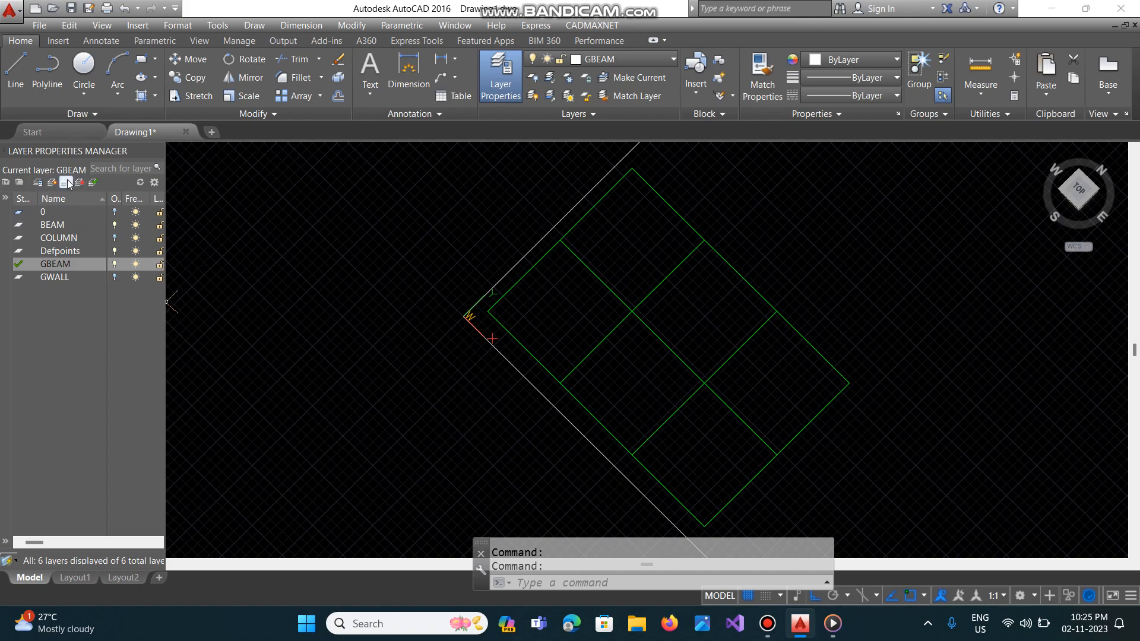
Try to create a new layer named BEAM.
left_click(67, 183)
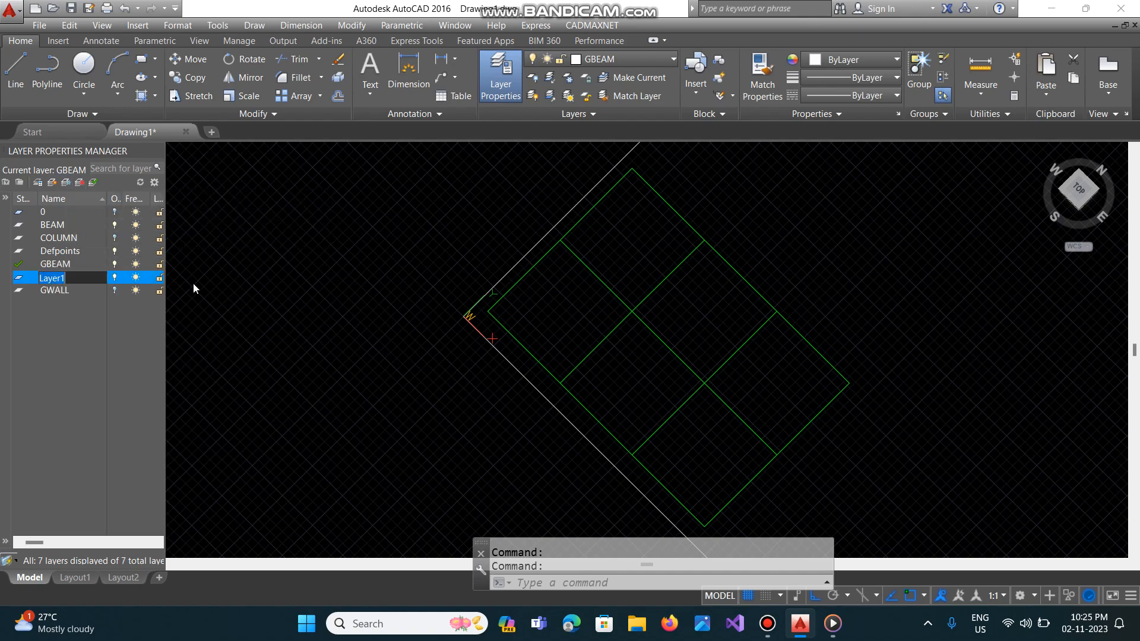
type("BEAM")
key("Return")
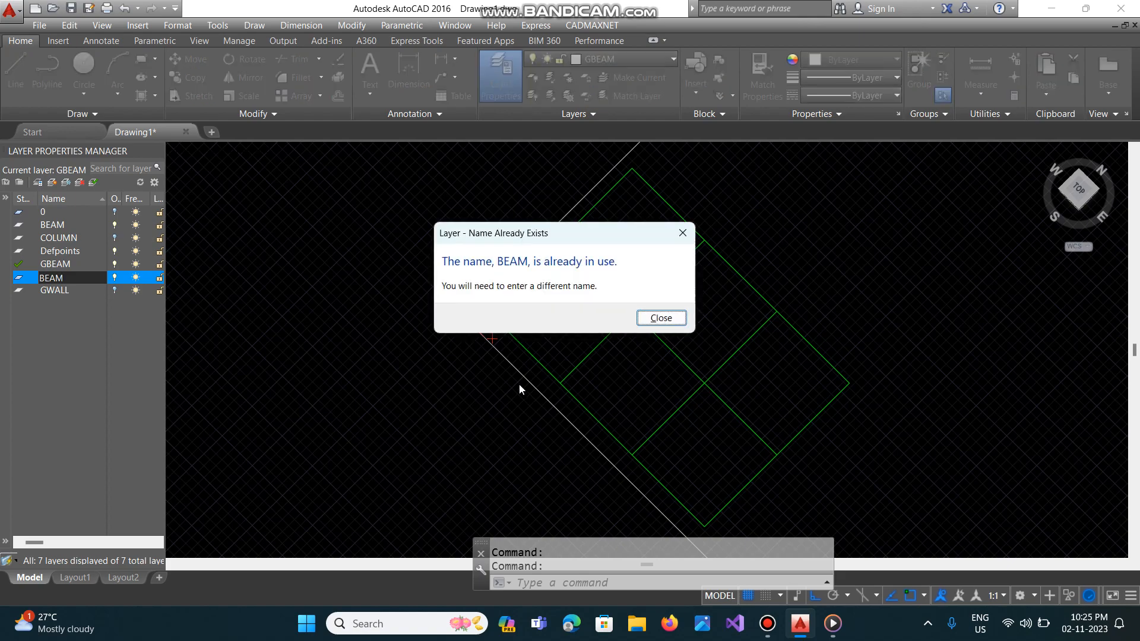
left_click(661, 319)
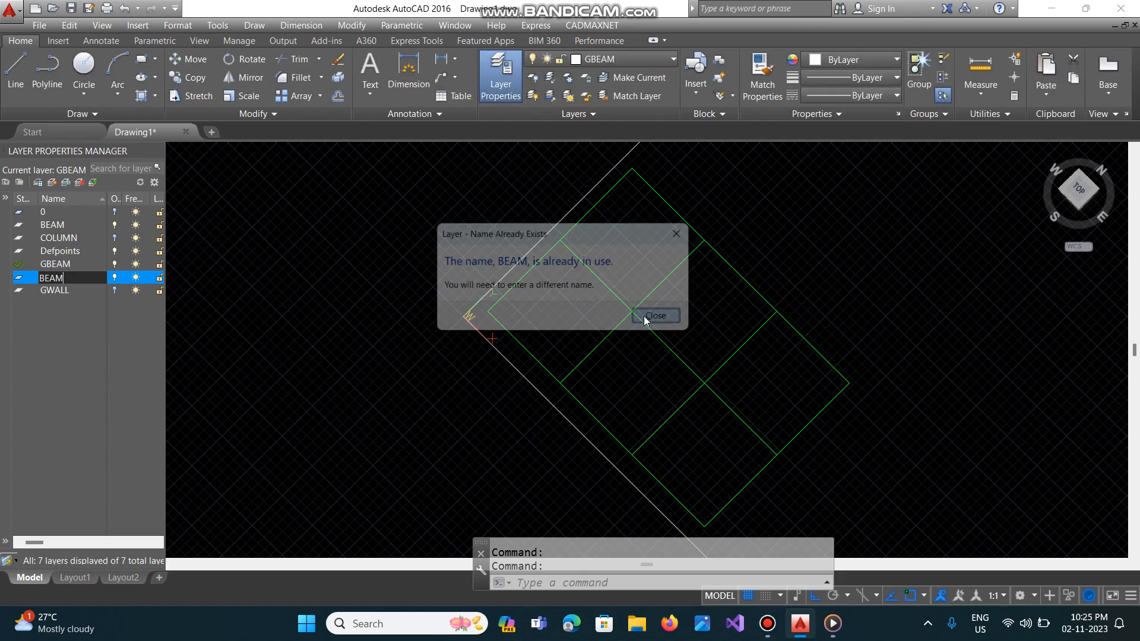
left_click(56, 224)
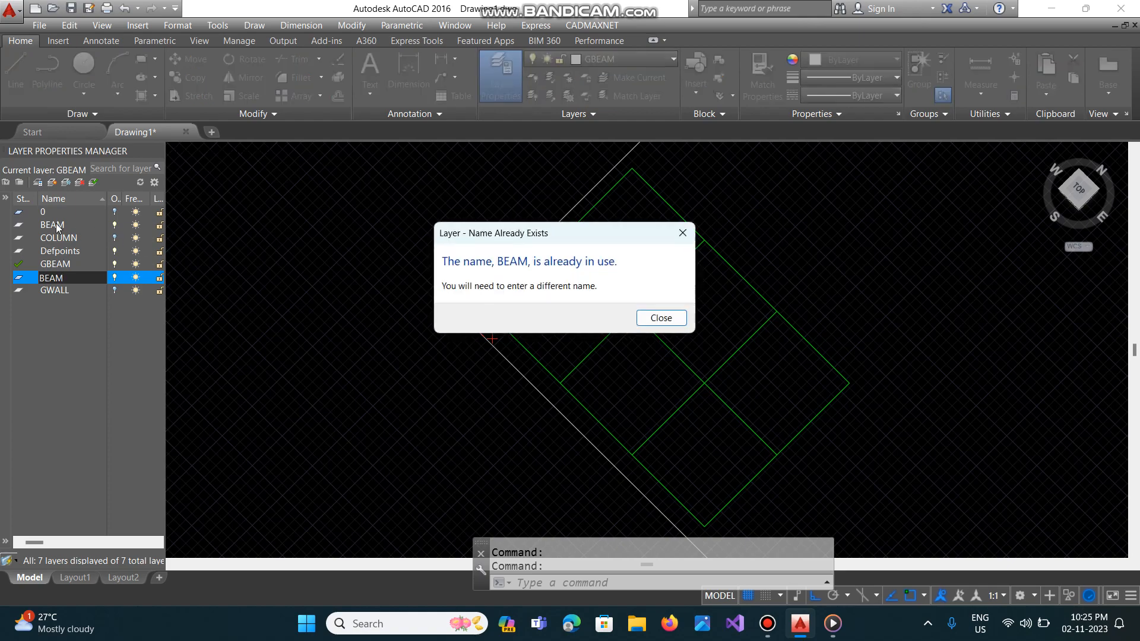
left_click(653, 317)
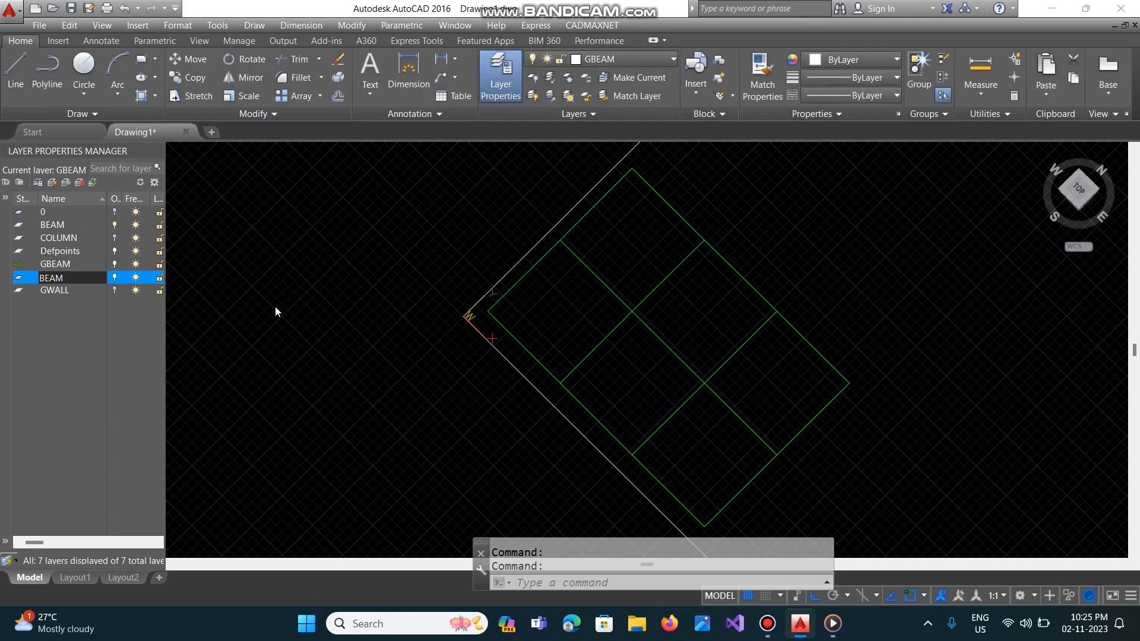
key("BackSpace")
key("BackSpace")
key("BackSpace")
key("Escape")
key("Escape")
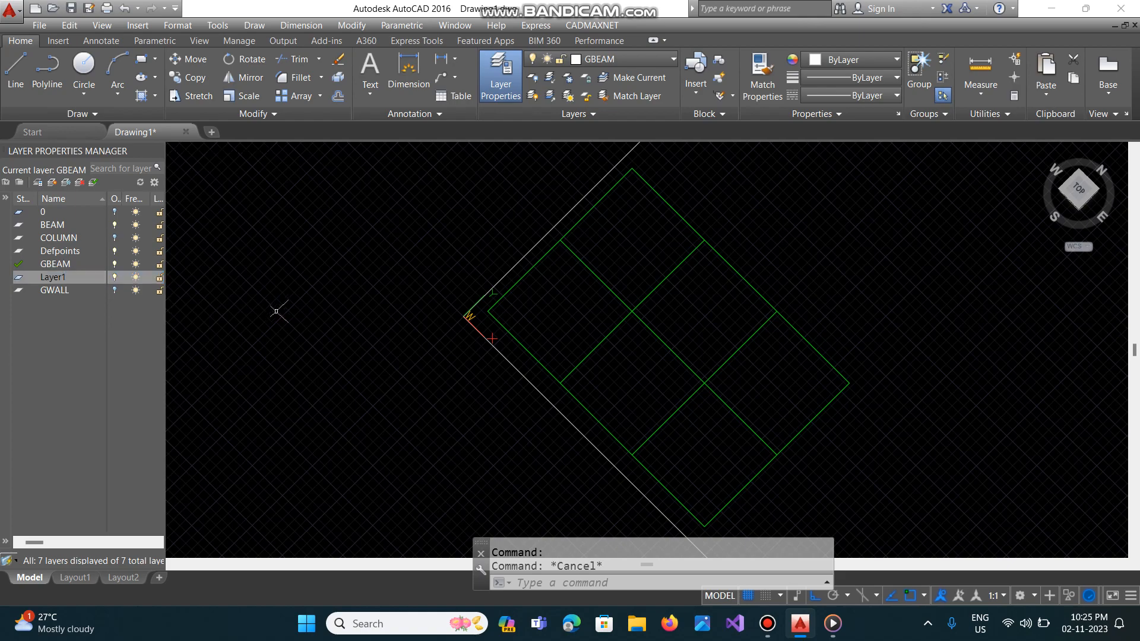
Rename the extra layer Layer1 as XX and delete it.
left_click(89, 279)
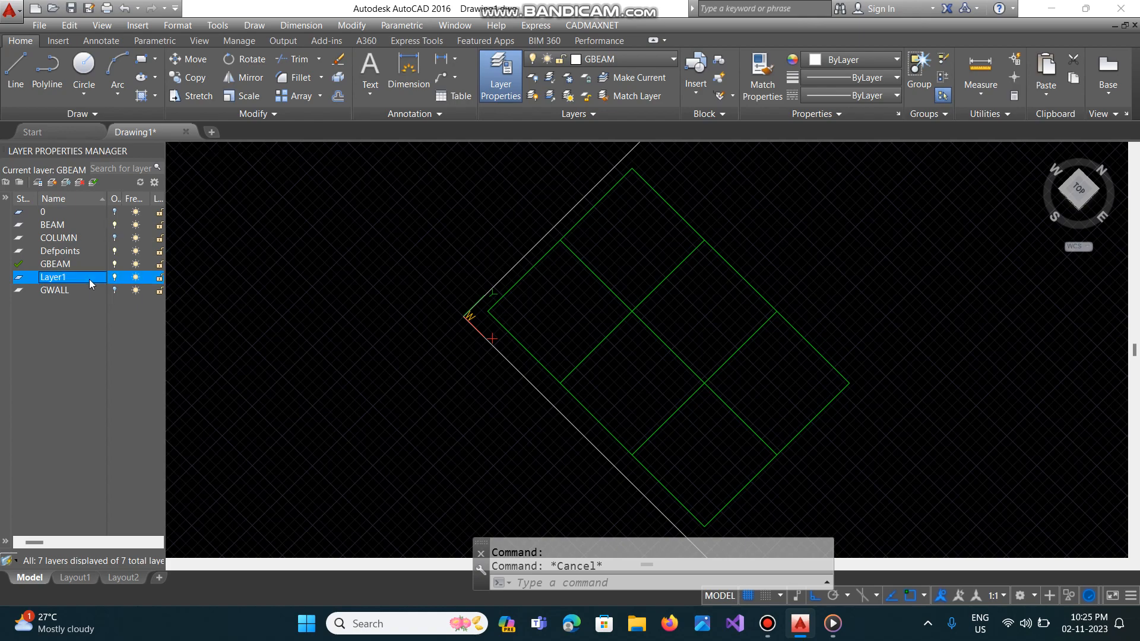
left_click(89, 279)
key("BackSpace")
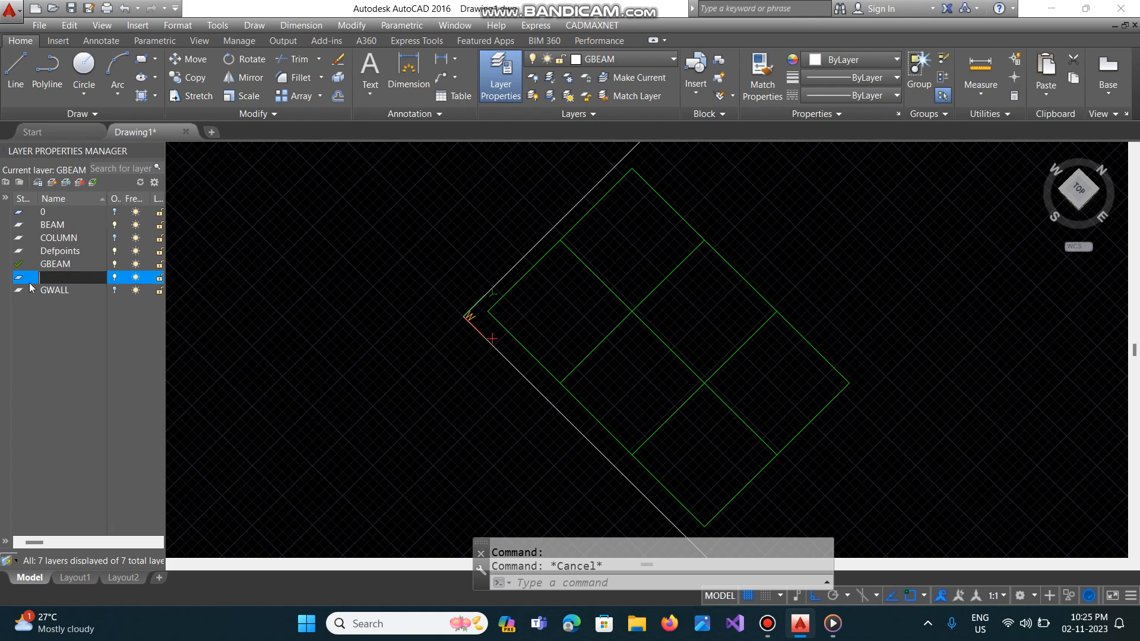
key("Return")
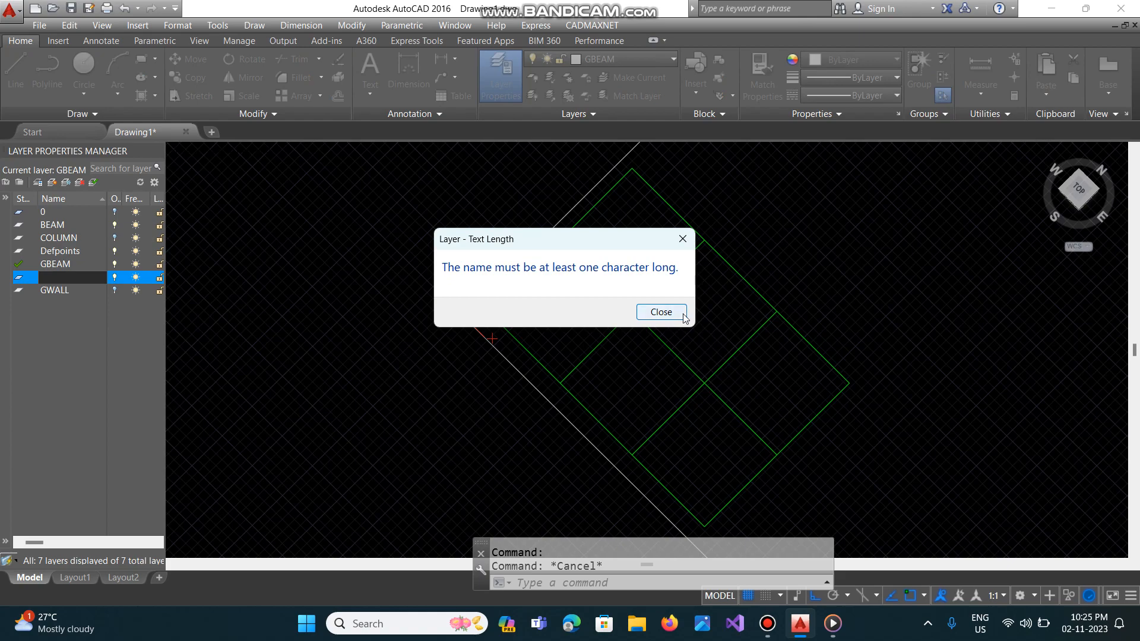
left_click(660, 313)
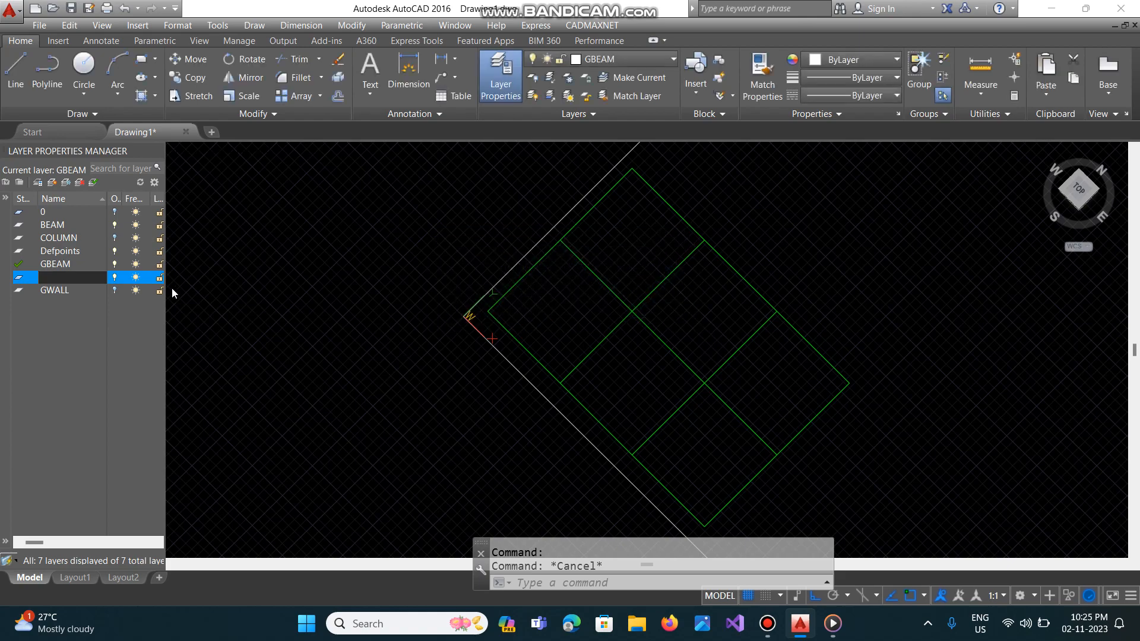
right_click(83, 277)
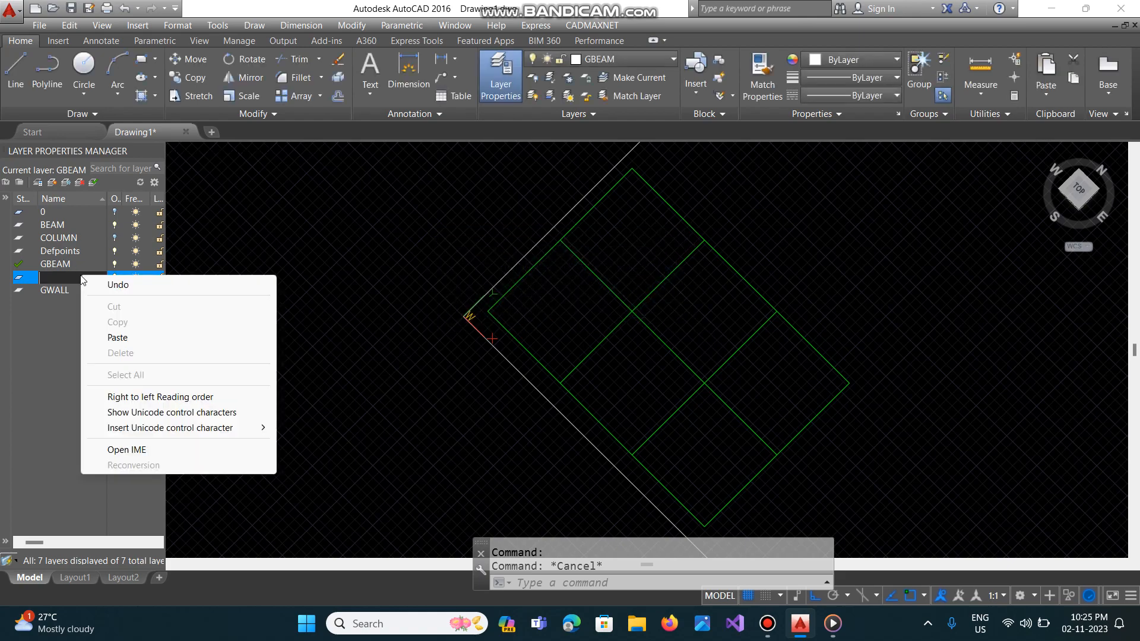
left_click(212, 343)
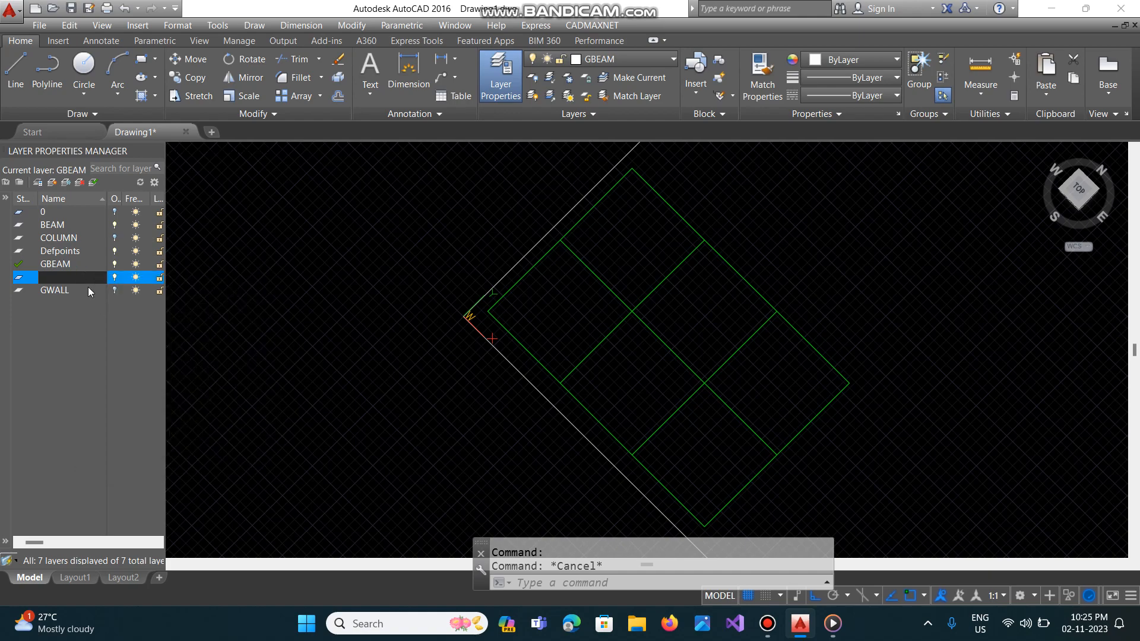
type("XX")
key("Return")
right_click(86, 283)
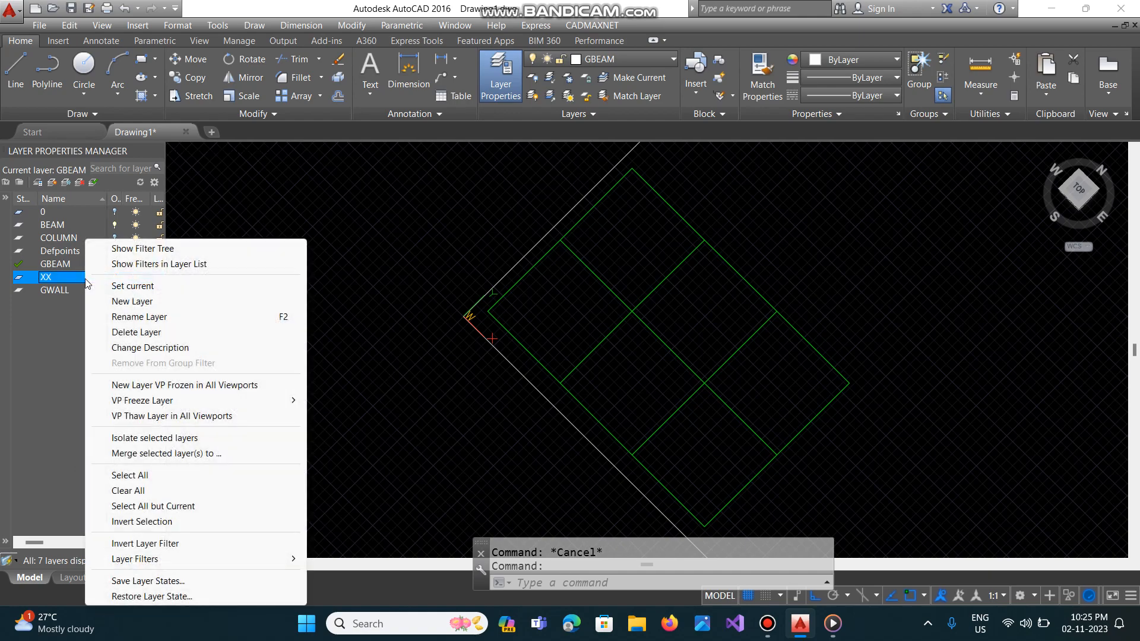
left_click(122, 334)
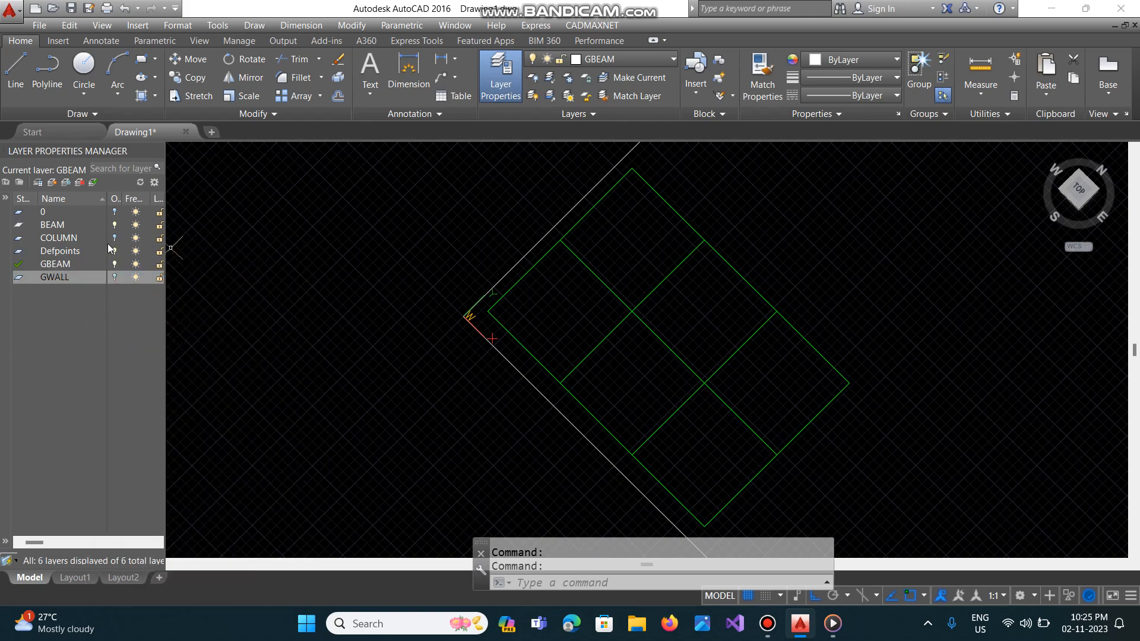
Use the CHANGE command to move the whole grid of ground beams to layer BEAM.
left_click(63, 226)
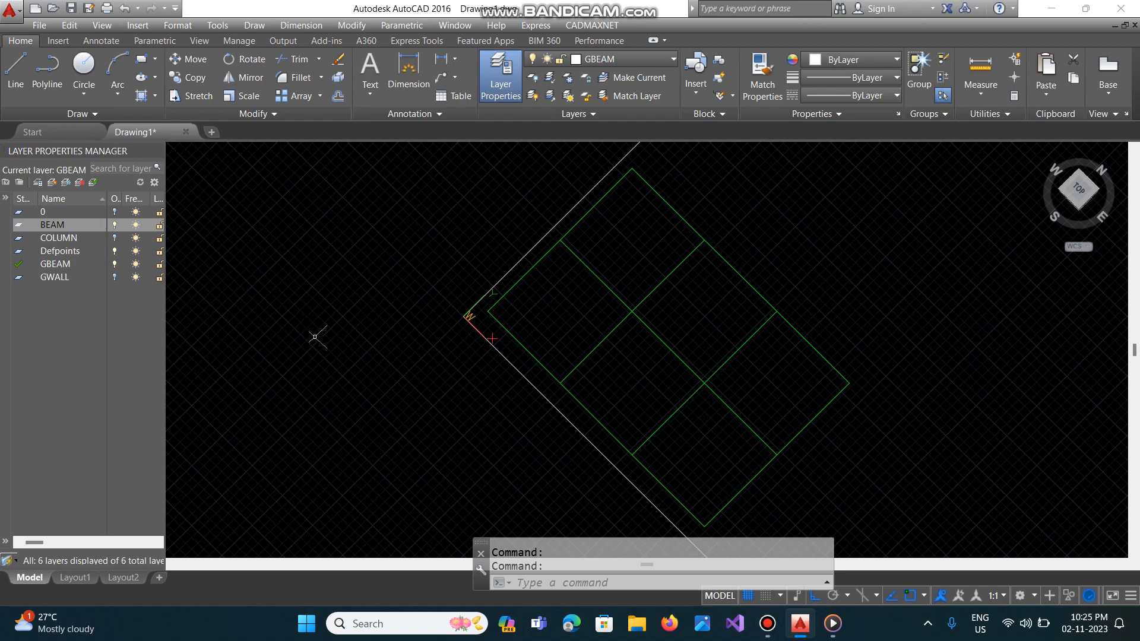
type("-CH")
key("Return")
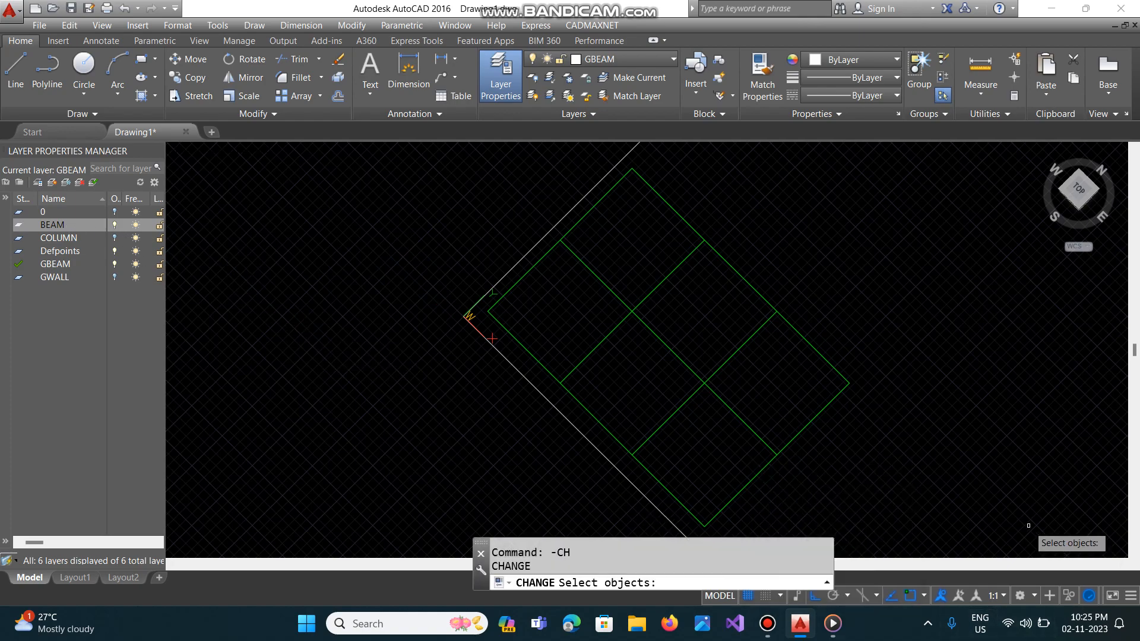
left_click(993, 540)
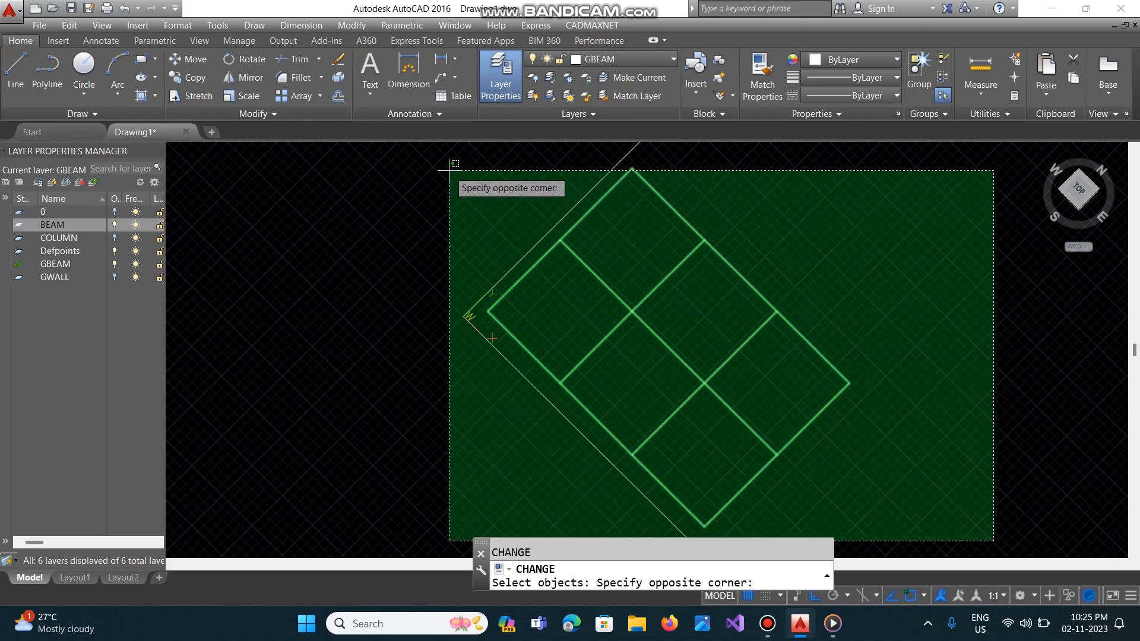
left_click(448, 159)
key("Return")
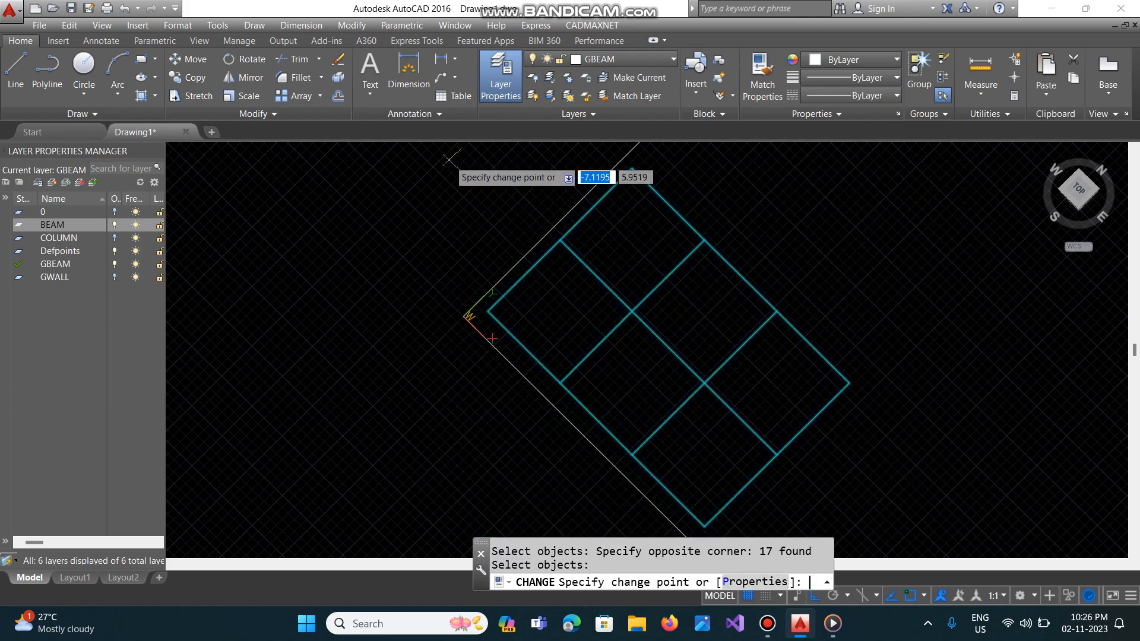
type("p")
key("Return")
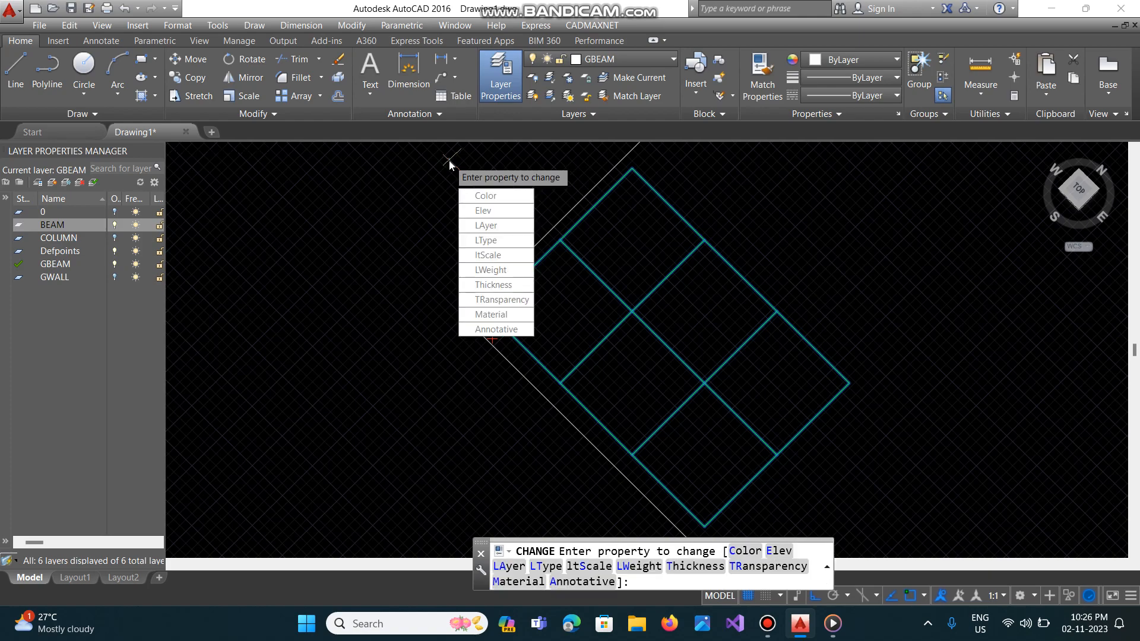
type("LA")
key("Return")
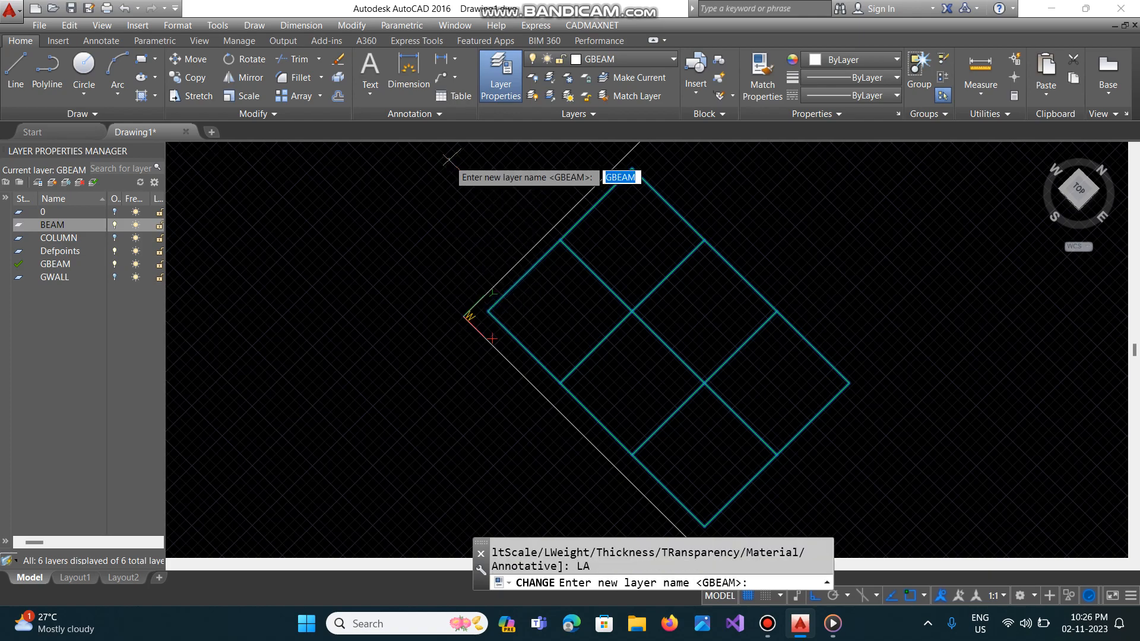
type("BEAM")
key("Return")
key("Return")
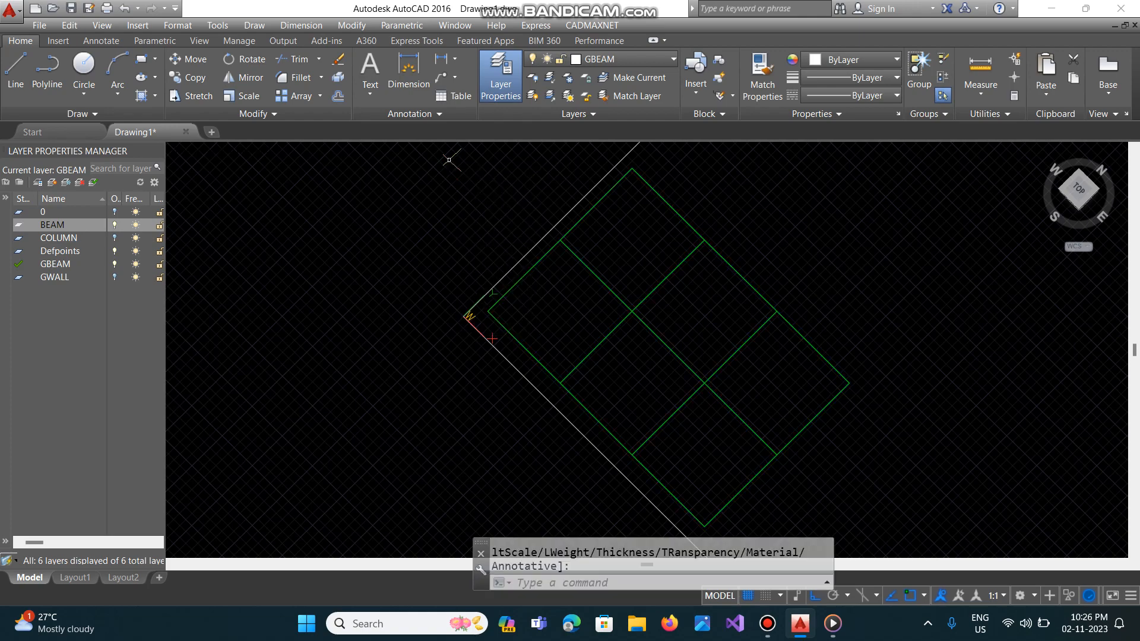
Copy the whole beam grid vertically upward with a relative displacement of 0,0,4.
type("CO")
key("Return")
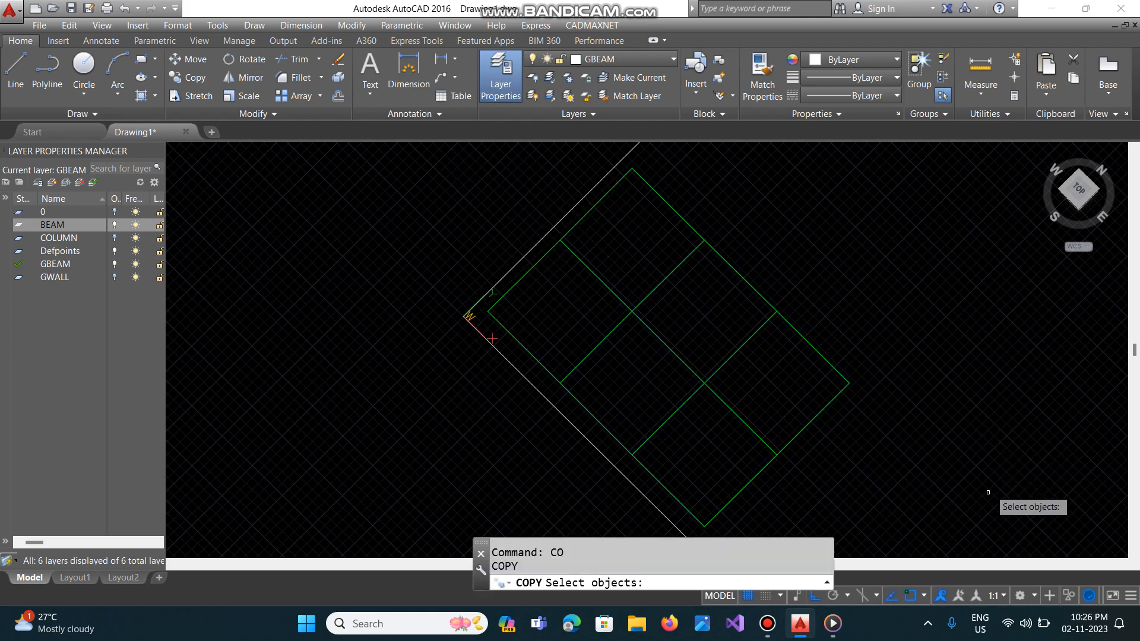
left_click(969, 544)
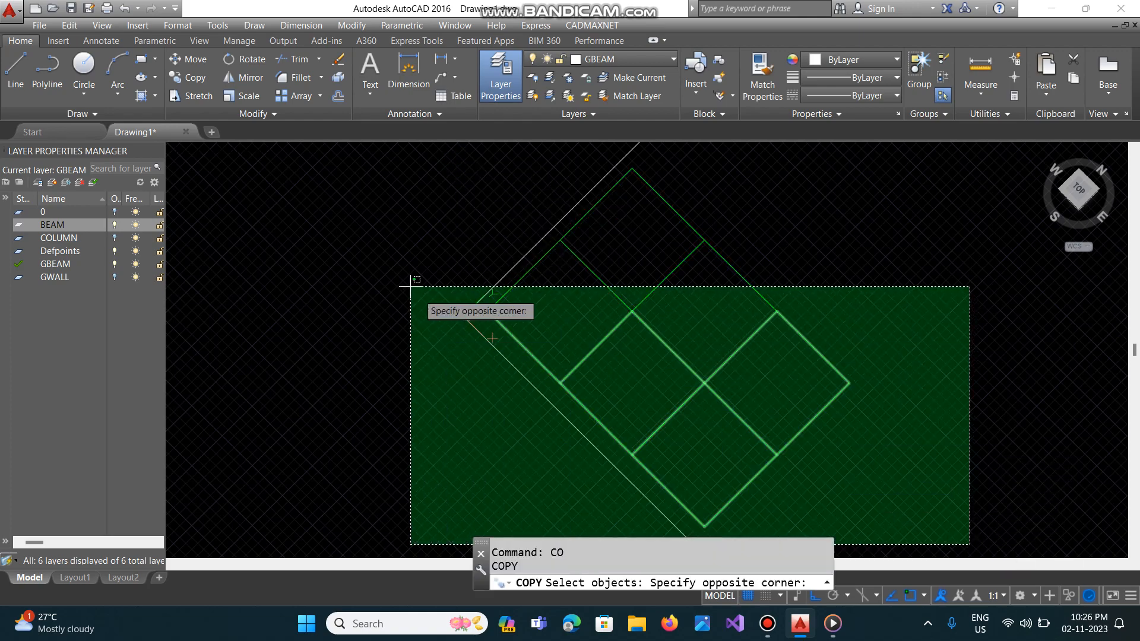
left_click(392, 158)
key("Return")
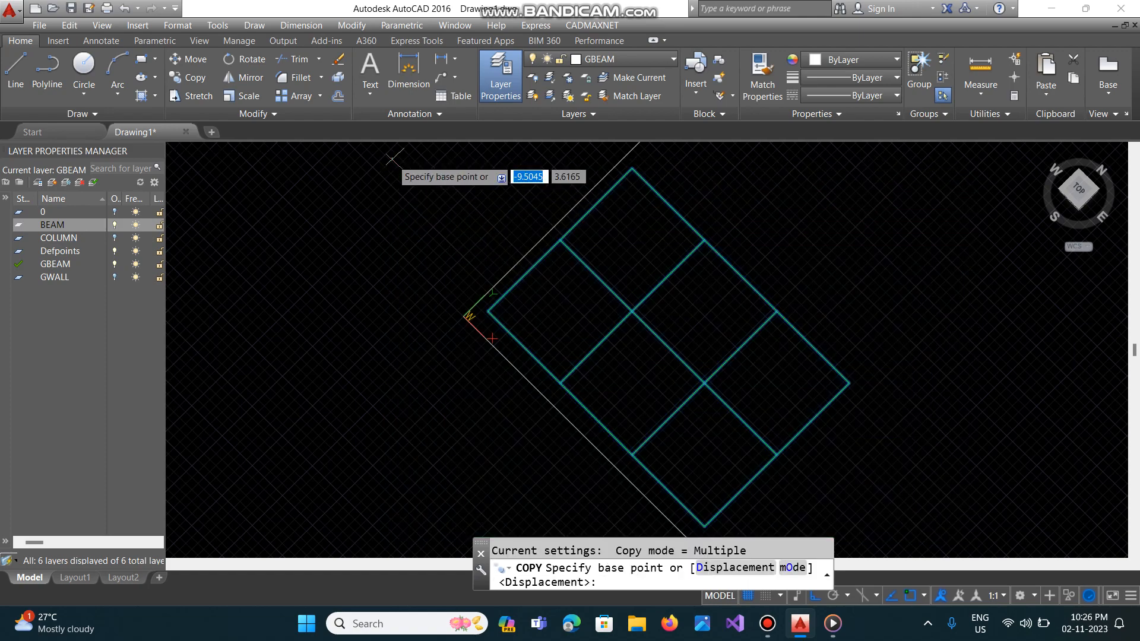
left_click(398, 254)
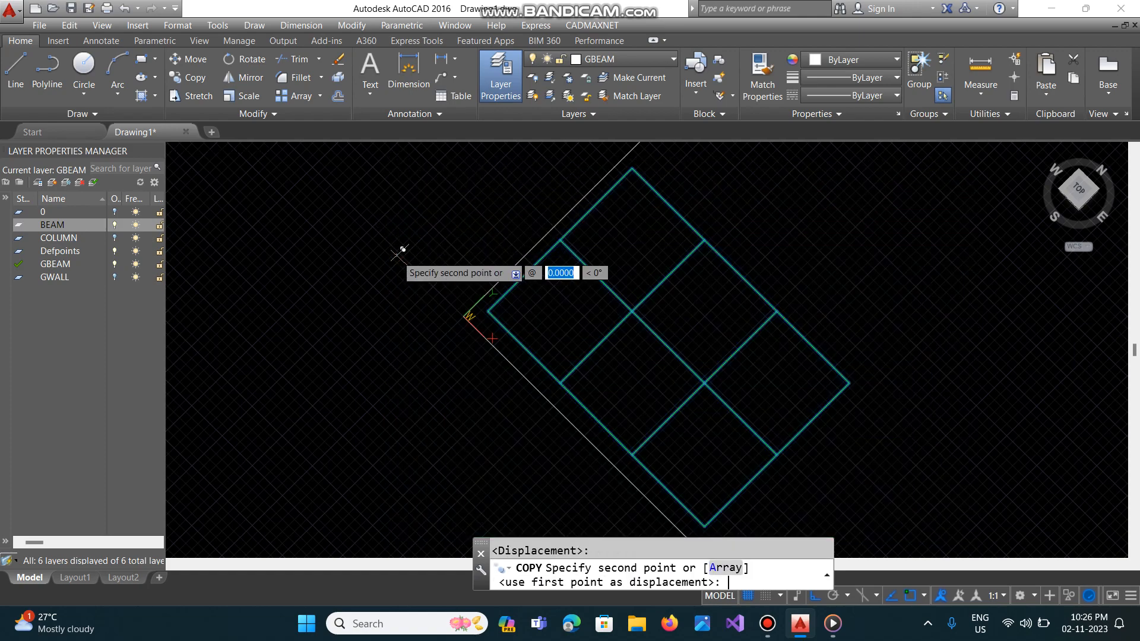
type("0,0,4")
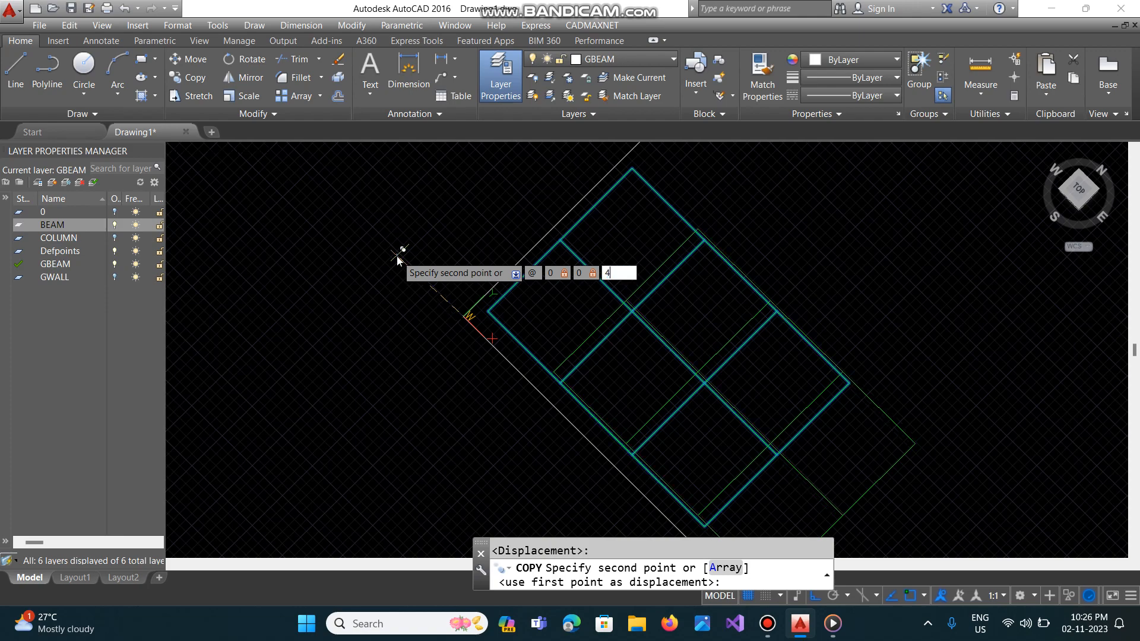
key("Return")
key("Return")
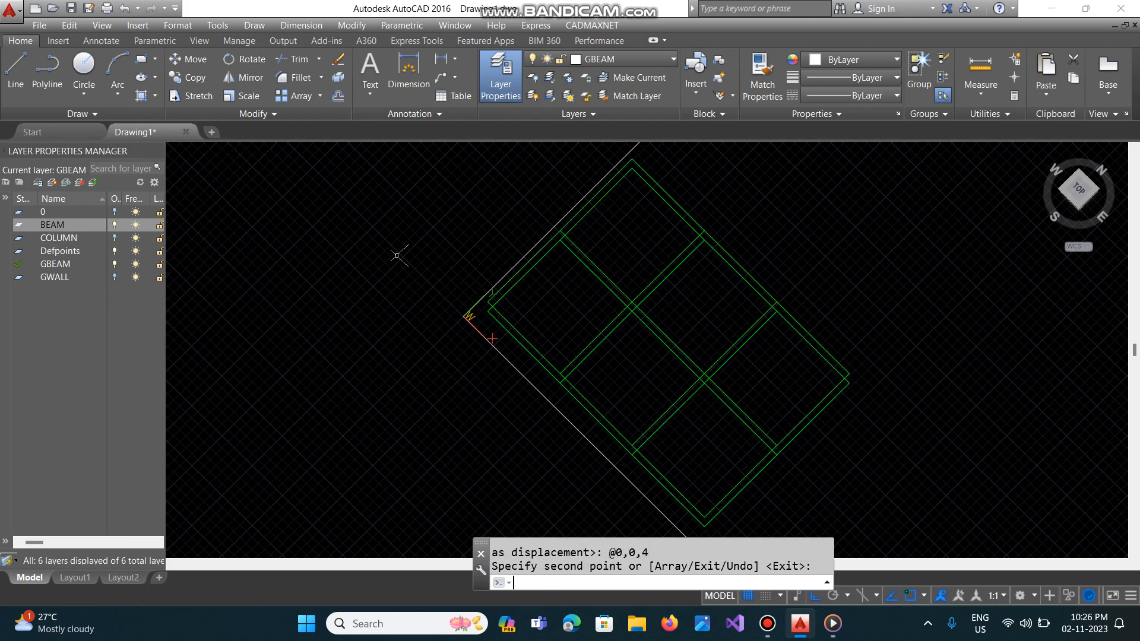
Use the CHANGE command on the previous selection to move the original lower beam grid to layer GBEAM.
type("CH")
key("Return")
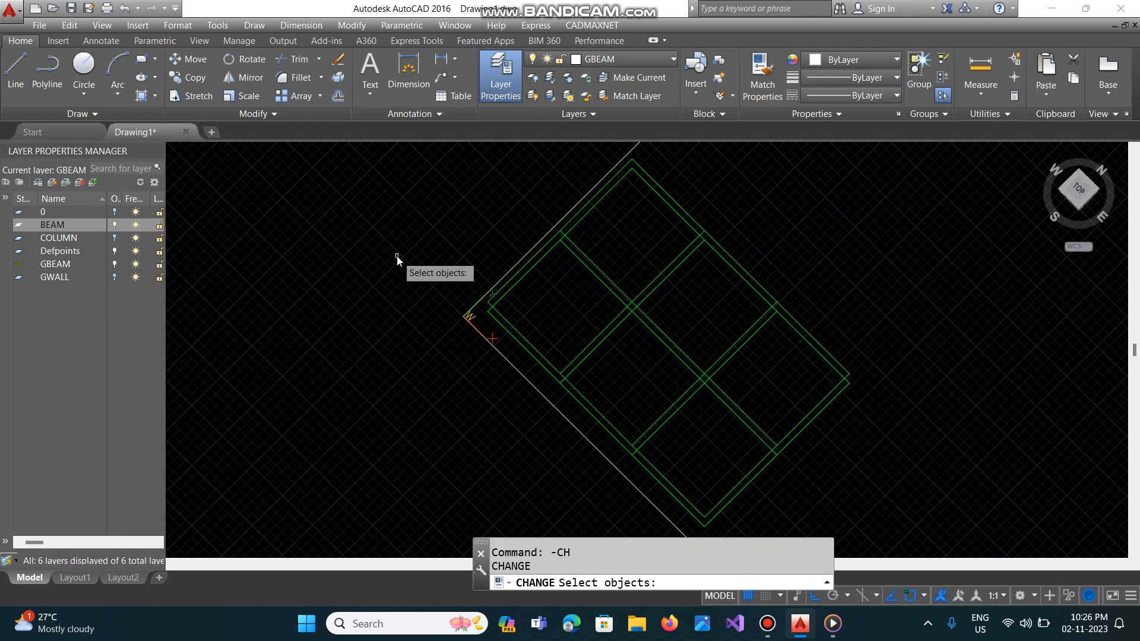
type("P")
key("Return")
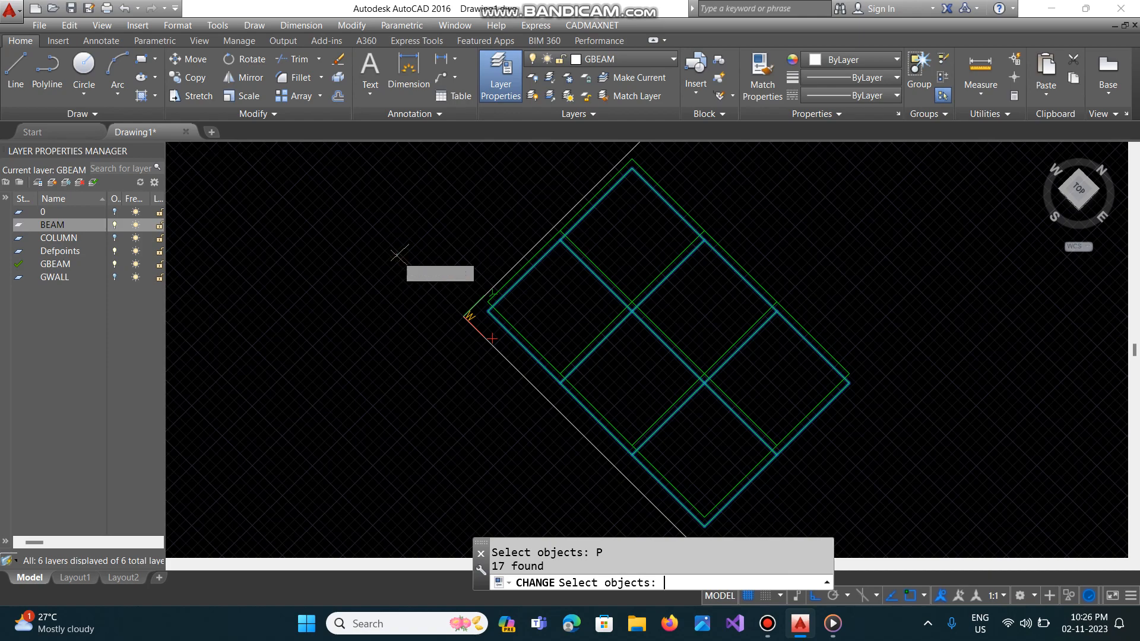
key("Return")
type("P")
key("Return")
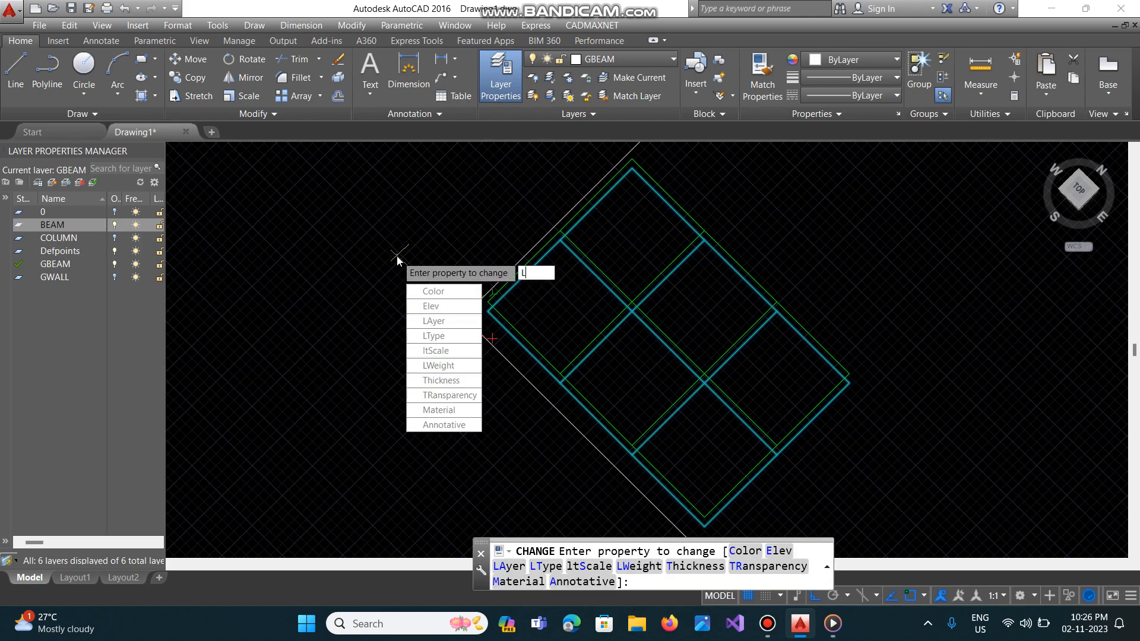
type("LA")
key("Return")
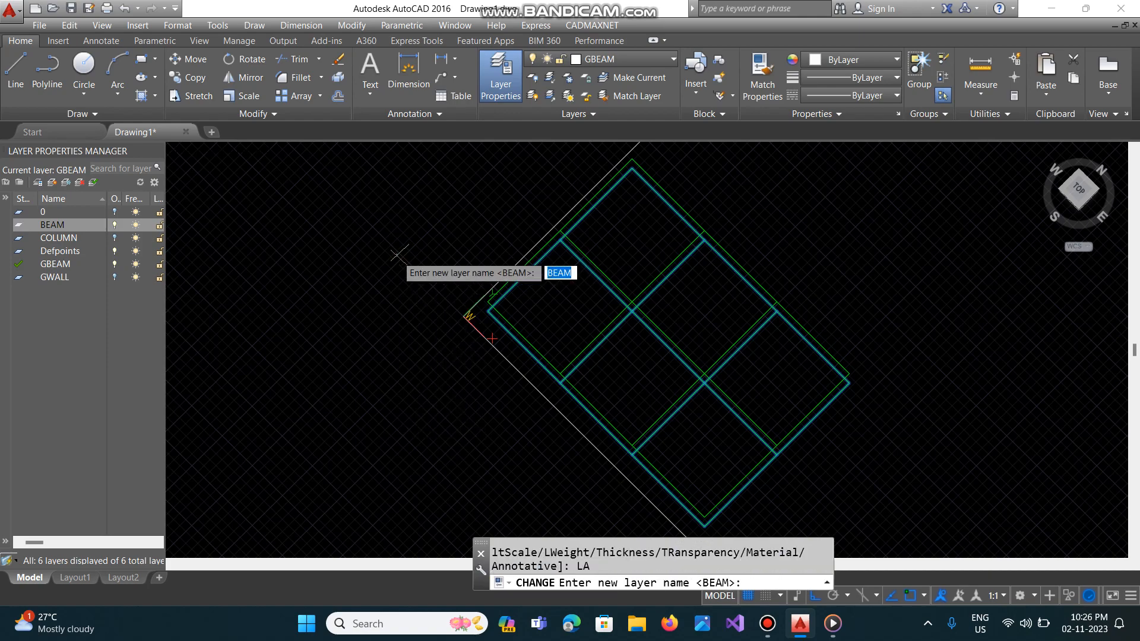
type("GBEAM")
key("Return")
key("Return")
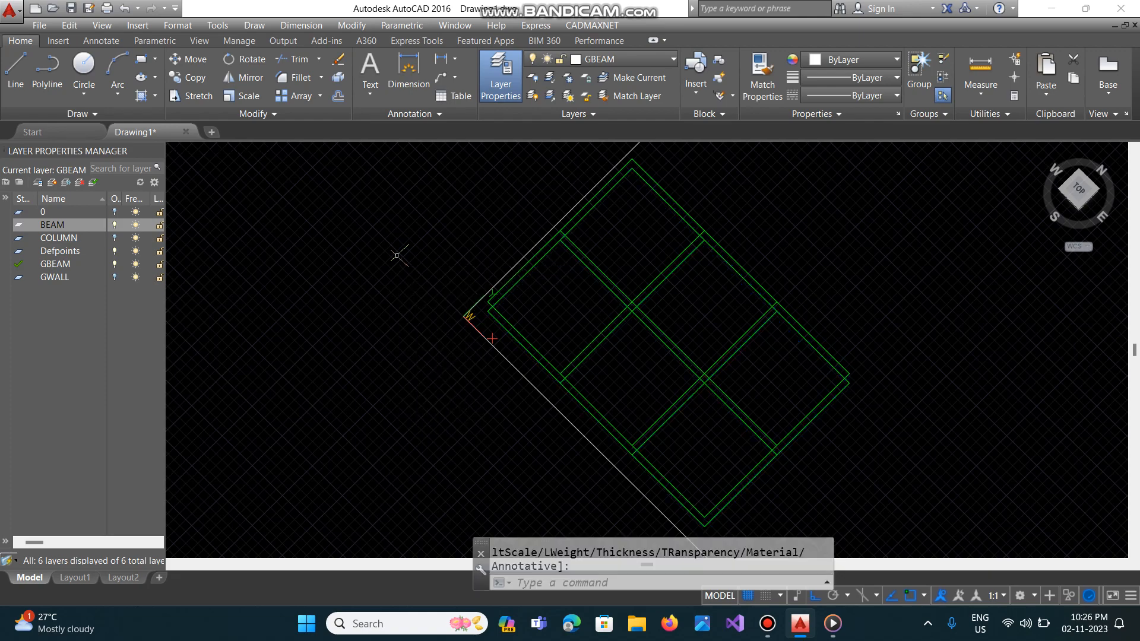
Turn on layer COLUMN, make BEAM the current layer, and turn off layer GBEAM.
left_click(115, 238)
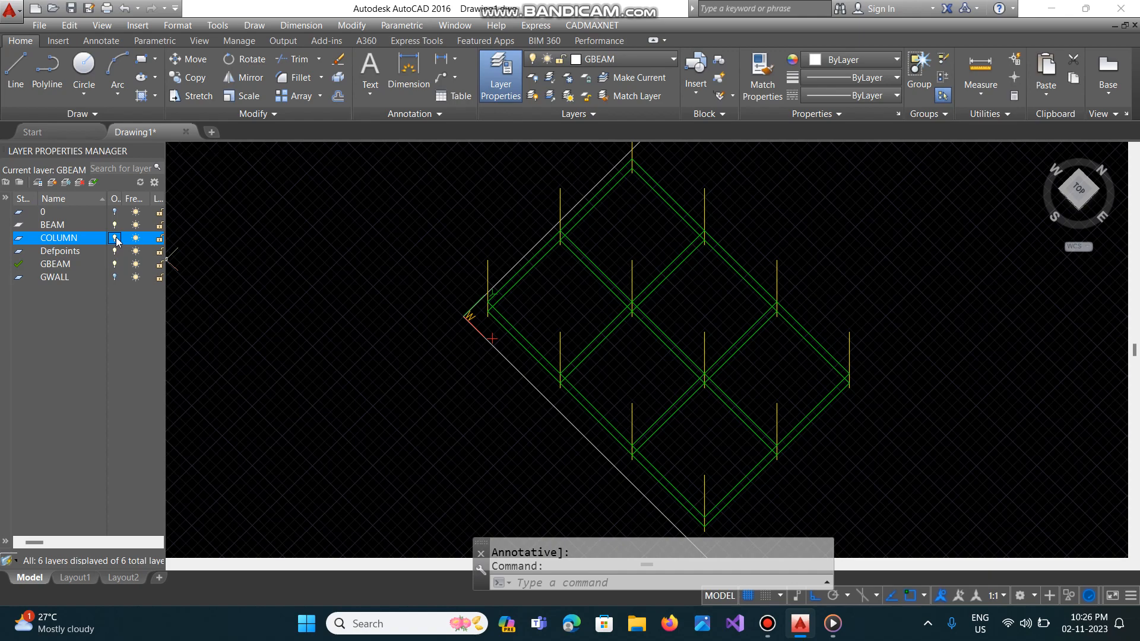
left_click(62, 225)
left_click(94, 183)
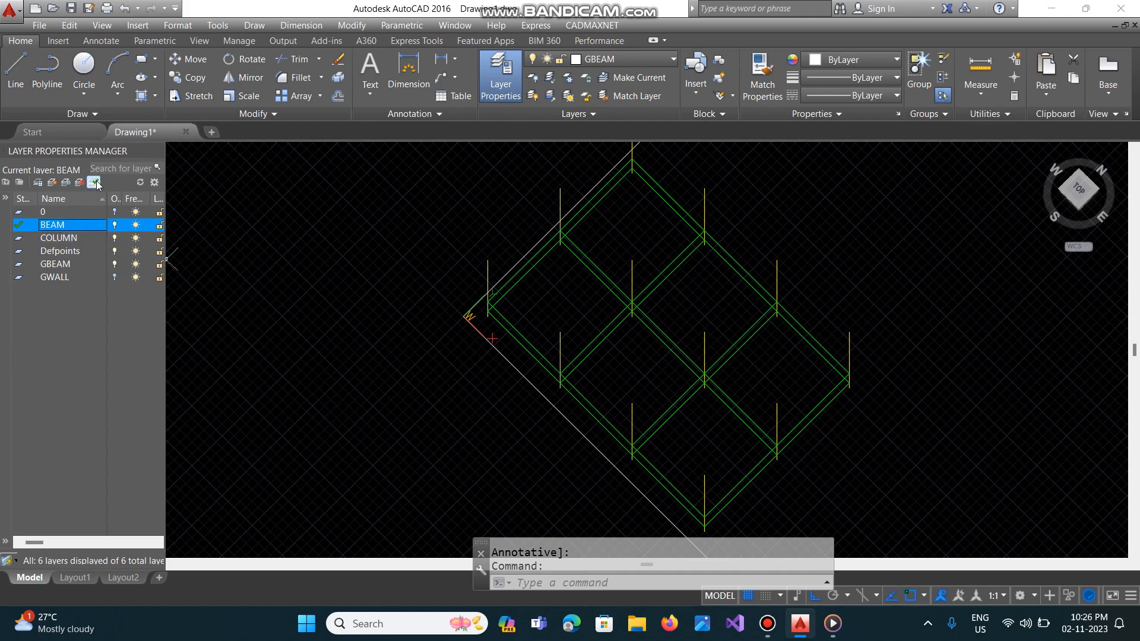
left_click(115, 264)
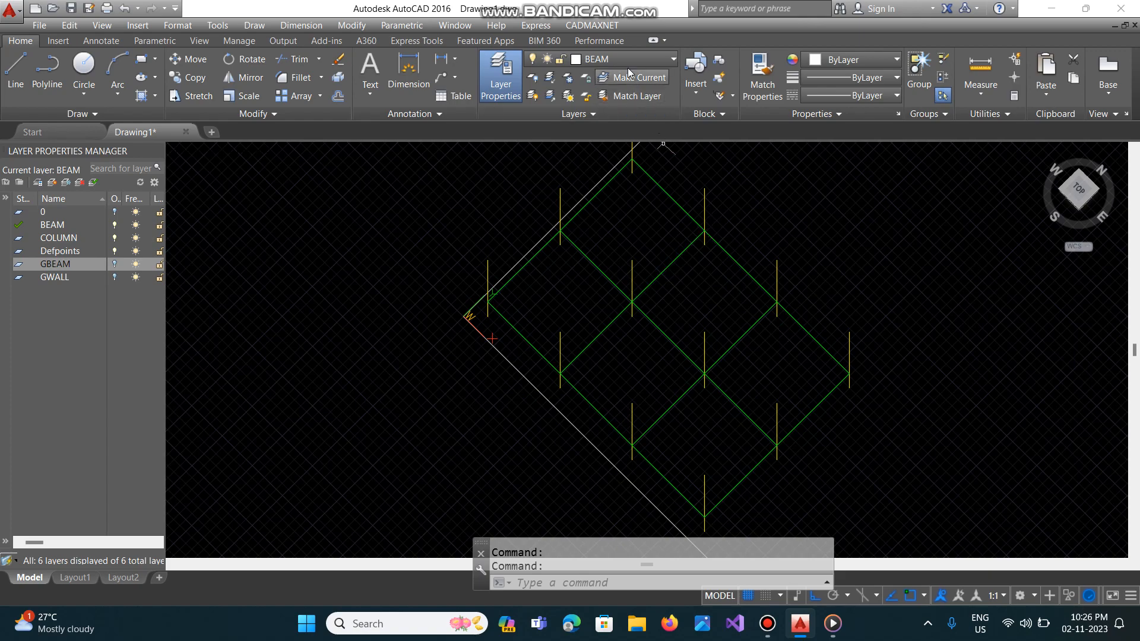
Start the CADMAX SLAB command and set the slab thickness to 120 mm and clear cover to 25 mm.
left_click(616, 25)
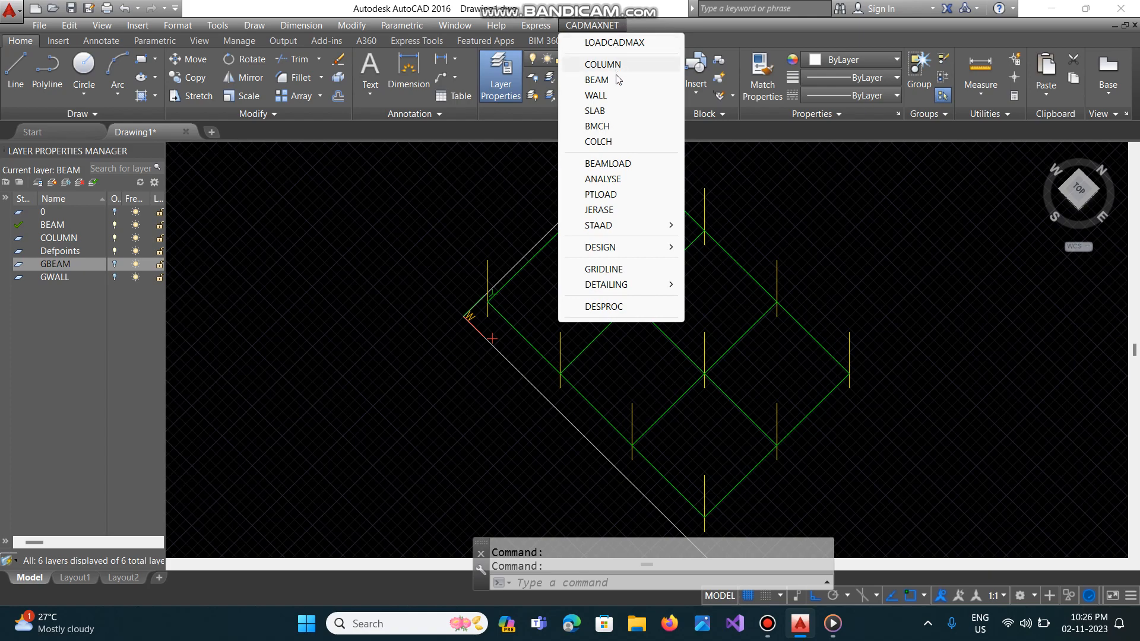
left_click(603, 111)
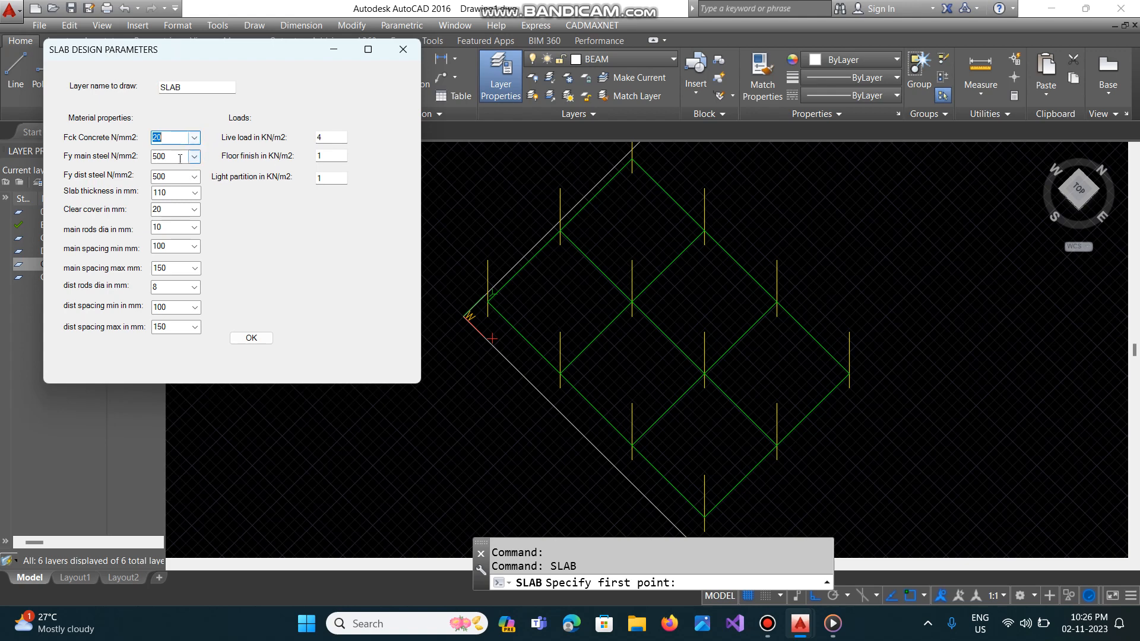
left_click(195, 195)
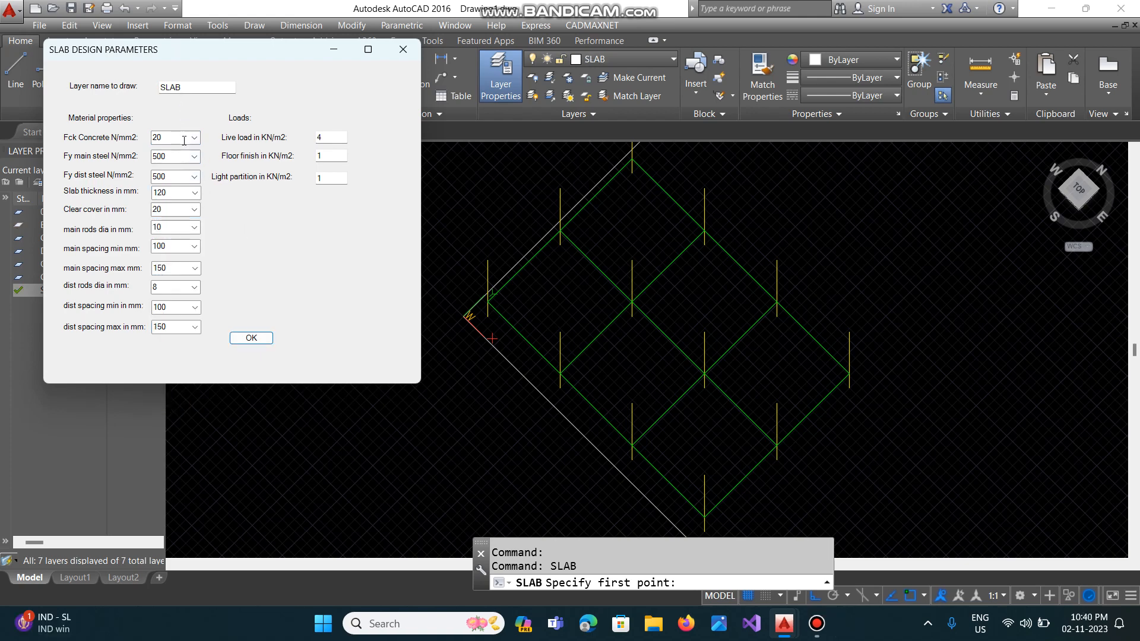
left_click(195, 193)
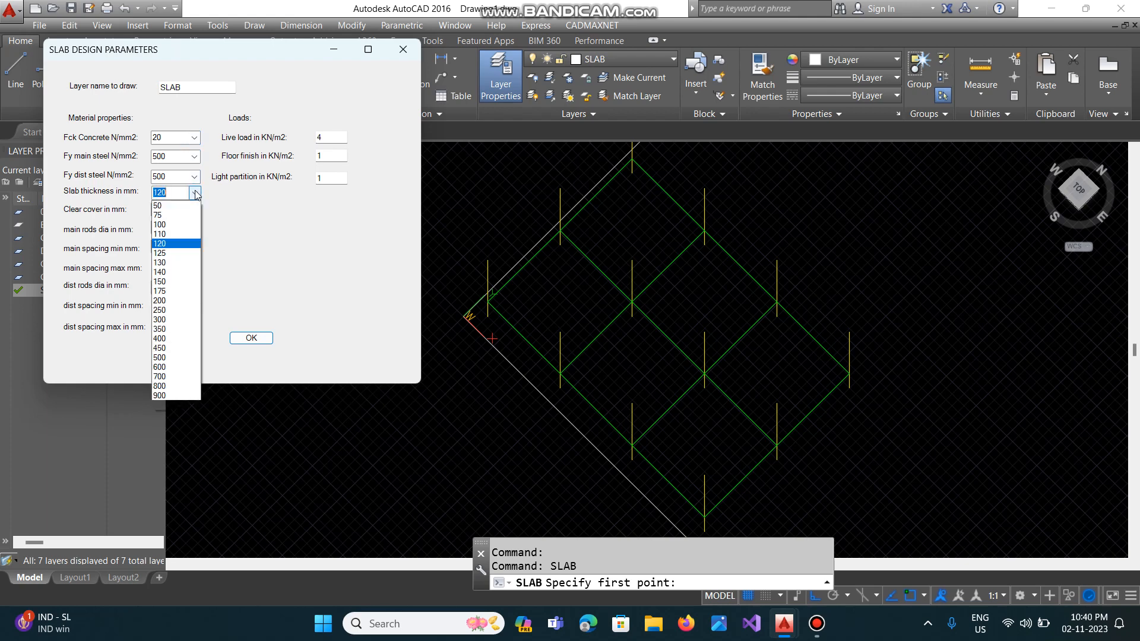
left_click(177, 245)
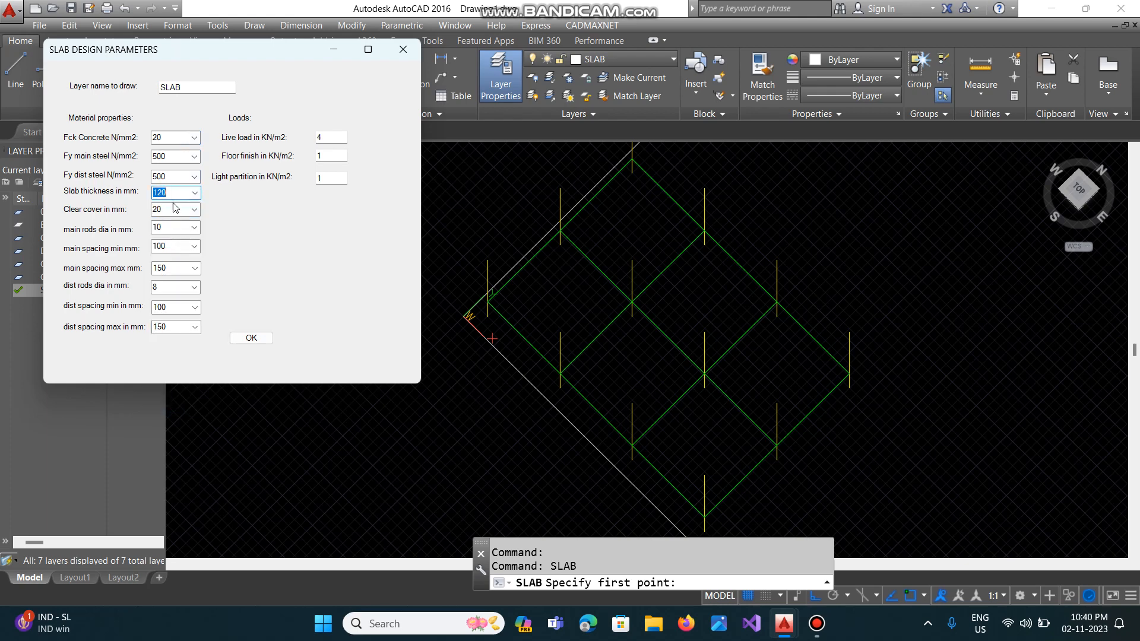
left_click(195, 210)
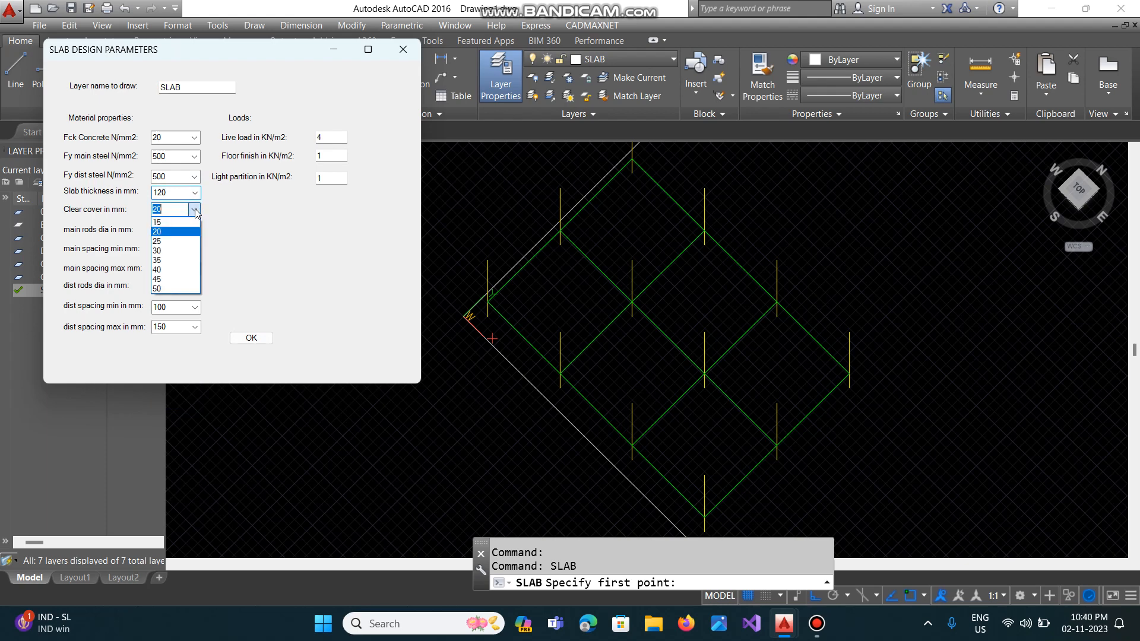
left_click(176, 241)
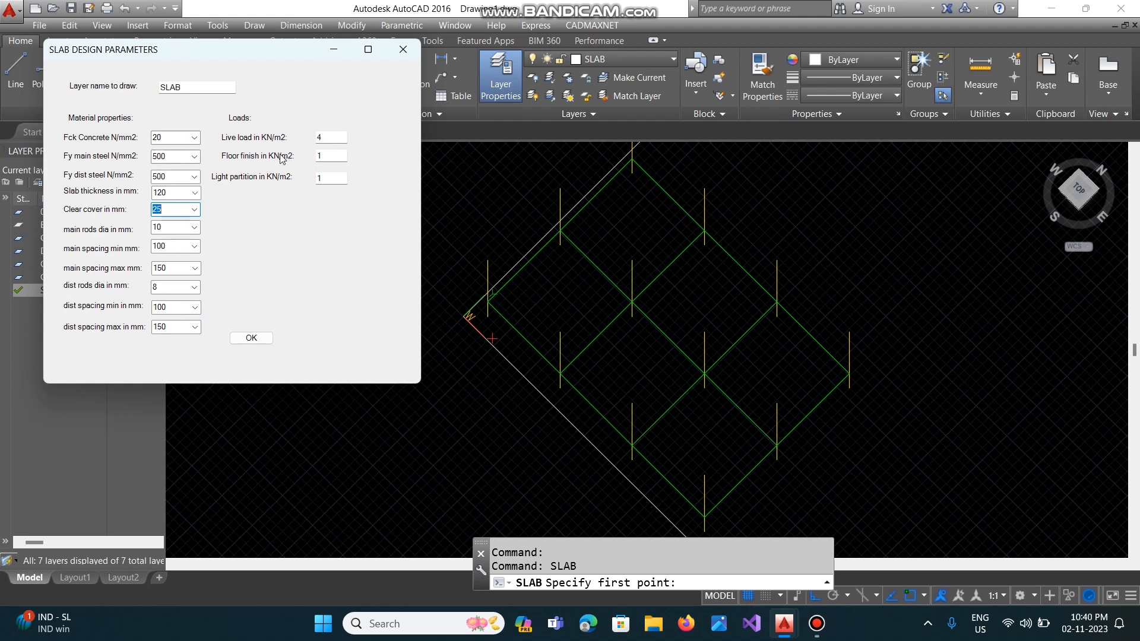
left_click(251, 338)
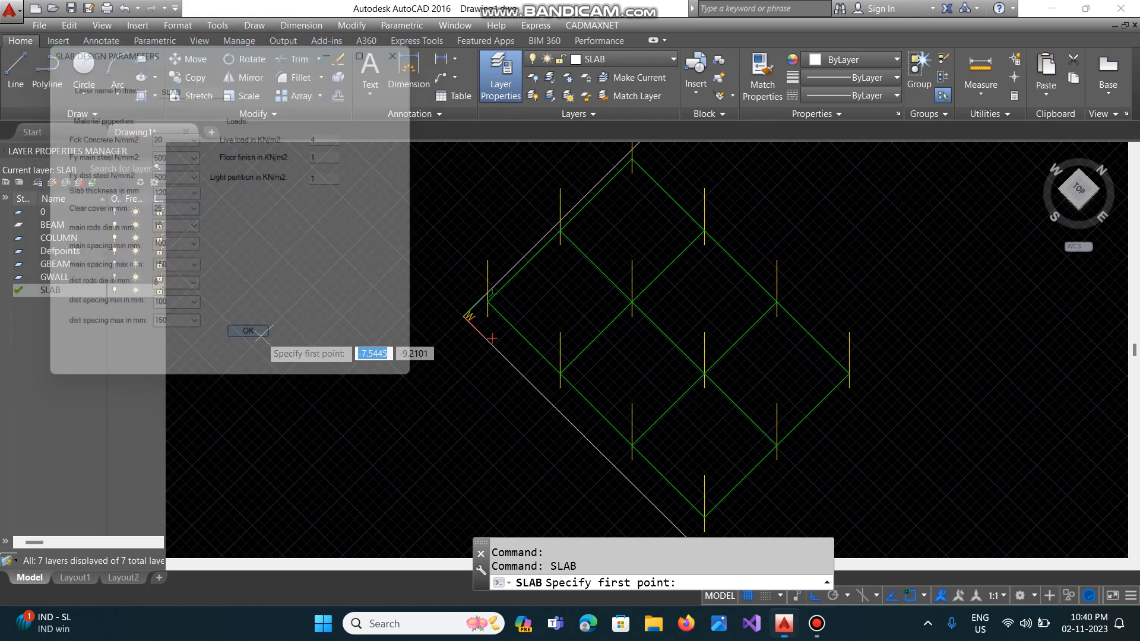
Define the slab by the four column tops of the corner bay nearest the origin, and number it 1.
left_click(487, 260)
left_click(560, 333)
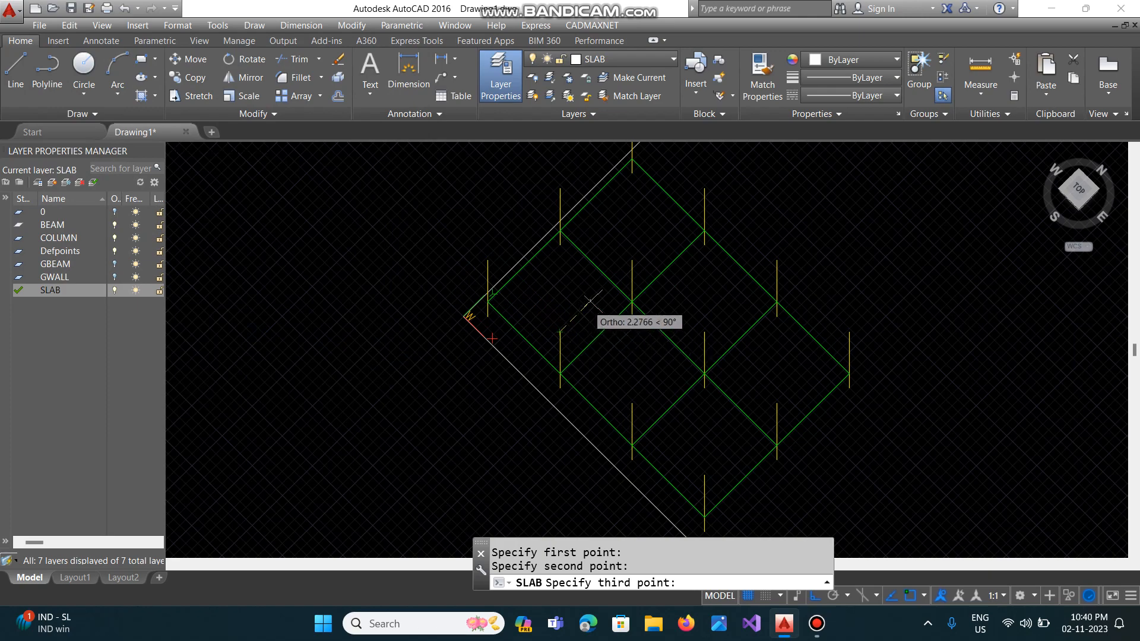
left_click(631, 260)
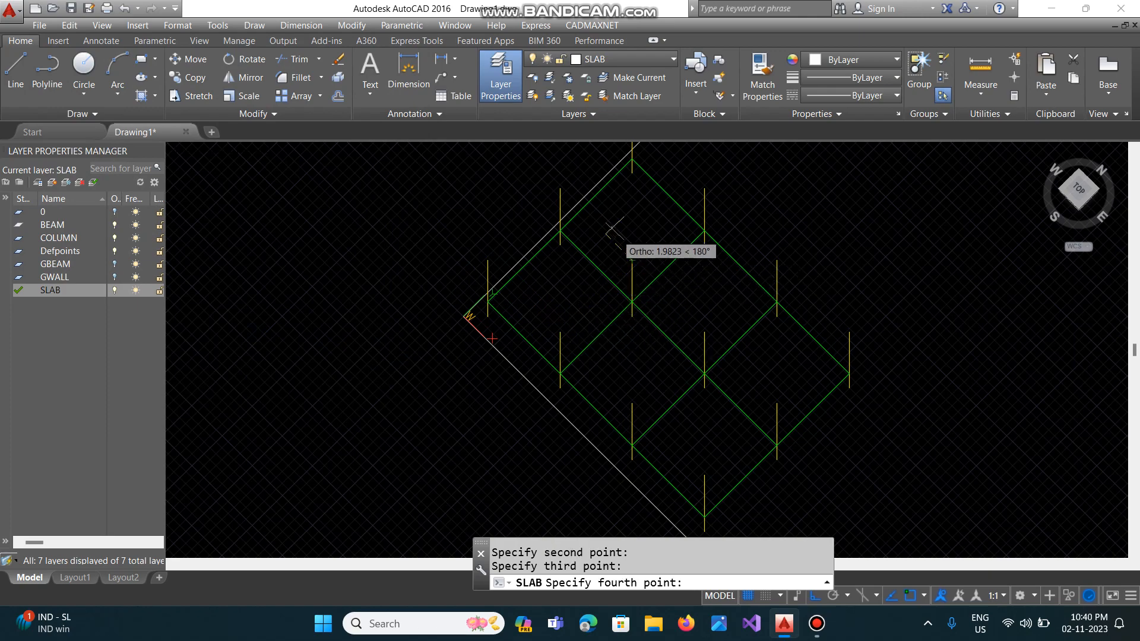
left_click(560, 189)
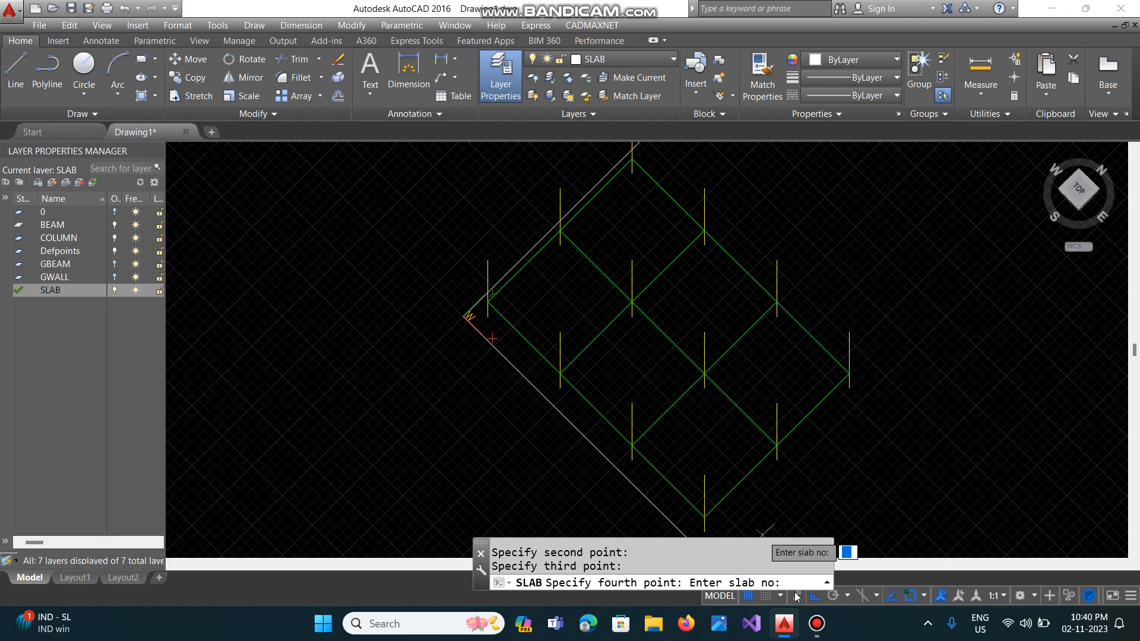
type("1")
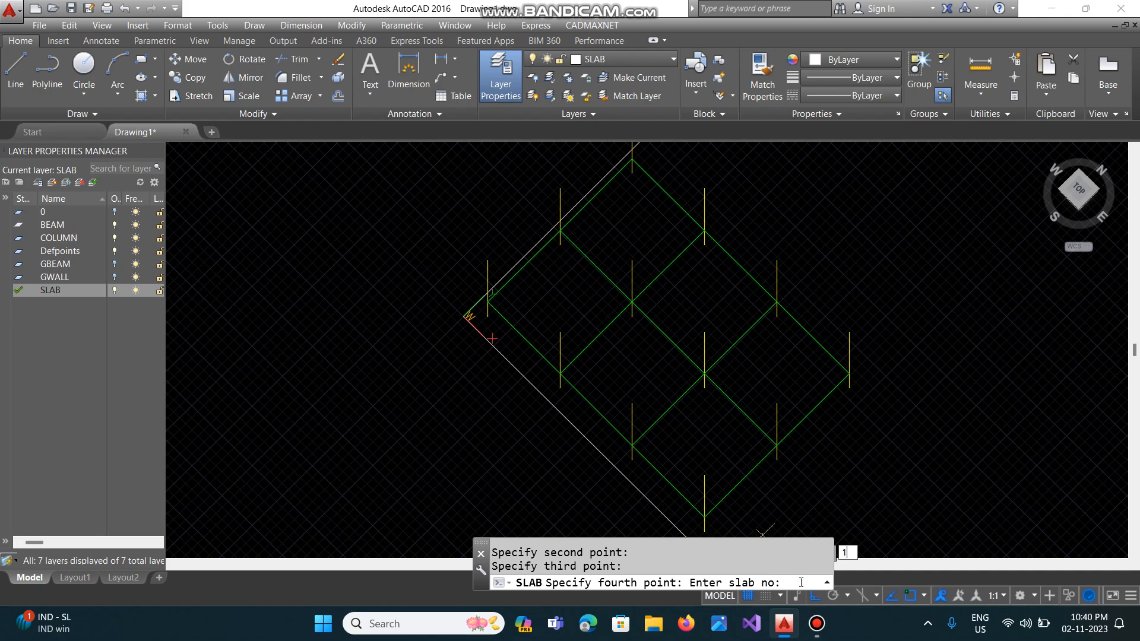
key("Return")
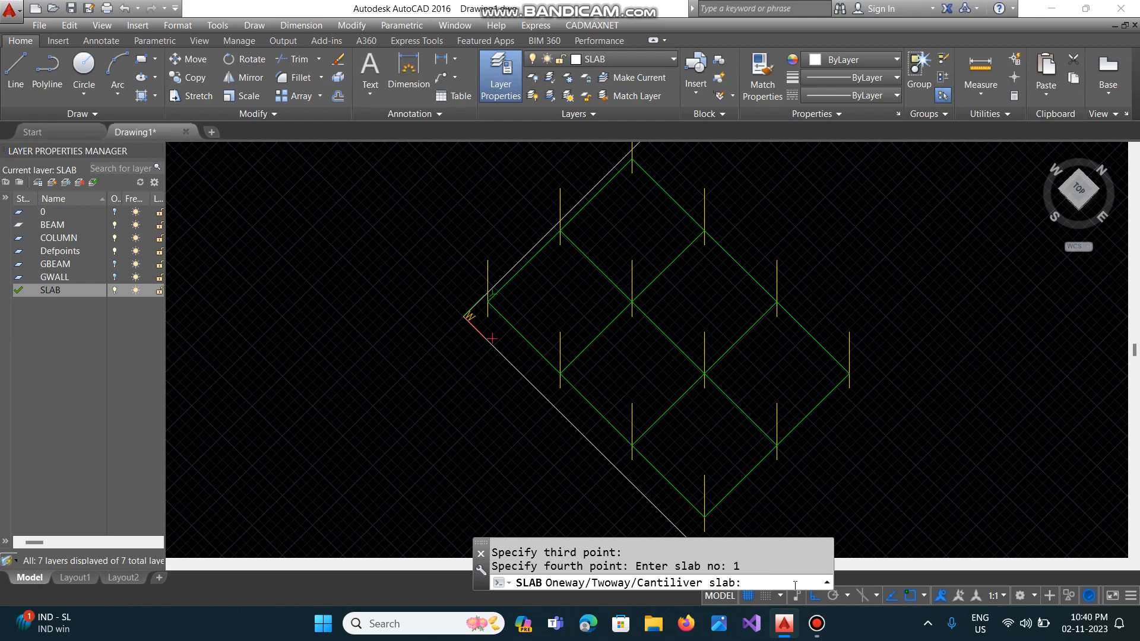
Make the slab two-way with all corners at 6 m elevation and boundary condition 4, two adjacent edges discontinuous.
type("T")
key("Return")
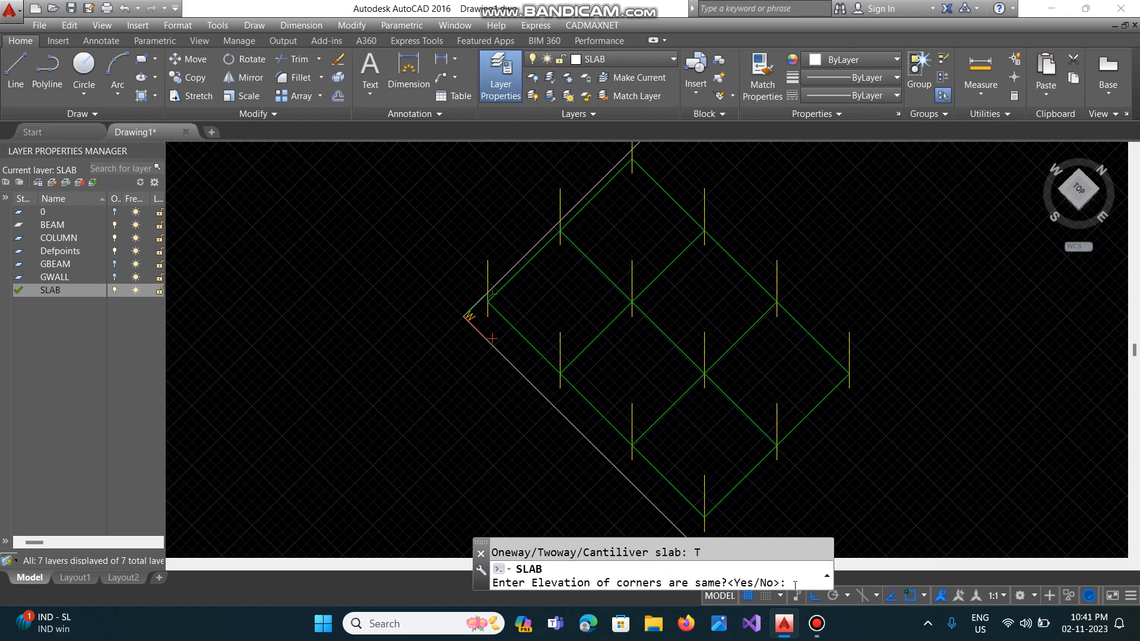
type("Y")
key("Return")
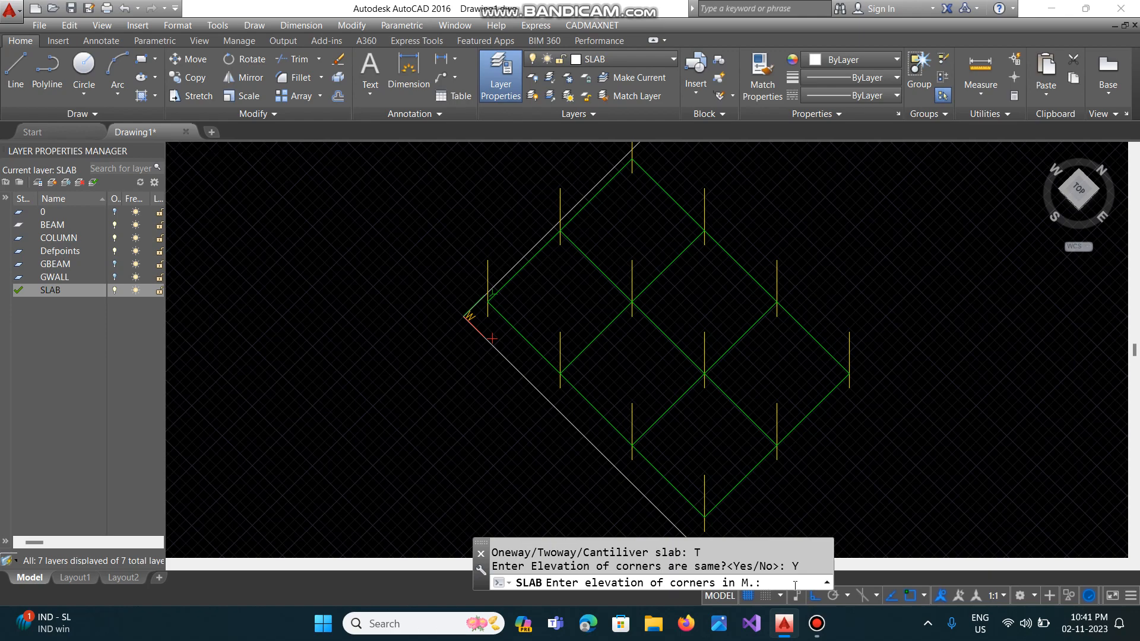
type("6")
key("Return")
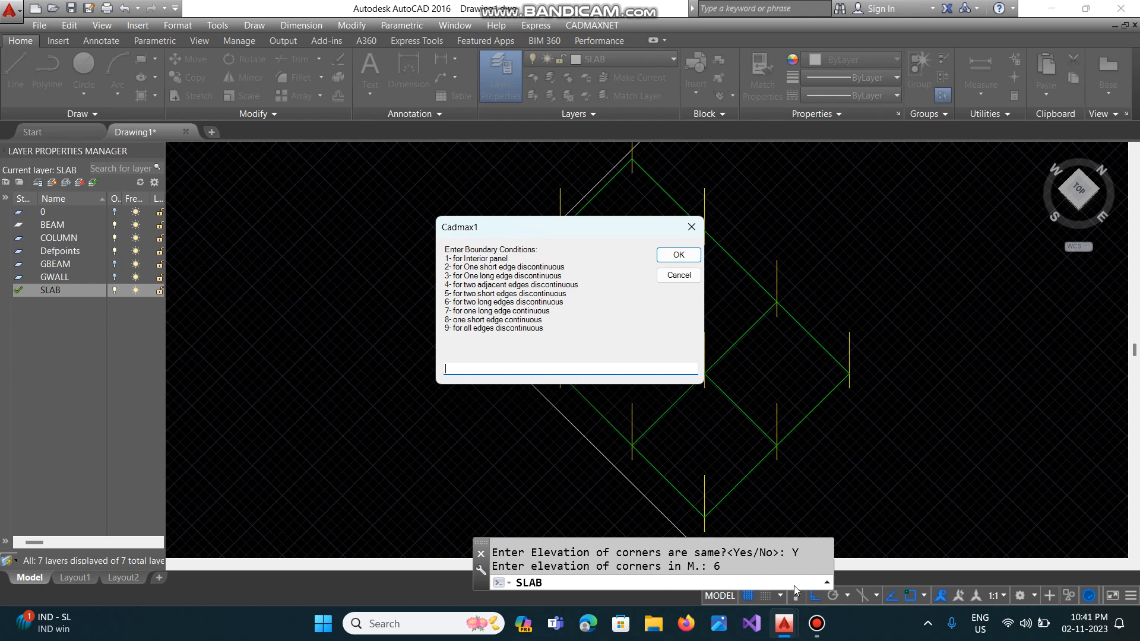
type("4")
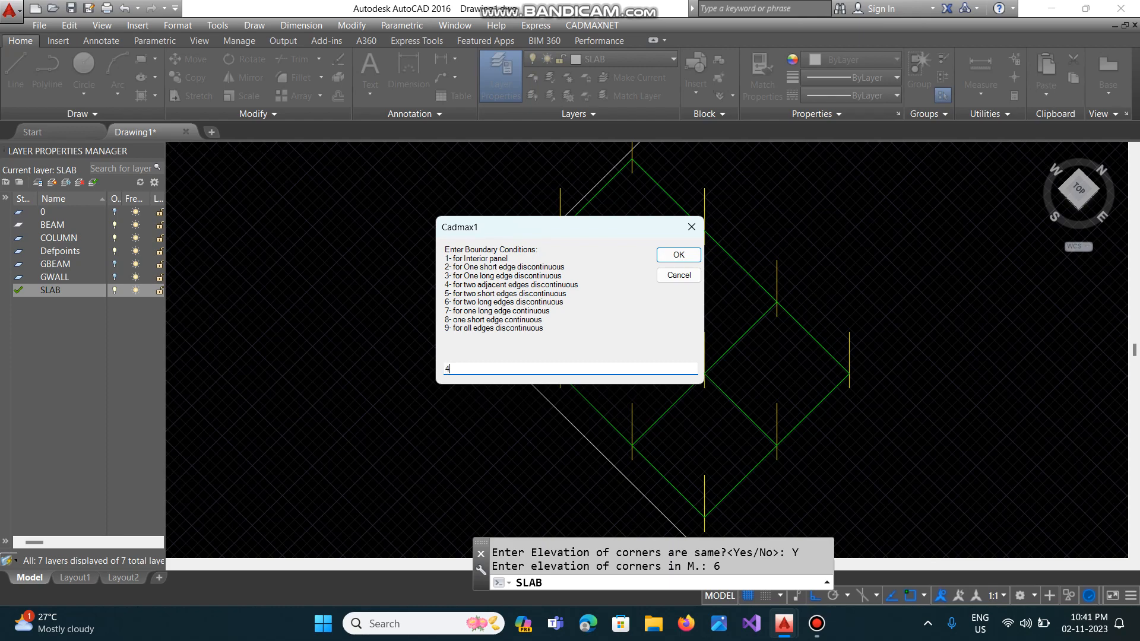
key("Return")
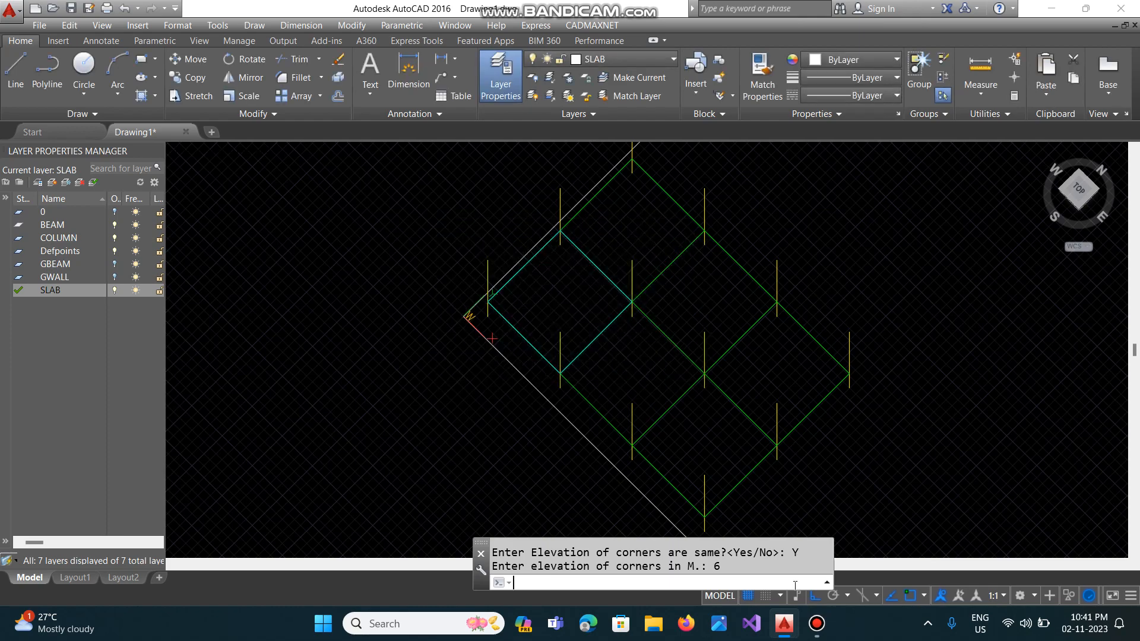
Array the last slab rectangularly in 2 rows and 3 columns, with 6 between rows and 6 between columns.
type("-AR")
key("Return")
type("L")
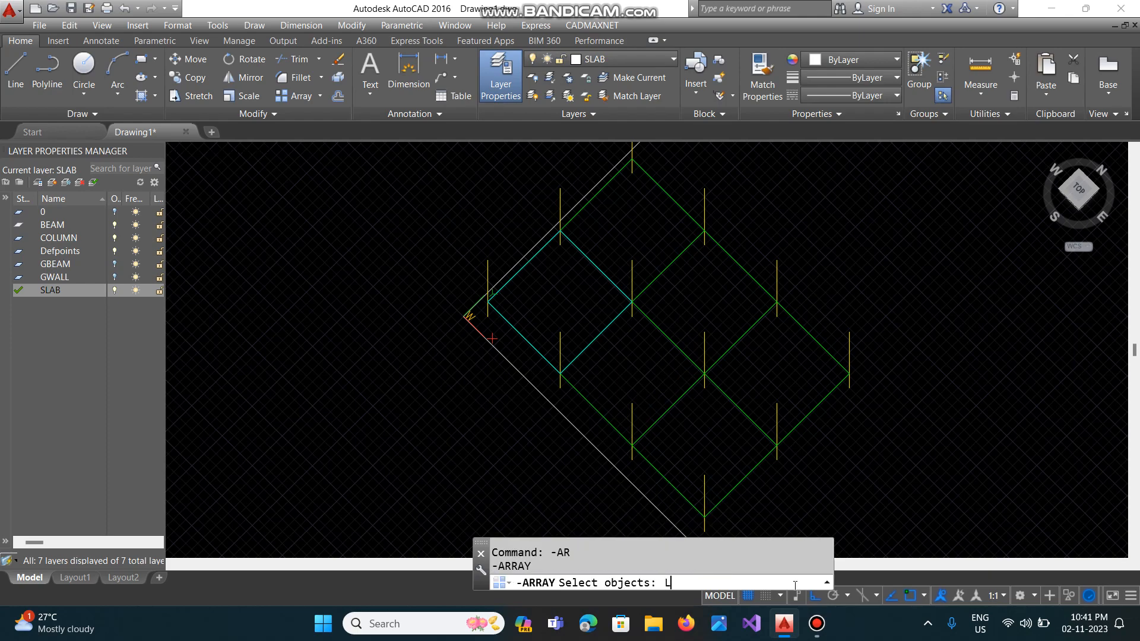
key("Return")
key("Return")
key("Return")
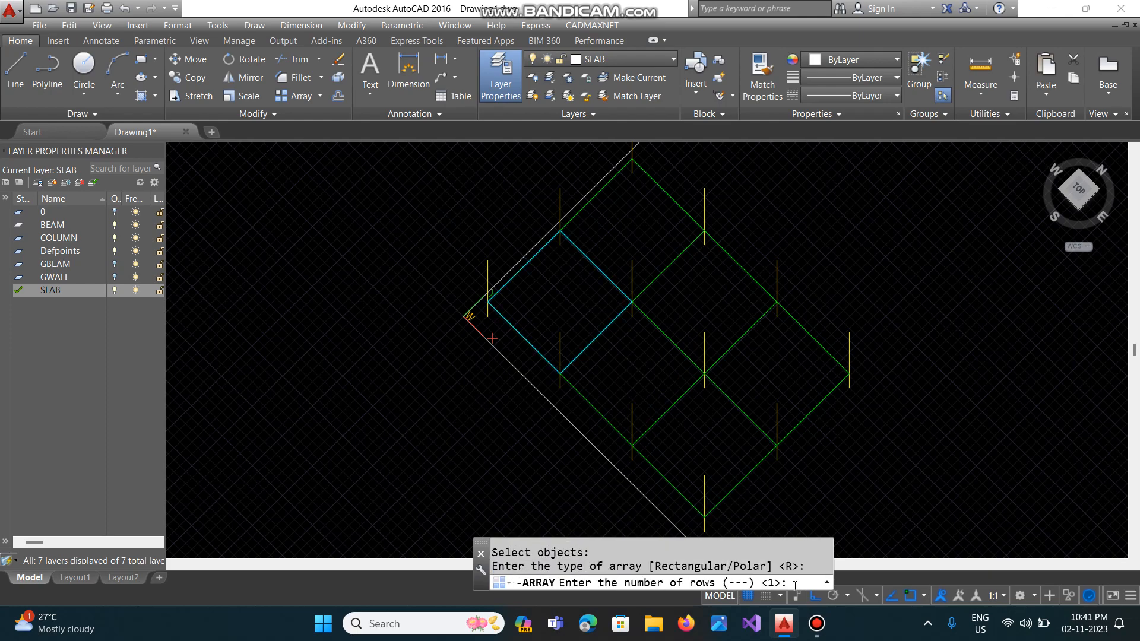
type("2")
key("Return")
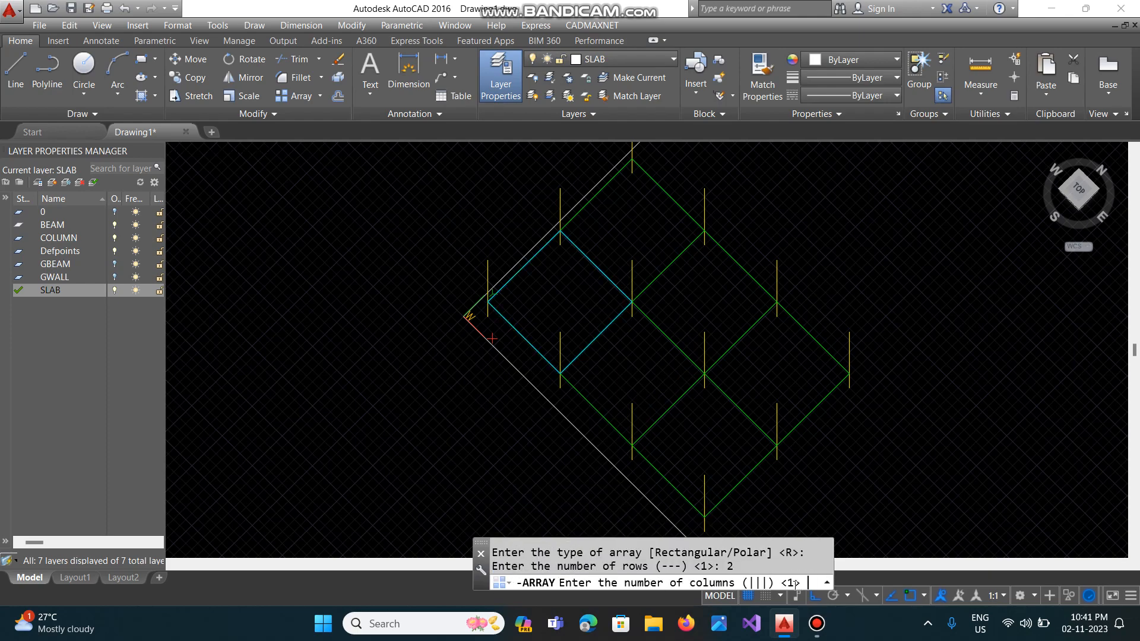
type("3")
key("Return")
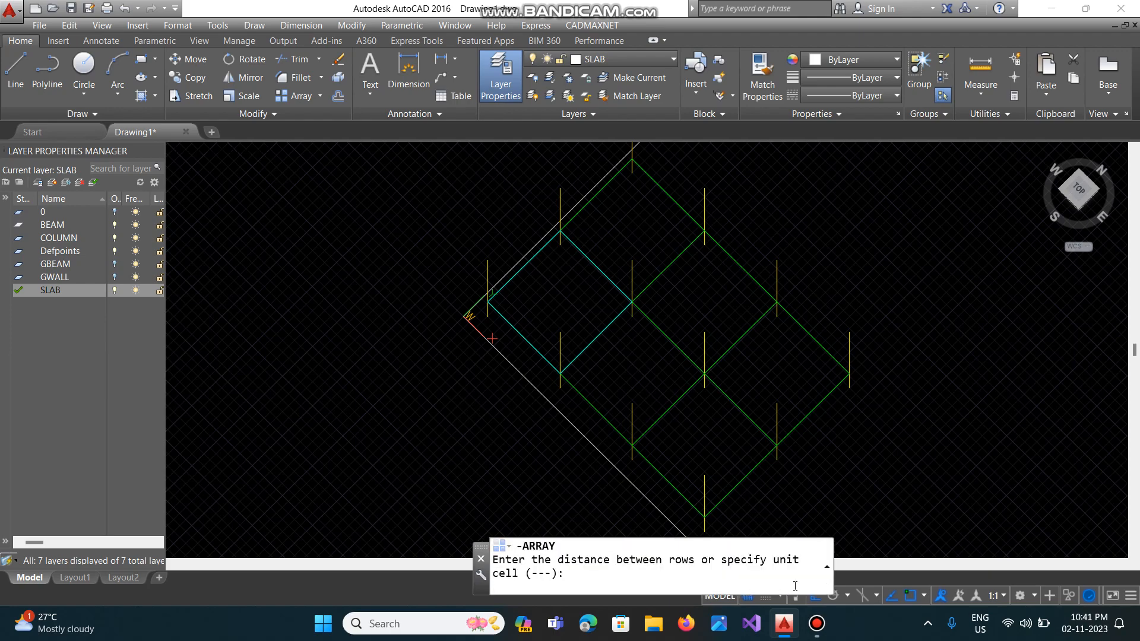
type("6")
key("Return")
type("6")
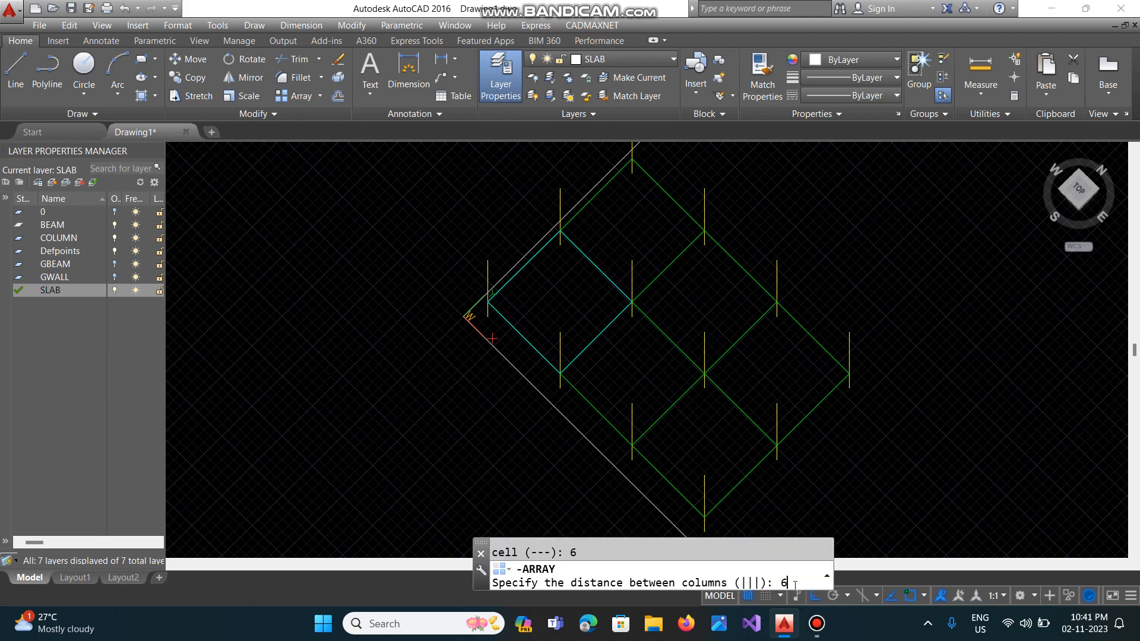
key("Return")
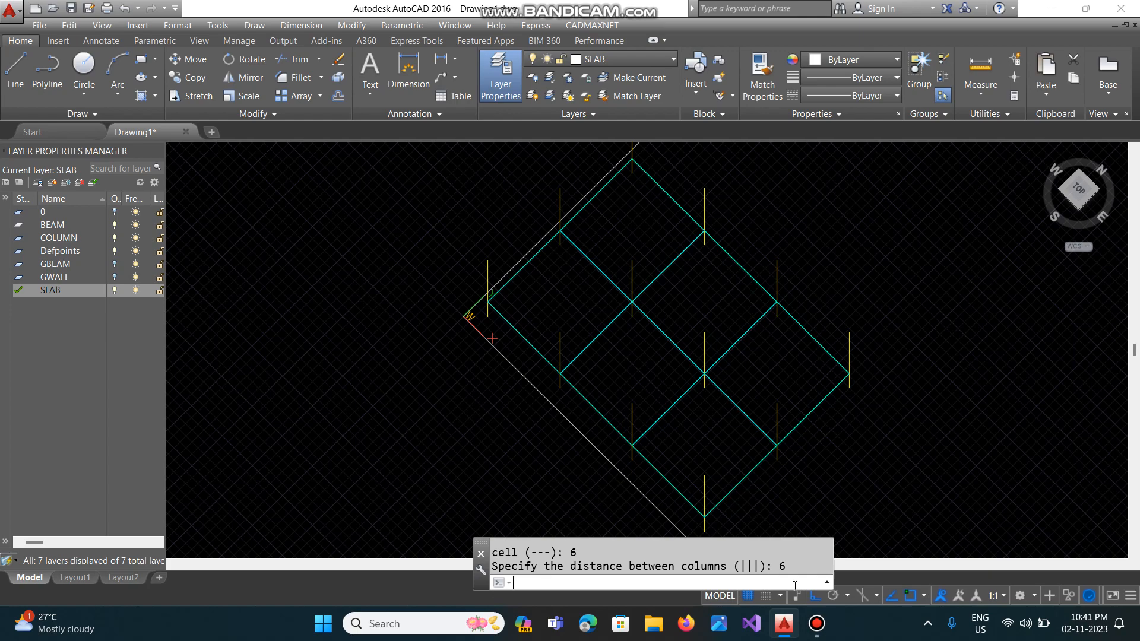
Draw a CADMAX wall on layer WALL along X between the first two columns nearest the origin, elevation 6 m and height 3 m at both ends.
left_click(595, 26)
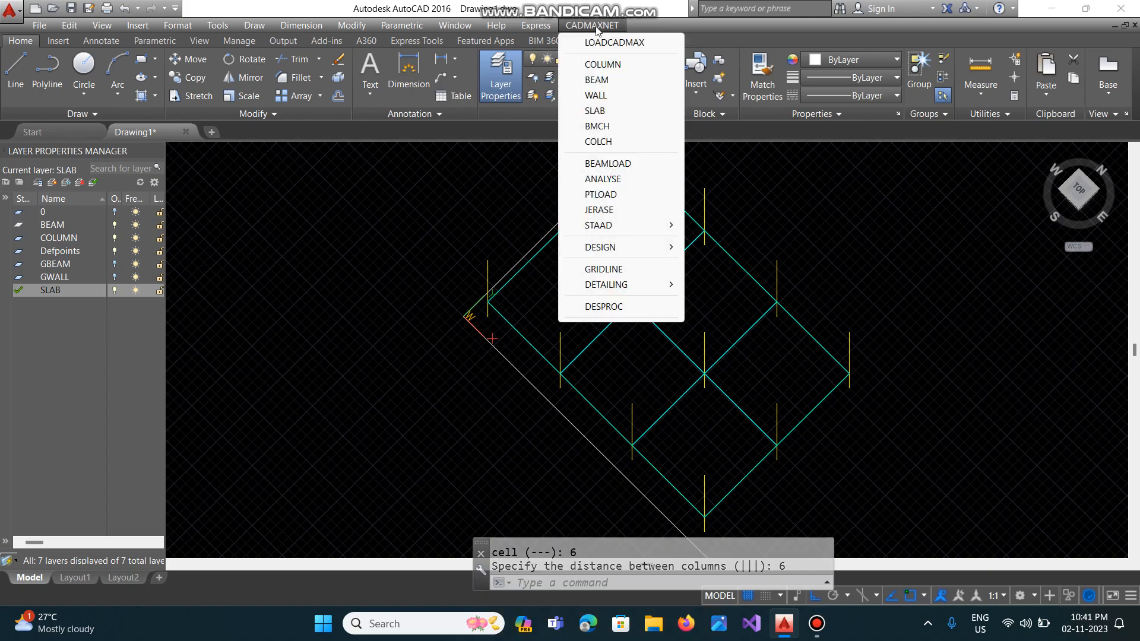
left_click(606, 96)
double_click(211, 87)
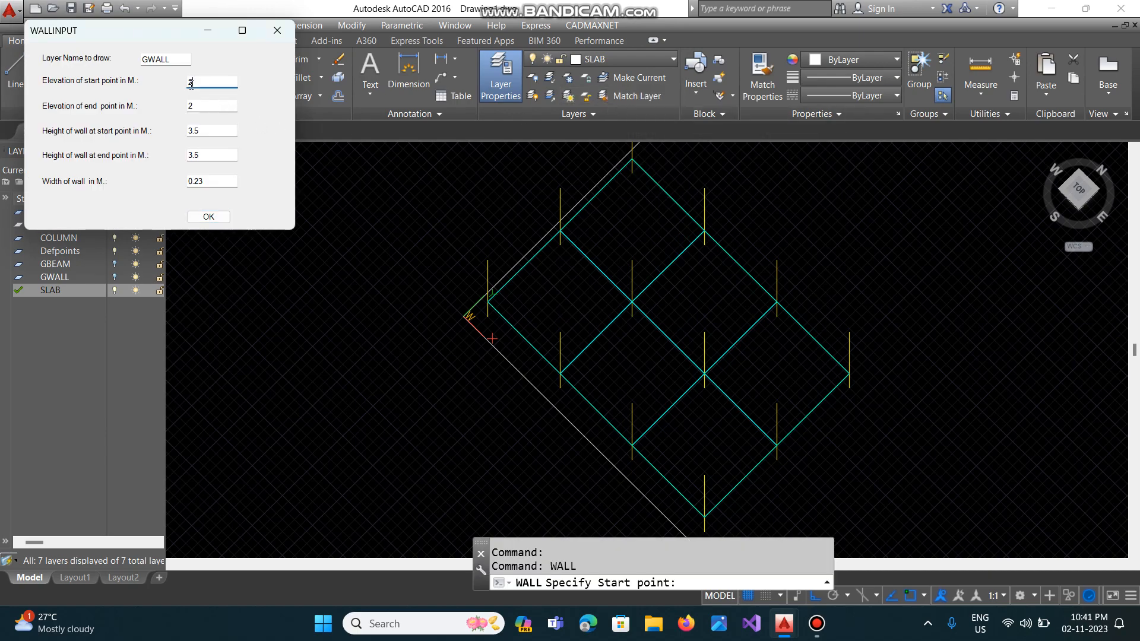
type("6")
key("Tab")
type("6")
left_click(148, 60)
double_click(214, 131)
type("3")
double_click(208, 156)
type("3")
left_click(219, 218)
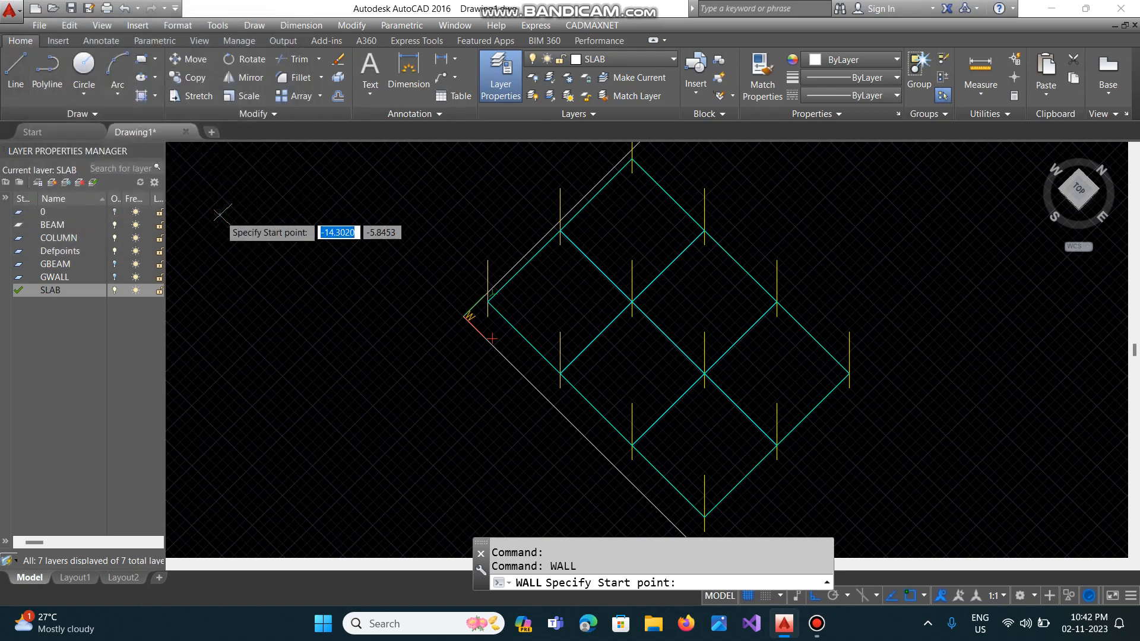
left_click(487, 260)
left_click(560, 330)
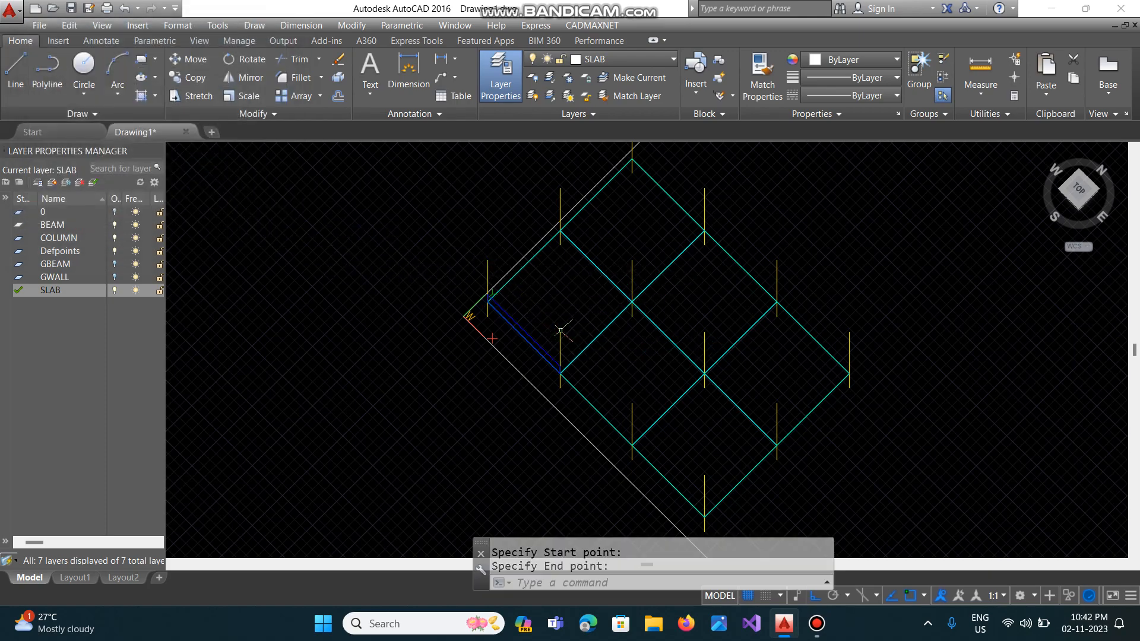
Array the new X-direction wall rectangularly in 3 rows and 3 columns, spaced 6 both ways.
type("-AR")
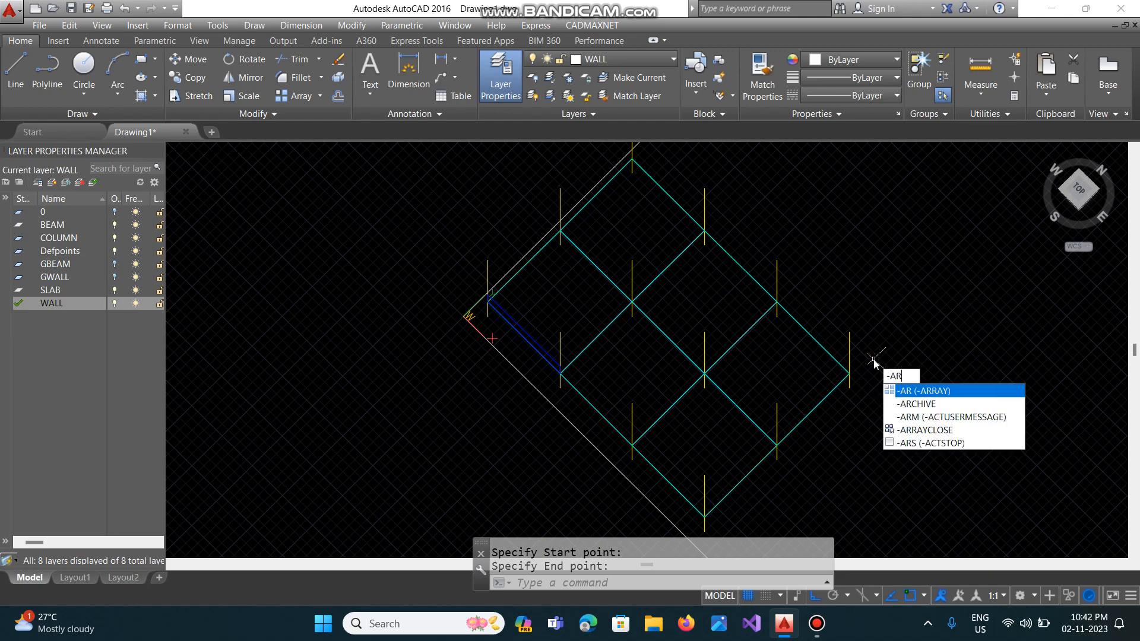
key("Return")
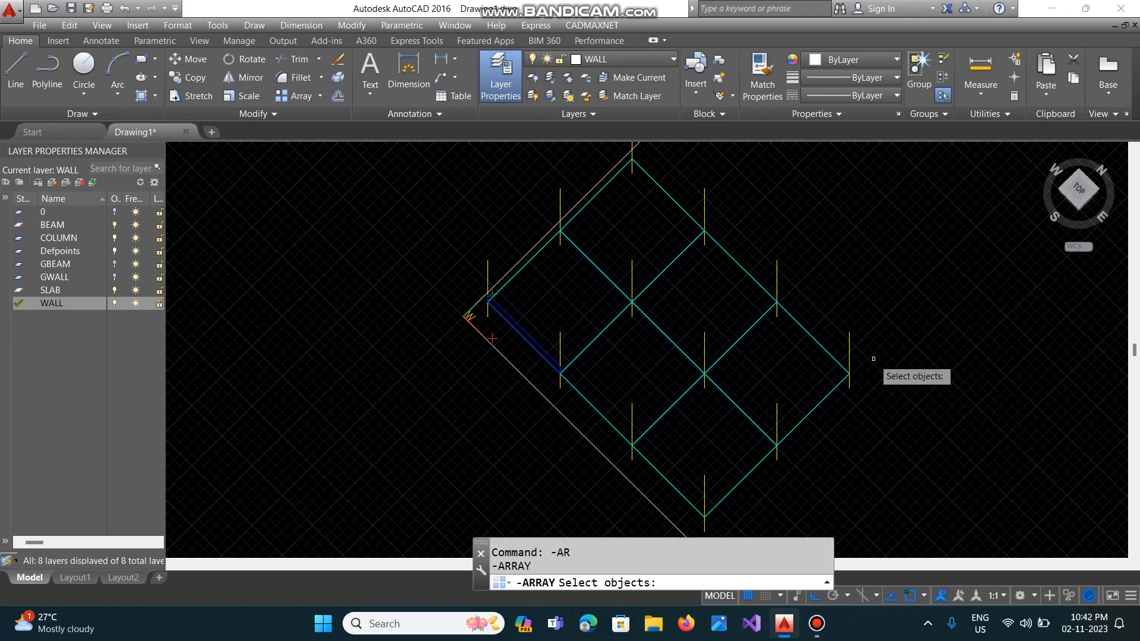
type("L")
key("Return")
key("Return")
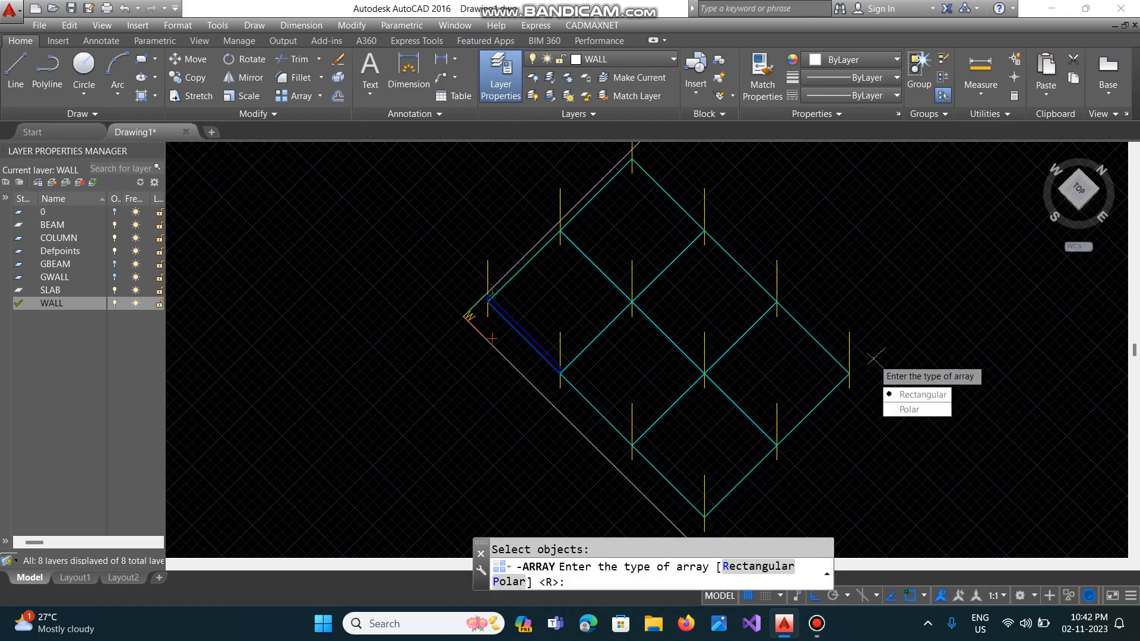
key("Return")
type("3")
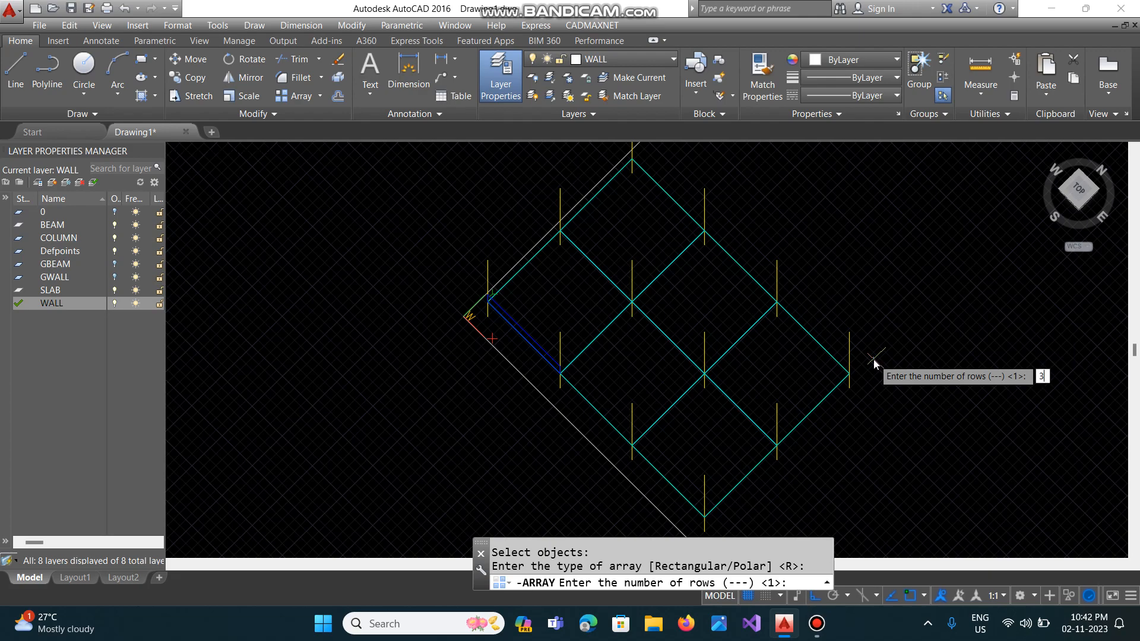
key("Return")
key("Return")
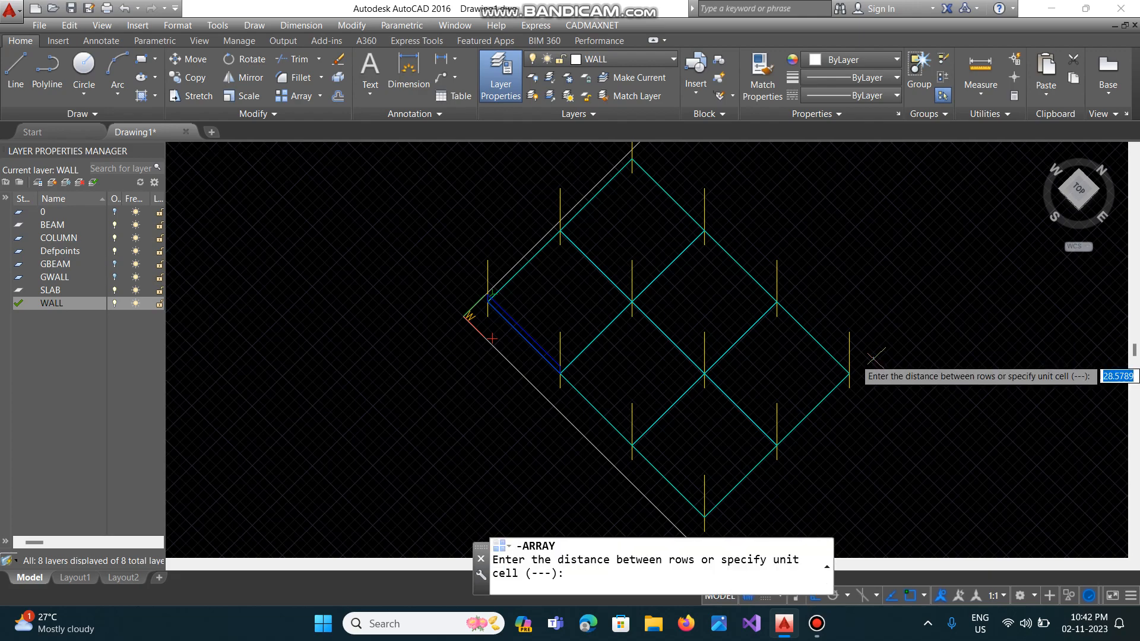
type("6")
key("Return")
type("6")
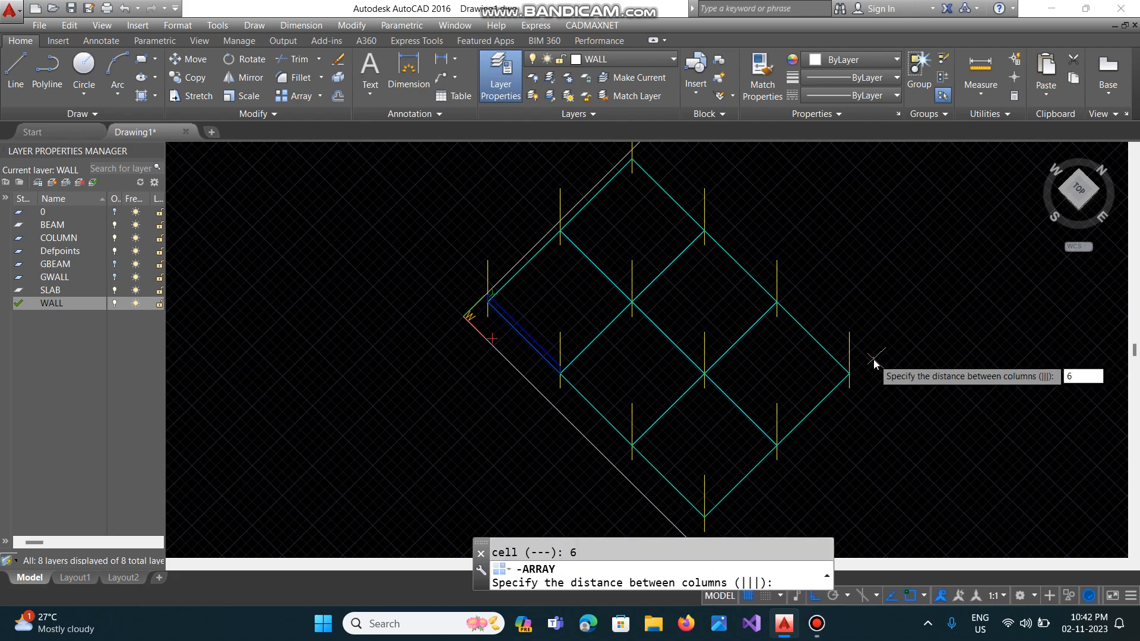
key("Return")
Draw another wall with the same settings along Y, from the corner column nearest the origin to the adjacent column.
type("WALL")
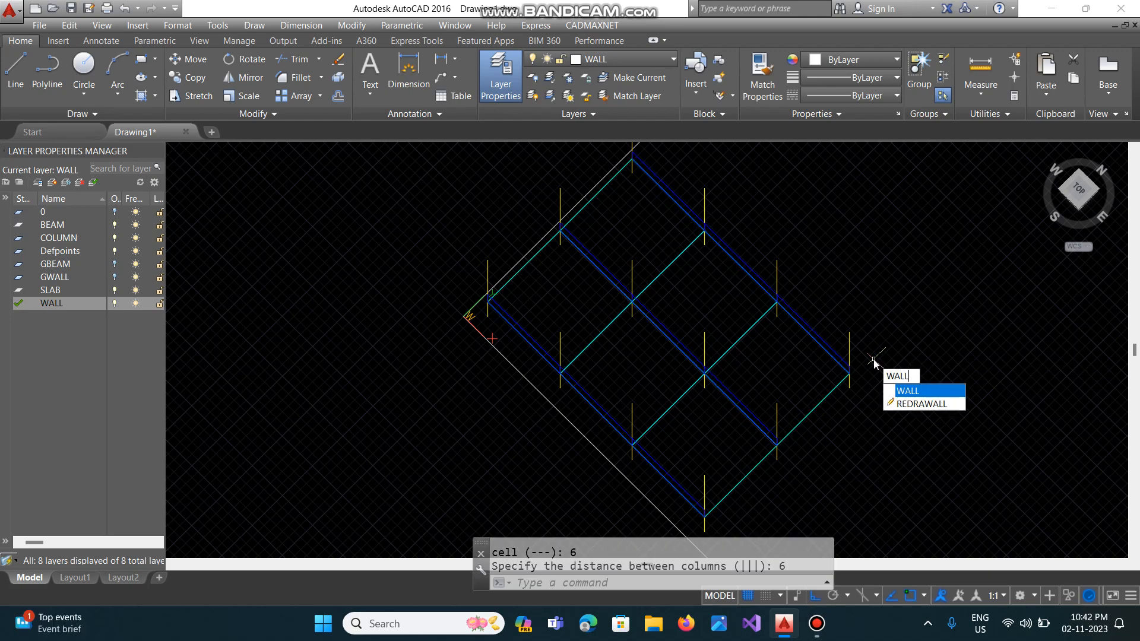
key("Return")
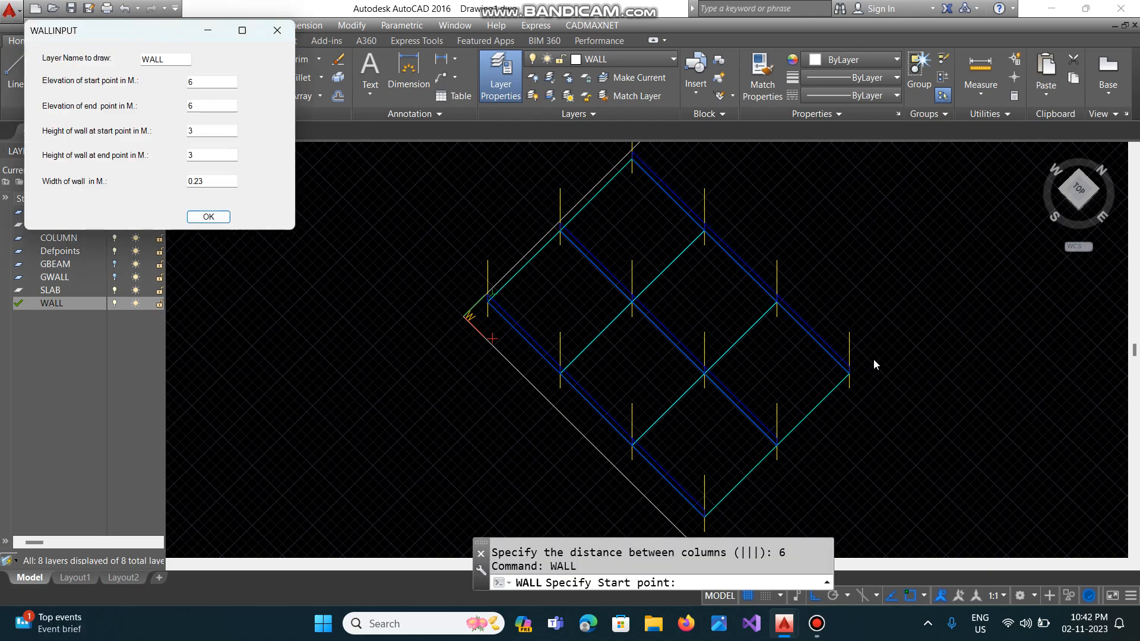
left_click(208, 216)
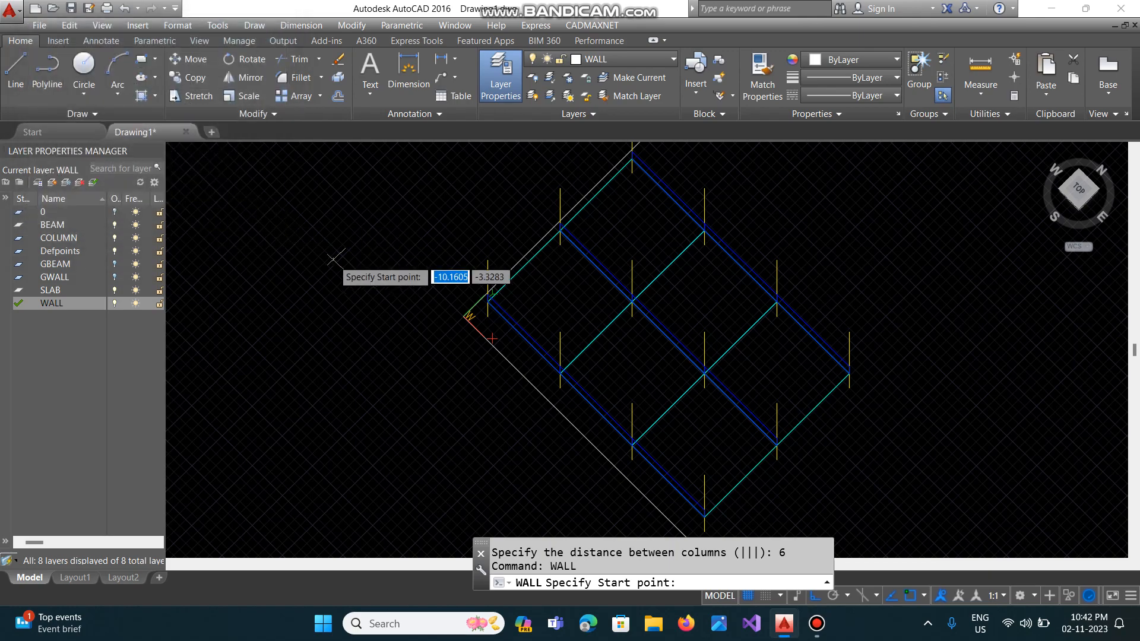
left_click(487, 260)
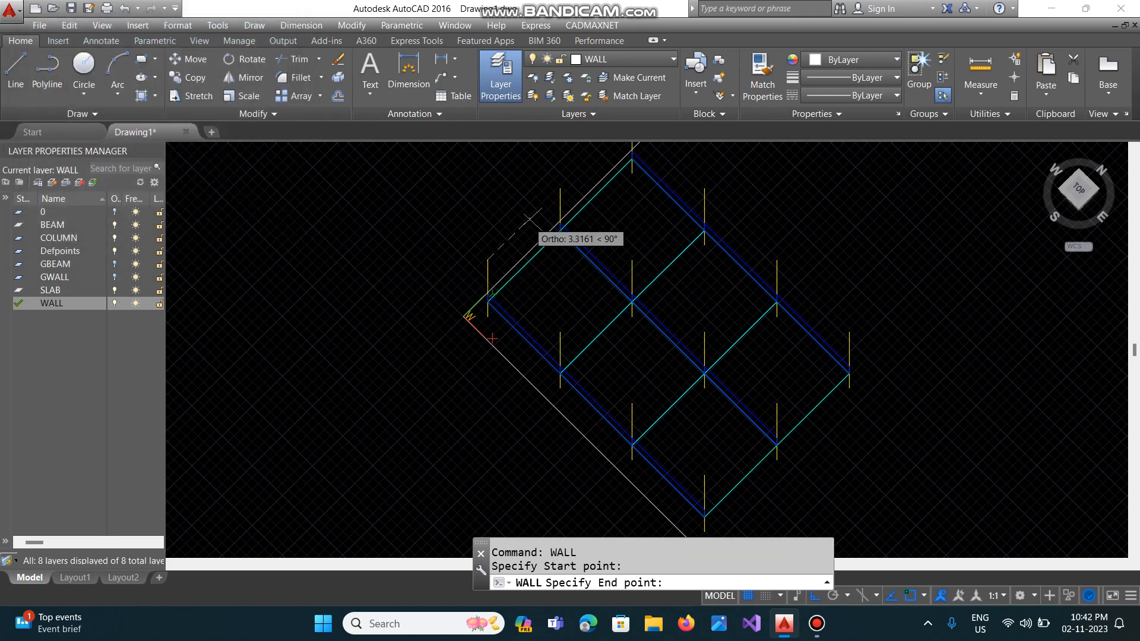
left_click(559, 189)
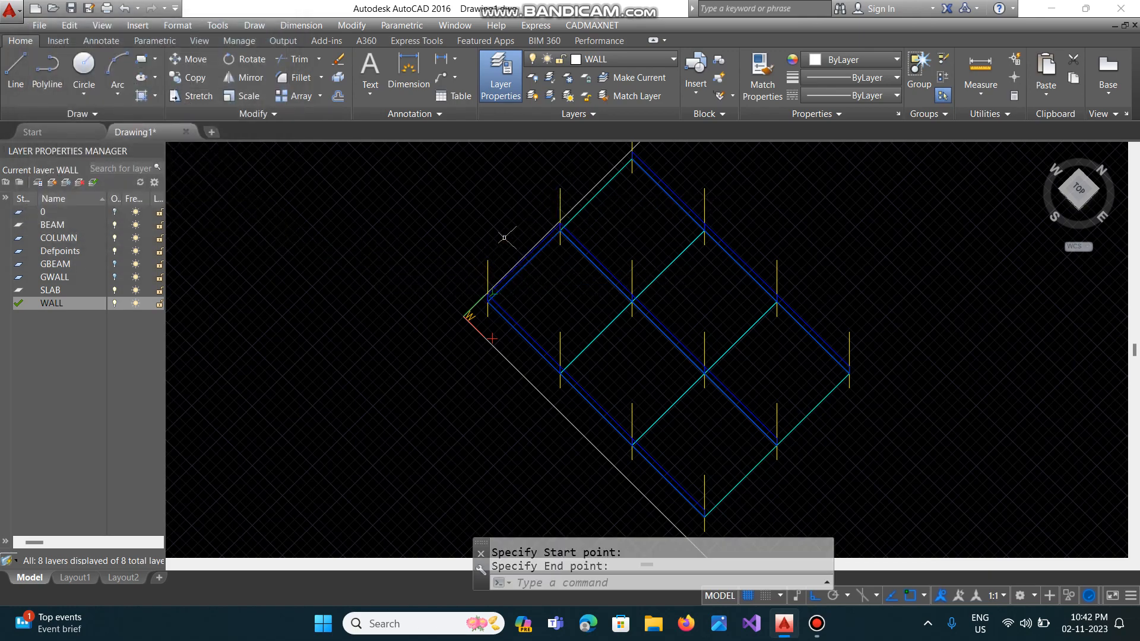
Array the Y-direction wall rectangularly in 2 rows and 4 columns, with 6 between rows and 6 between columns.
type("-AR")
key("Return")
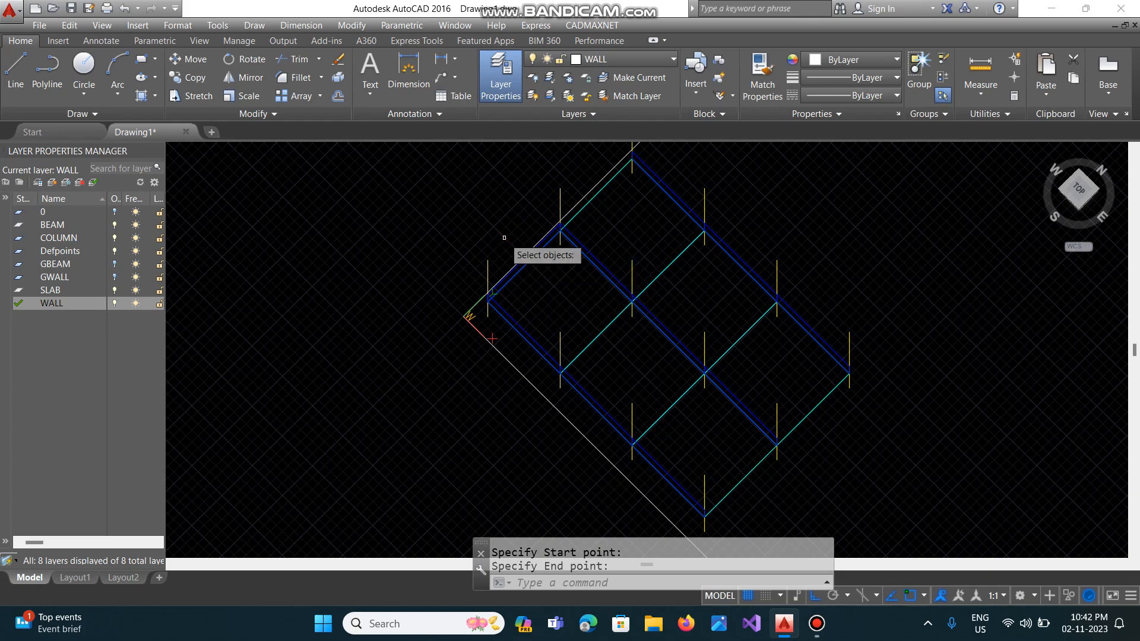
type("L")
key("Return")
key("Return")
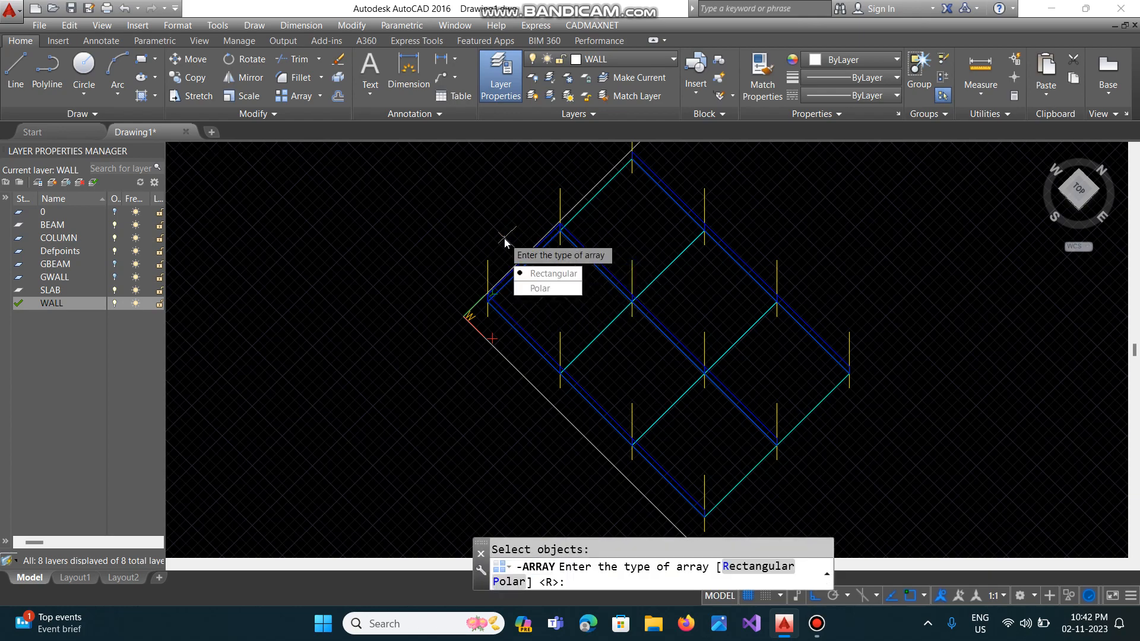
key("Return")
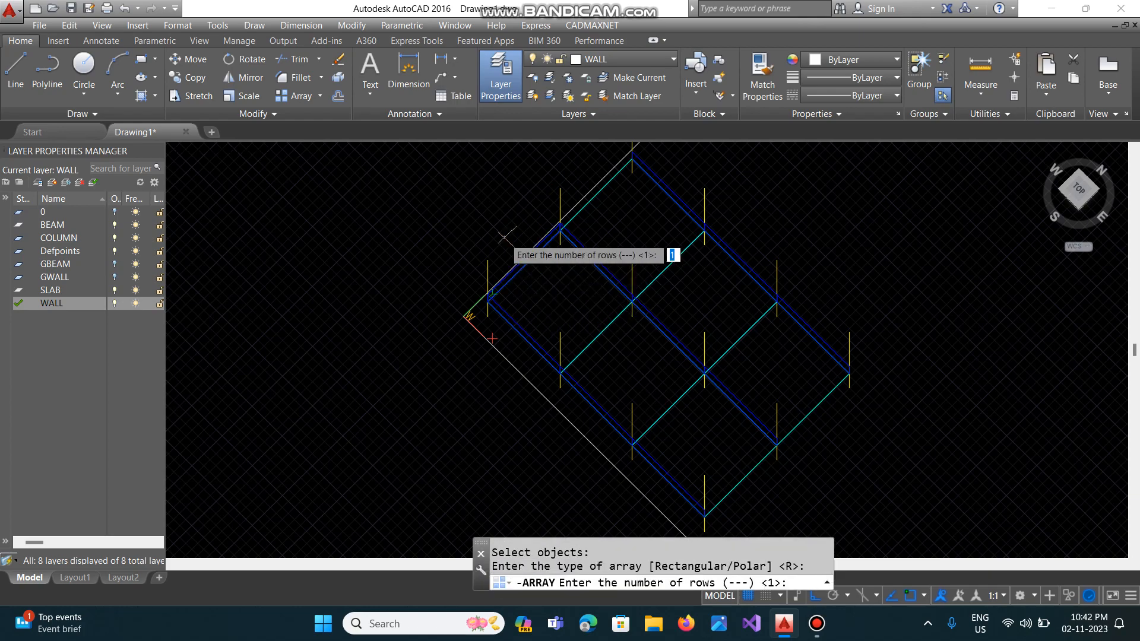
type("2")
key("Return")
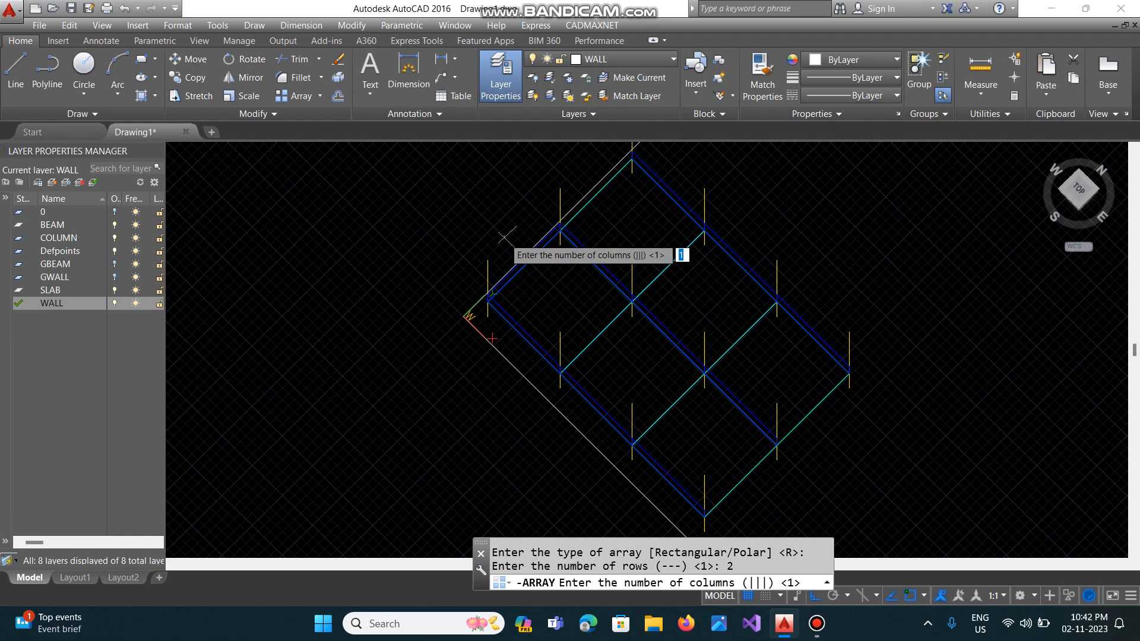
type("4")
key("Return")
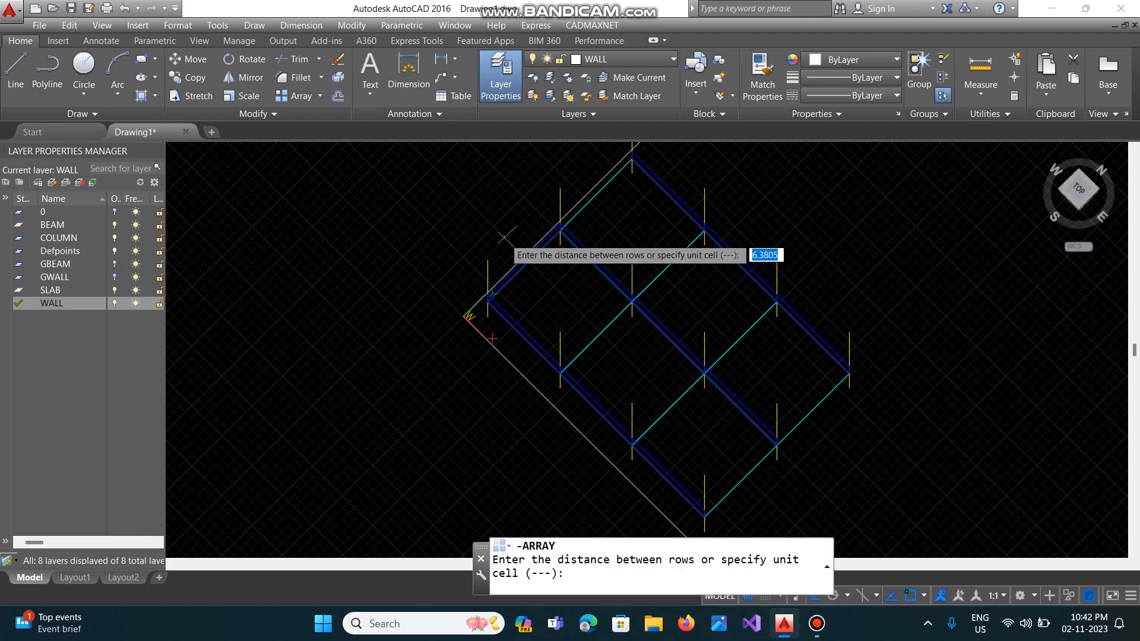
type("6")
key("Return")
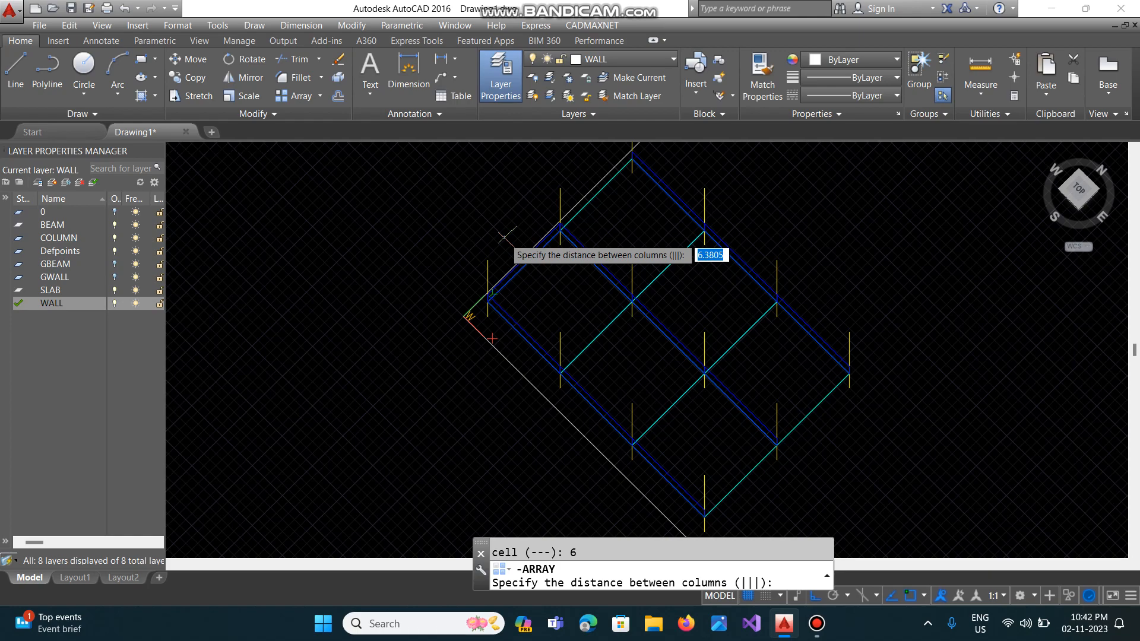
type("6")
key("Return")
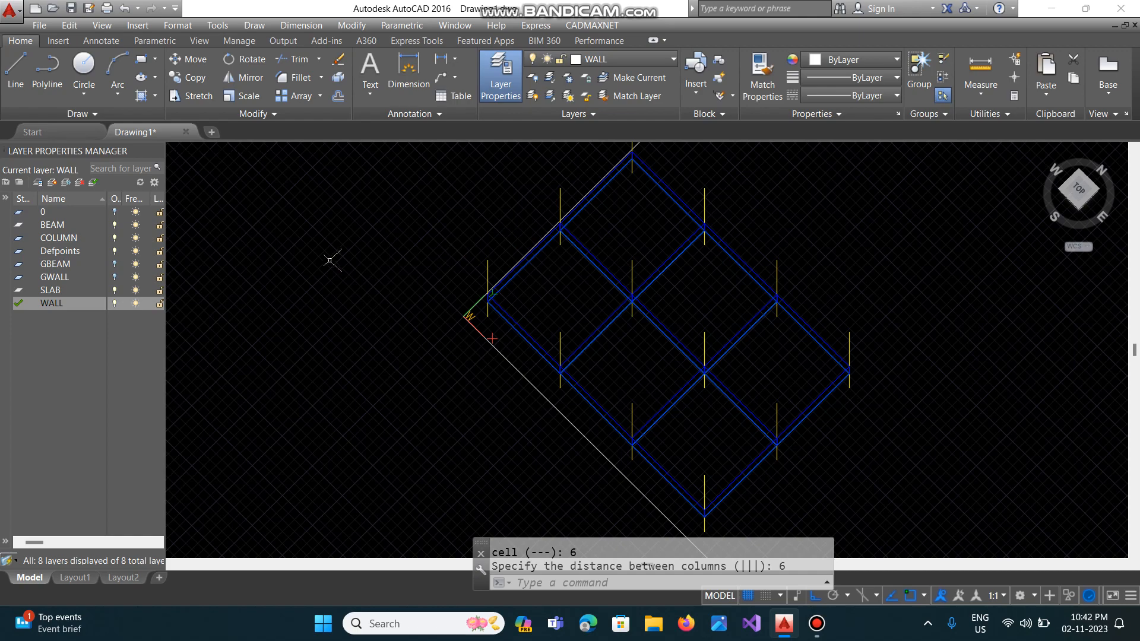
Save the drawing as SAMPLEMODEL in the CADMAXNEW2 folder on drive D.
left_click(74, 9)
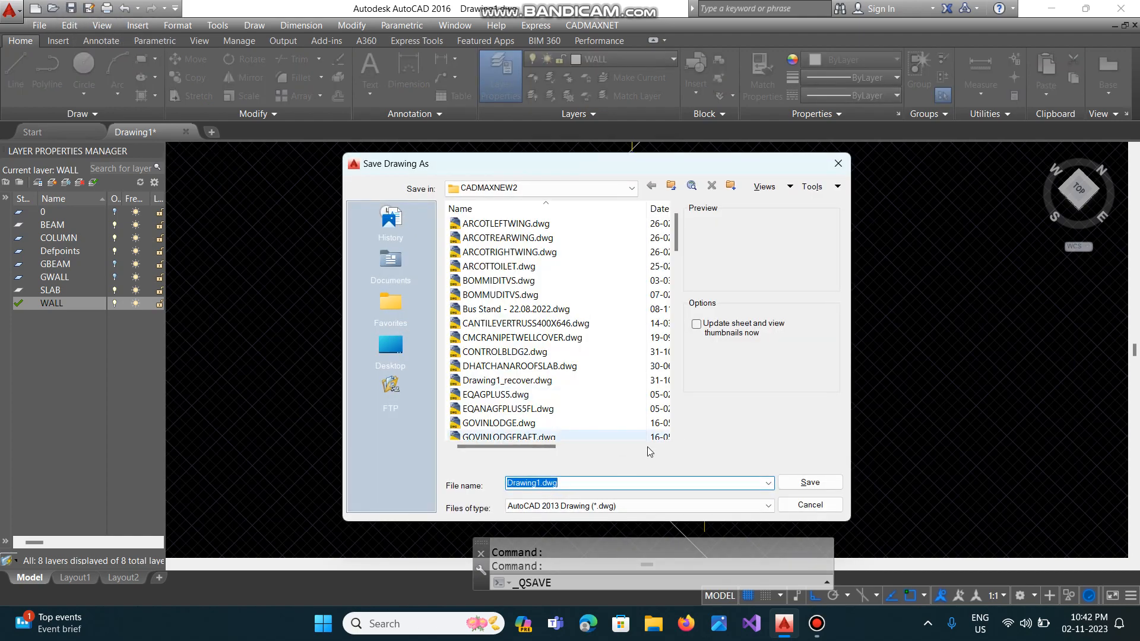
left_click(633, 190)
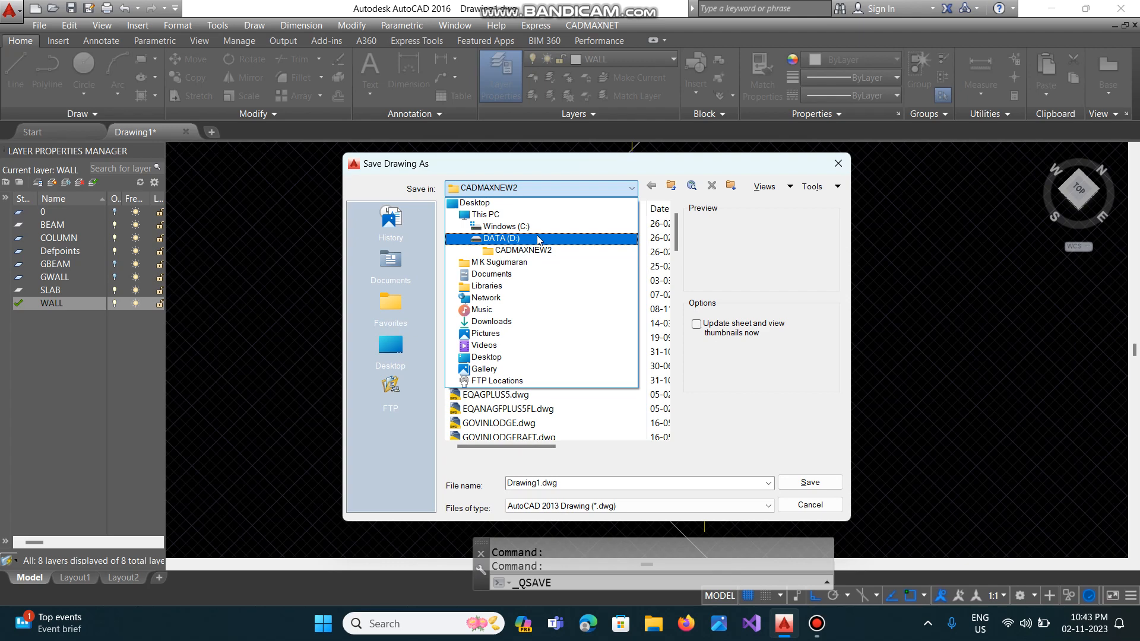
left_click(524, 250)
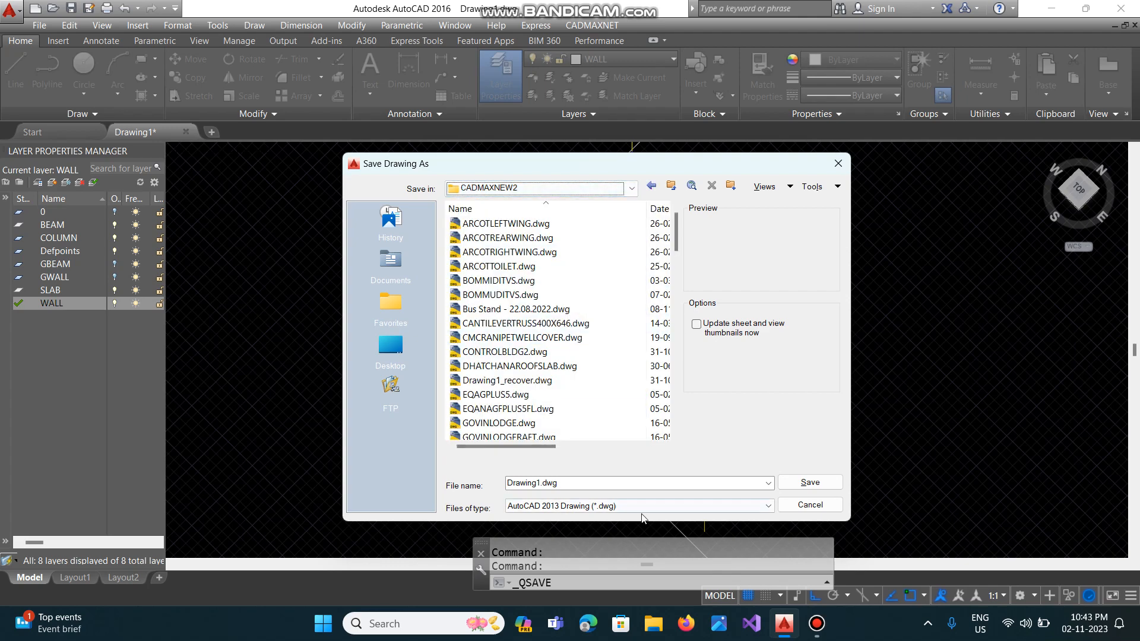
left_click_drag(636, 483, 487, 483)
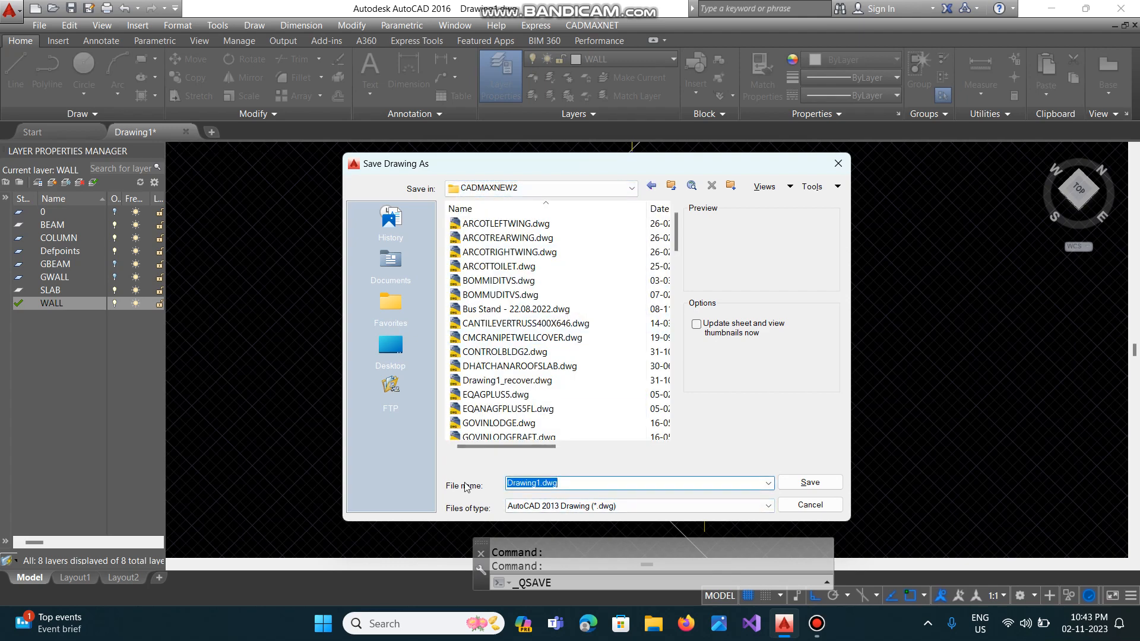
type("SAM")
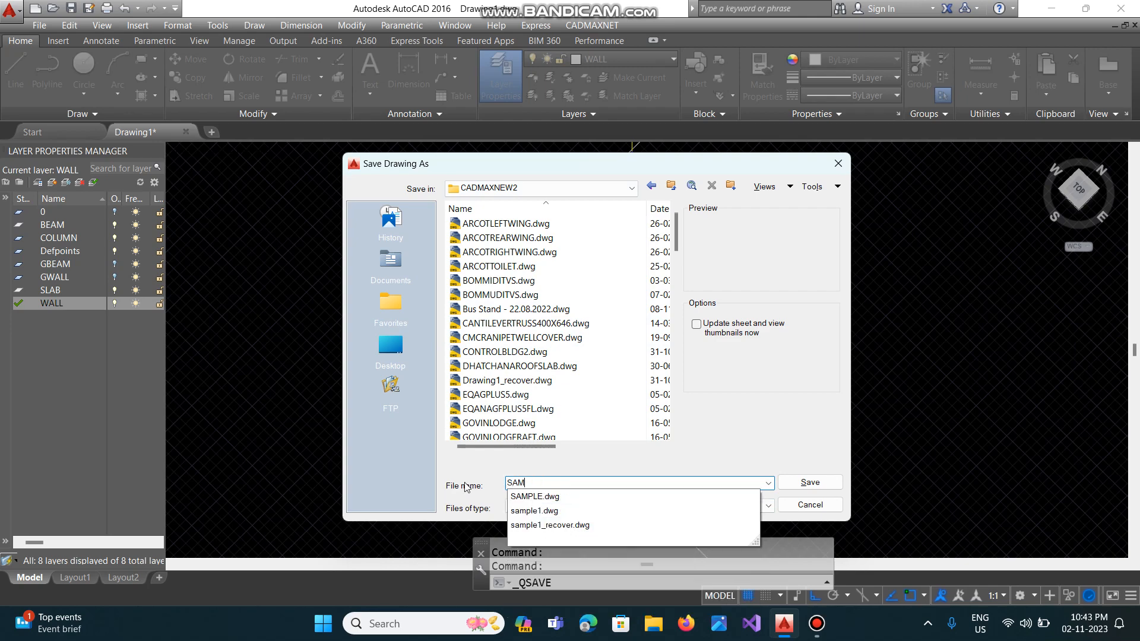
type("PLEMODEL")
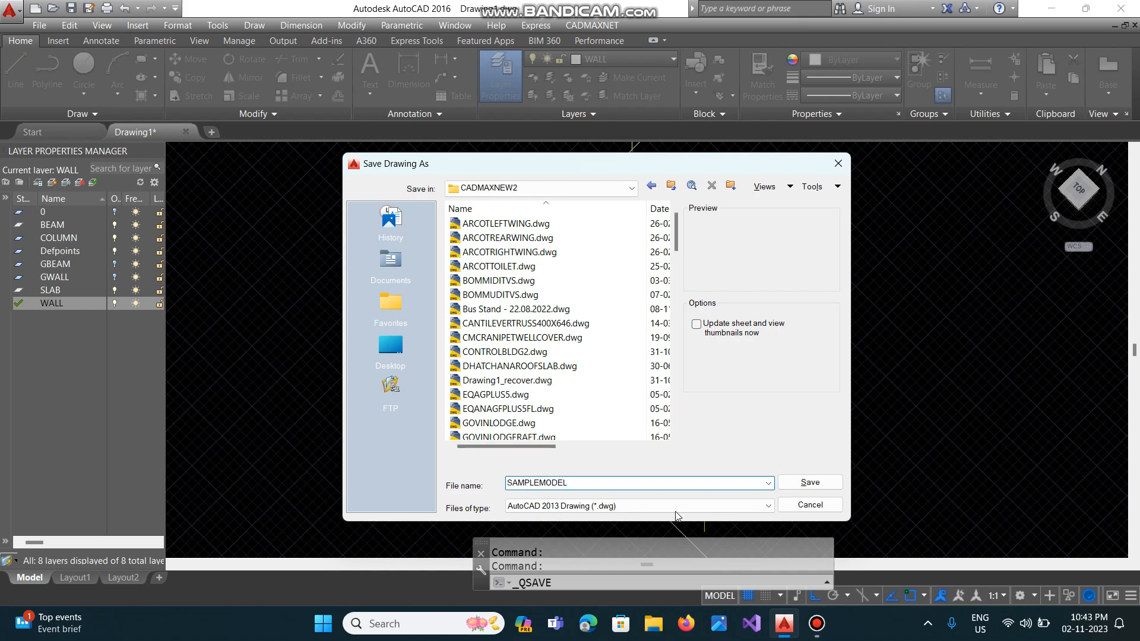
left_click(810, 482)
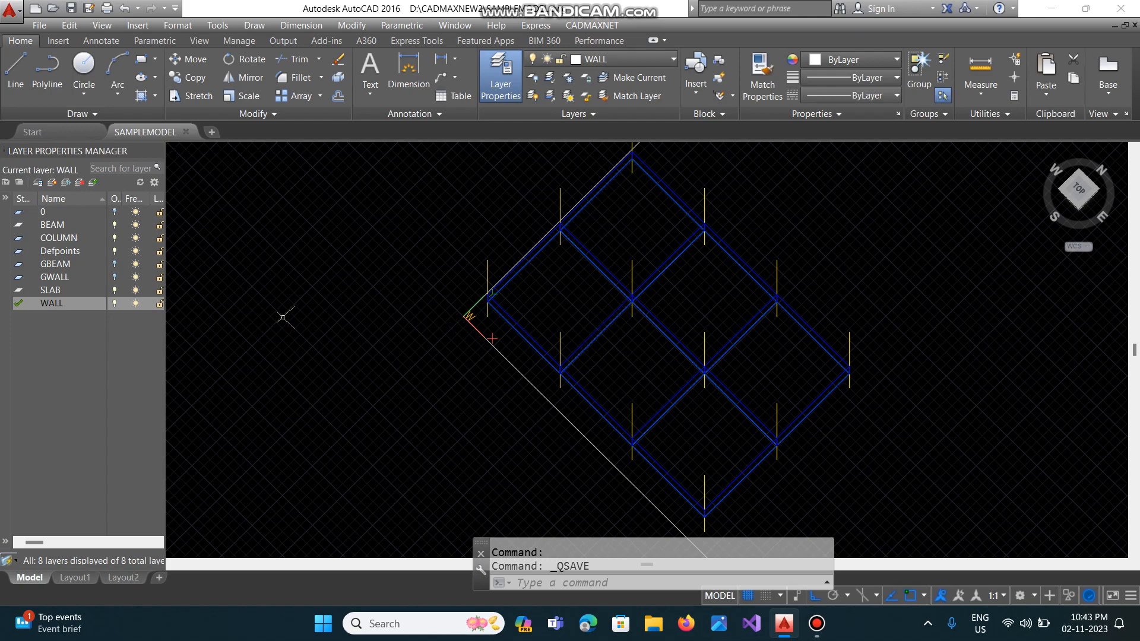
Turn off the COLUMN layer and the current WALL layer so only the upper beams and slabs are displayed.
left_click(114, 238)
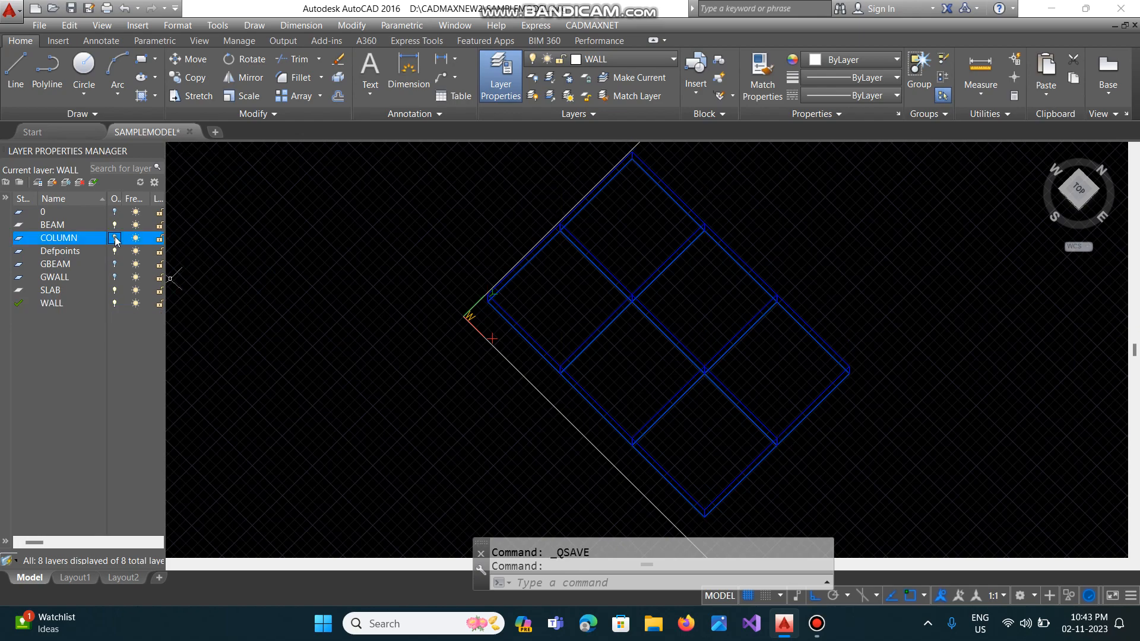
left_click(114, 303)
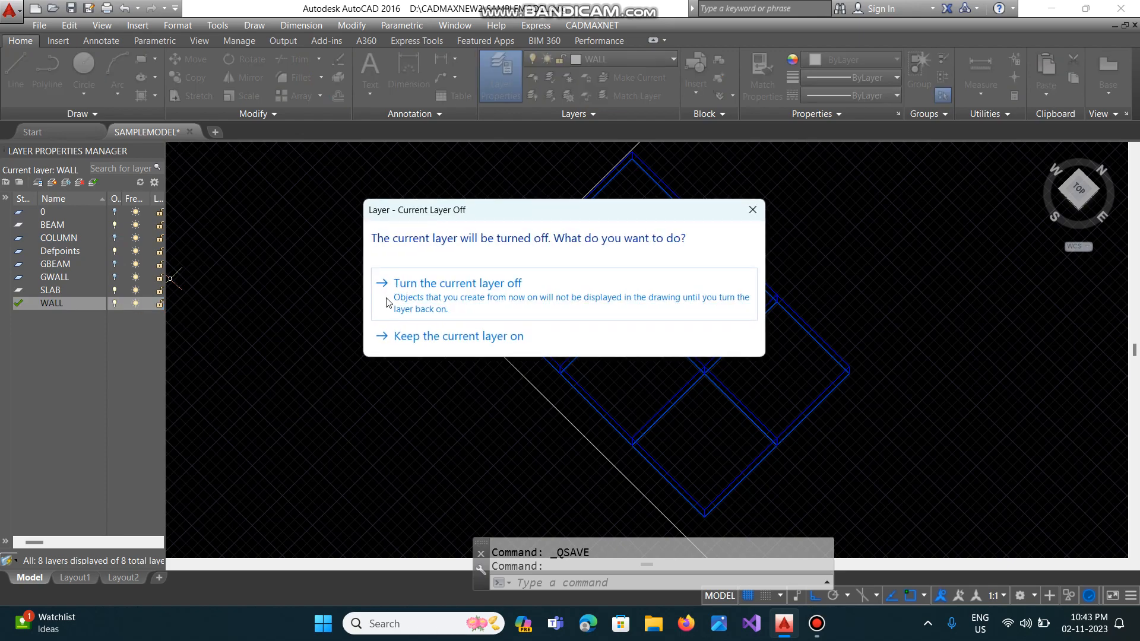
left_click(389, 300)
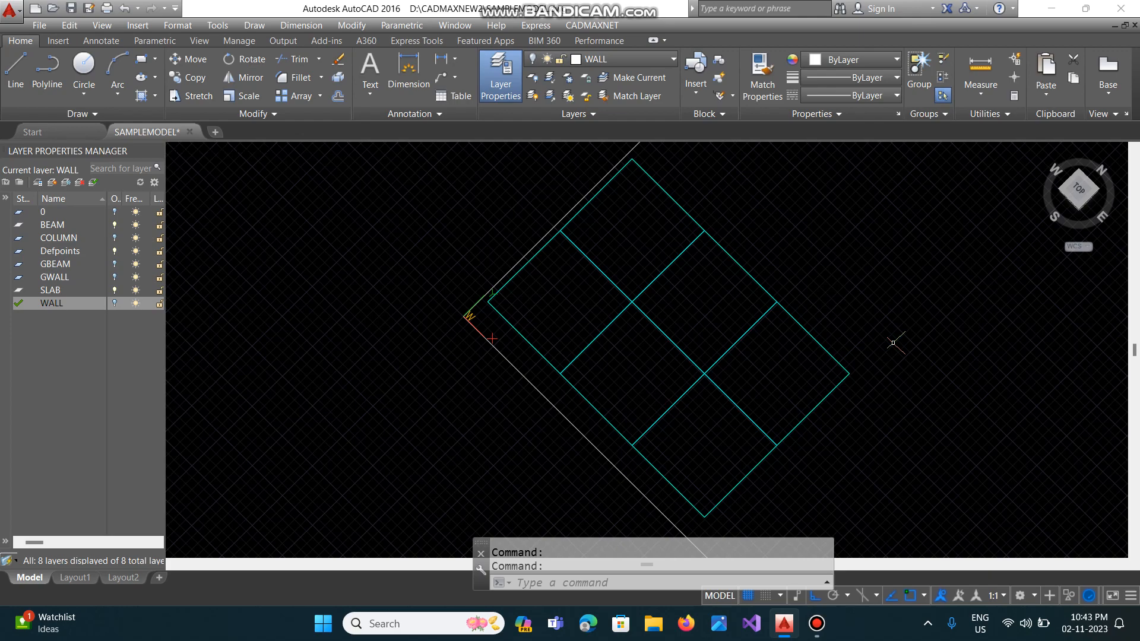
Copy all the visible upper beams and slabs straight up by a relative displacement of 0,0,3.5.
type("co")
key("Return")
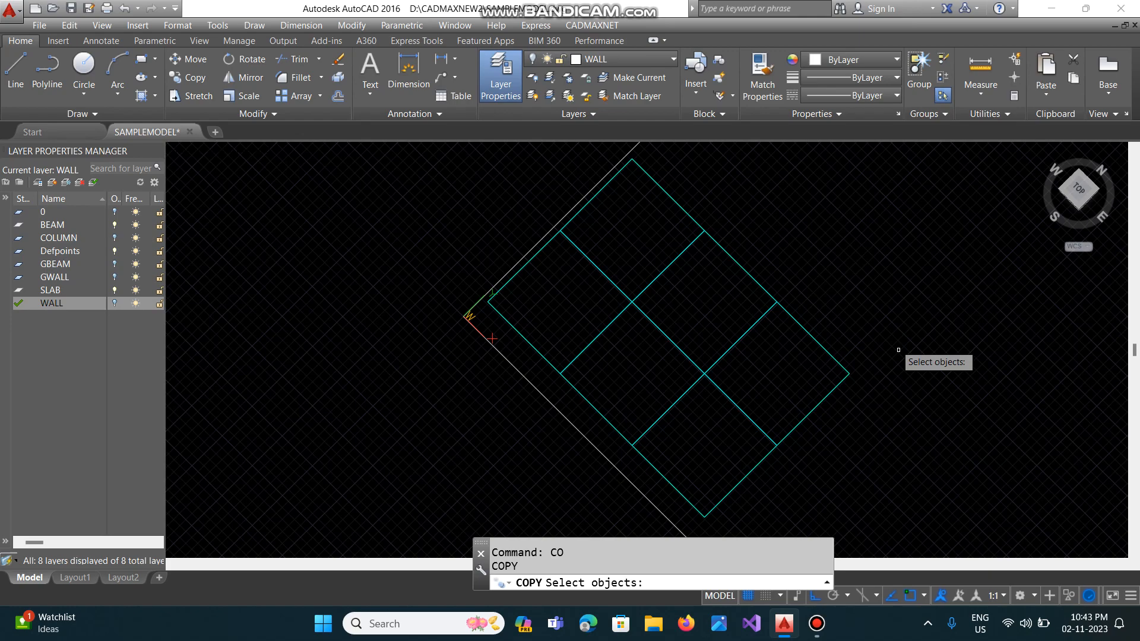
left_click(976, 538)
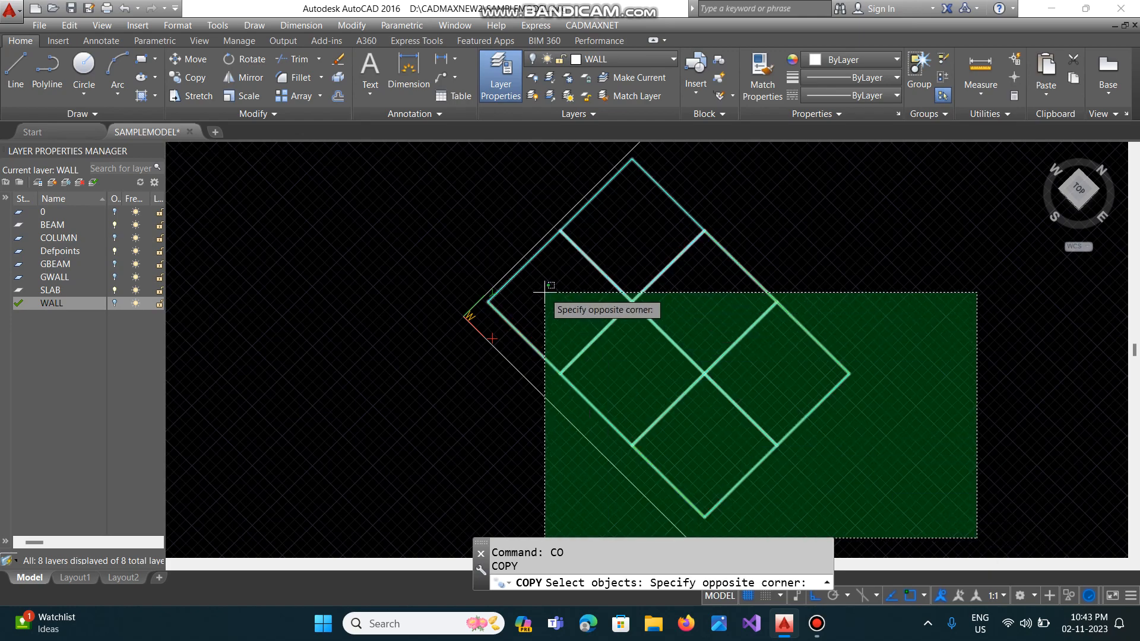
left_click(414, 166)
key("Return")
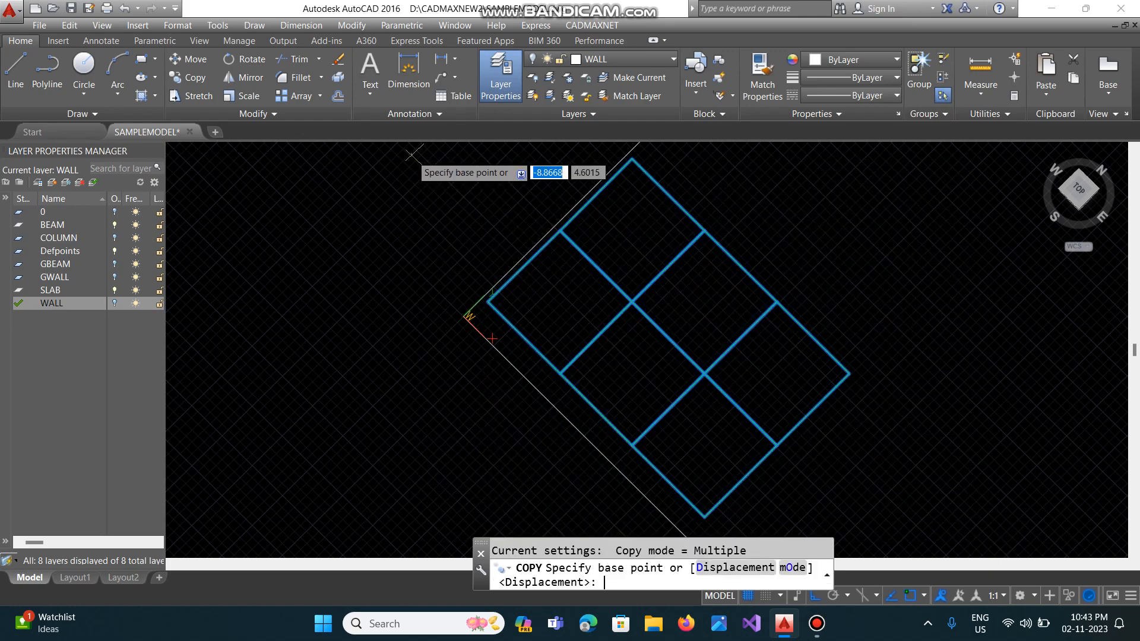
left_click(448, 315)
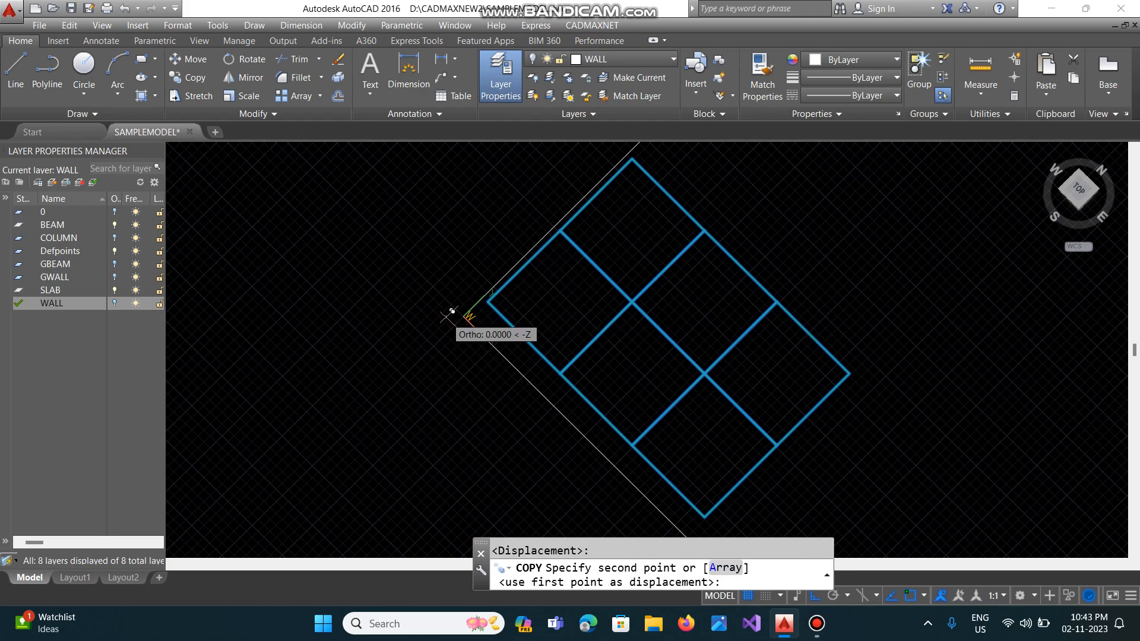
type("0,0")
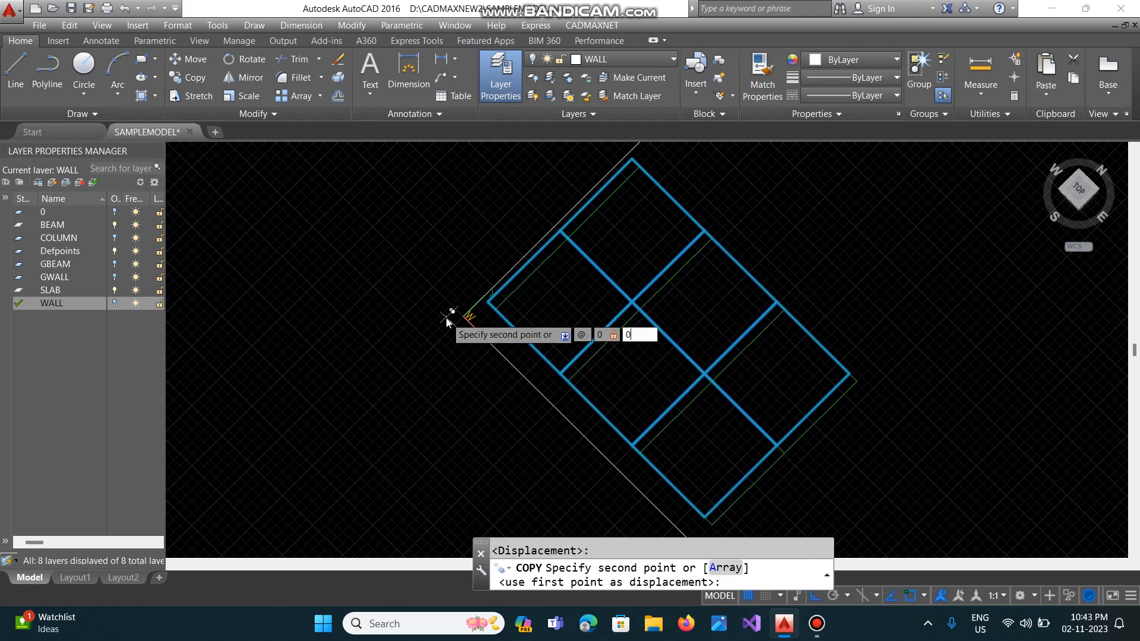
type(",10")
key("Return")
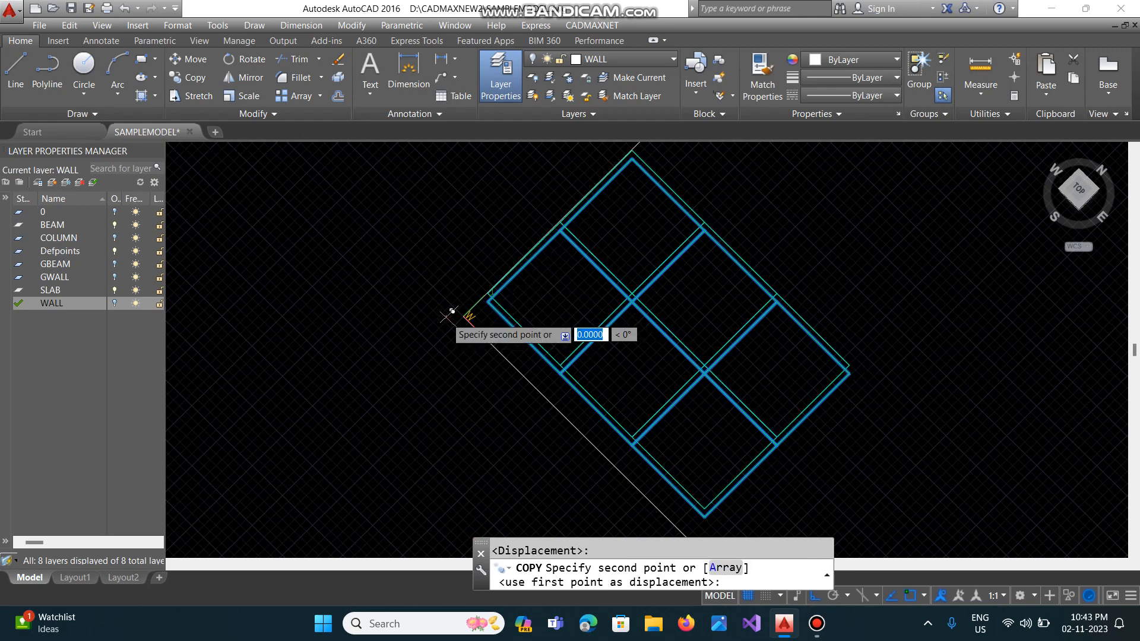
Place two more copies of the beams and slabs at relative heights 0,0,7 and 0,0,10.5.
type("0,0")
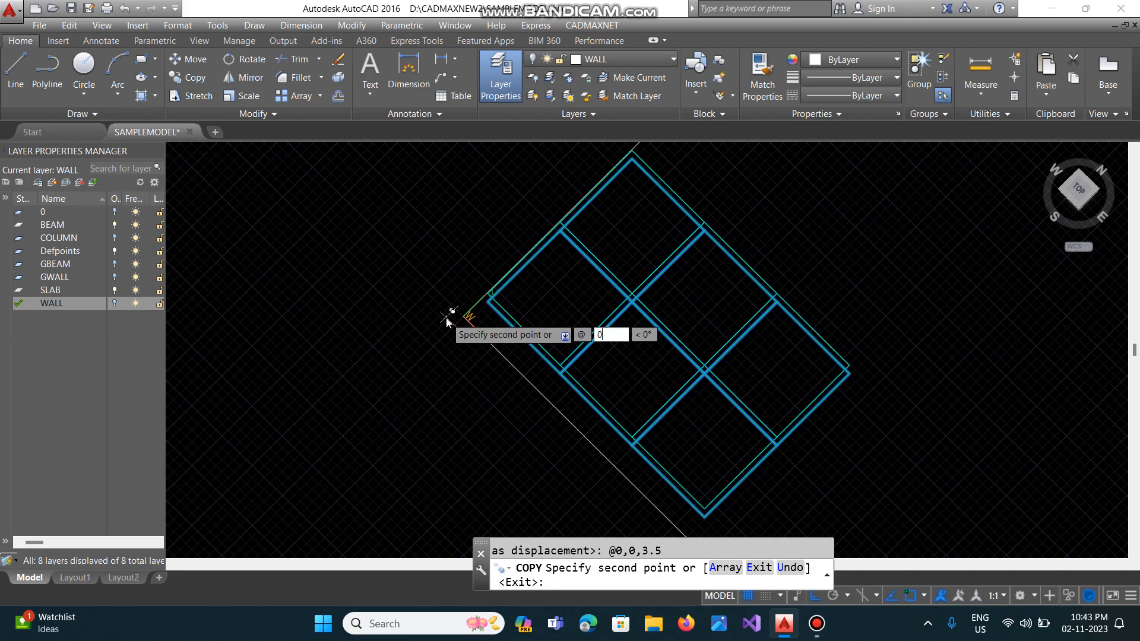
type(",7")
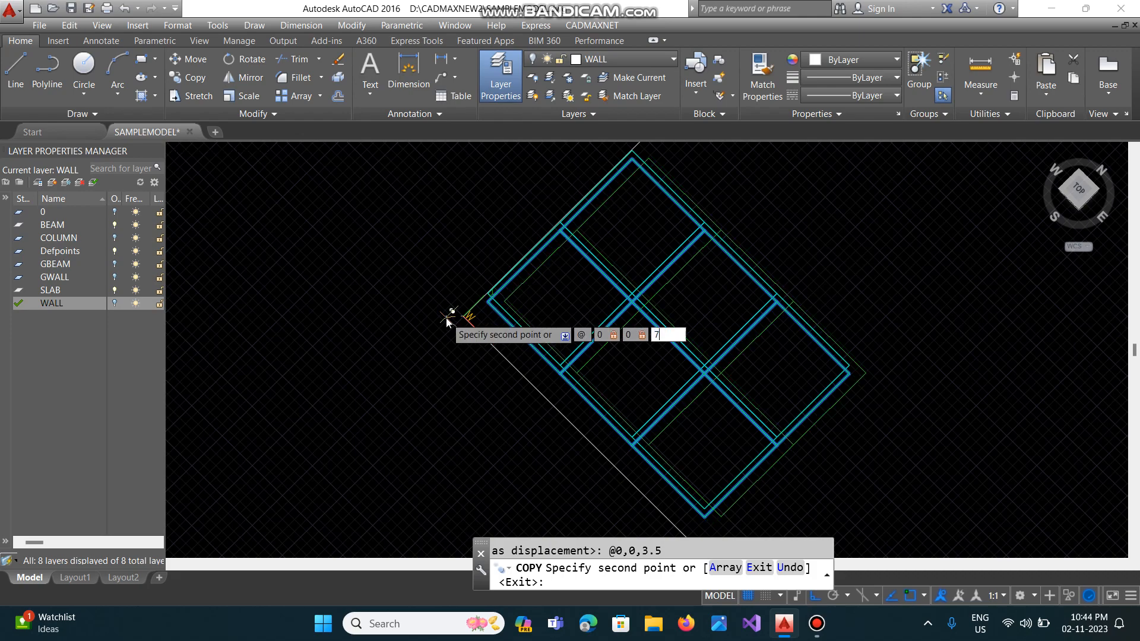
key("Return")
type("0,0")
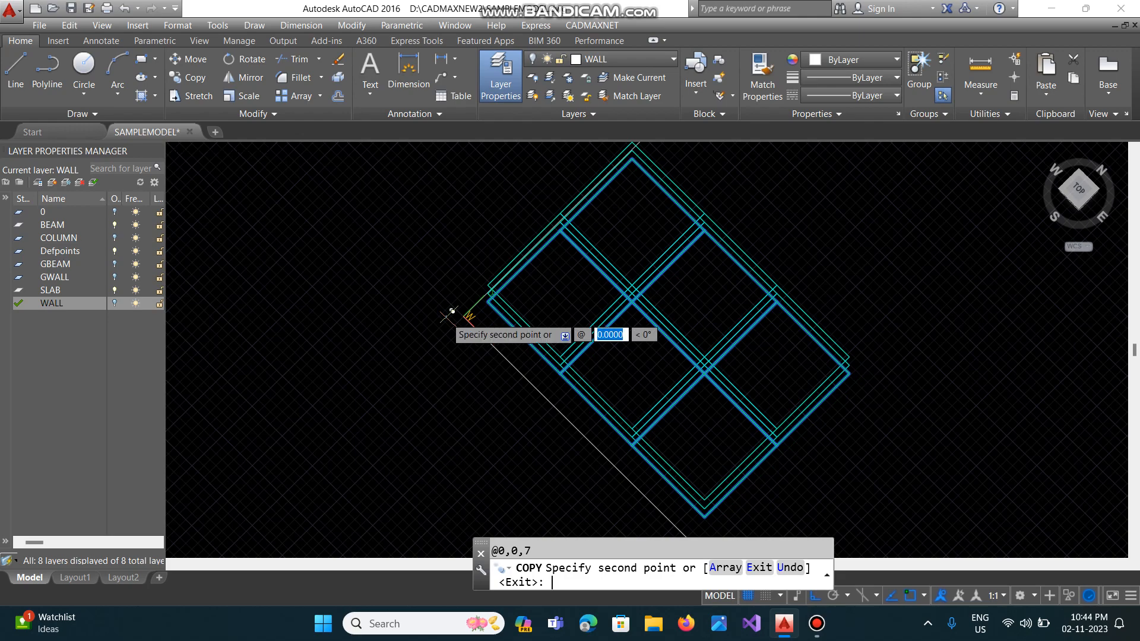
type(",10.5")
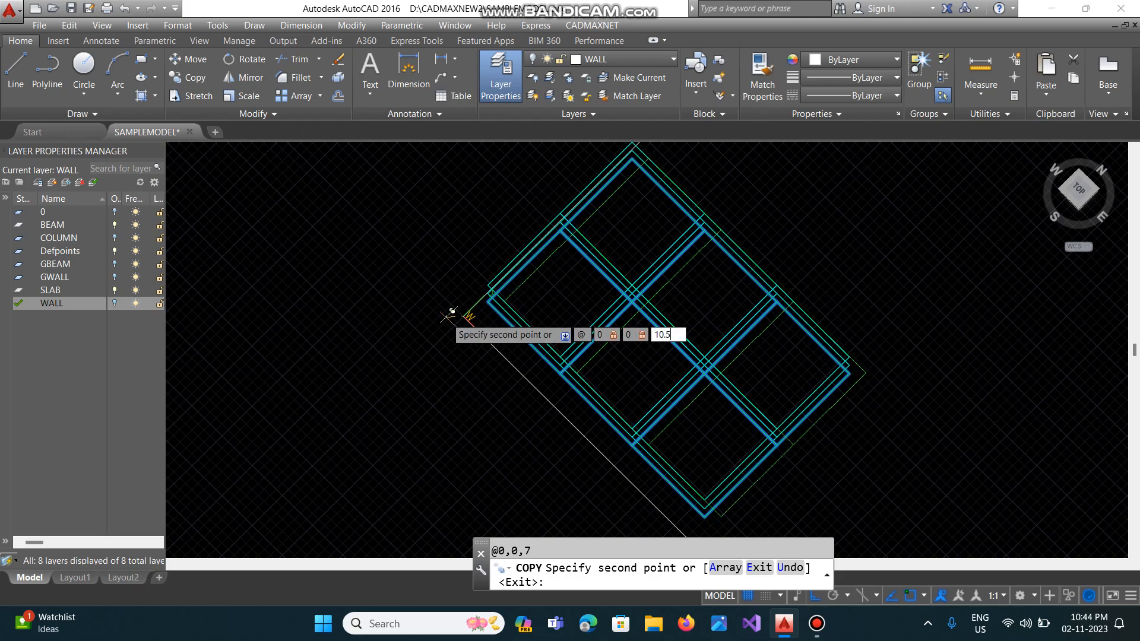
key("Return")
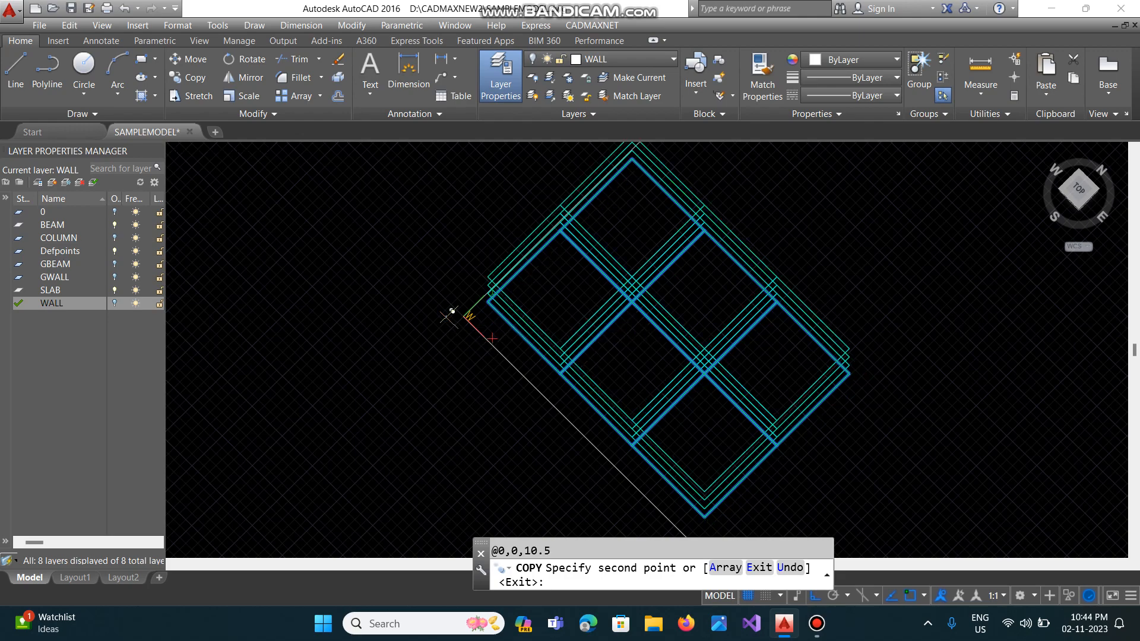
Add beam and slab copies at relative heights 0,0,14 and 0,0,17.5 and end the Copy command.
type("0,0,")
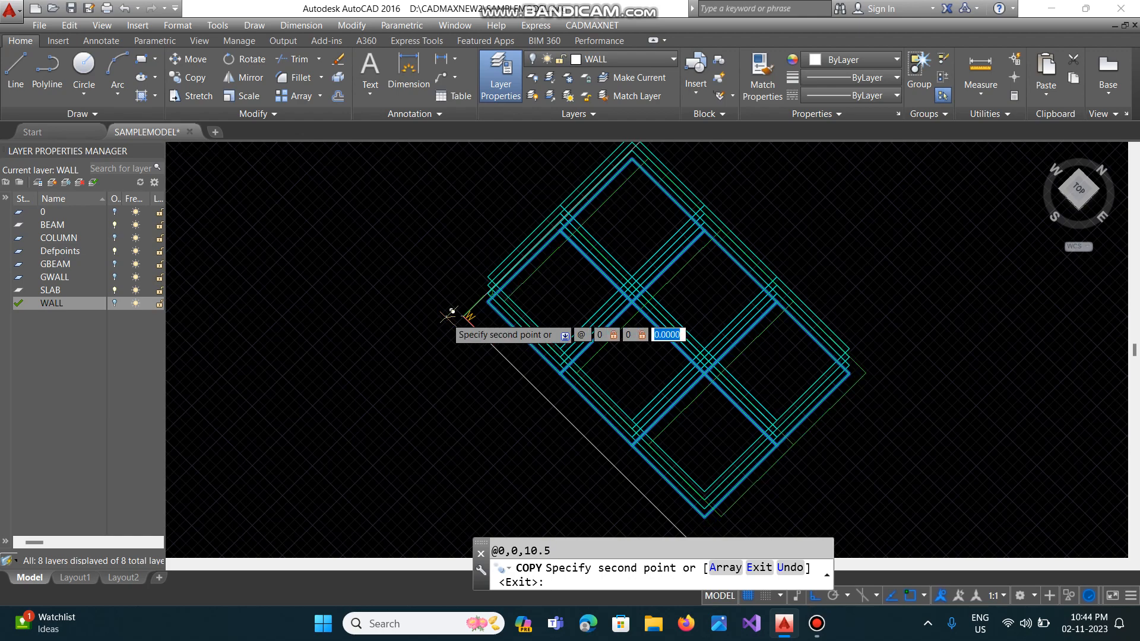
type("14")
key("Return")
type("0,0")
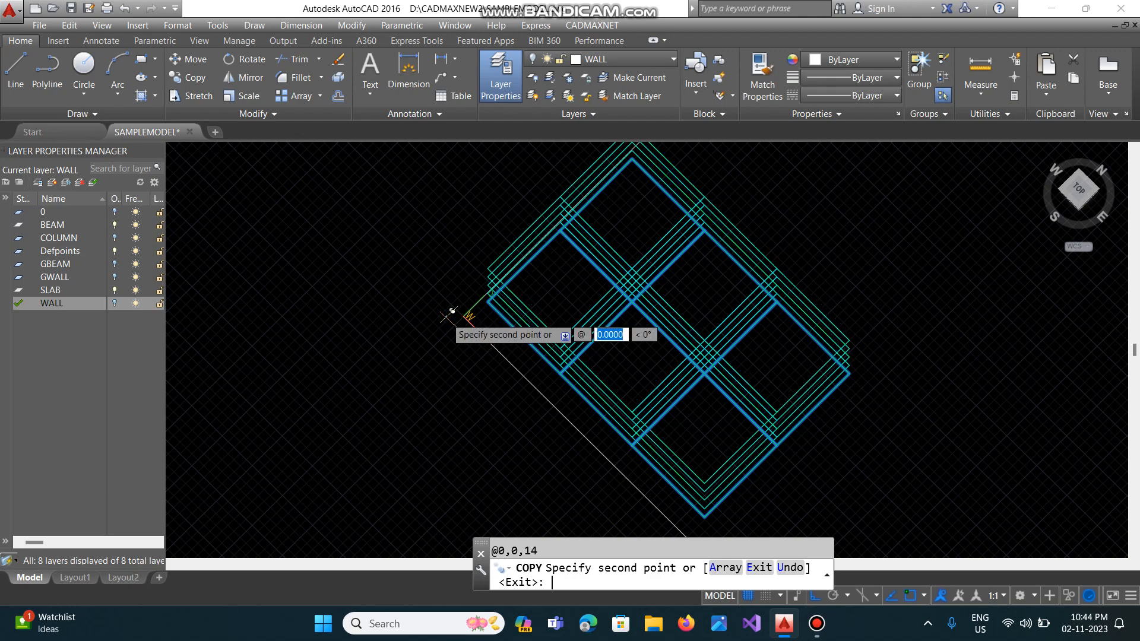
type(",")
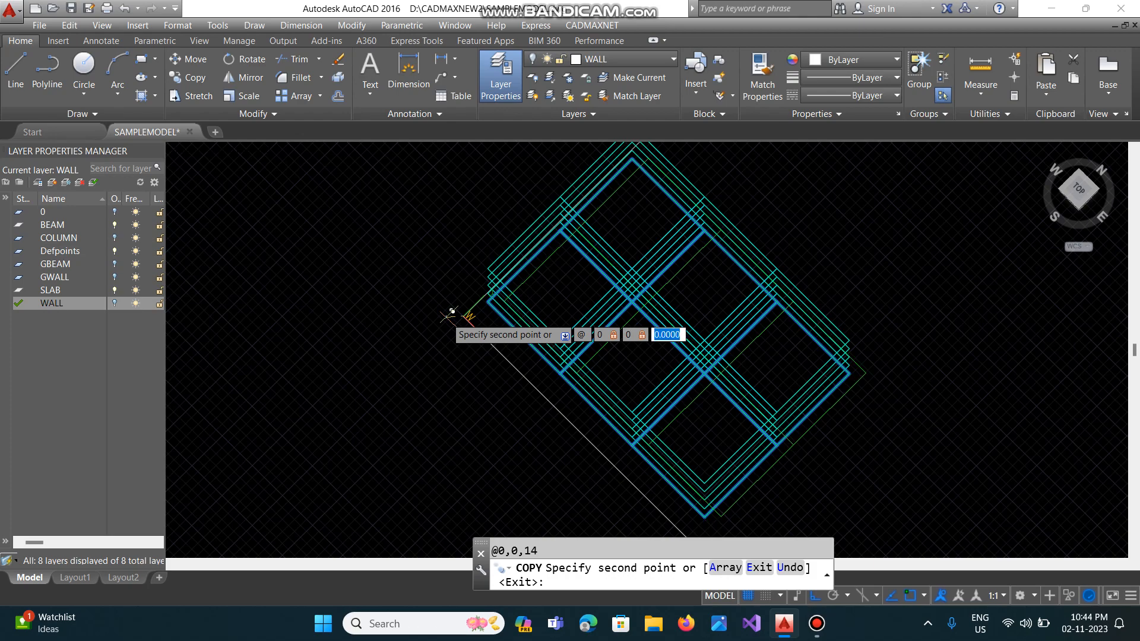
type("1")
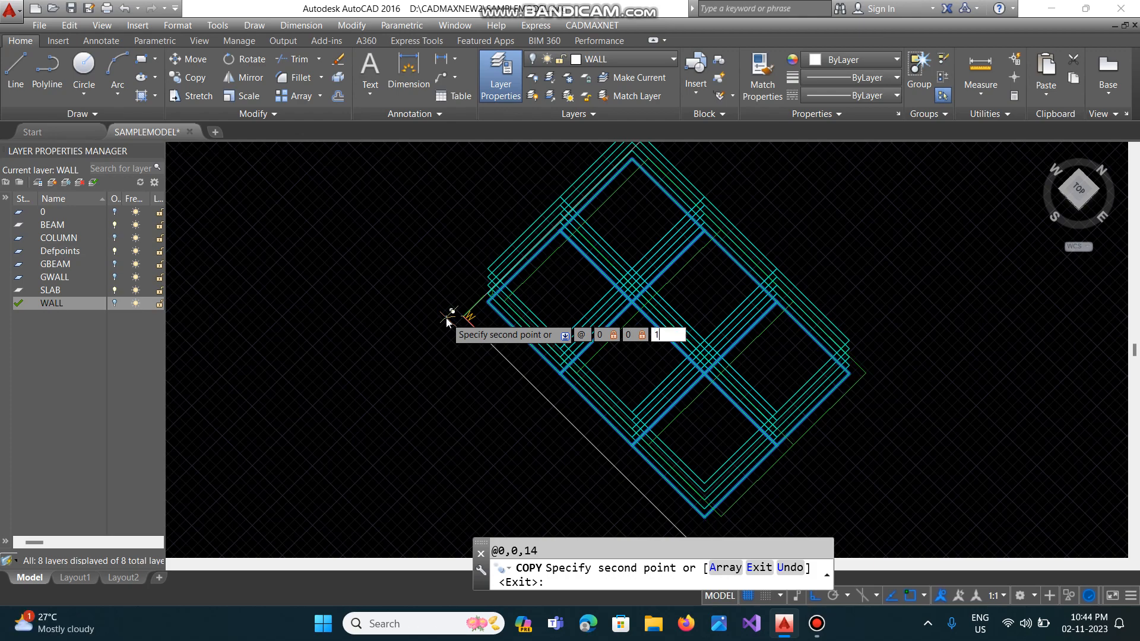
type("7.5")
key("Return")
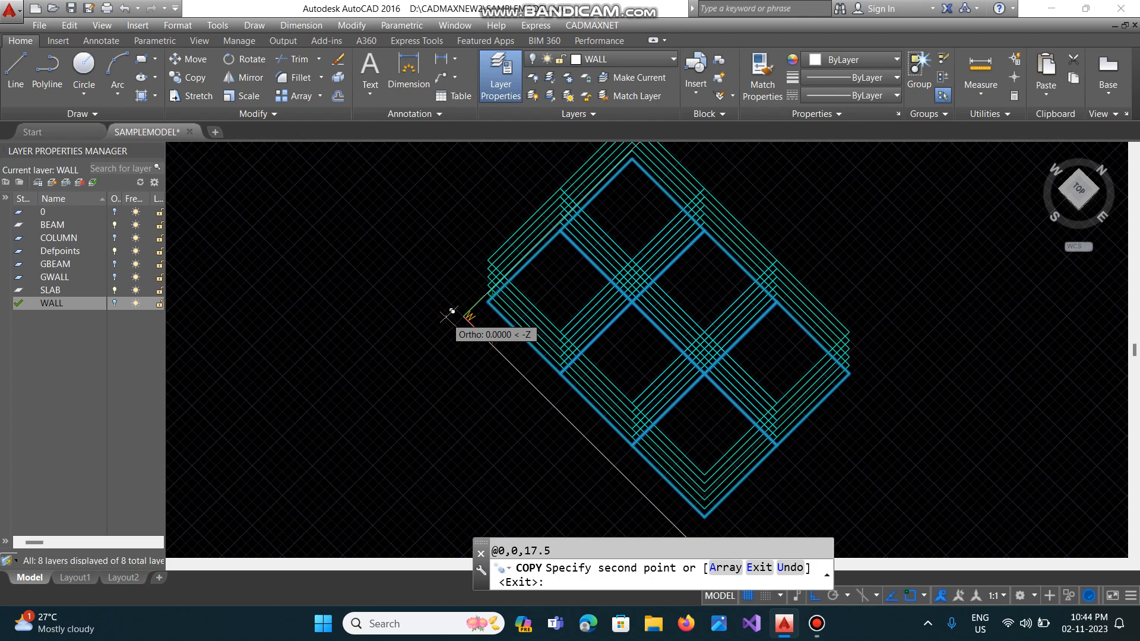
key("Return")
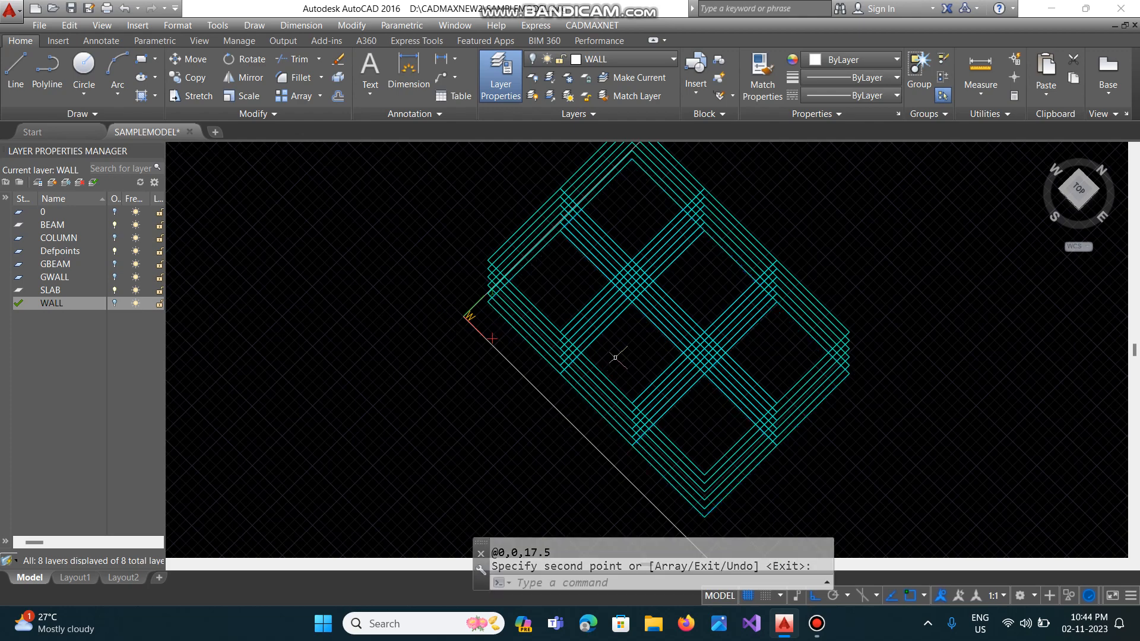
Turn off the BEAM and SLAB layers and turn the WALL layer back on.
scroll(616, 357, "down", 2)
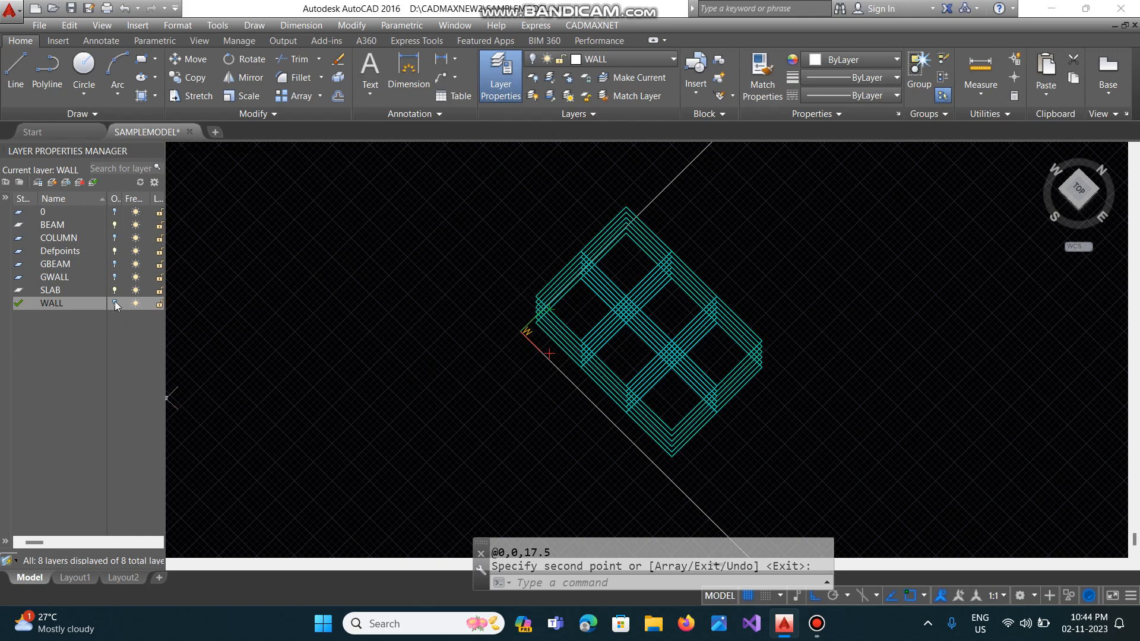
left_click(115, 225)
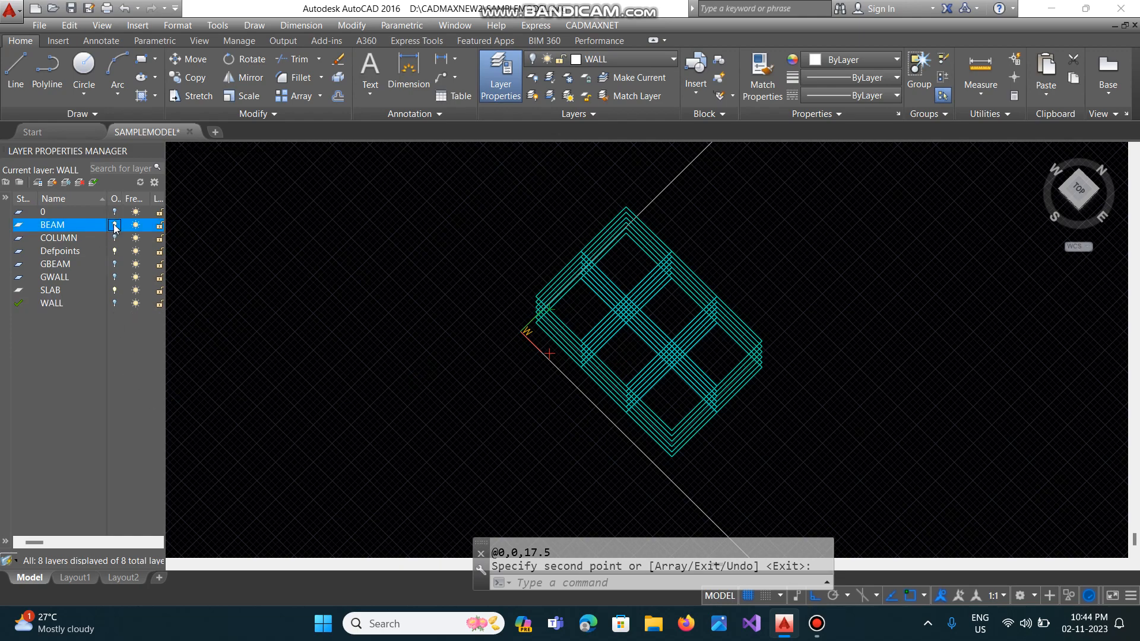
left_click(114, 291)
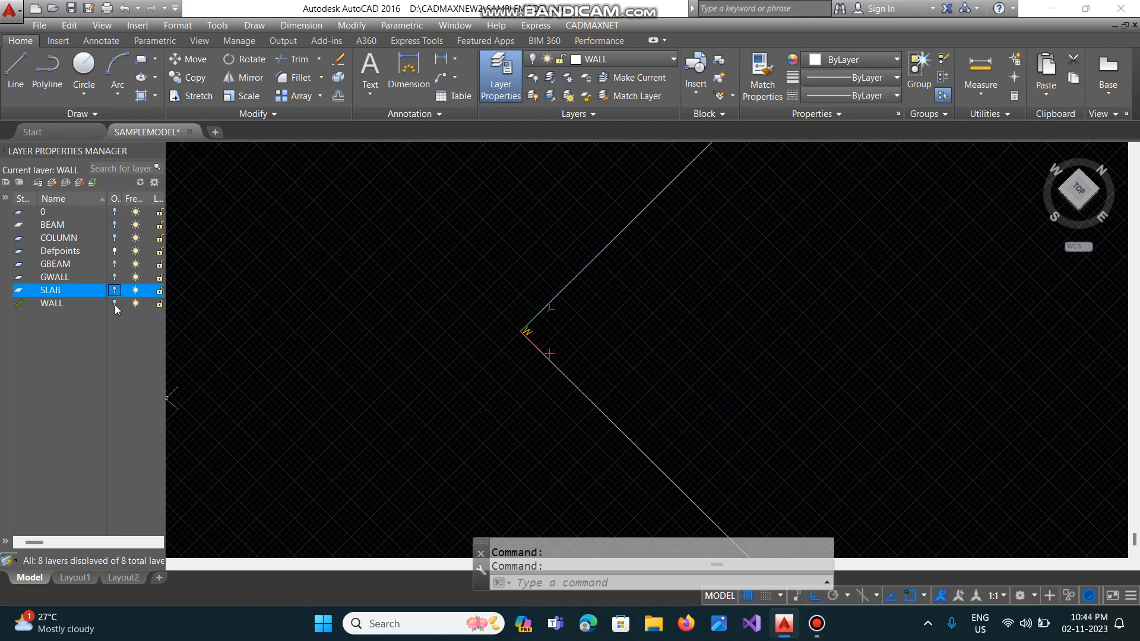
left_click(114, 304)
Copy all the visible upper walls straight up by a relative displacement of 0,0,3.5.
type("co")
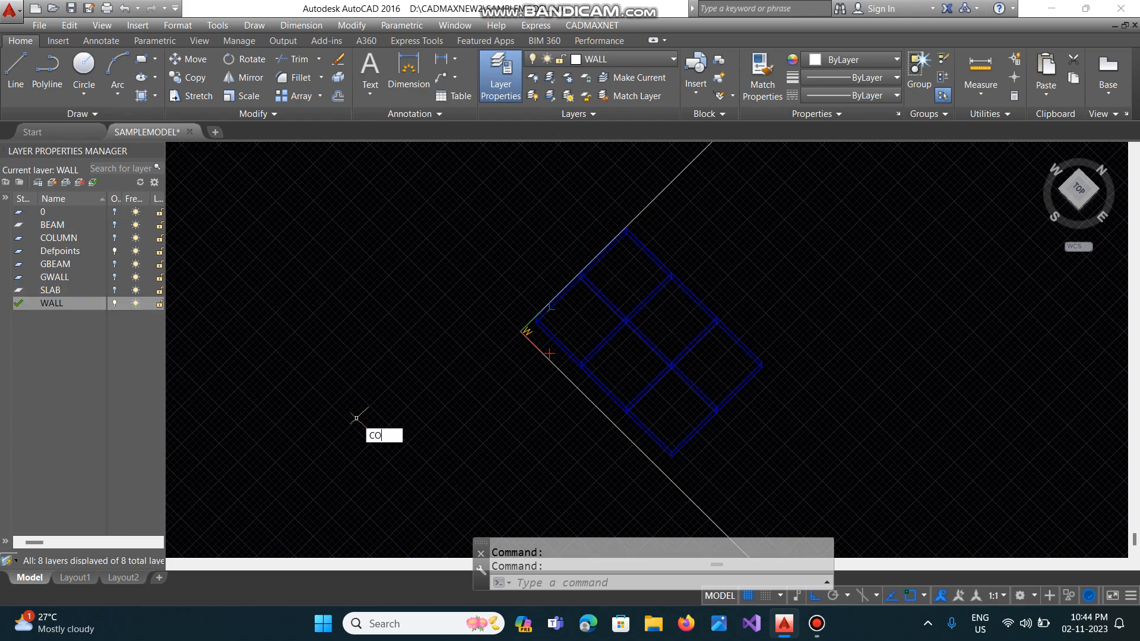
key("Return")
left_click(867, 502)
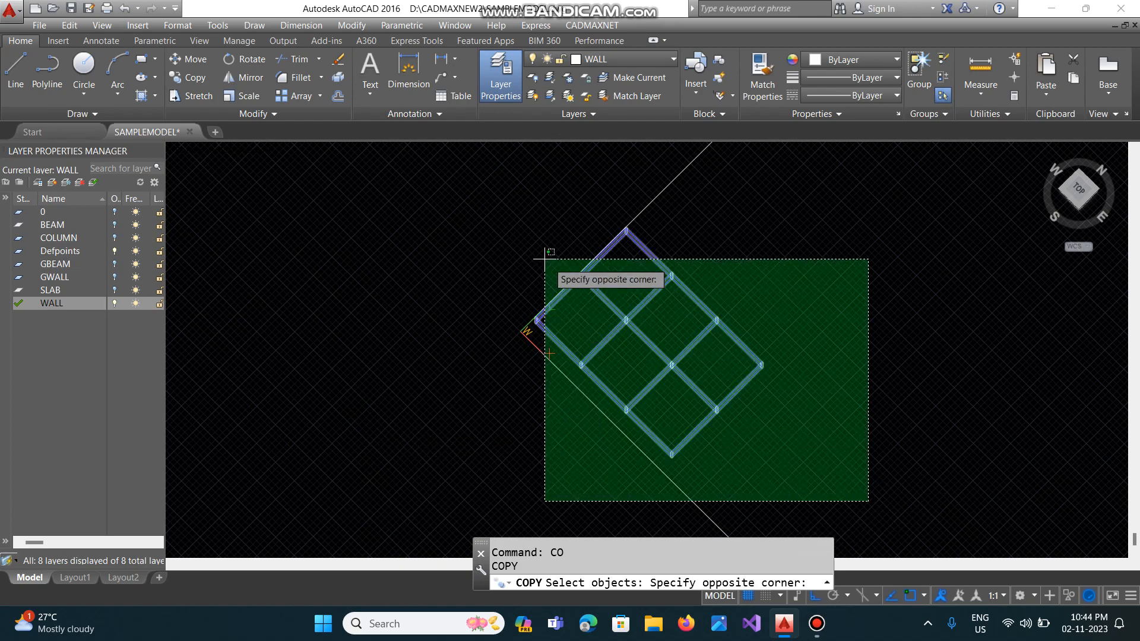
left_click(484, 212)
key("Return")
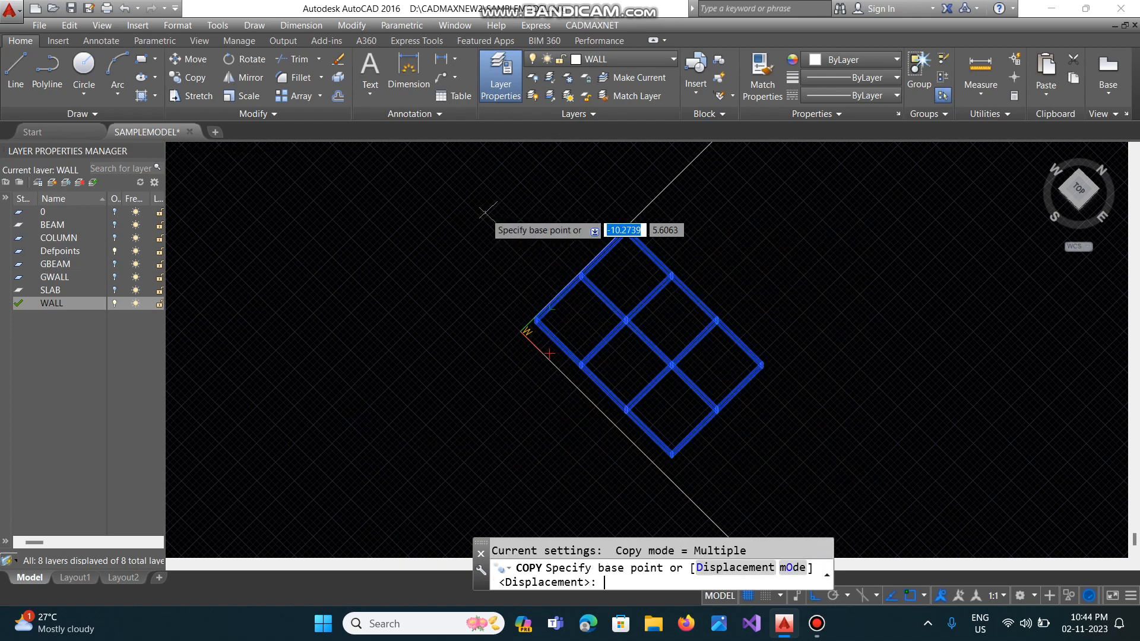
left_click(490, 276)
type("@0")
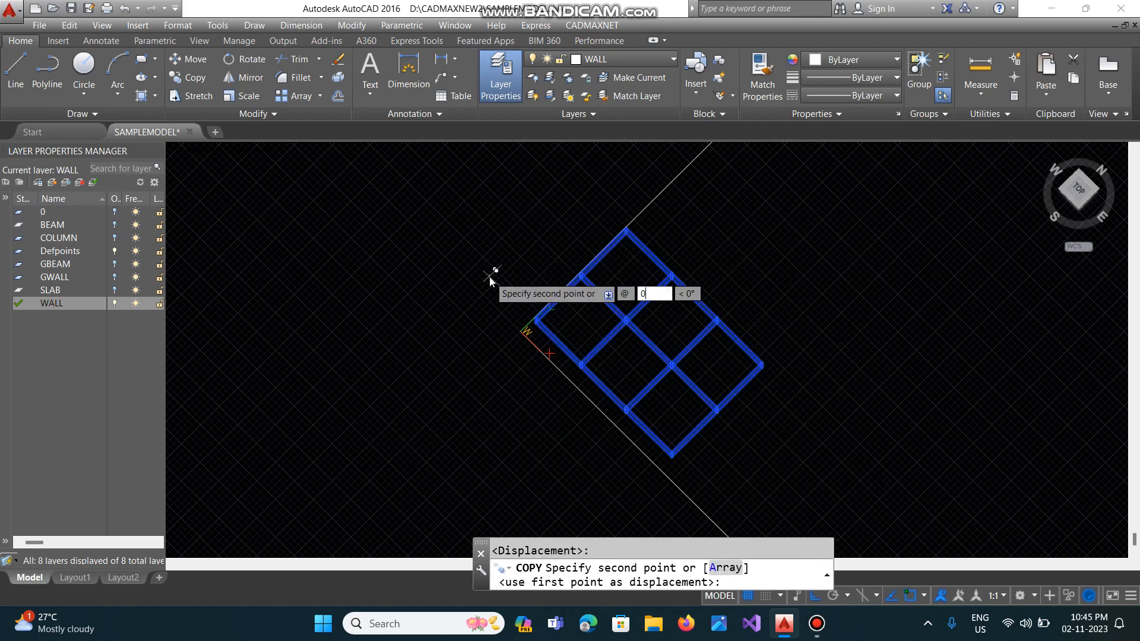
type(",0,3.5")
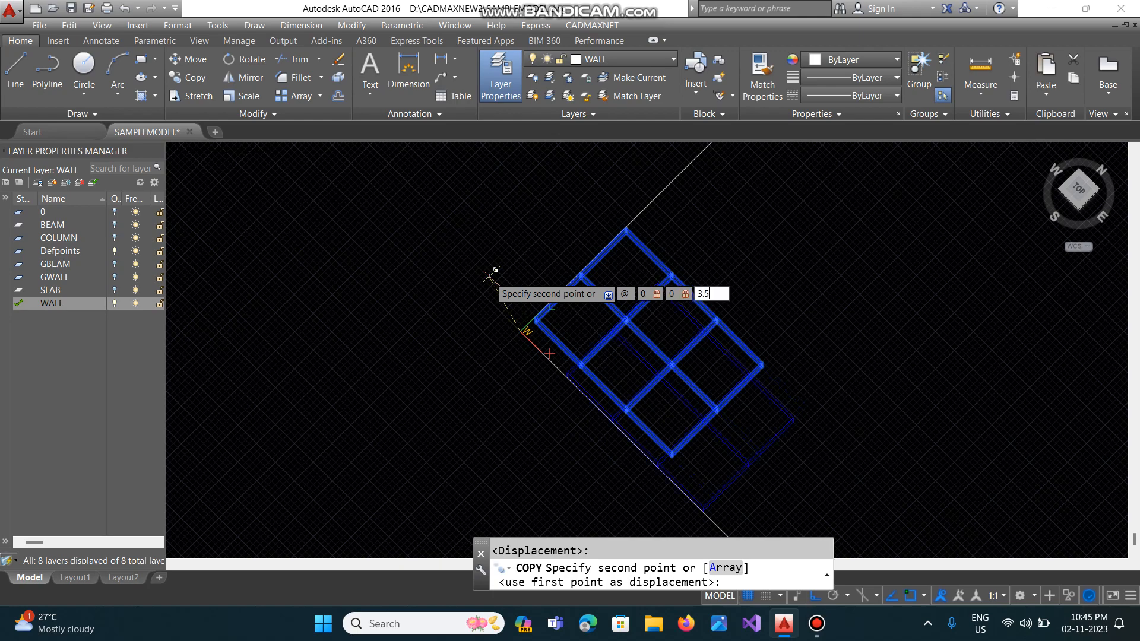
key("Return")
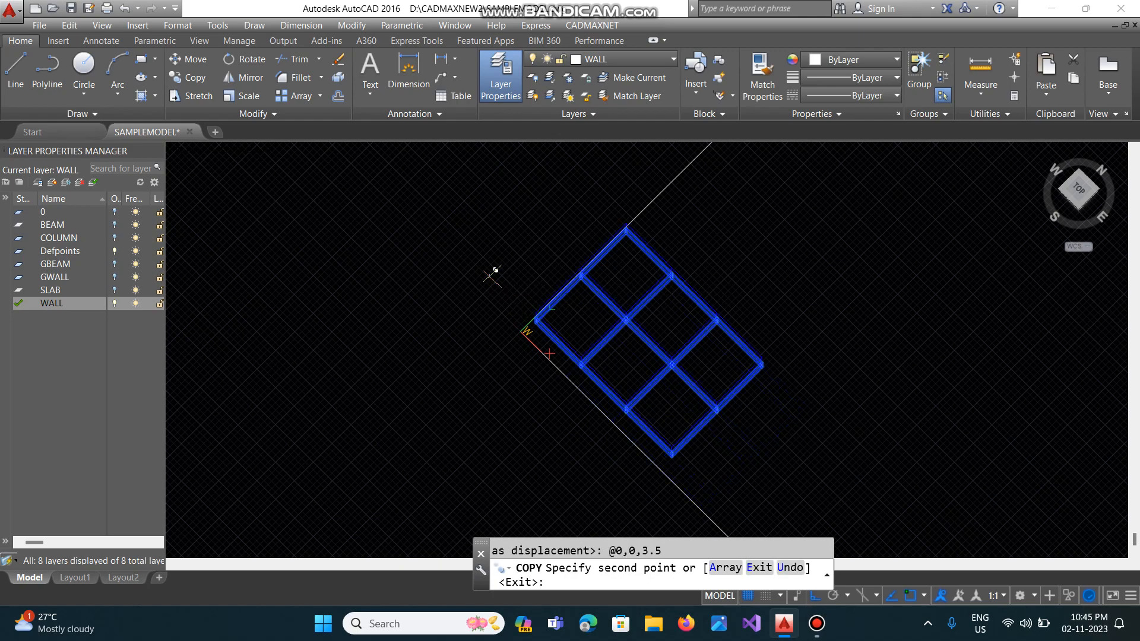
Place two more copies of the upper walls at relative heights 0,0,7 and 0,0,10.5.
type("@0,0,")
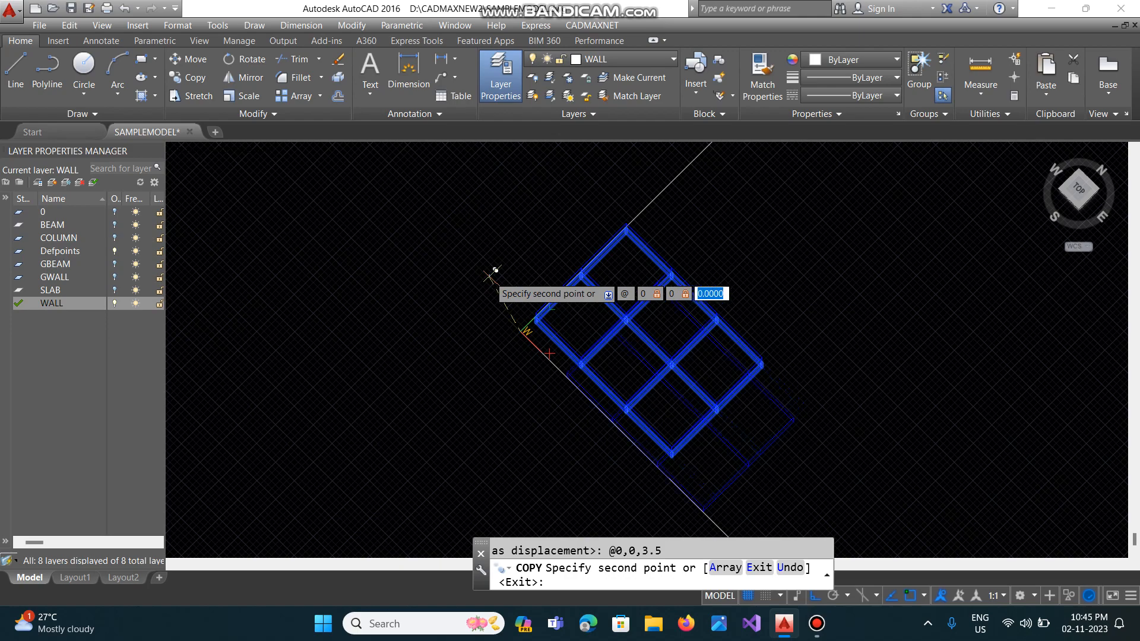
type("7")
key("Return")
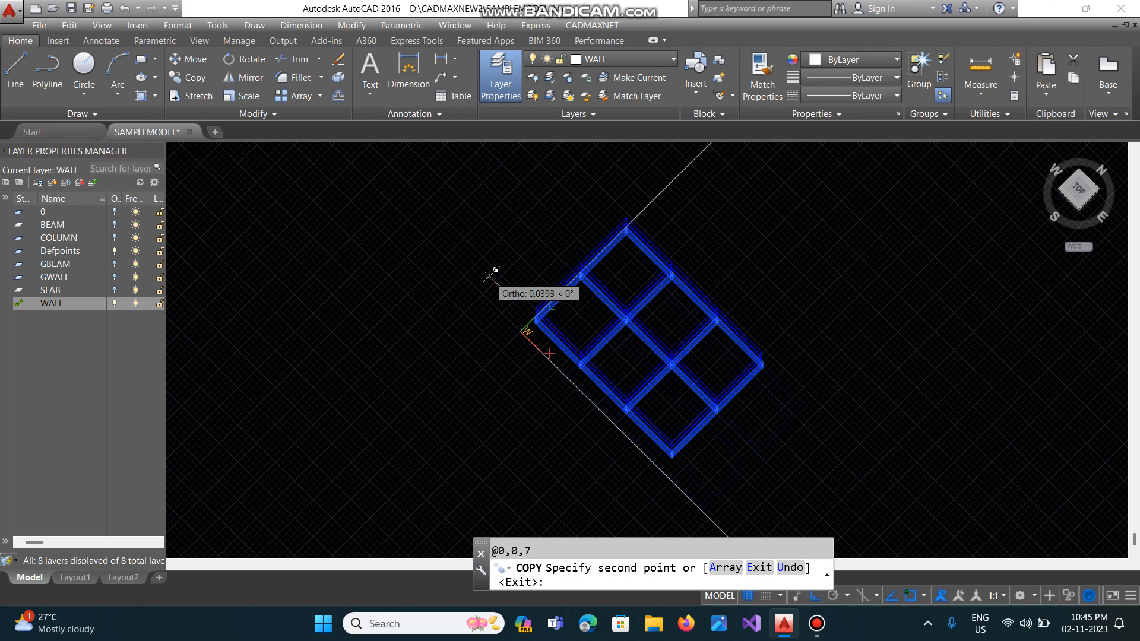
type("@0,0")
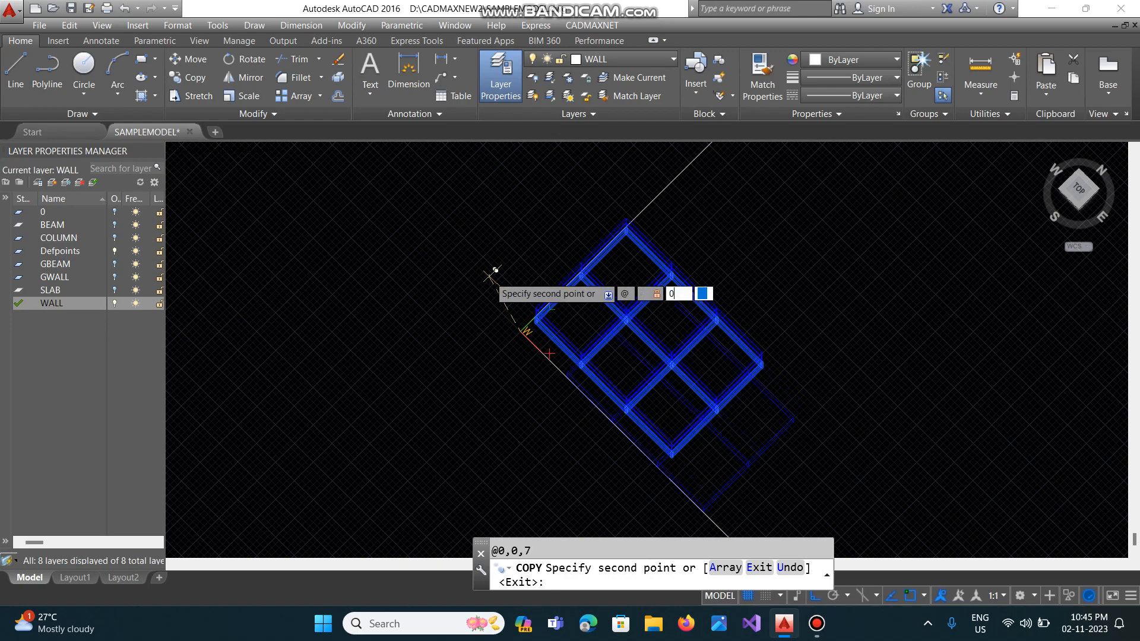
type(",10.5")
key("Return")
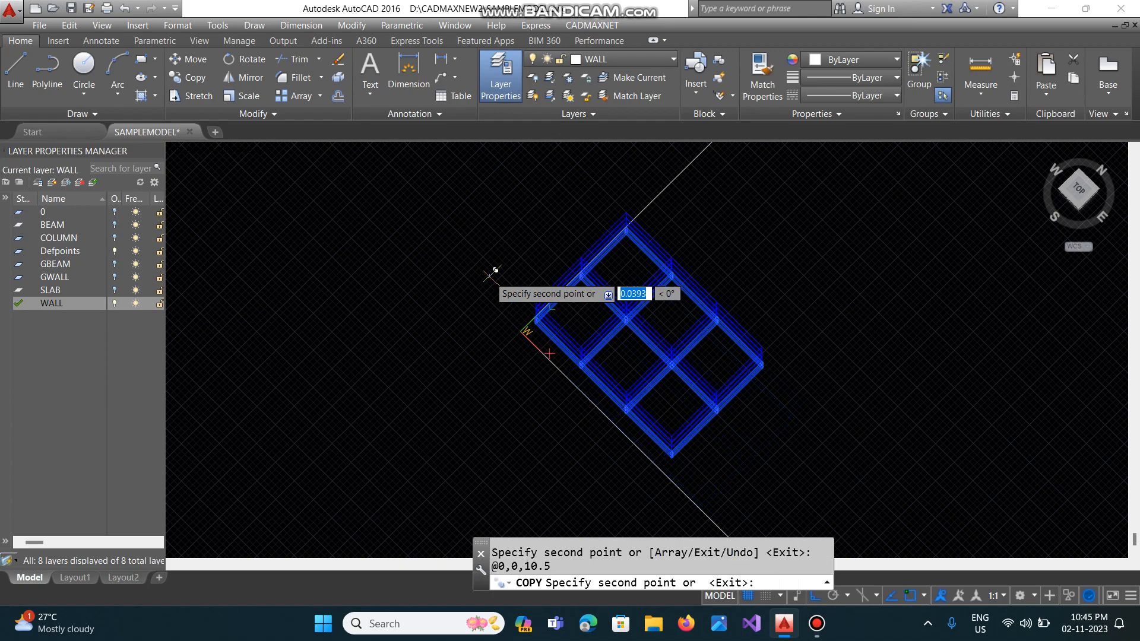
Place one more copy of the upper walls at relative height 0,0,14 and end the Copy command.
type("@0")
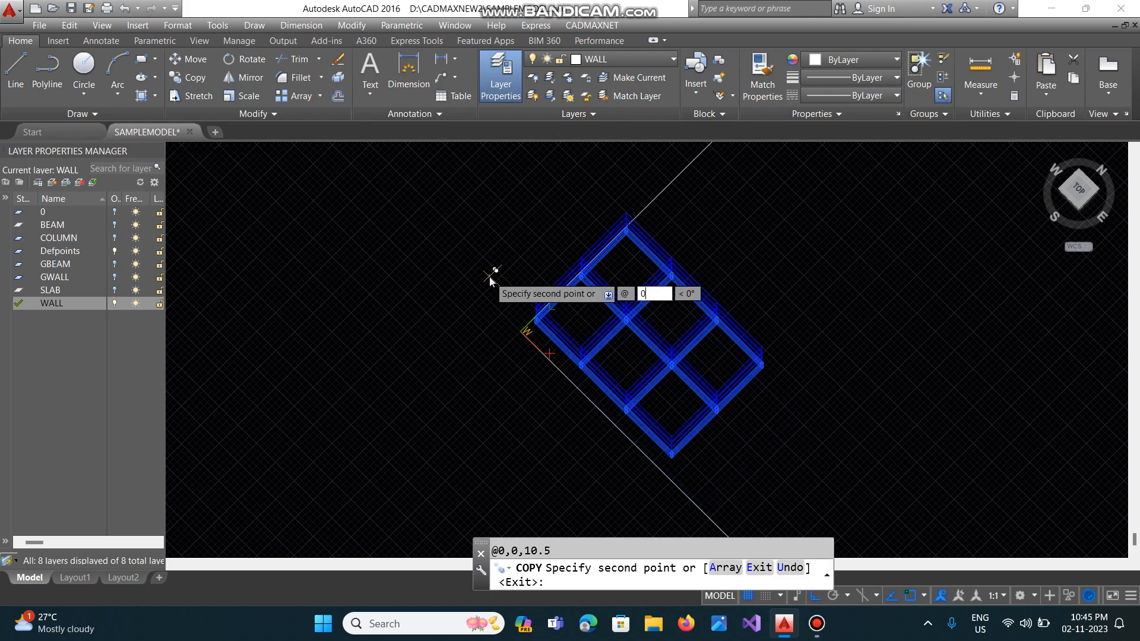
type(",0,14")
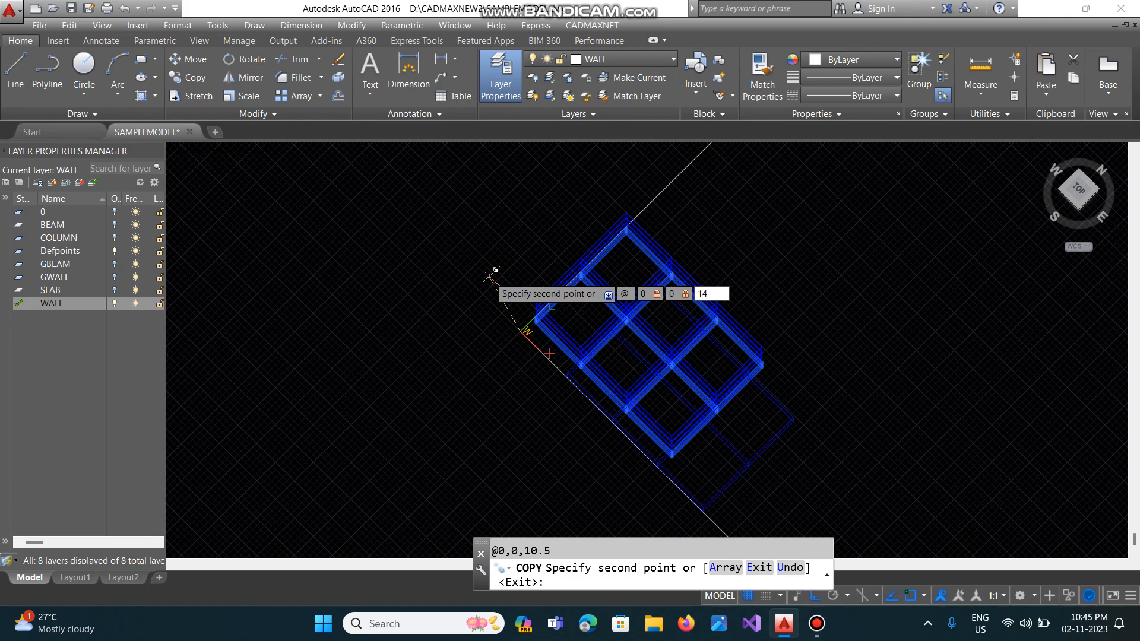
key("Return")
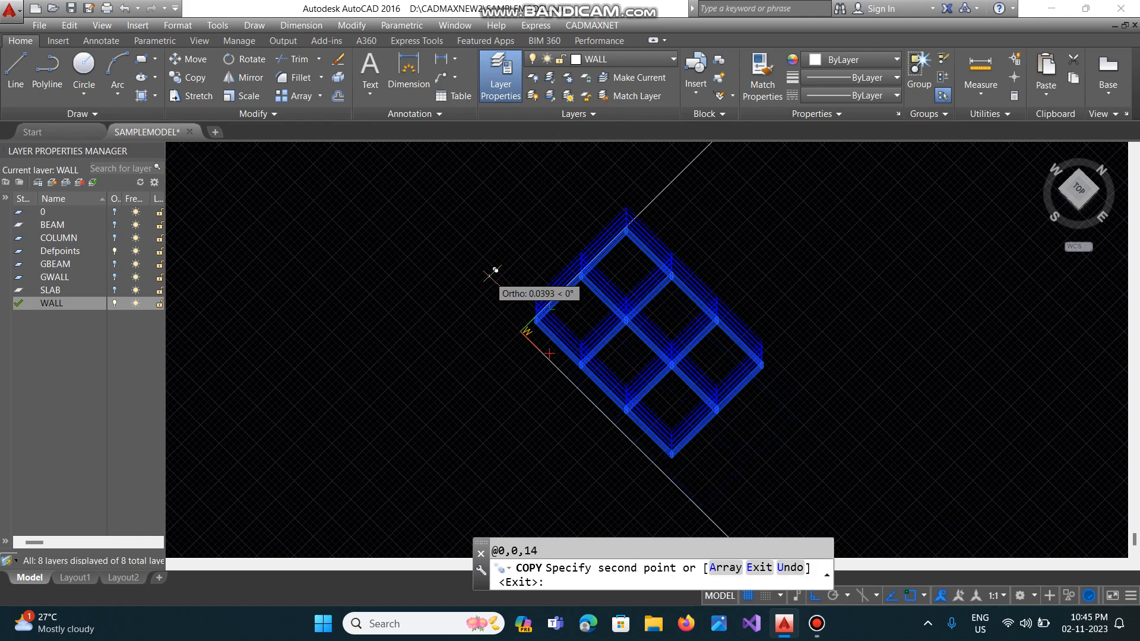
key("Return")
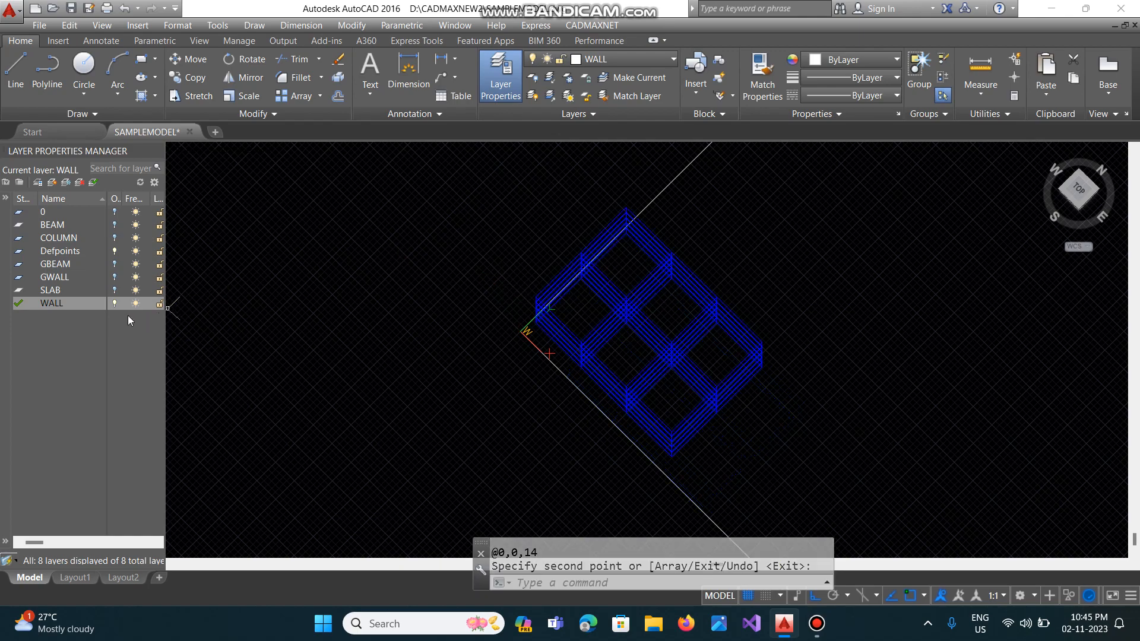
Turn the BEAM, COLUMN, GBEAM, GWALL and SLAB layers back on.
left_click(114, 226)
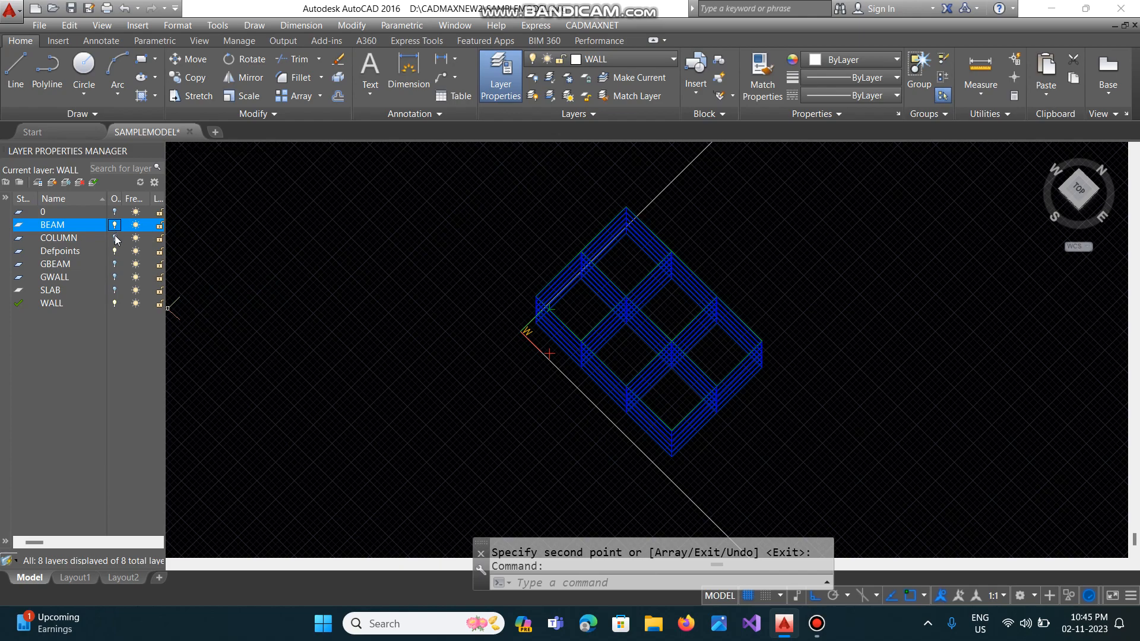
left_click(114, 239)
left_click(115, 264)
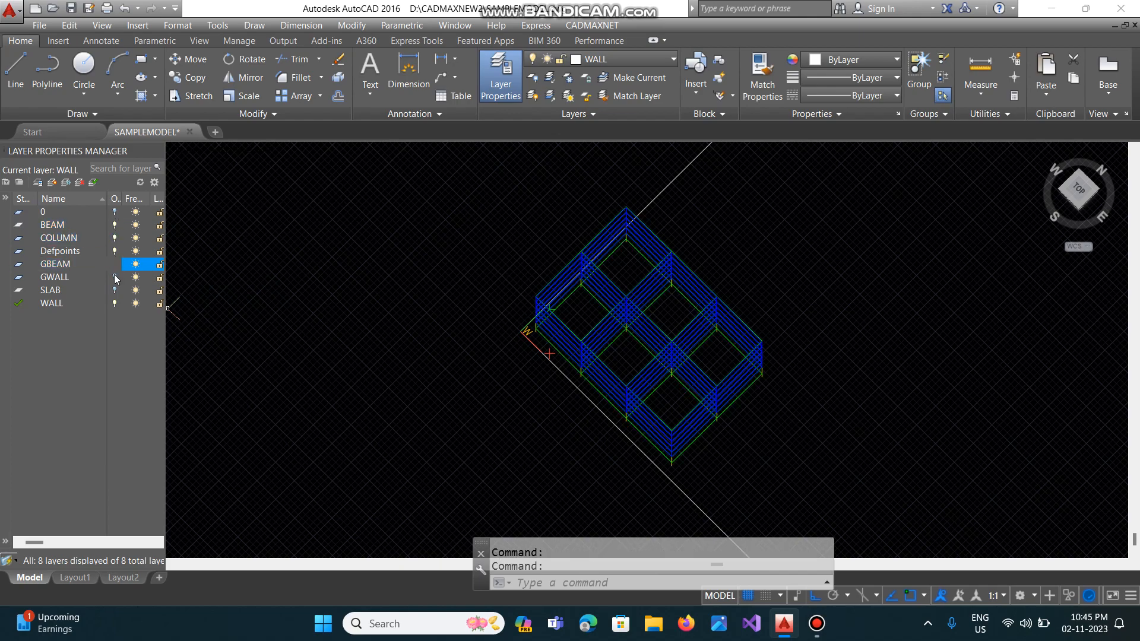
left_click(114, 277)
left_click(114, 290)
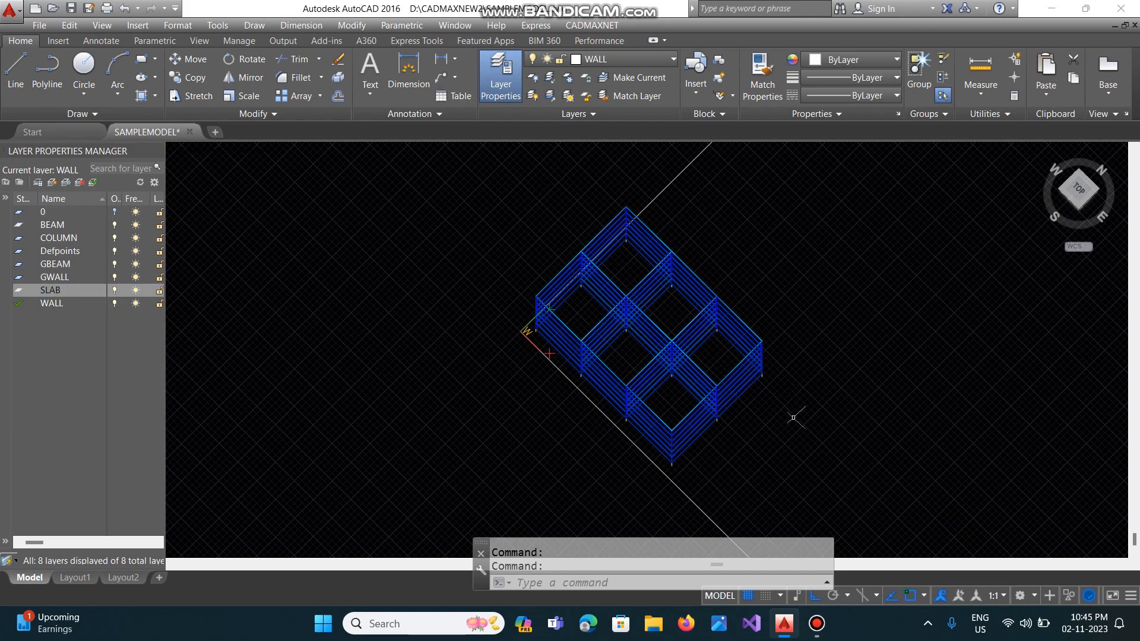
Examine a beam, wall and column junction on the building's outer edge up close, then return to the whole model.
type("z")
key("Return")
type("w")
key("Return")
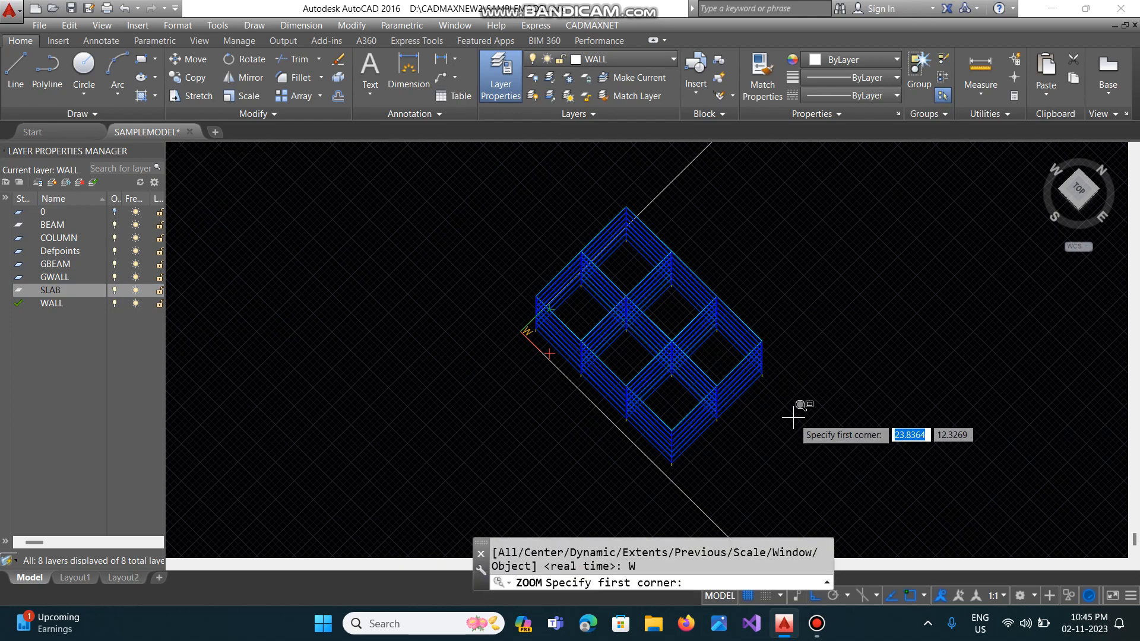
left_click(701, 373)
left_click(734, 383)
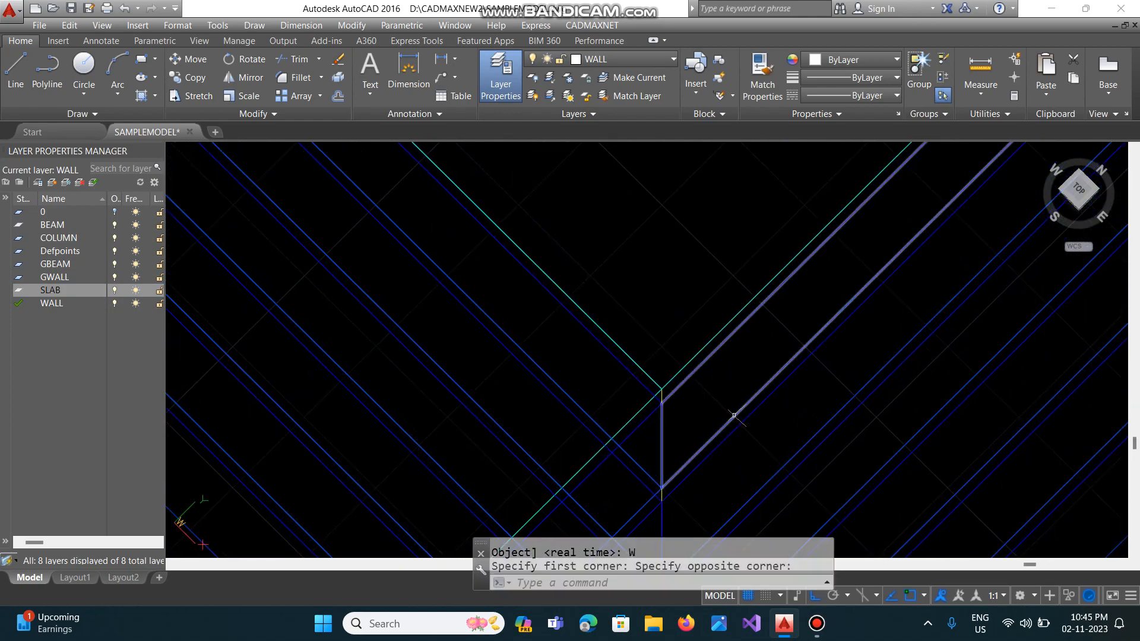
type("z")
key("Return")
type("a")
key("Return")
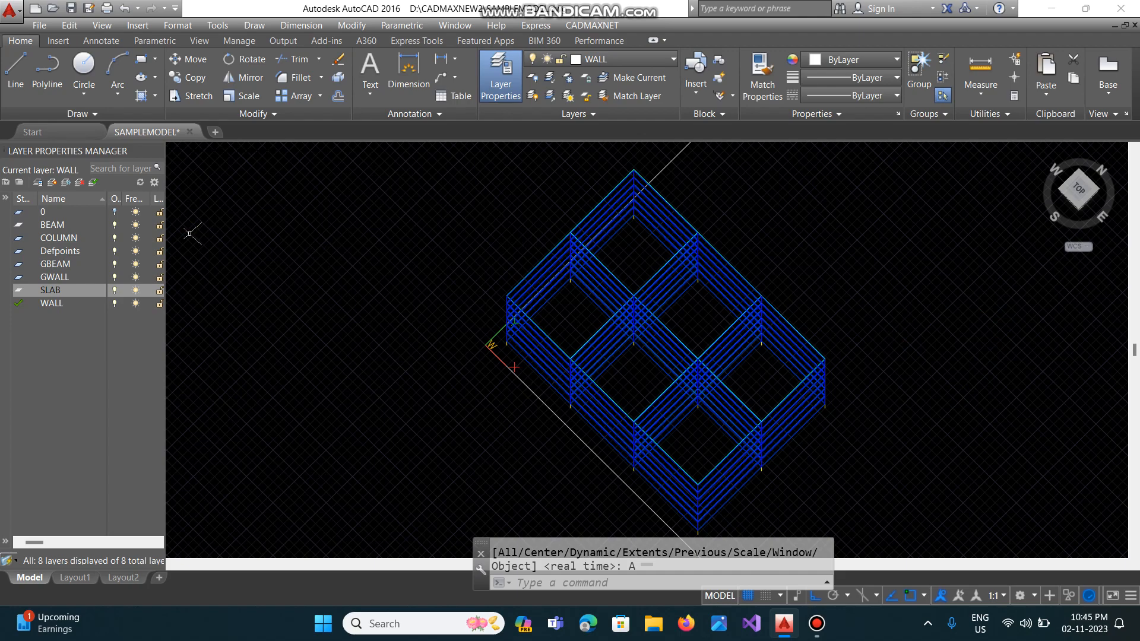
Save the drawing.
left_click(71, 9)
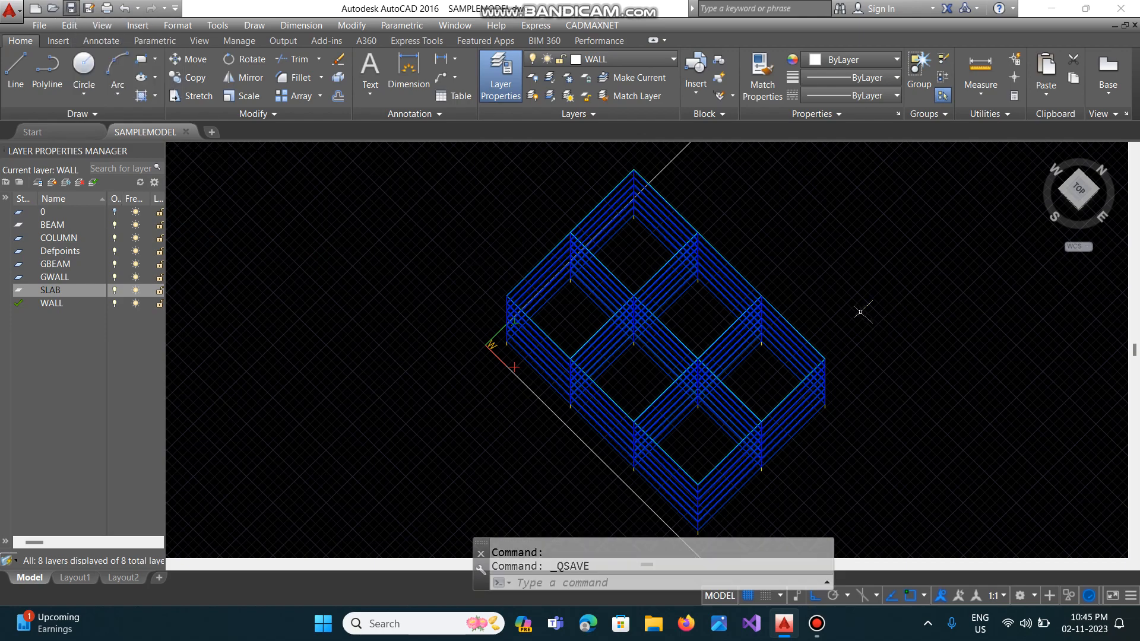
scroll(861, 312, "down", 2)
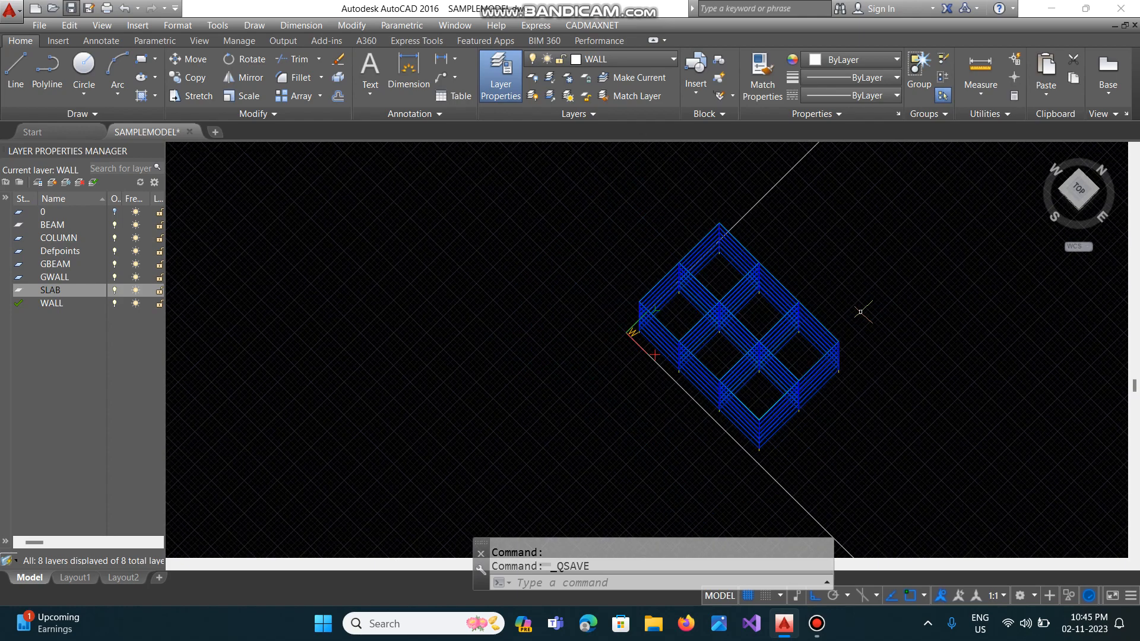
scroll(860, 312, "up", 2)
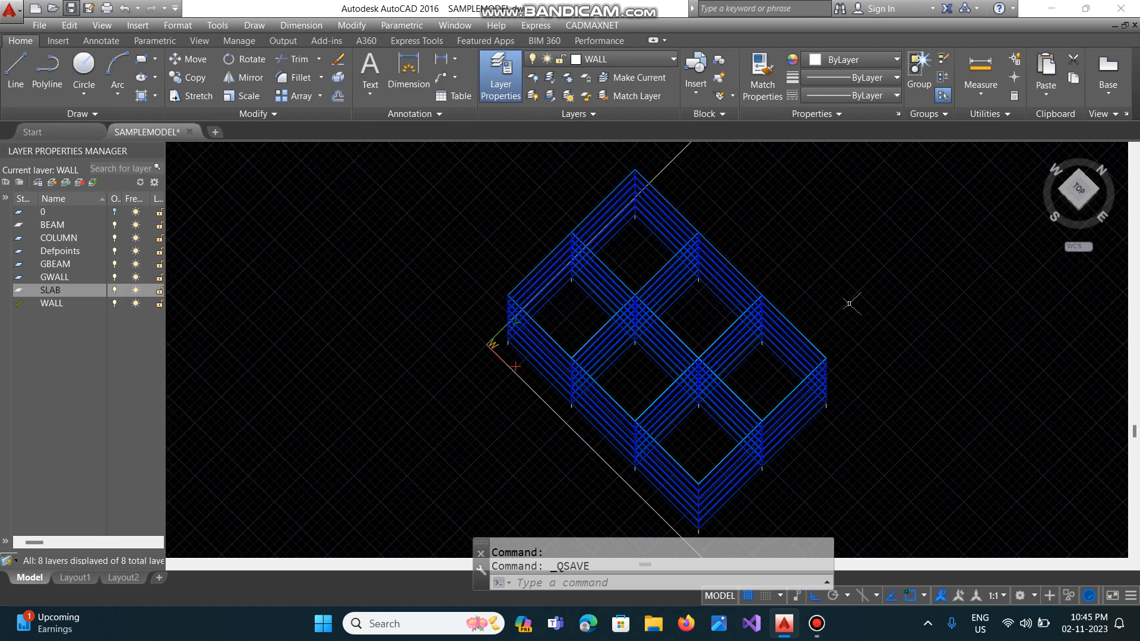
Run BEAMLOAD on the entire building model, including all beams, columns, walls and slabs.
left_click(611, 26)
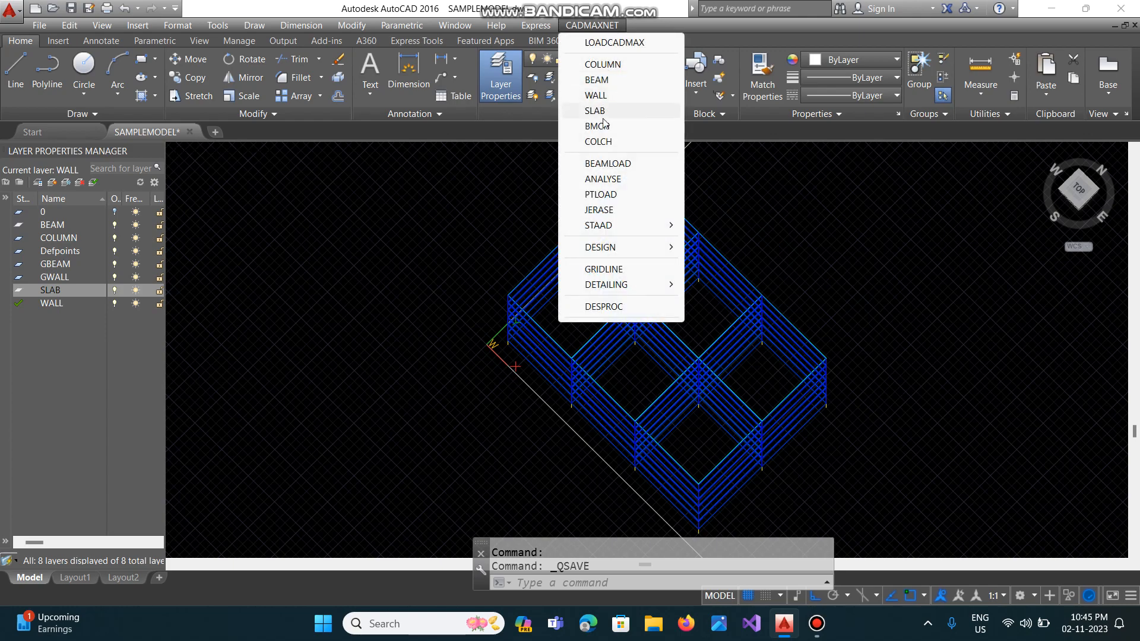
left_click(613, 165)
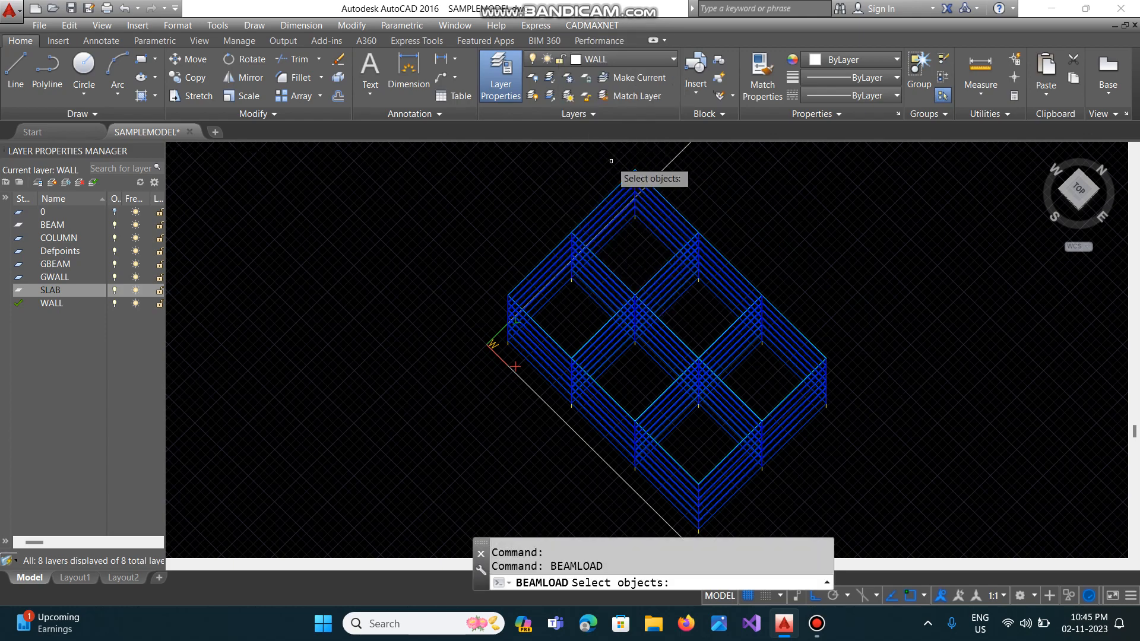
left_click(942, 545)
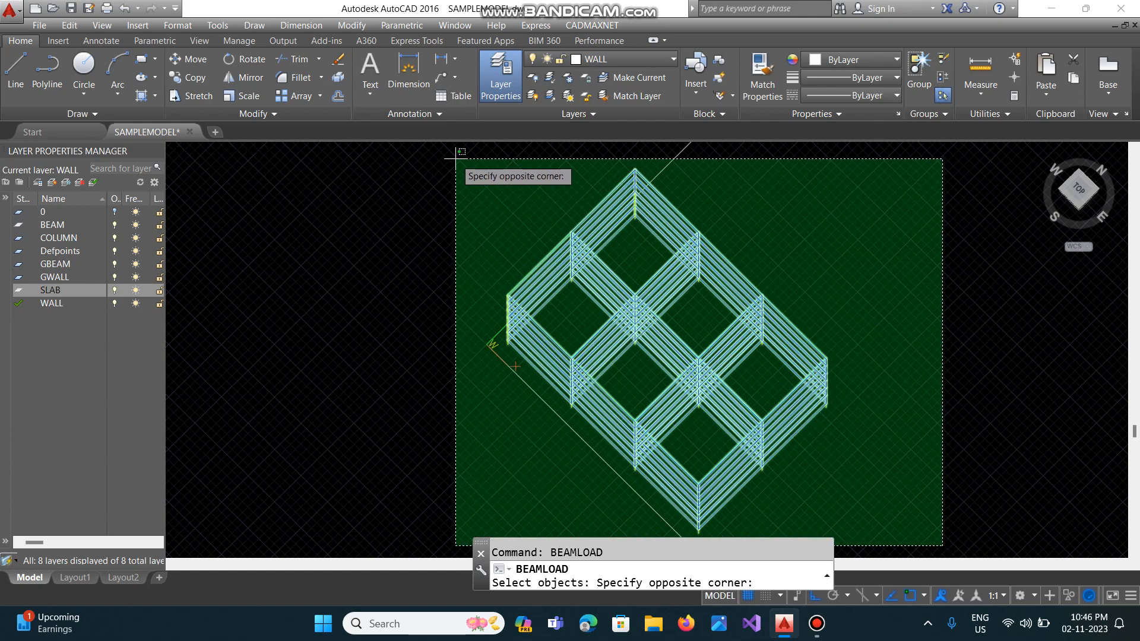
left_click(455, 158)
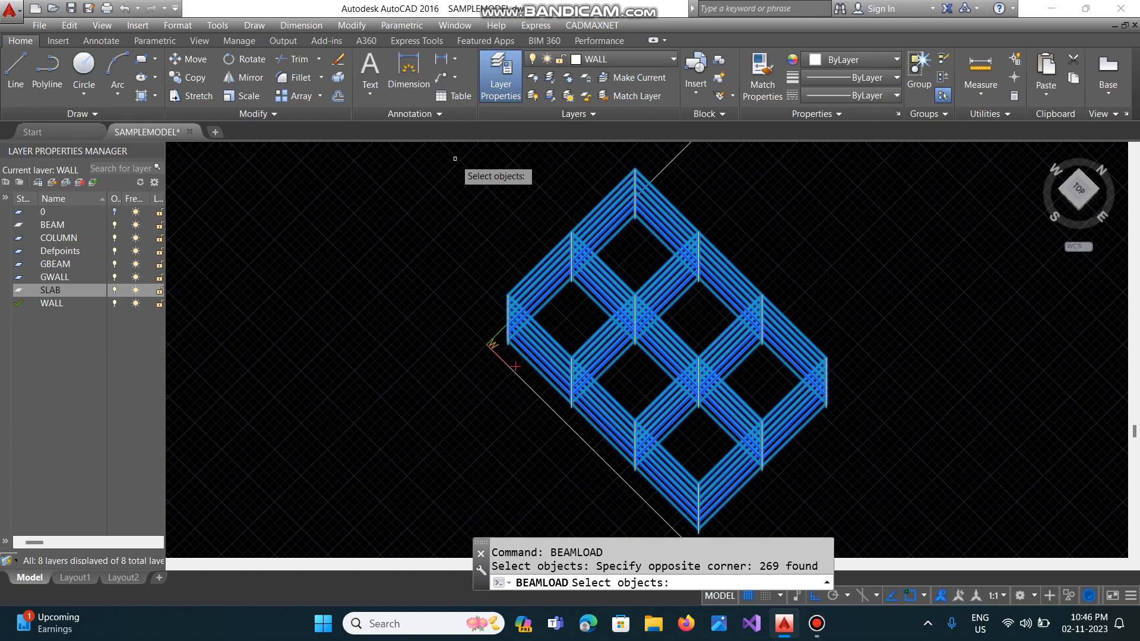
key("Return")
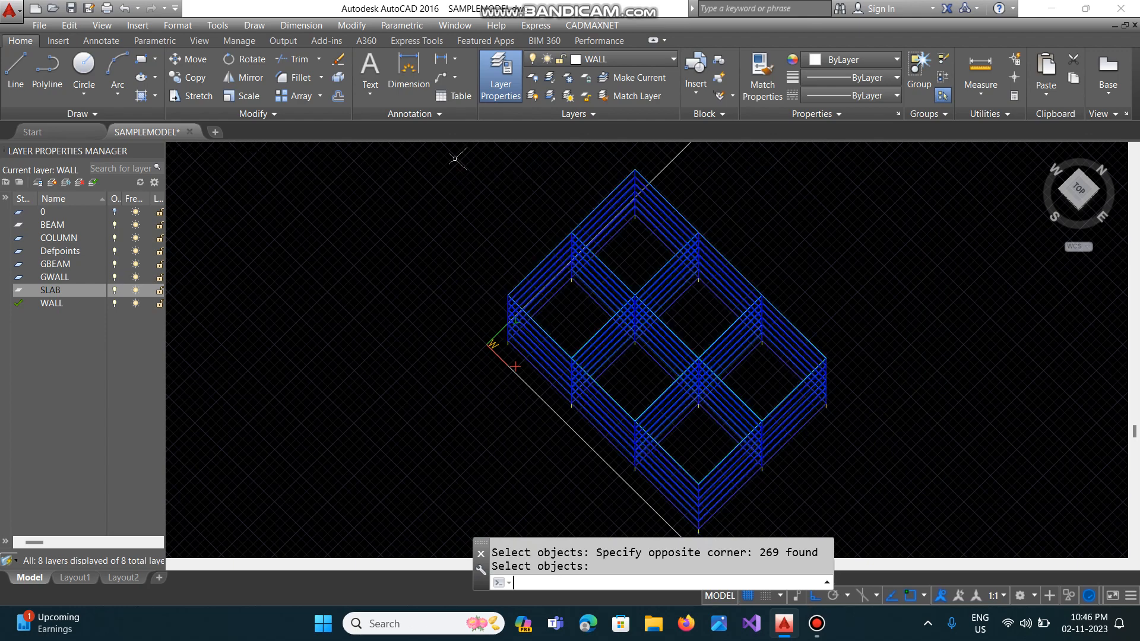
Turn off the GWALL, SLAB and WALL layers and make BEAM the current layer.
left_click(115, 279)
left_click(122, 294)
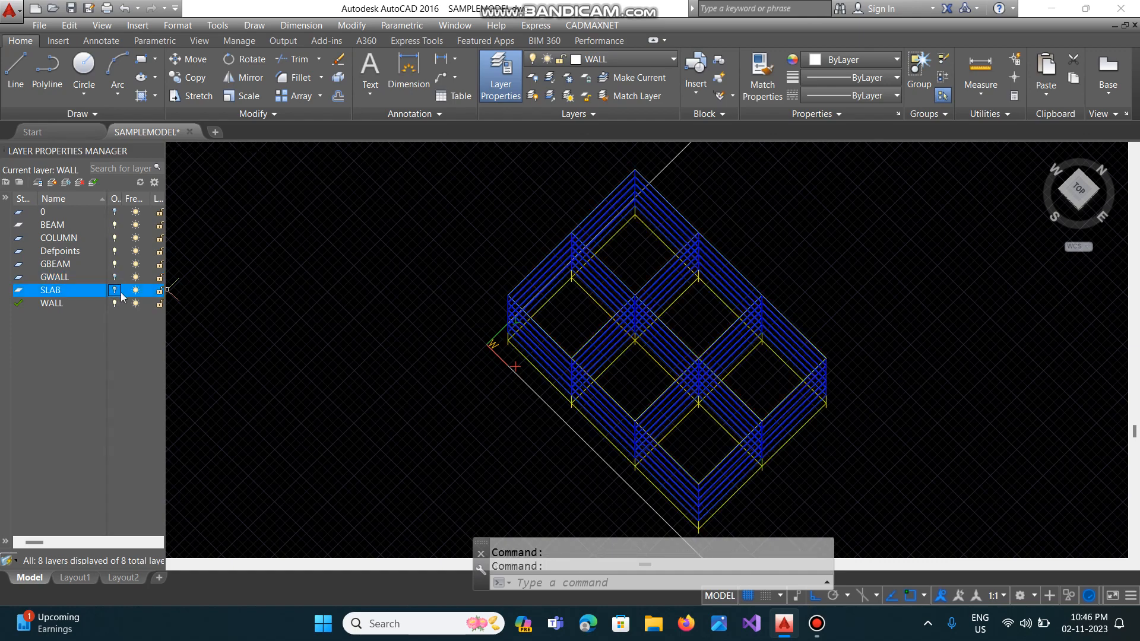
left_click(115, 304)
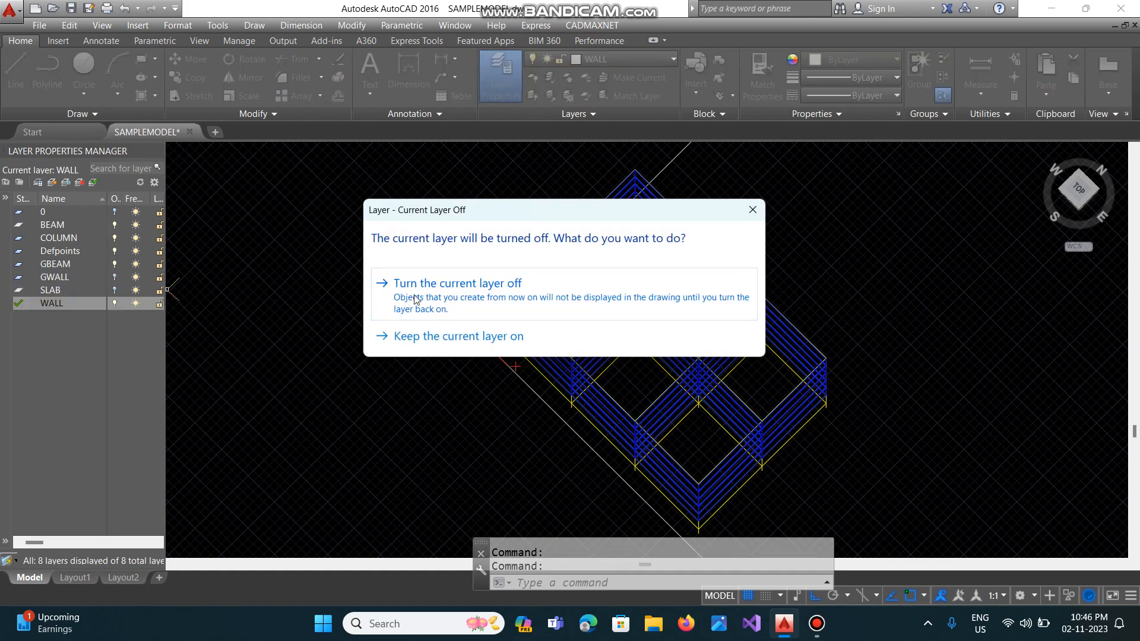
left_click(414, 300)
left_click(63, 226)
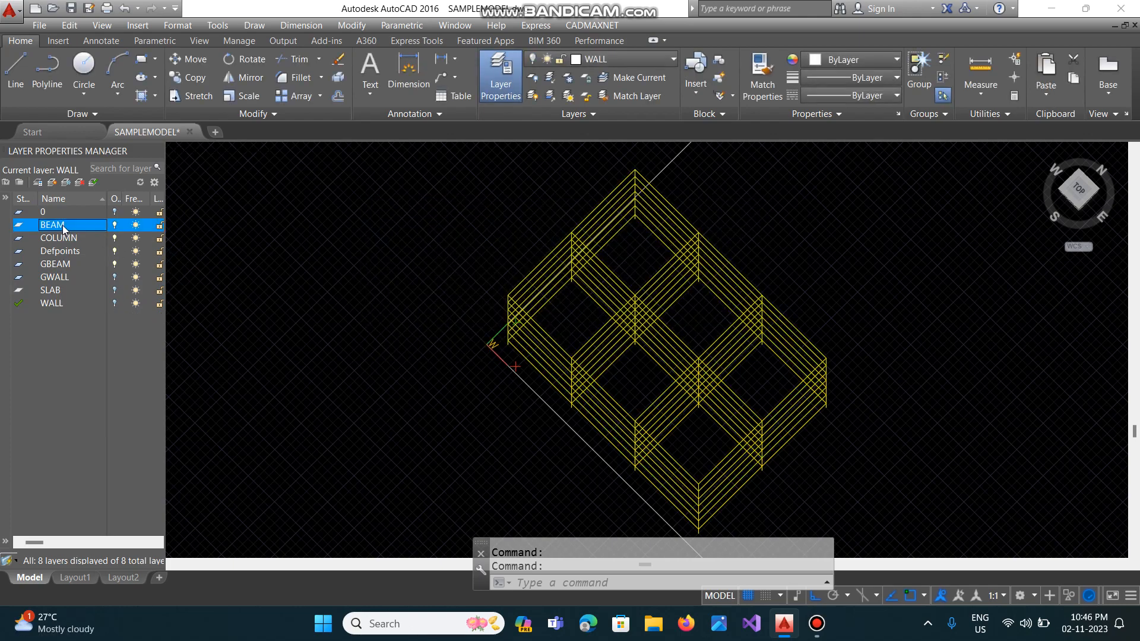
left_click(92, 183)
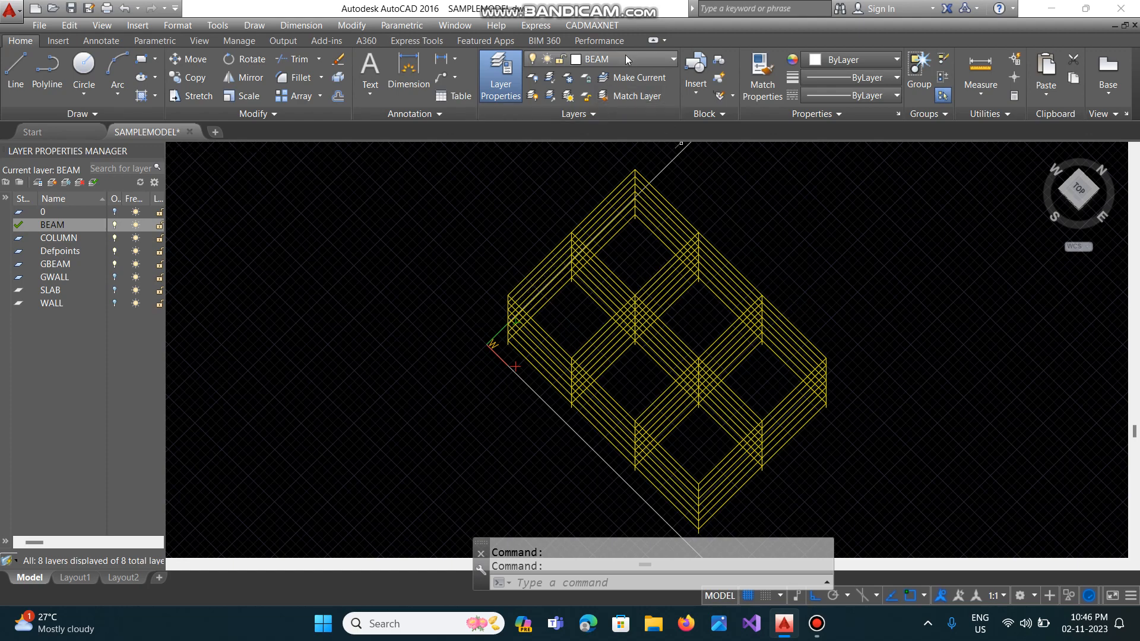
Run ANALYSE on all the visible beams and columns of the frame.
left_click(598, 24)
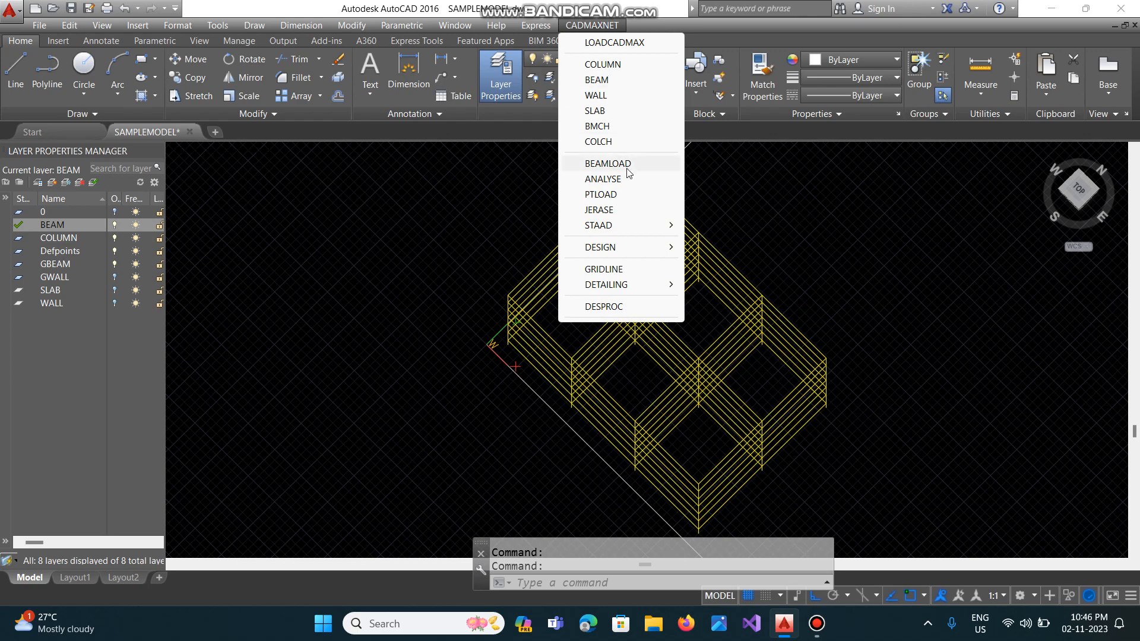
left_click(602, 179)
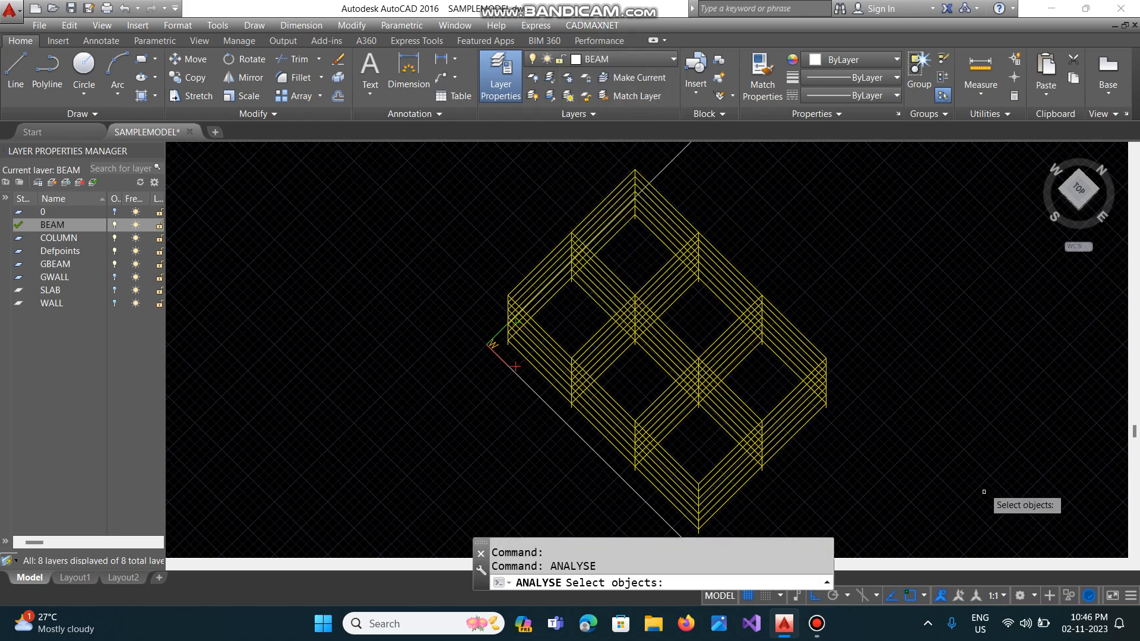
left_click(991, 553)
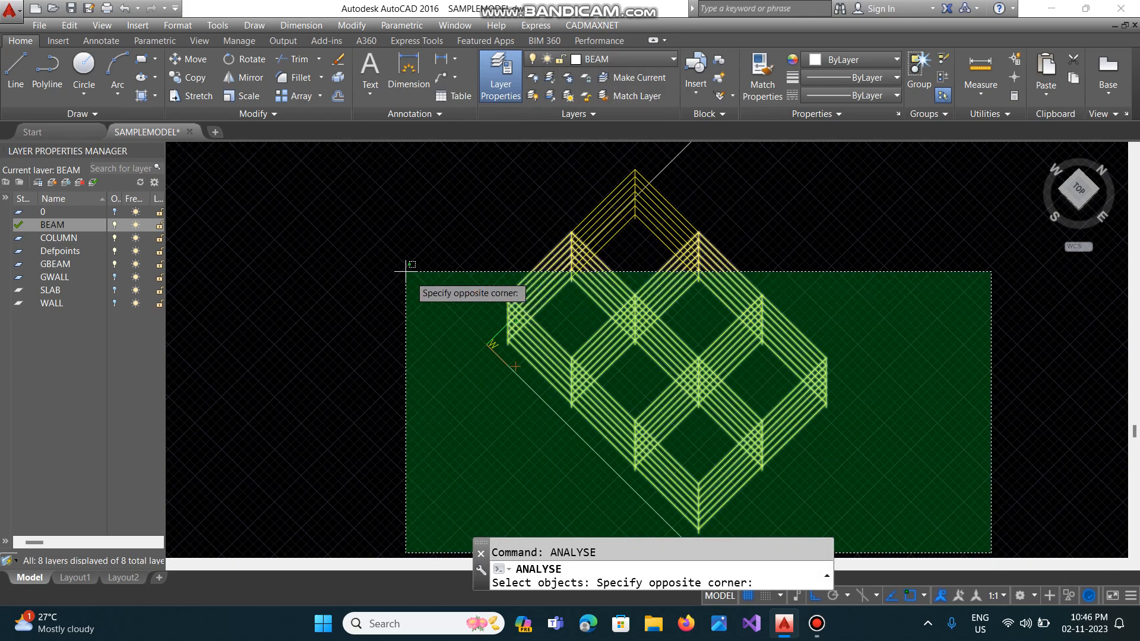
left_click(376, 158)
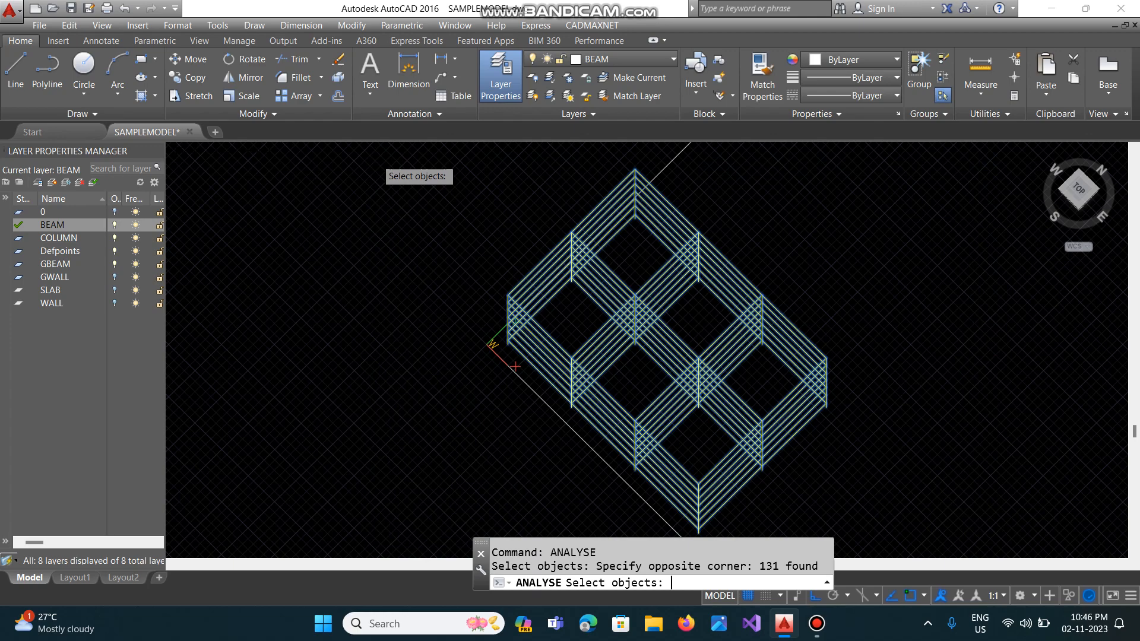
key("Return")
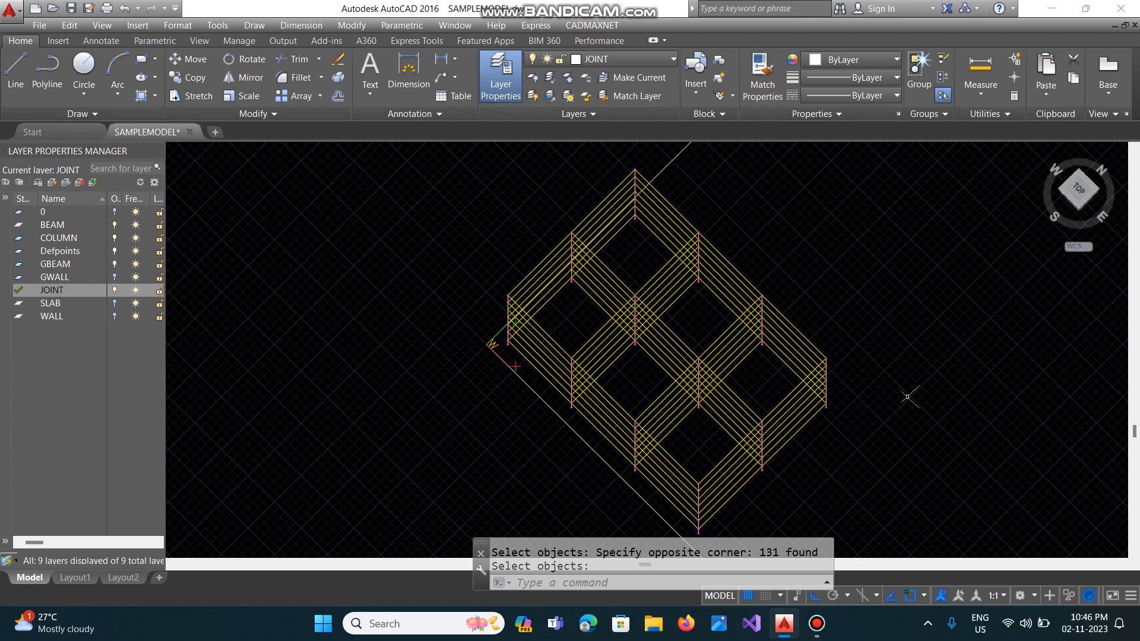
Open the CADMAX DESIGN commands.
left_click(606, 27)
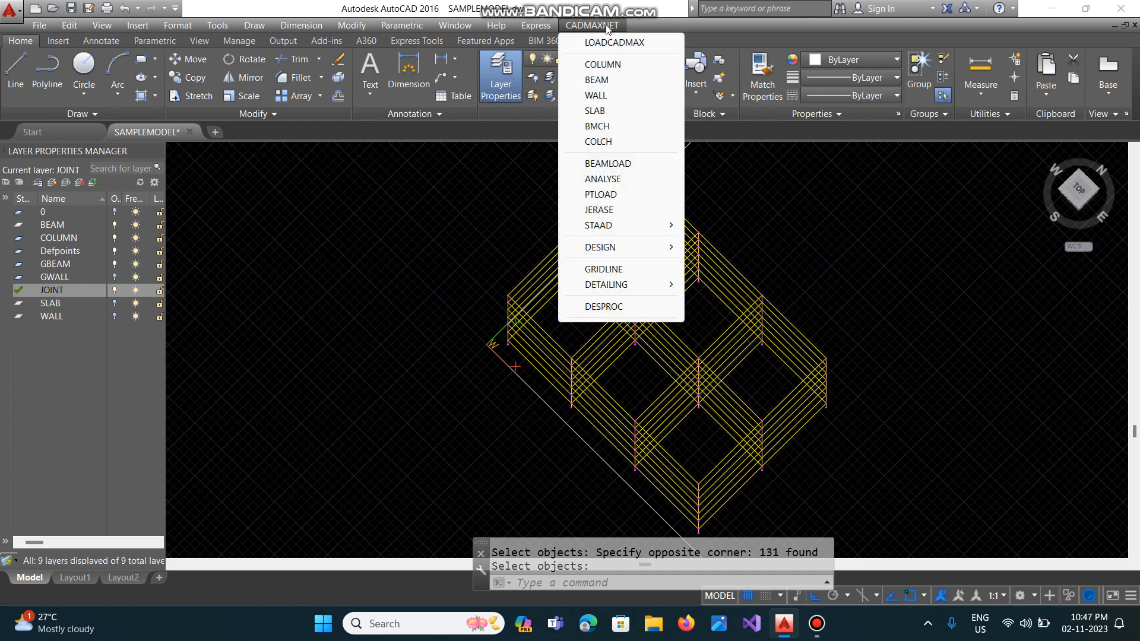
mouse_move(670, 247)
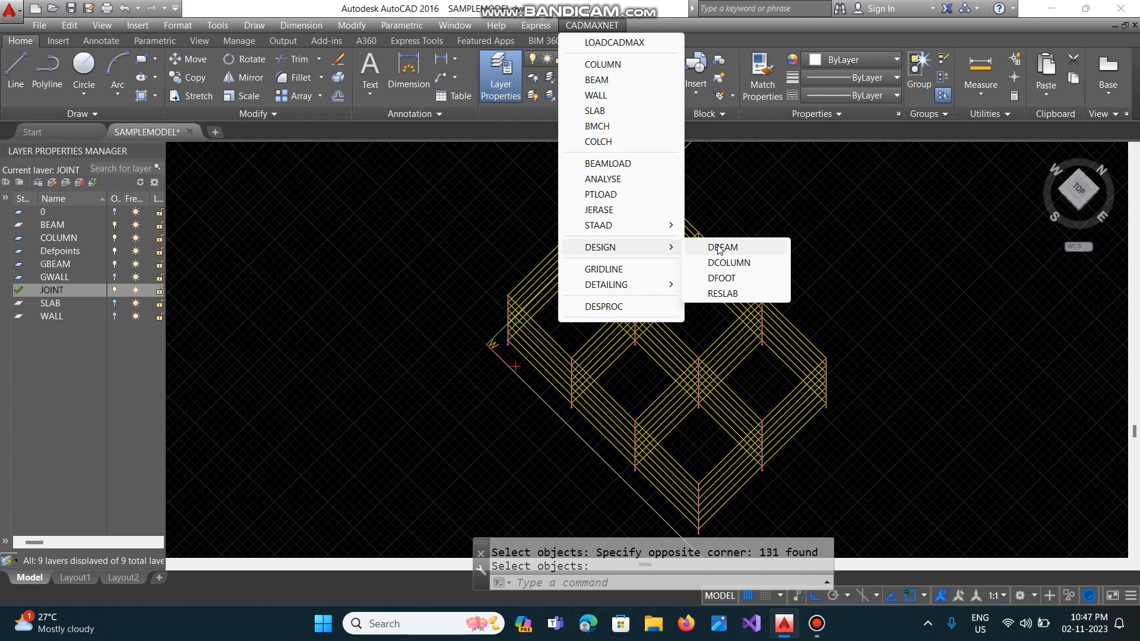
Run the DBEAM beam design on the entire frame model, accepting the default beam parameters.
key("Return")
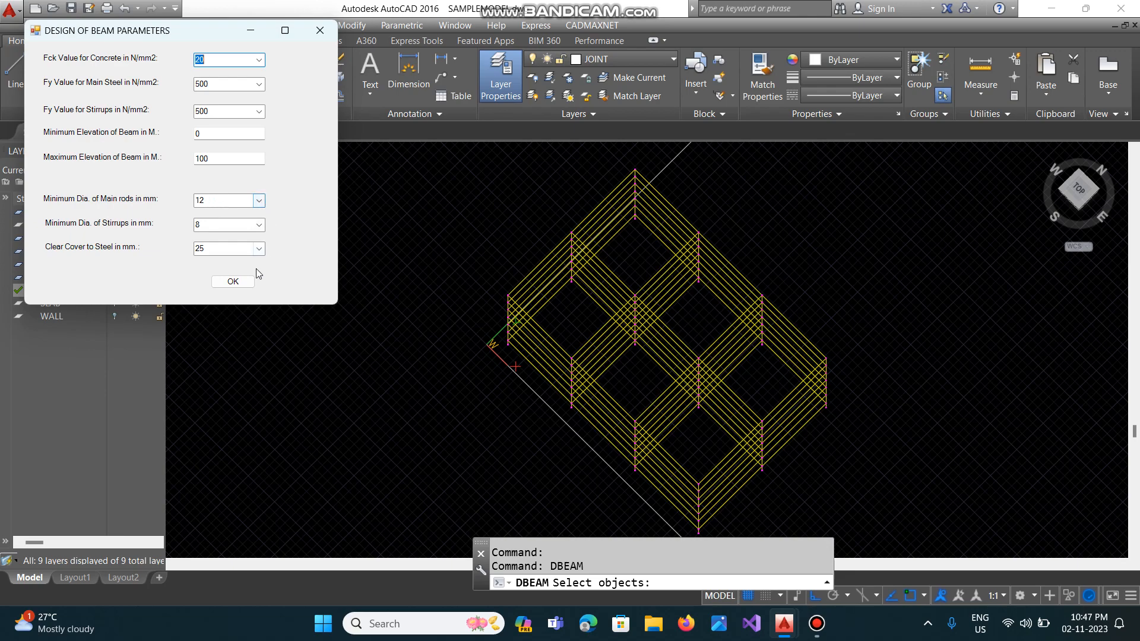
left_click(233, 282)
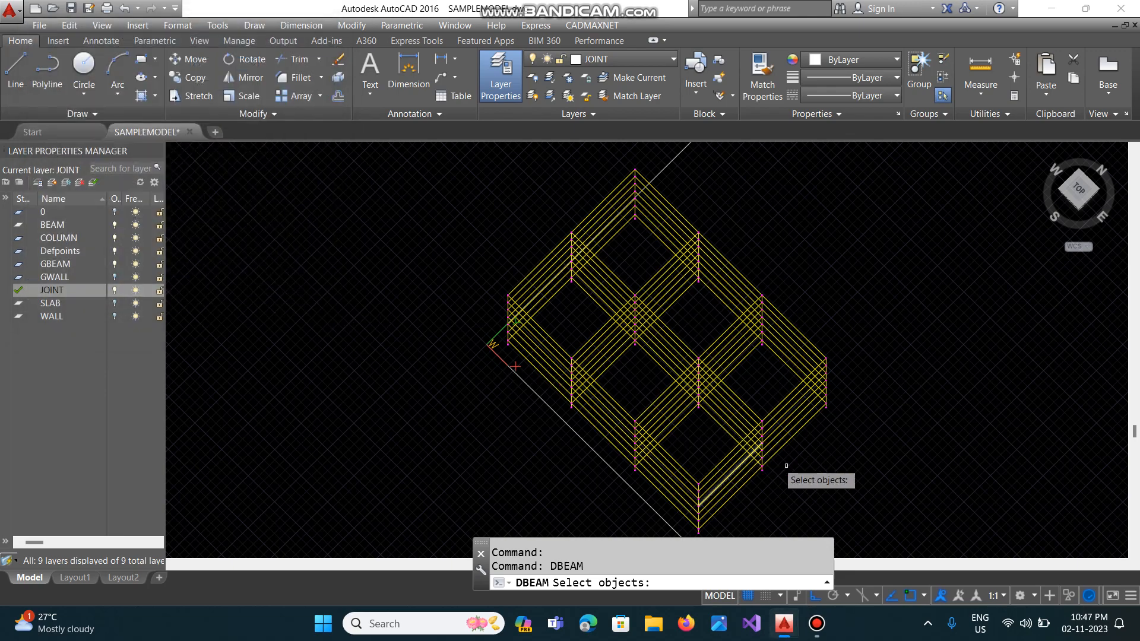
left_click(970, 547)
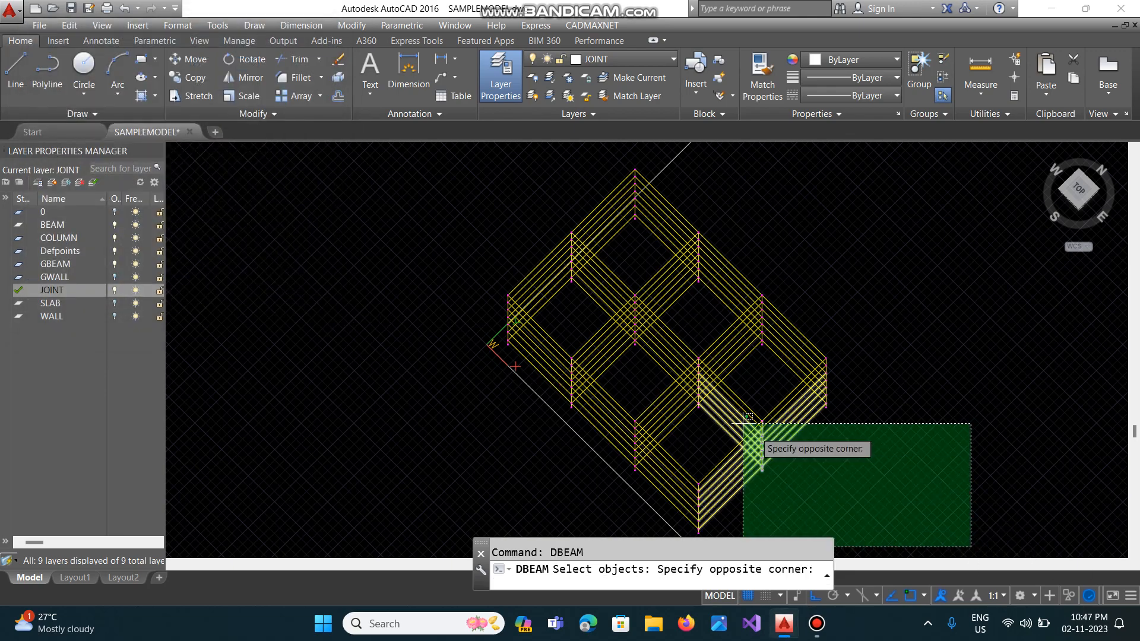
left_click(410, 158)
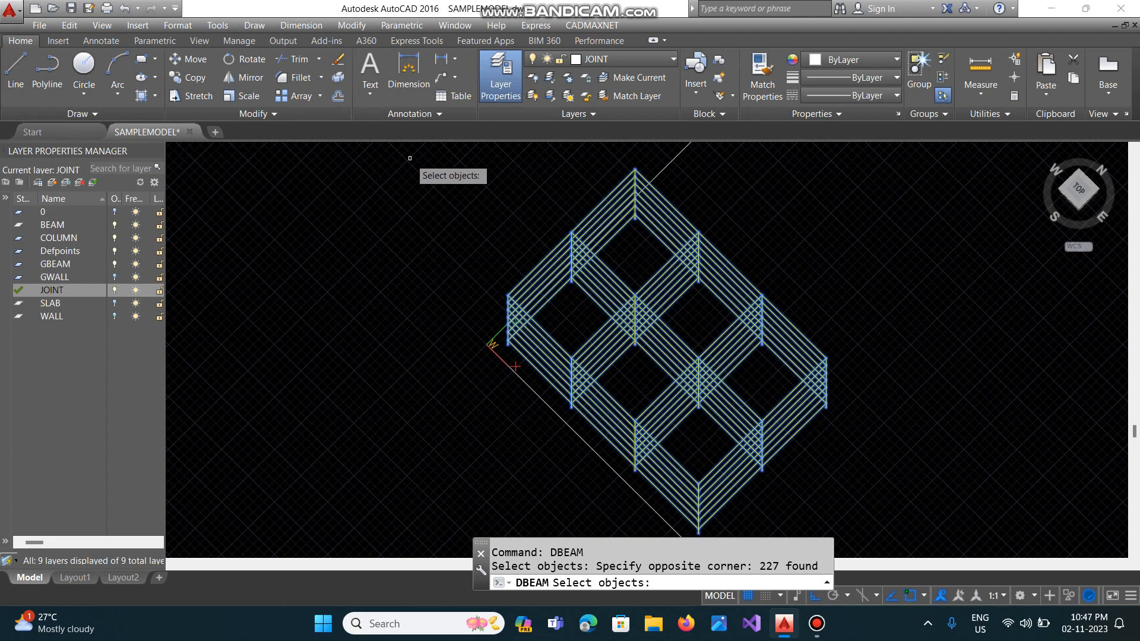
key("Return")
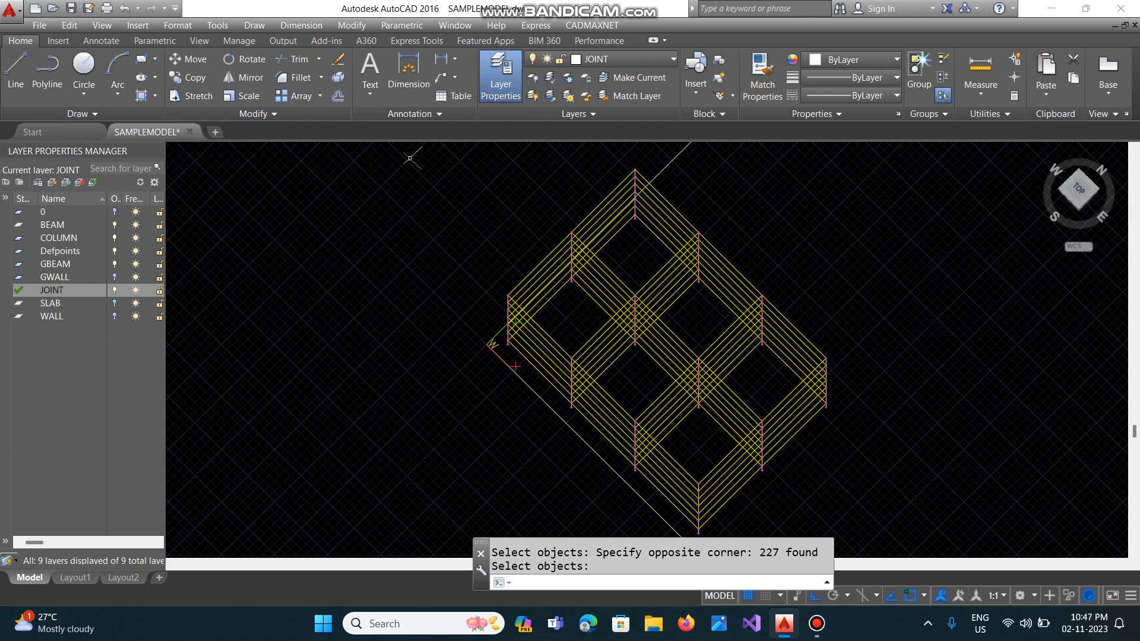
Run the DCOLUMN column design on the entire frame, including minimum eccentricity moment and column slenderness.
left_click(592, 26)
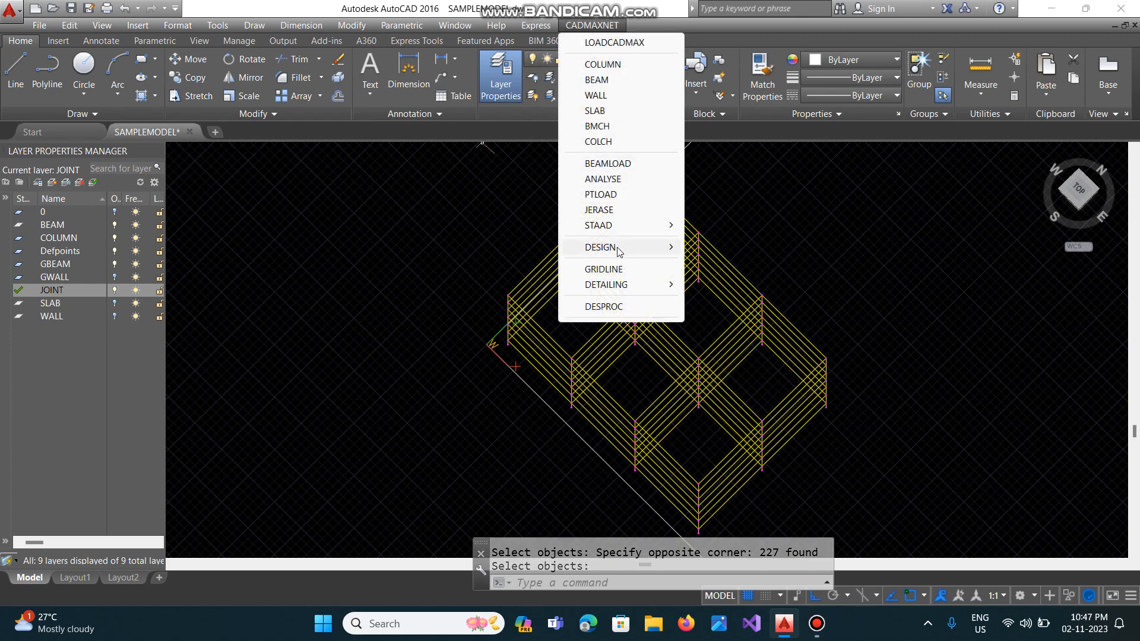
mouse_move(622, 249)
left_click(724, 263)
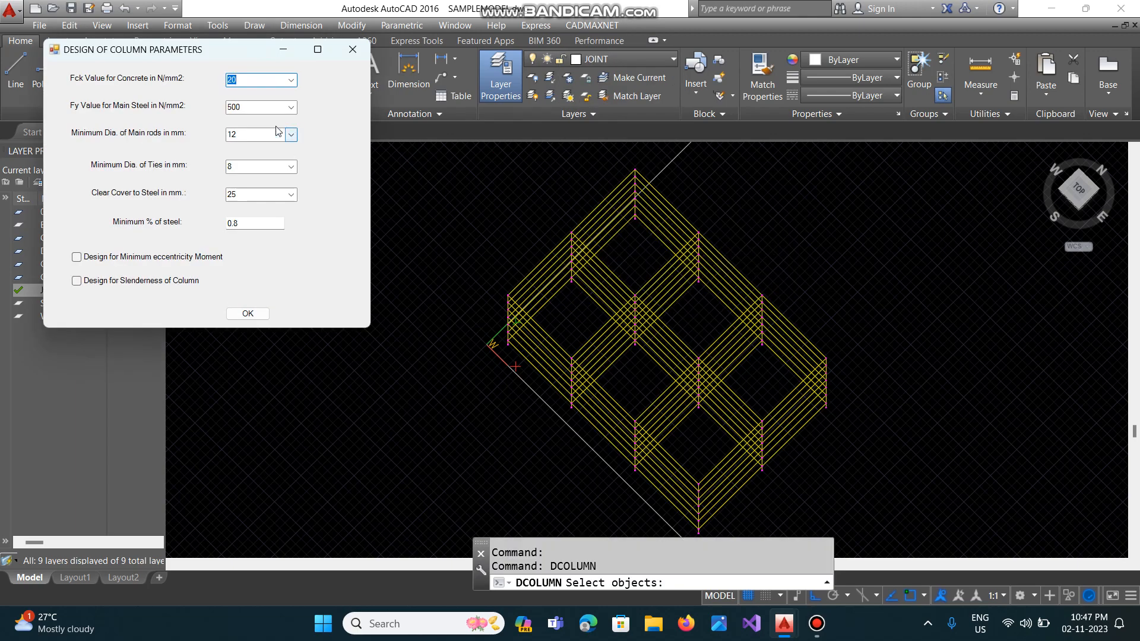
left_click(77, 258)
left_click(77, 281)
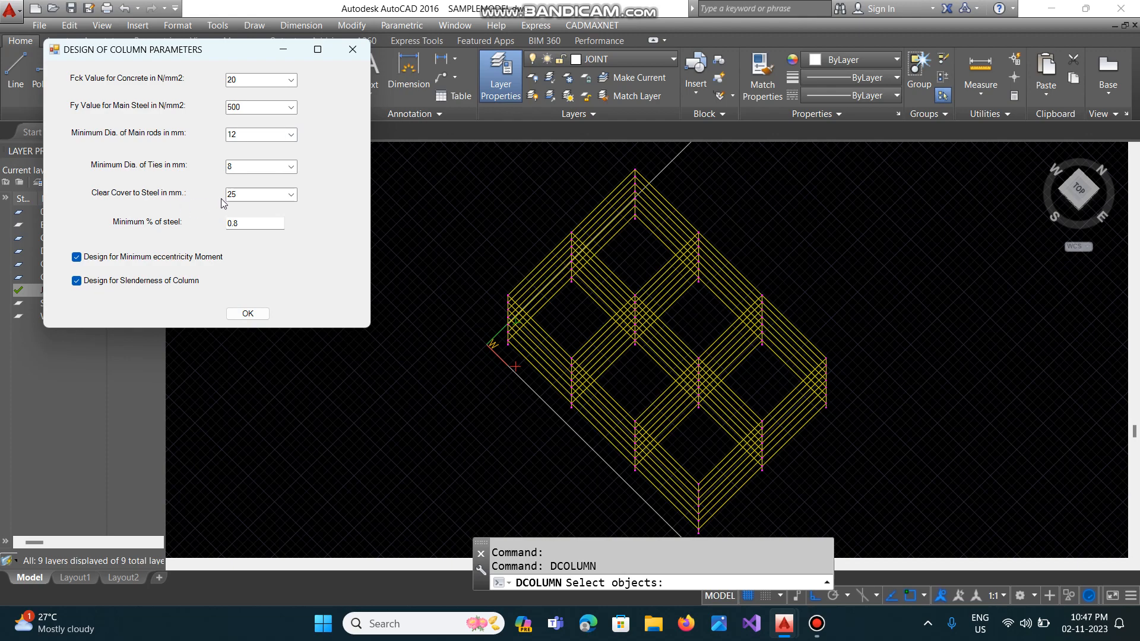
left_click(250, 313)
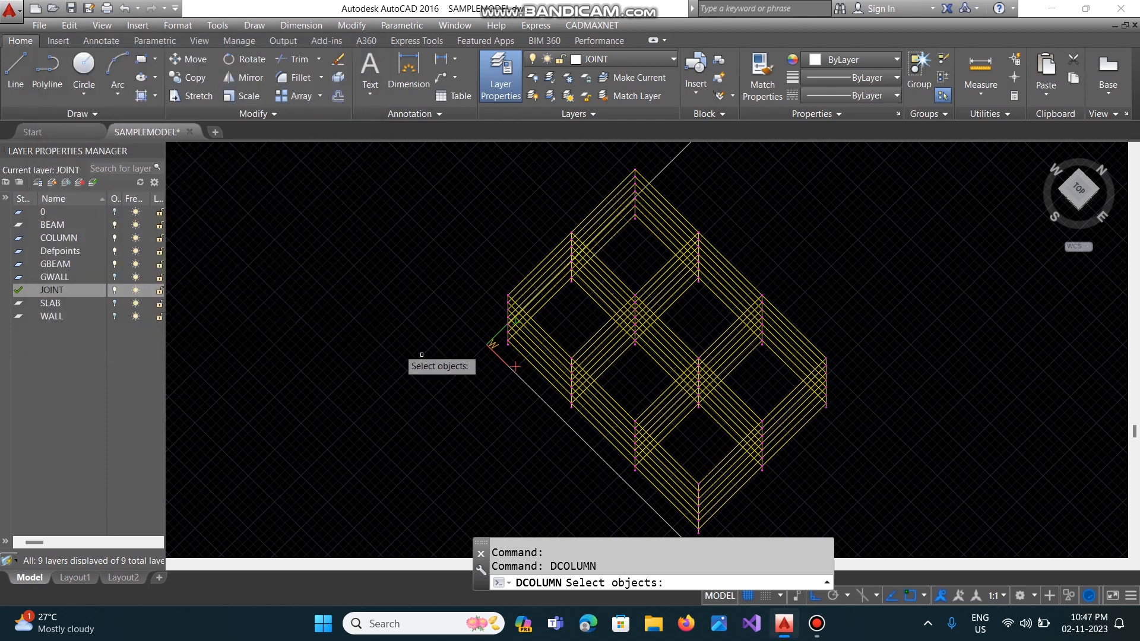
left_click(956, 550)
left_click(368, 158)
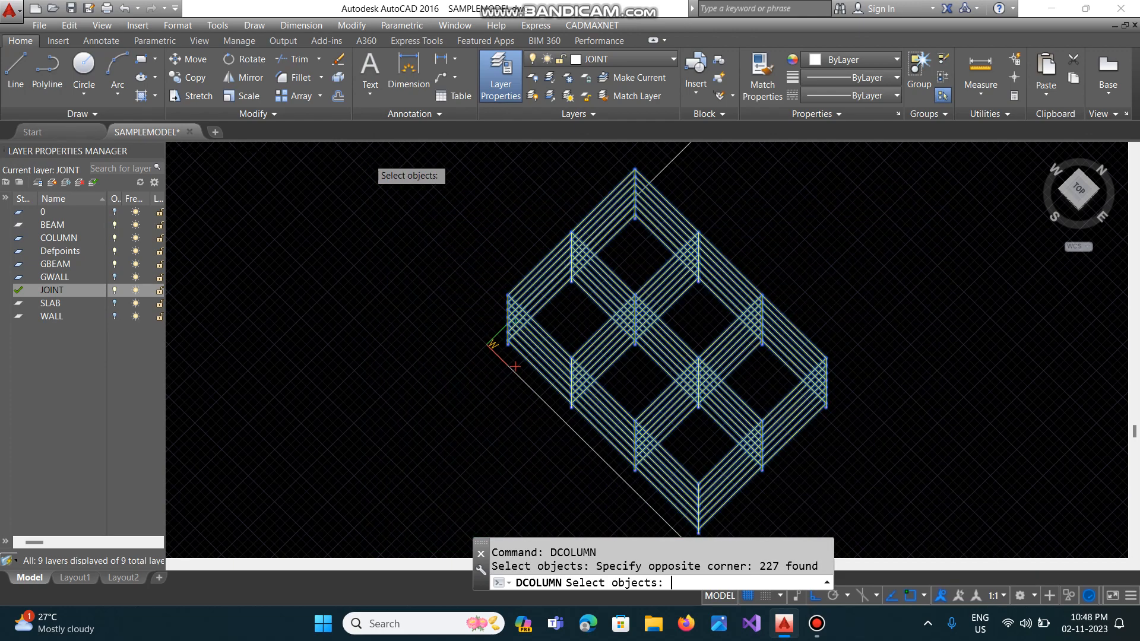
key("Return")
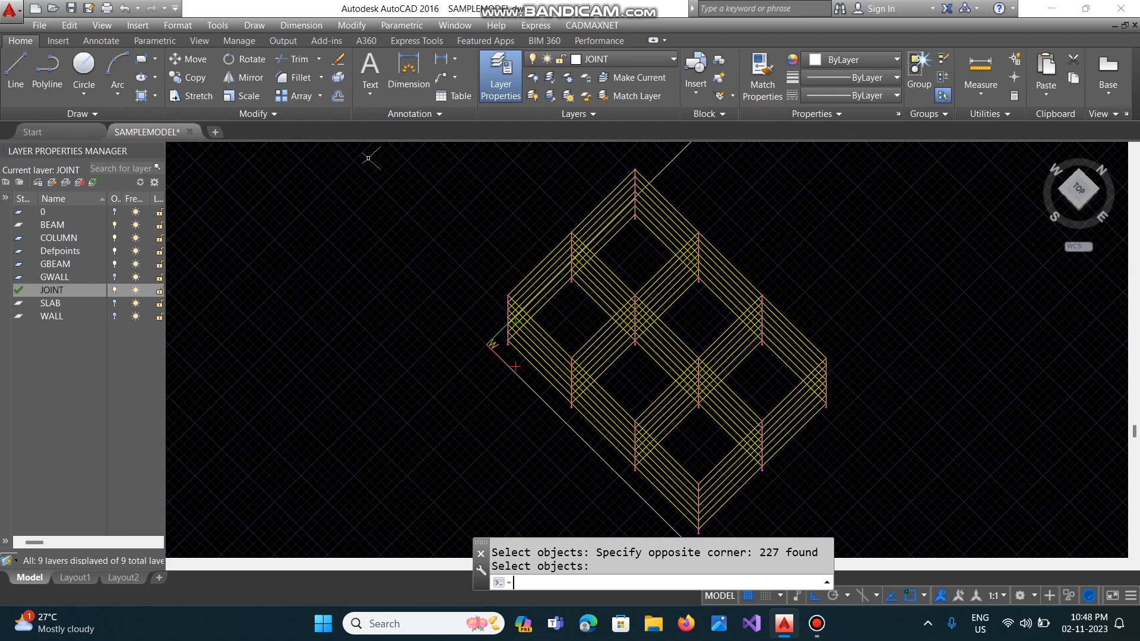
Run the DFOOT design for isolated square footings on the entire frame, with the soil SBC set to 250 kN/m2.
left_click(598, 28)
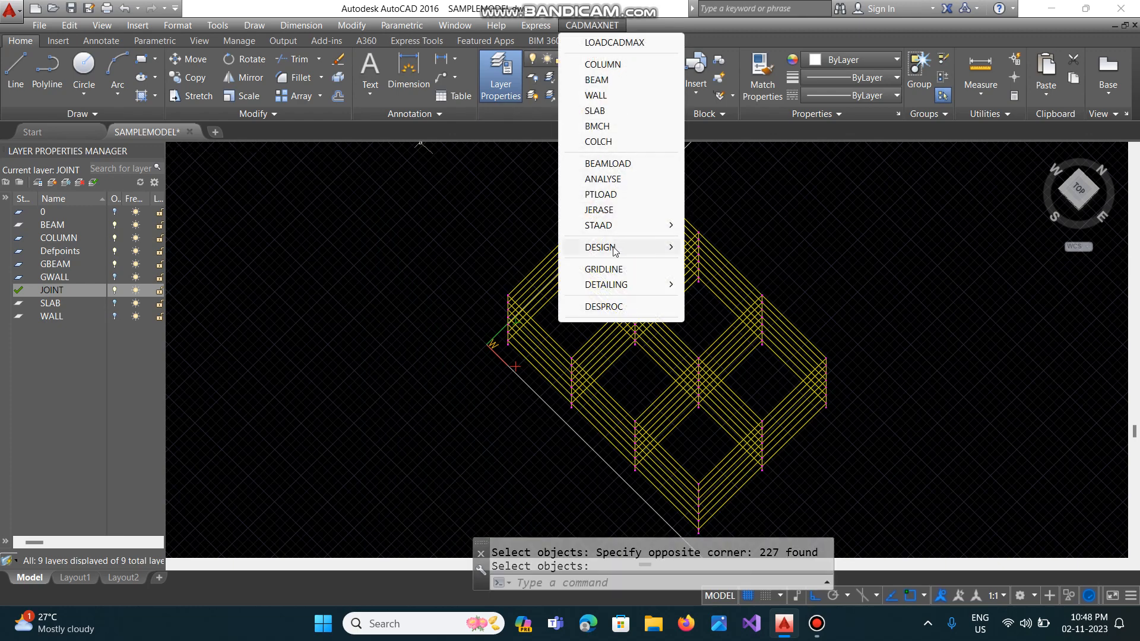
mouse_move(677, 247)
left_click(722, 278)
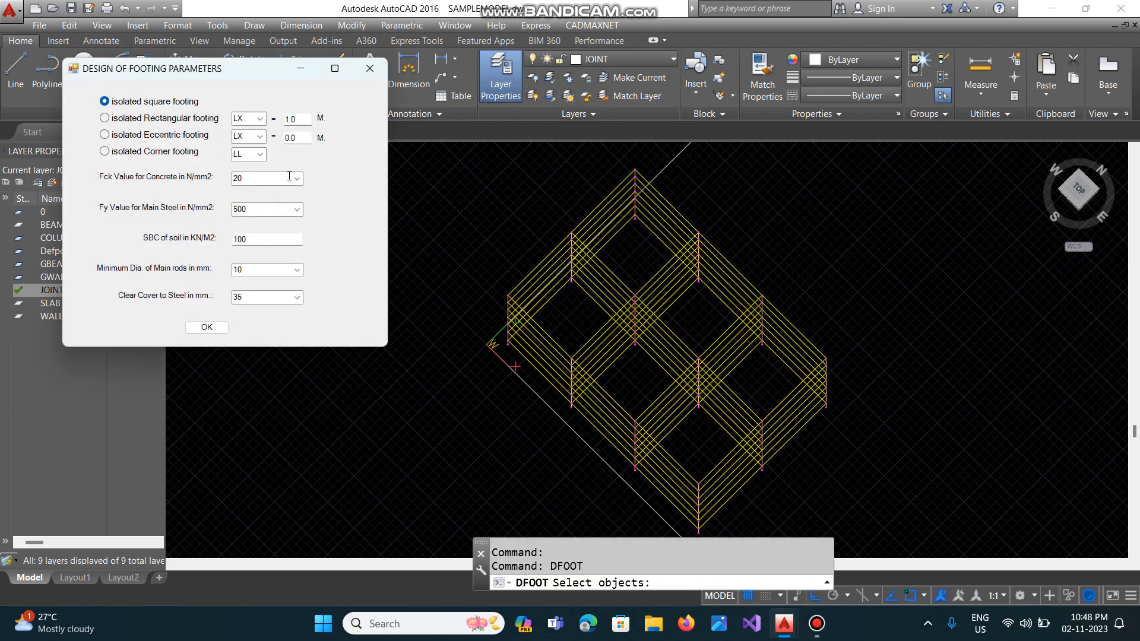
left_click_drag(271, 238, 215, 241)
type("250")
left_click(207, 327)
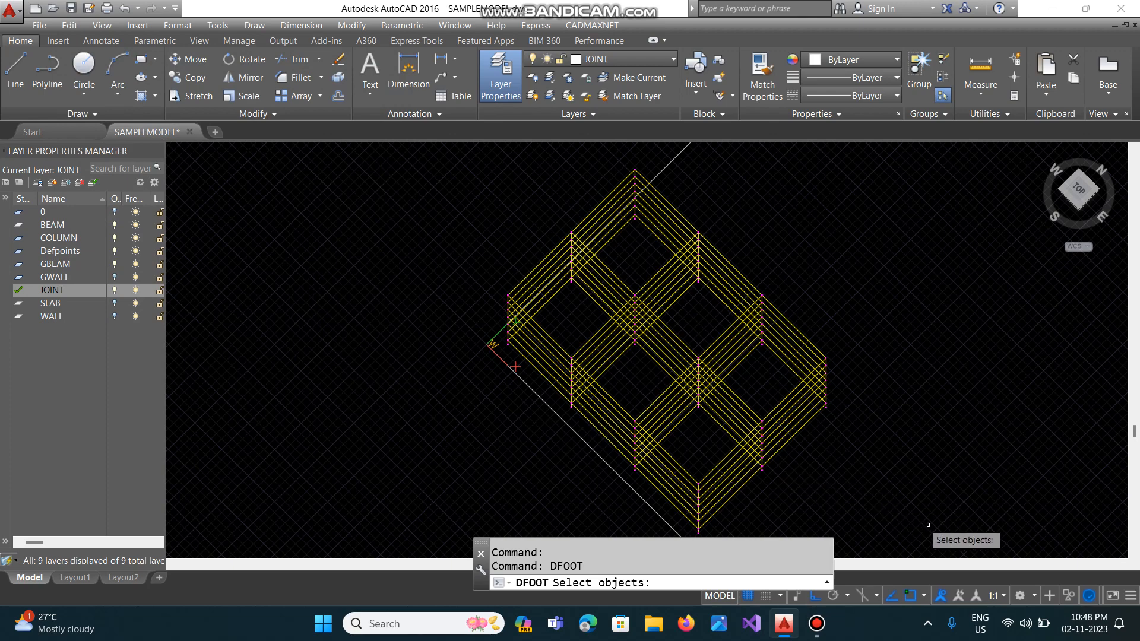
left_click(954, 549)
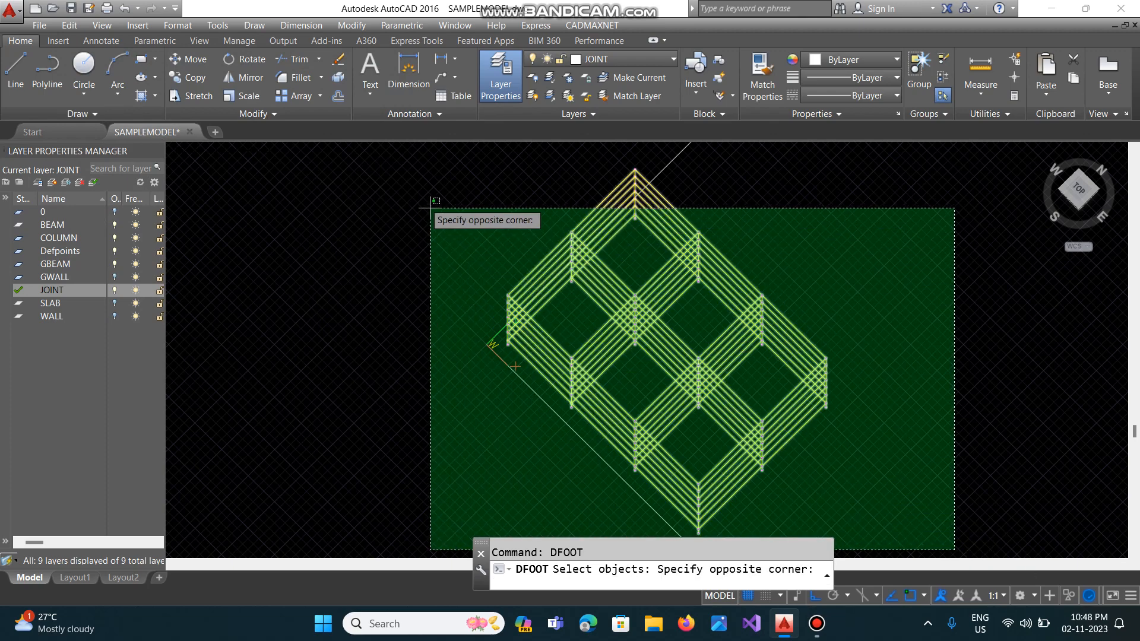
left_click(402, 161)
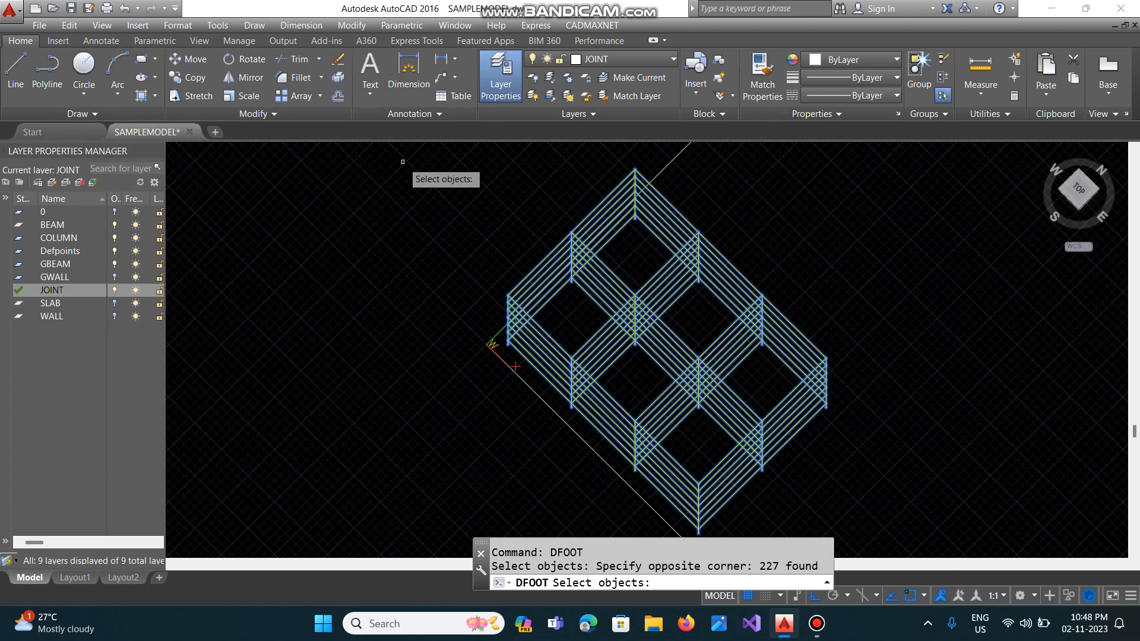
key("Return")
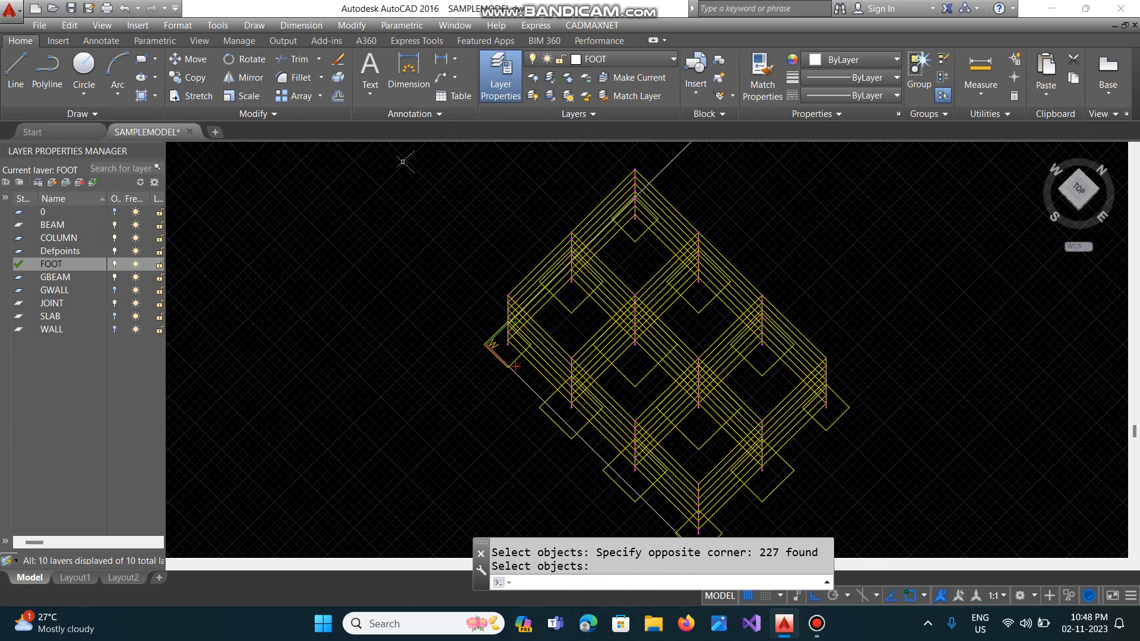
Set the viewpoint to plan view with 0,0,1 and zoom the drawing by a factor of 0.6X.
type("-VP")
key("Return")
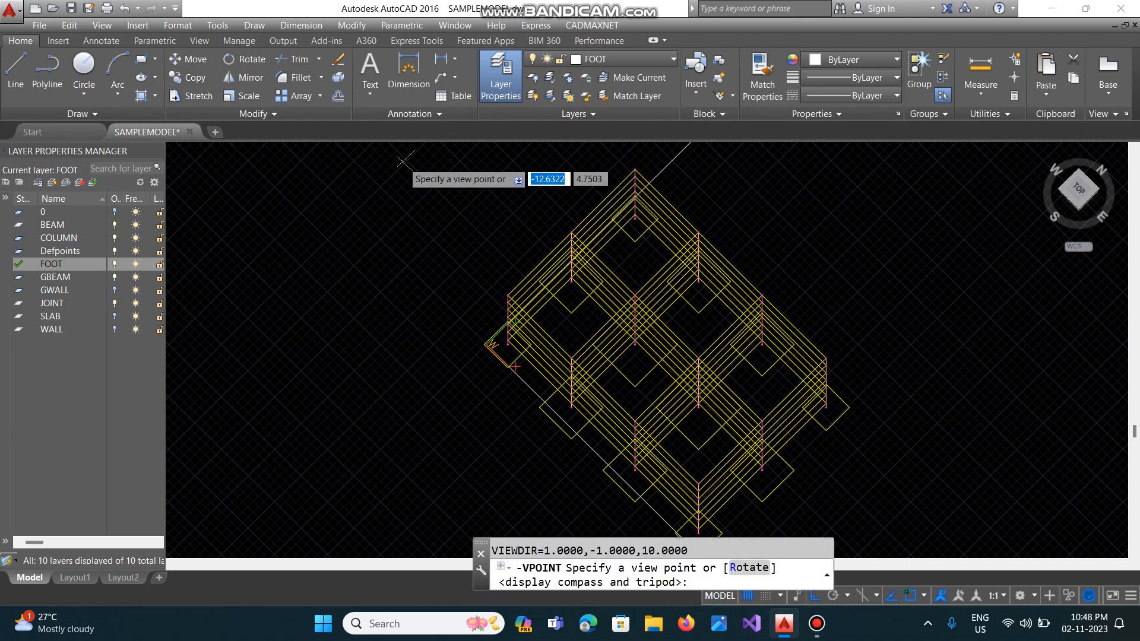
type("0,0,1")
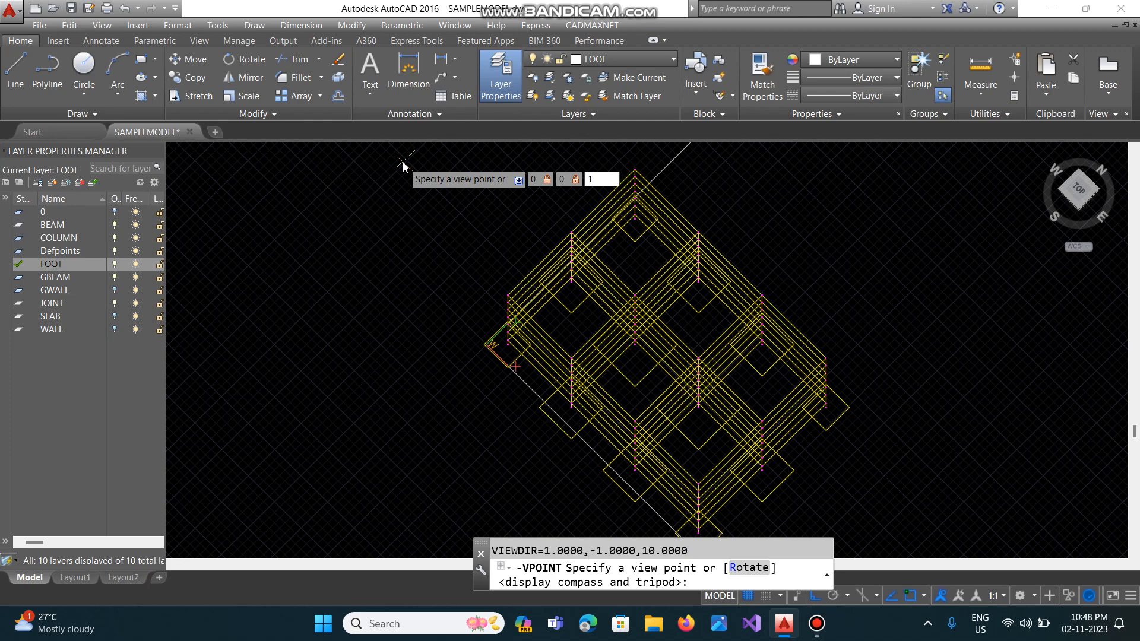
key("Return")
type("z")
key("Return")
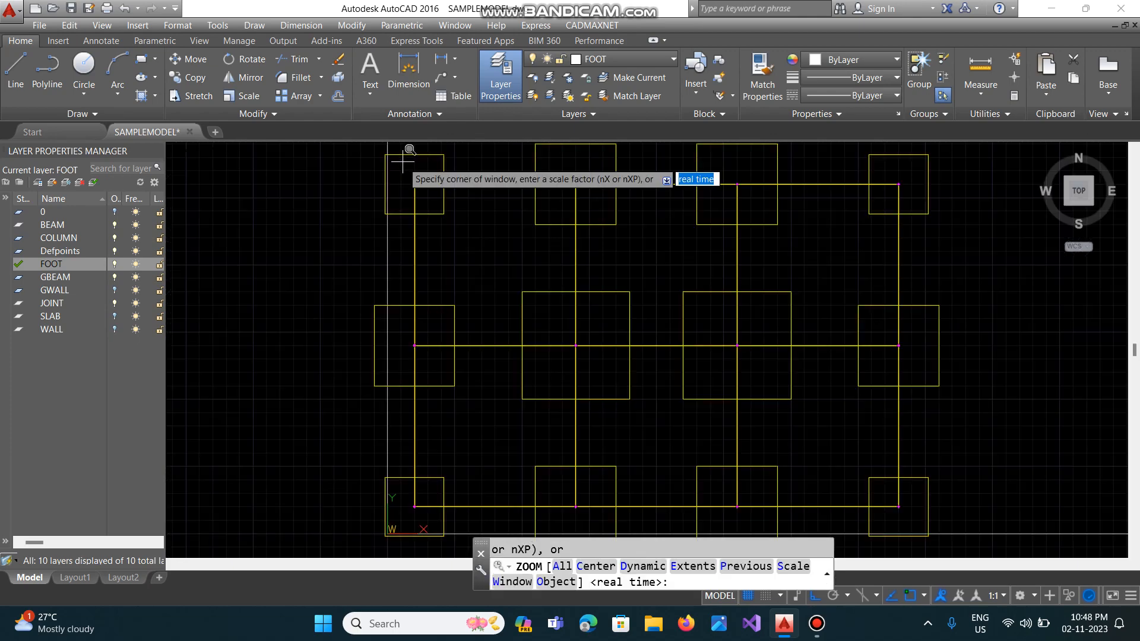
type("0.6X")
key("Return")
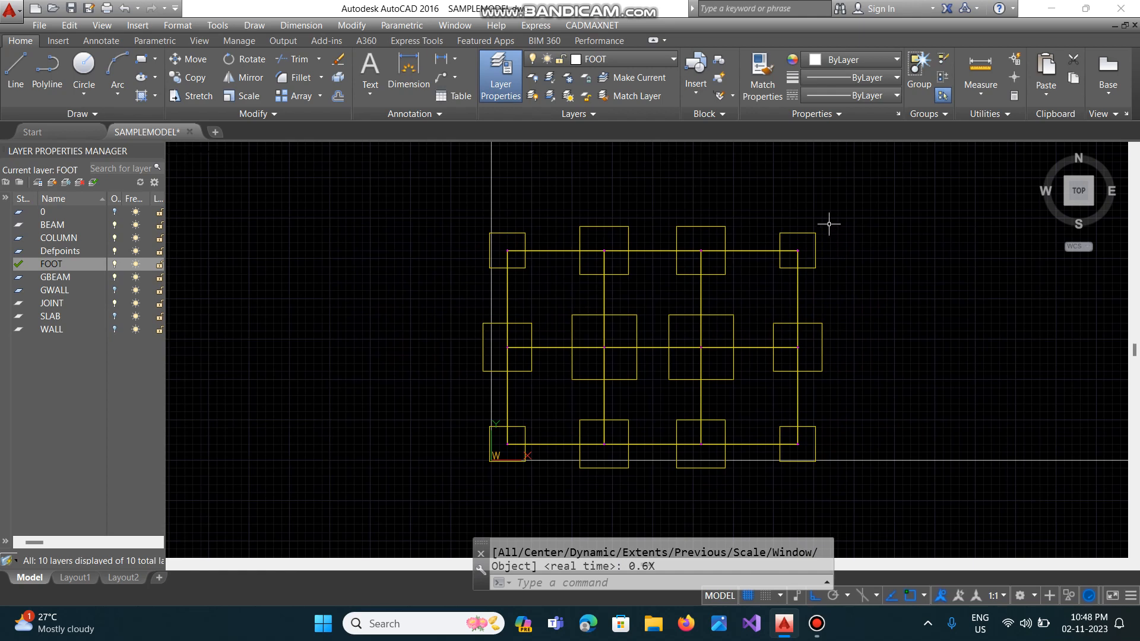
Generate GRIDLINE labels for the whole plan within a rectangle surrounding the footings, with letters running across X and numbers up Y.
left_click(598, 27)
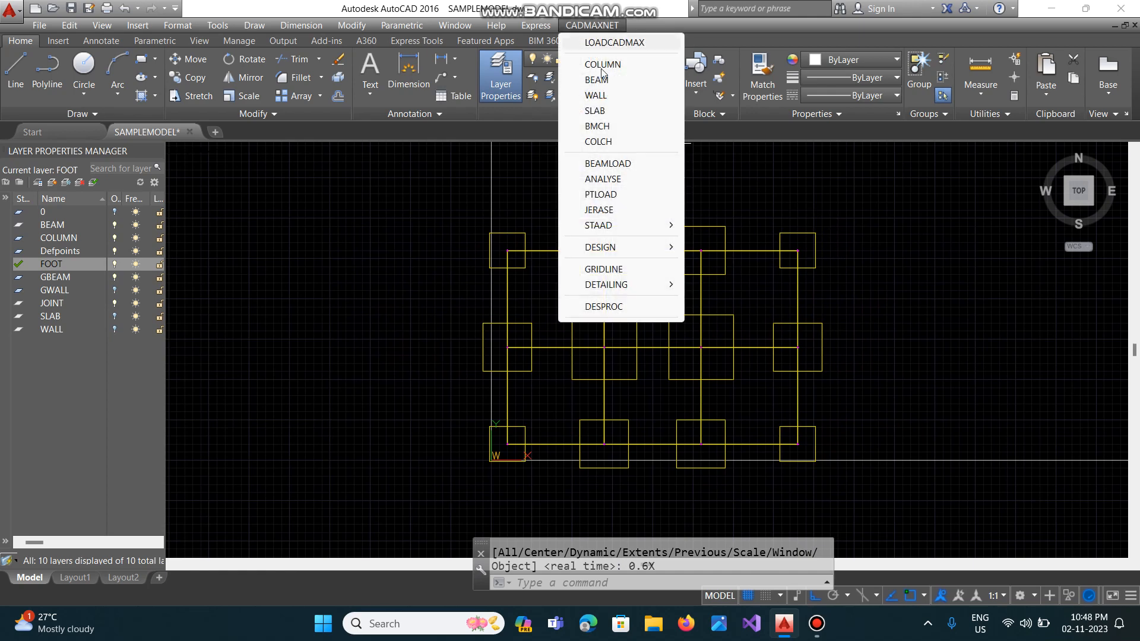
left_click(603, 269)
left_click(462, 193)
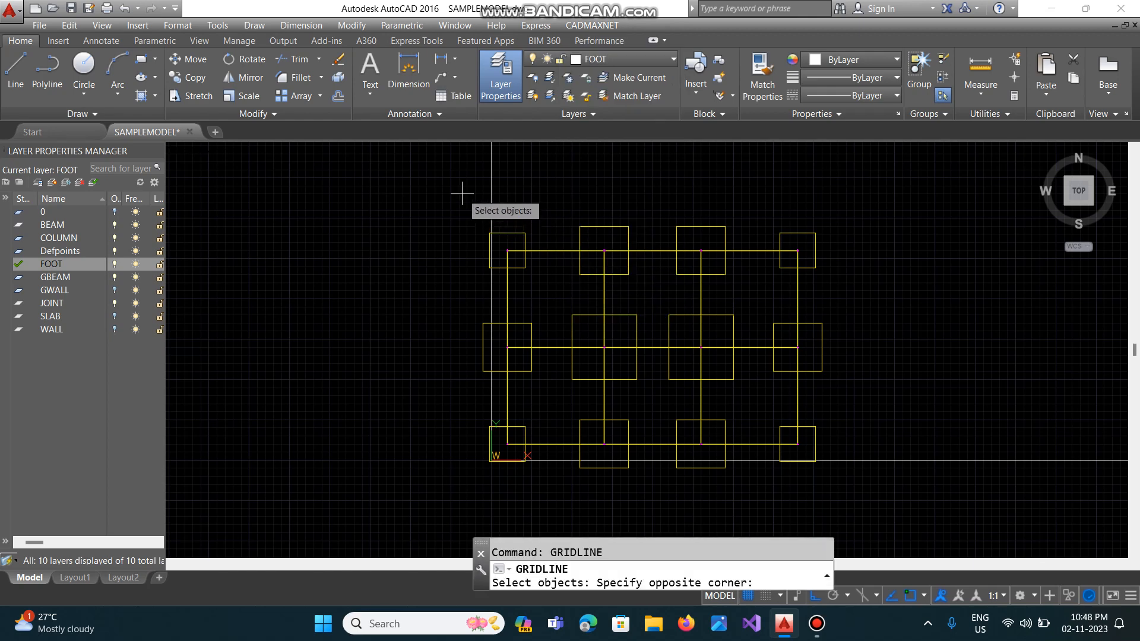
left_click(849, 487)
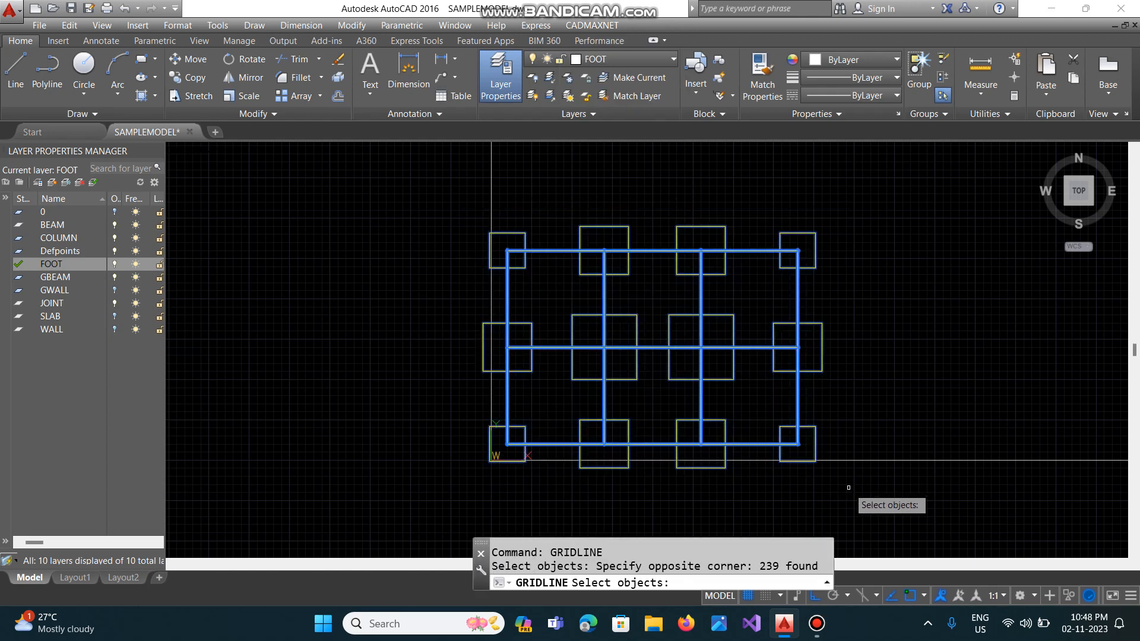
key("Return")
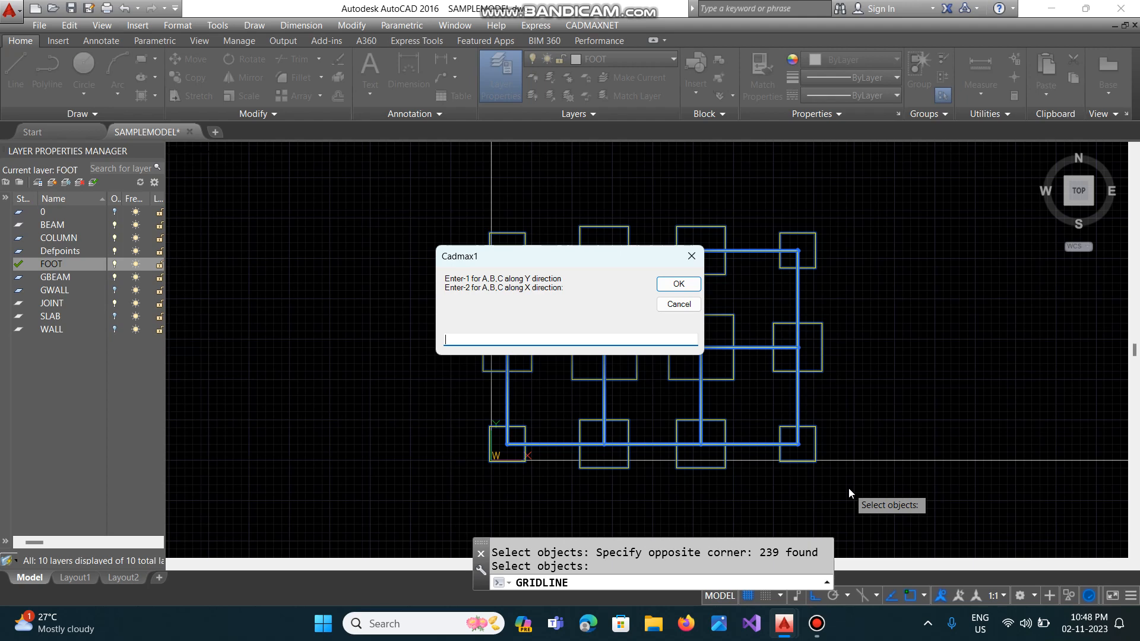
key("Return")
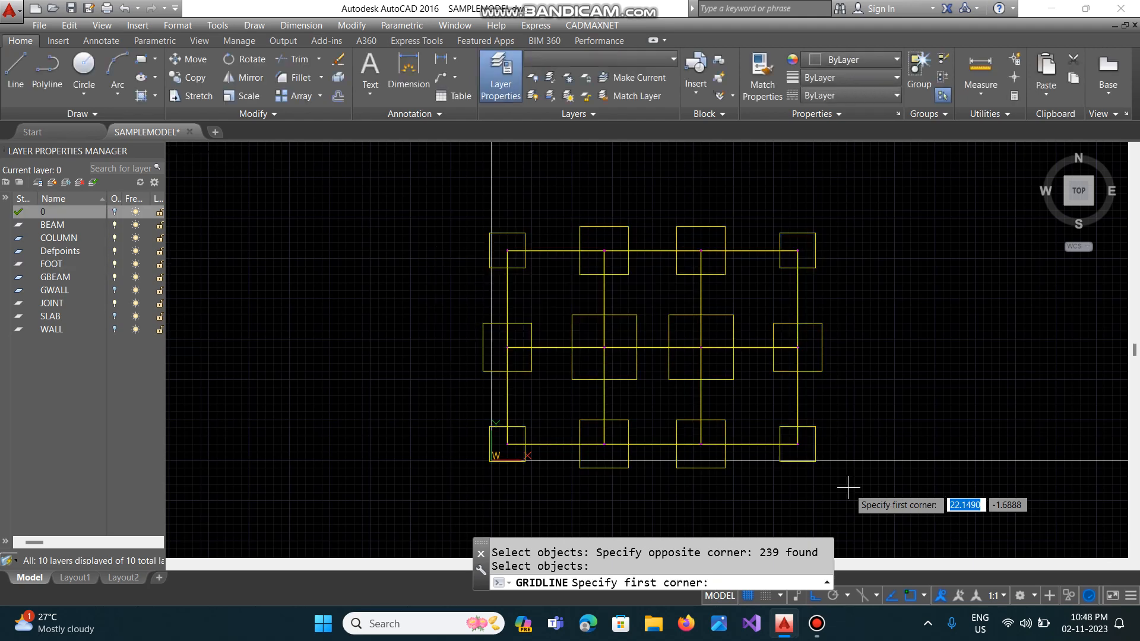
left_click(453, 203)
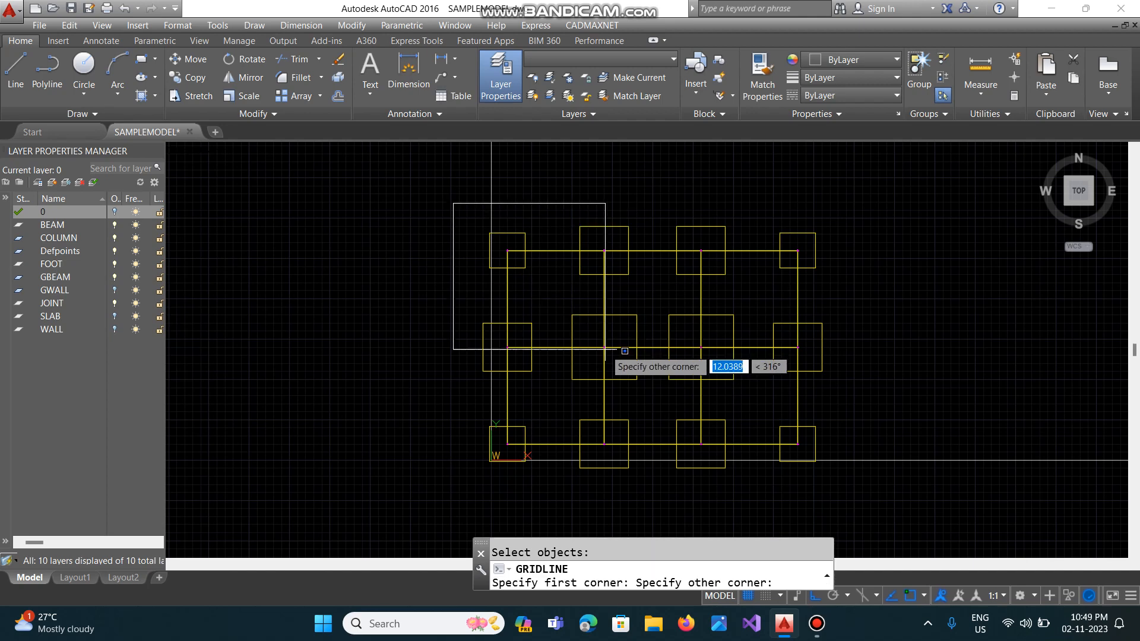
left_click(856, 491)
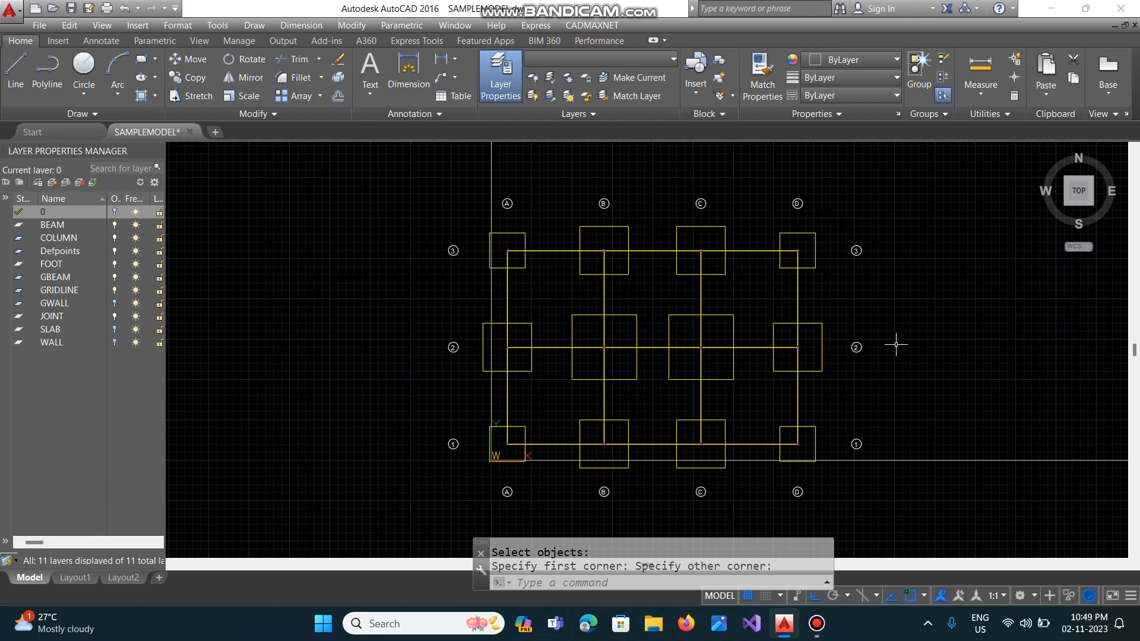
Run FOOTD on the whole foundation plan and place the three footing details side by side in the empty area left of the plan.
scroll(895, 341, "down", 2)
scroll(887, 338, "down", 1)
scroll(893, 338, "up", 1)
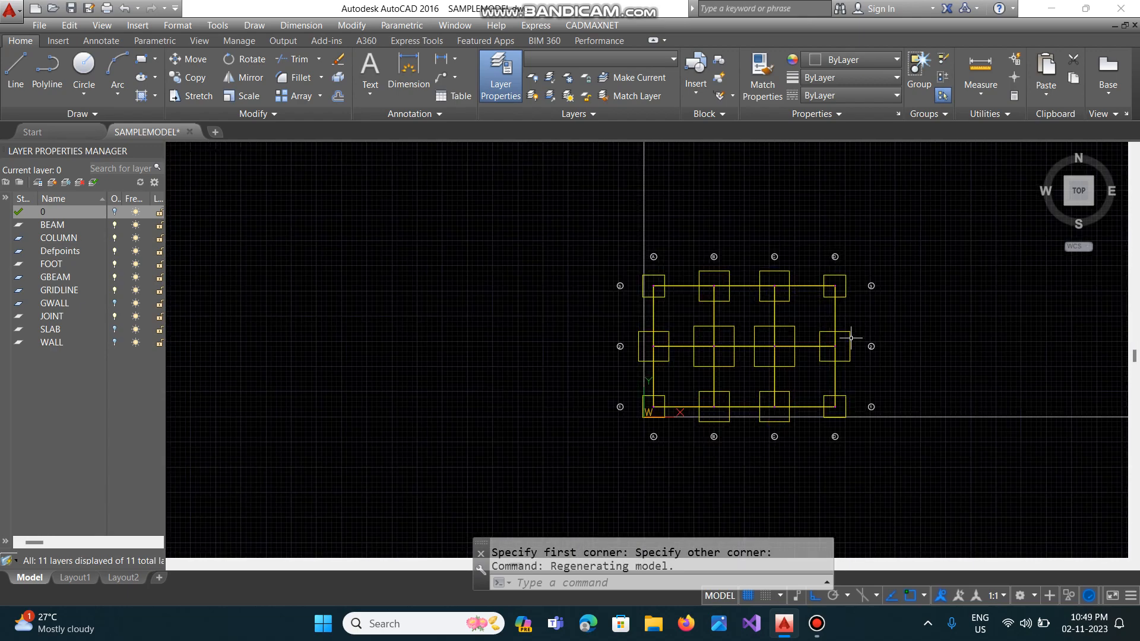
left_click(612, 27)
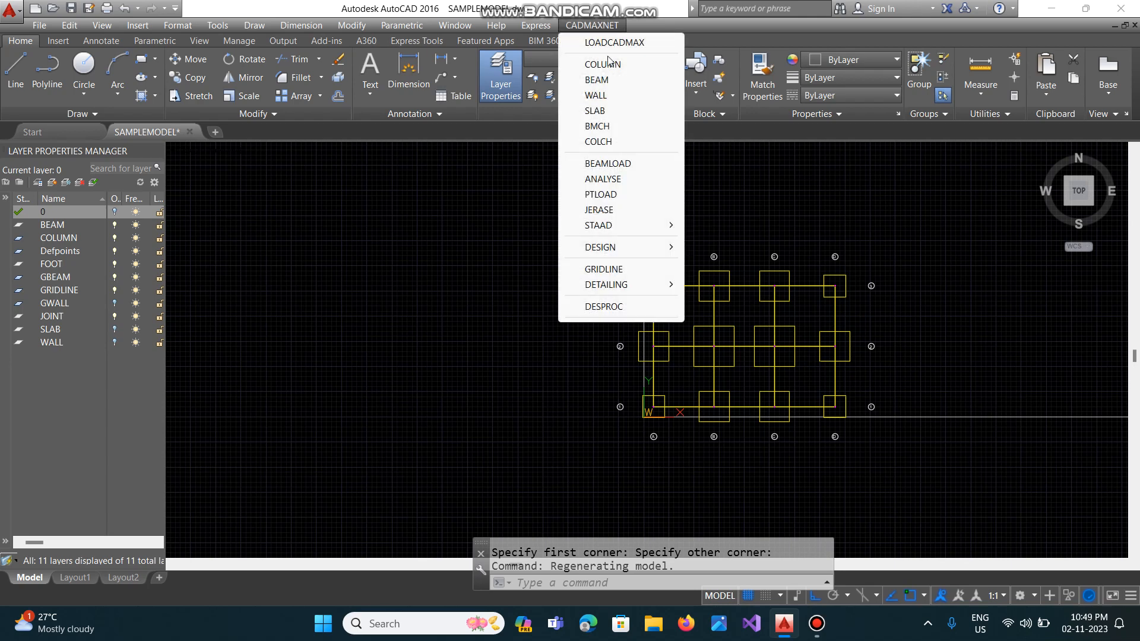
mouse_move(629, 285)
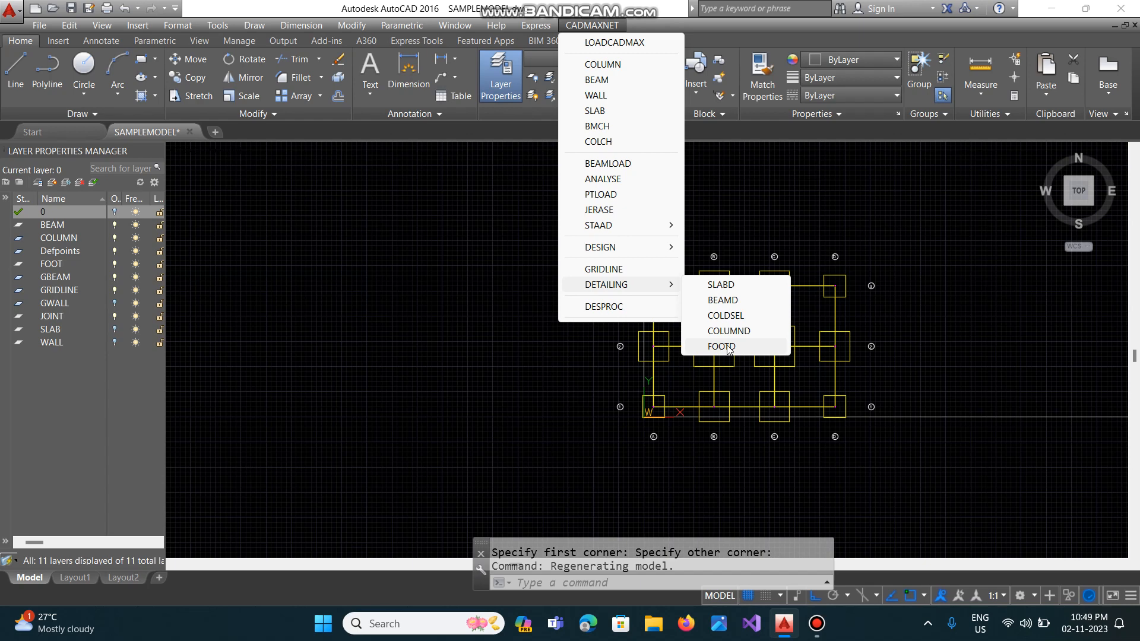
left_click(722, 347)
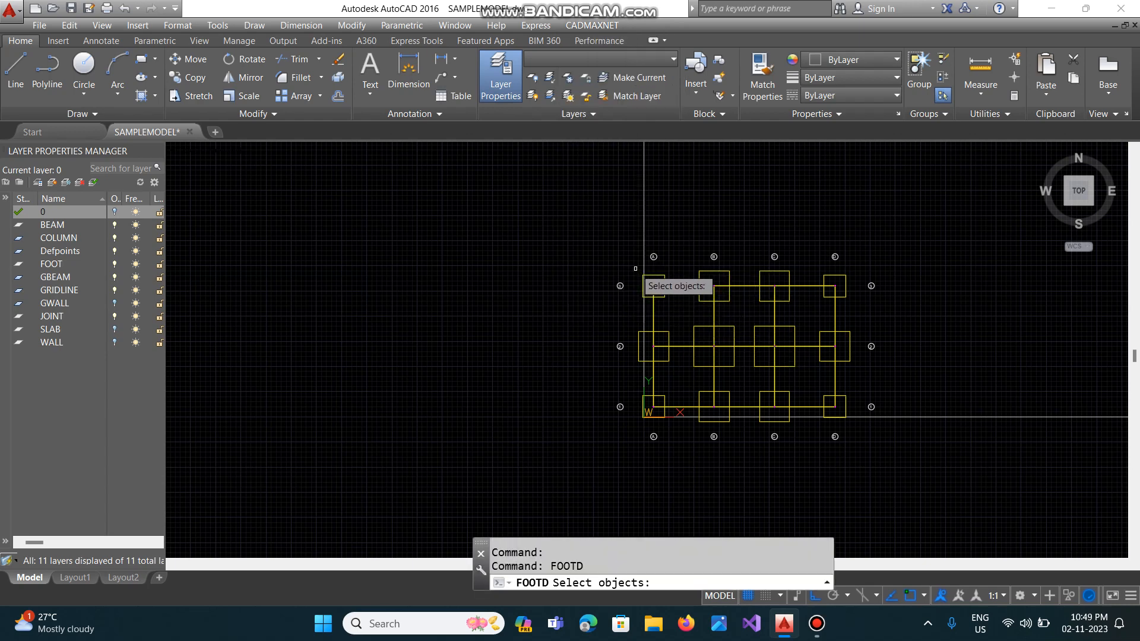
left_click(635, 269)
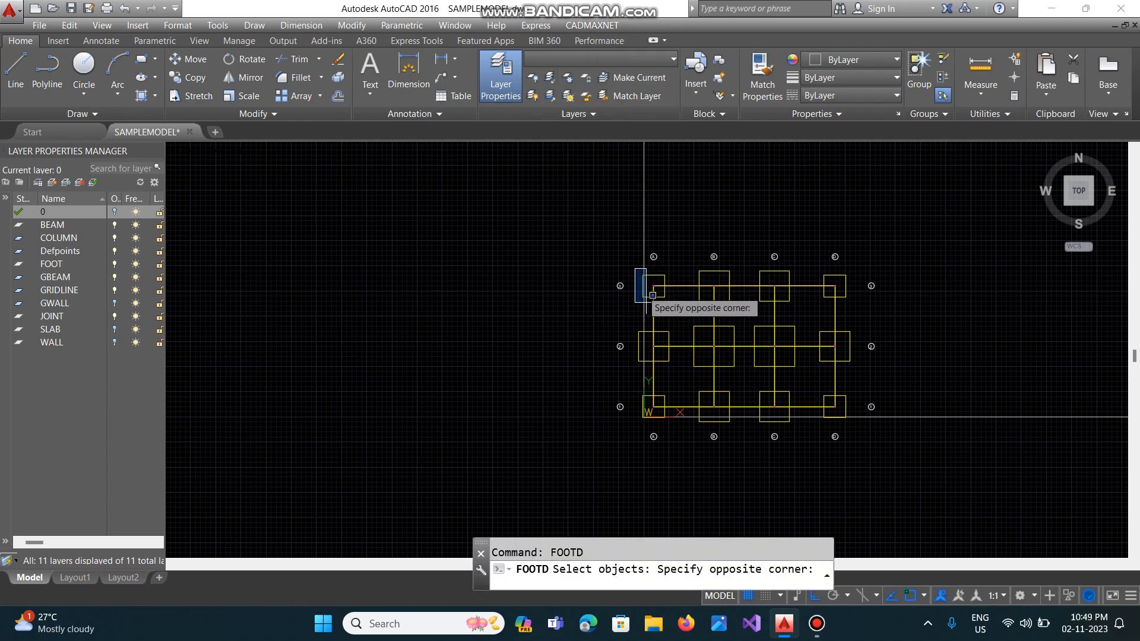
left_click(852, 424)
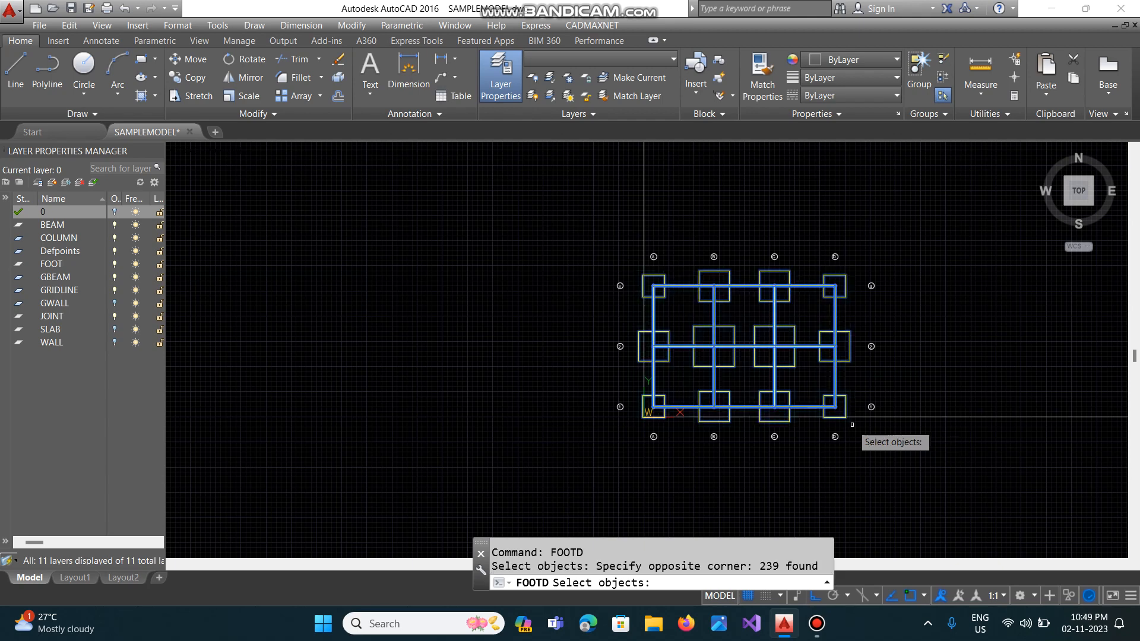
key("Return")
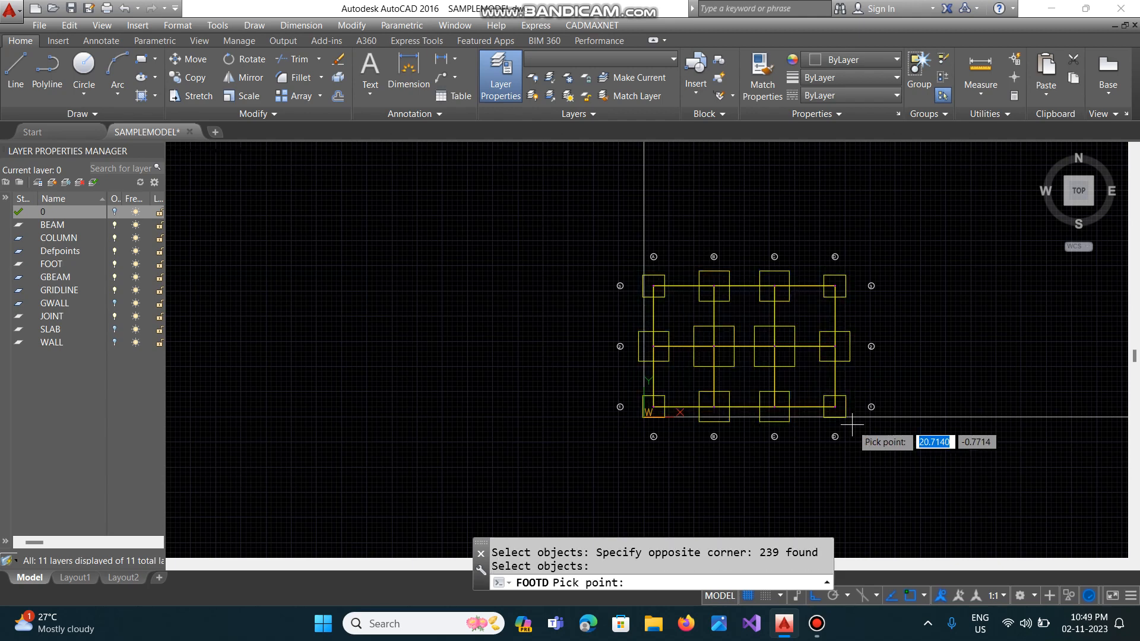
left_click(219, 396)
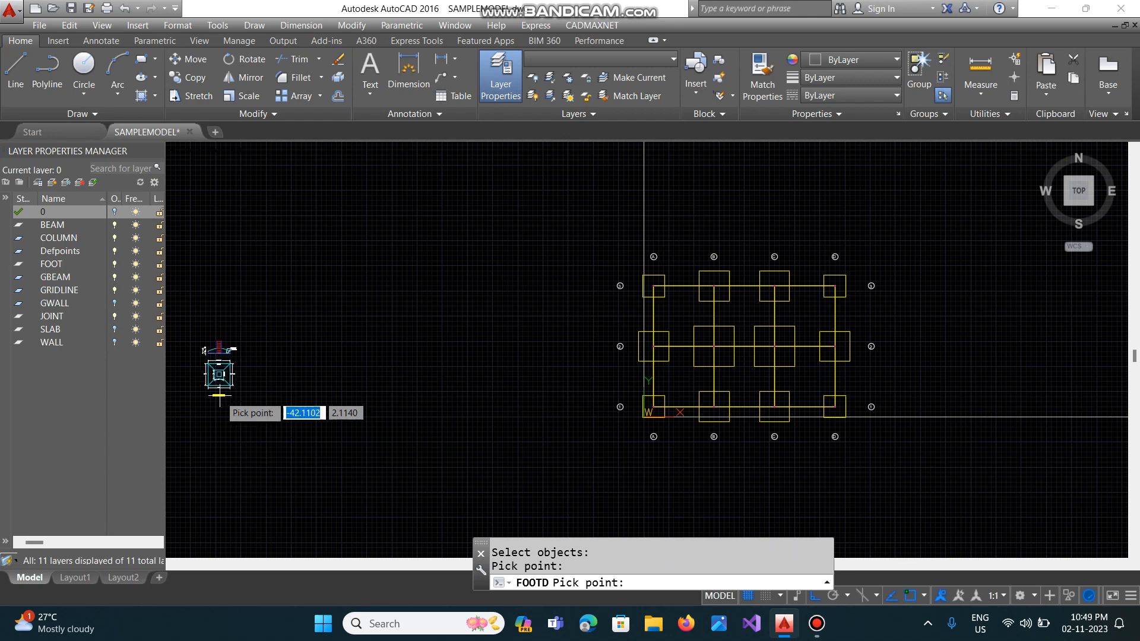
left_click(263, 395)
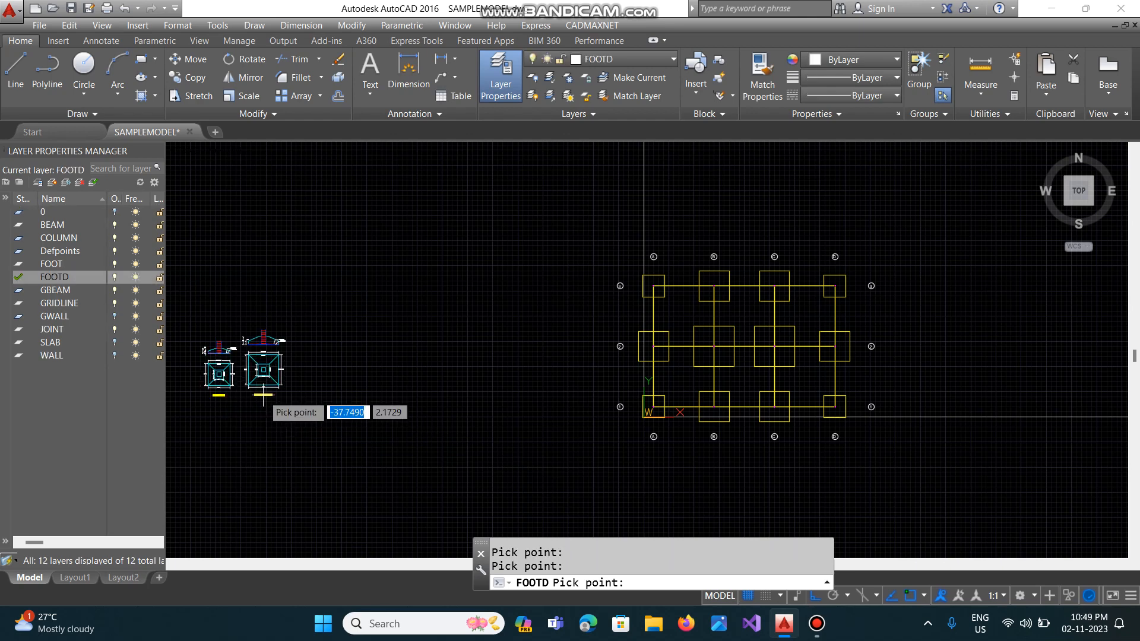
left_click(317, 399)
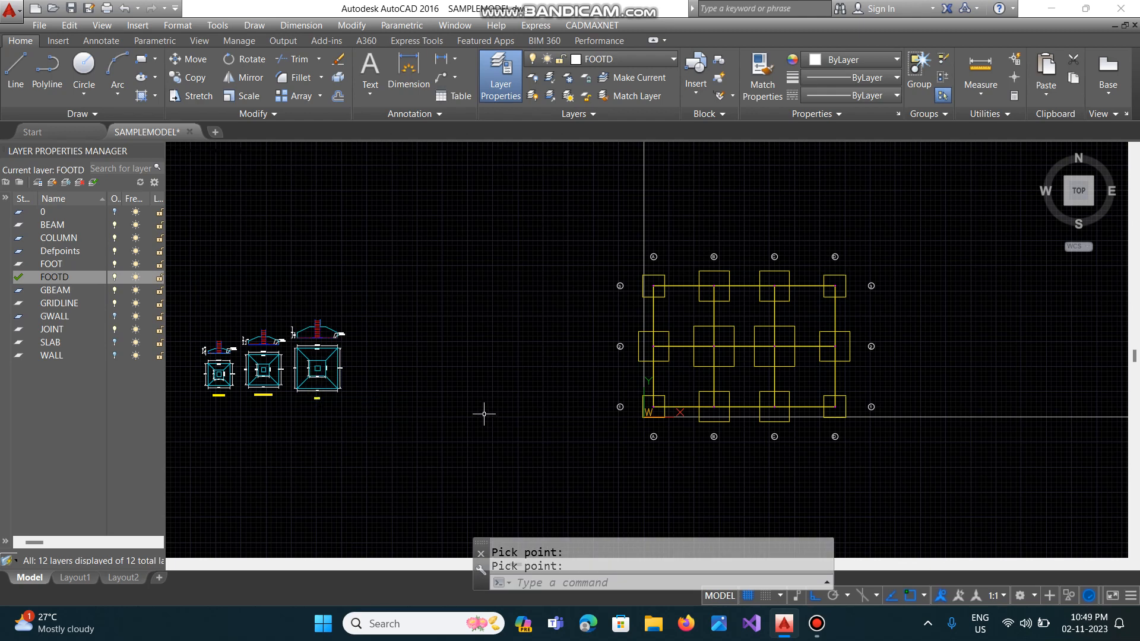
Draw a rectangular frame enclosing all three footing details and their grid reference labels.
type("z")
key("Return")
type("w")
key("Return")
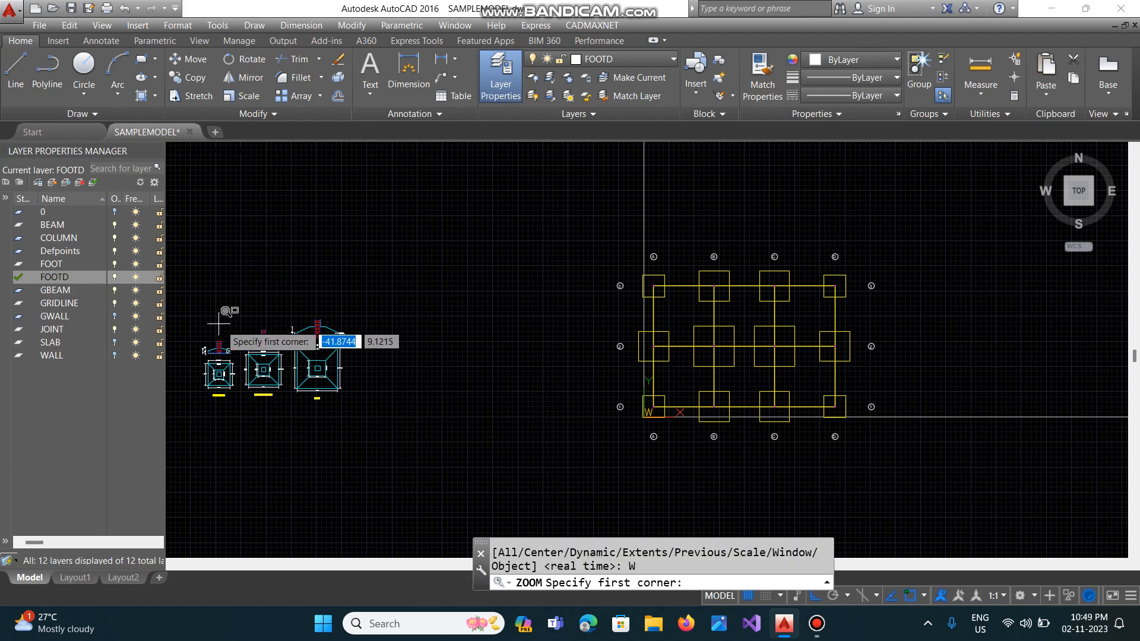
left_click(196, 318)
left_click(388, 403)
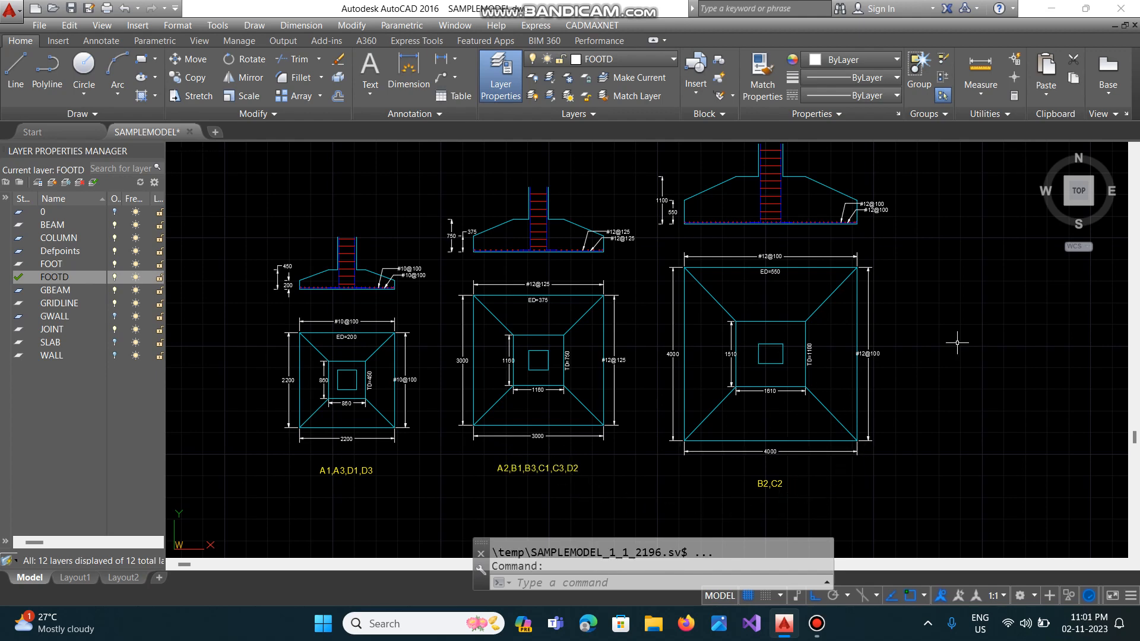
scroll(957, 342, "down", 2)
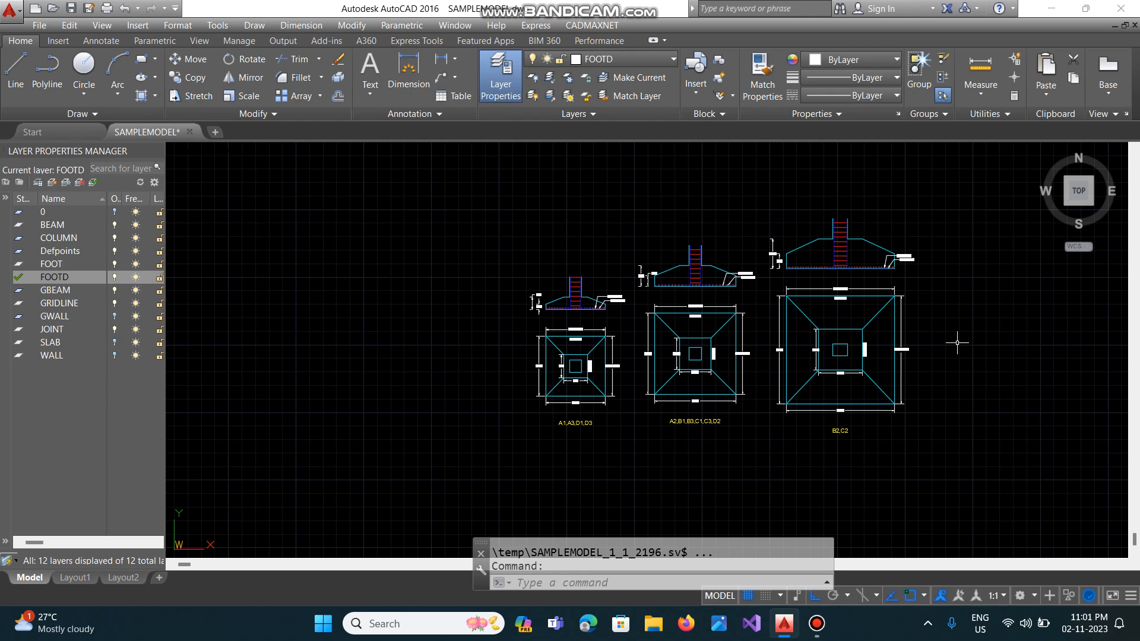
type("REC")
key("Return")
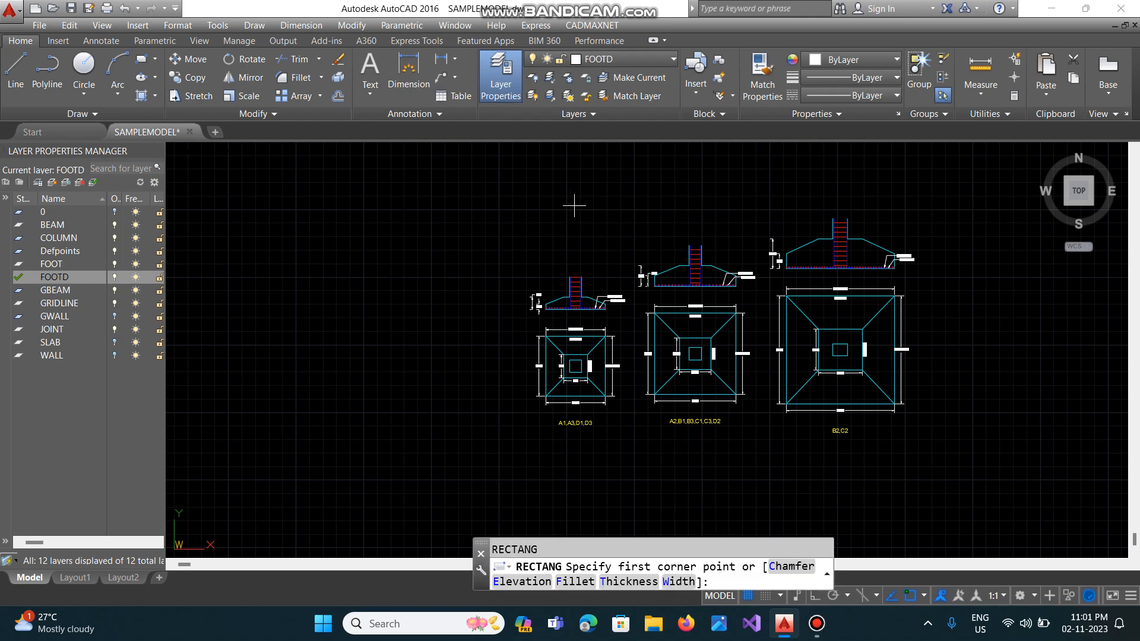
left_click(523, 195)
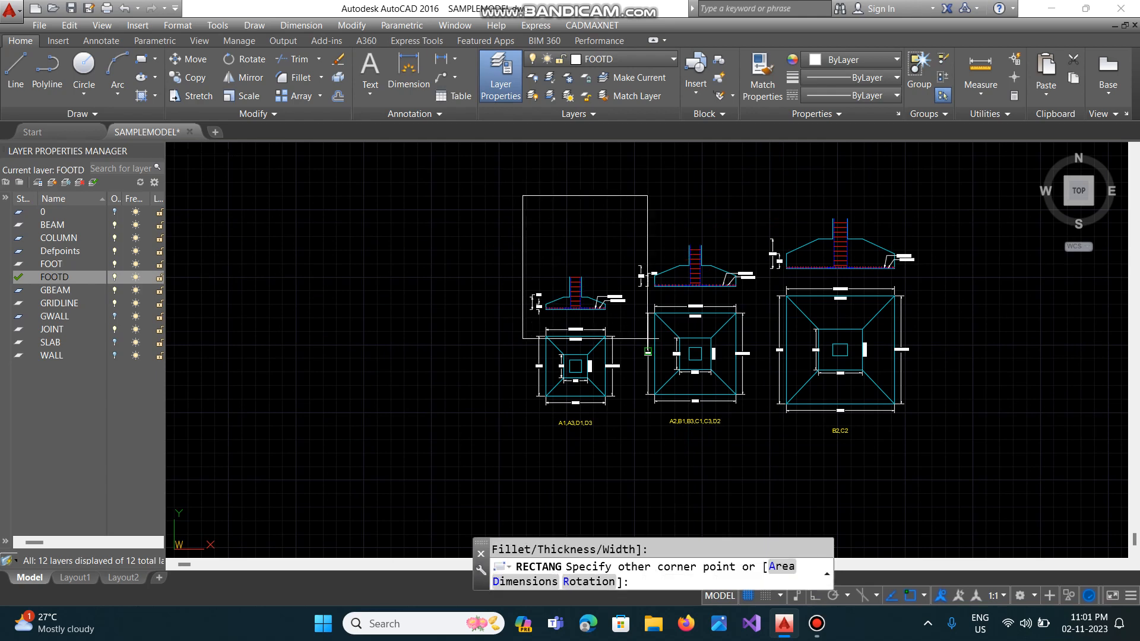
left_click(930, 448)
Turn off the FOOT layer to hide the footing outlines on the plan.
type("z")
key("Return")
type("a")
key("Return")
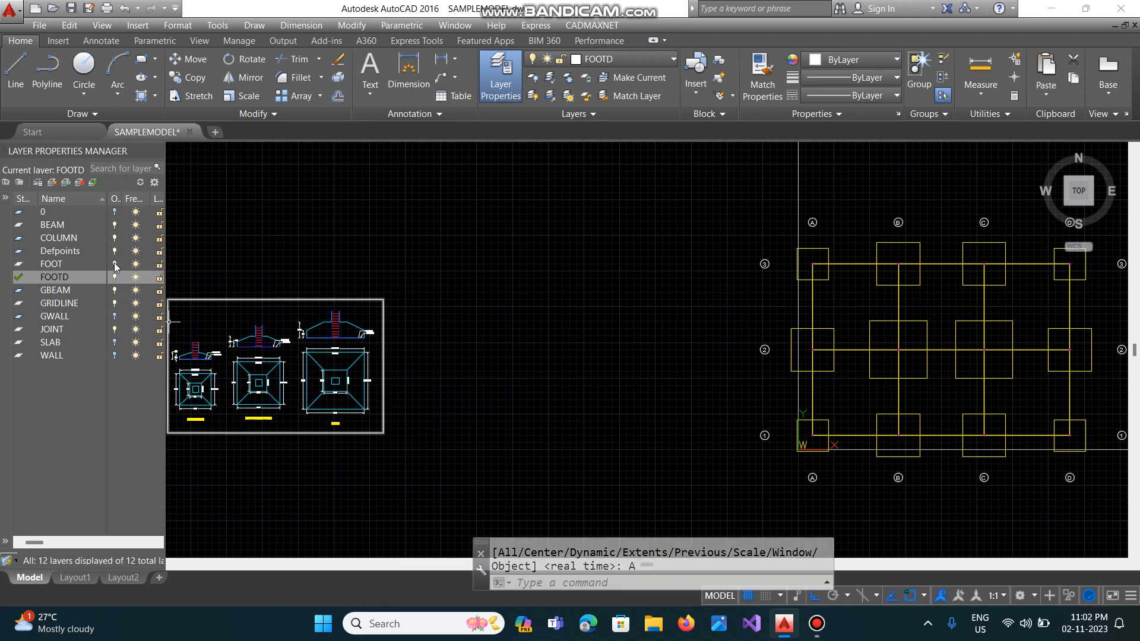
left_click(115, 264)
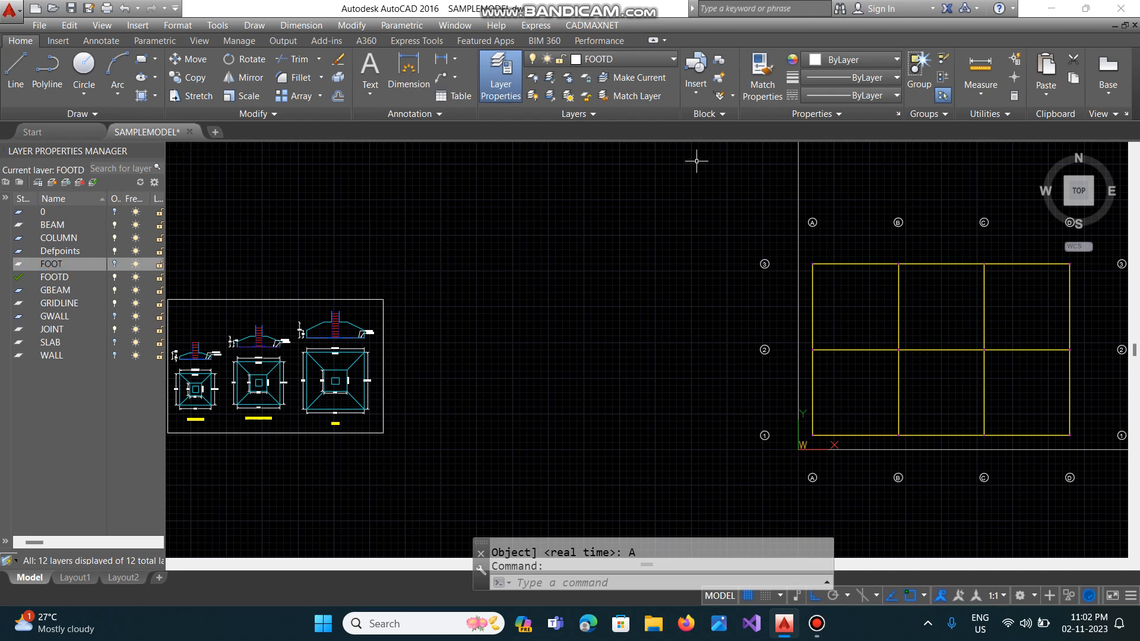
Start COLDSEL with 6 stories and define storey 1 as GROUND FLOOR from elevation 0 to 6 m.
left_click(606, 26)
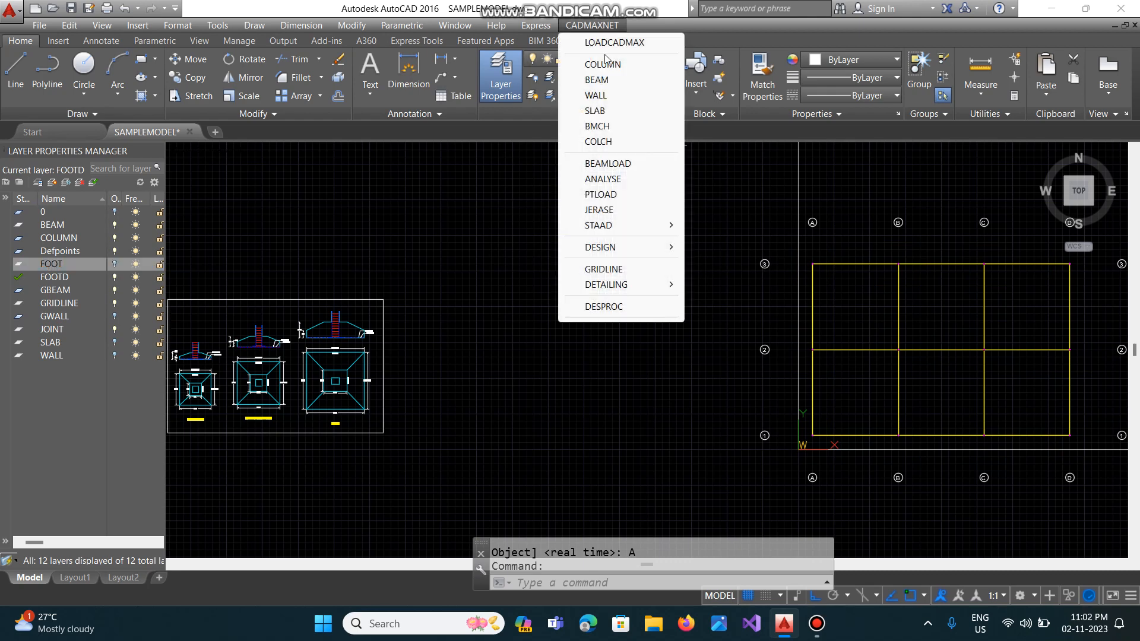
mouse_move(607, 285)
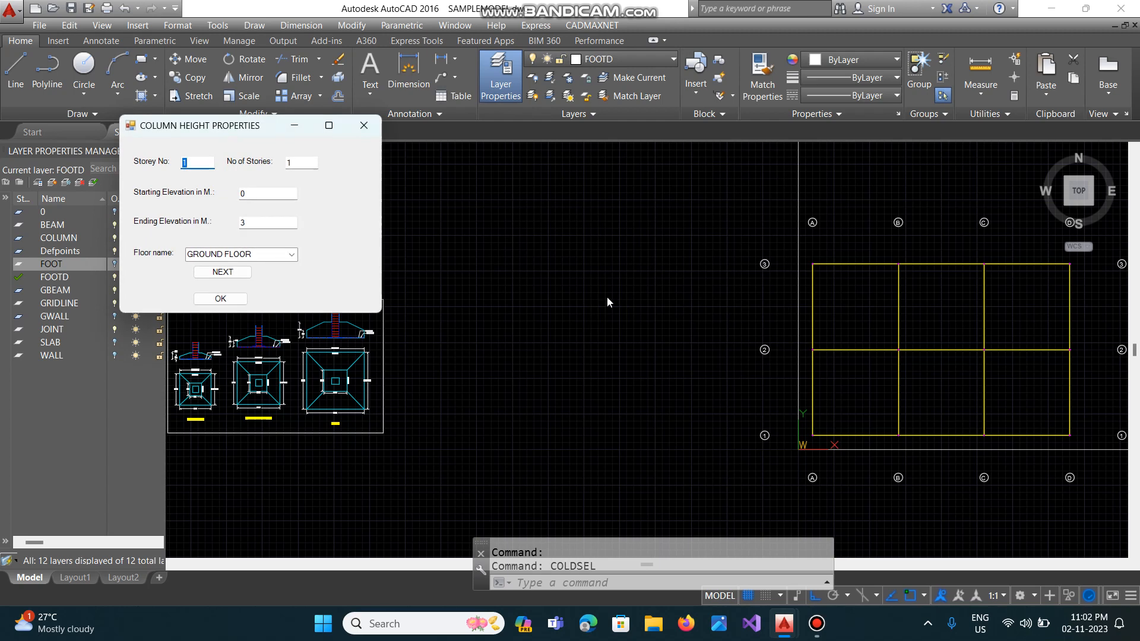
double_click(286, 164)
type("6")
double_click(257, 222)
left_click(231, 273)
Define storey 2 of the column heights with ending elevation 9.5 m and floor name FIRST FLOOR.
double_click(239, 224)
left_click(291, 254)
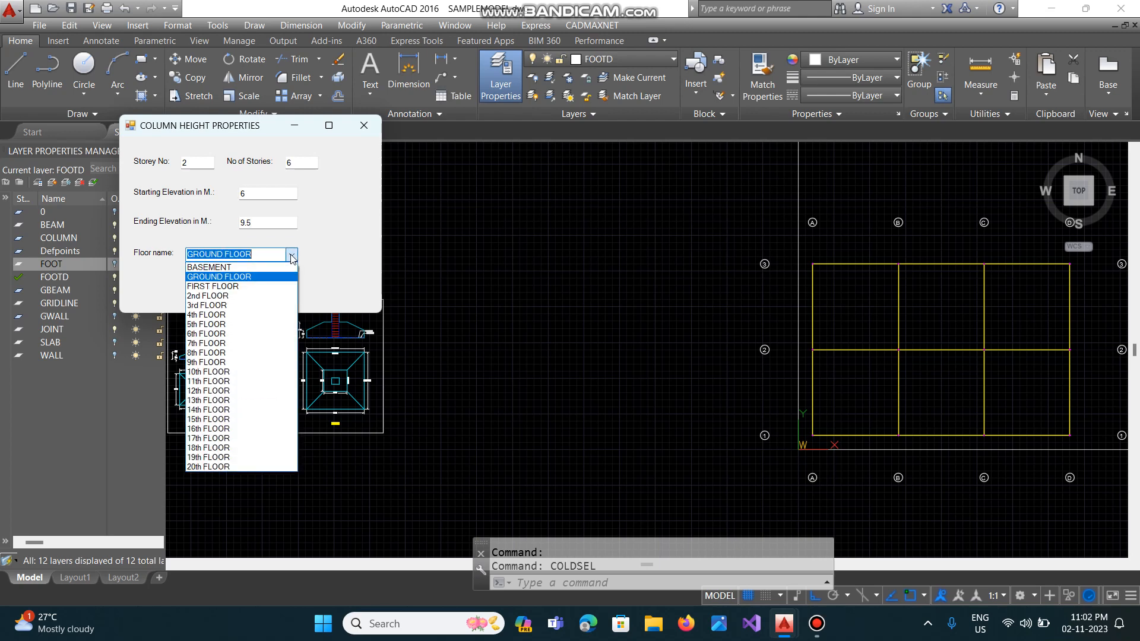
left_click(251, 287)
left_click(236, 276)
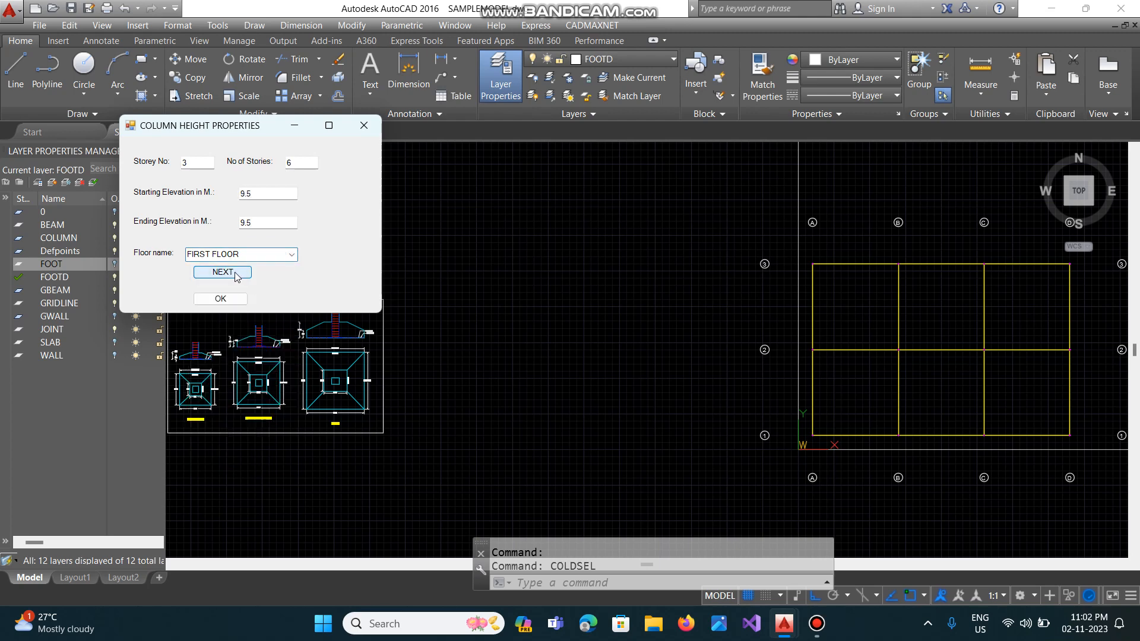
Define storey 3 of the column heights with ending elevation 13 m and floor name 2nd FLOOR.
left_click(269, 224)
left_click_drag(269, 224, 237, 224)
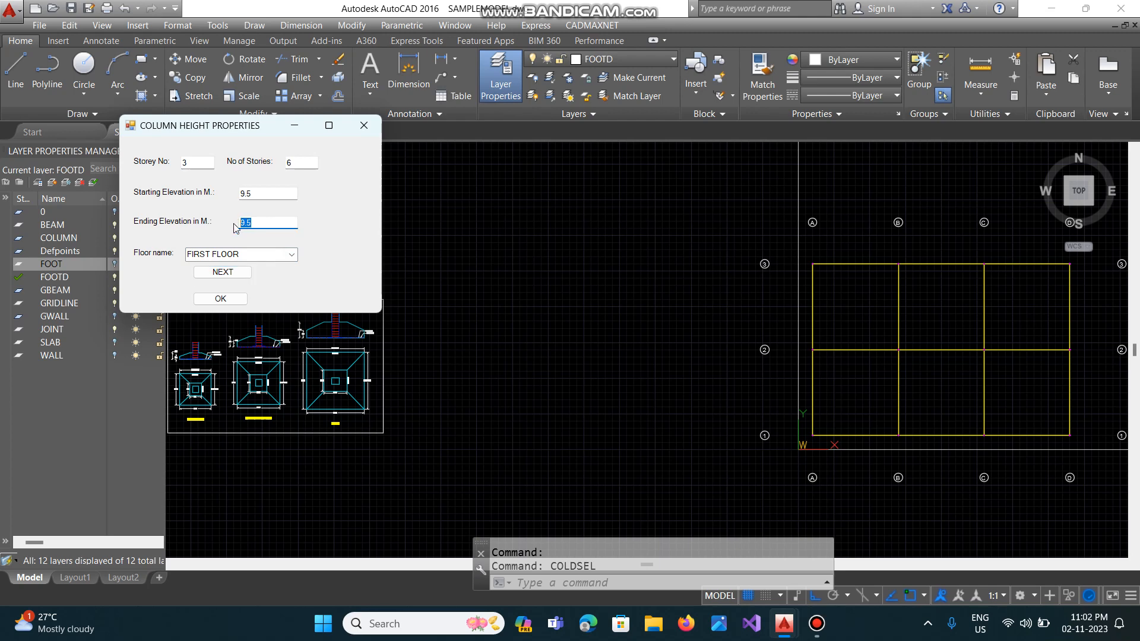
type("13")
left_click(292, 254)
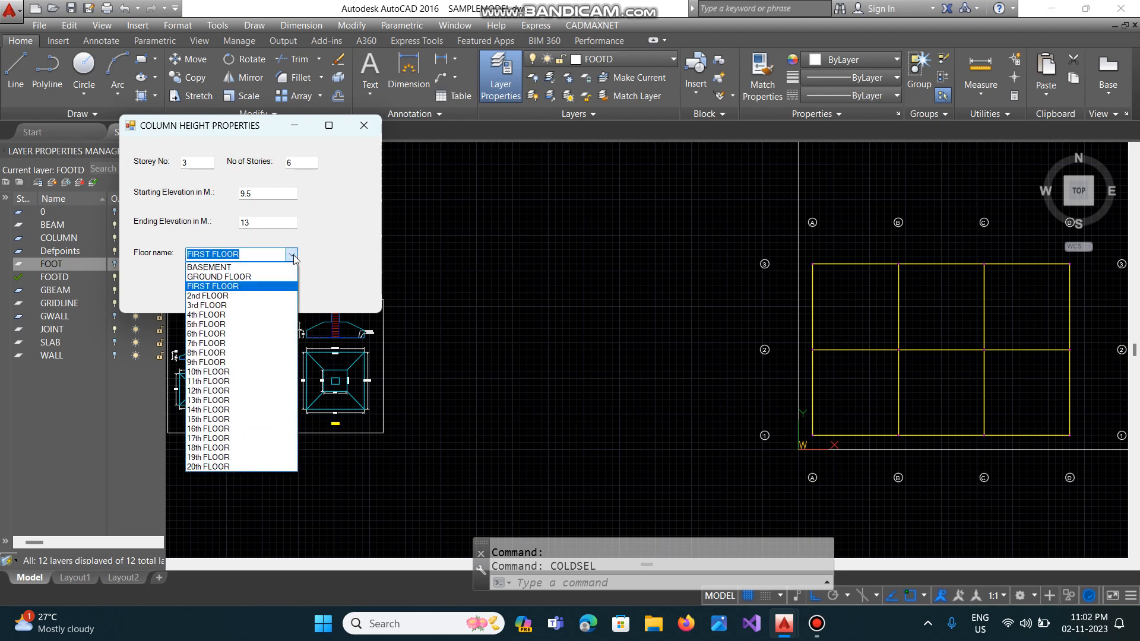
left_click(251, 295)
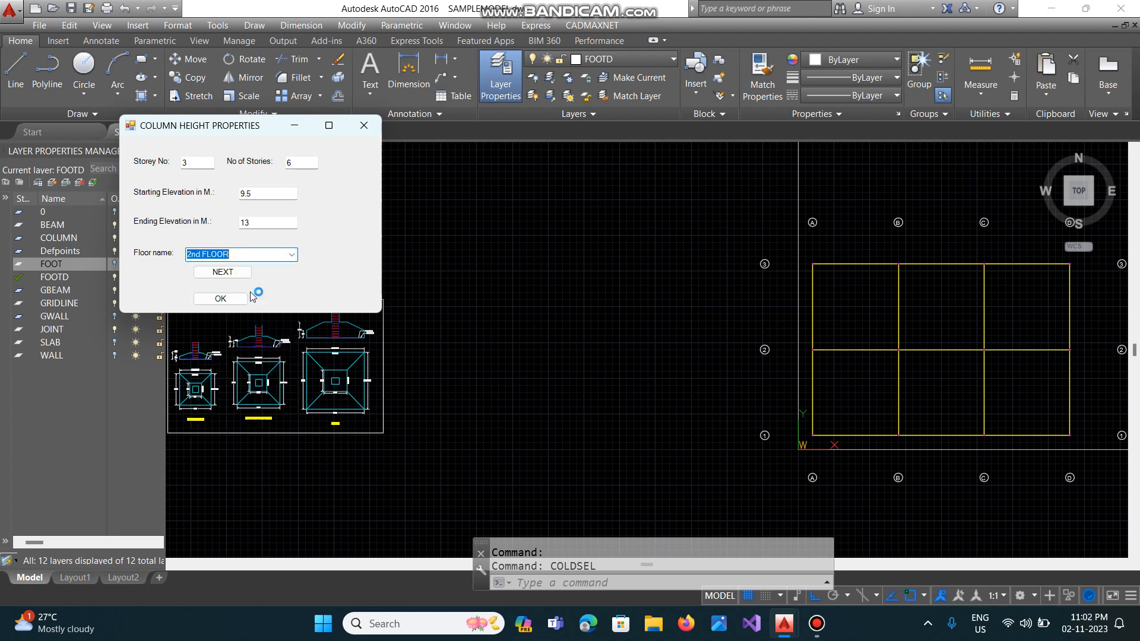
left_click(237, 273)
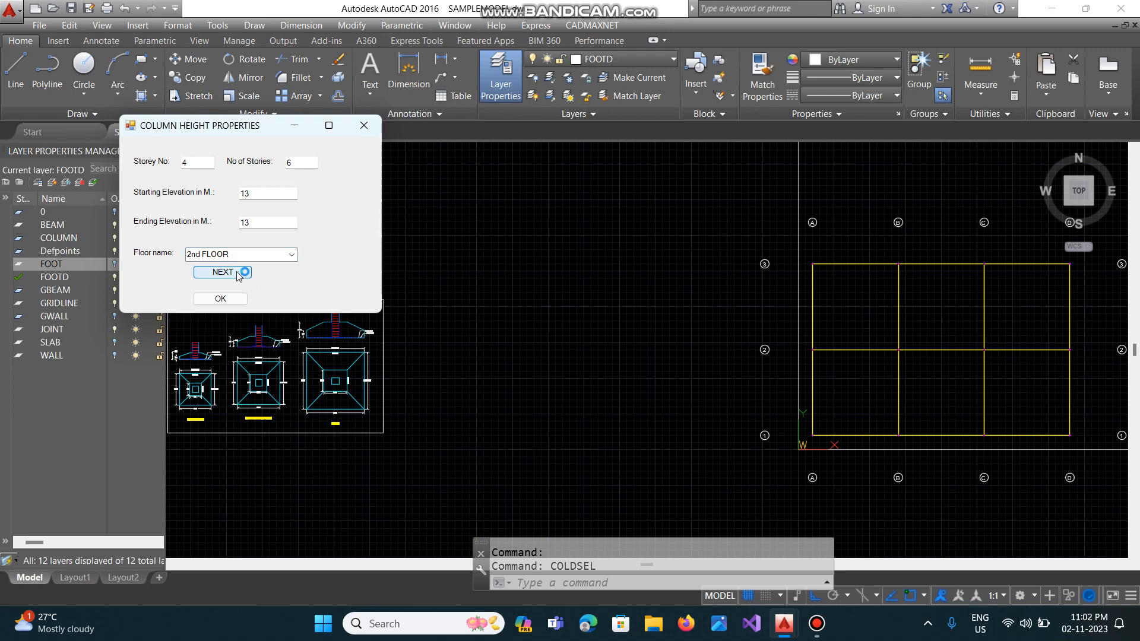
Define storey 4 of the column heights with ending elevation 16.5 m and floor name 3rd FLOOR.
double_click(246, 222)
type("1")
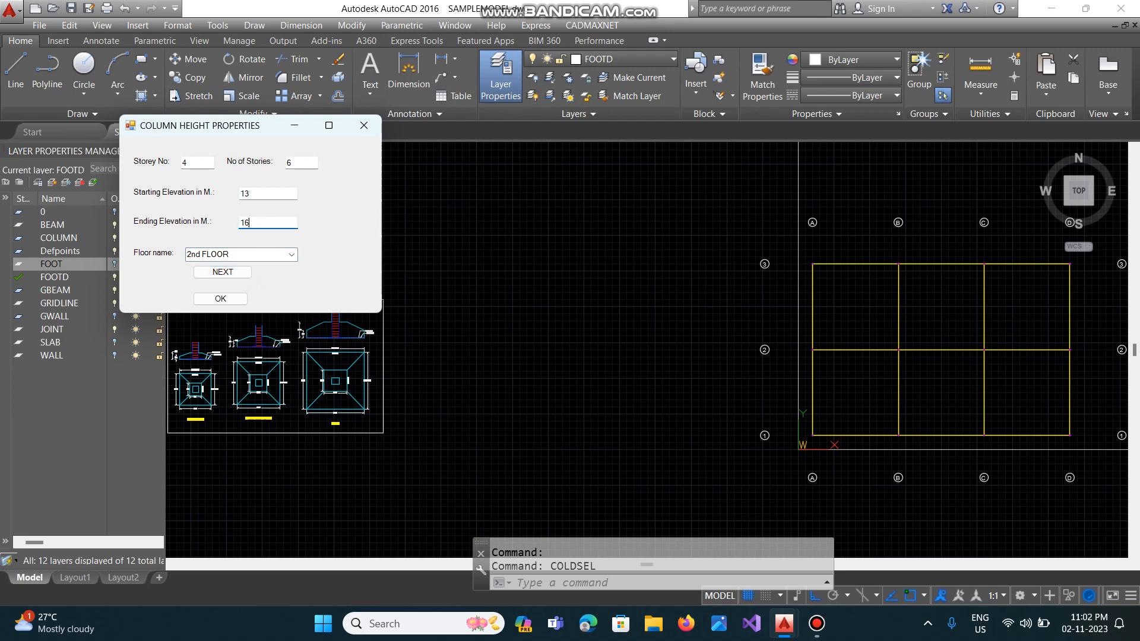
left_click(291, 255)
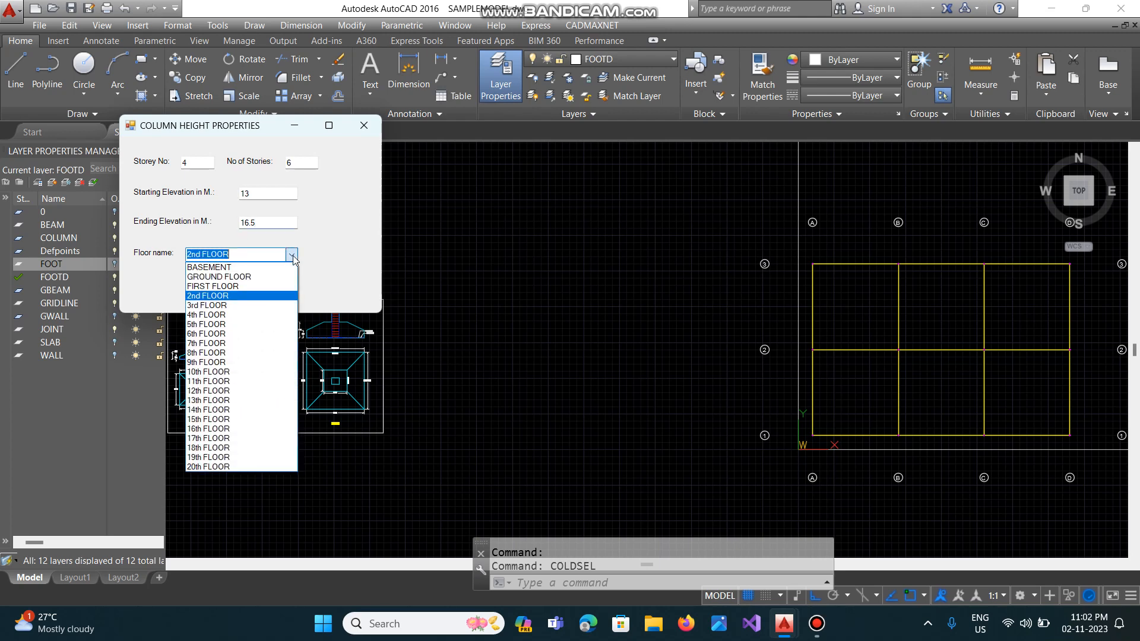
left_click(244, 306)
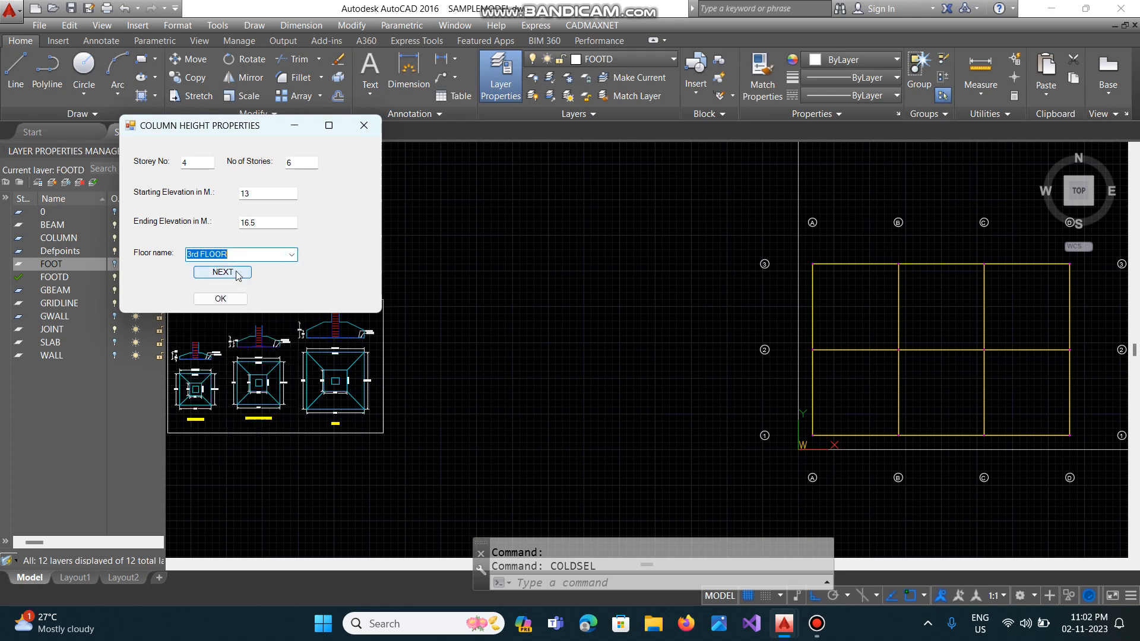
left_click(237, 274)
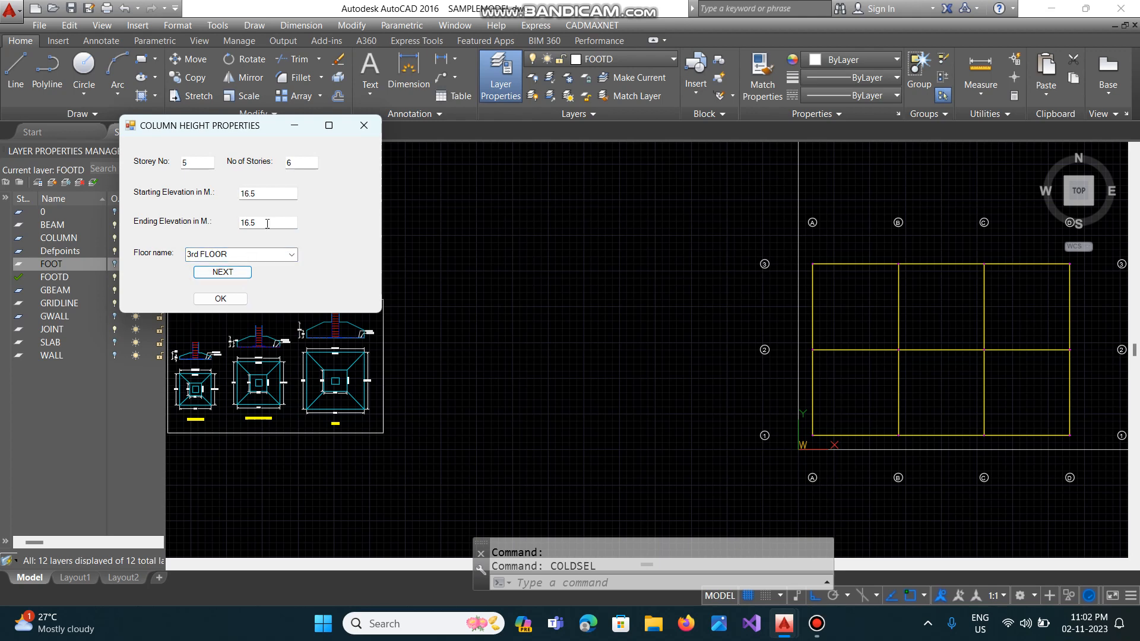
Define storey 5 of the column heights with ending elevation 20 m and floor name 4th FLOOR.
left_click_drag(267, 223, 233, 223)
type("20")
left_click(291, 254)
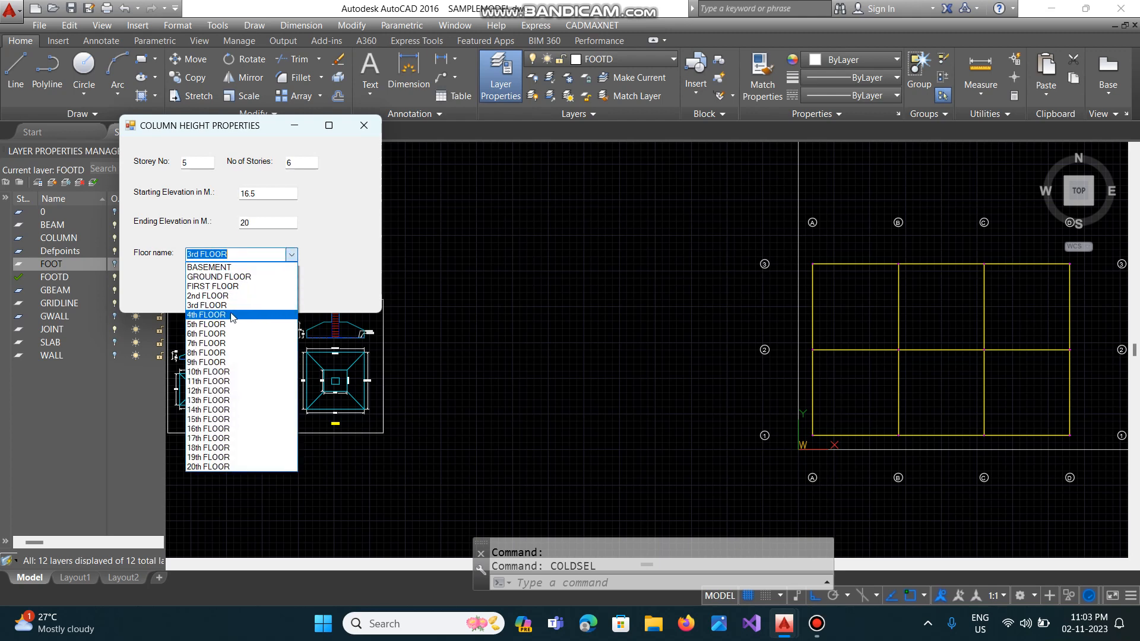
left_click(231, 315)
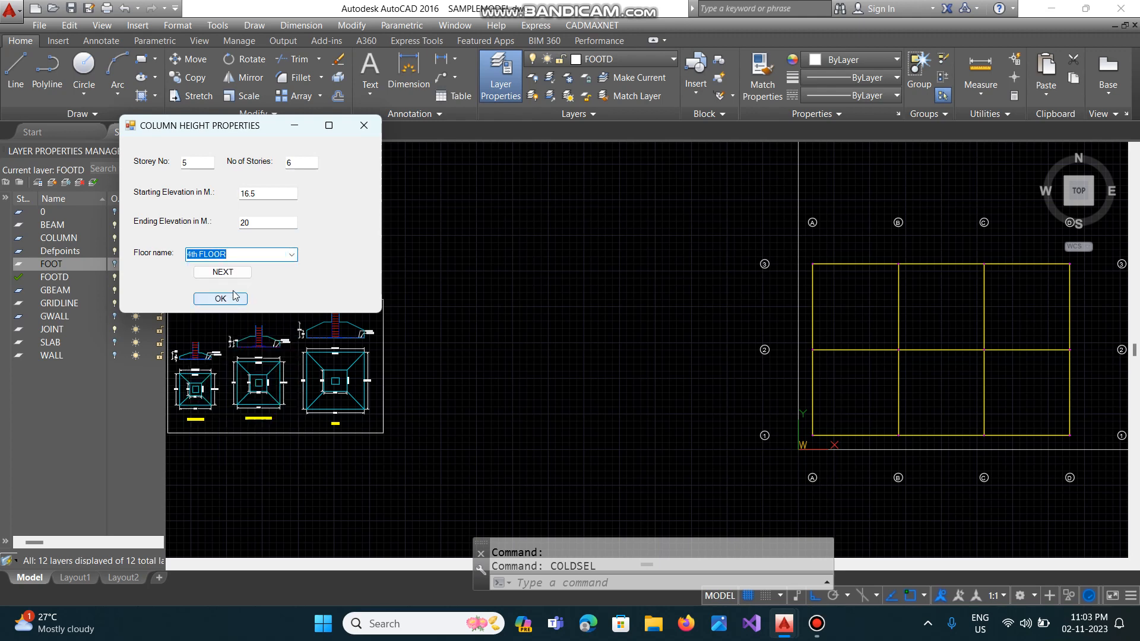
left_click(223, 272)
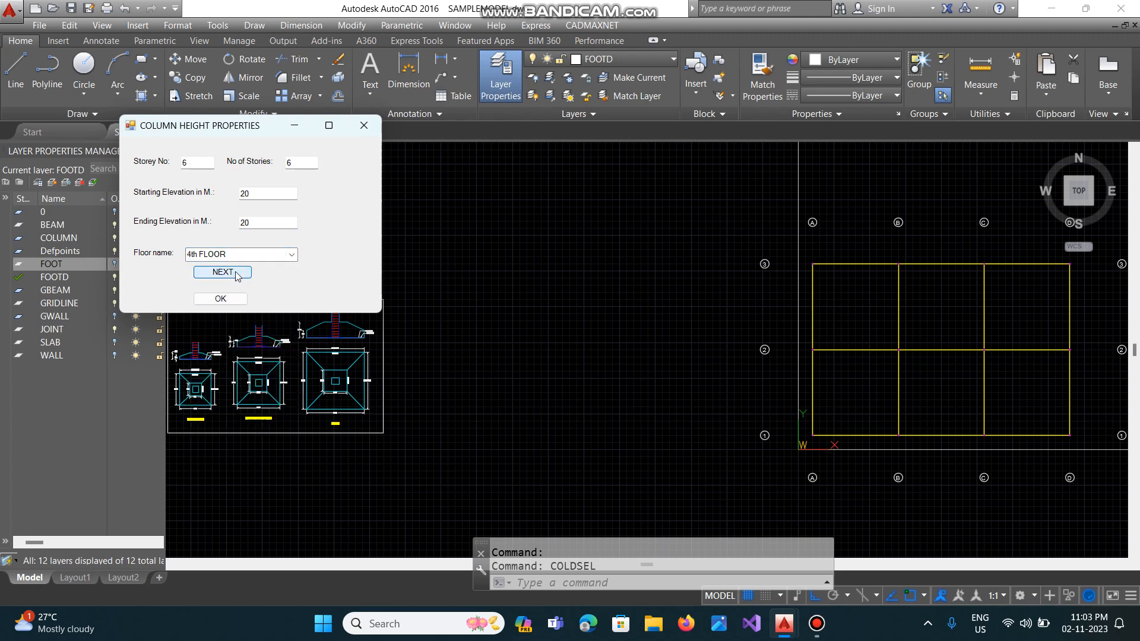
Define storey 6 of the column heights with ending elevation 23.5 m and floor name 5th FLOOR, and accept the storey data.
double_click(240, 223)
type("2")
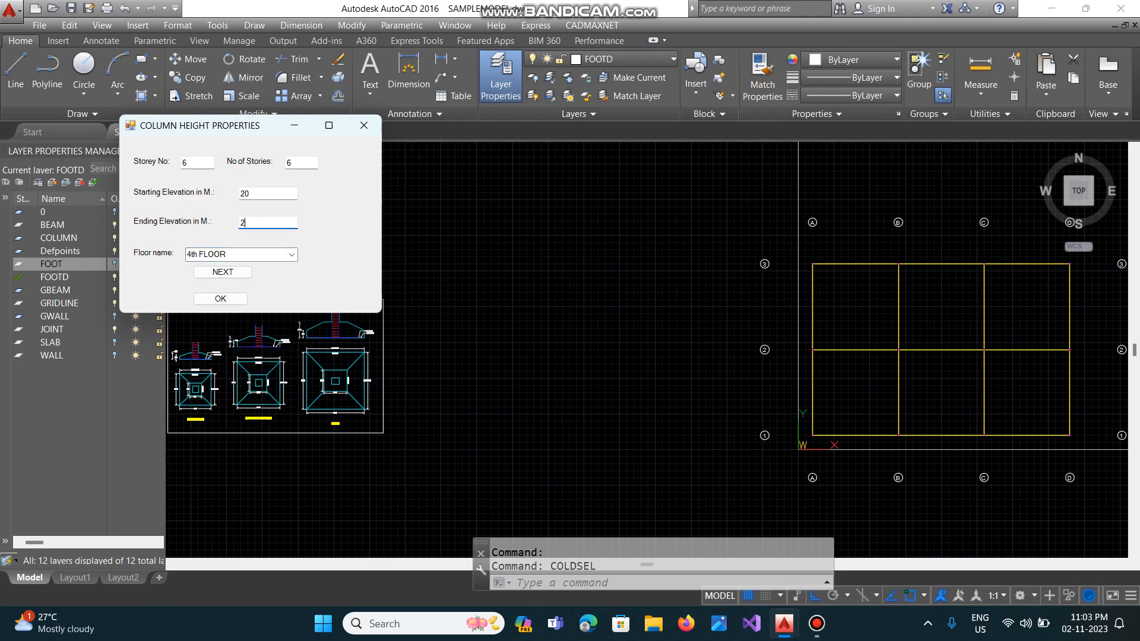
left_click(291, 254)
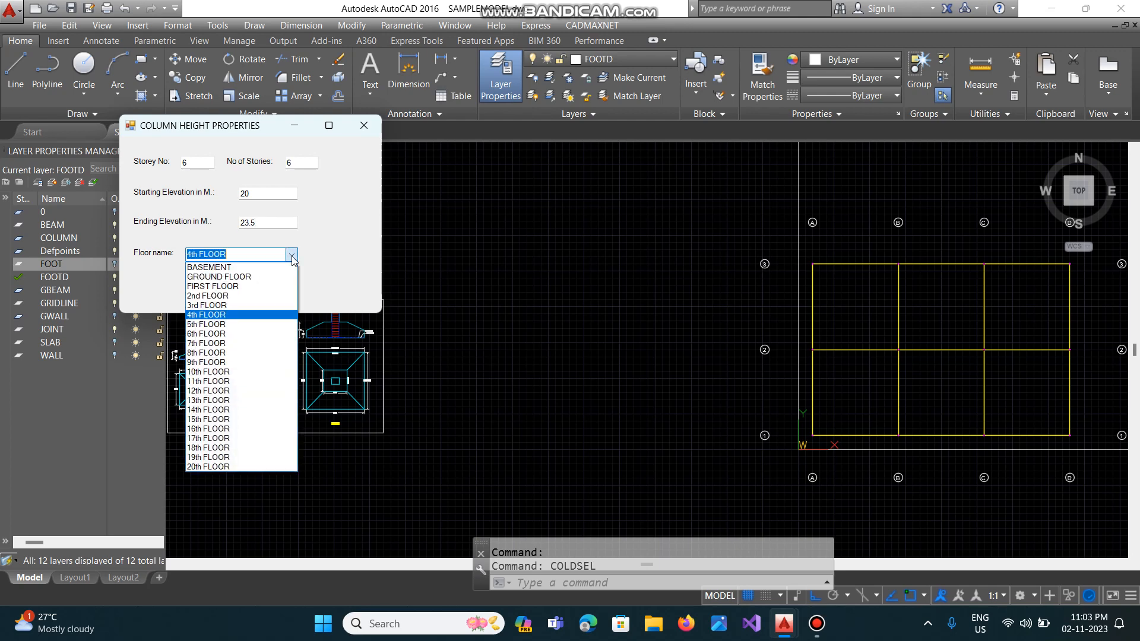
left_click(247, 324)
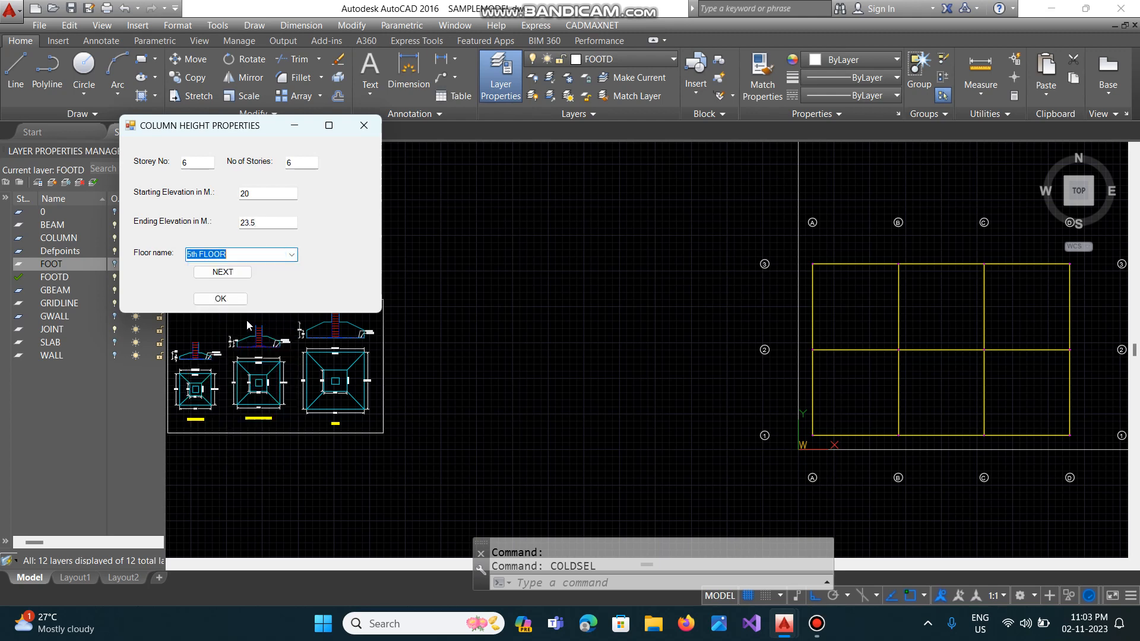
left_click(237, 273)
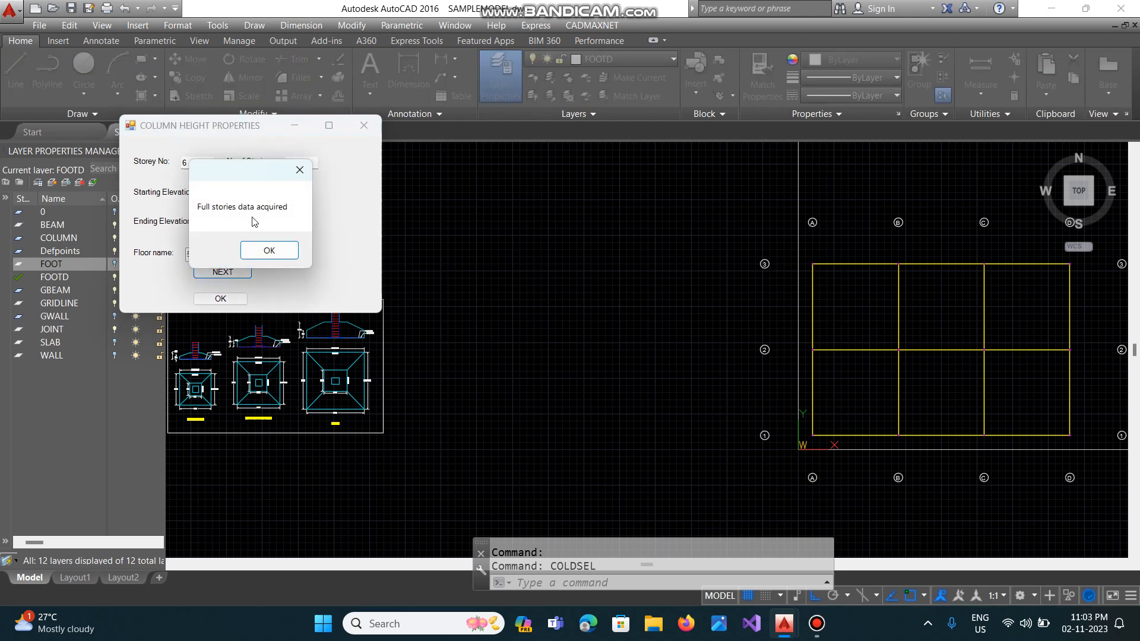
left_click(270, 251)
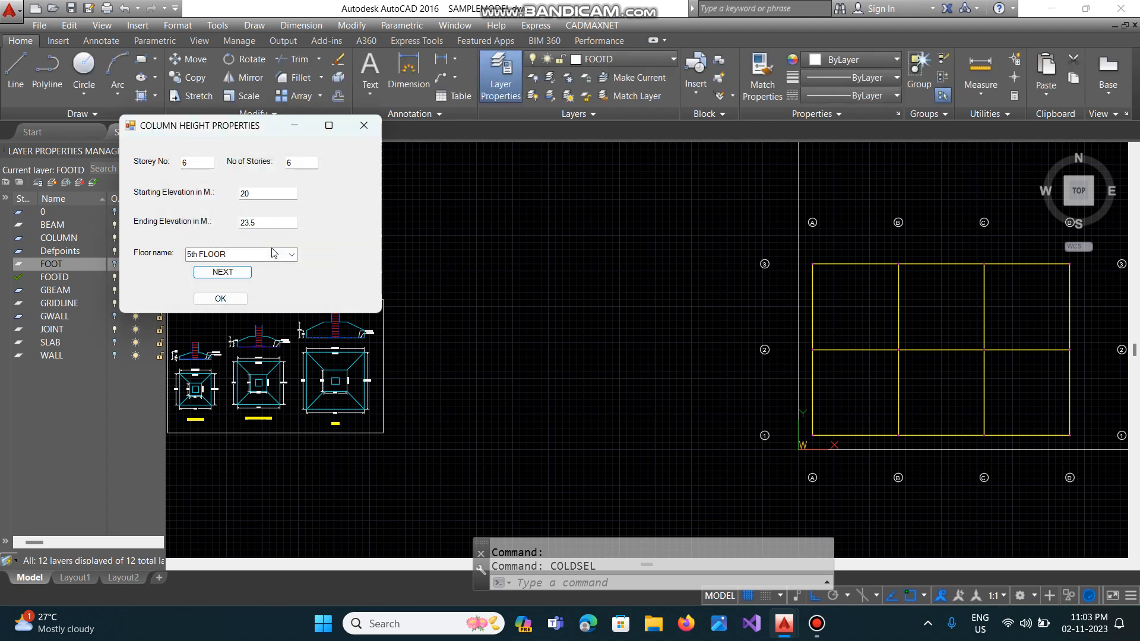
left_click(220, 299)
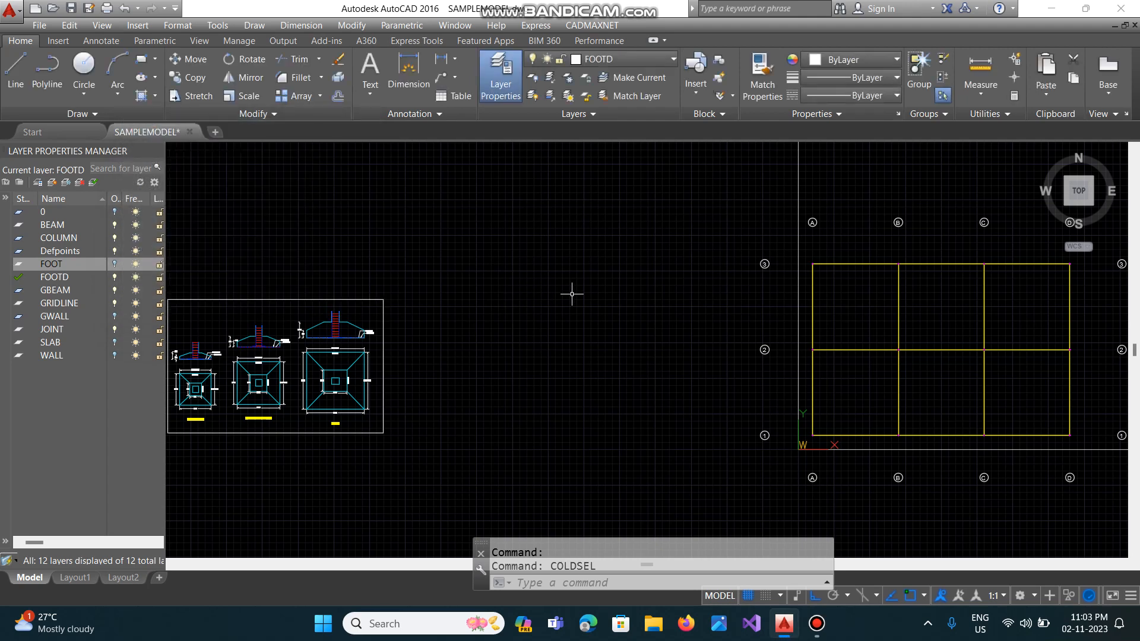
Run COLUMND on the whole frame plan and place the column detailing table above the footing details.
left_click(592, 25)
mouse_move(617, 284)
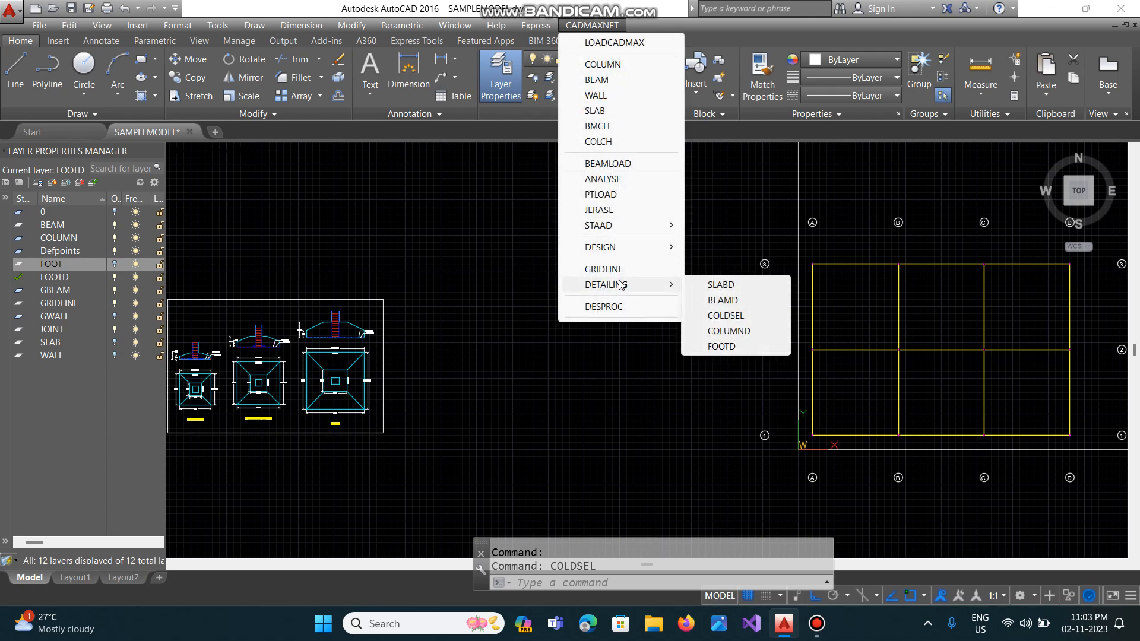
left_click(729, 332)
left_click(805, 260)
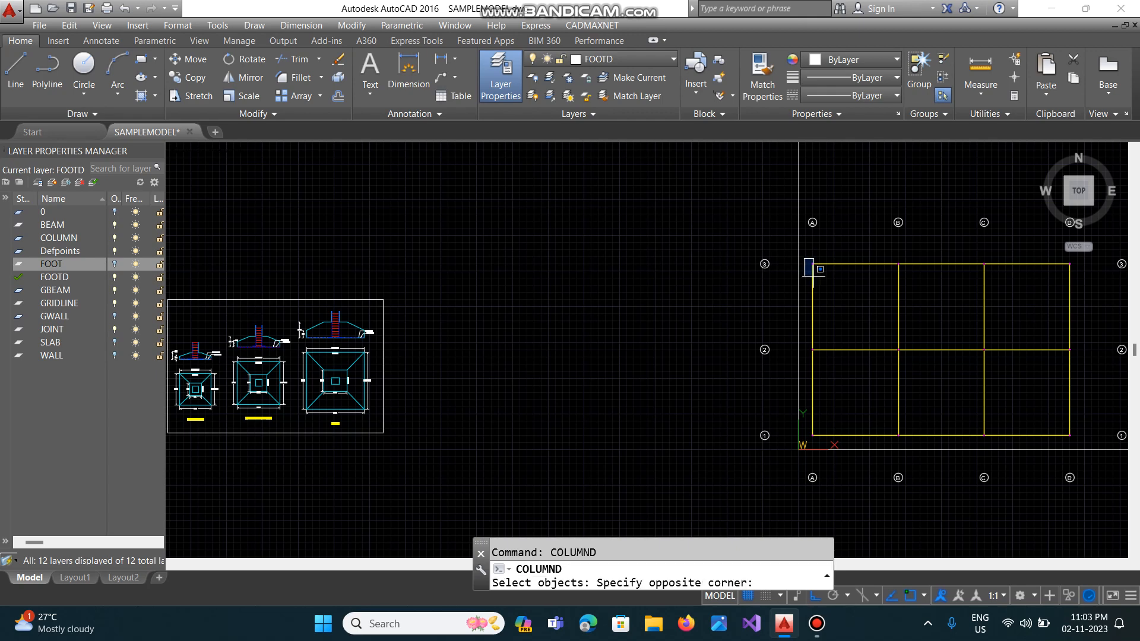
left_click(1083, 454)
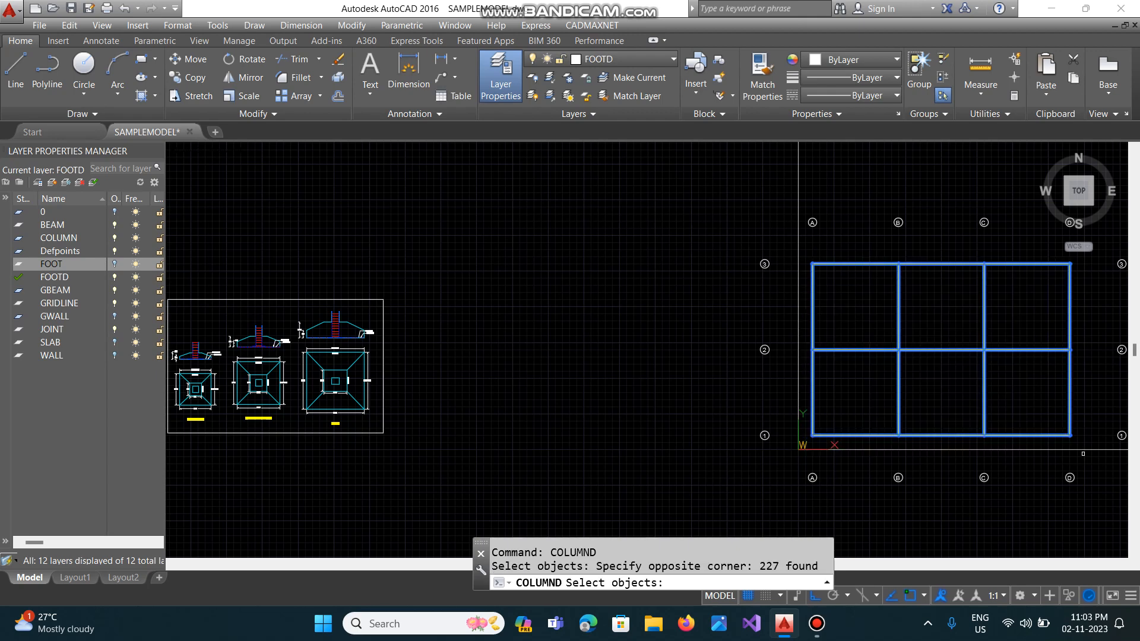
key("Return")
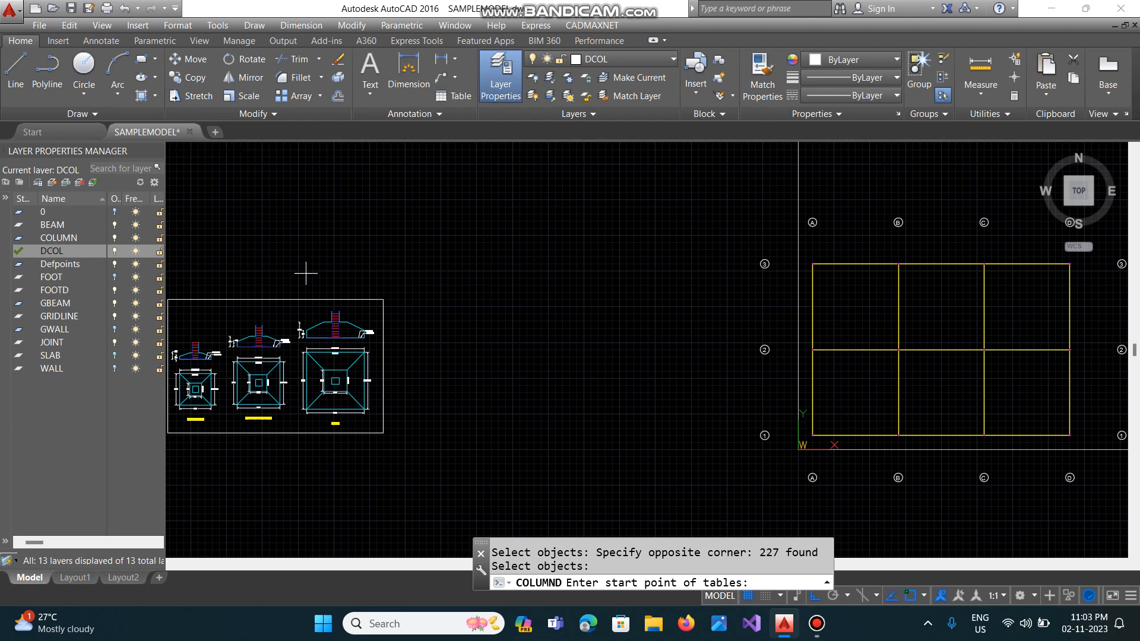
left_click(235, 279)
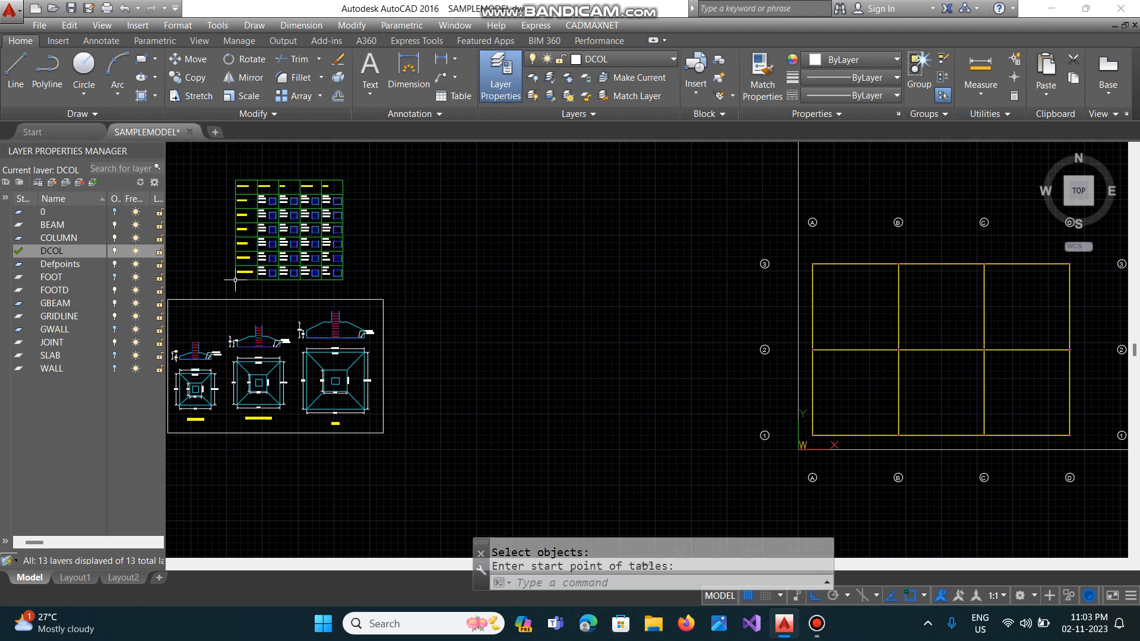
Examine the column detailing table's sizes, reinforcement, ties and cross-sections for every column group from GROUND FLOOR to 5th FLOOR.
type("Z")
key("Return")
type("W")
key("Return")
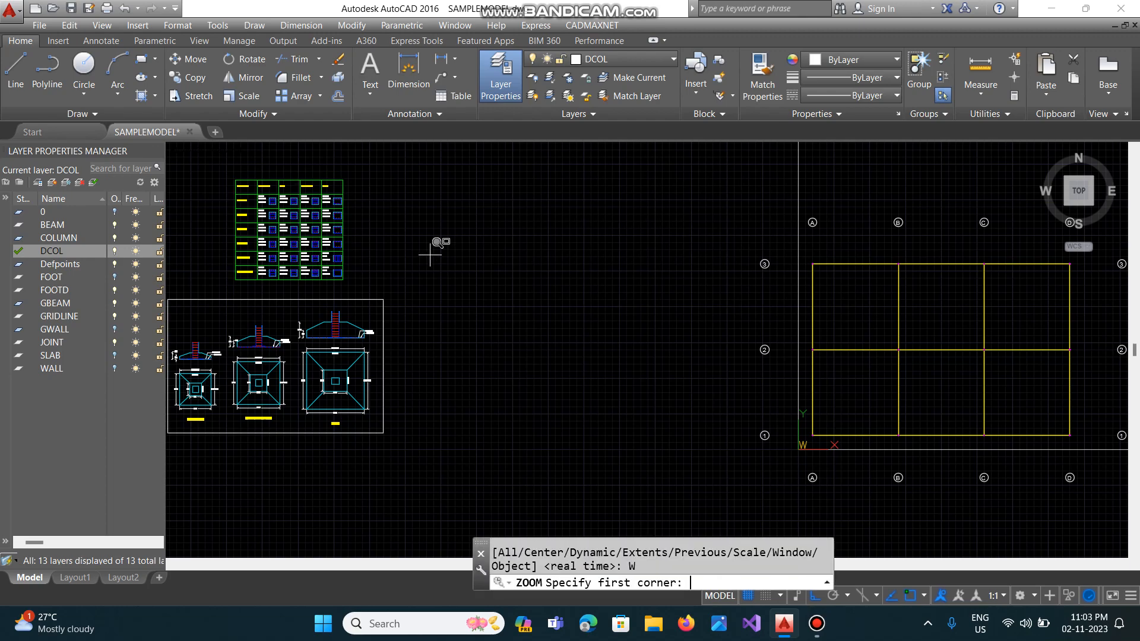
left_click(209, 244)
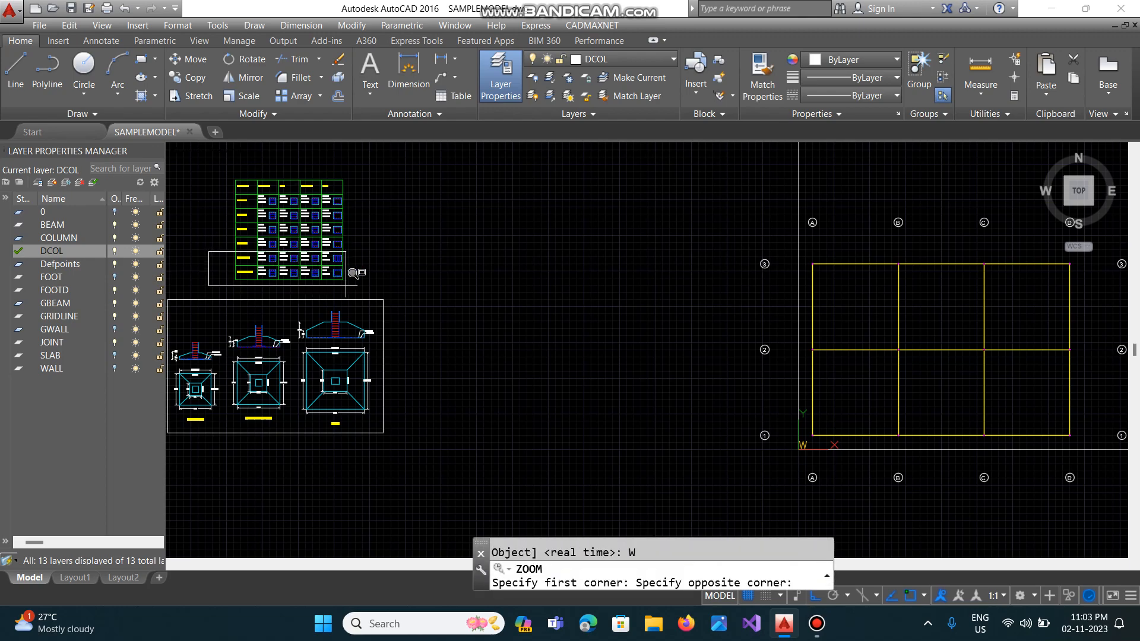
left_click(371, 273)
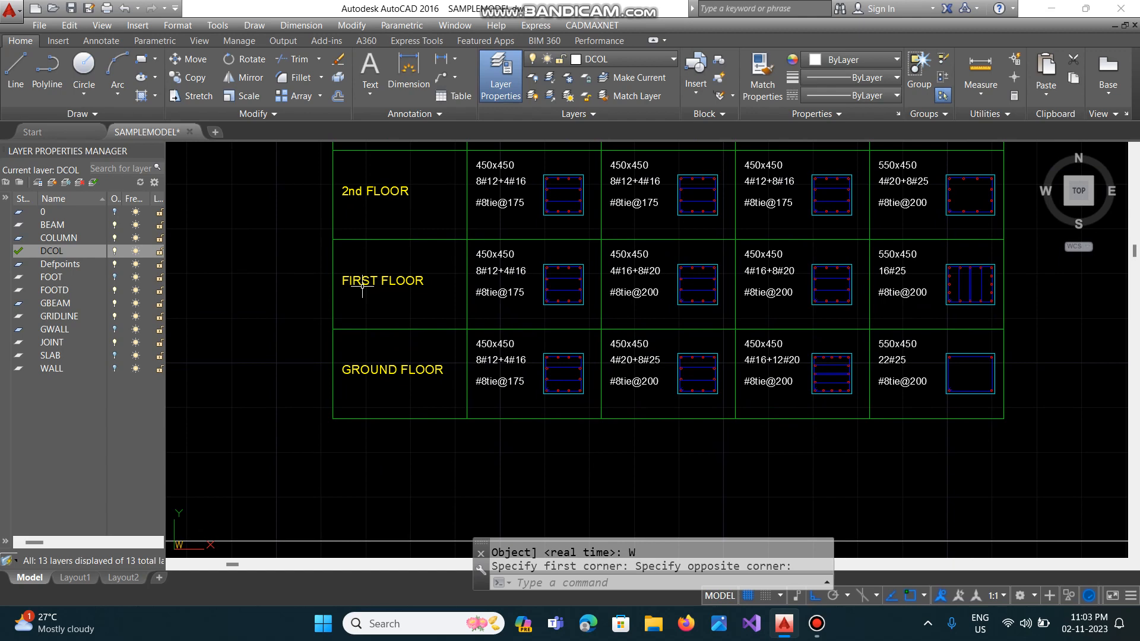
type("p")
key("Return")
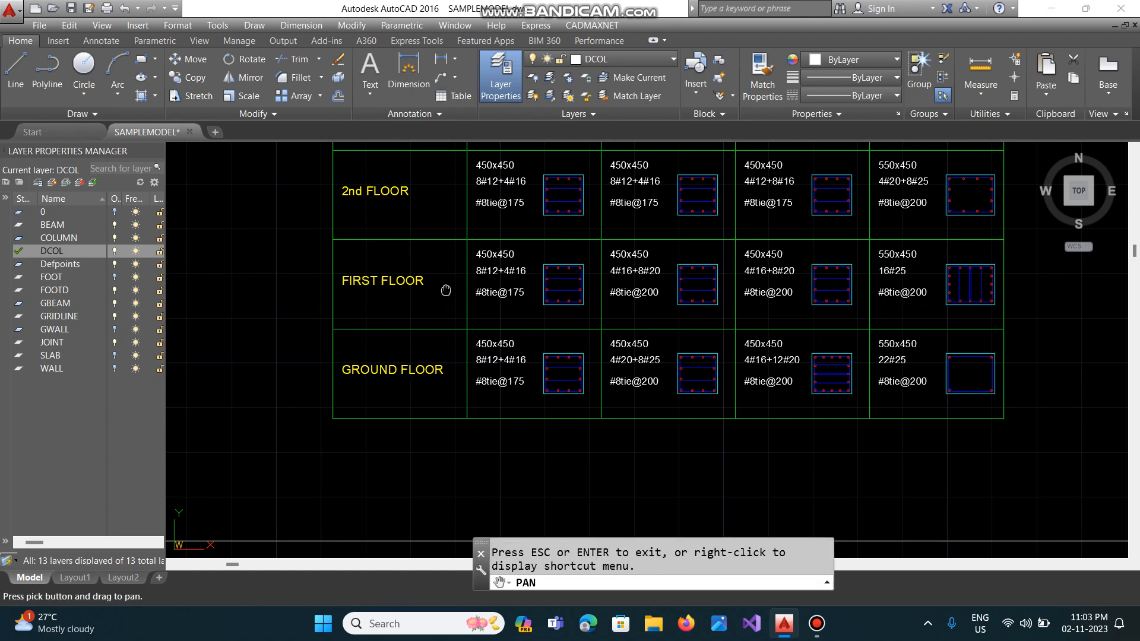
left_click_drag(445, 290, 438, 333)
left_click_drag(420, 265, 408, 339)
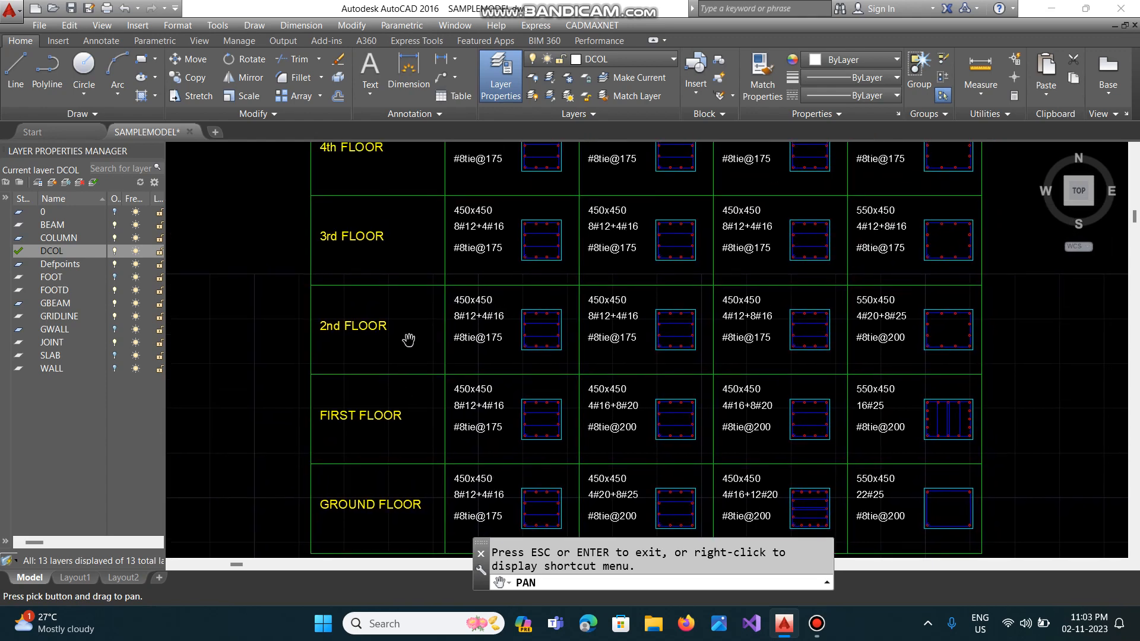
left_click_drag(400, 265, 392, 322)
left_click_drag(397, 244, 390, 314)
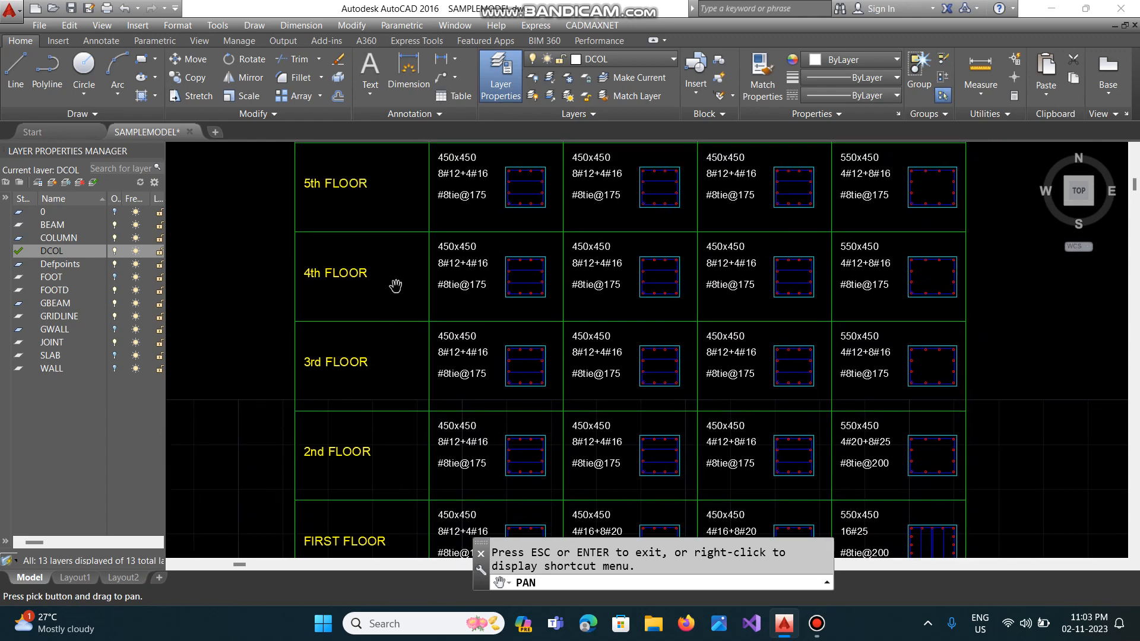
left_click_drag(394, 224, 386, 271)
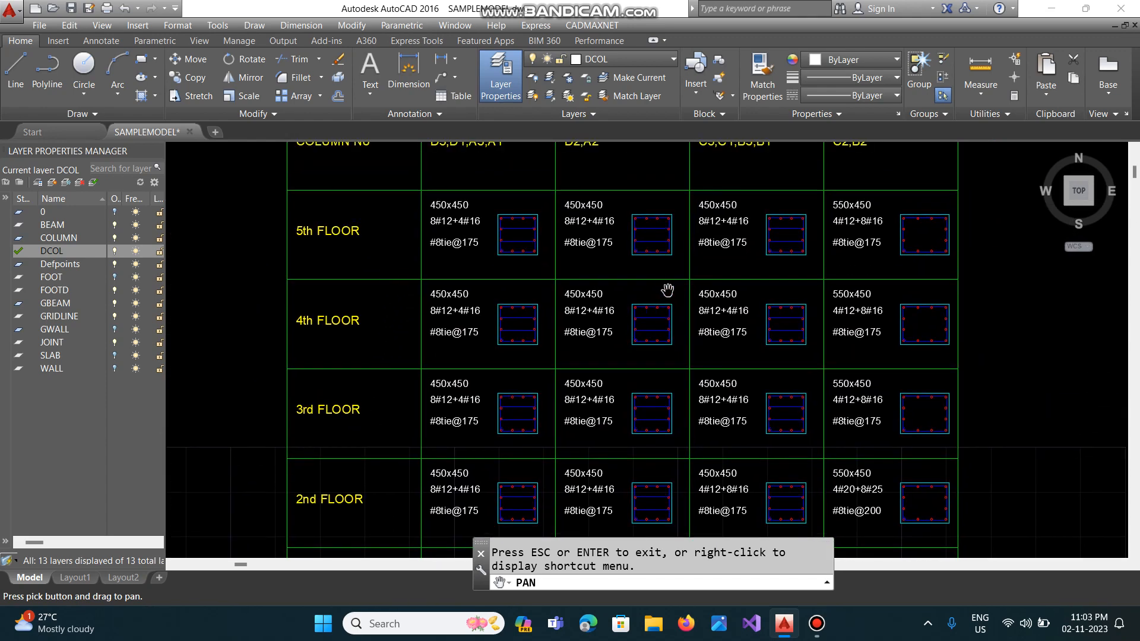
mouse_move(667, 290)
left_mouse_down()
mouse_move(555, 348)
mouse_move(542, 310)
left_mouse_up()
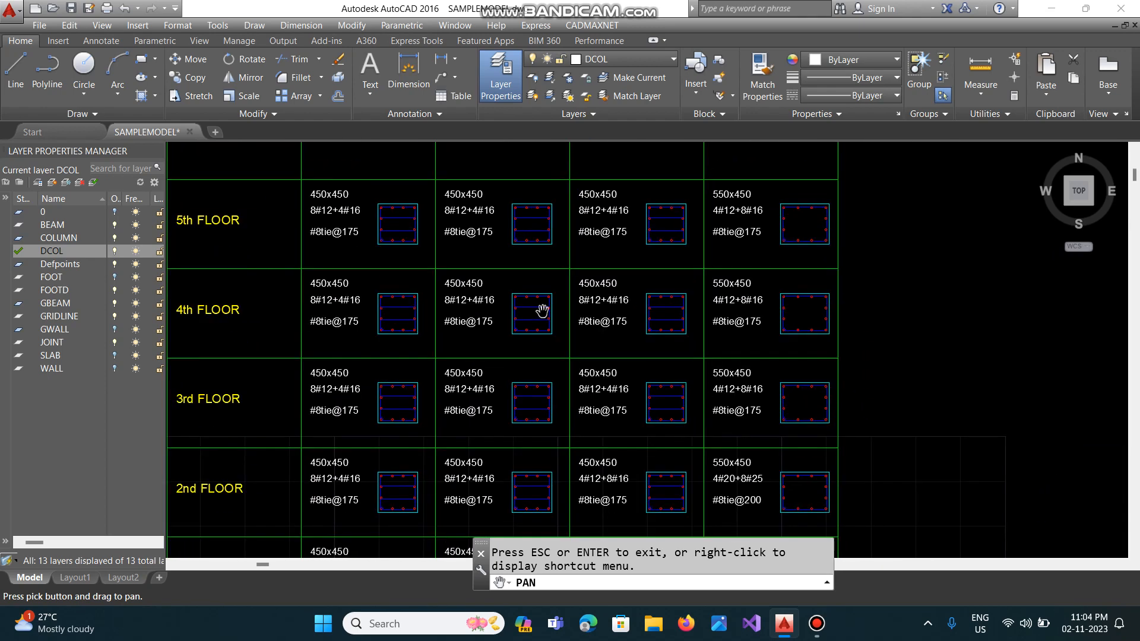
left_click_drag(587, 376, 572, 330)
left_click_drag(641, 422, 604, 327)
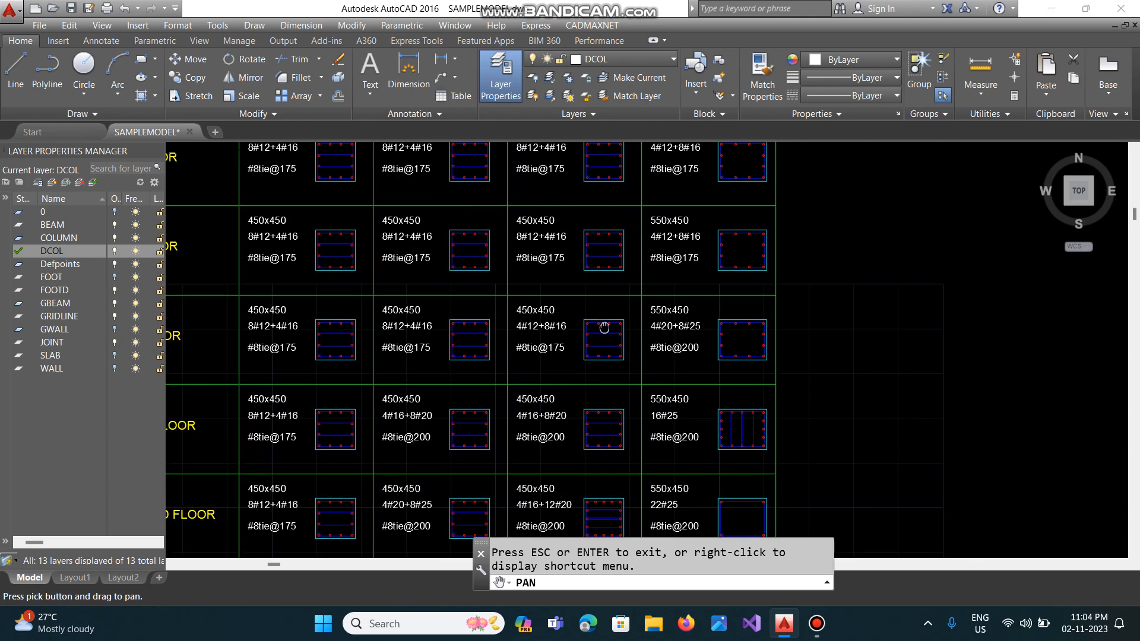
mouse_move(655, 427)
left_mouse_down()
mouse_move(623, 340)
mouse_move(633, 393)
left_mouse_up()
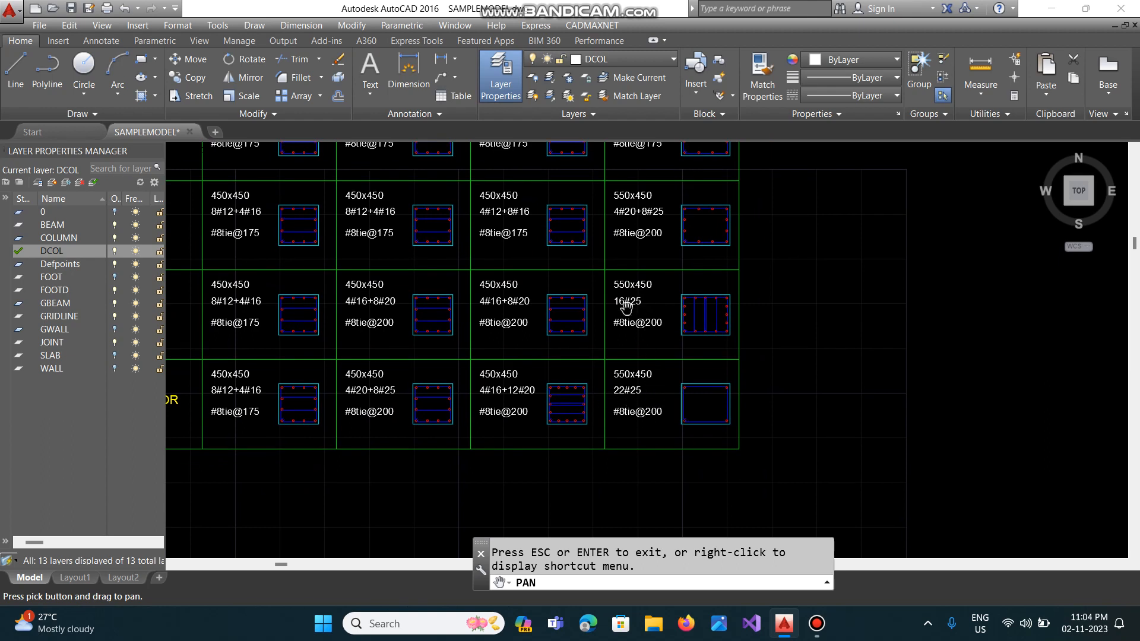
left_click_drag(655, 256, 636, 328)
mouse_move(631, 232)
left_mouse_down()
mouse_move(623, 351)
mouse_move(623, 336)
left_mouse_up()
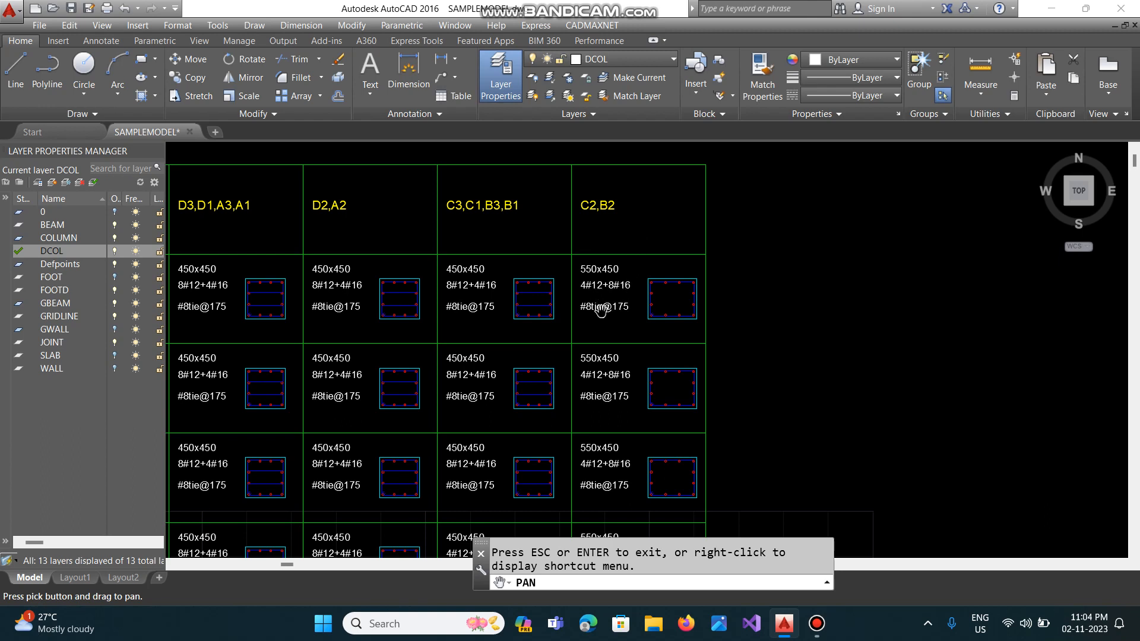
left_click_drag(621, 336, 615, 302)
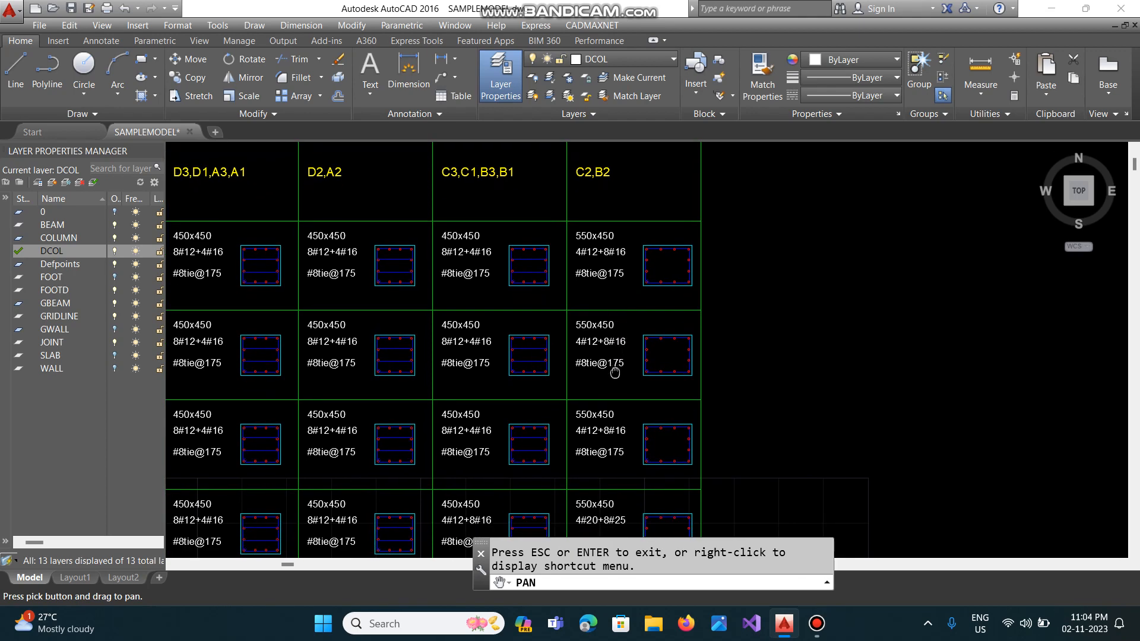
mouse_move(615, 372)
left_mouse_down()
mouse_move(618, 313)
mouse_move(618, 353)
mouse_move(618, 328)
left_mouse_up()
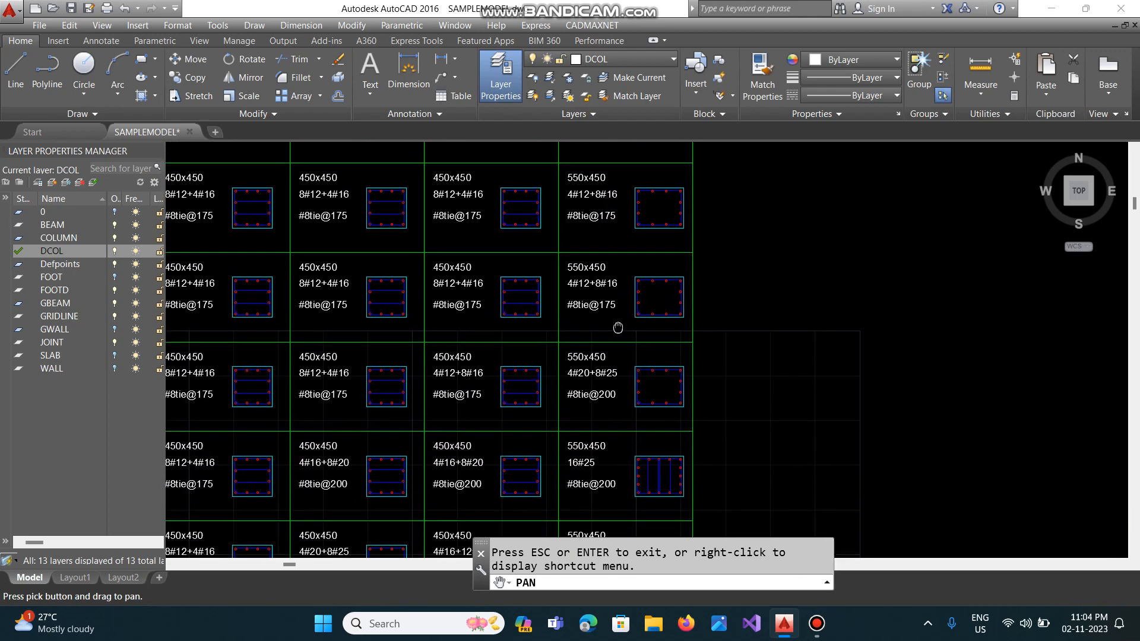
mouse_move(613, 381)
left_mouse_down()
mouse_move(605, 348)
mouse_move(603, 359)
left_mouse_up()
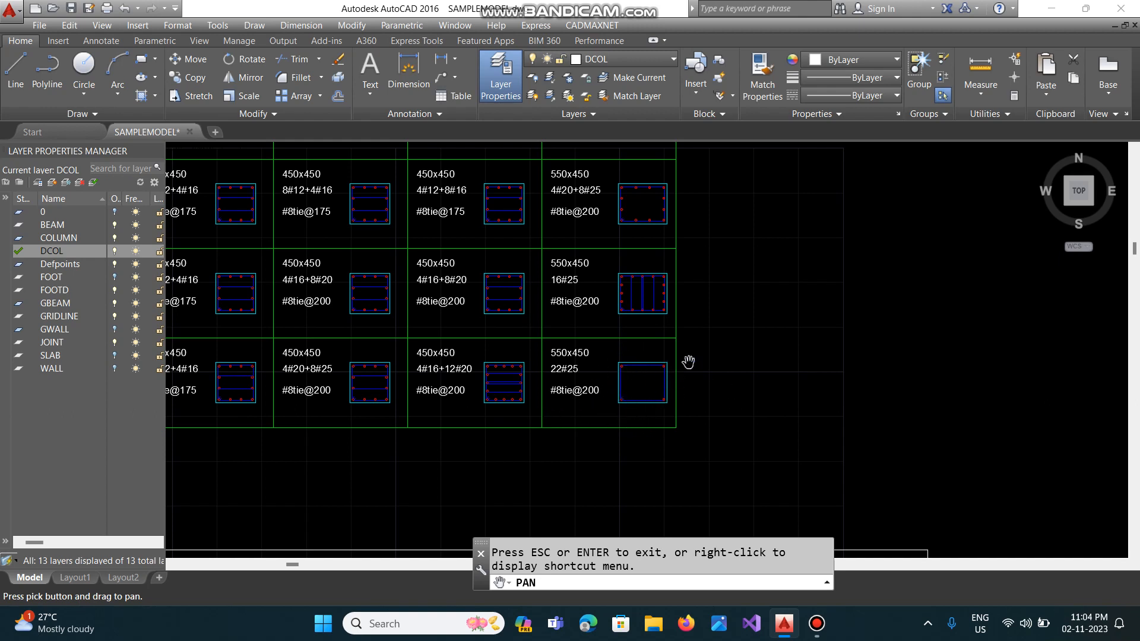
key("Escape")
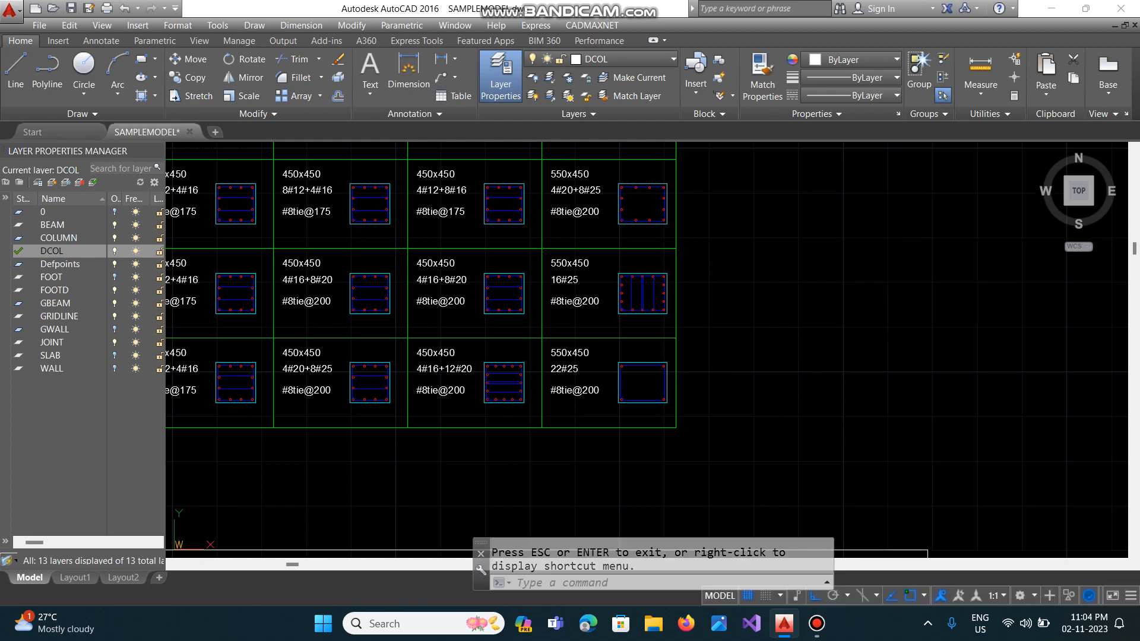
Start BEAMD beam detailing on layer BEAMD with lower beam elevation 0 m and upper beam elevation 6 m.
type("z")
key("Return")
type("a")
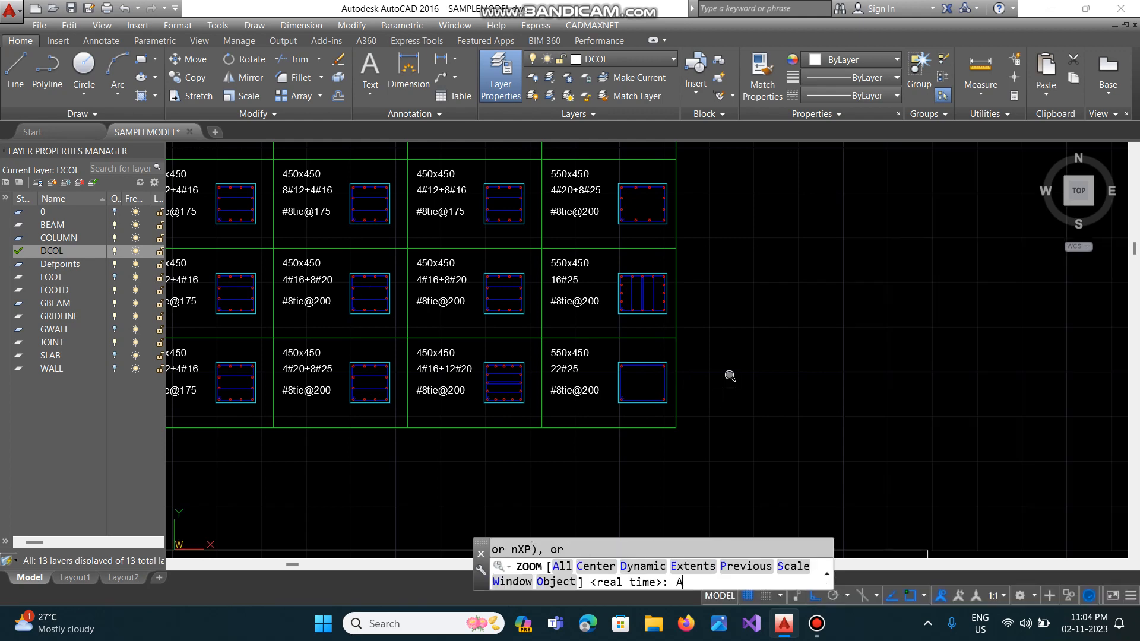
key("Return")
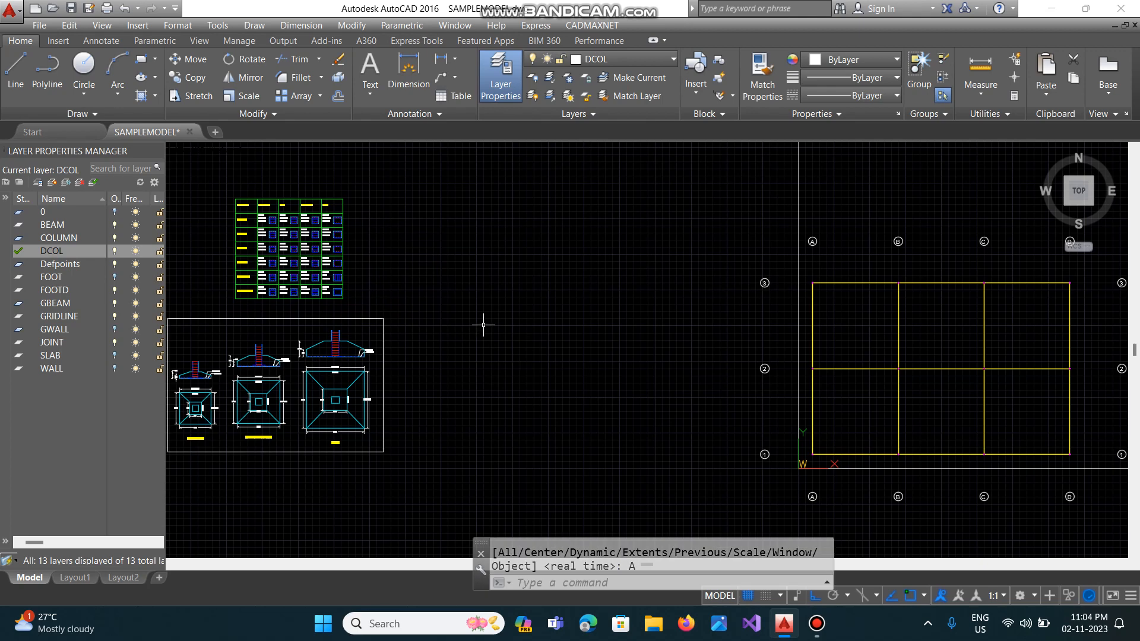
left_click(600, 25)
mouse_move(625, 285)
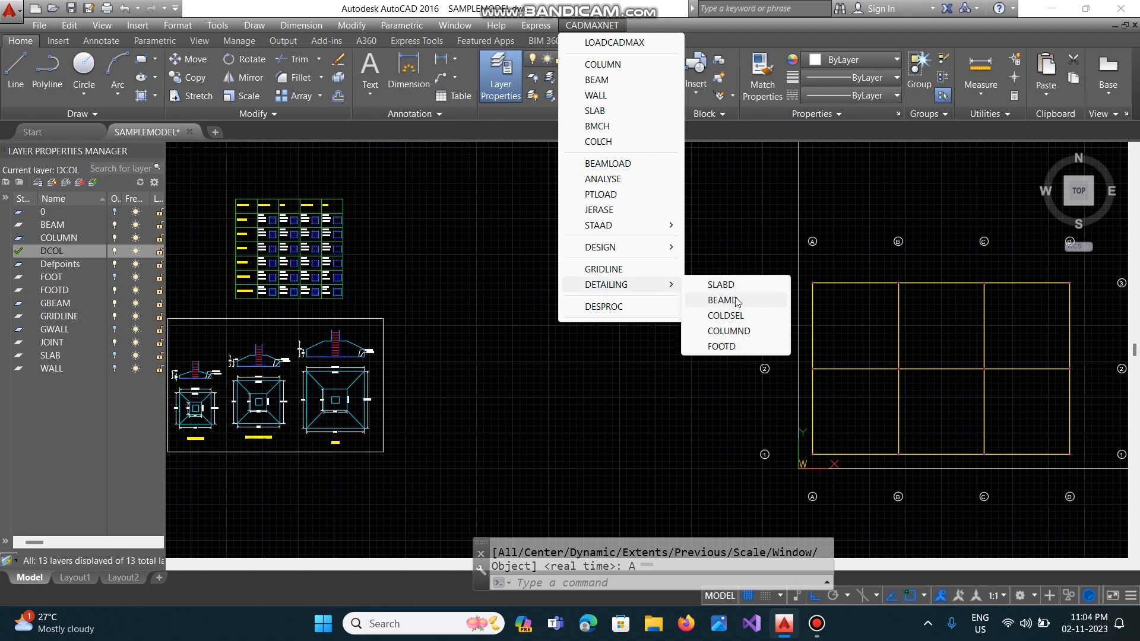
left_click(735, 300)
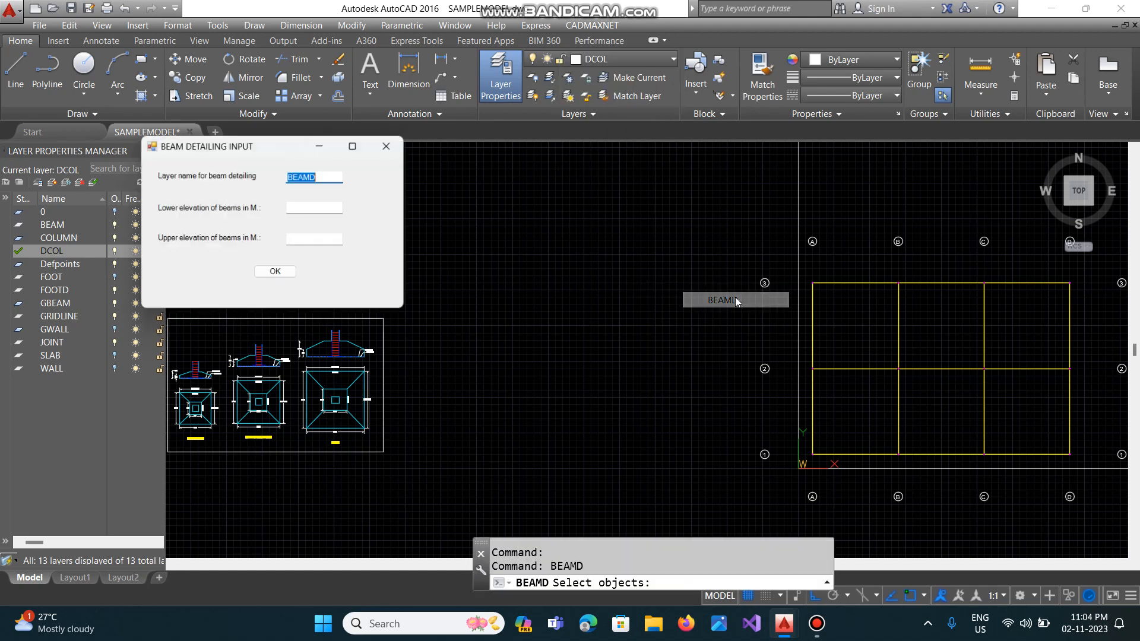
left_click(326, 210)
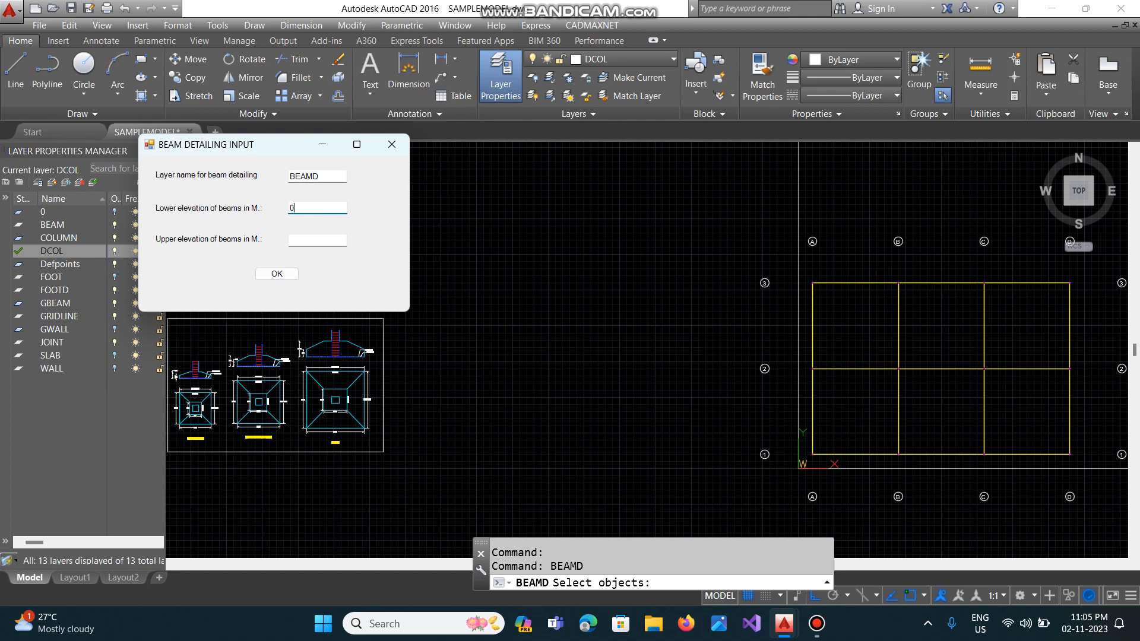
left_click(310, 241)
left_click(277, 274)
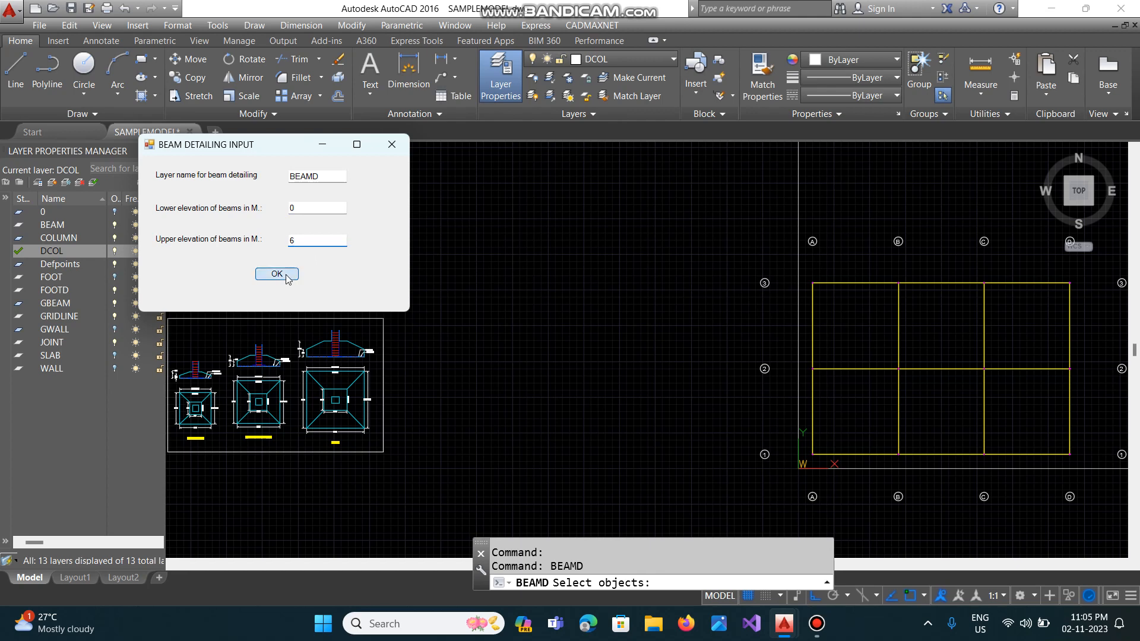
Generate the beam detailing for all beams along grid line 1 and place it beside the column detailing table.
left_click(795, 445)
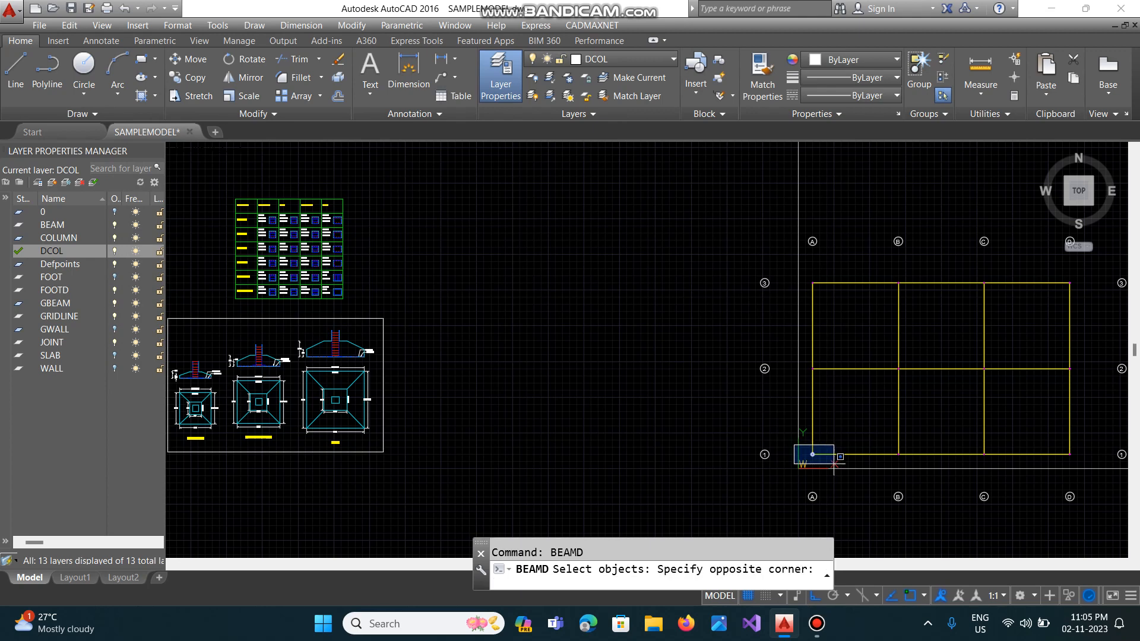
left_click(1078, 467)
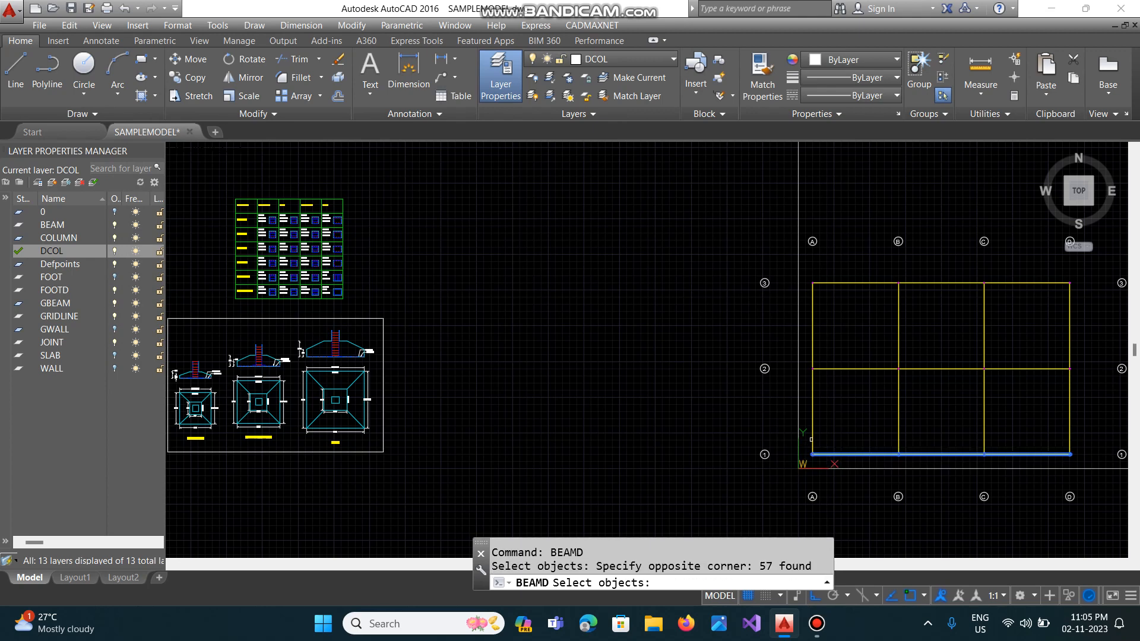
key("Return")
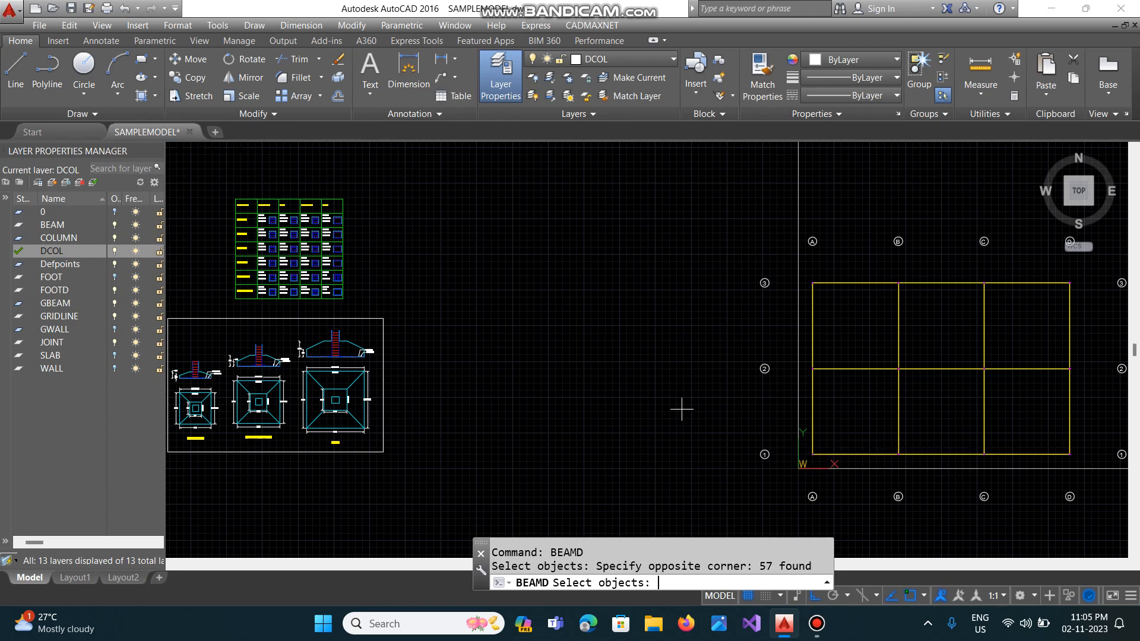
left_click(385, 288)
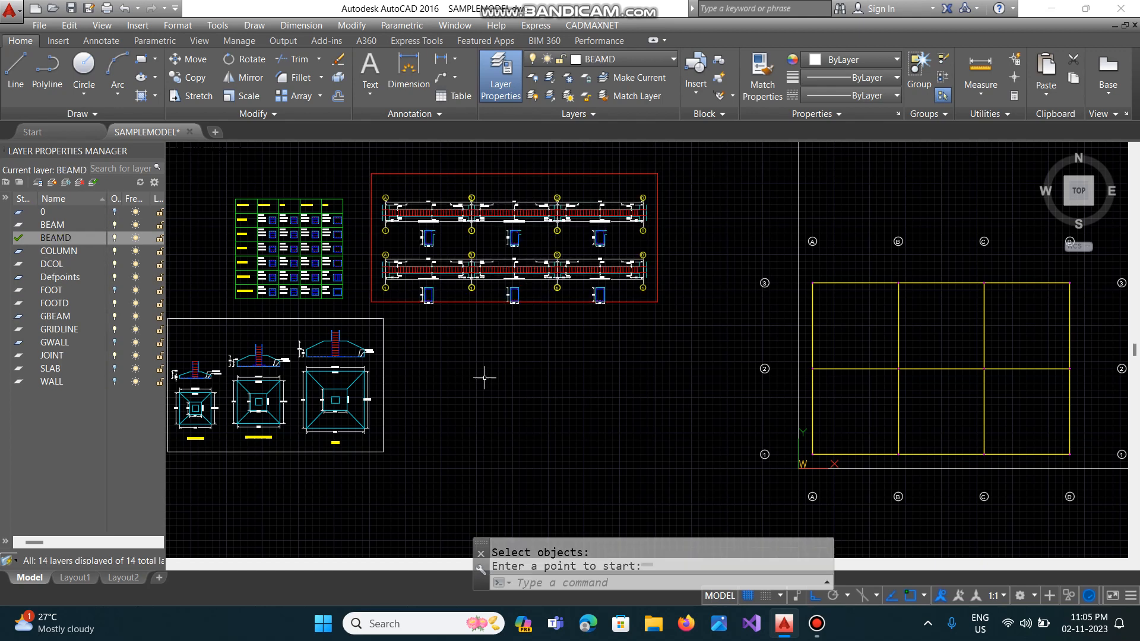
Examine the grid line 1 beam details, including reinforcement, stirrups, span dimensions and cross-sections for both beam levels from A to D.
type("z")
key("Return")
type("w")
key("Return")
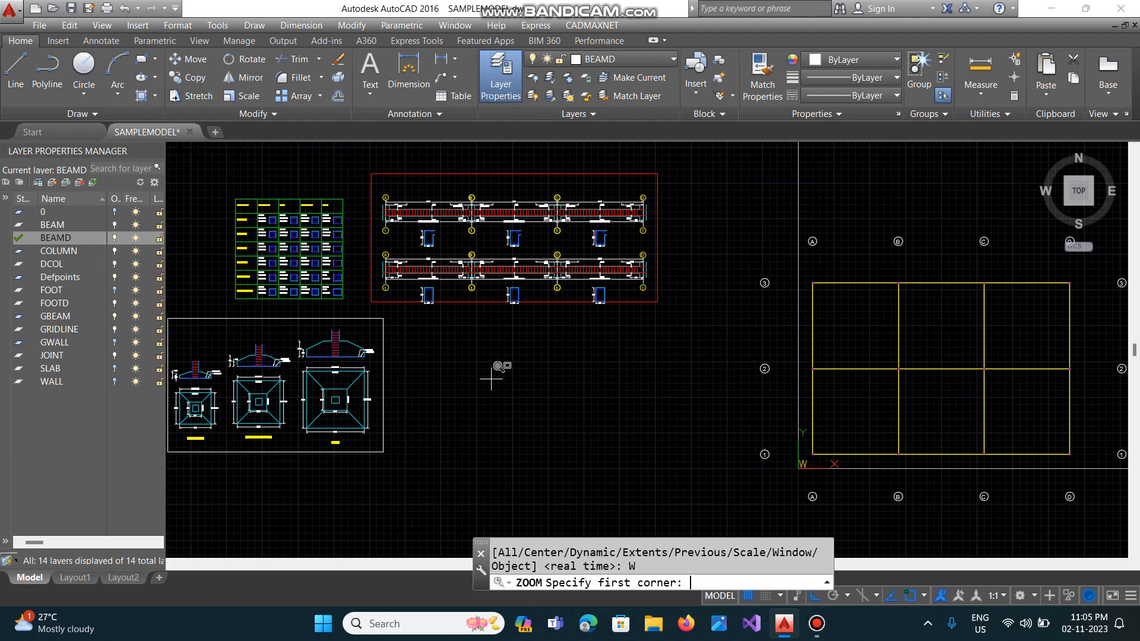
left_click(375, 247)
left_click(488, 314)
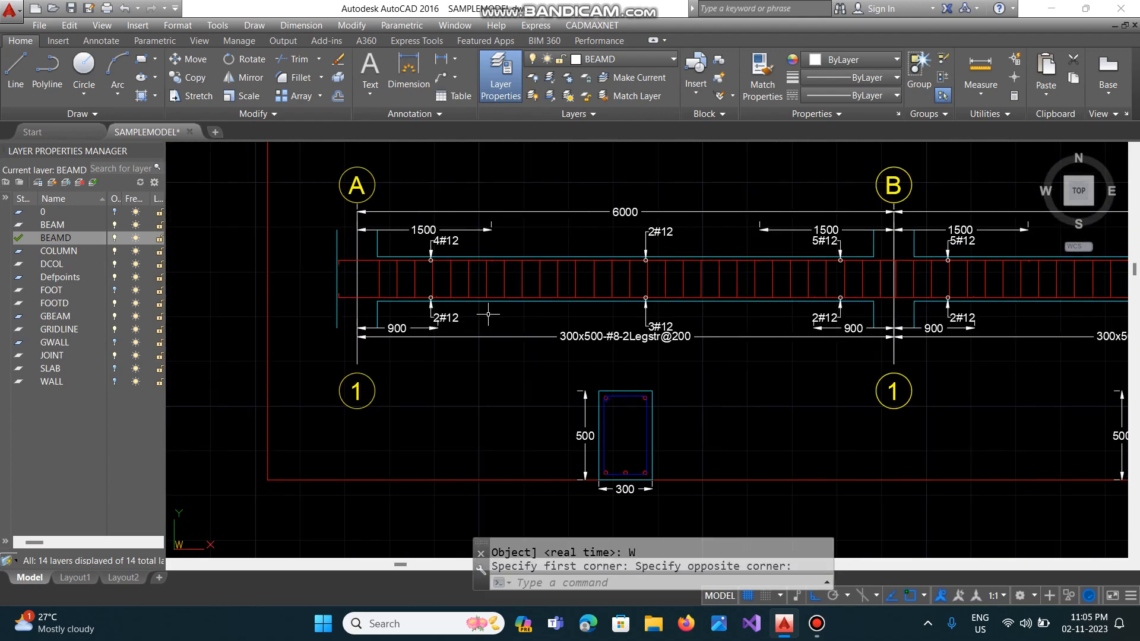
type("p")
key("Return")
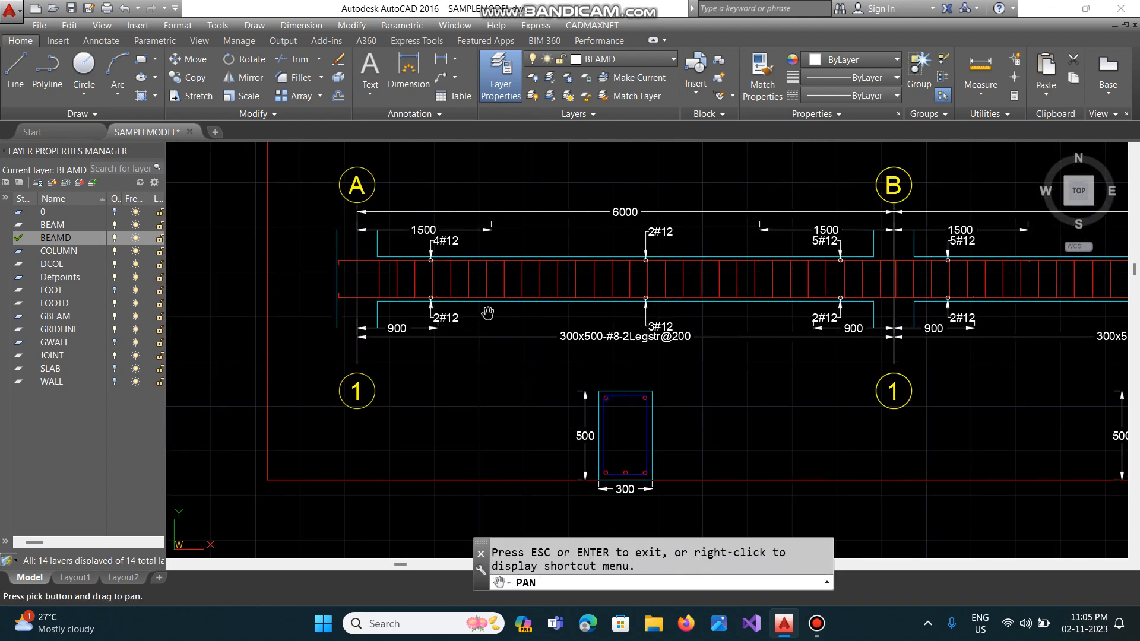
left_click_drag(813, 342, 570, 341)
left_click_drag(794, 319, 527, 361)
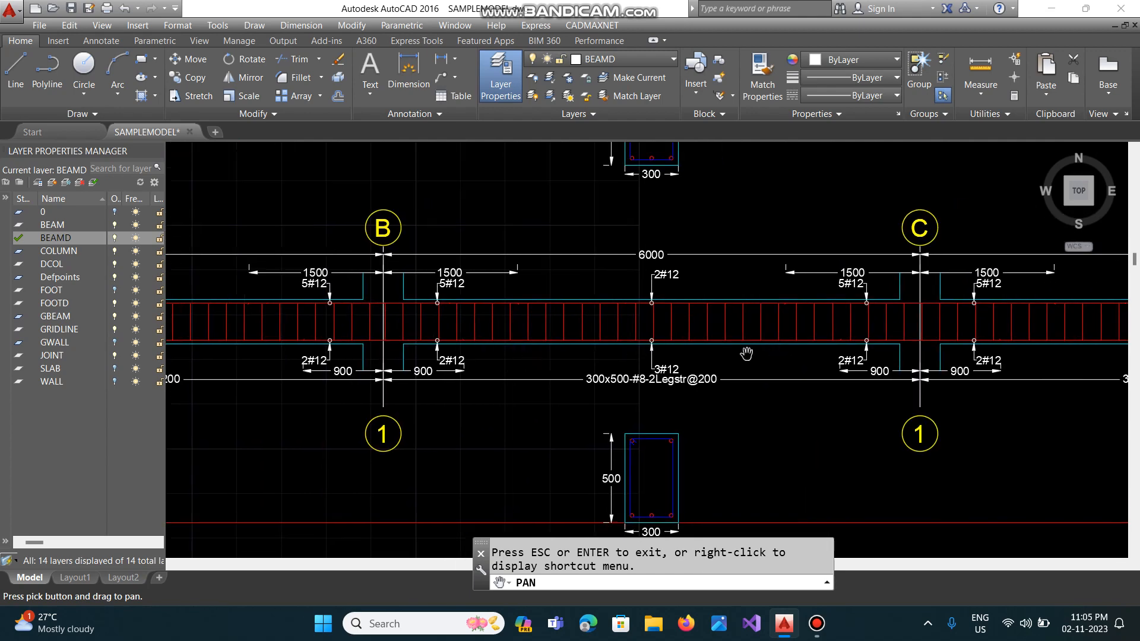
mouse_move(837, 353)
left_mouse_down()
mouse_move(557, 375)
mouse_move(856, 352)
left_mouse_up()
left_click_drag(784, 181, 713, 425)
mouse_move(479, 351)
left_mouse_down()
mouse_move(644, 353)
mouse_move(523, 357)
mouse_move(661, 369)
left_mouse_up()
left_click_drag(491, 379, 673, 371)
left_click_drag(427, 398, 641, 354)
scroll(641, 354, "down", 2)
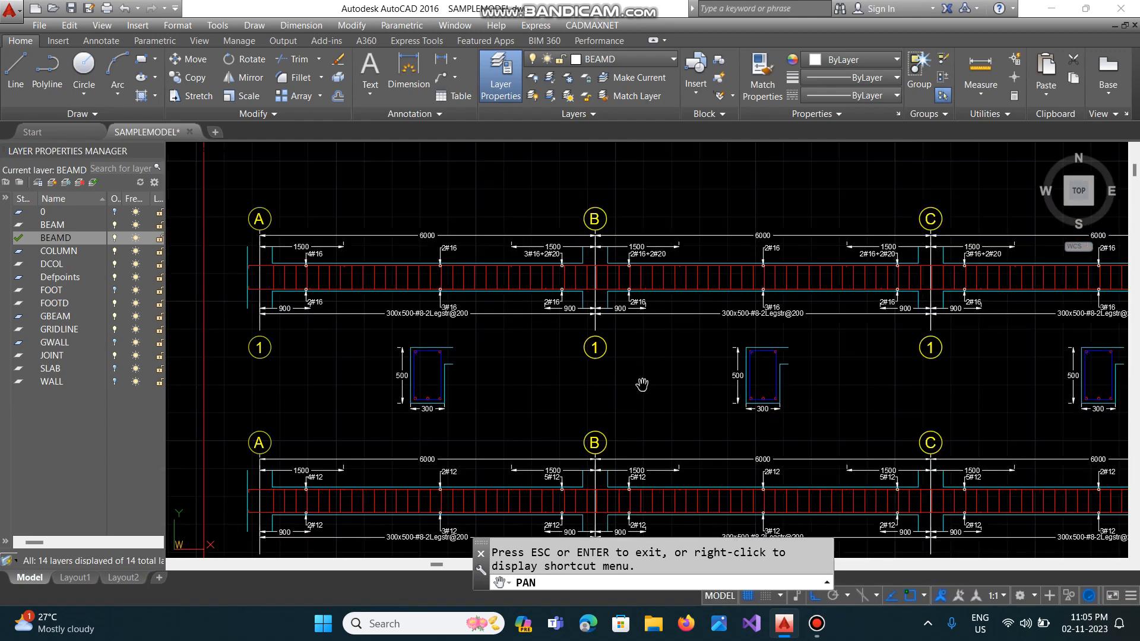
scroll(642, 384, "down", 2)
left_click_drag(661, 386, 661, 340)
key("Escape")
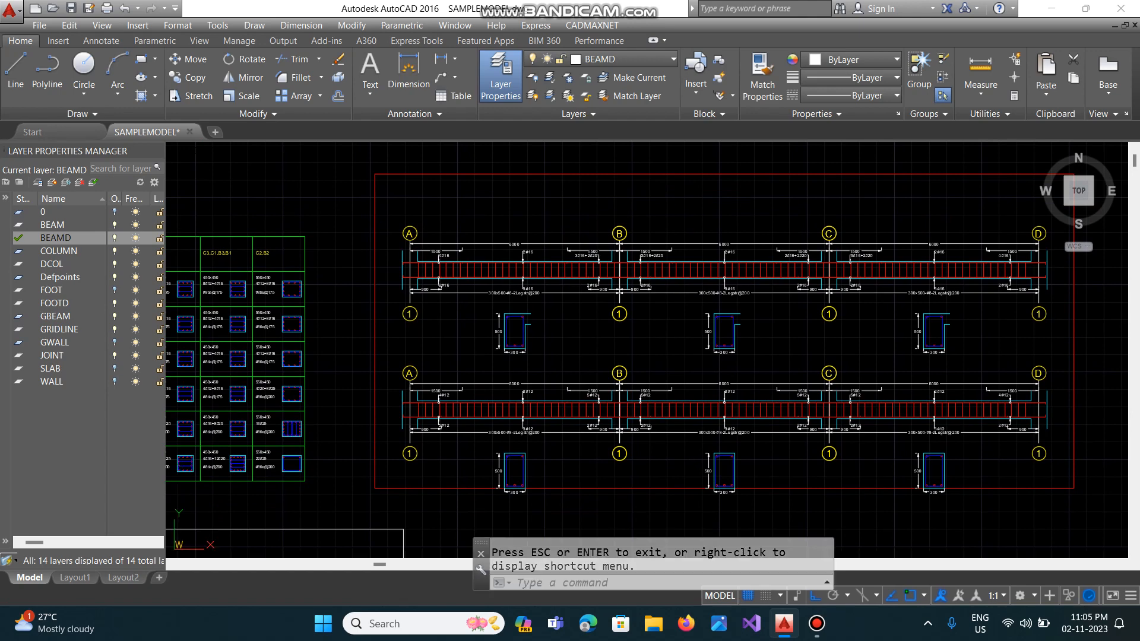
Erase the red rectangular frame around the beam details.
type("e")
key("Return")
left_click(721, 205)
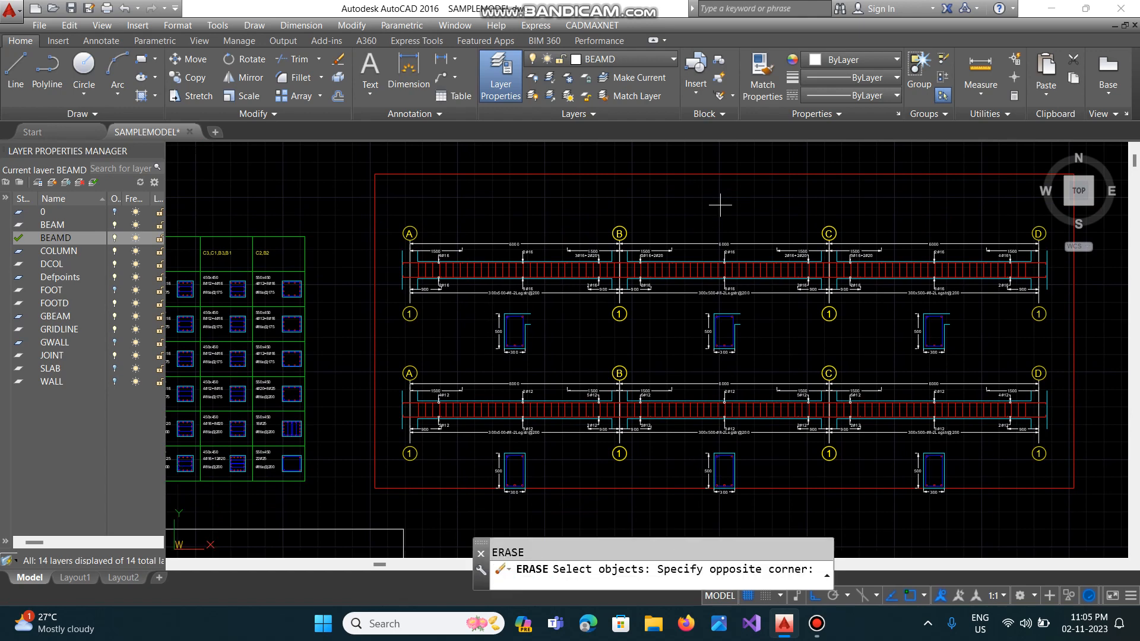
left_click(652, 167)
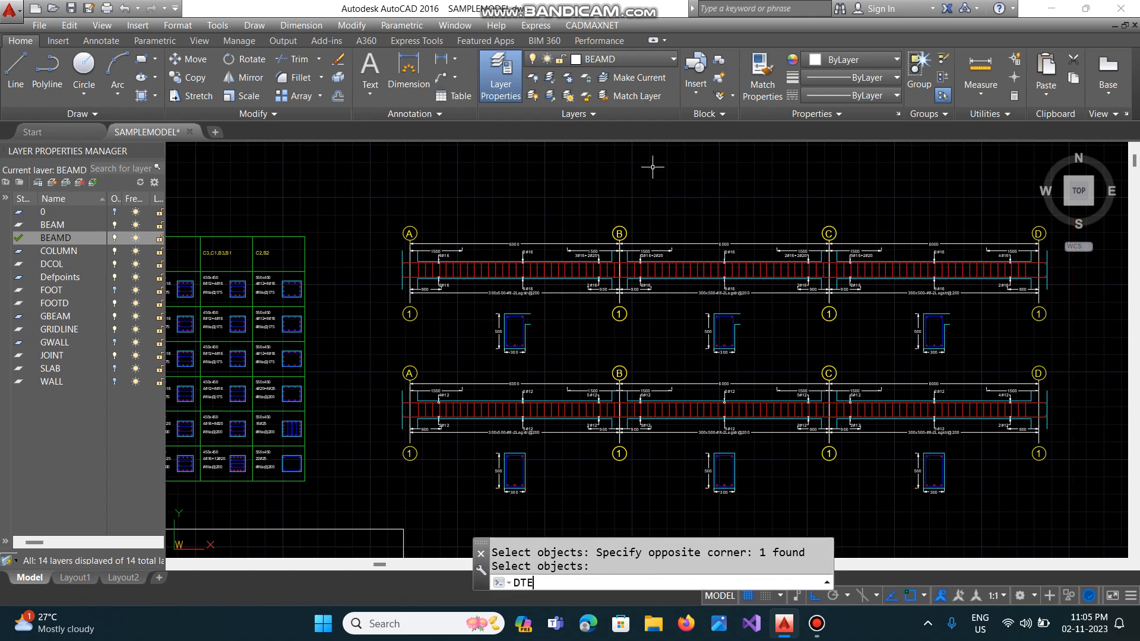
Add the middle-justified title GRADE BEAM above the lower beam detail, with text height 0.15 and rotation 0.
type("DTEXT")
key("Return")
type("M")
key("Return")
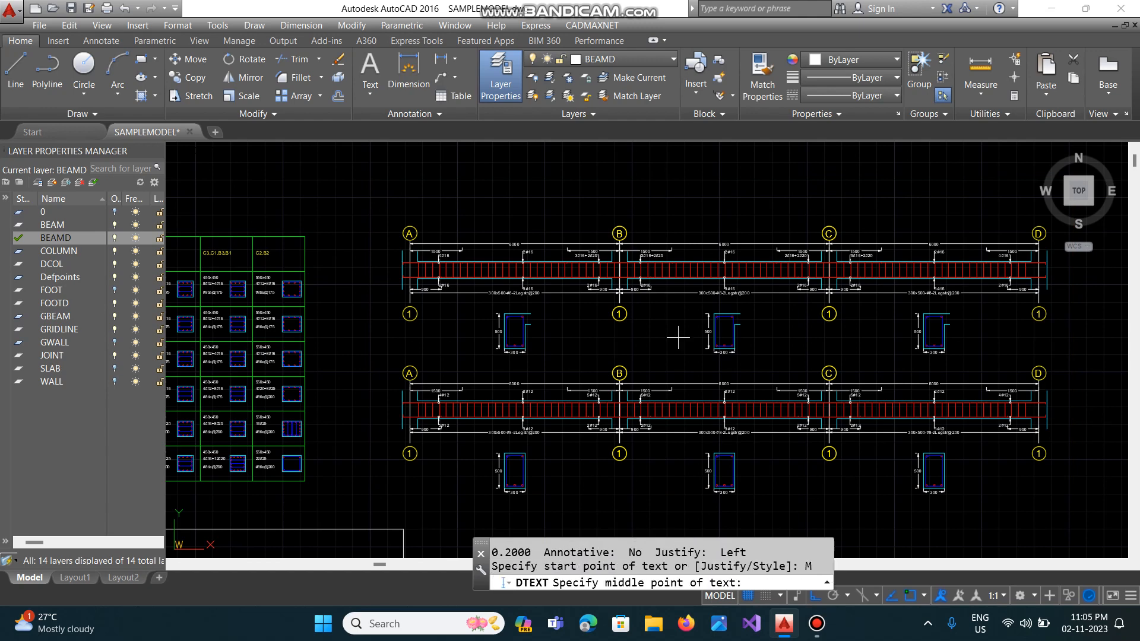
left_click(710, 372)
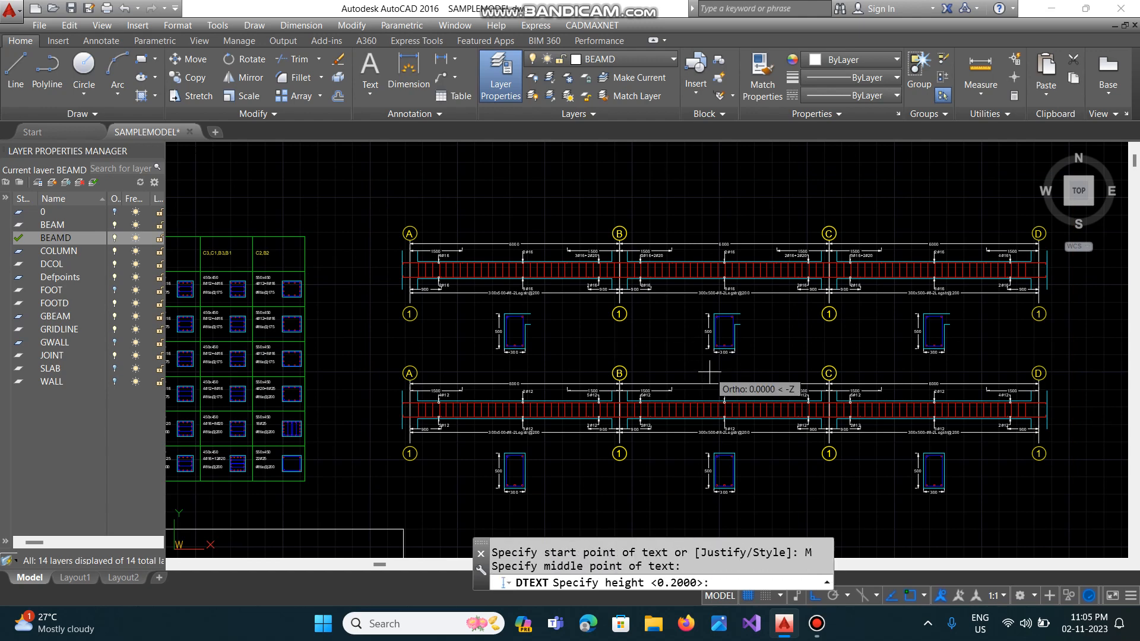
type("0.15")
key("Return")
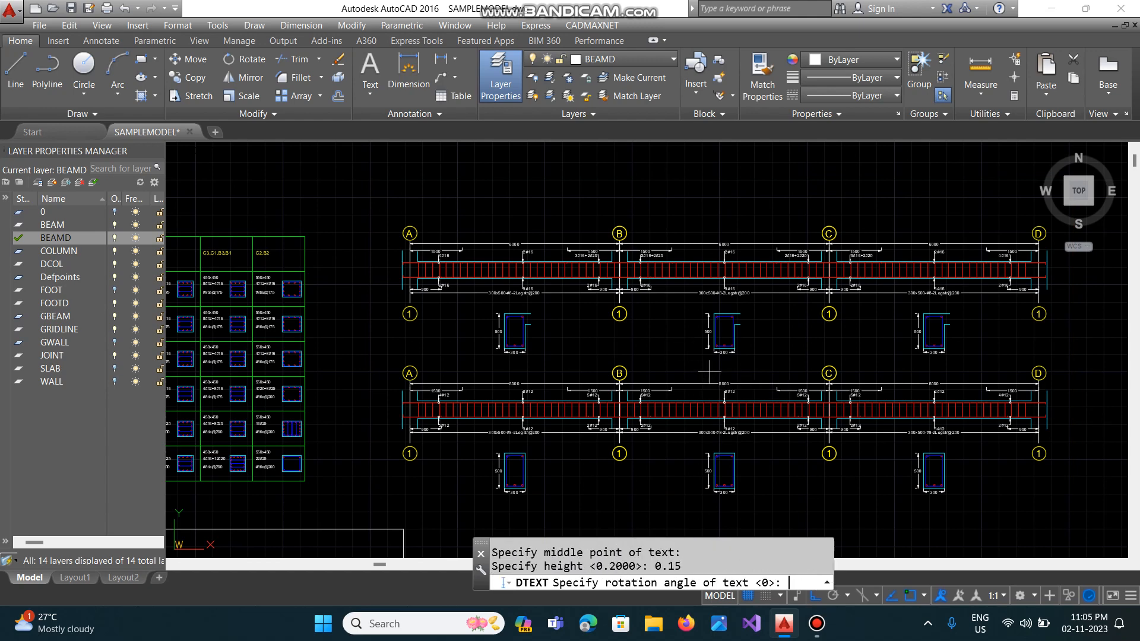
key("Return")
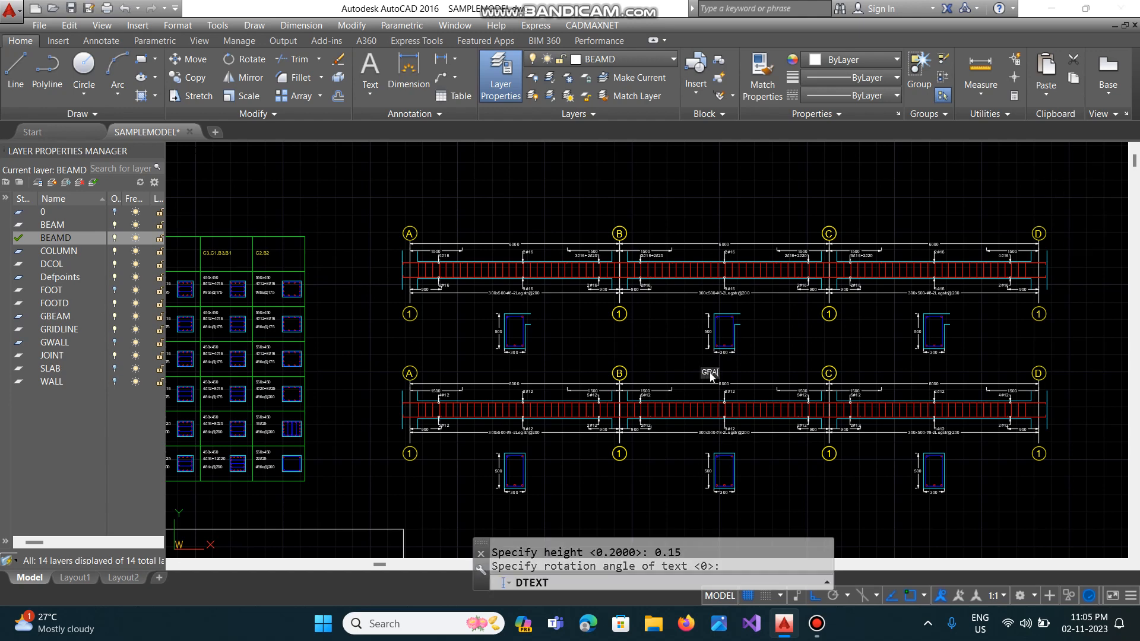
type("GRADE BEAM")
key("Return")
key("Return")
Add the middle-justified title FLOOR/ROOF BEAM above the upper beam detail, with text height 0.15 and rotation 0.
type("DTE")
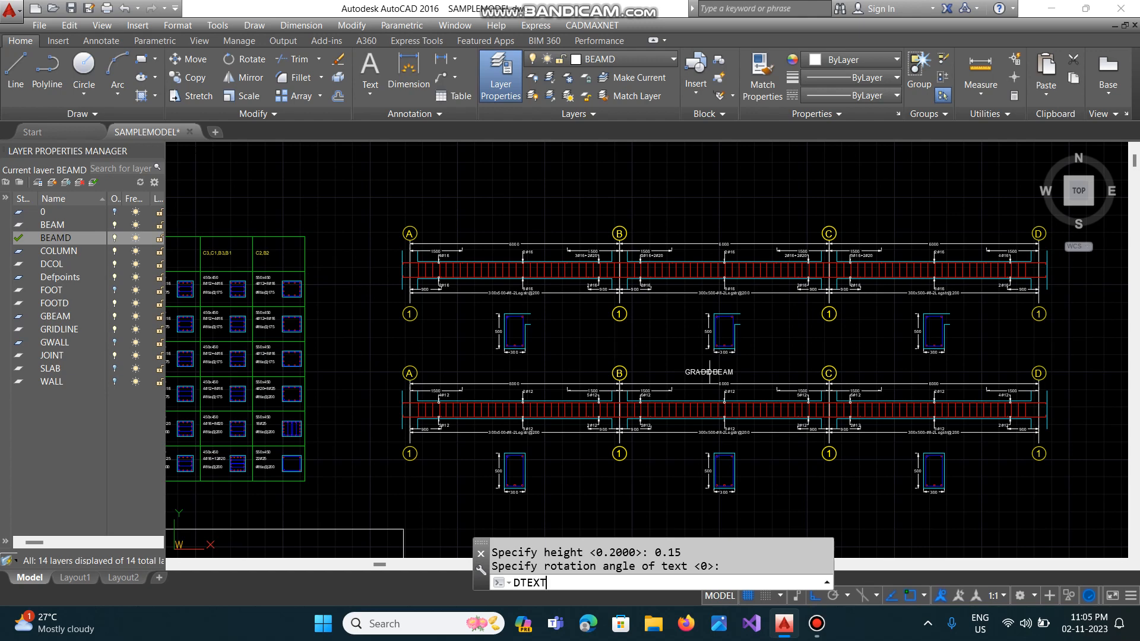
type("XT")
key("Return")
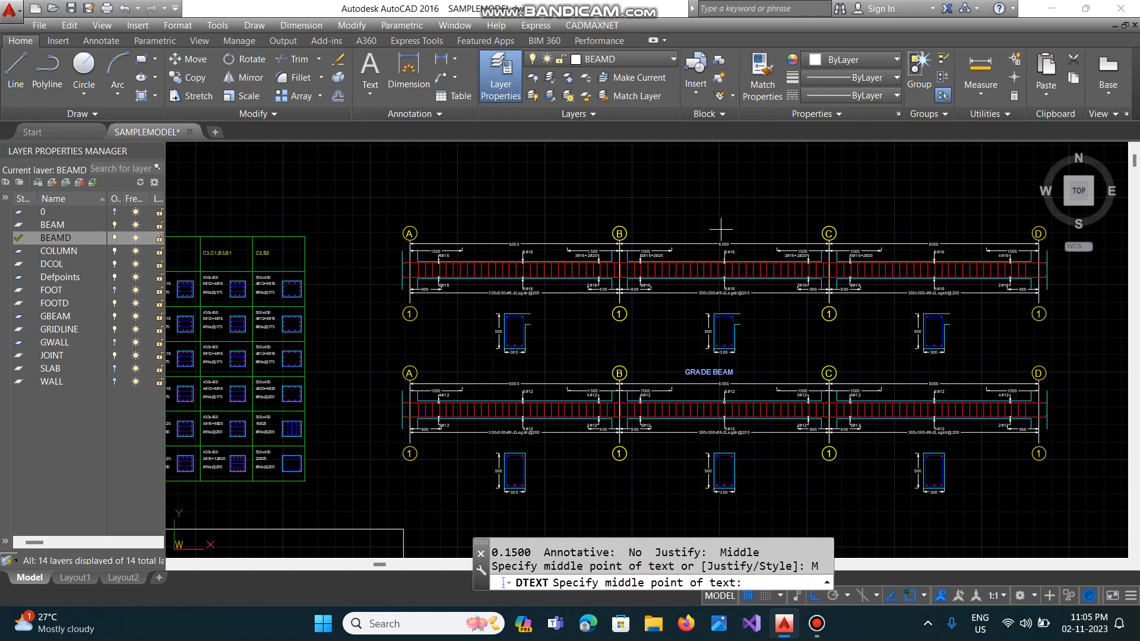
left_click(721, 228)
key("Return")
key("Return")
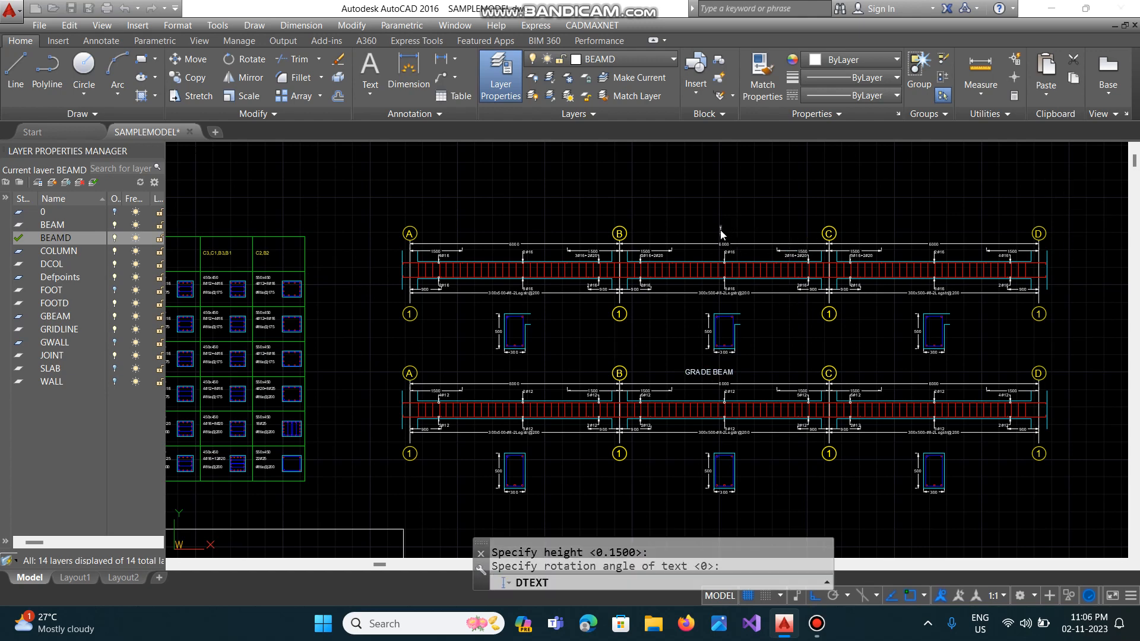
type("FLOOR/R")
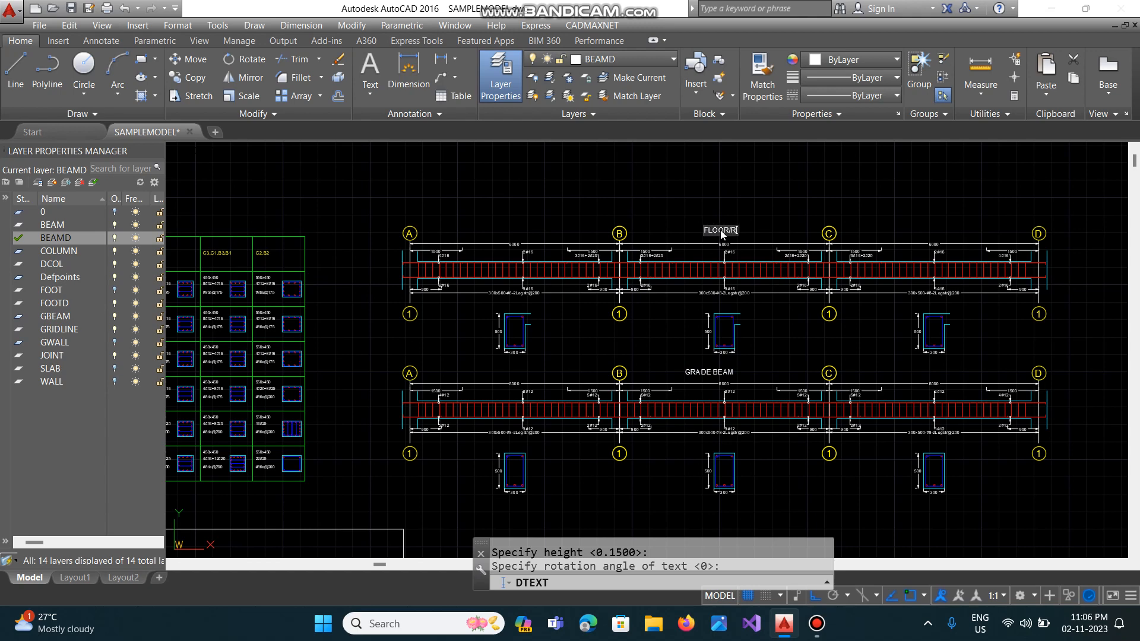
type("OOF BEAM")
key("Return")
key("Return")
Draw a rectangular border enclosing both beam details, their titles and cross-sections.
type("R")
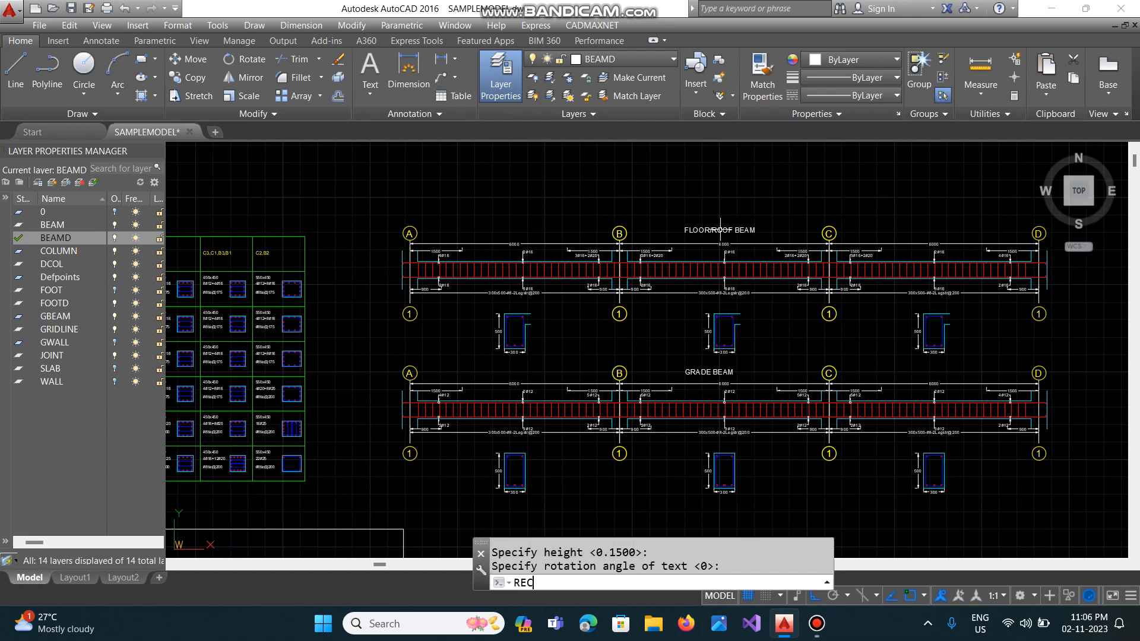
type("EC")
key("Return")
left_click(383, 208)
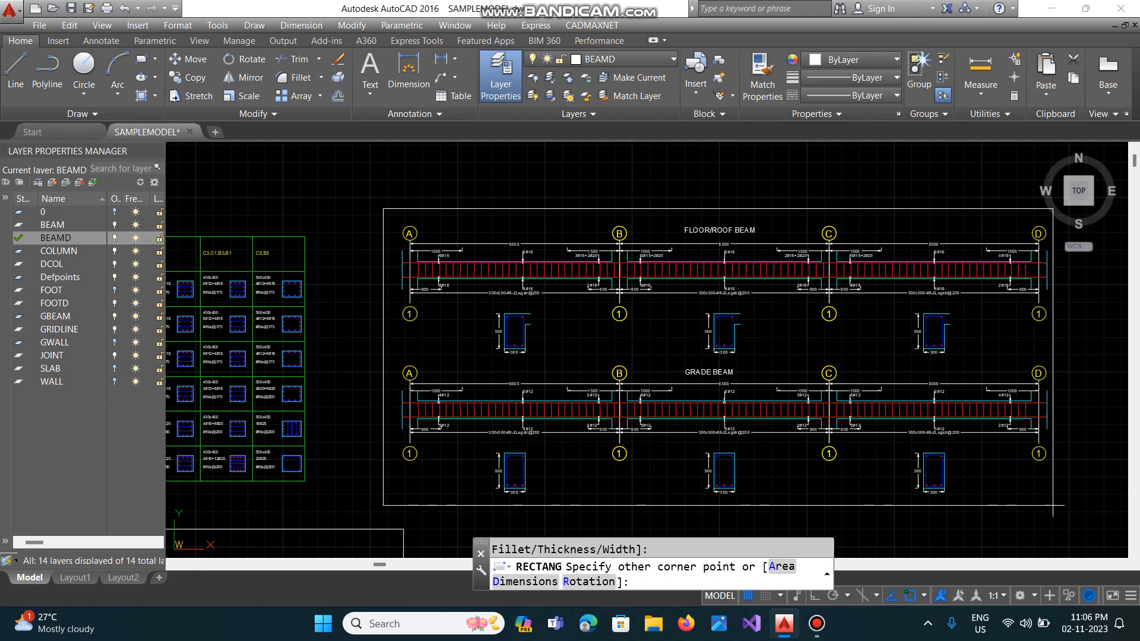
left_click(1056, 506)
Copy the FLOOR/ROOF BEAM title to just above the original, inside the border.
type("CO")
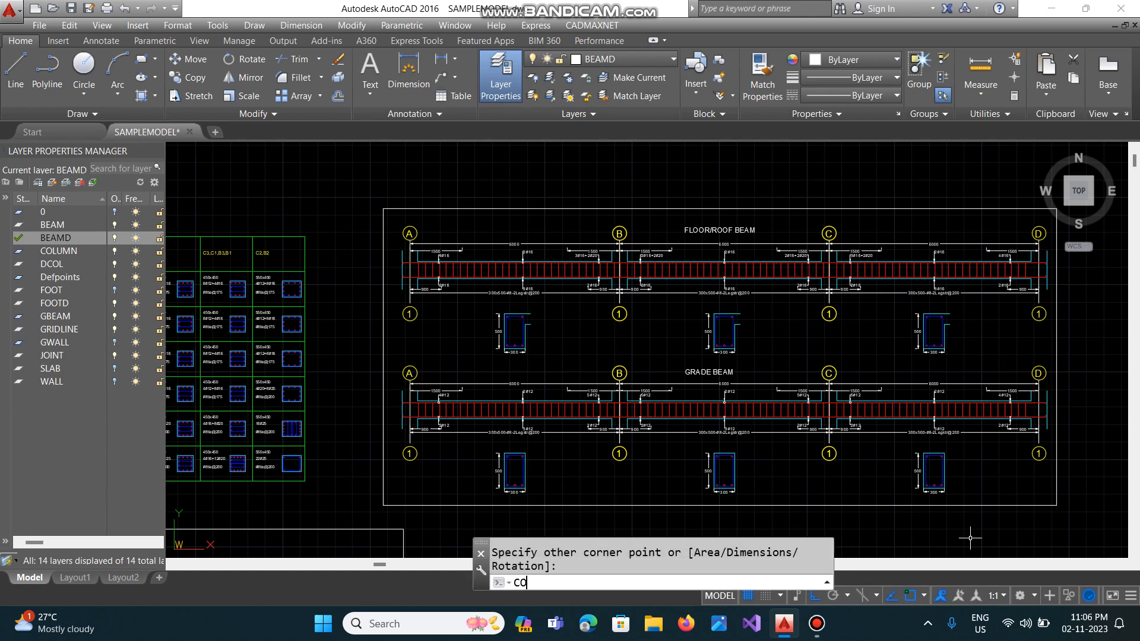
key("Return")
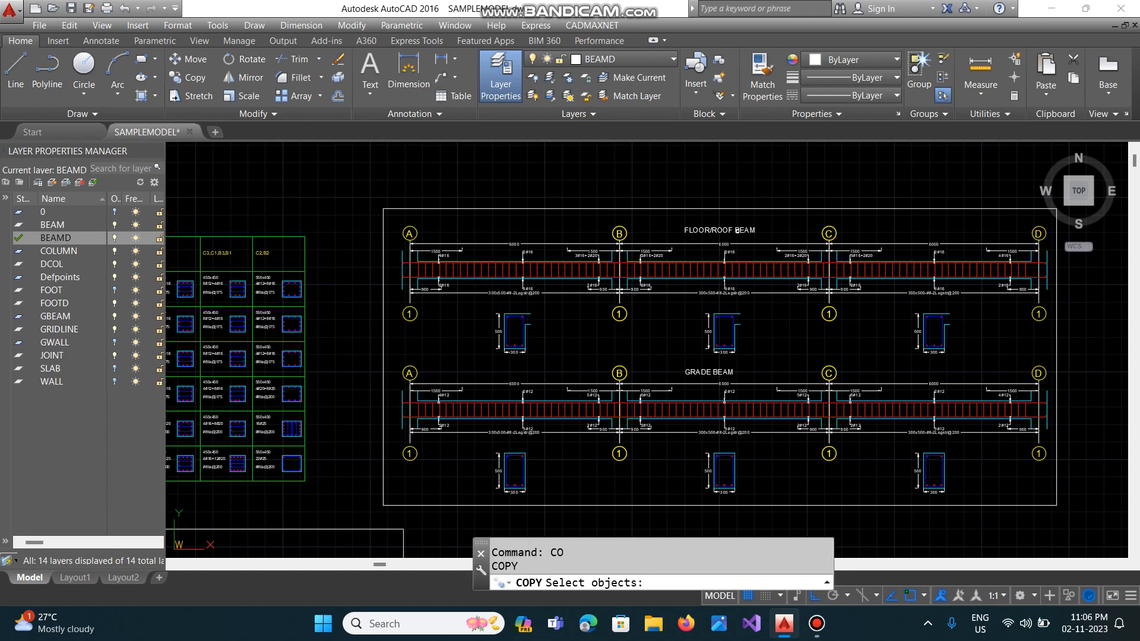
left_click(737, 229)
key("Return")
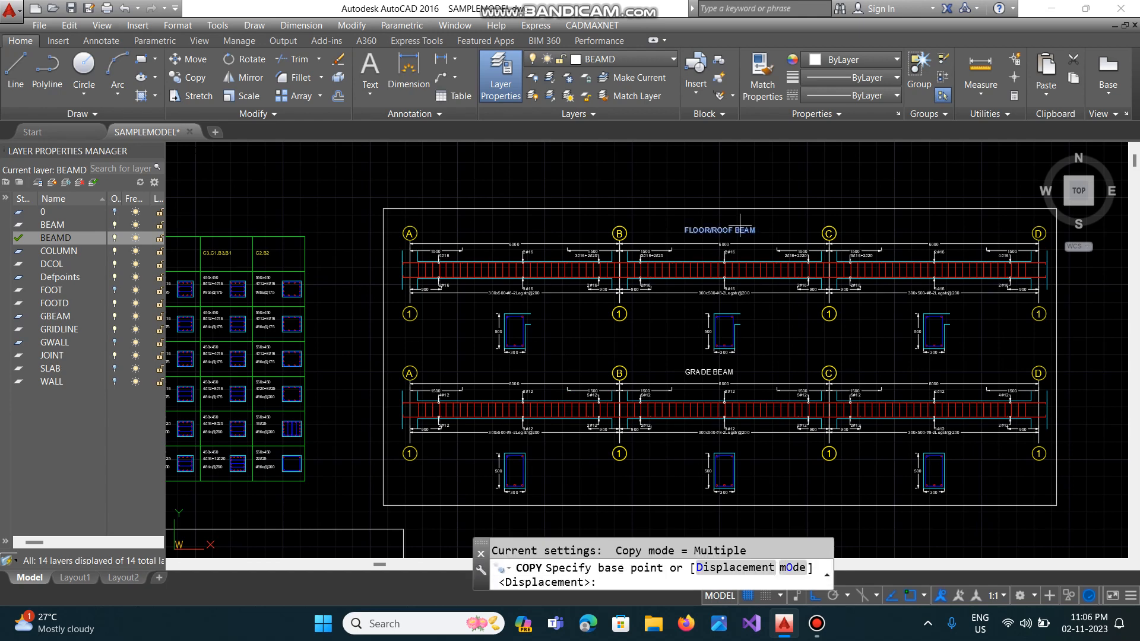
left_click(733, 233)
left_click(733, 223)
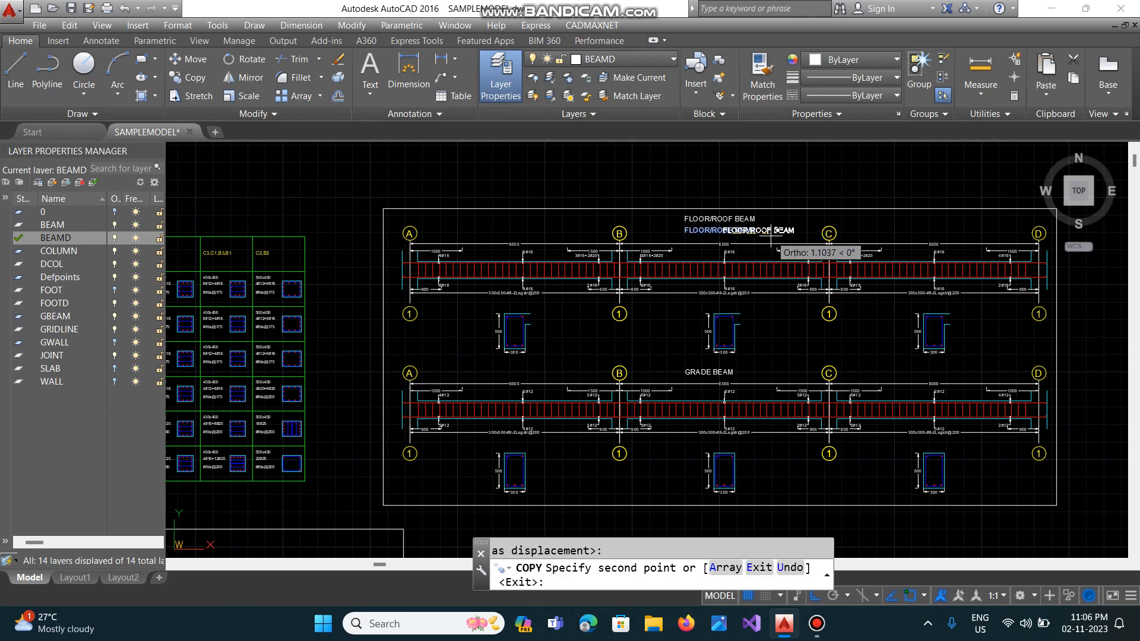
key("Return")
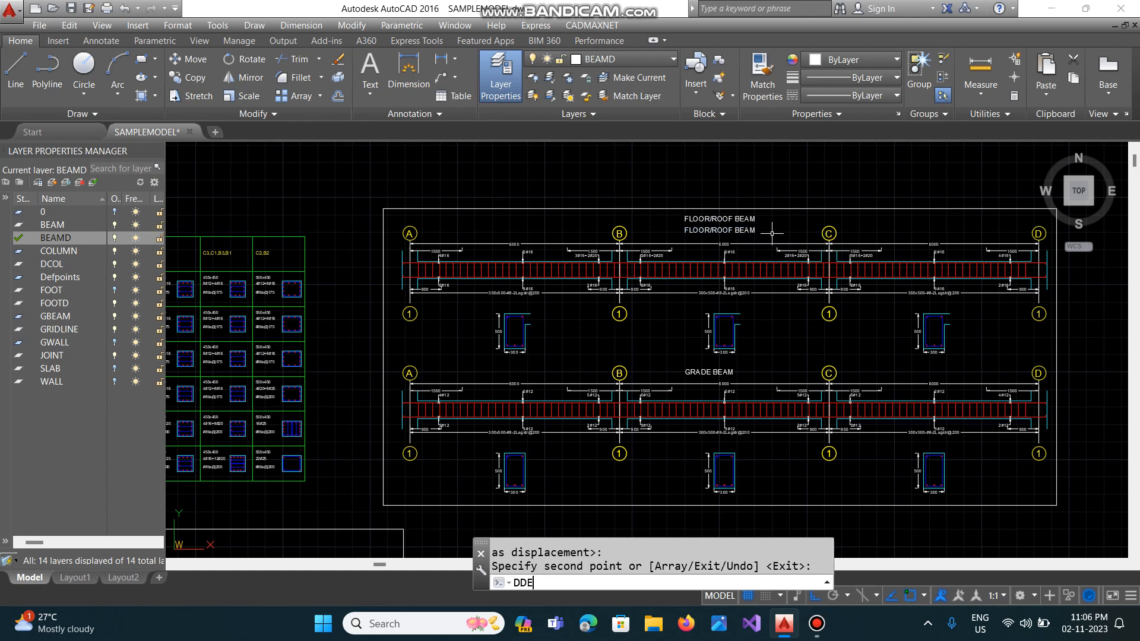
Change the text of the upper copied title to ADOPT SAME FOR A3-D3.
type("DDEDIT")
key("Return")
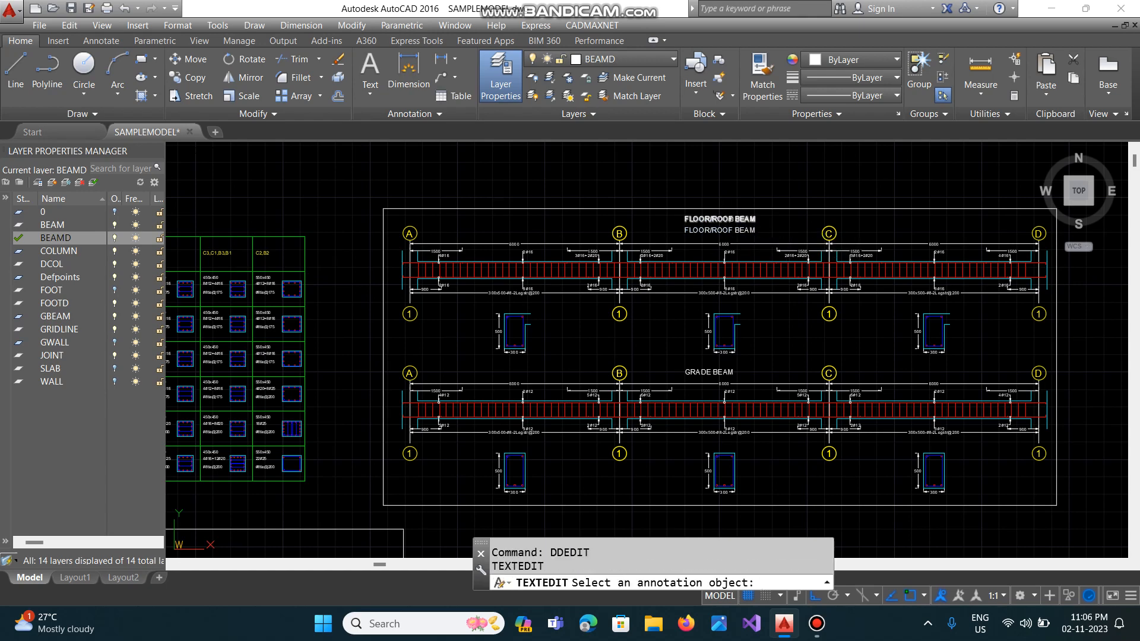
left_click(733, 219)
type("ADOP")
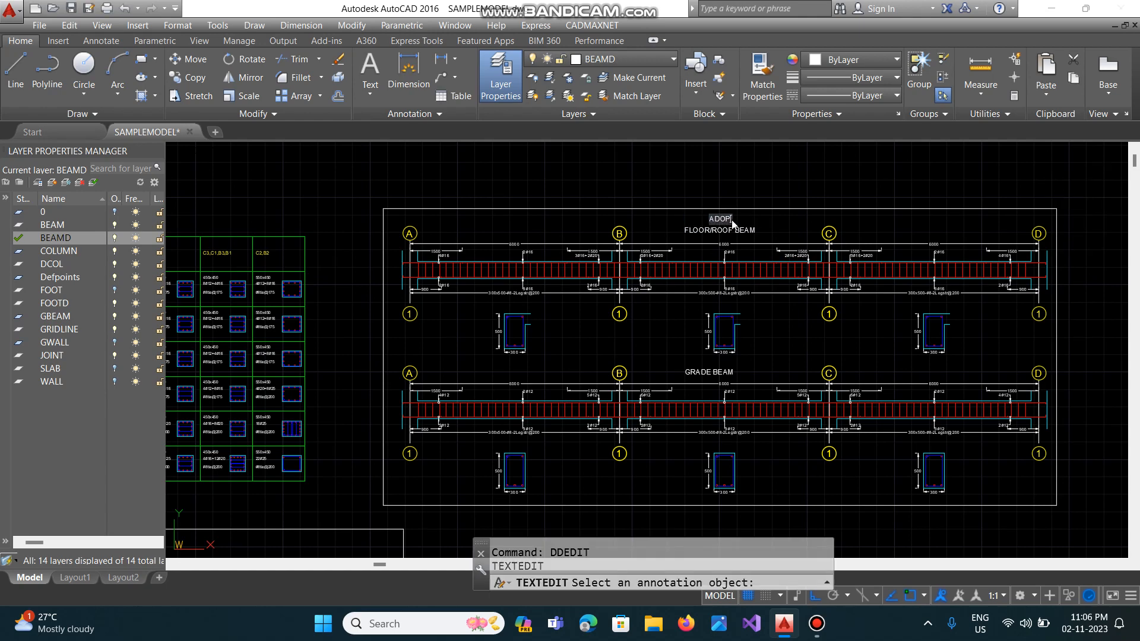
type("T SAME FOR A3-D3")
key("Return")
key("Return")
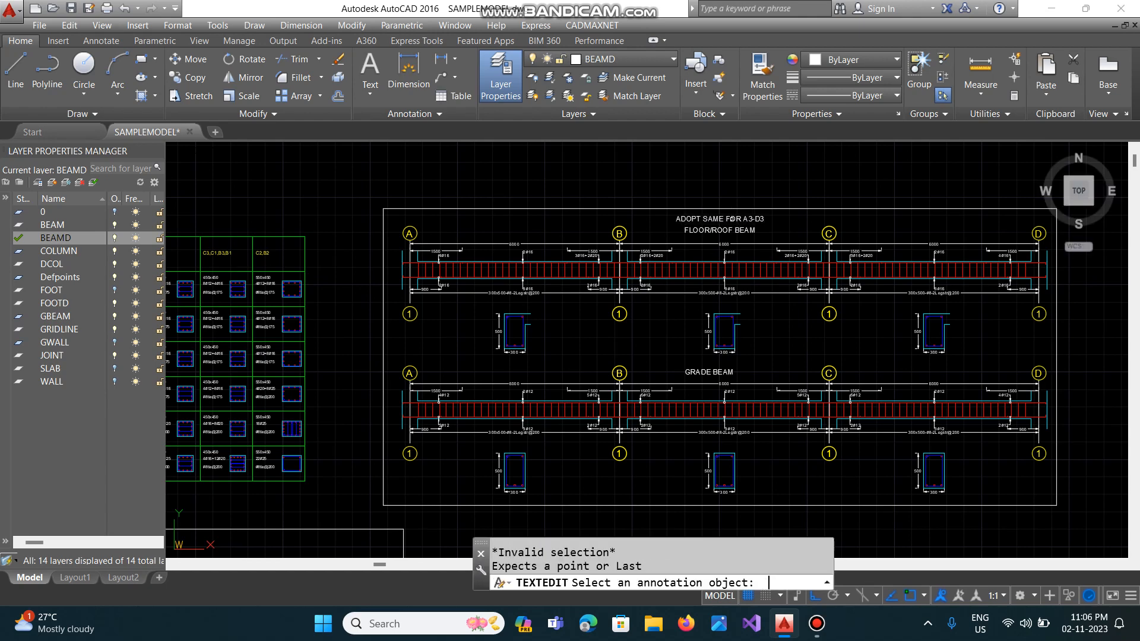
key("Escape")
Move the column schedule, footing details and bordered beam details together horizontally, farther away from the framing plan.
type("Z")
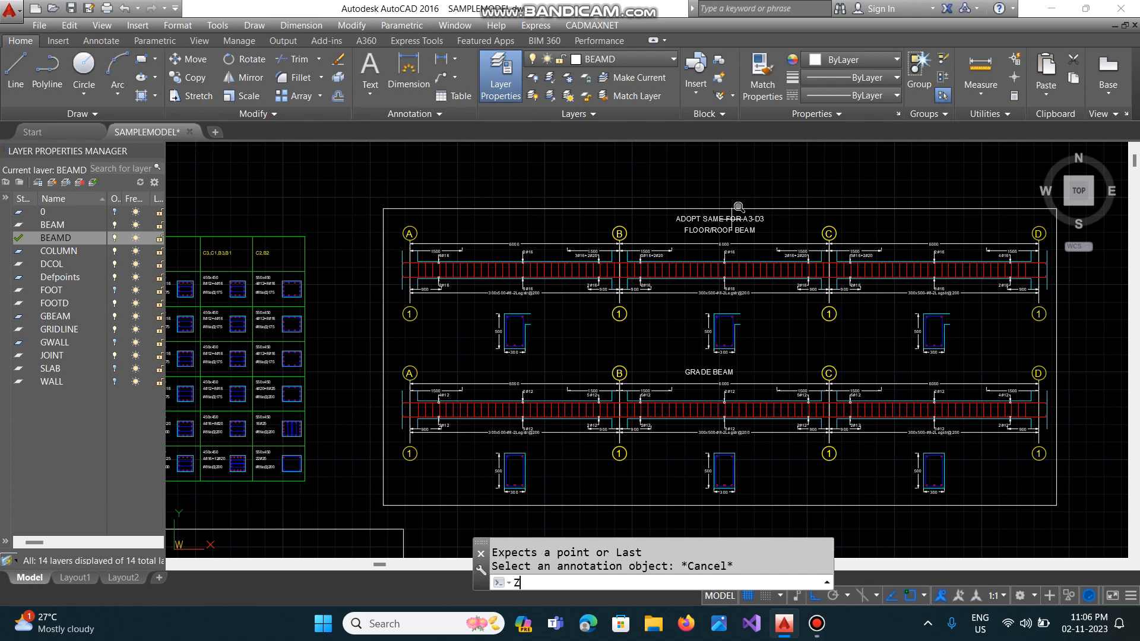
key("Return")
type("A")
key("Return")
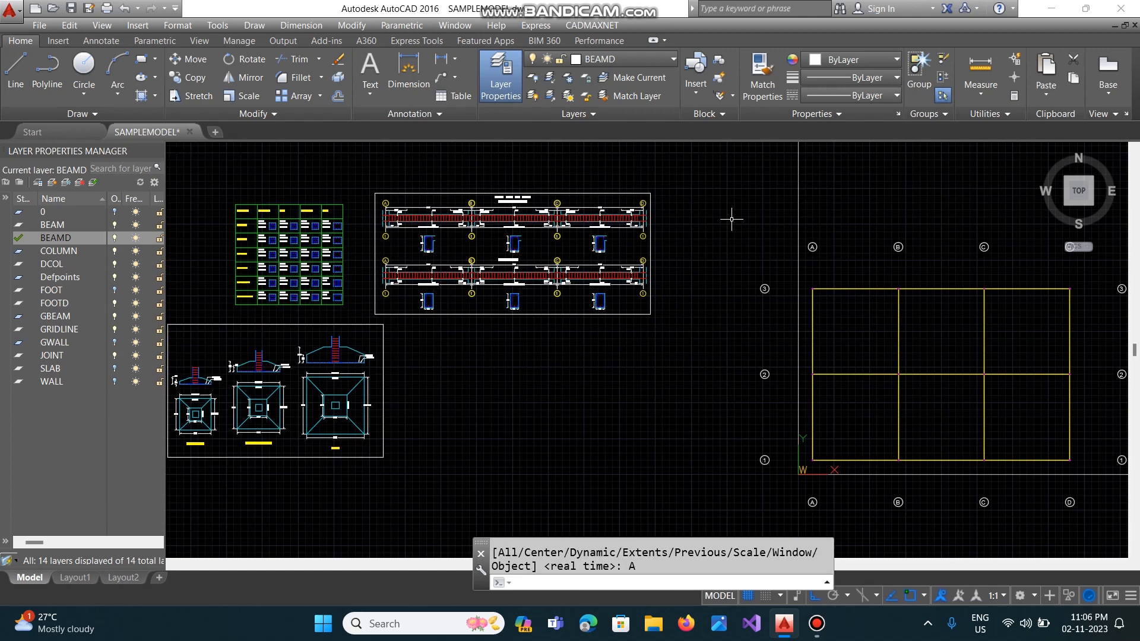
scroll(731, 219, "down", 2)
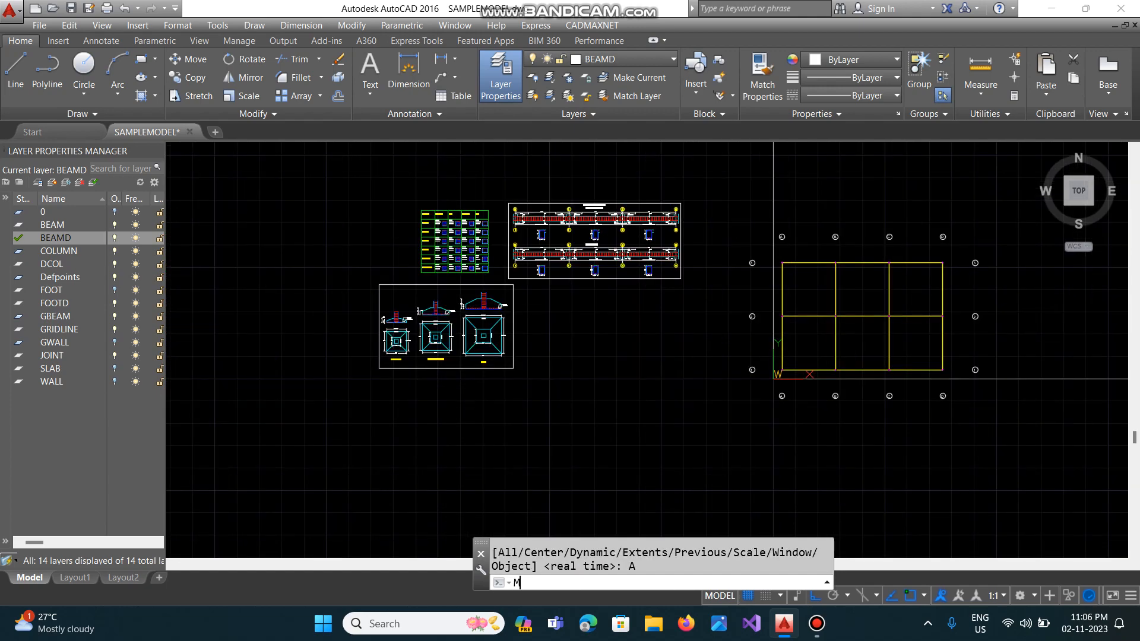
key("Return")
left_click(348, 178)
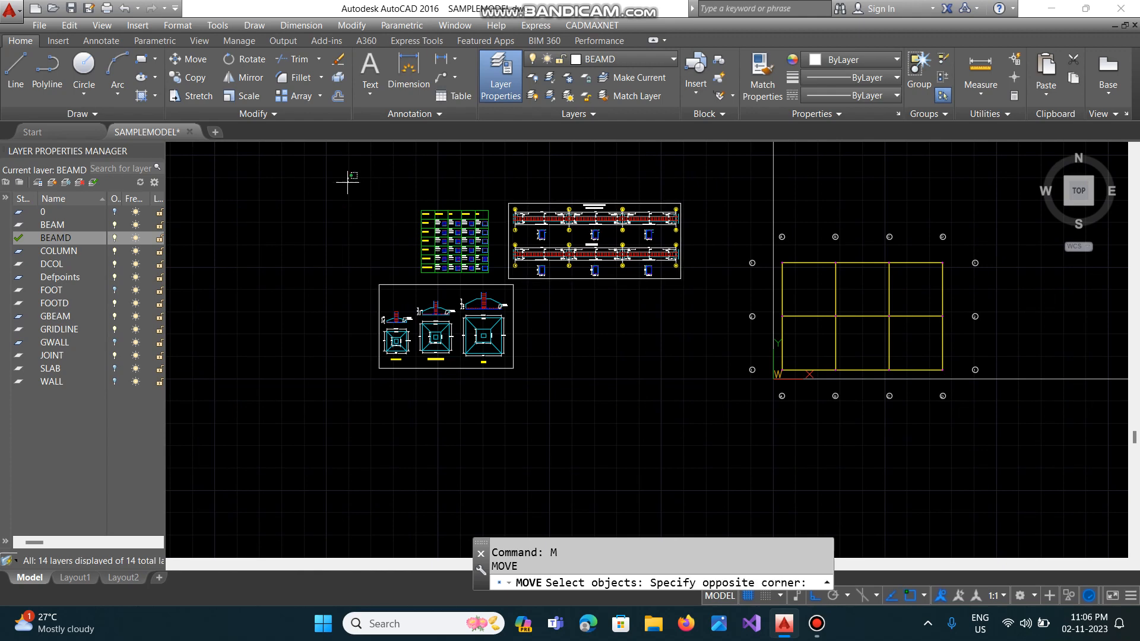
left_click(690, 417)
key("Return")
left_click(699, 410)
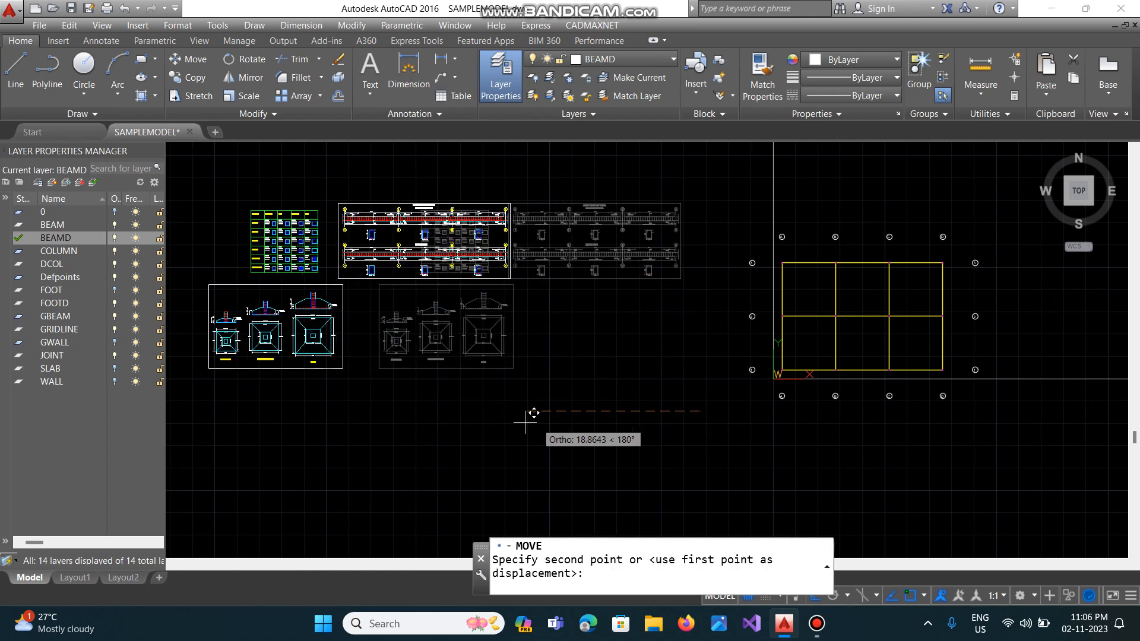
left_click(489, 421)
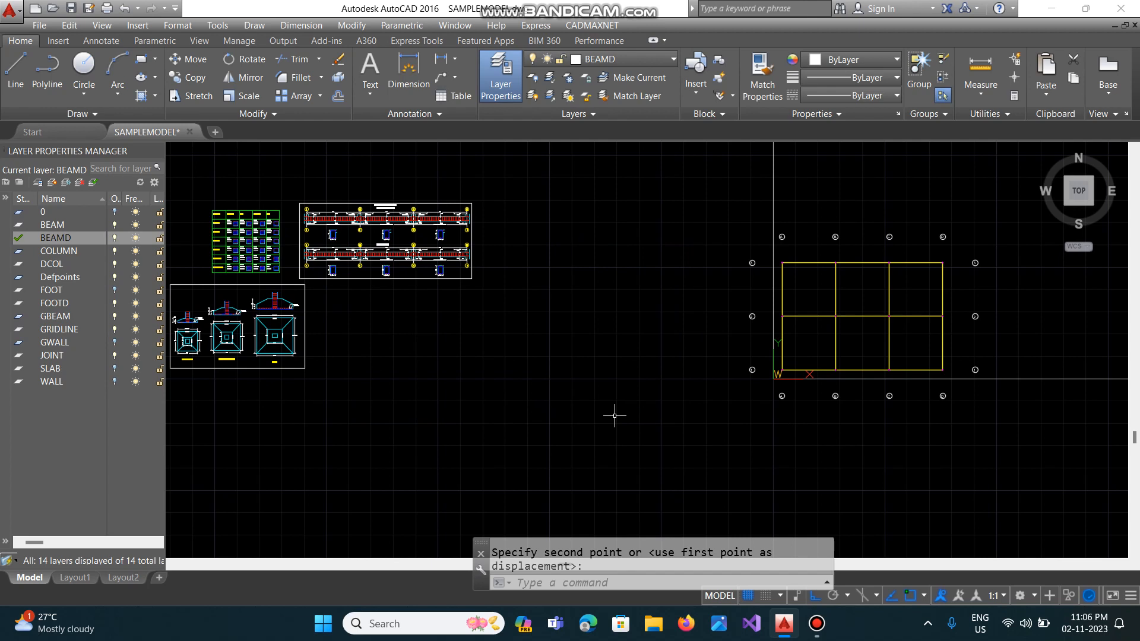
Generate beam detailing for the grid 2 beams on layer BEAMD, elevations 0 to 6 m, placed between the bordered grid 1 details and the plan.
type("B")
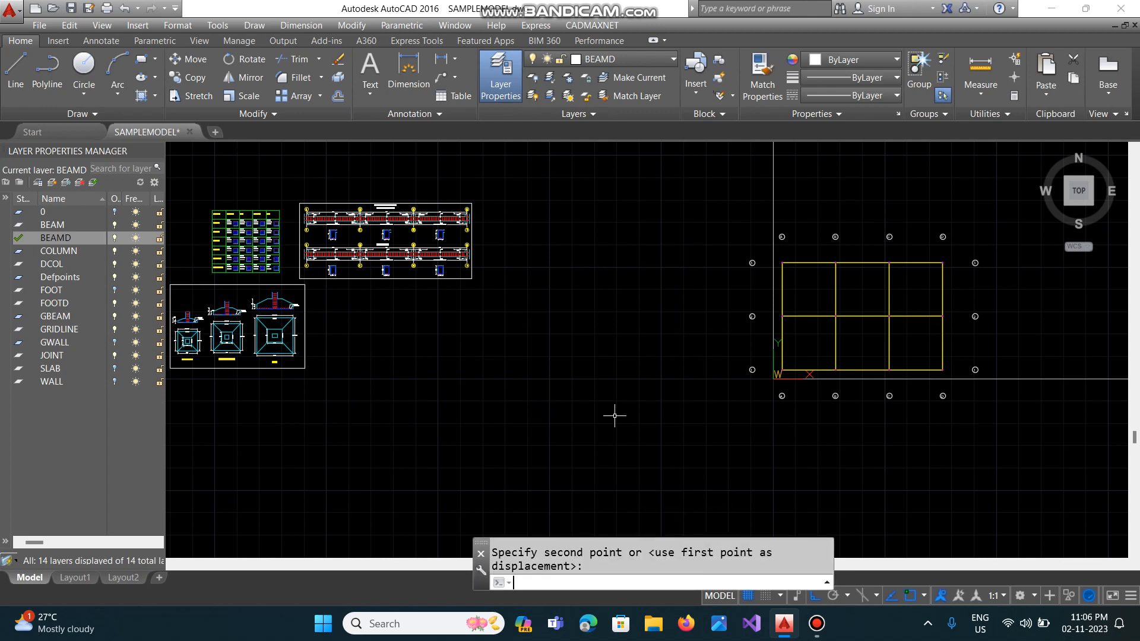
key("BackSpace")
key("BackSpace")
key("BackSpace")
key("BackSpace")
left_click(593, 26)
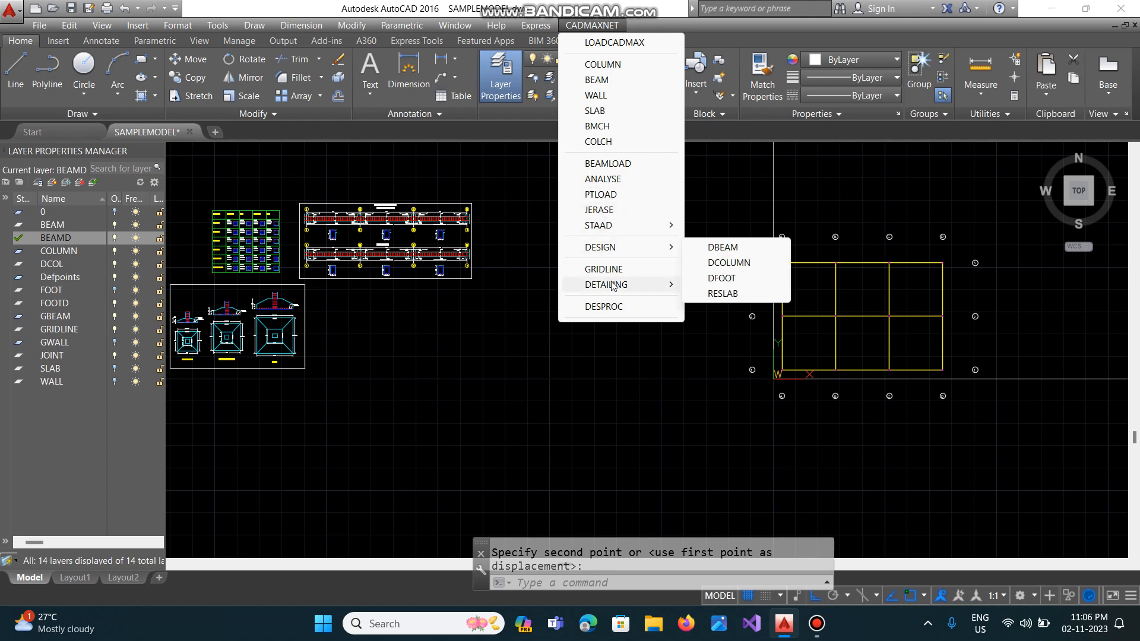
mouse_move(610, 285)
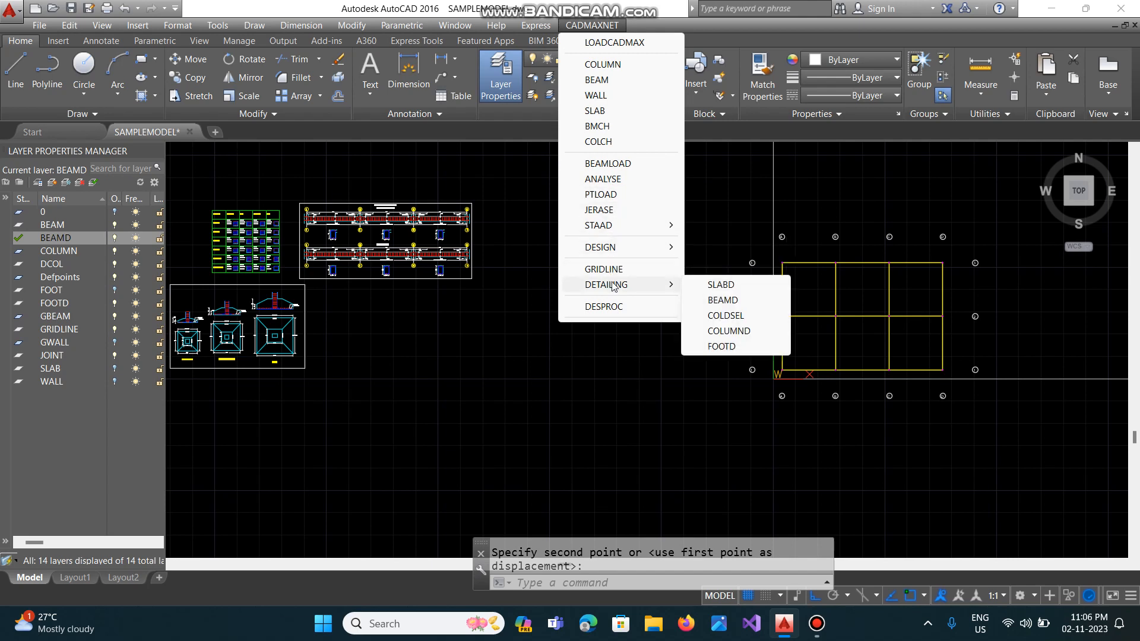
left_click(735, 301)
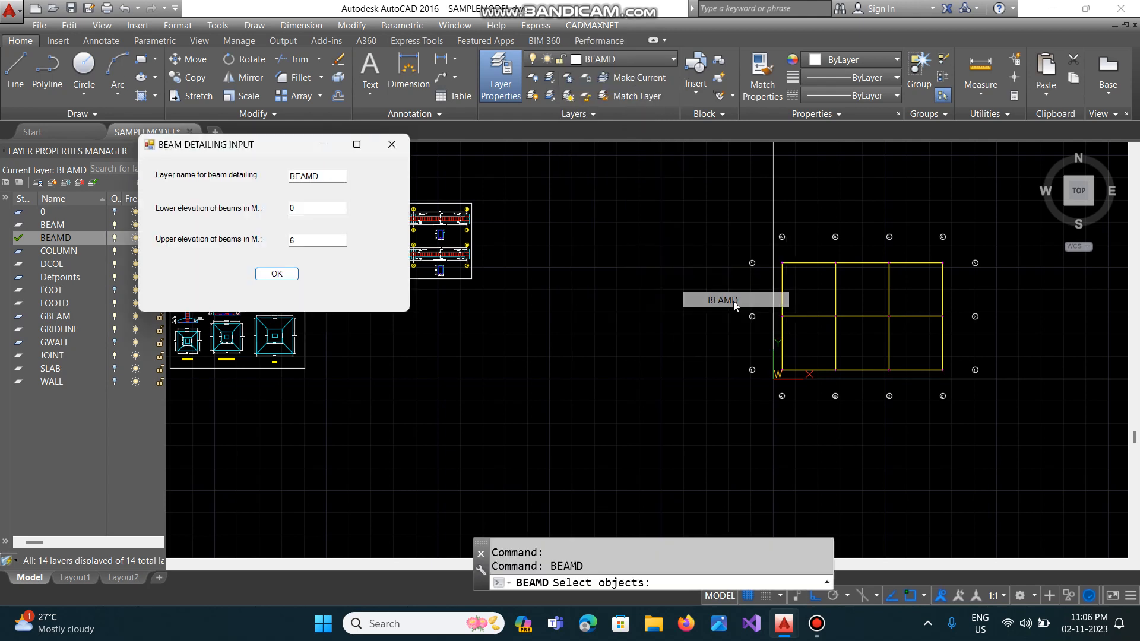
left_click(277, 274)
left_click(777, 315)
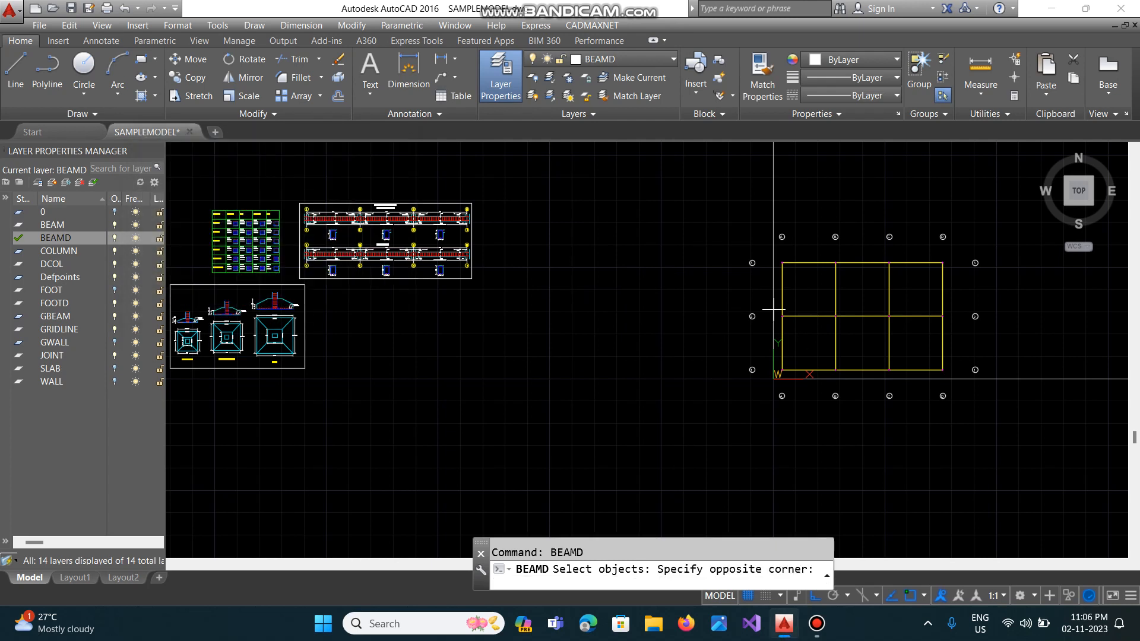
left_click(949, 329)
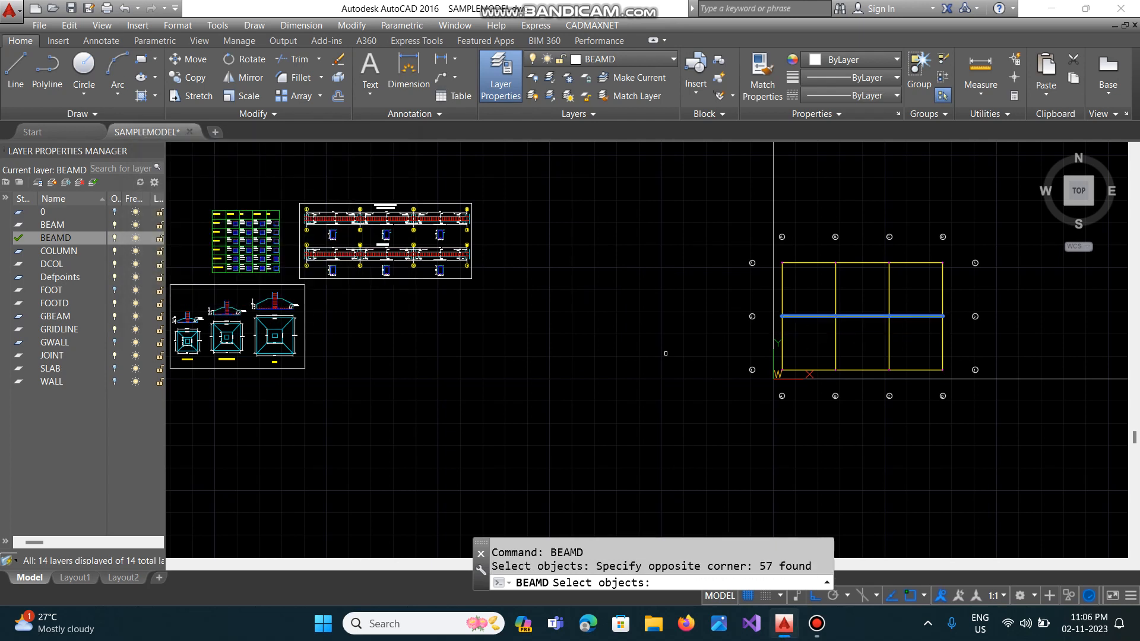
key("Return")
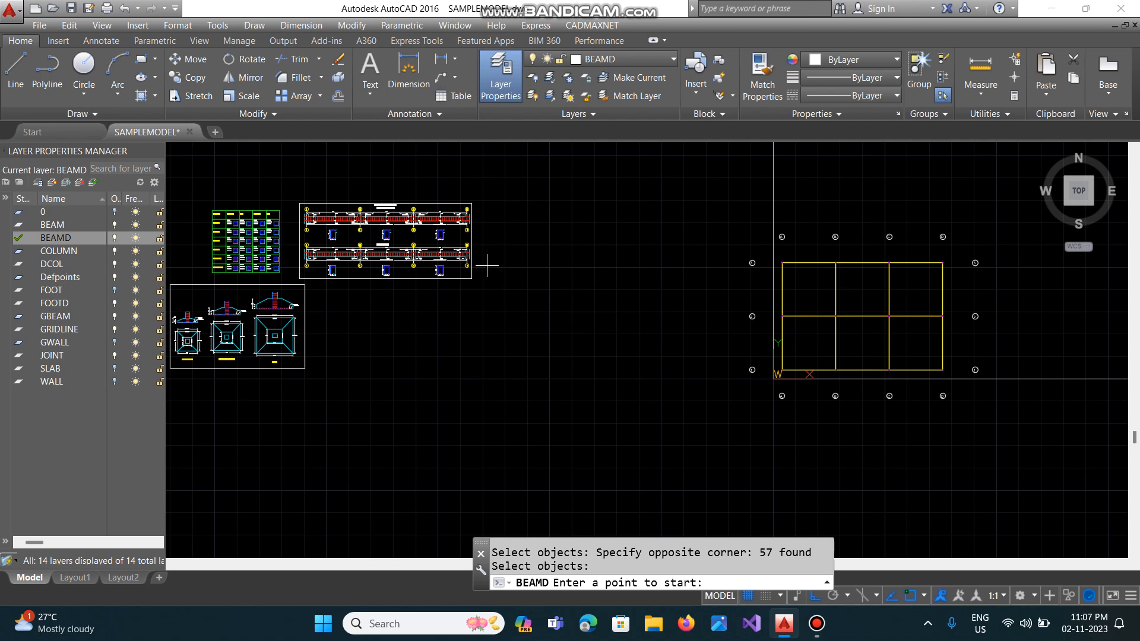
left_click(487, 265)
Examine the reinforcement, stirrup spacing and cross-sections of the new grid 2 beam details from A to D.
type("z")
key("Return")
type("w")
key("Return")
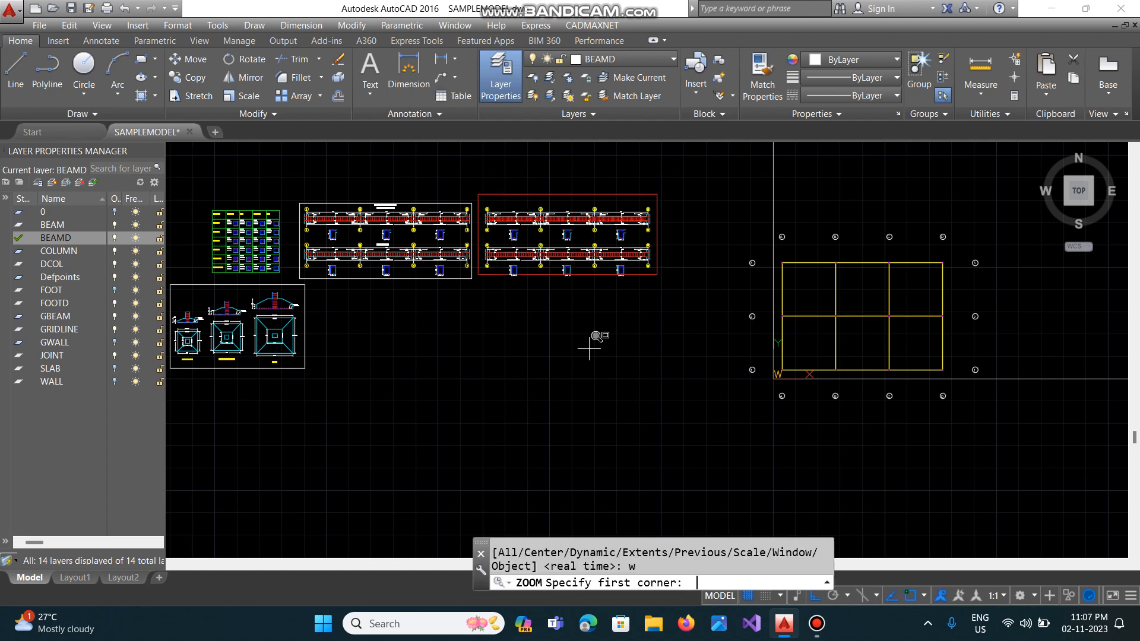
left_click(481, 239)
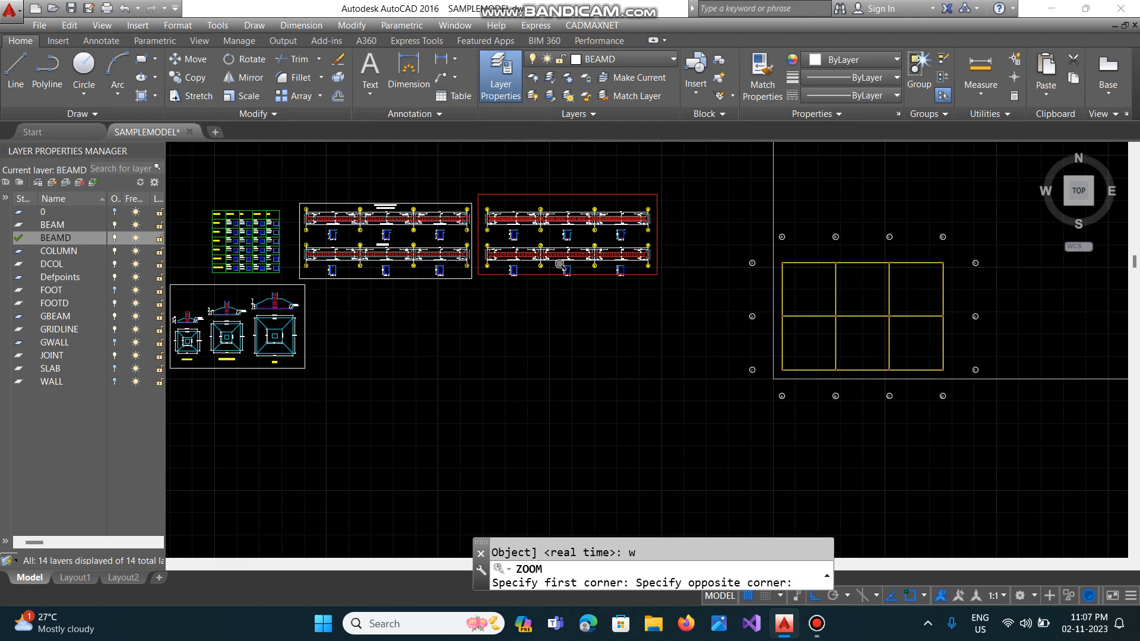
left_click(572, 287)
type("p")
key("Return")
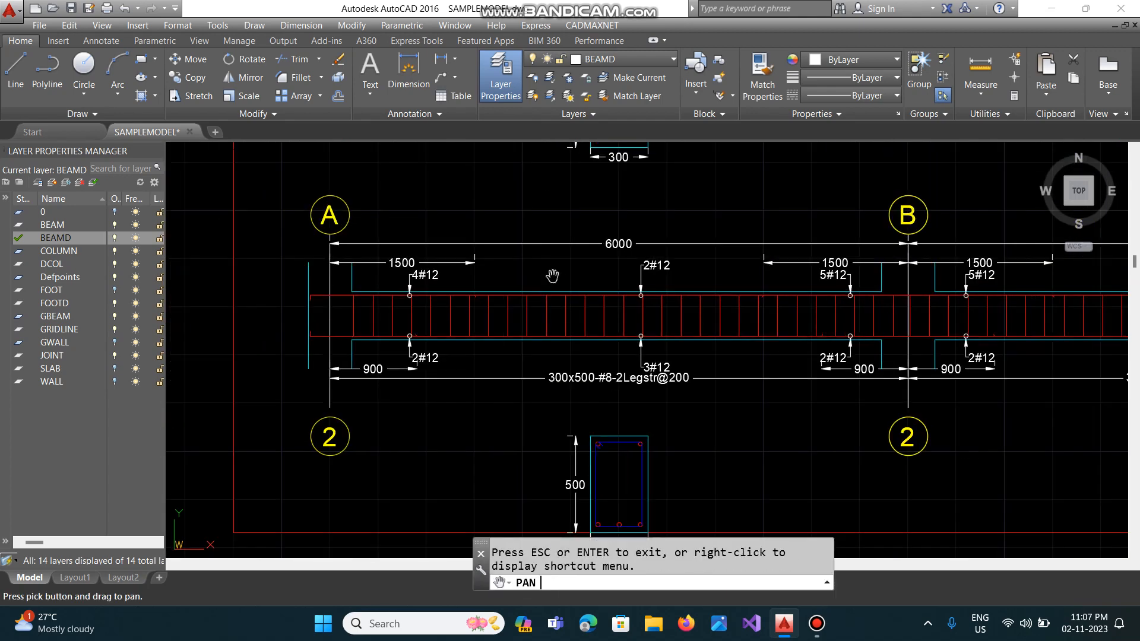
left_click_drag(949, 308, 593, 326)
left_click_drag(847, 334, 648, 338)
left_click_drag(719, 362, 618, 380)
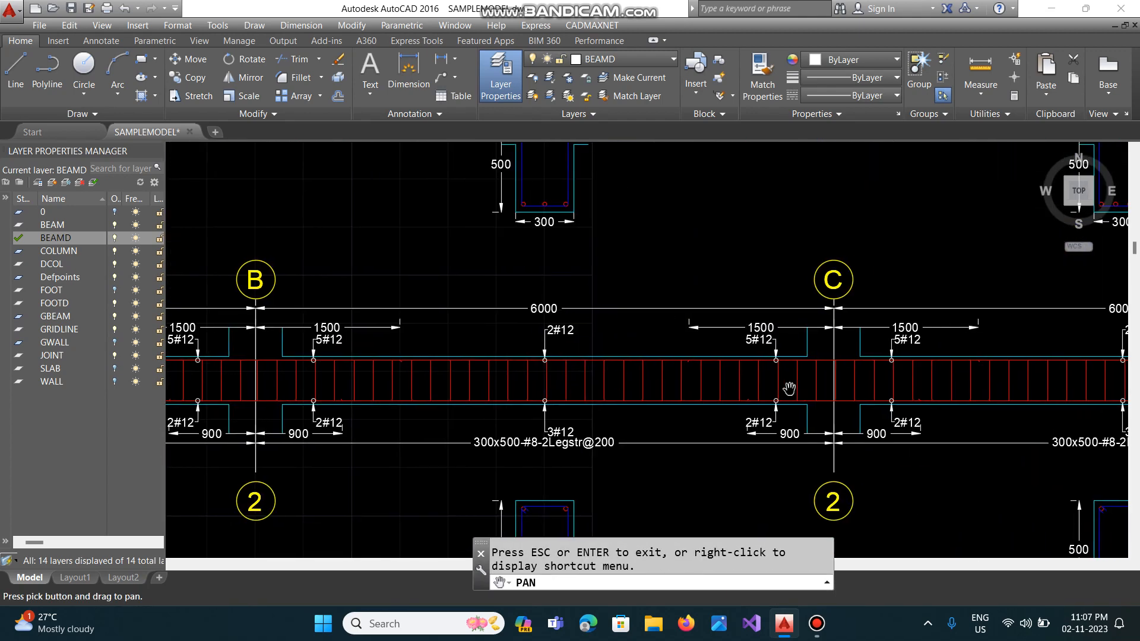
left_click_drag(789, 389, 495, 390)
left_click_drag(837, 394, 620, 397)
left_click_drag(620, 224, 621, 356)
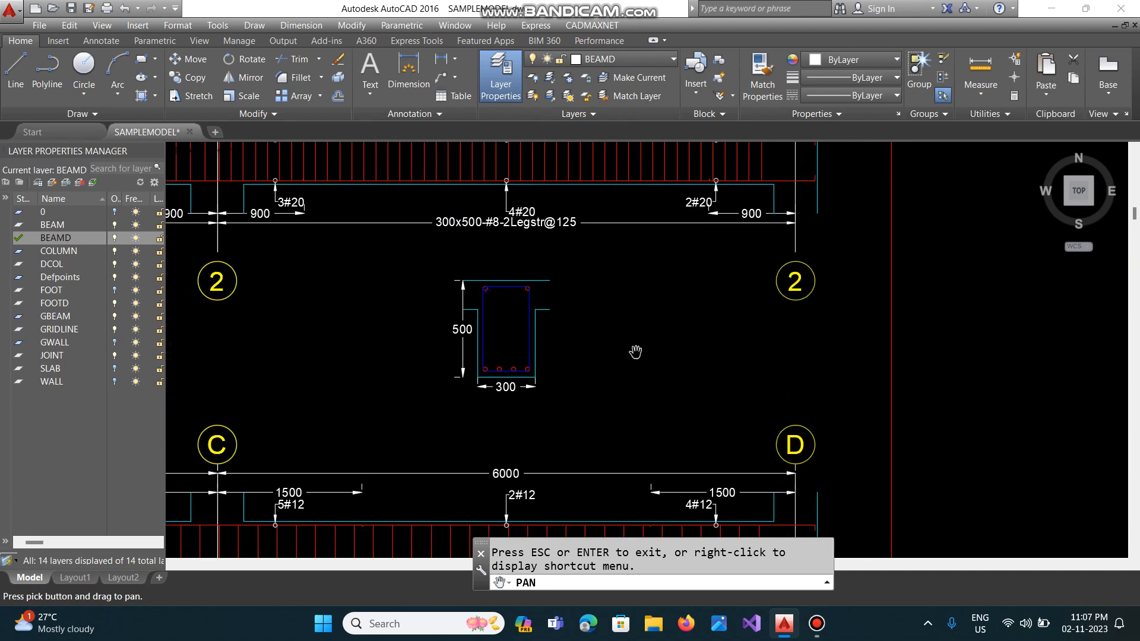
left_click_drag(625, 291, 626, 392)
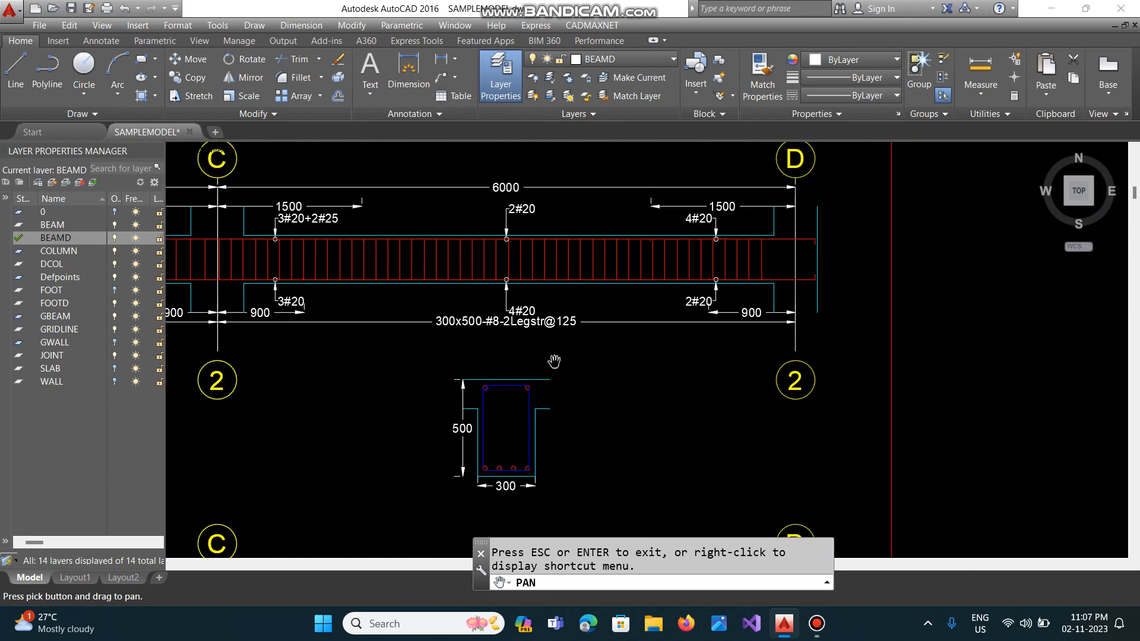
left_click_drag(554, 361, 660, 380)
left_click_drag(496, 362, 631, 362)
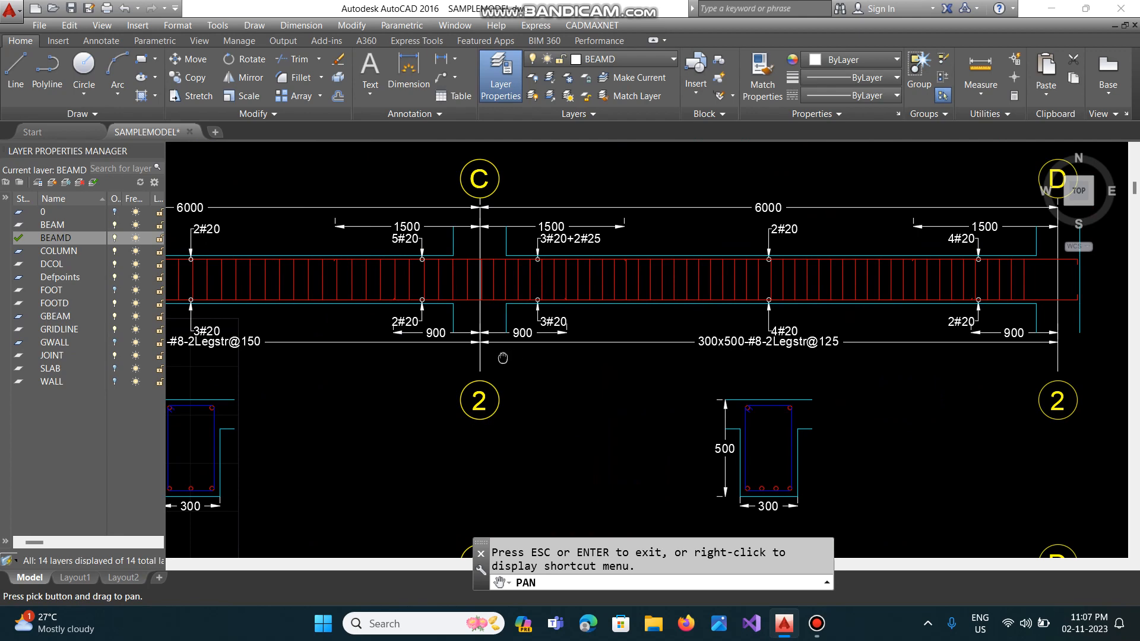
left_click_drag(503, 358, 684, 381)
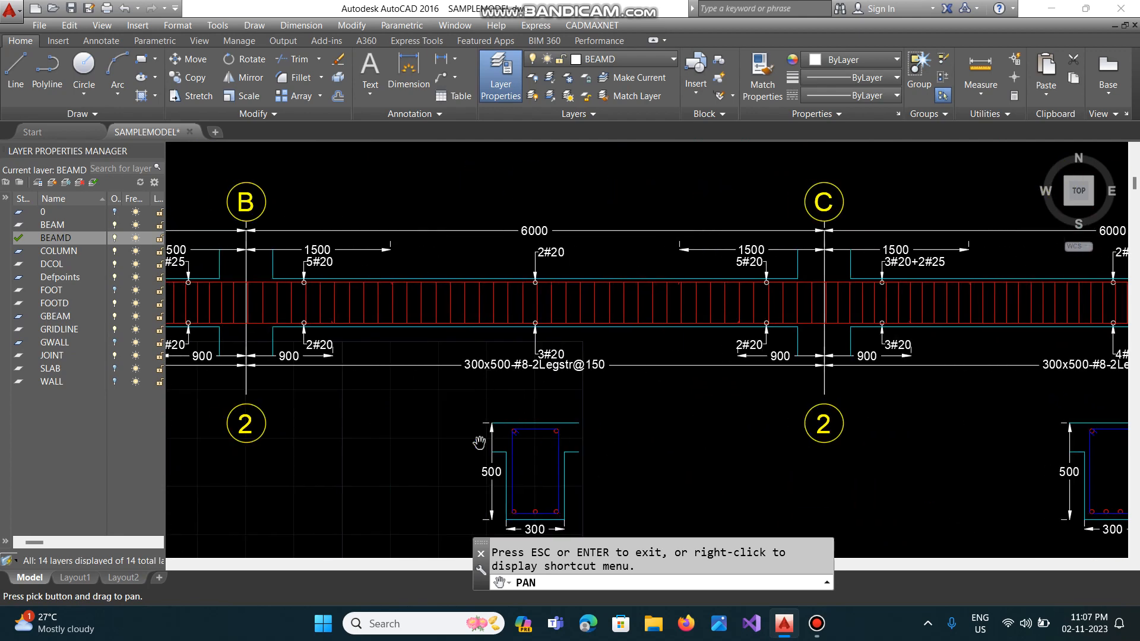
left_click_drag(518, 416, 721, 407)
left_click_drag(478, 379, 625, 389)
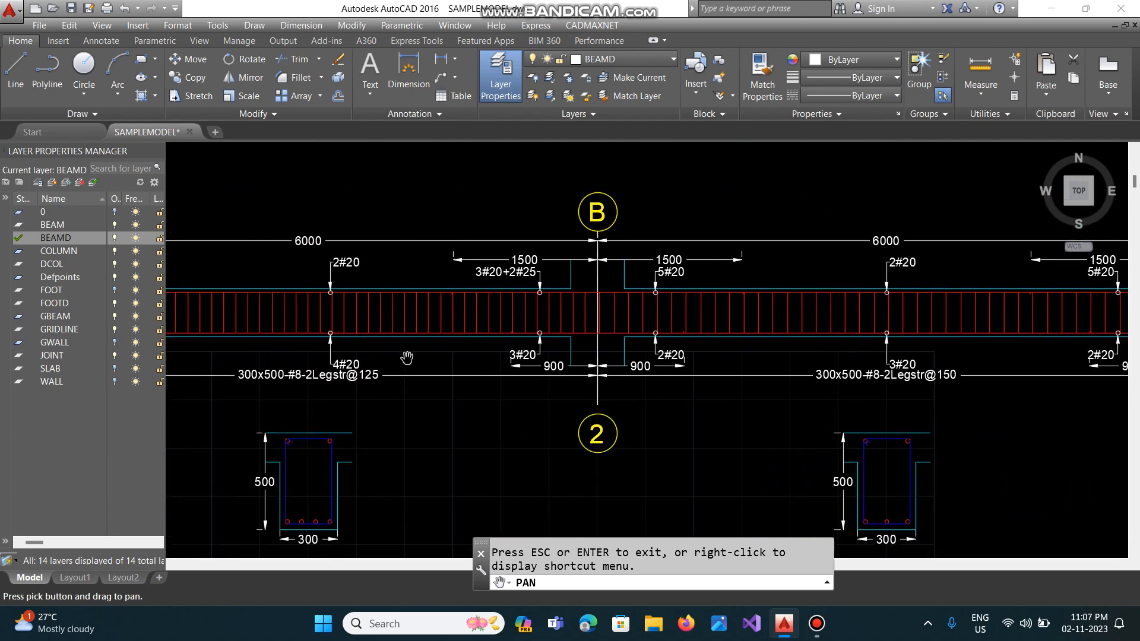
mouse_move(406, 358)
left_mouse_down()
mouse_move(568, 378)
mouse_move(487, 378)
mouse_move(499, 379)
left_mouse_up()
scroll(429, 372, "down", 5)
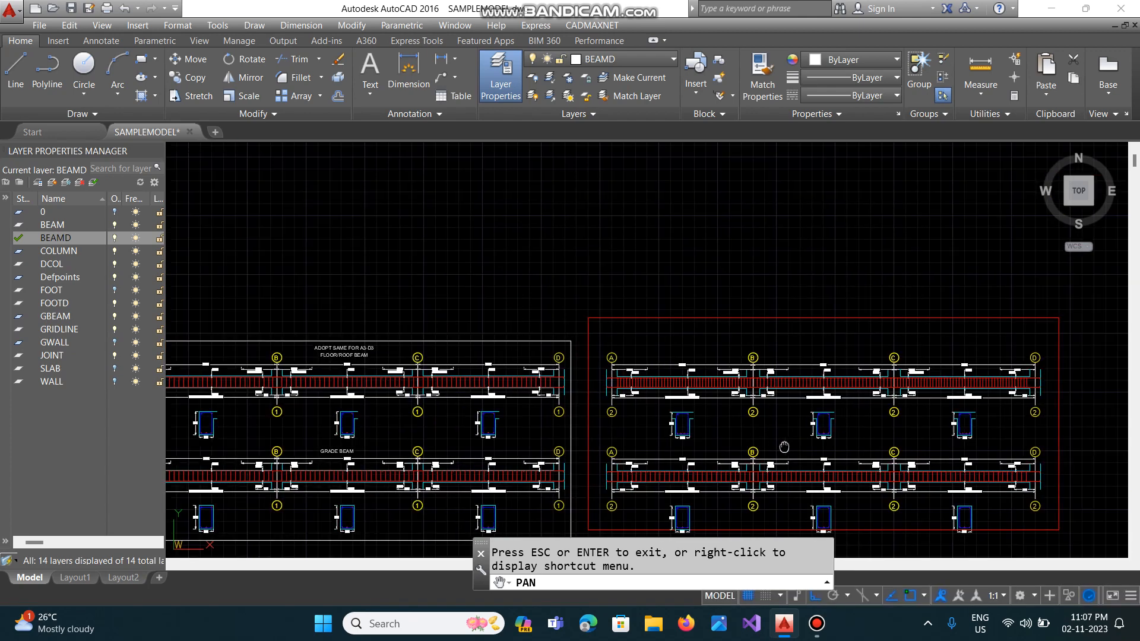
left_click_drag(777, 438, 669, 374)
key("Escape")
Erase the red rectangle around the new grid 2 beam details.
type("e")
key("Return")
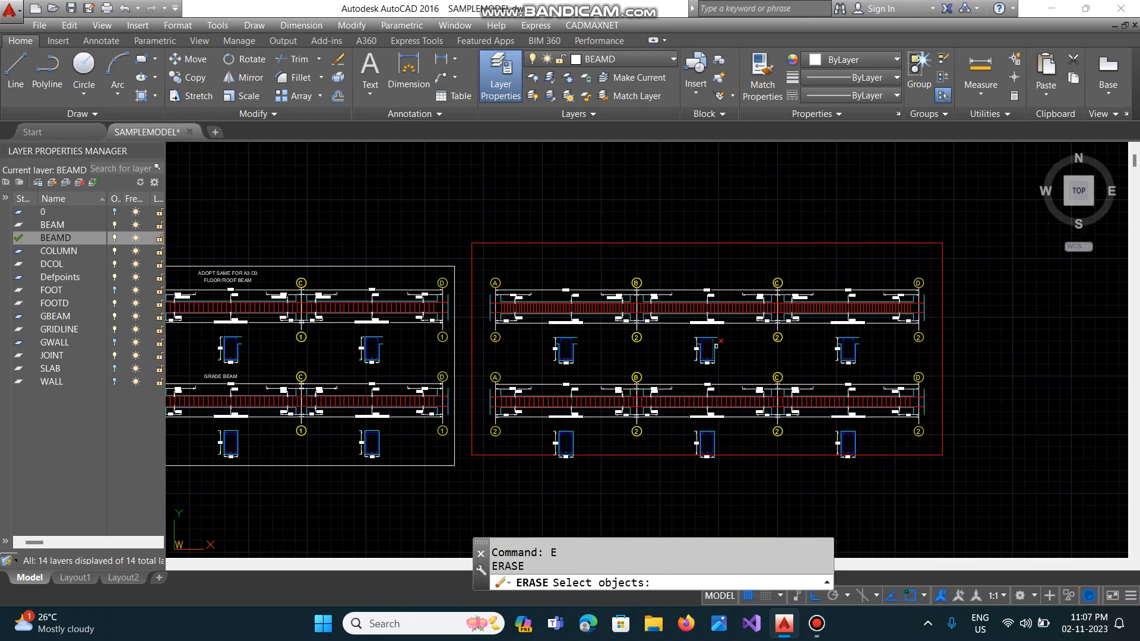
left_click(724, 266)
left_click(689, 232)
key("Return")
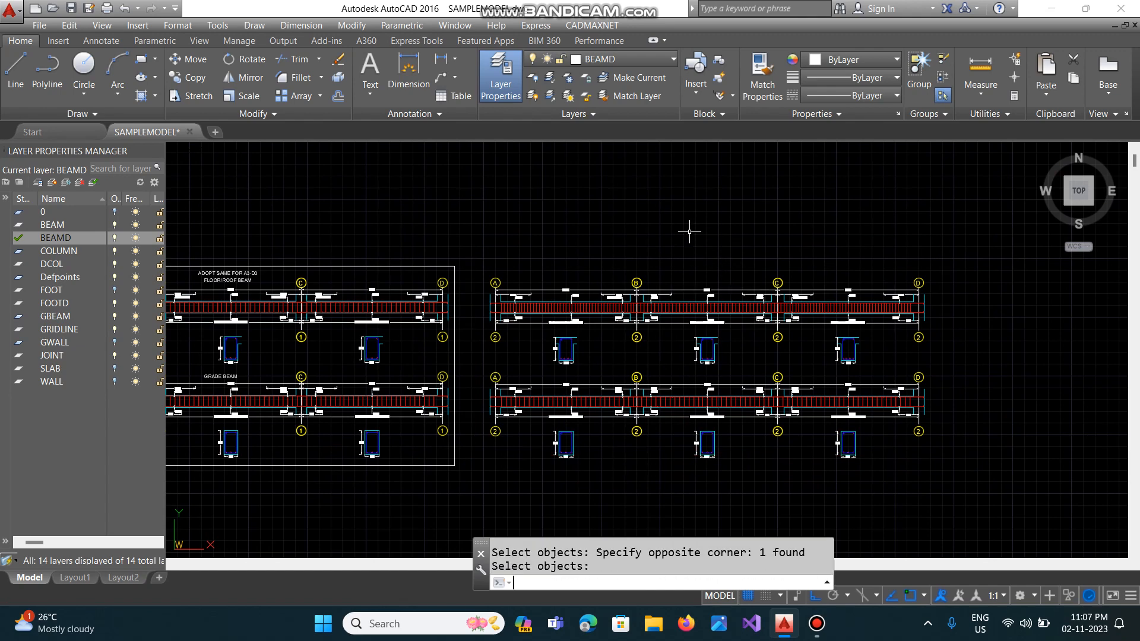
Copy the FLOOR/ROOF BEAM and GRADE BEAM titles horizontally from the grid 1 details to above the matching grid 2 beam details.
type("co")
key("Return")
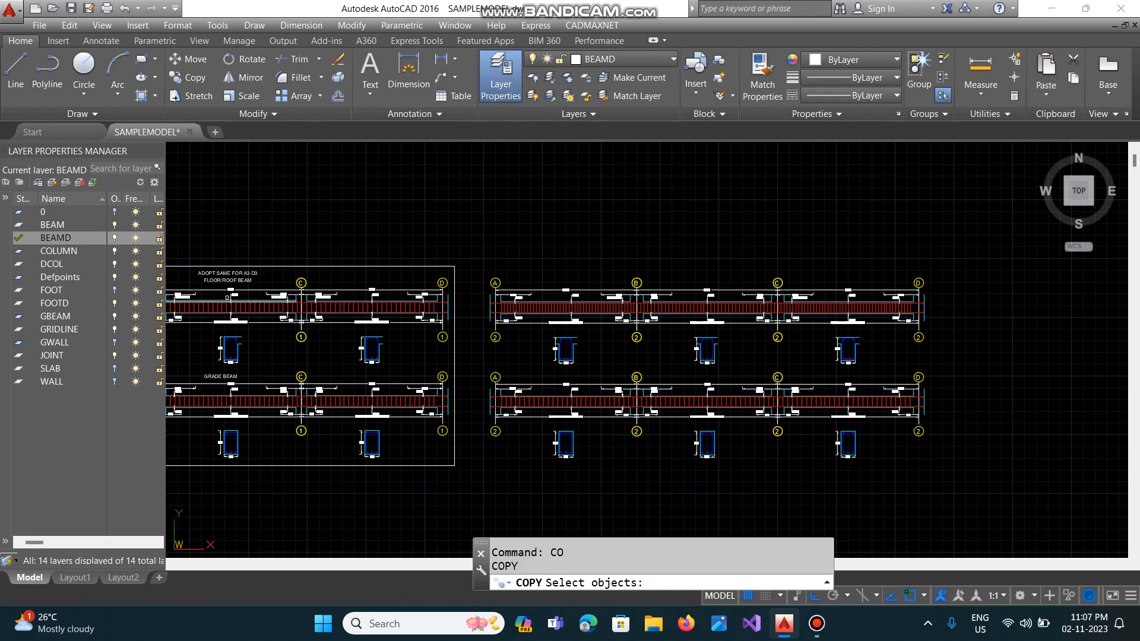
left_click(228, 280)
left_click(236, 378)
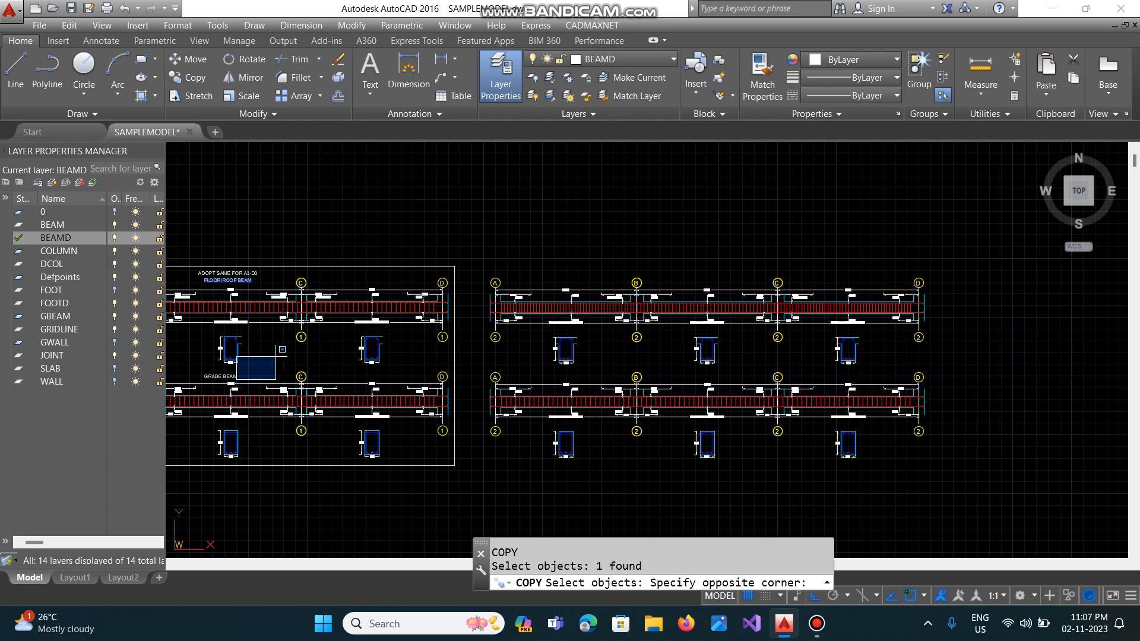
left_click(229, 378)
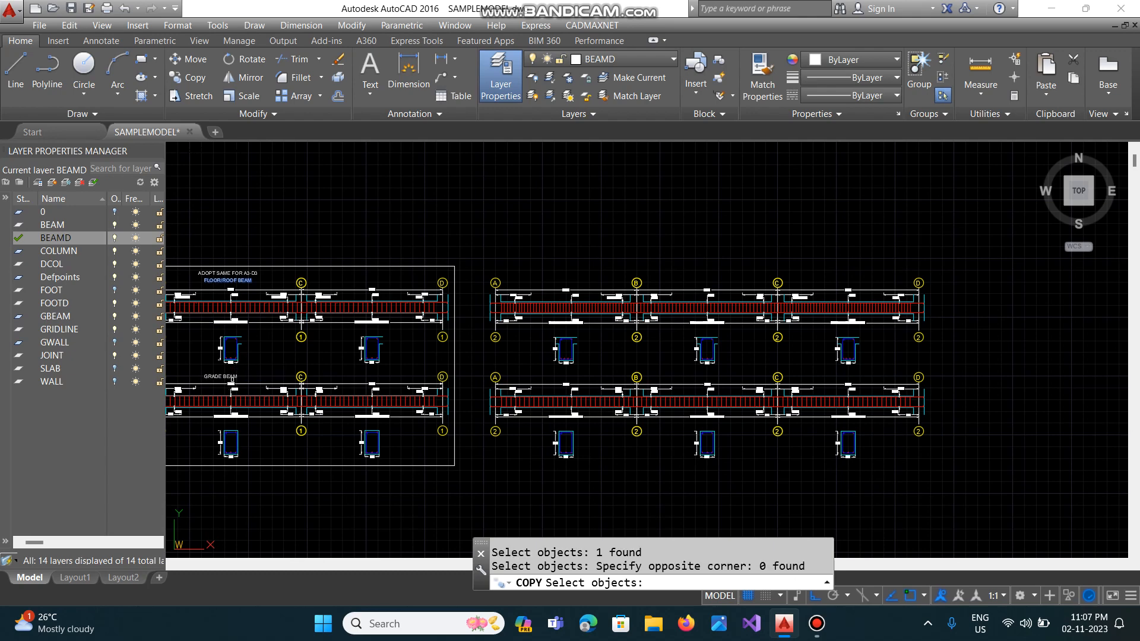
left_click(225, 377)
key("Return")
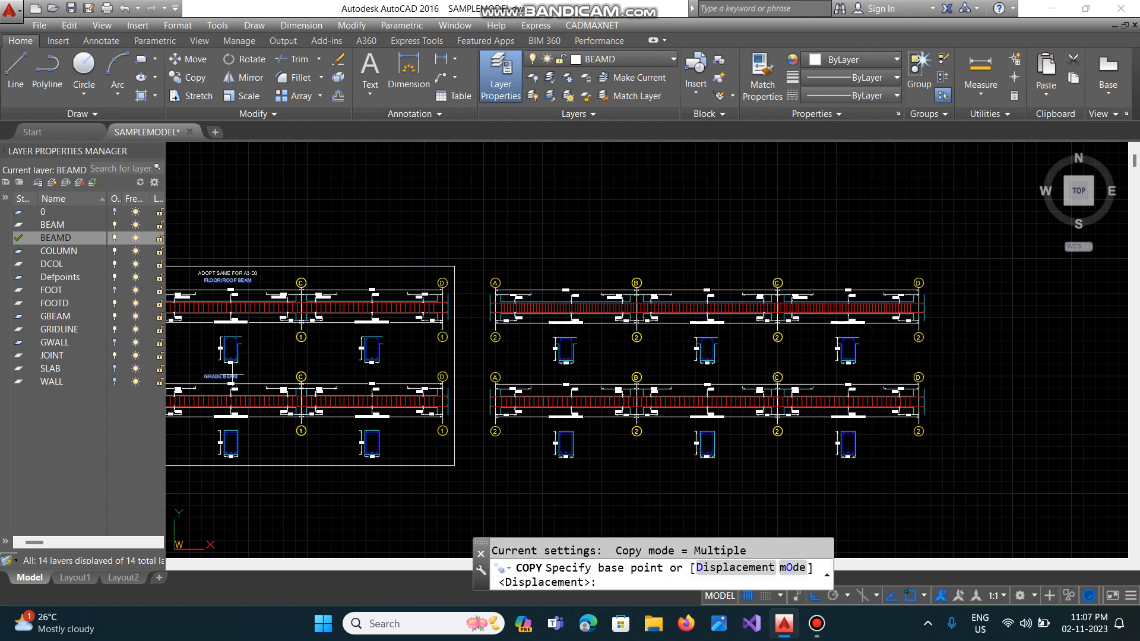
left_click(227, 378)
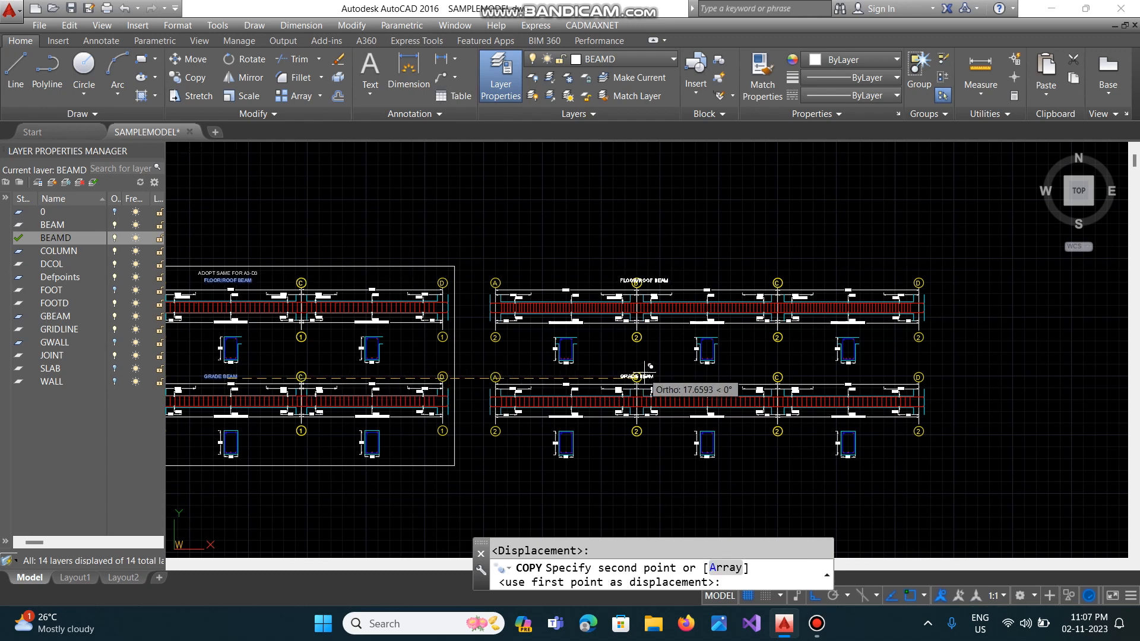
left_click(690, 367)
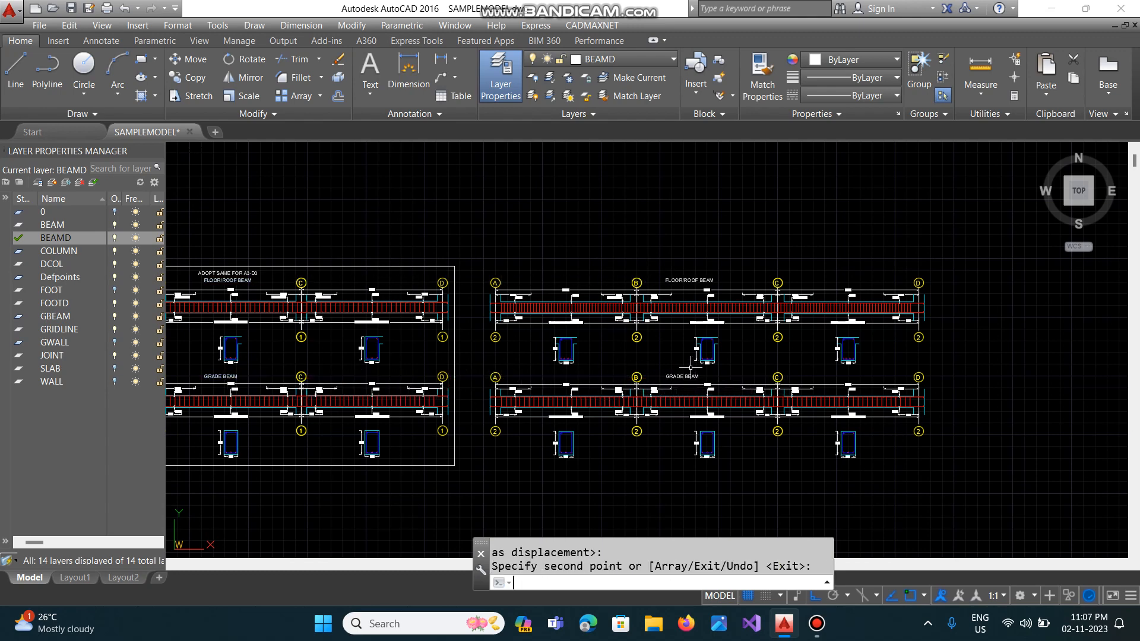
Draw a rectangular border enclosing both grid 2 beam details, their titles and cross-sections.
type("rec")
key("Return")
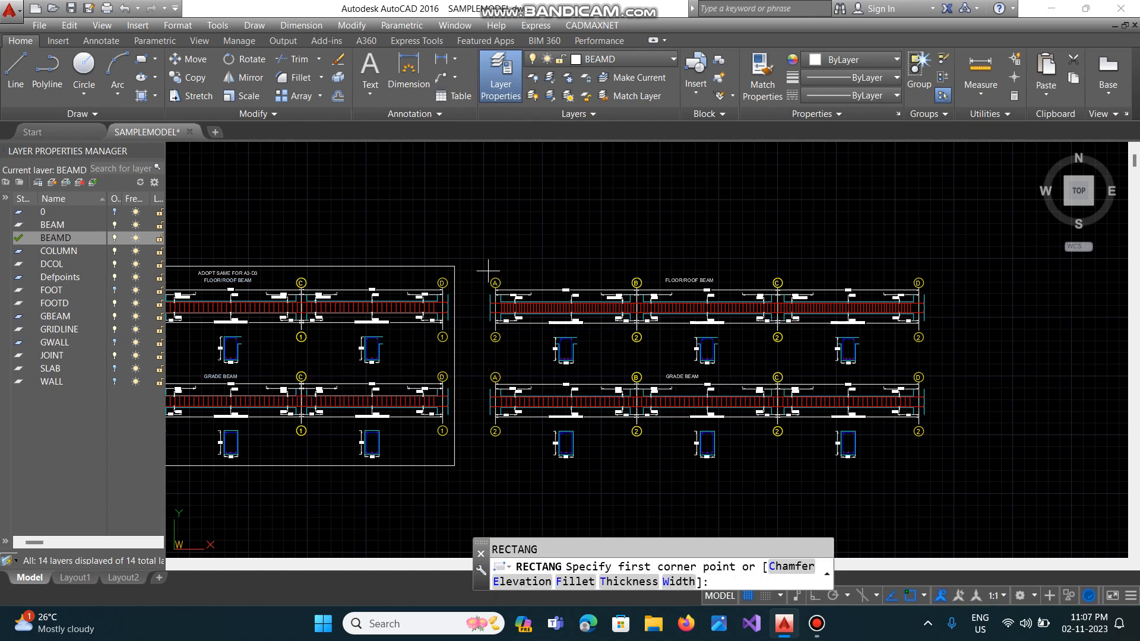
left_click(482, 271)
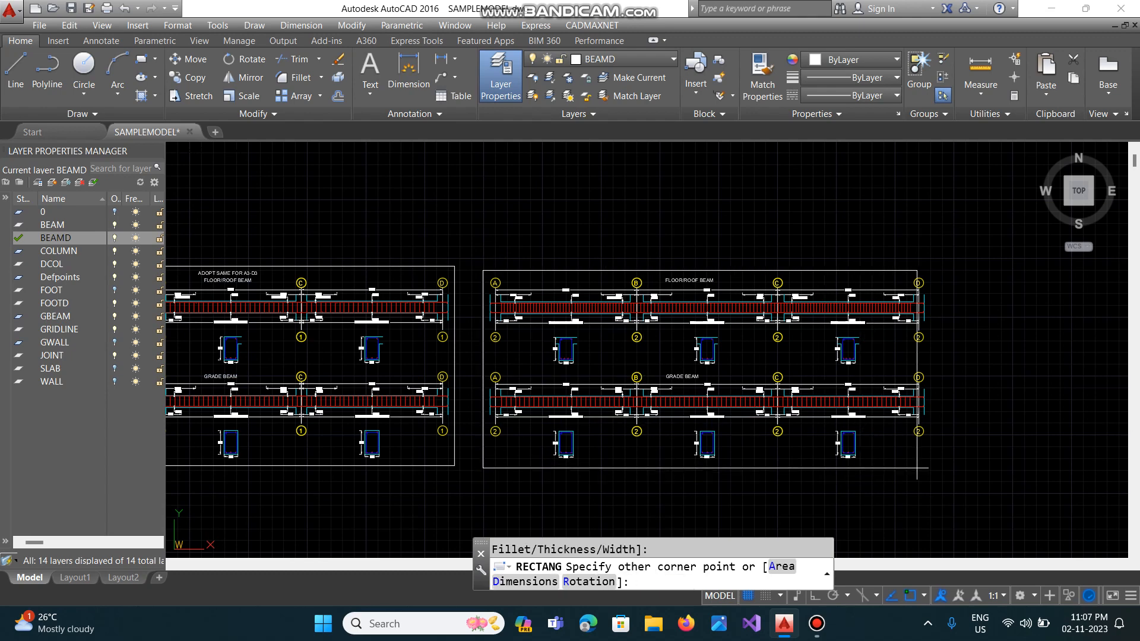
left_click(932, 469)
type("z")
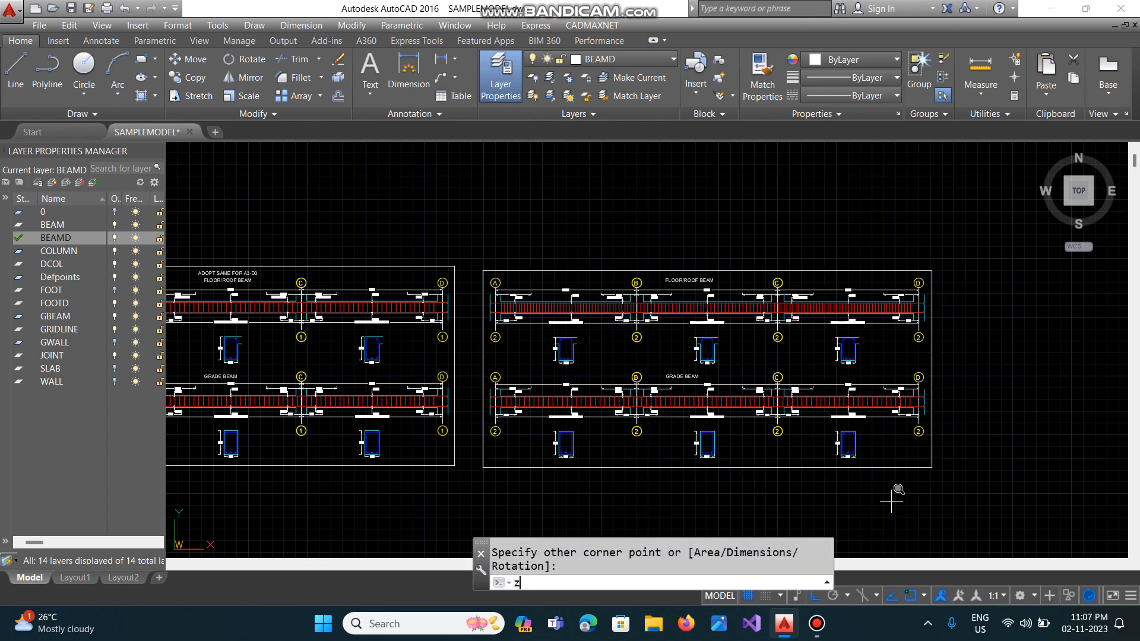
key("Return")
type("a")
key("Return")
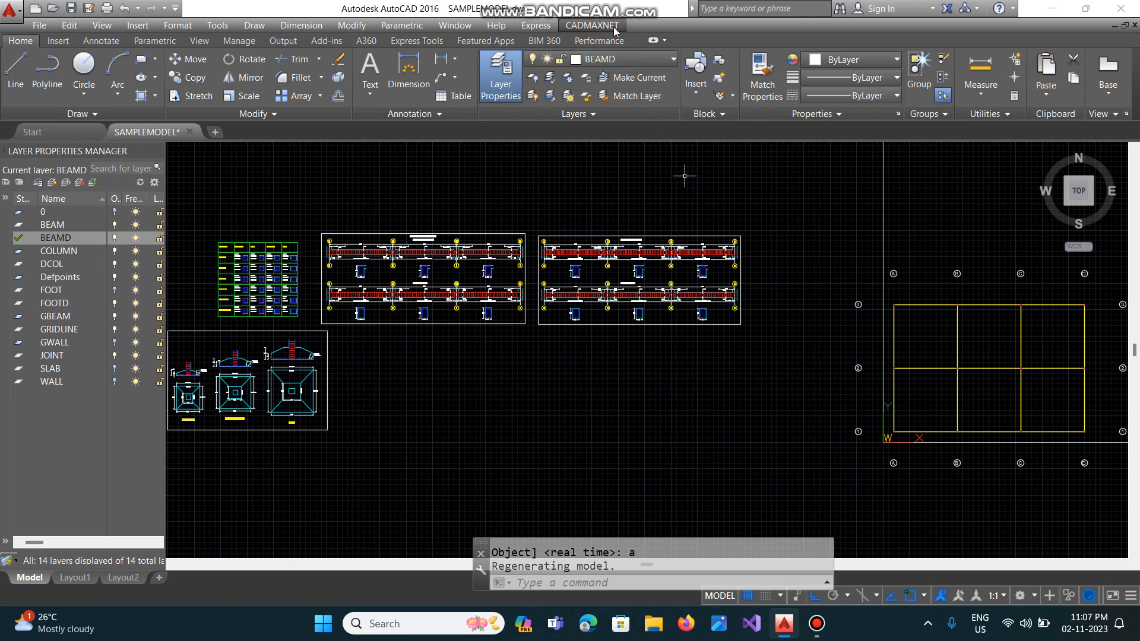
Generate the beam detailing for the grid A beams on layer BEAMD, elevations 0 to 6 m, placing it below the bordered grid 1 beam details.
left_click(613, 26)
mouse_move(632, 286)
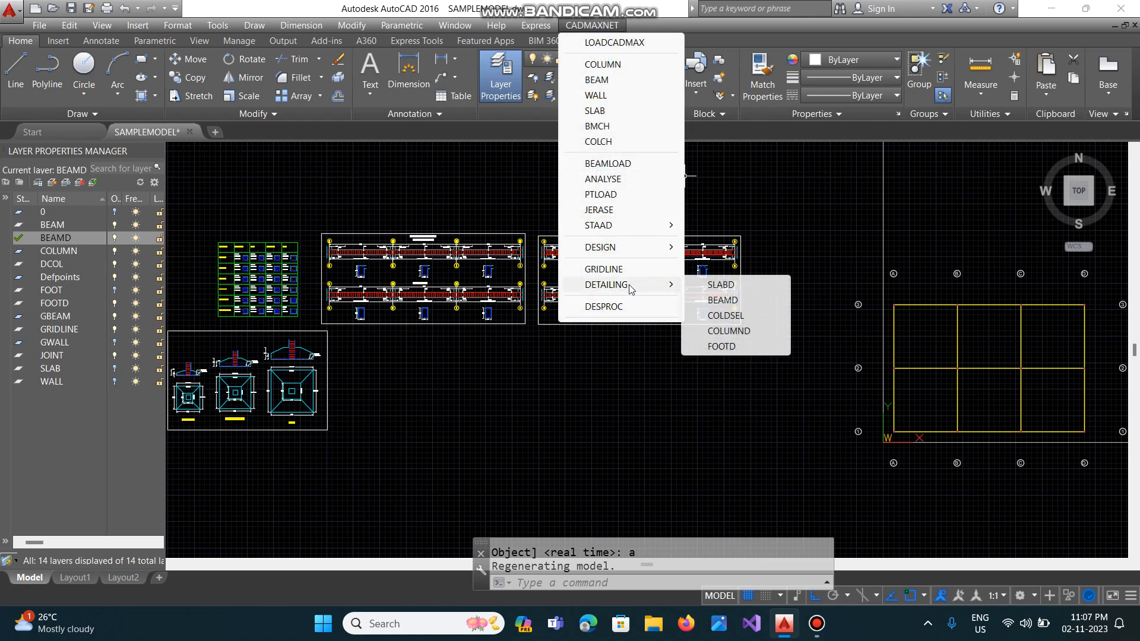
left_click(723, 300)
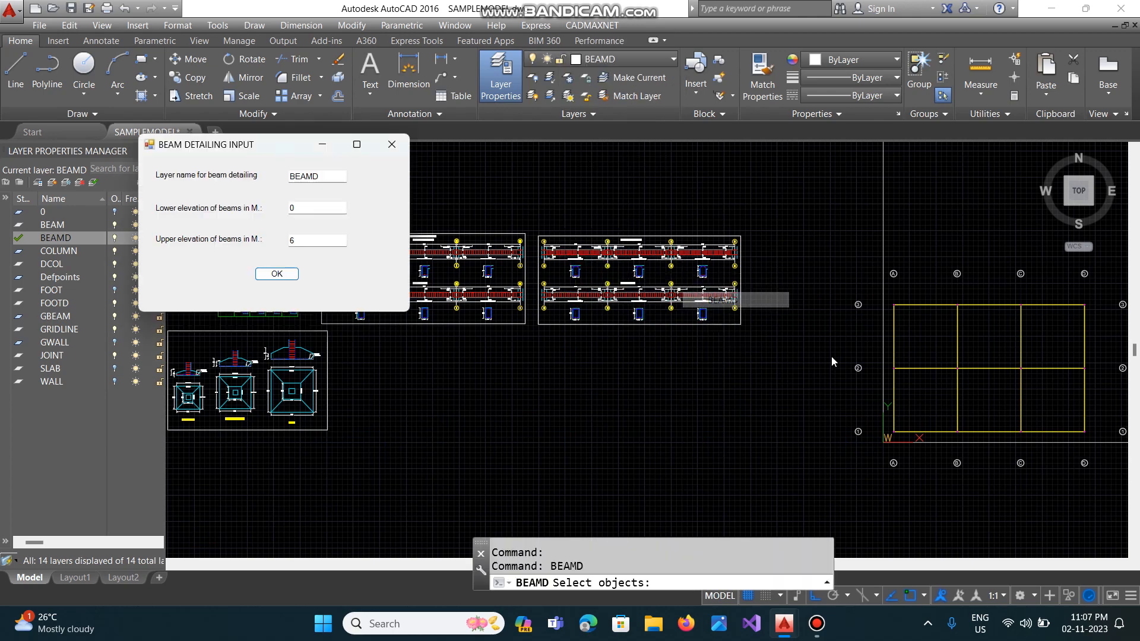
left_click(276, 274)
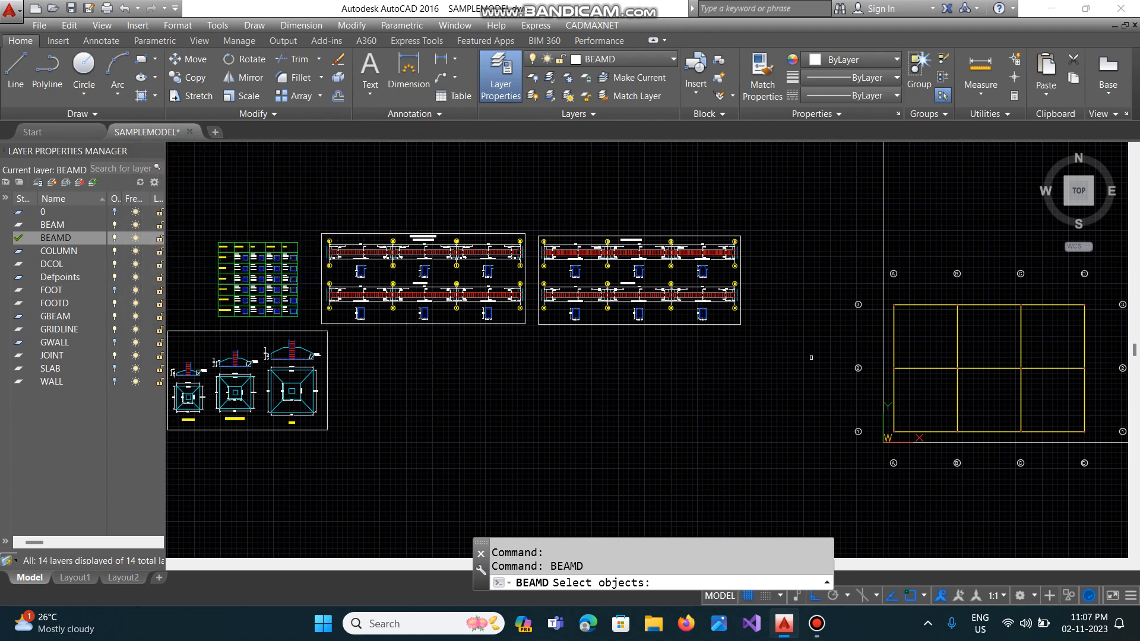
left_click(888, 297)
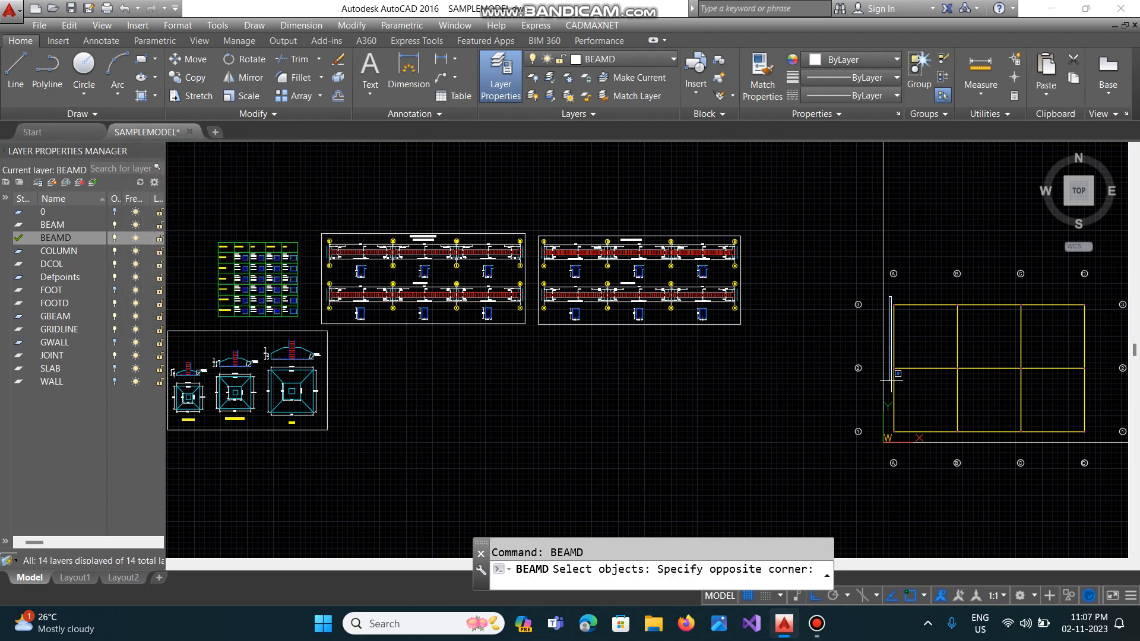
left_click(912, 431)
key("Return")
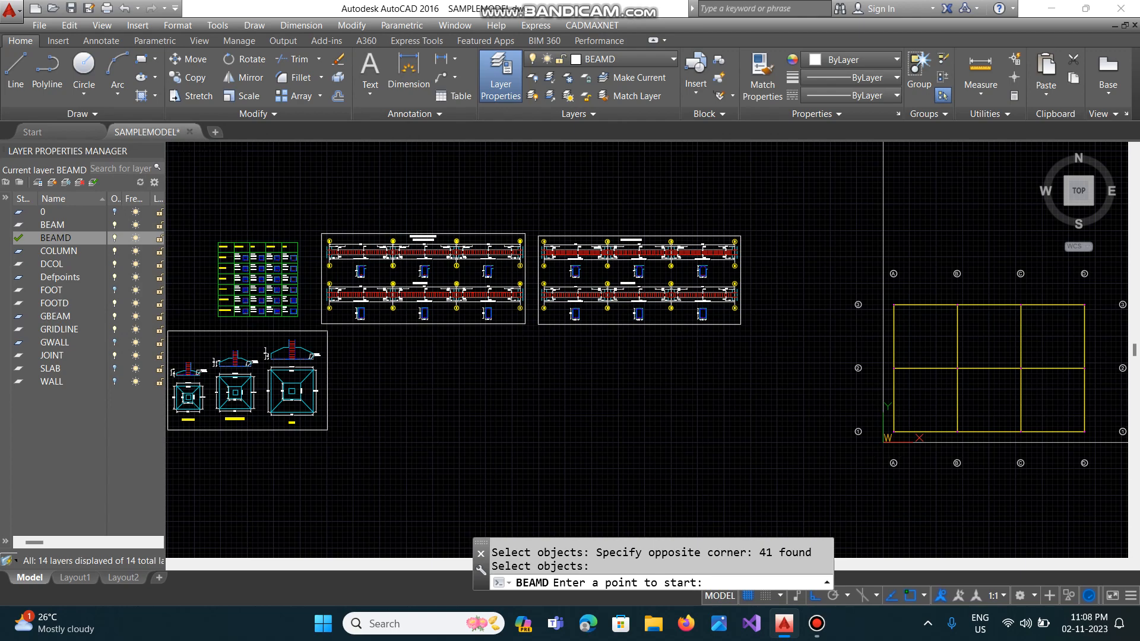
left_click(356, 445)
Erase the red rectangle around the new grid A beam details.
type("z")
key("Return")
type("w")
key("Return")
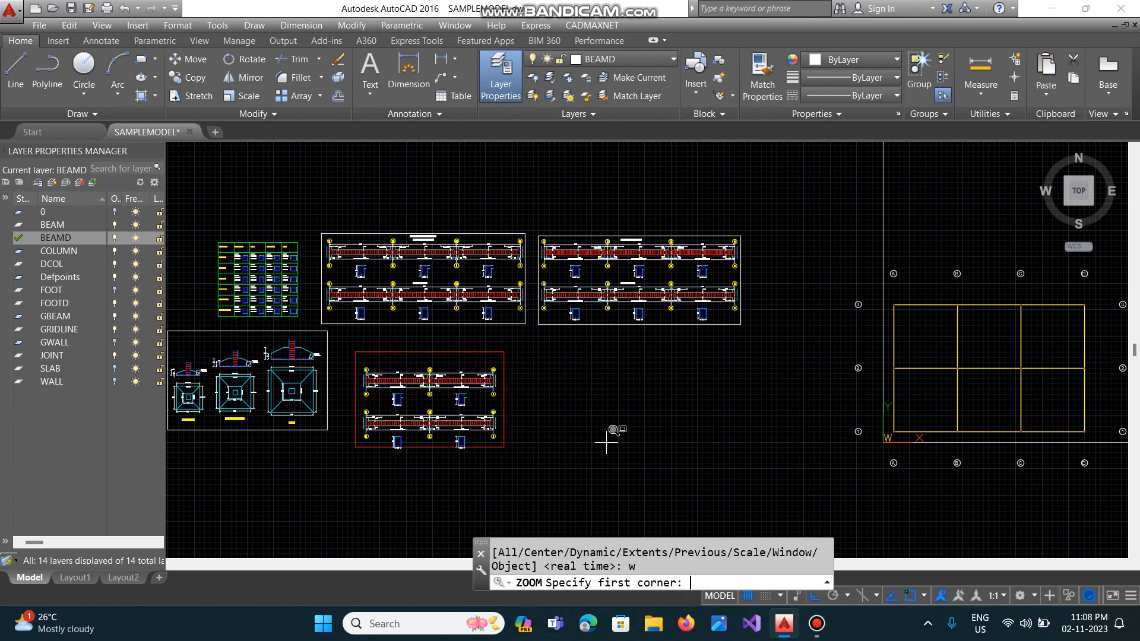
left_click(354, 365)
left_click(533, 467)
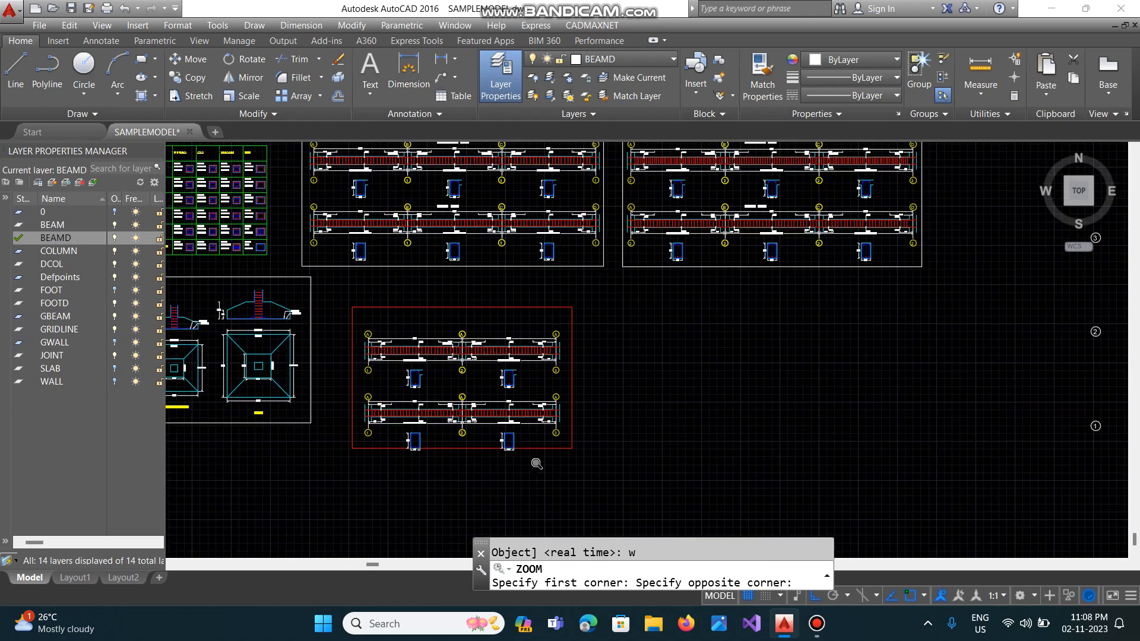
type("e")
key("Return")
left_click(561, 475)
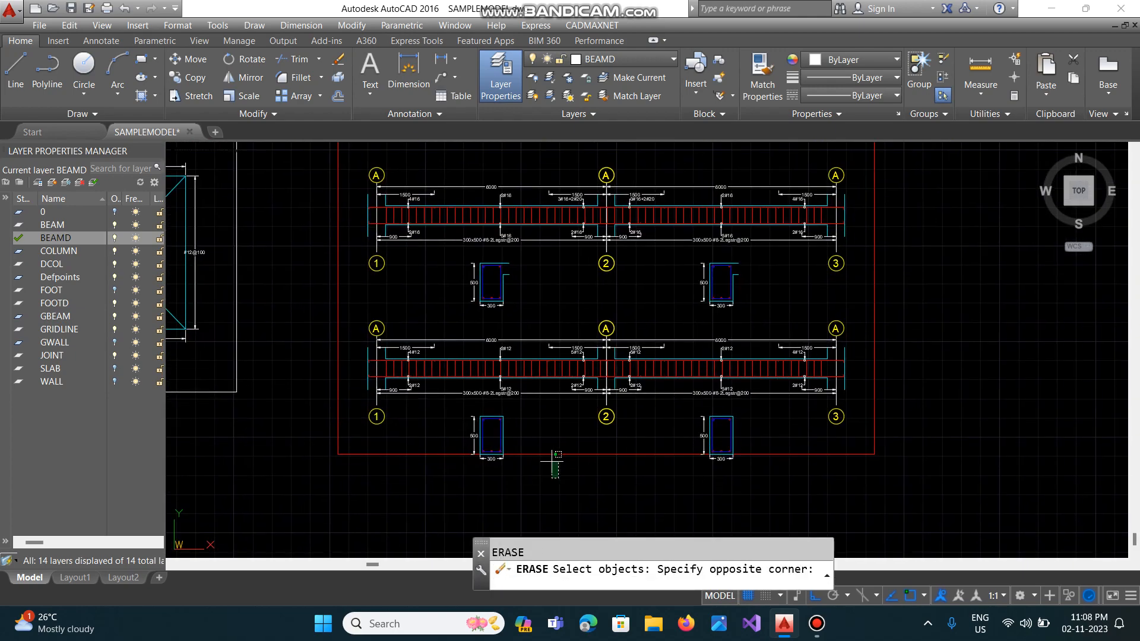
left_click(530, 432)
Examine the reinforcement, stirrup spacing and cross-sections of the grid A beam details from grid 1 to 3.
type("z")
key("Return")
type("w")
key("Return")
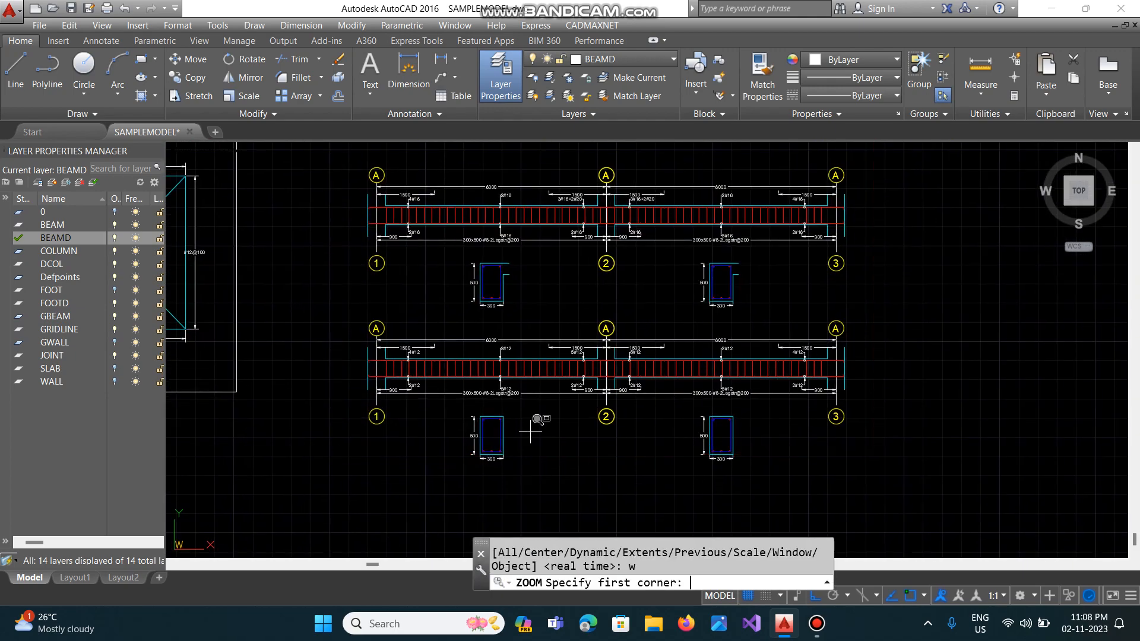
left_click(365, 334)
left_click(700, 400)
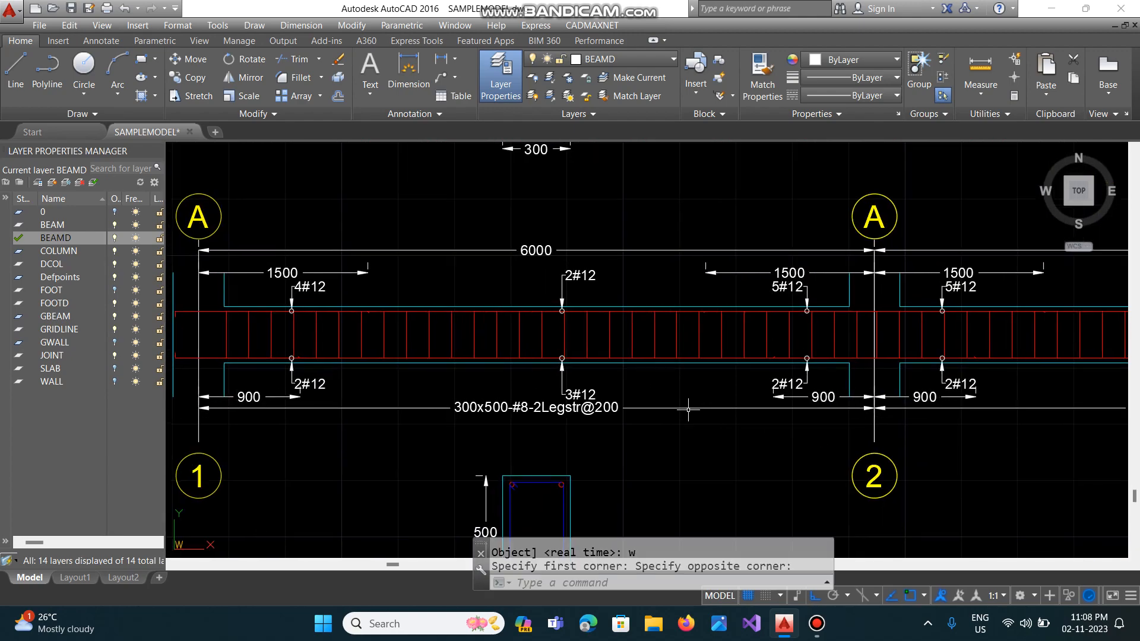
type("p")
key("Return")
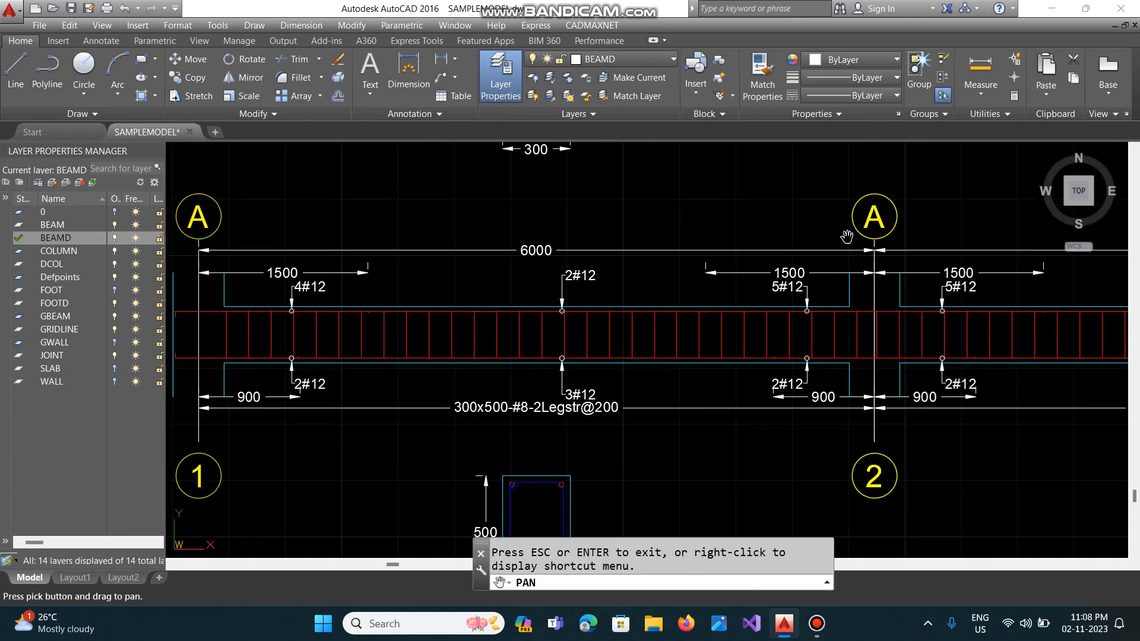
left_click_drag(805, 230, 684, 405)
left_click_drag(678, 250, 628, 404)
left_click_drag(600, 308, 589, 410)
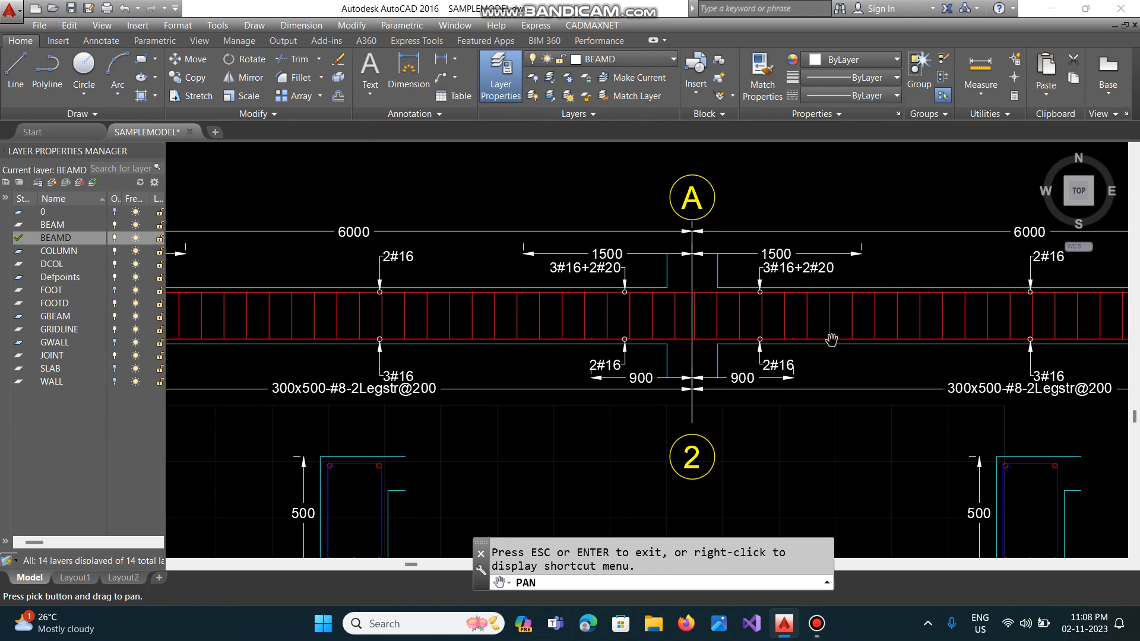
left_click_drag(832, 342, 622, 358)
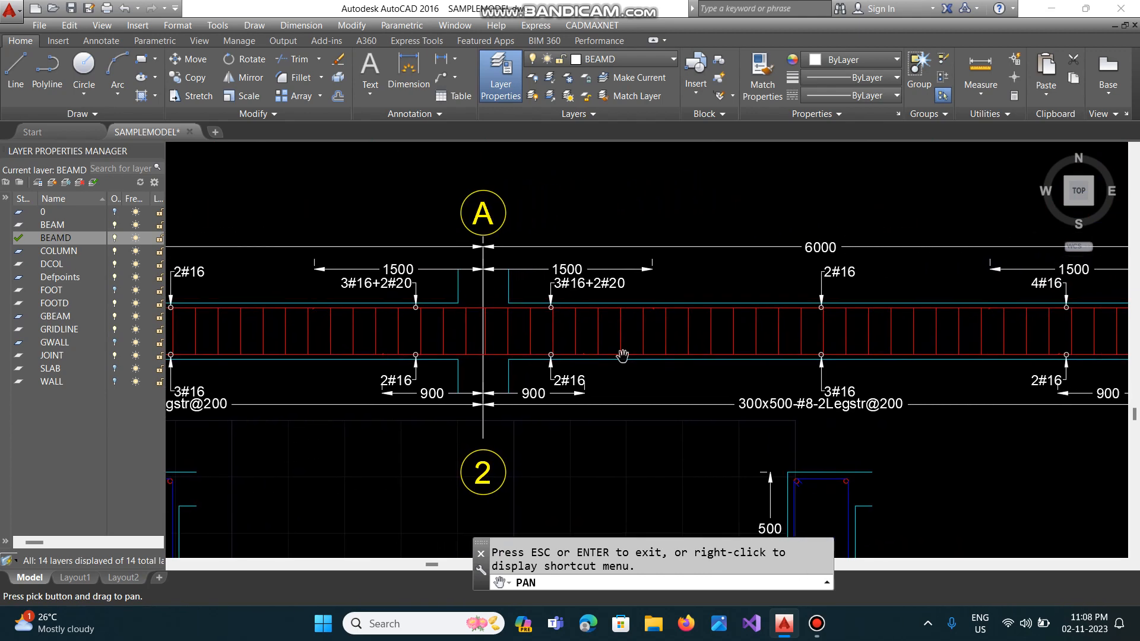
scroll(622, 357, "down", 2)
scroll(622, 356, "down", 4)
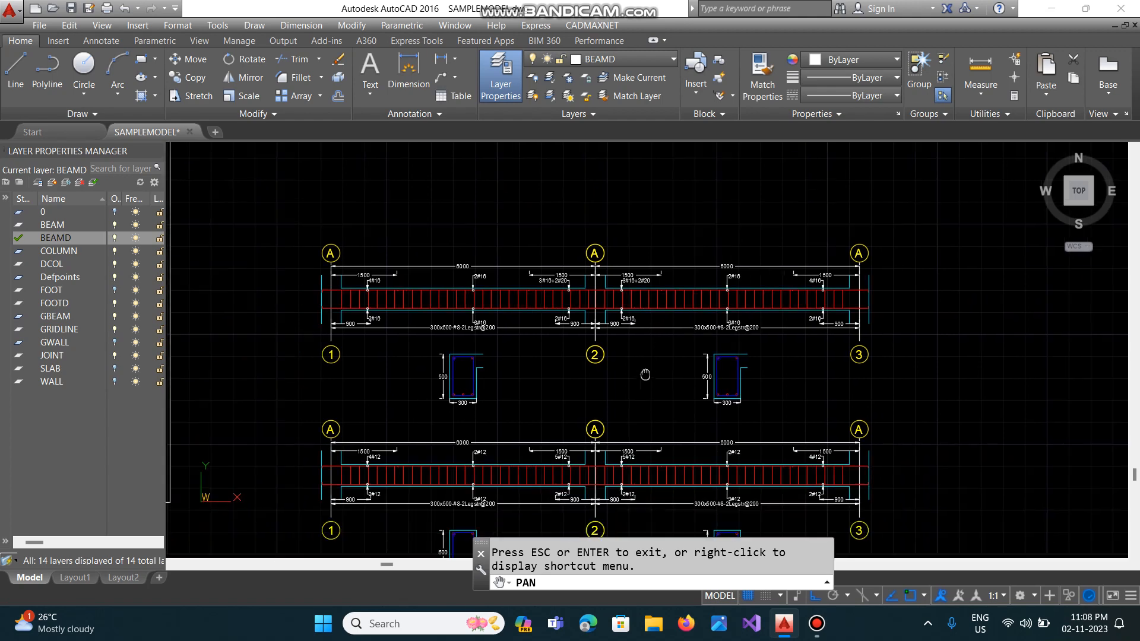
scroll(667, 354, "down", 3)
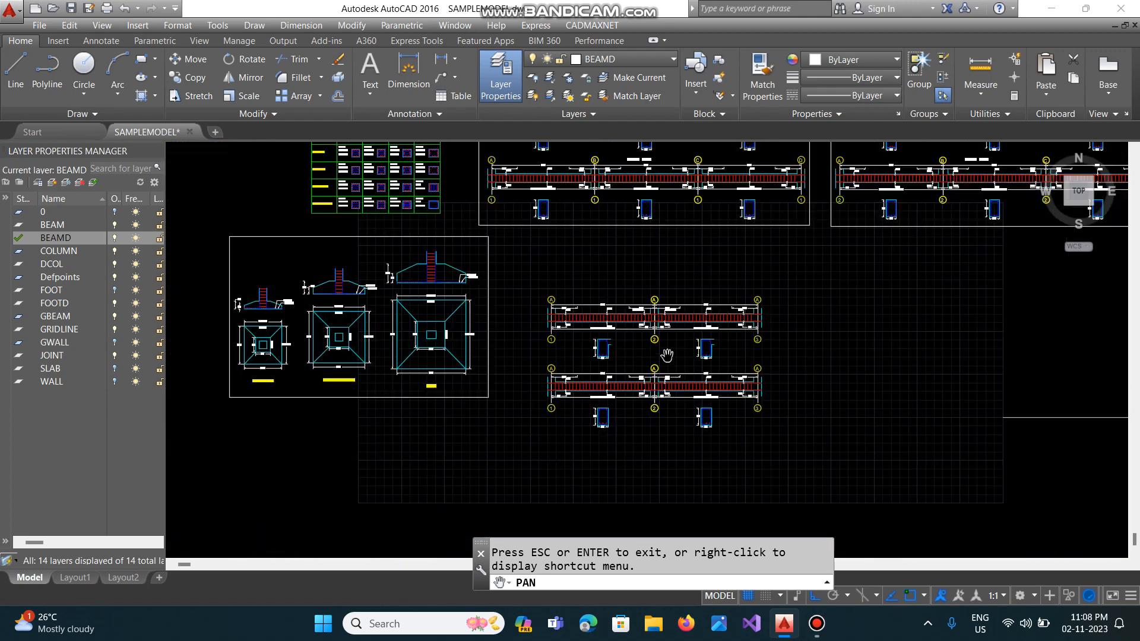
left_click_drag(687, 254, 664, 344)
key("Escape")
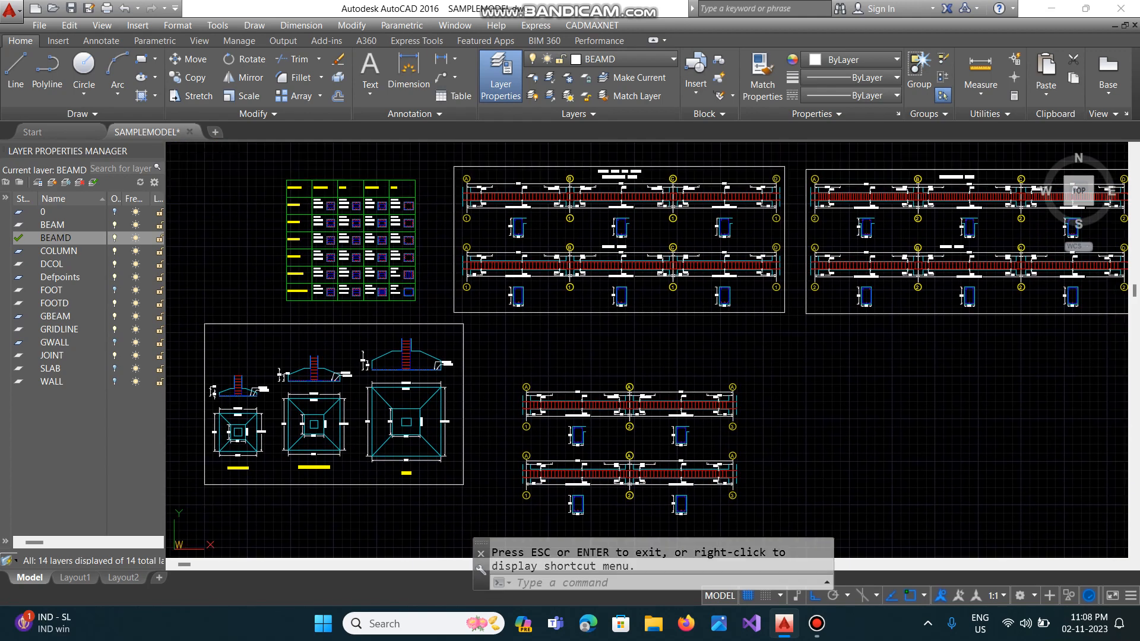
Copy the FLOOR/ROOF BEAM and GRADE BEAM titles from the grid 1 details to above the matching grid A beam details, with Ortho off.
type("co")
key("Return")
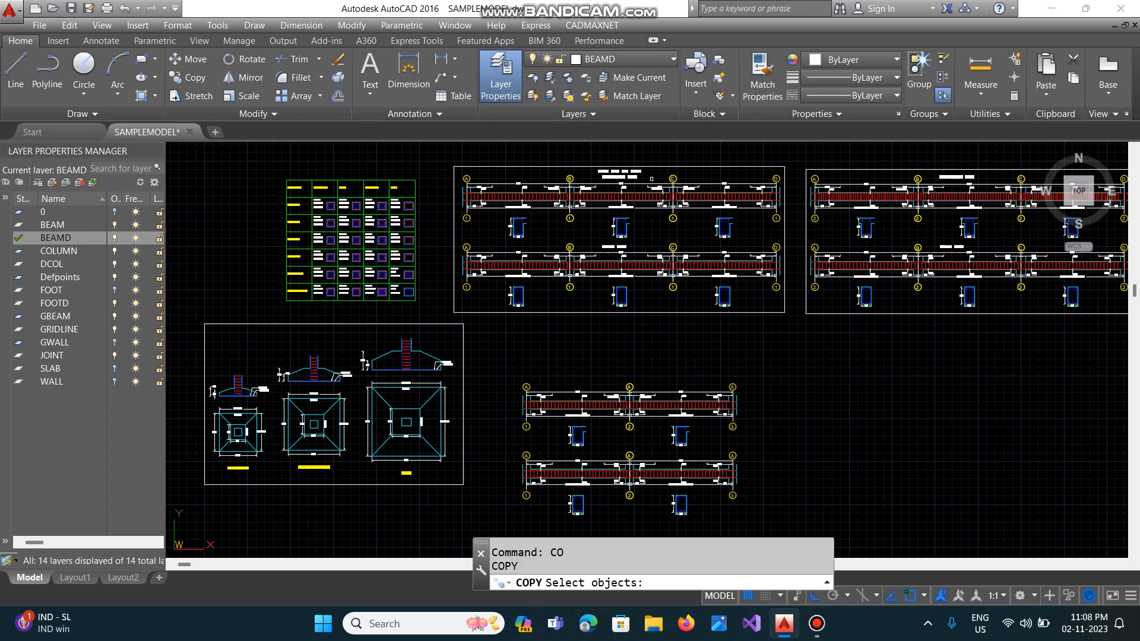
left_click(618, 176)
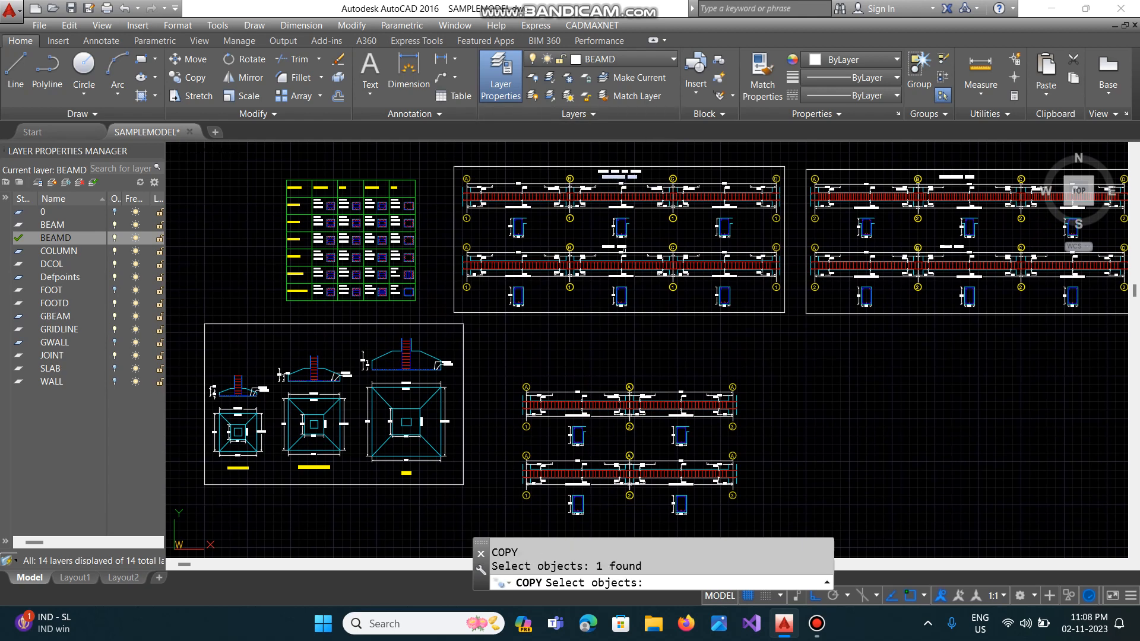
left_click(615, 245)
key("Return")
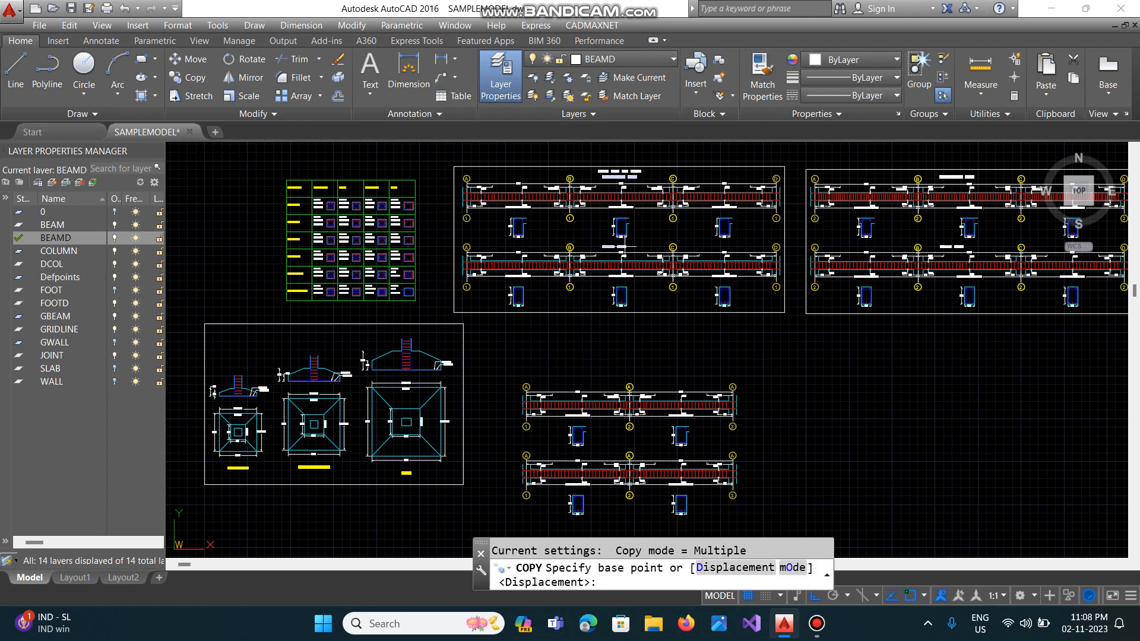
left_click(618, 247)
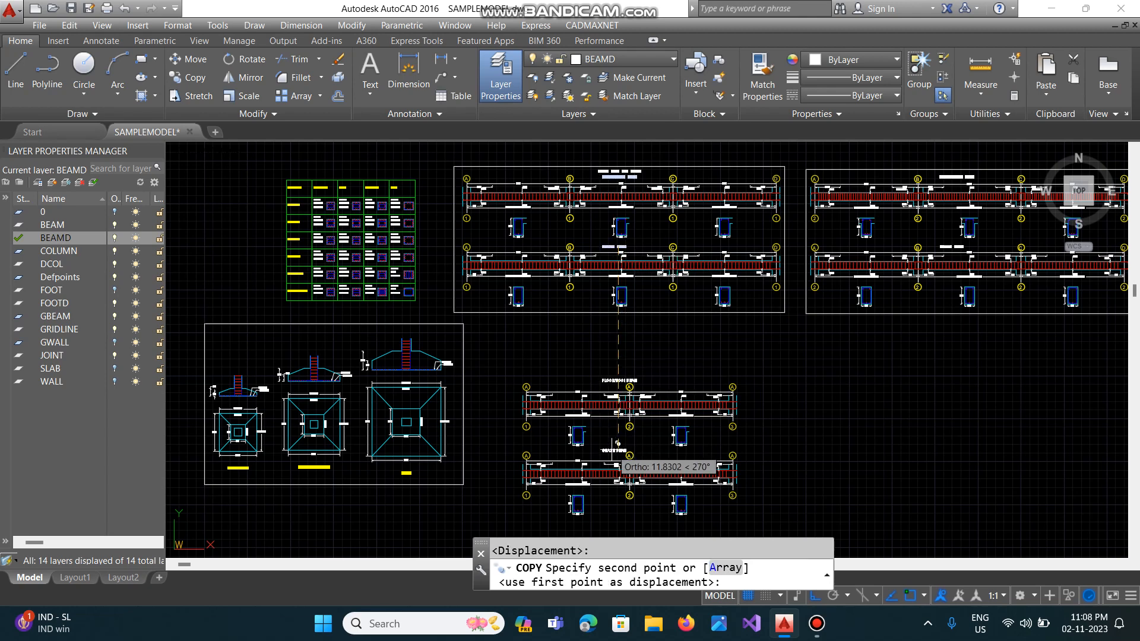
key("F8")
left_click(596, 447)
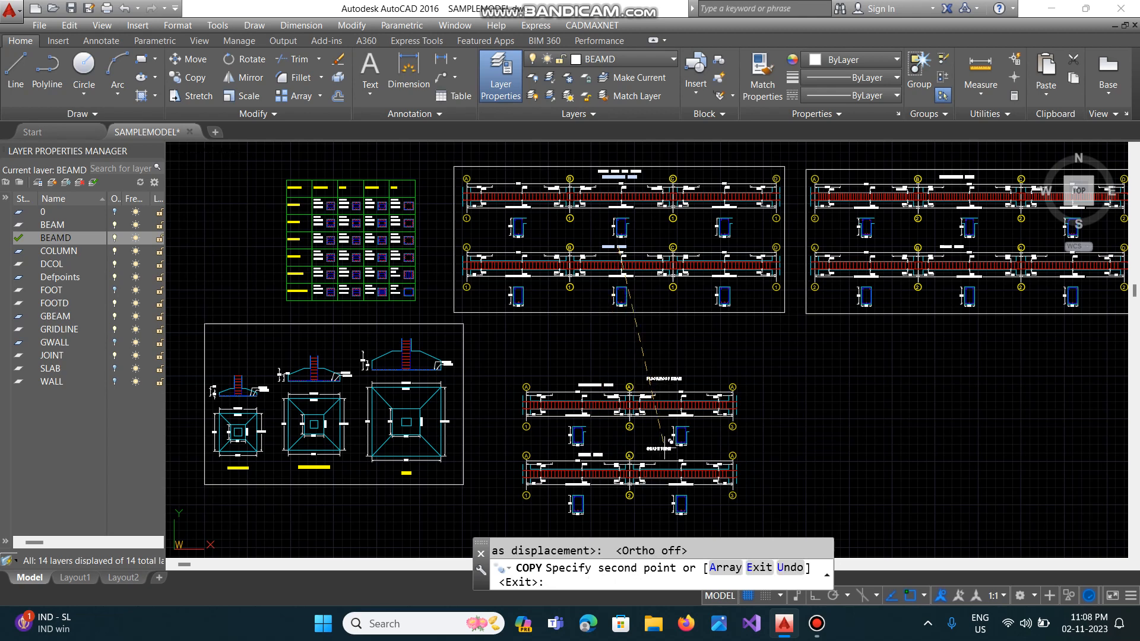
key("Return")
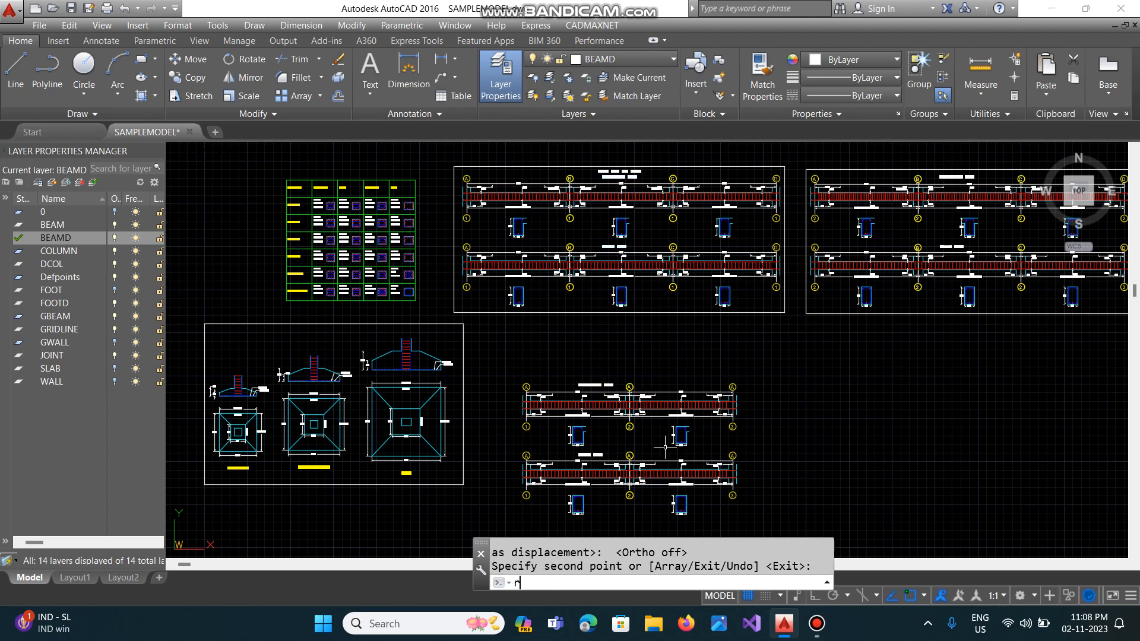
Draw a rectangular border enclosing both grid A beam details, their titles and cross-sections.
type("rec")
key("Return")
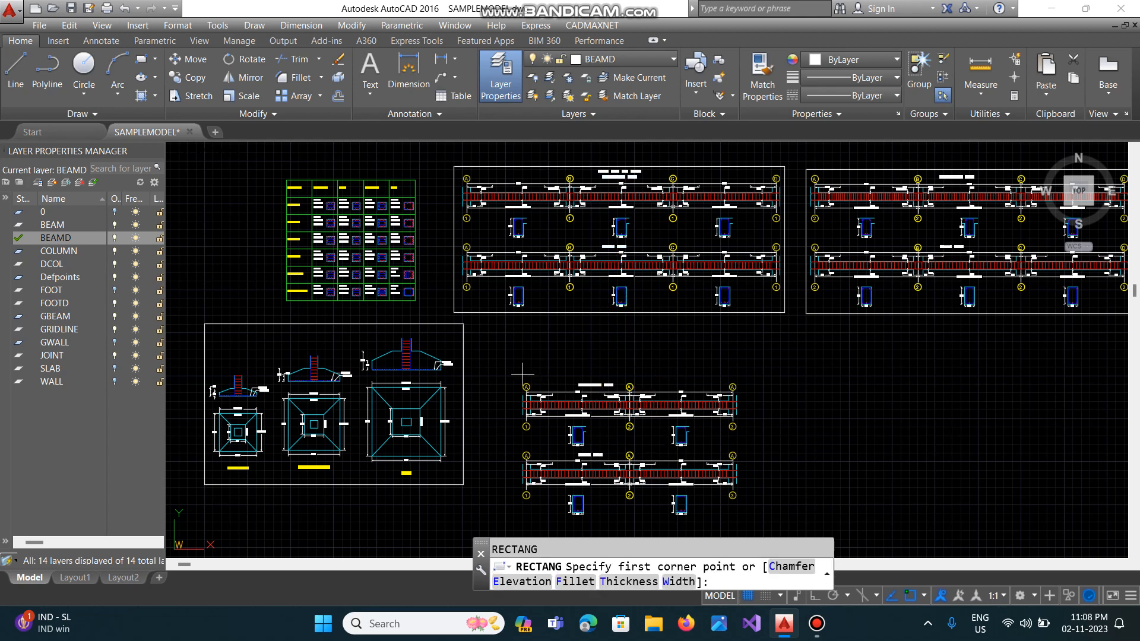
left_click(517, 374)
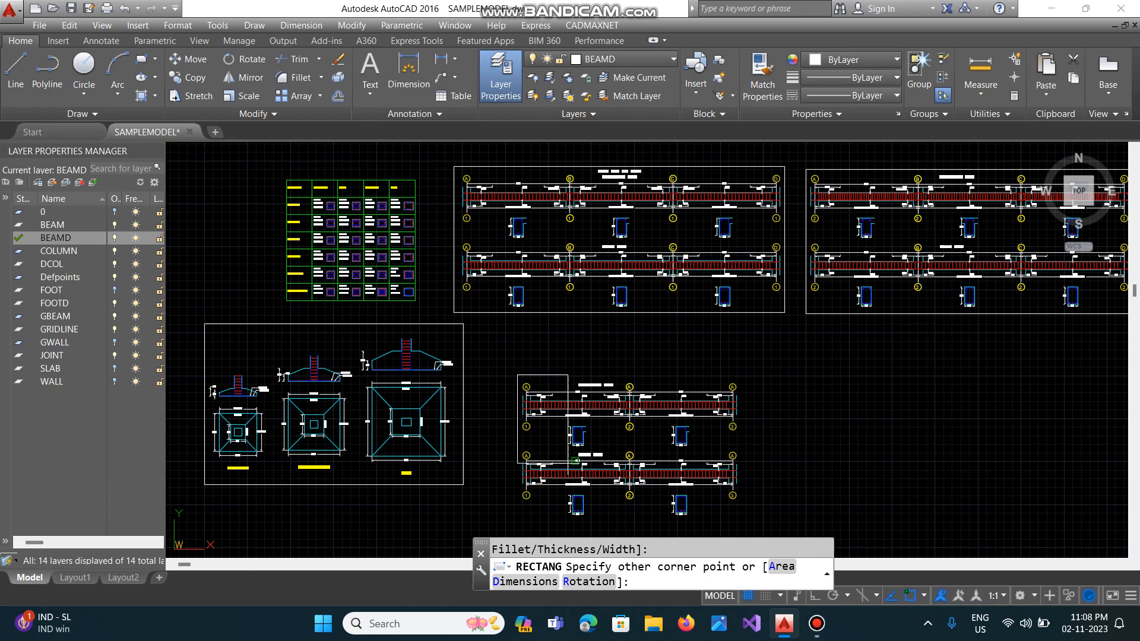
left_click(744, 524)
Generate the beam detailing for the grid B beams on layer BEAMD, elevations 0 to 6 m, placing it just right of the bordered grid A details.
type("z")
key("Return")
type("a")
key("Return")
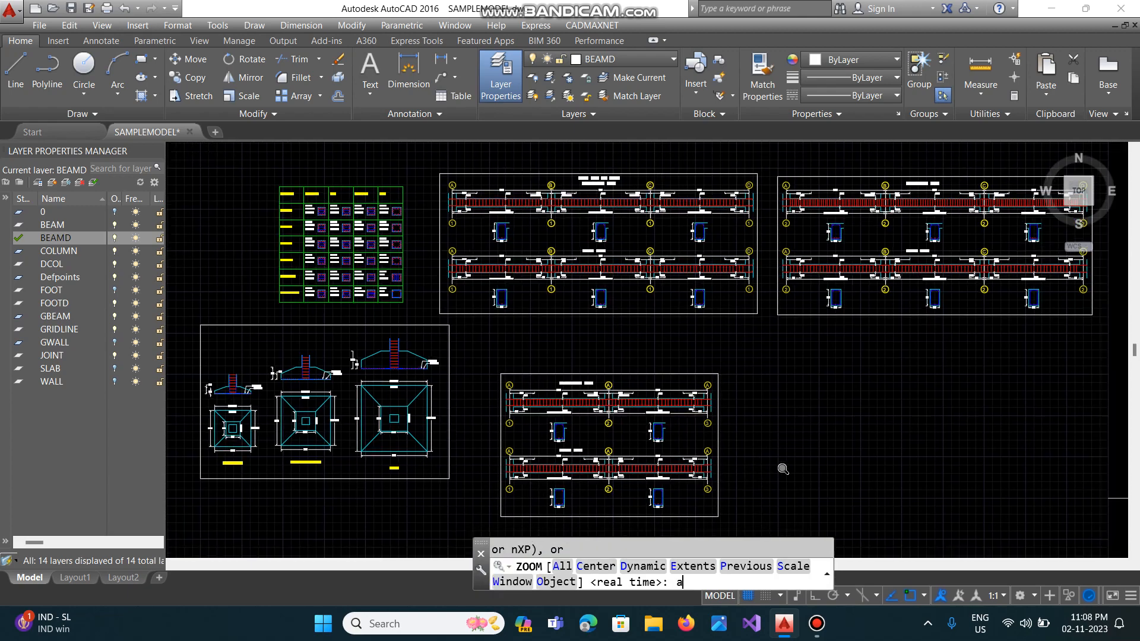
left_click(592, 25)
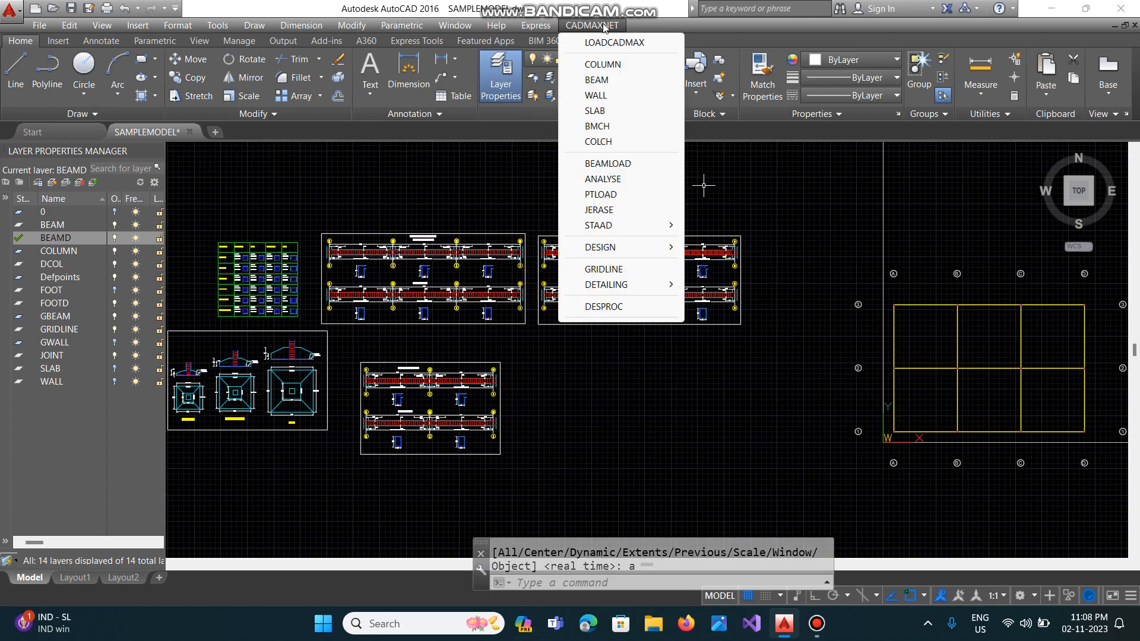
mouse_move(624, 286)
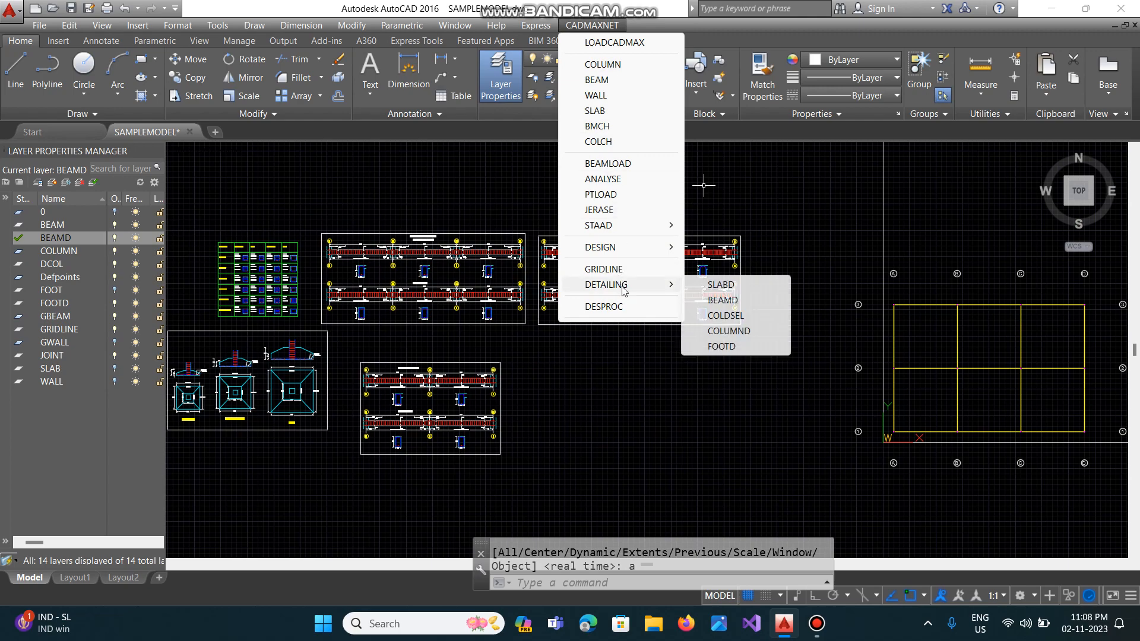
left_click(723, 300)
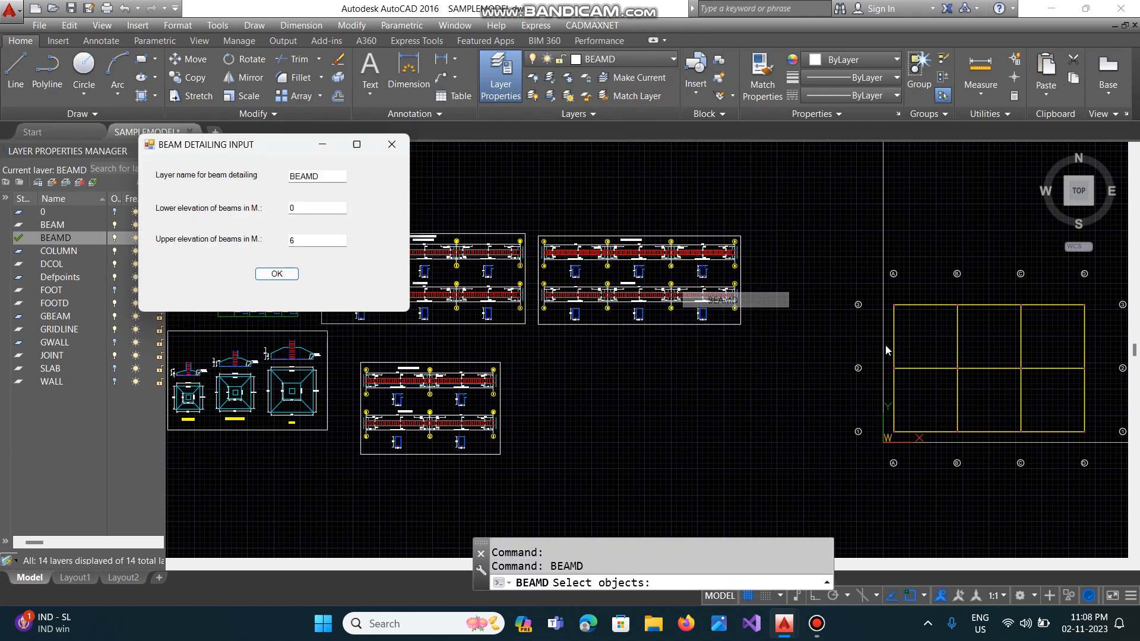
left_click(296, 272)
left_click(942, 299)
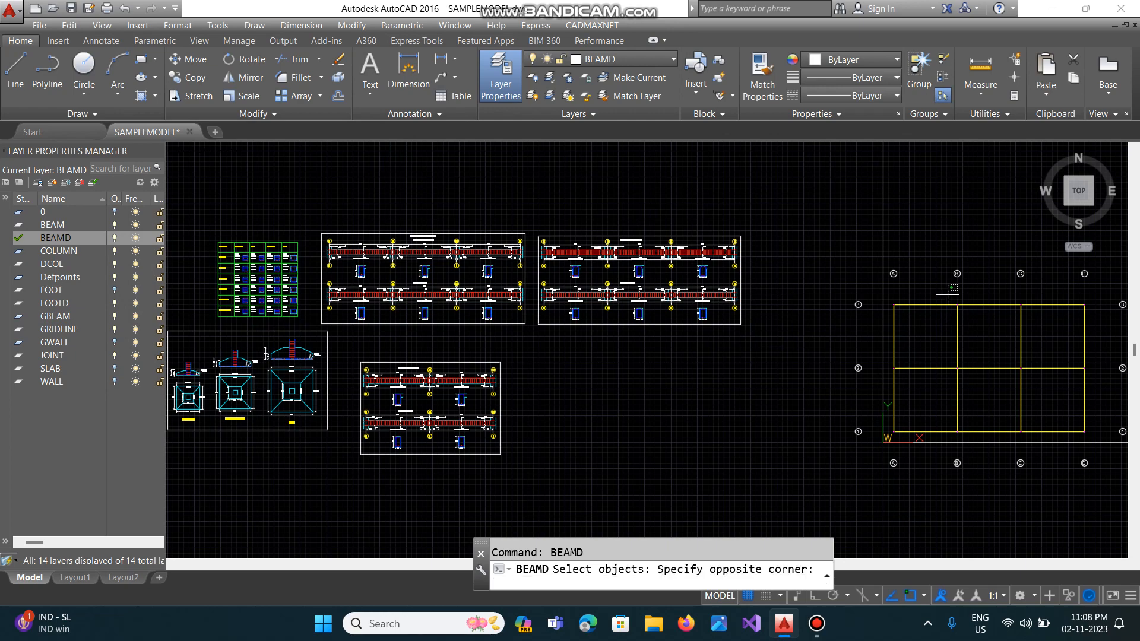
left_click(948, 432)
key("Return")
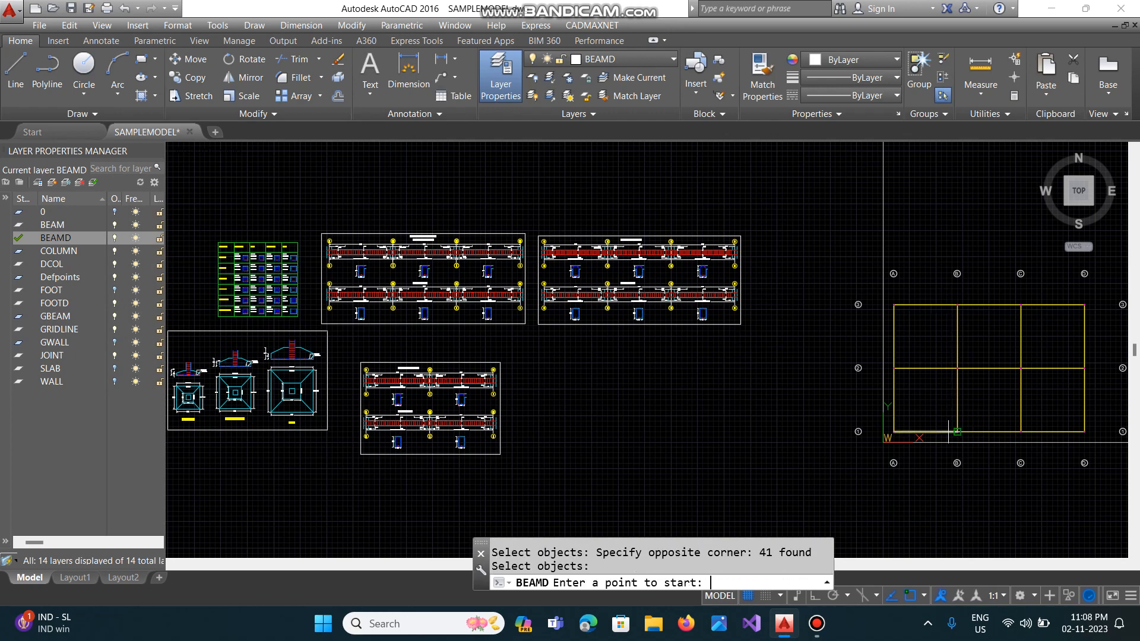
left_click(527, 443)
Examine the reinforcement, stirrup spacing and cross-sections of the new grid B beam details from grid 1 to 3.
type("z")
key("Return")
type("w")
key("Return")
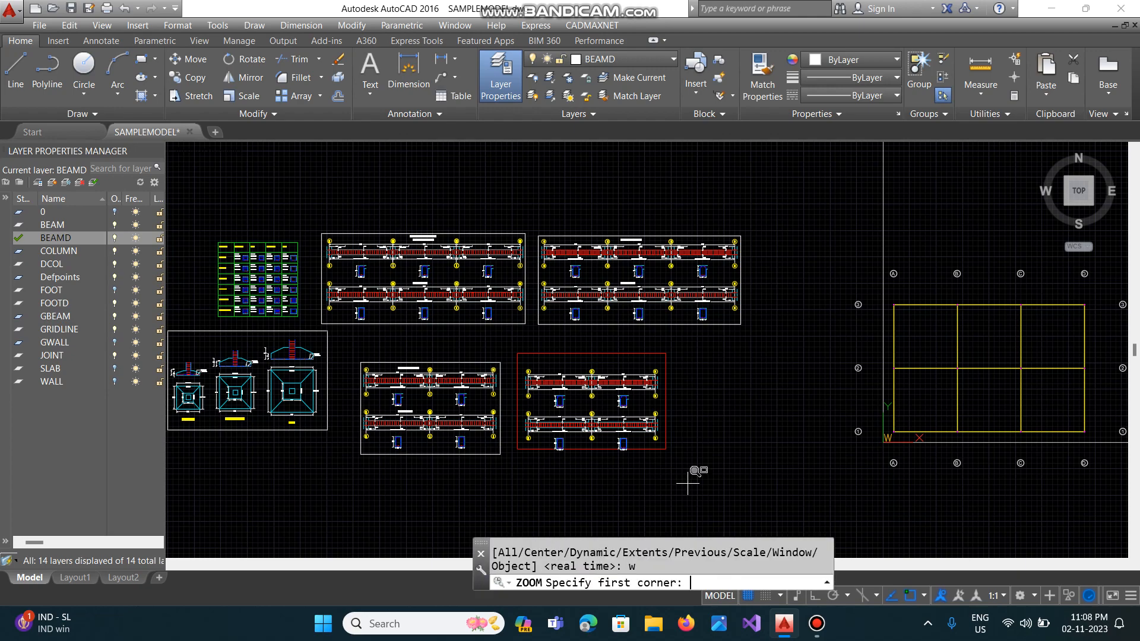
left_click(521, 409)
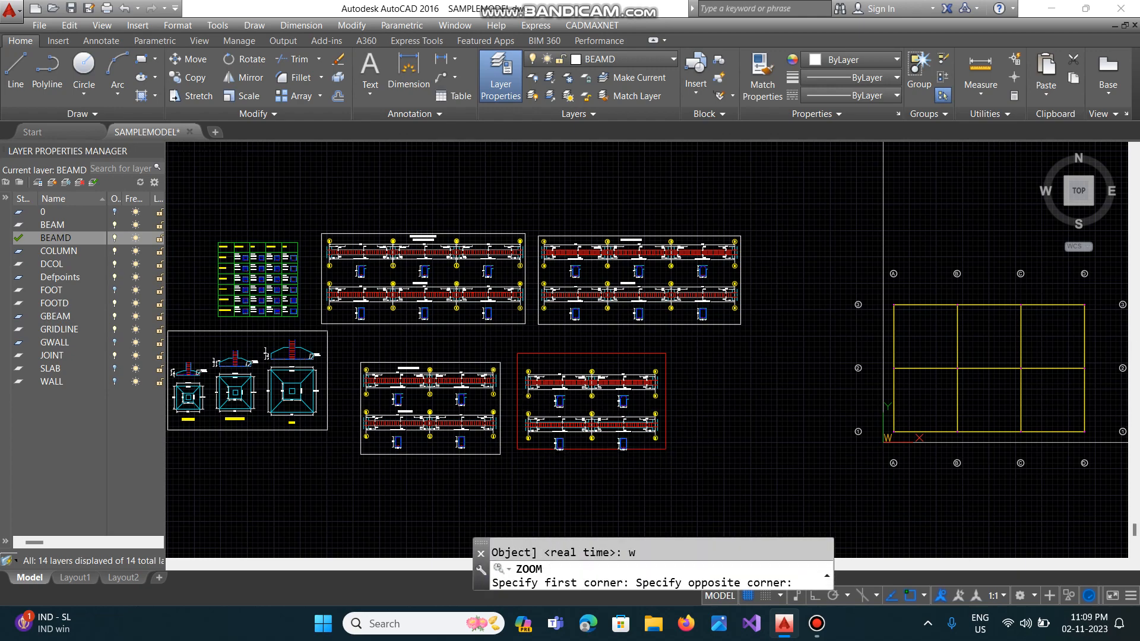
left_click(682, 451)
type("p")
key("Return")
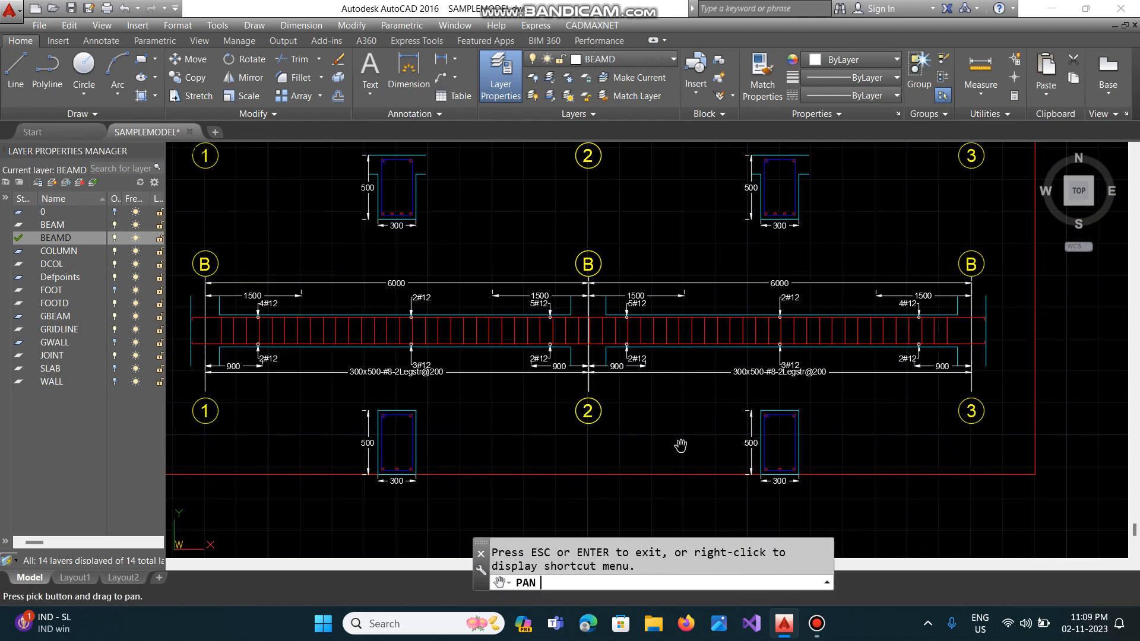
left_click_drag(655, 482, 629, 385)
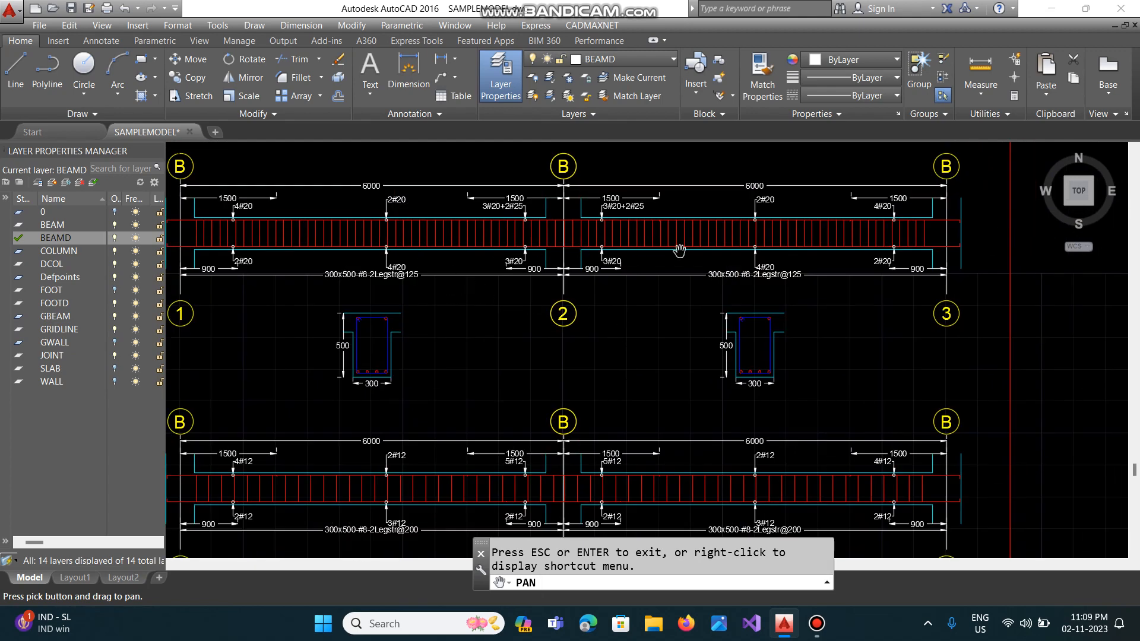
scroll(679, 252, "down", 2)
scroll(665, 333, "down", 3)
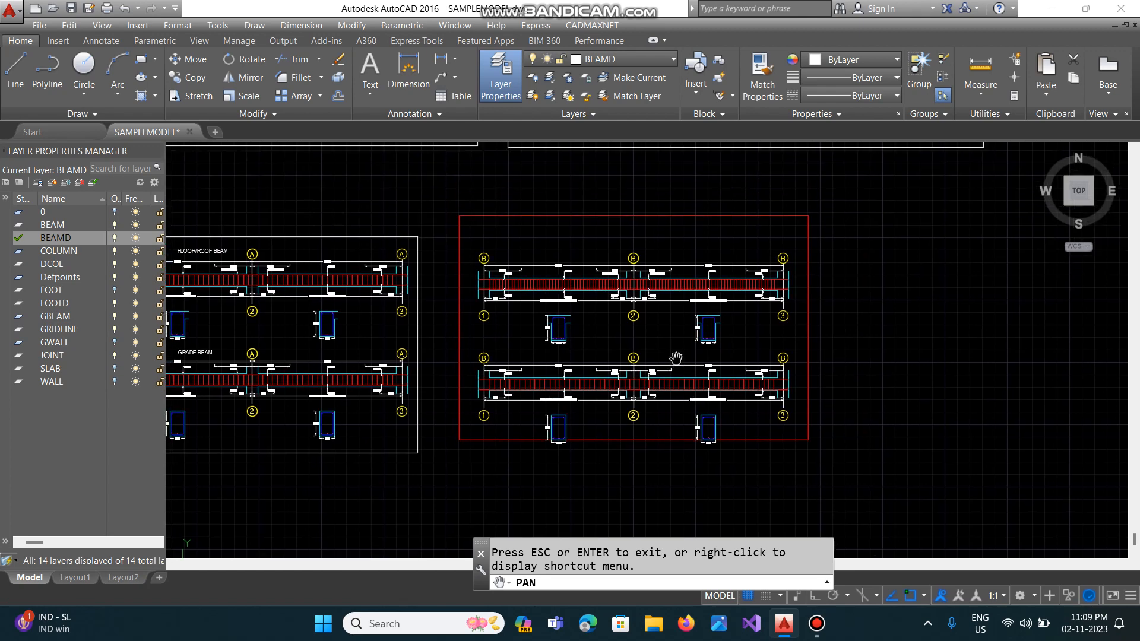
Erase the red border around the grid B beam details and draw a new rectangular border enclosing both beams and their cross-sections.
key("Escape")
type("E")
key("Return")
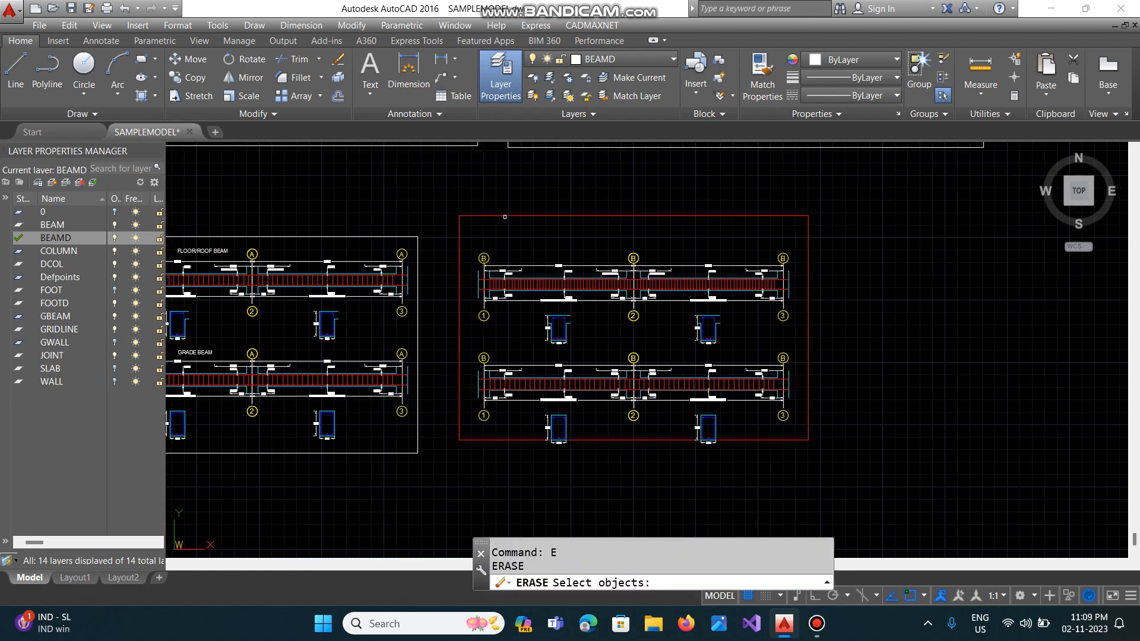
left_click(540, 216)
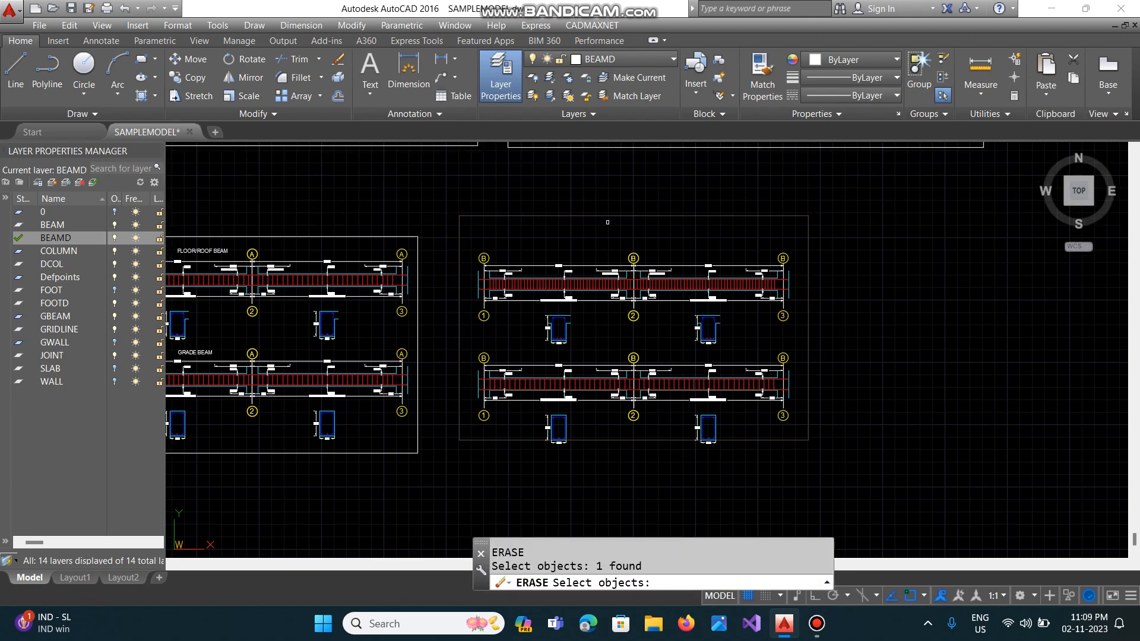
type("re")
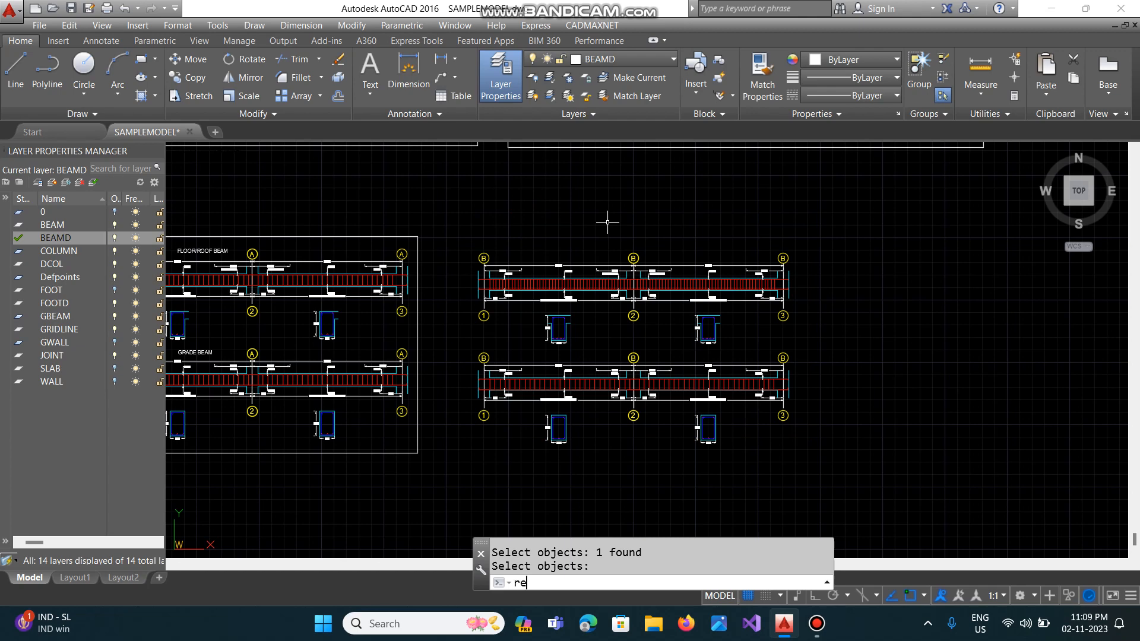
type("c")
key("Return")
left_click(470, 241)
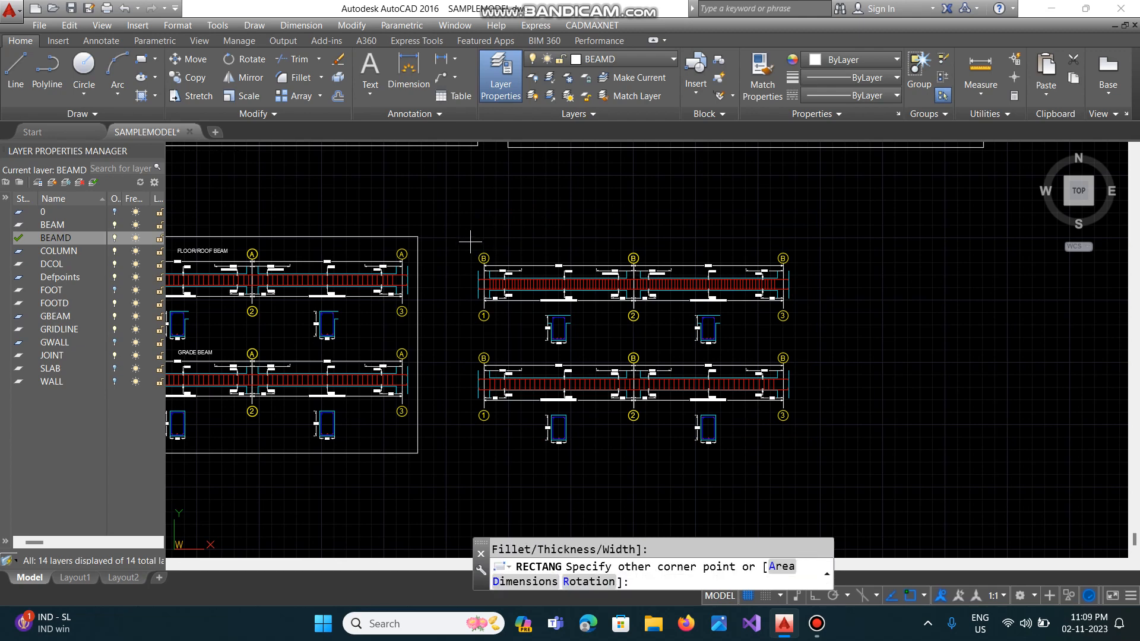
left_click(805, 456)
Copy the FLOOR/ROOF BEAM and GRADE BEAM titles from the grid A details to above the matching grid B beam details.
type("c")
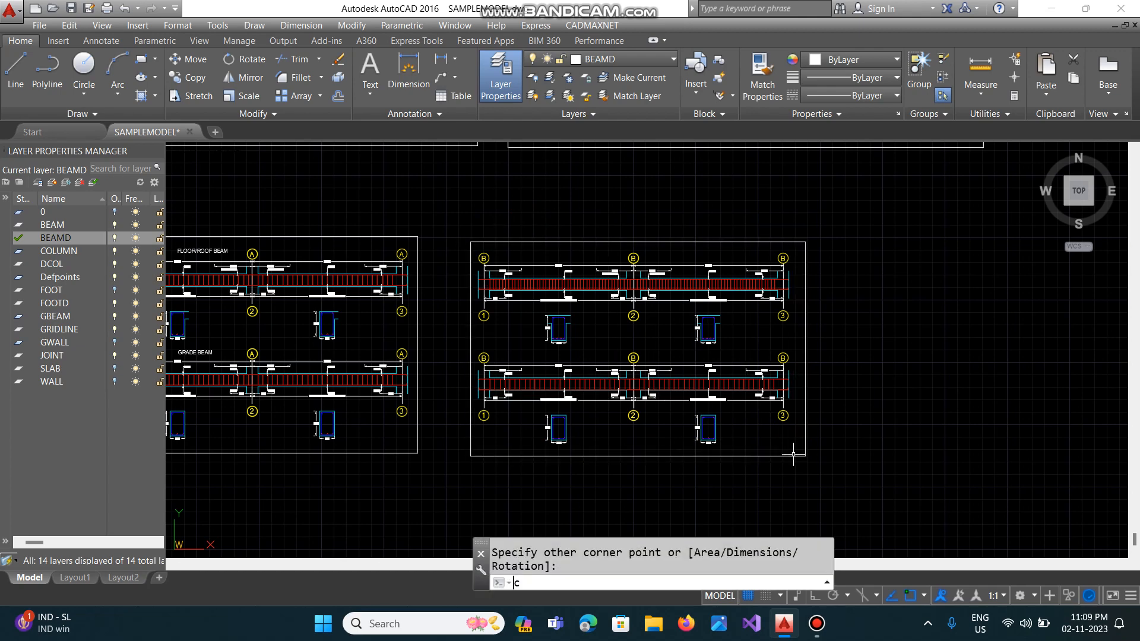
type("o")
key("Return")
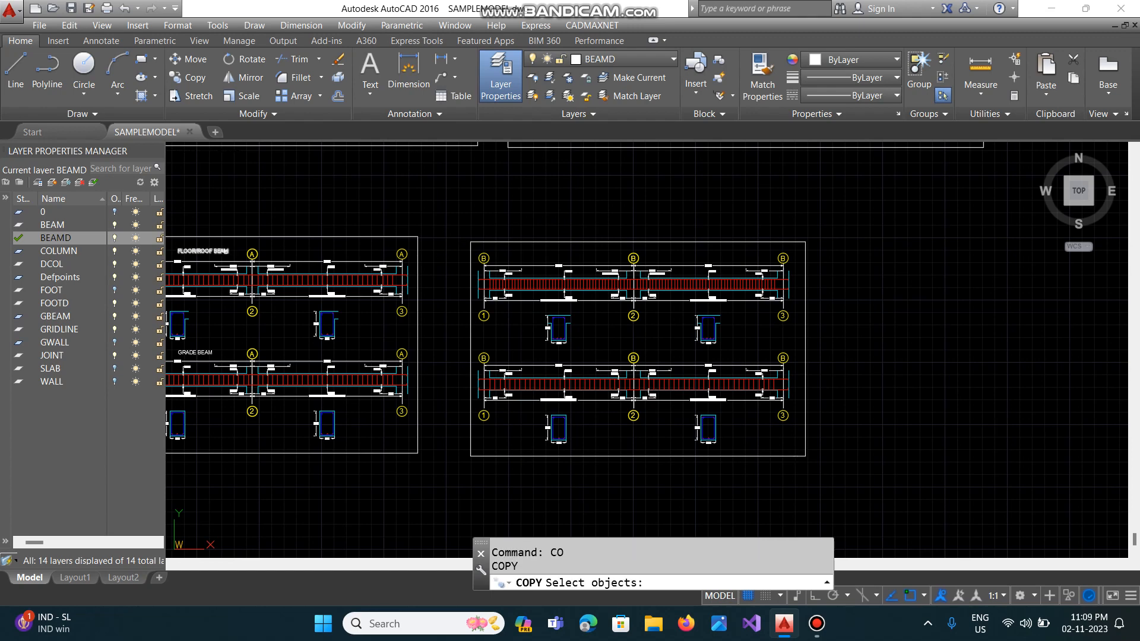
left_click(202, 250)
left_click(195, 352)
key("Return")
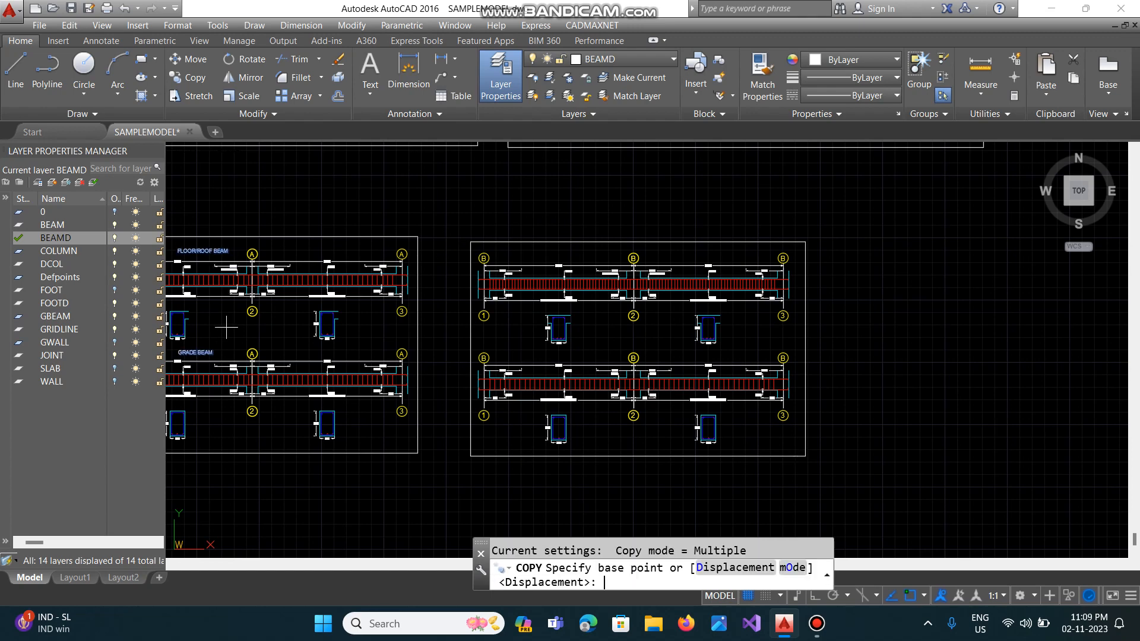
left_click(213, 243)
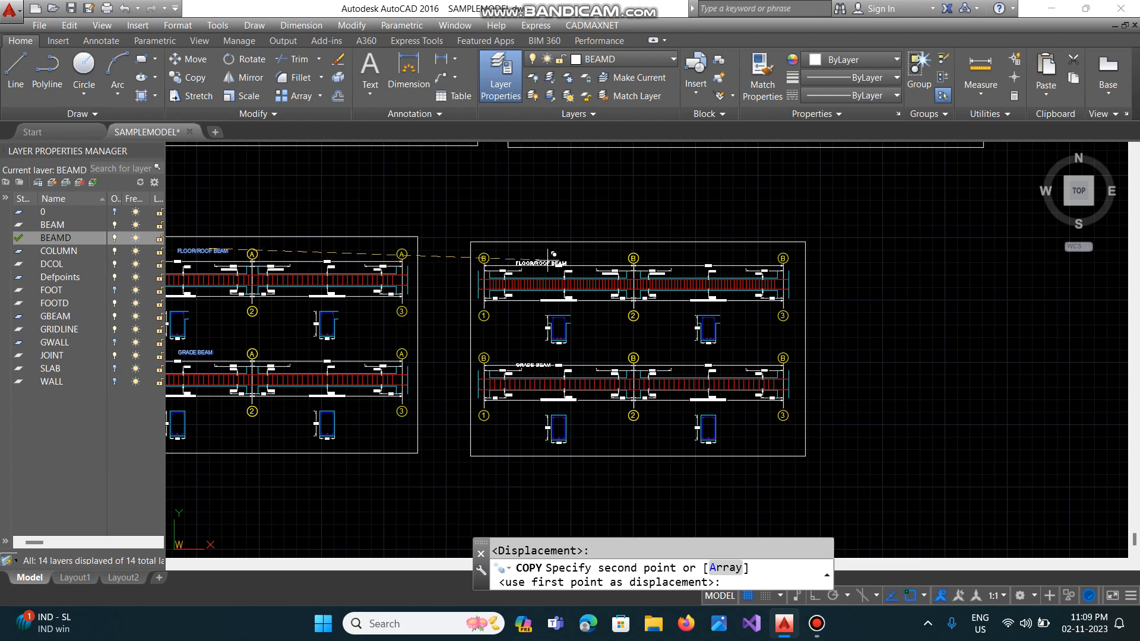
left_click(562, 248)
key("Return")
Turn on the SLAB layer so the slabs show on the framing plan.
type("z")
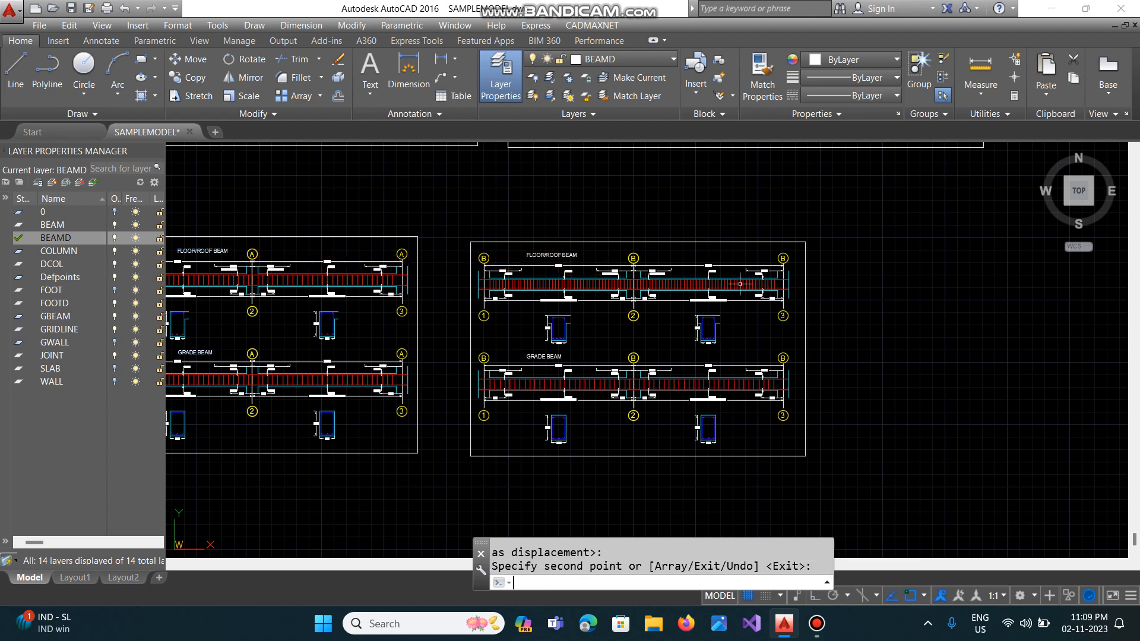
key("Return")
type("a")
key("Return")
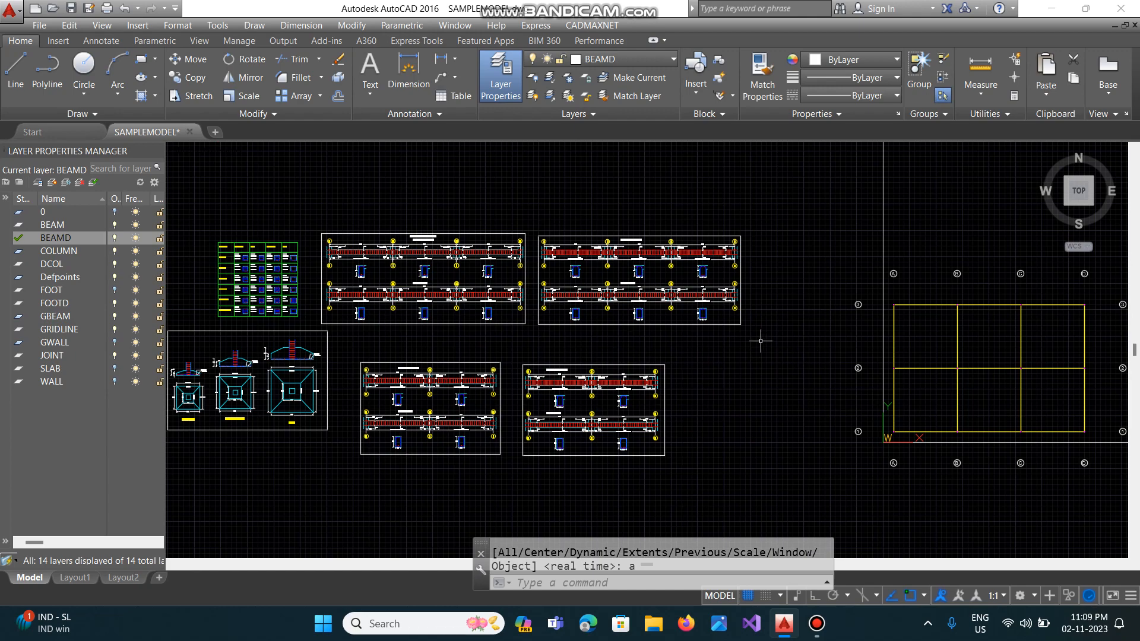
left_click(114, 369)
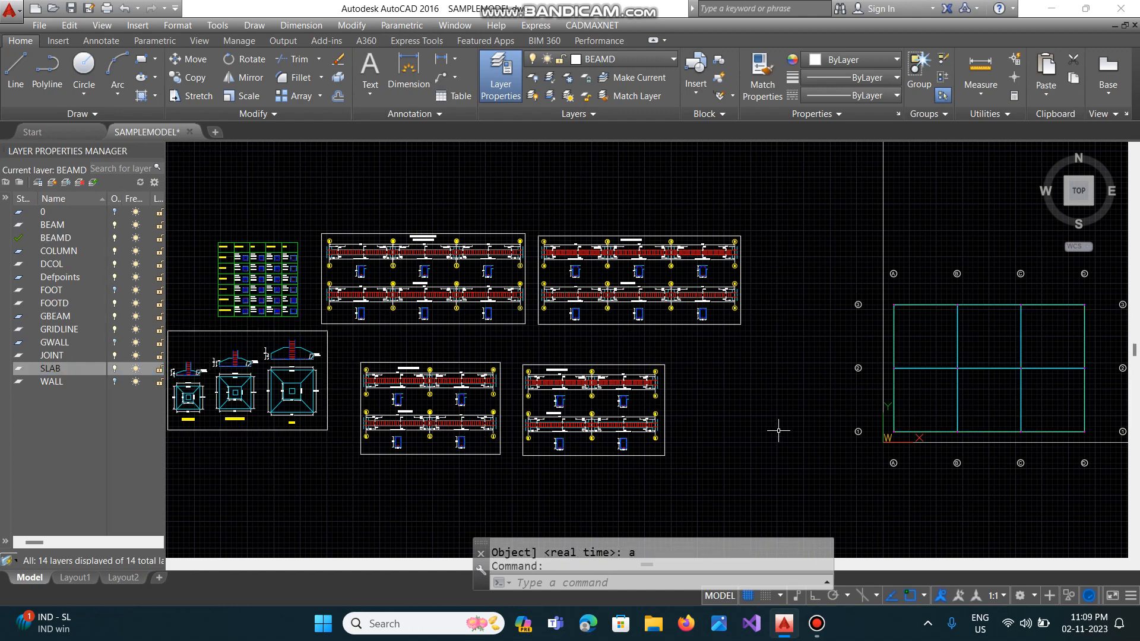
type("s")
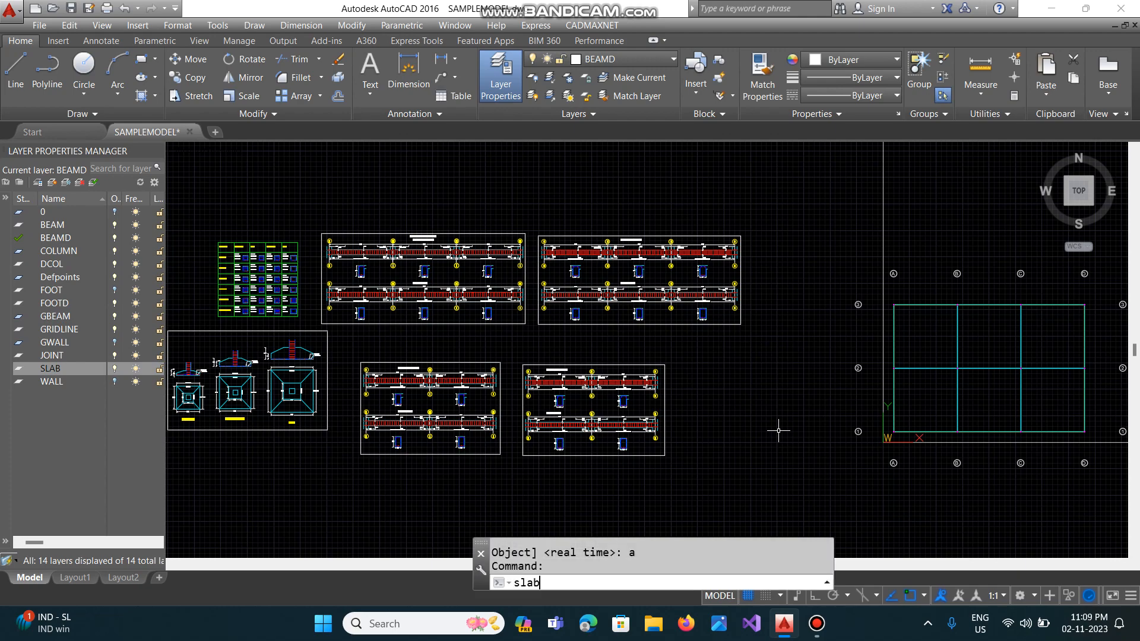
type("lab")
key("BackSpace")
key("BackSpace")
key("Escape")
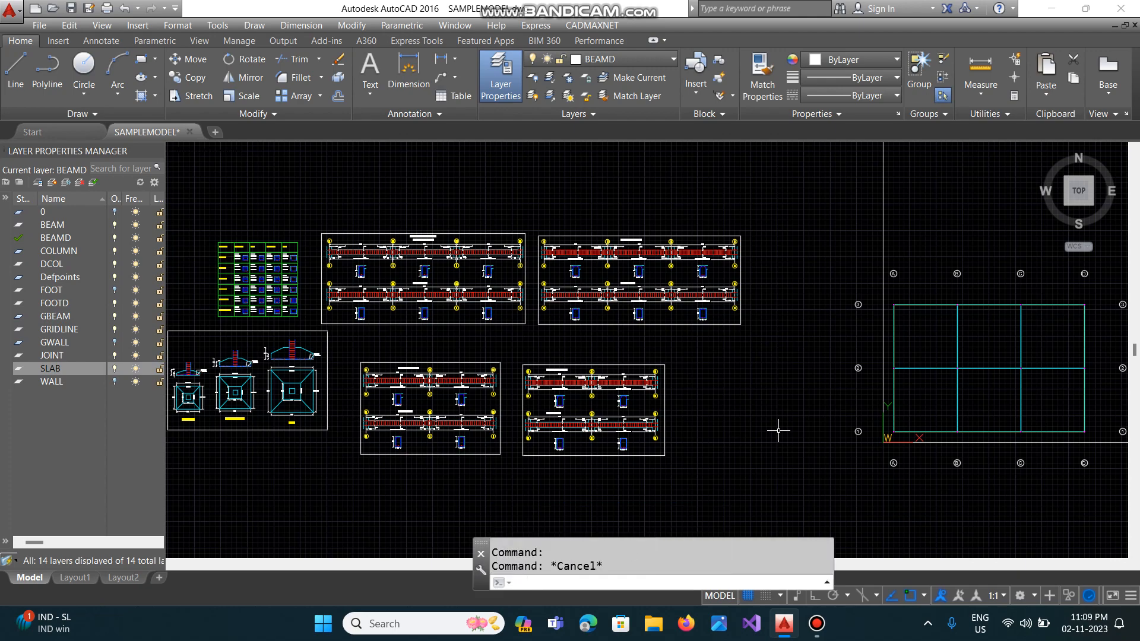
Generate the CADMAXNET slab detailing on layer SLABD from lower elevation 0 m for all slabs in the framing plan.
left_click(593, 25)
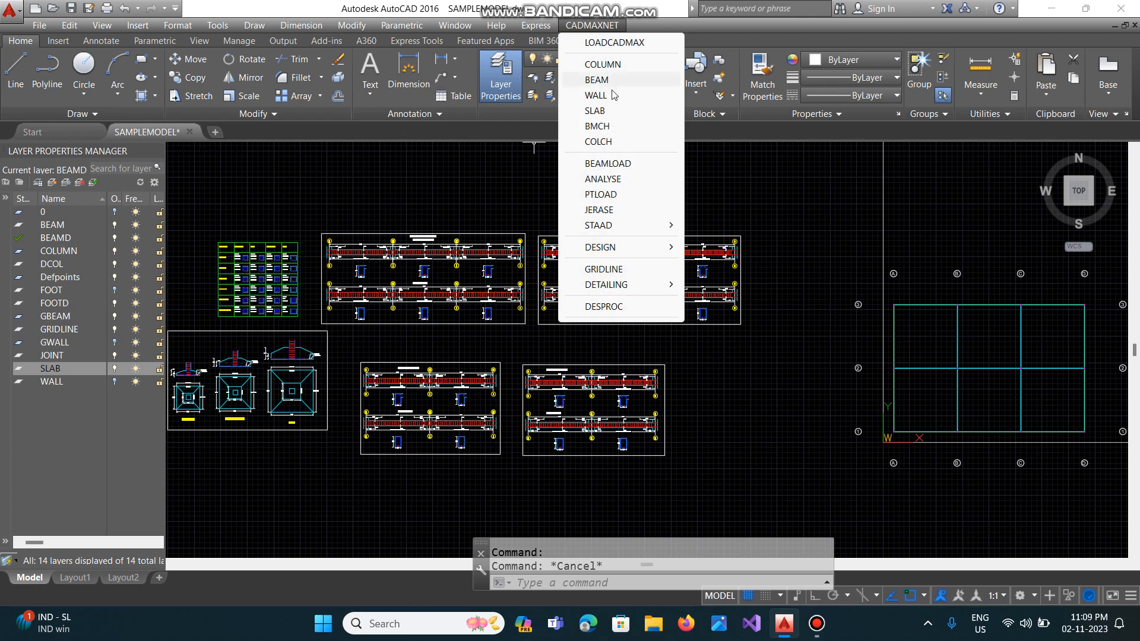
mouse_move(609, 288)
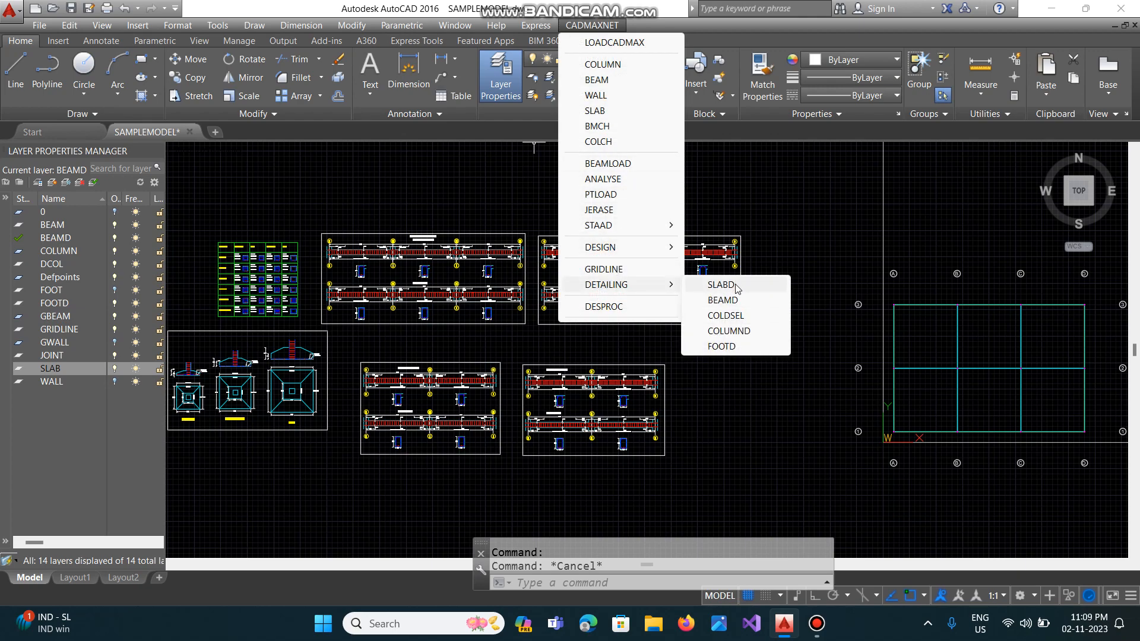
left_click(721, 285)
left_click(285, 164)
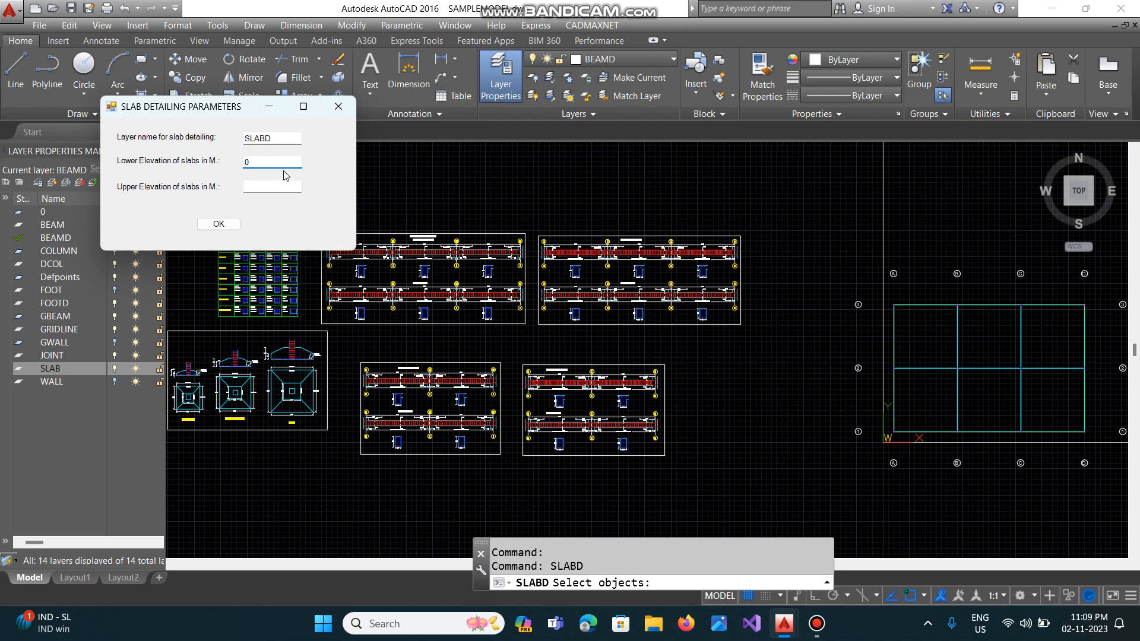
left_click(274, 186)
left_click(231, 225)
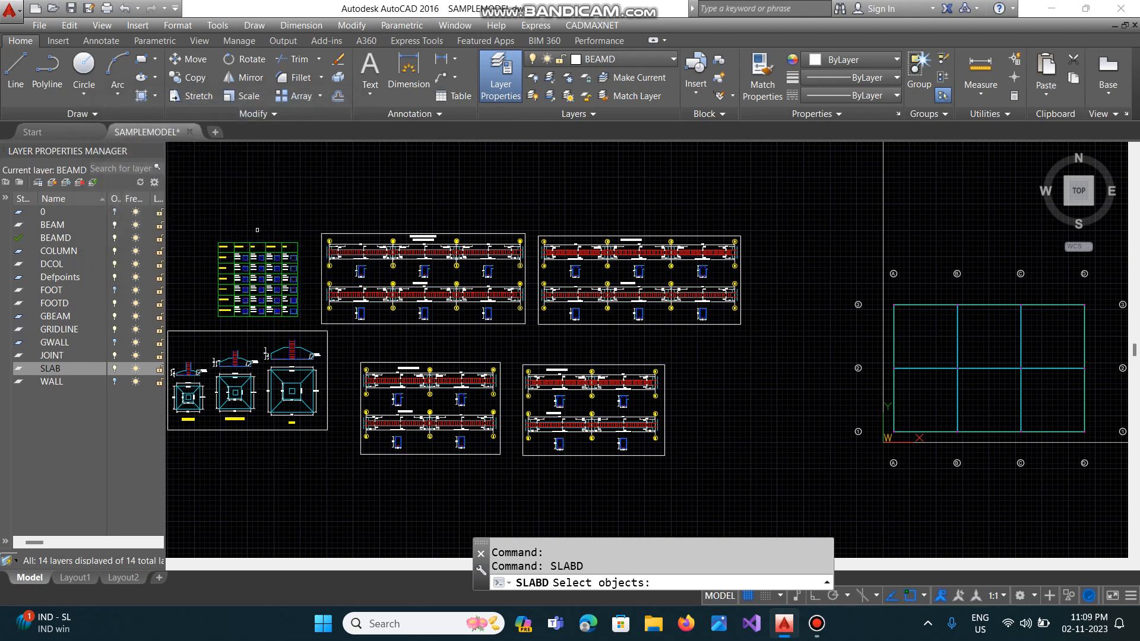
left_click(883, 294)
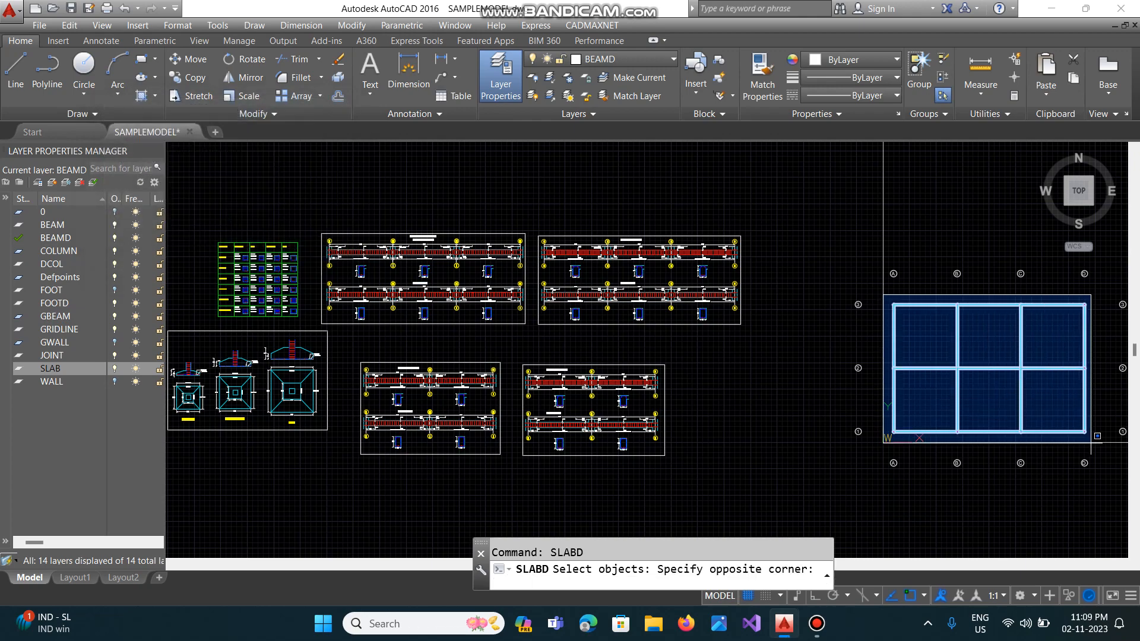
left_click(1061, 437)
key("Return")
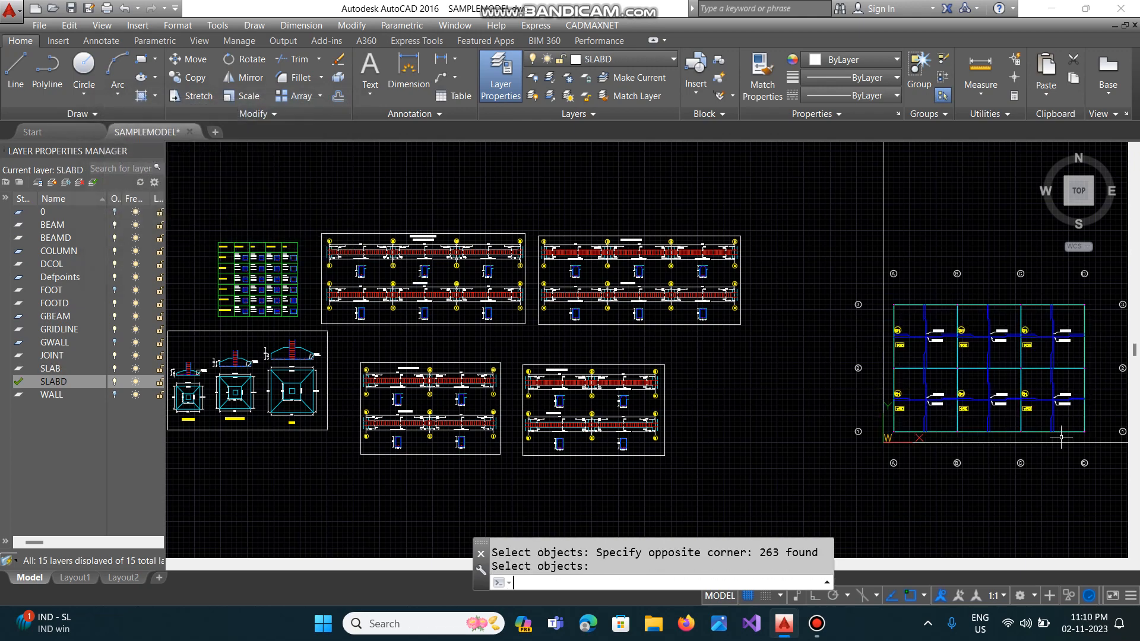
Examine the slab marks, thickness labels and reinforcement call-outs in the new slab details across grids A to D and 1 to 3.
type("z")
key("Return")
type("w")
key("Return")
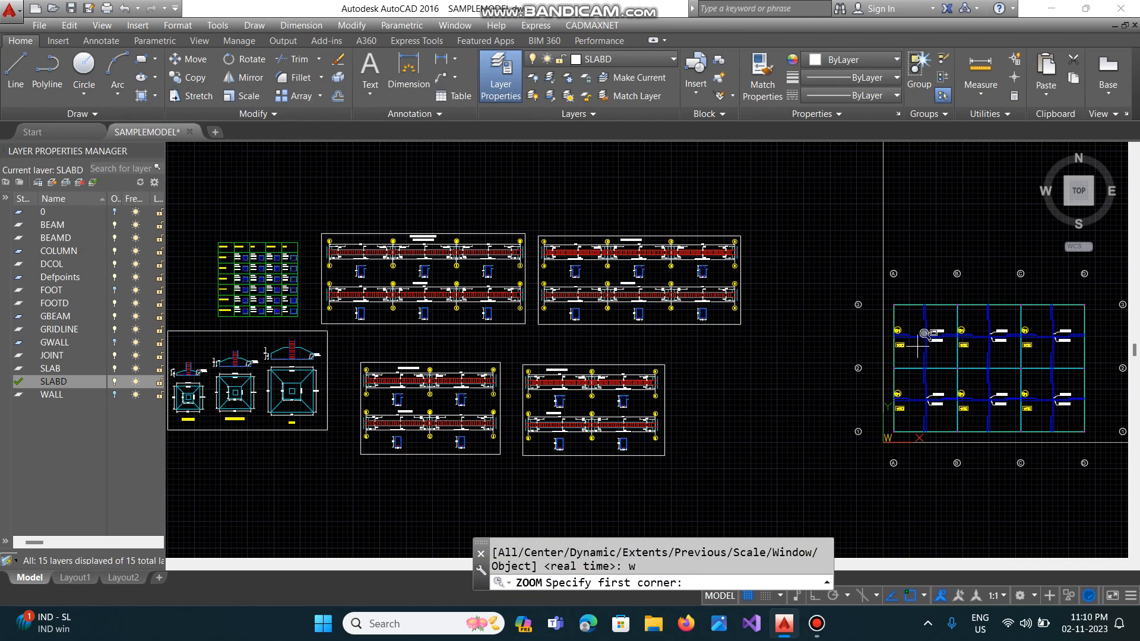
left_click(883, 355)
left_click(1001, 446)
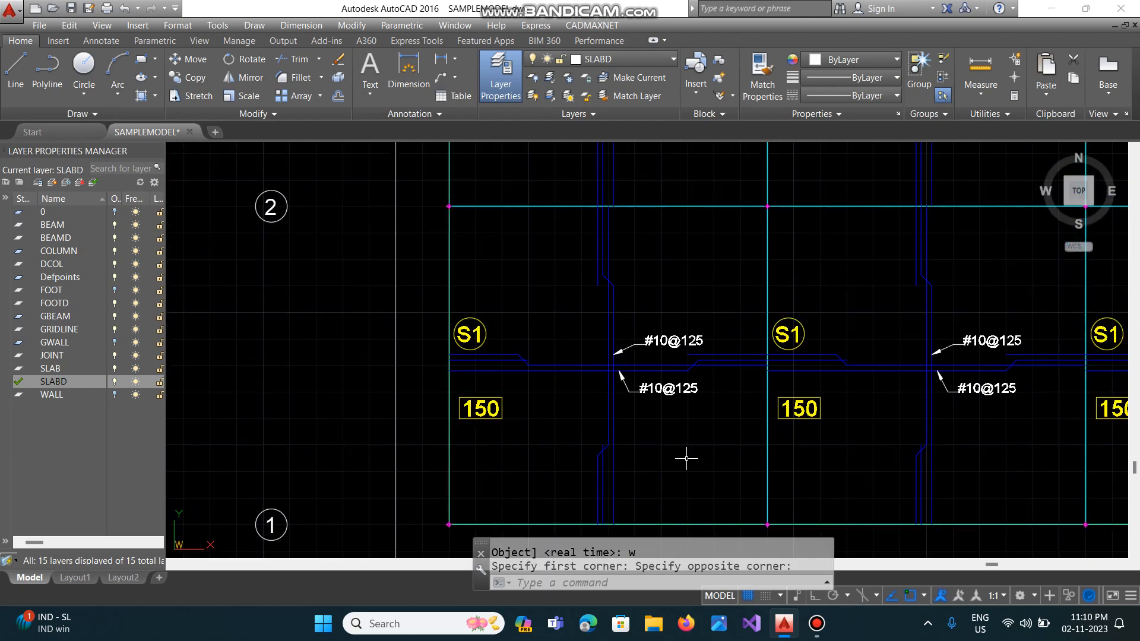
type("p")
key("Return")
left_click_drag(487, 318, 518, 356)
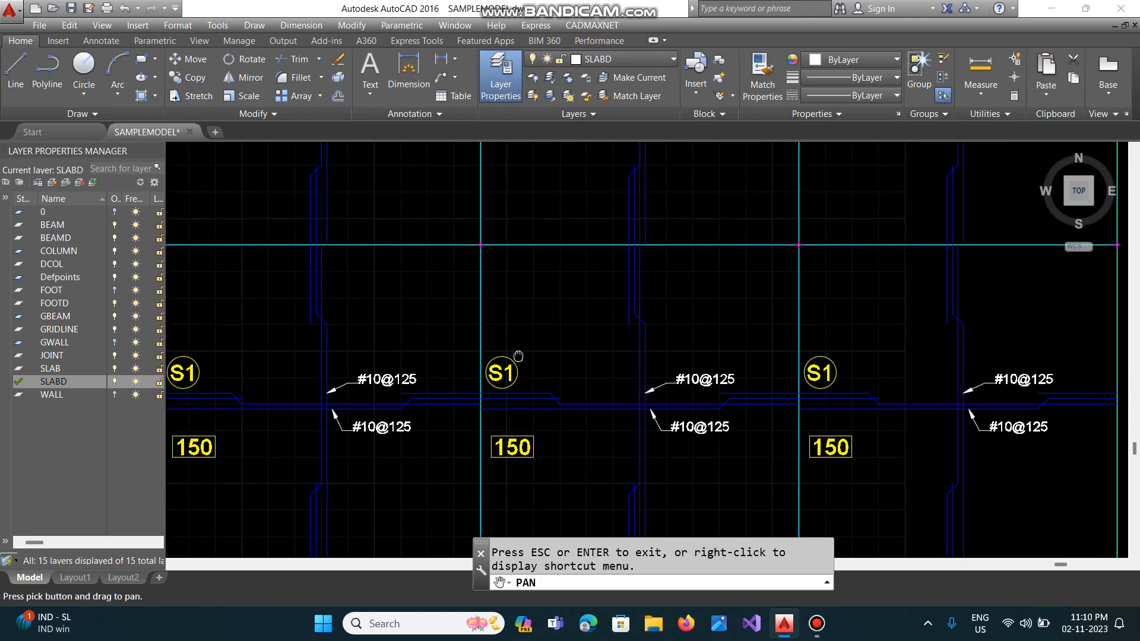
left_click_drag(639, 305, 590, 368)
scroll(593, 293, "down", 5)
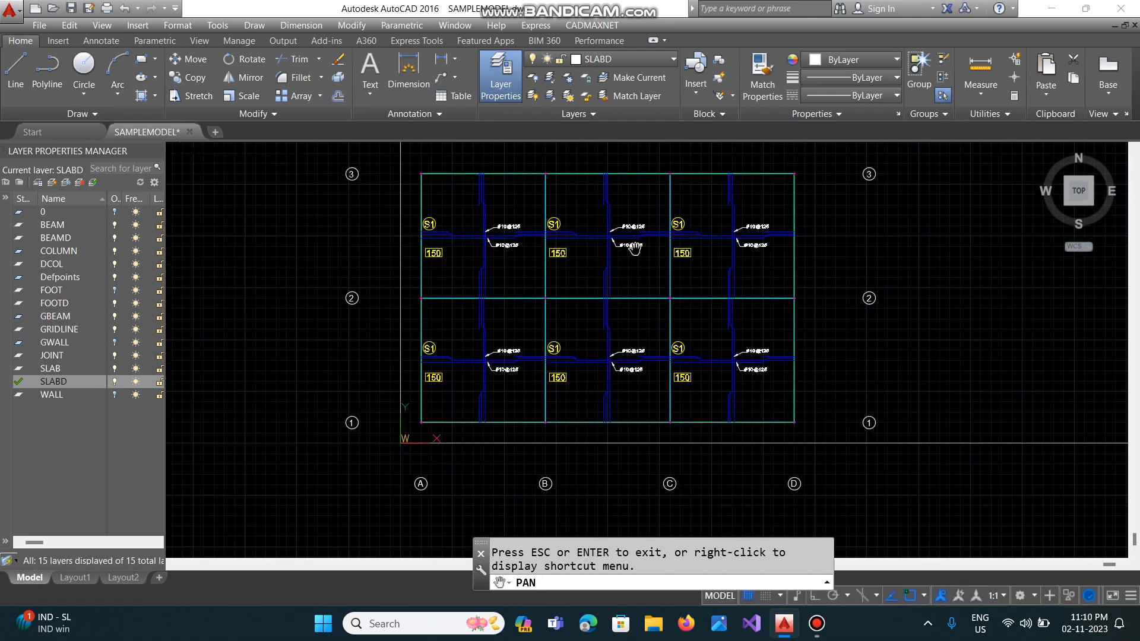
left_click_drag(607, 287, 645, 295)
key("Escape")
type("z")
key("Return")
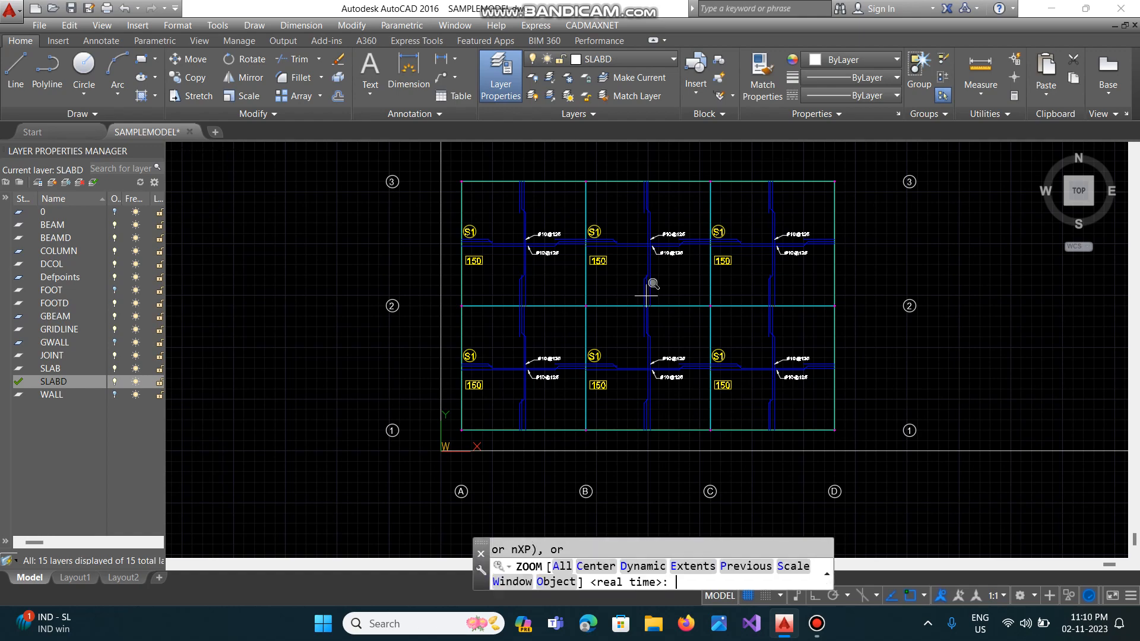
type("a")
key("Return")
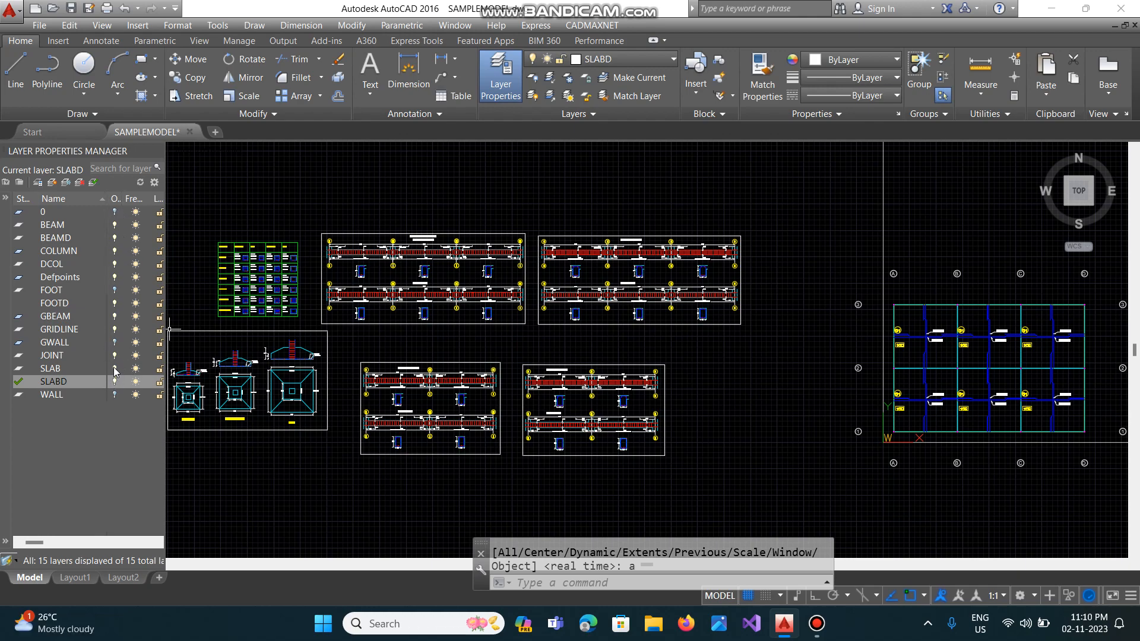
Turn off the SLAB layer and the current SLABD layer.
left_click(115, 369)
left_click(115, 382)
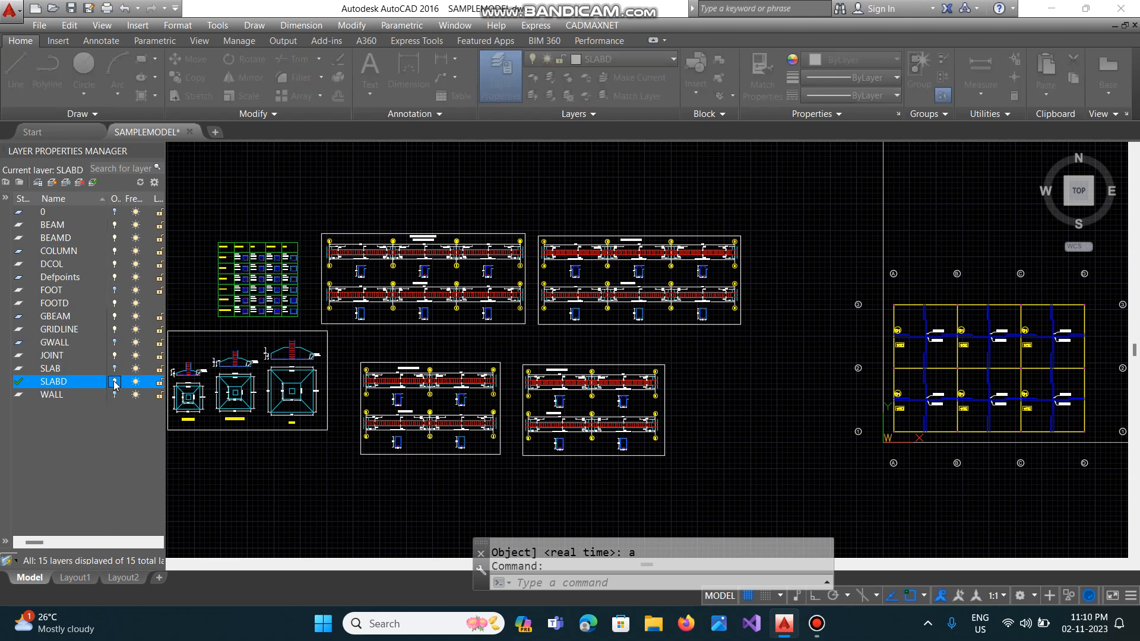
left_click(399, 296)
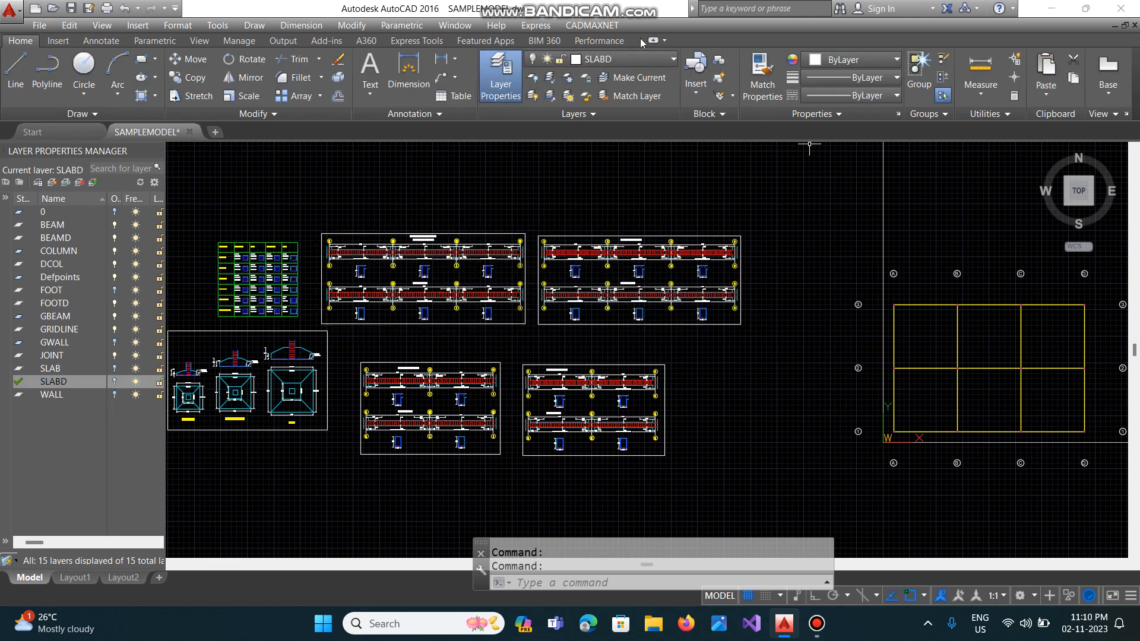
Start the CADMAXNET design procedure report with the member filter set to Beams, filling in the lower and upper elevations.
left_click(605, 26)
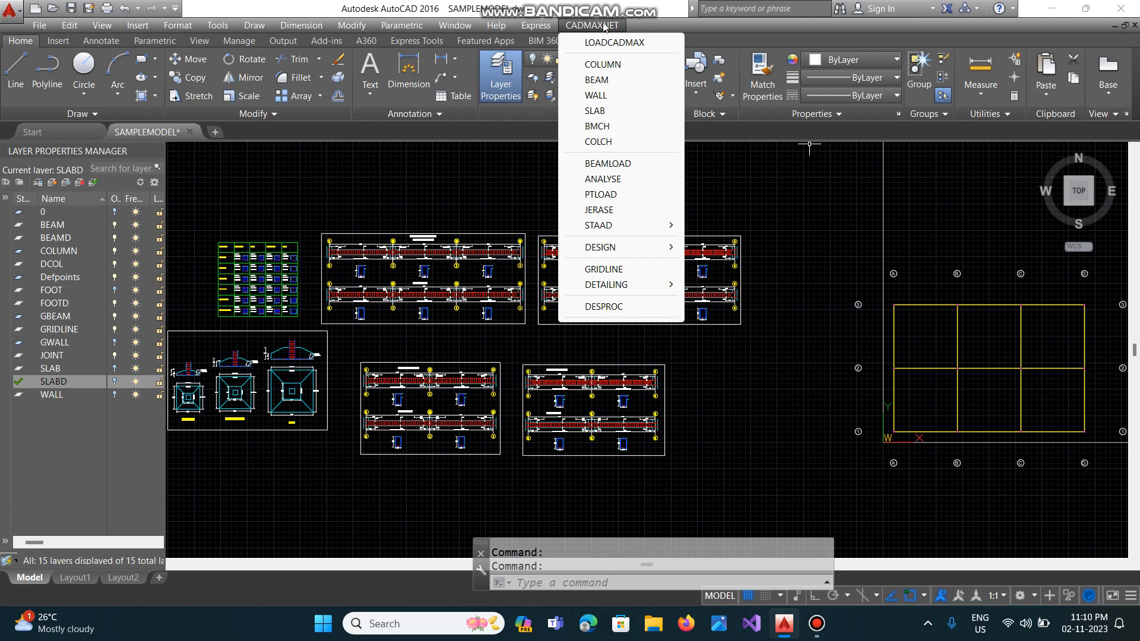
left_click(617, 307)
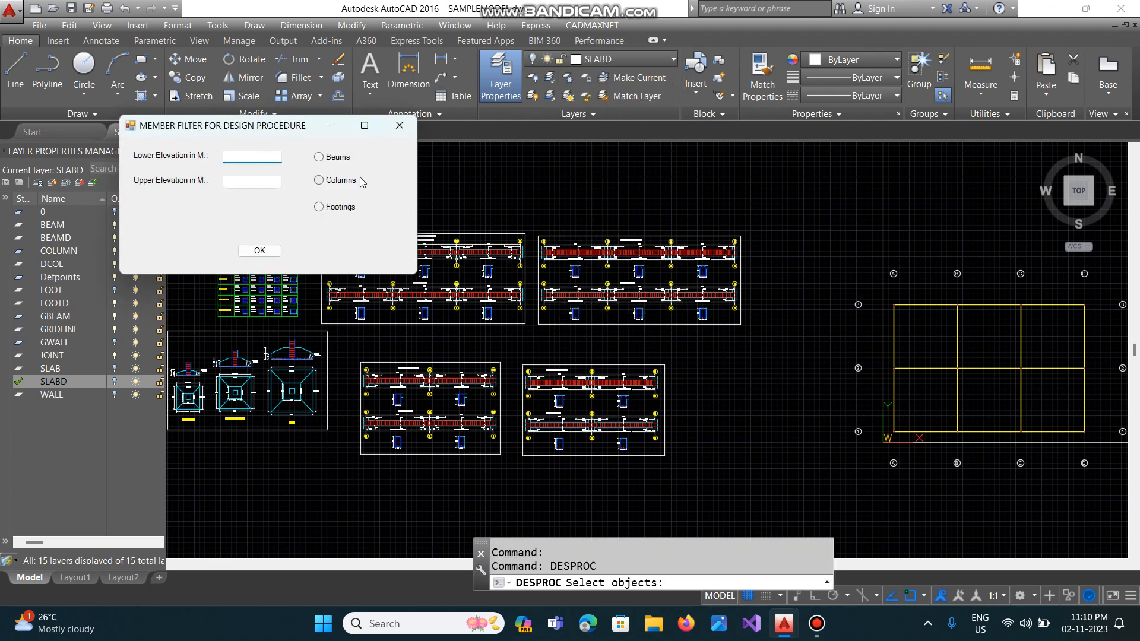
left_click(320, 157)
left_click(265, 159)
left_click(257, 180)
left_click(259, 251)
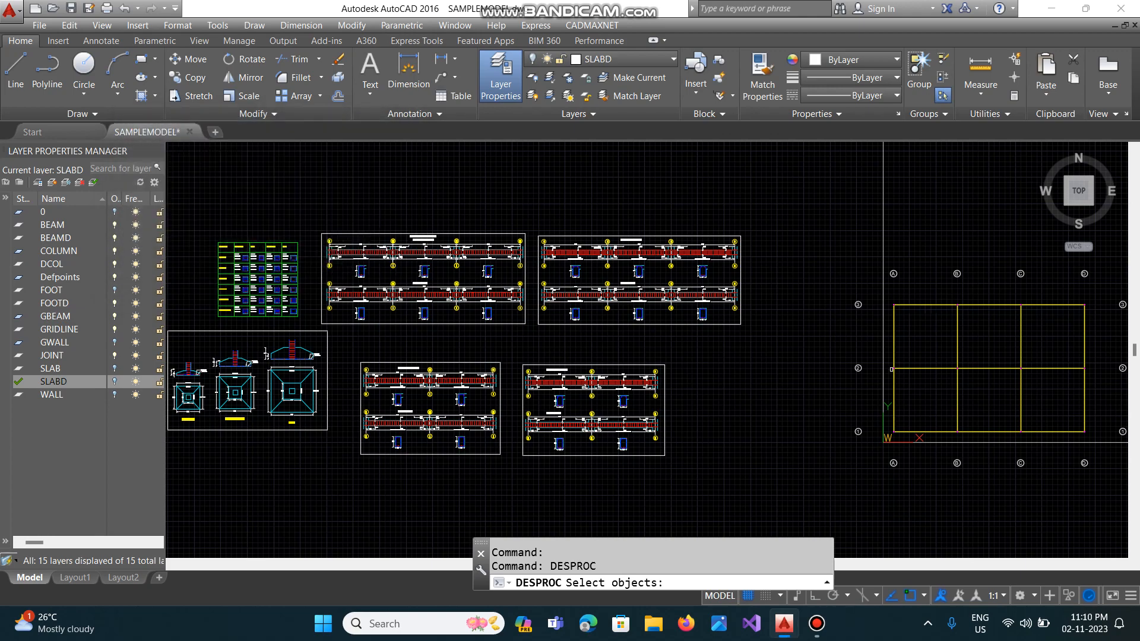
Select the beams along grids 1, 2, A and B on the framing plan for the design procedure report.
left_click(877, 417)
left_click(1093, 438)
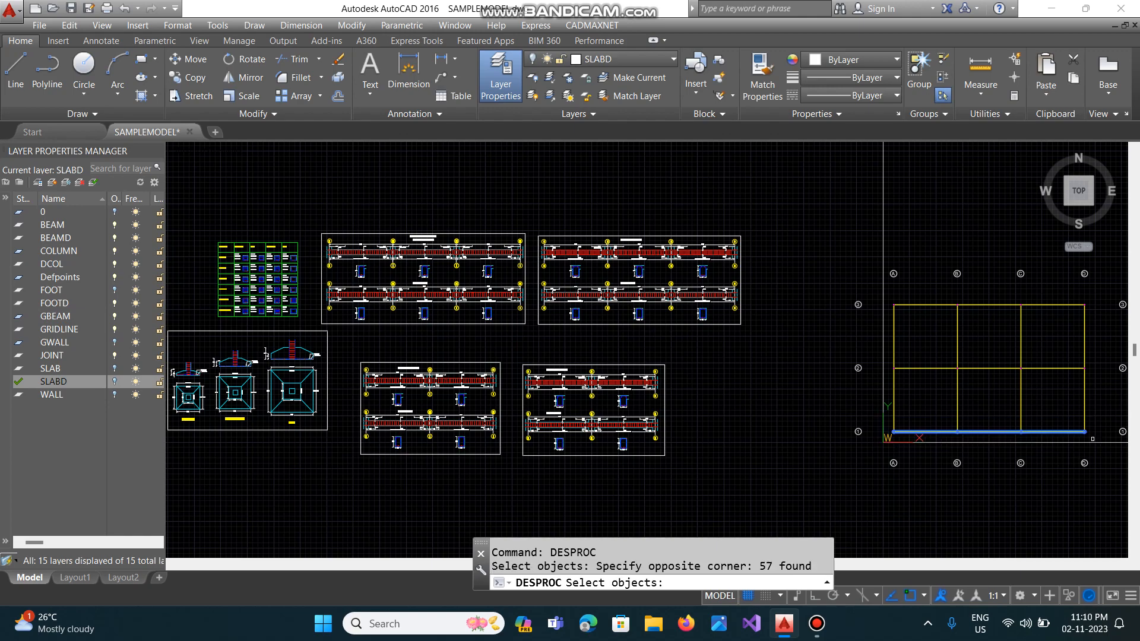
left_click(885, 363)
left_click(1103, 393)
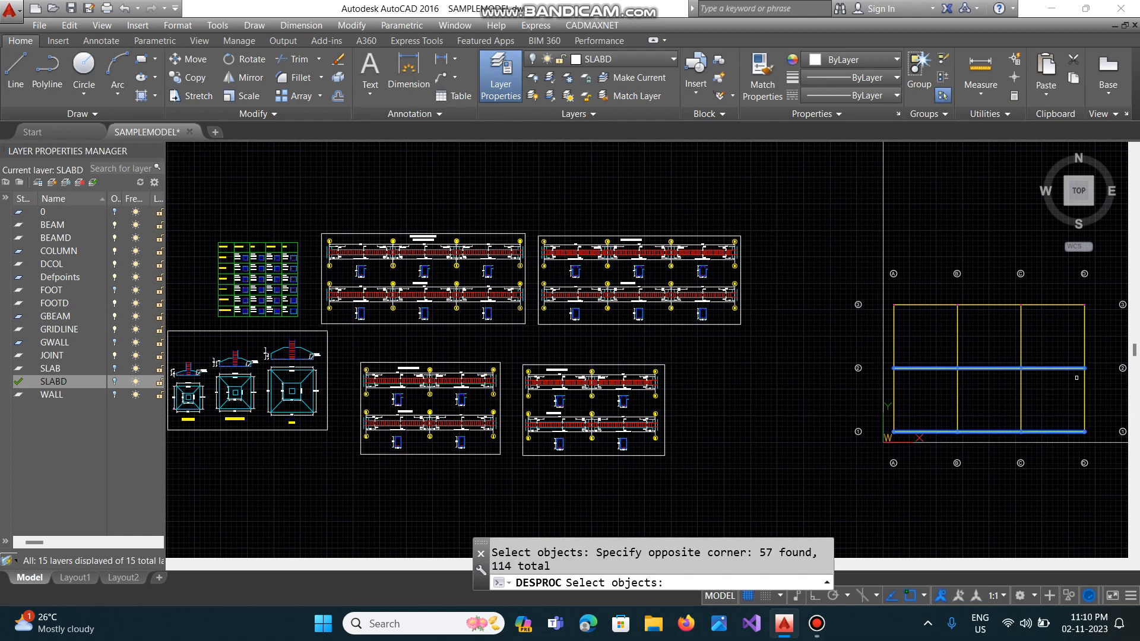
left_click(882, 296)
left_click(915, 444)
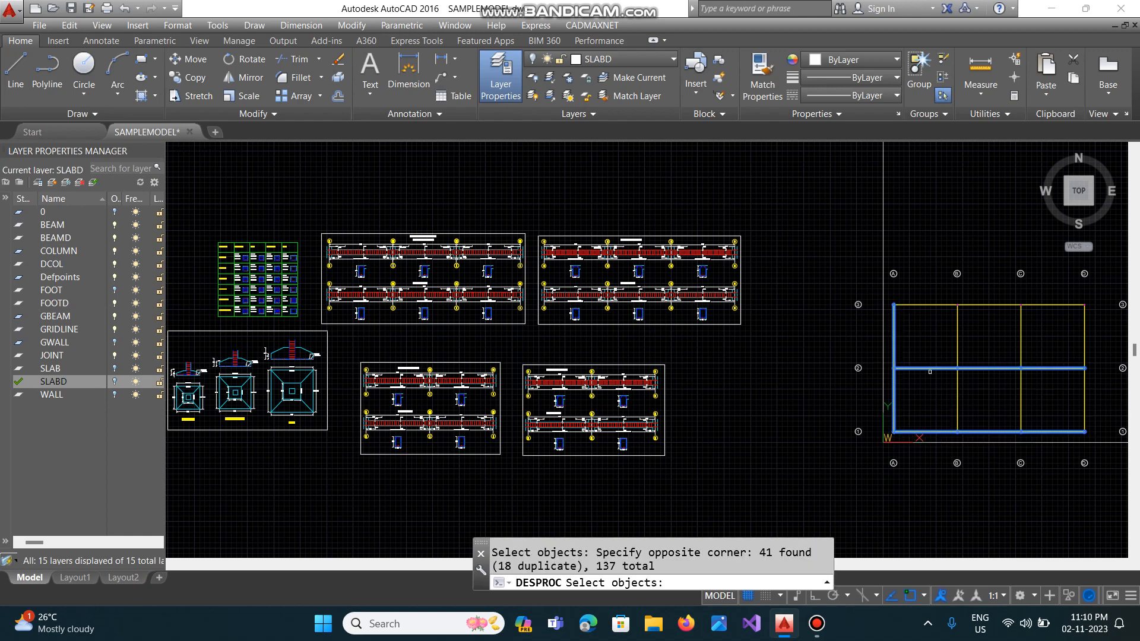
left_click(941, 296)
left_click(978, 440)
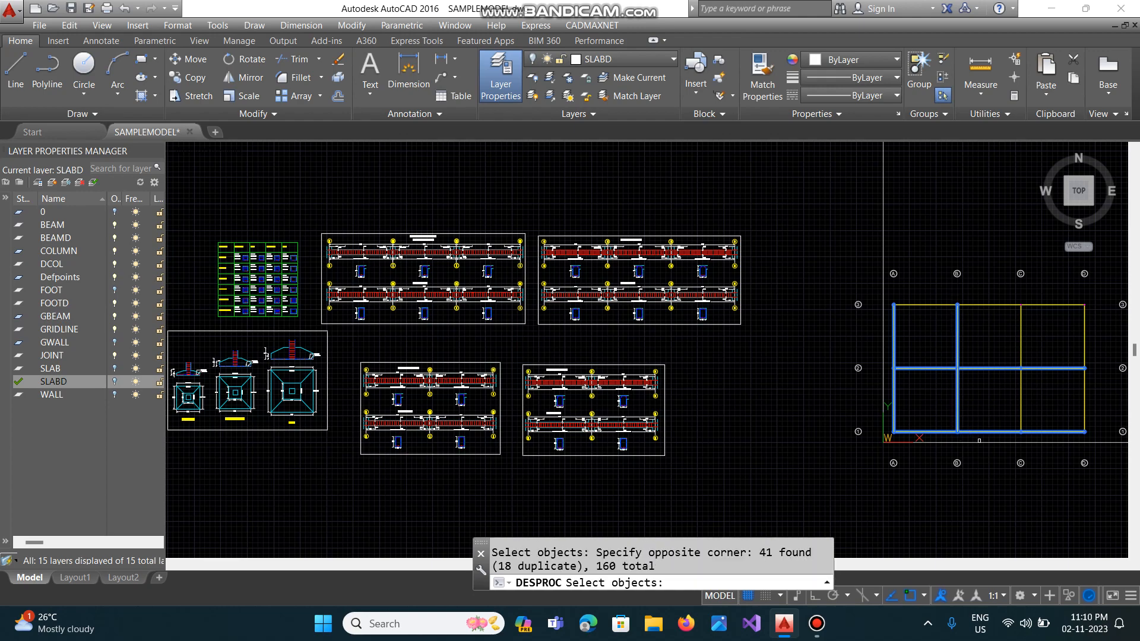
key("Return")
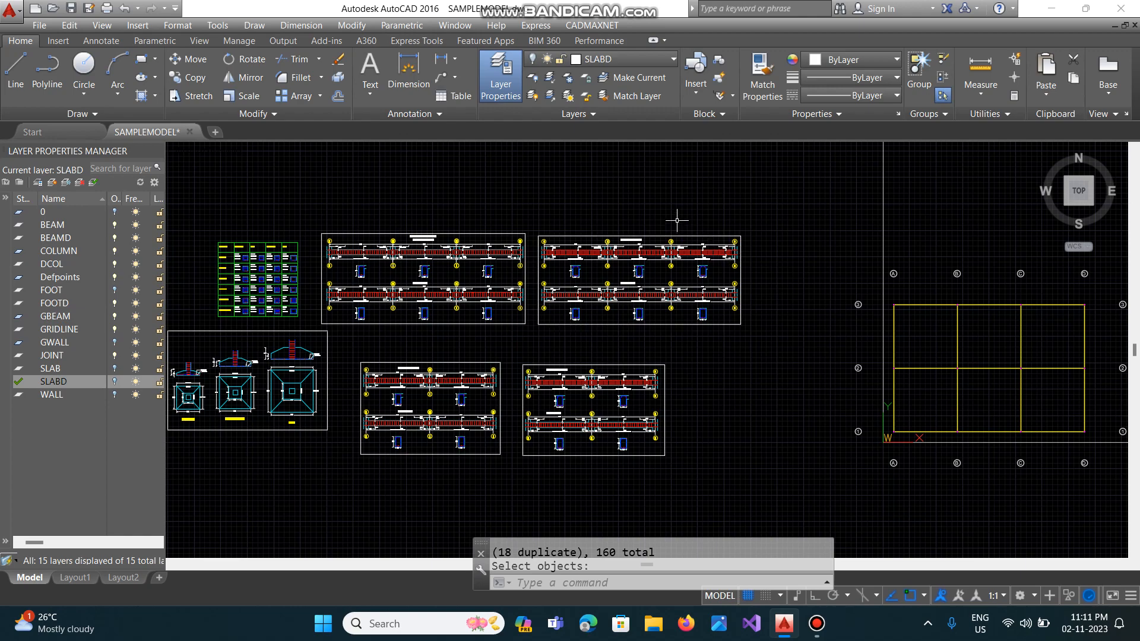
Start the CADMAXNET design procedure report with the member filter set to Columns and the upper elevation set to 23.5 m.
left_click(591, 24)
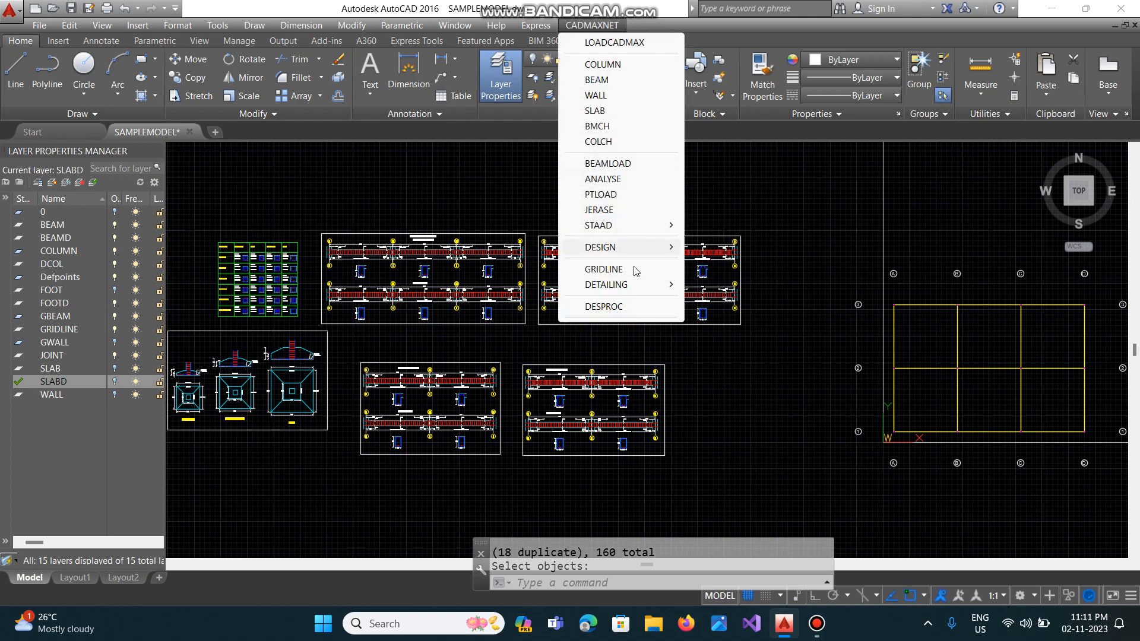
left_click(604, 307)
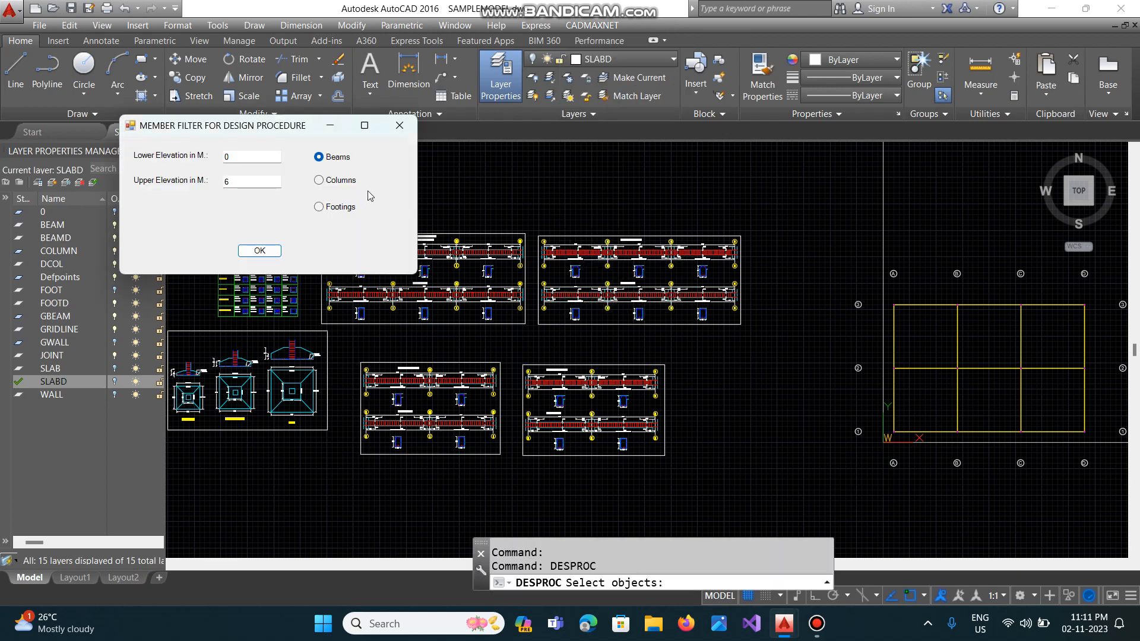
left_click(323, 180)
left_click_drag(264, 182, 215, 185)
left_click(265, 251)
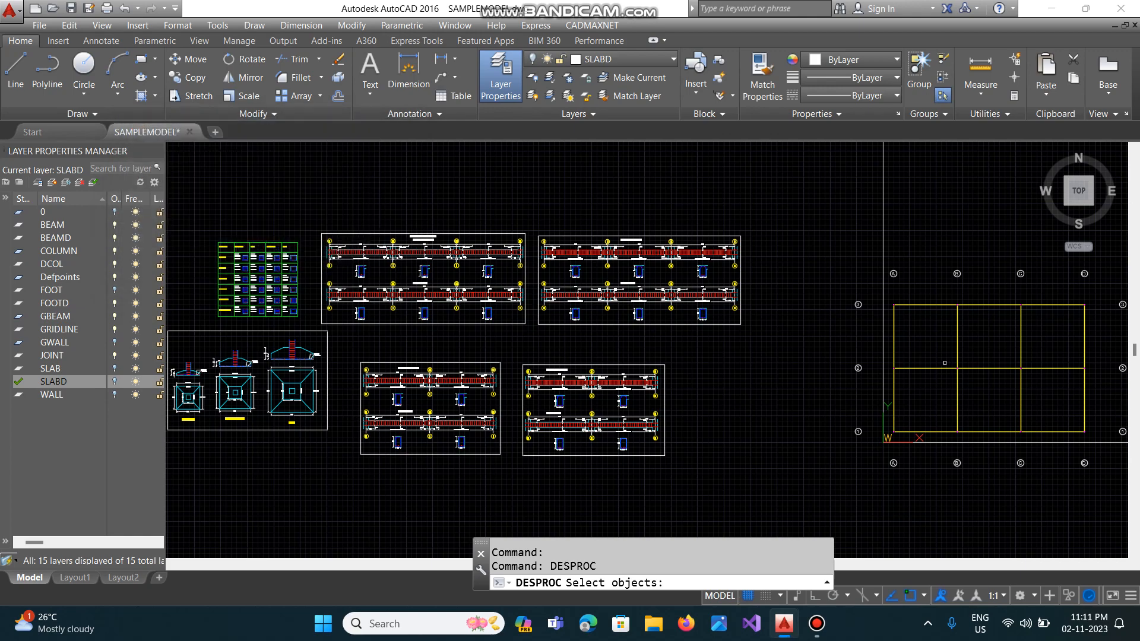
Select the framing plan area between grids A to C and 1 to 2 for the column design procedure report.
left_click(883, 347)
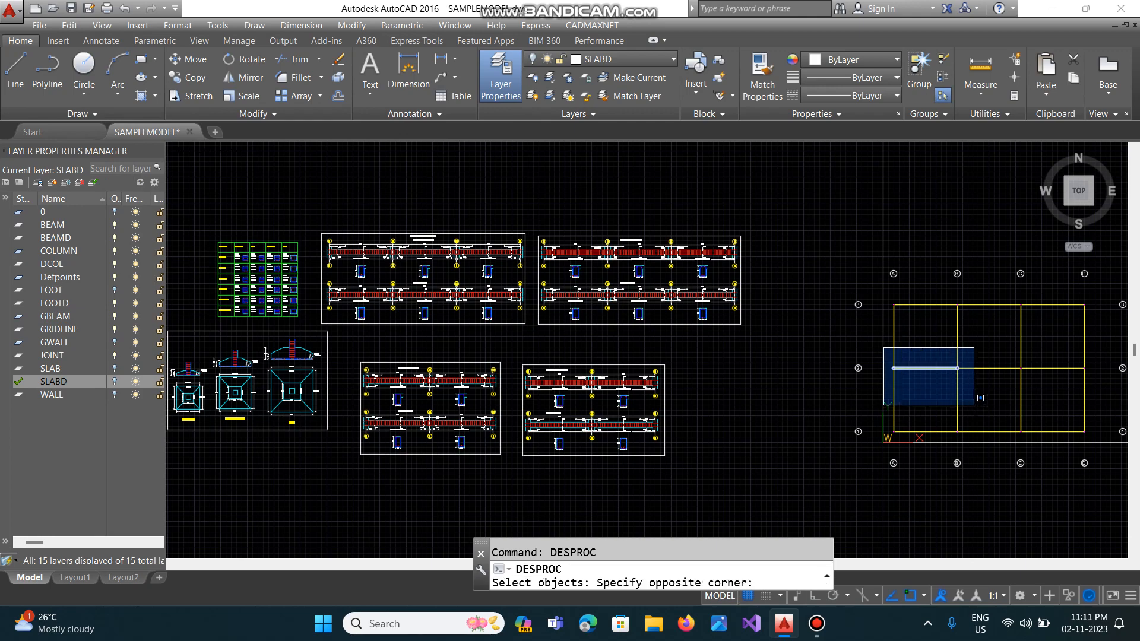
left_click(1033, 442)
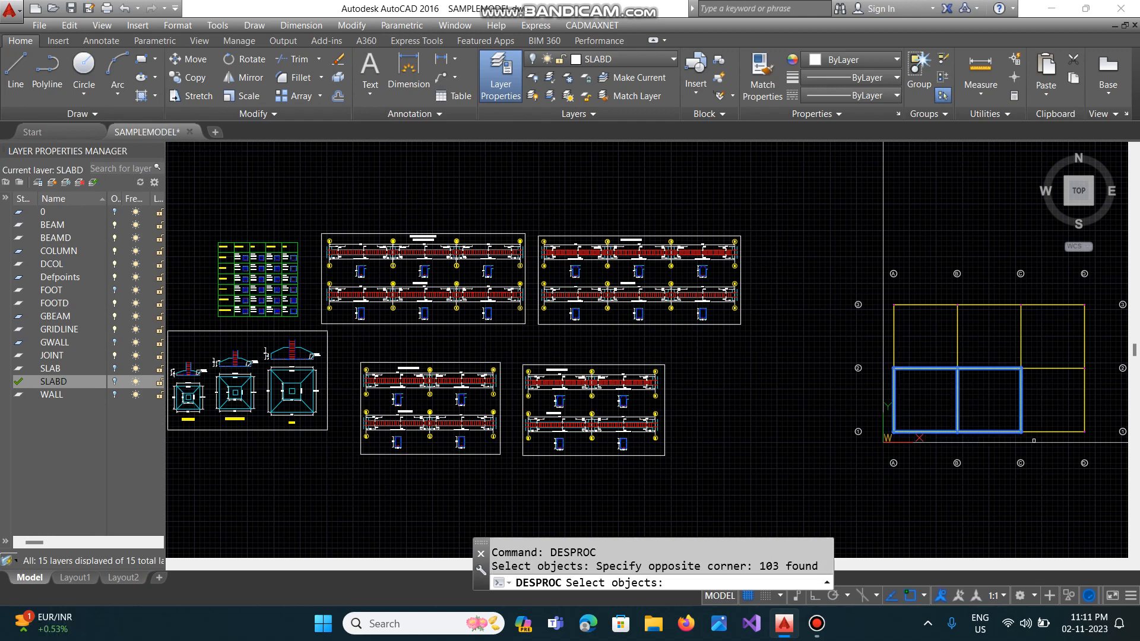
key("Return")
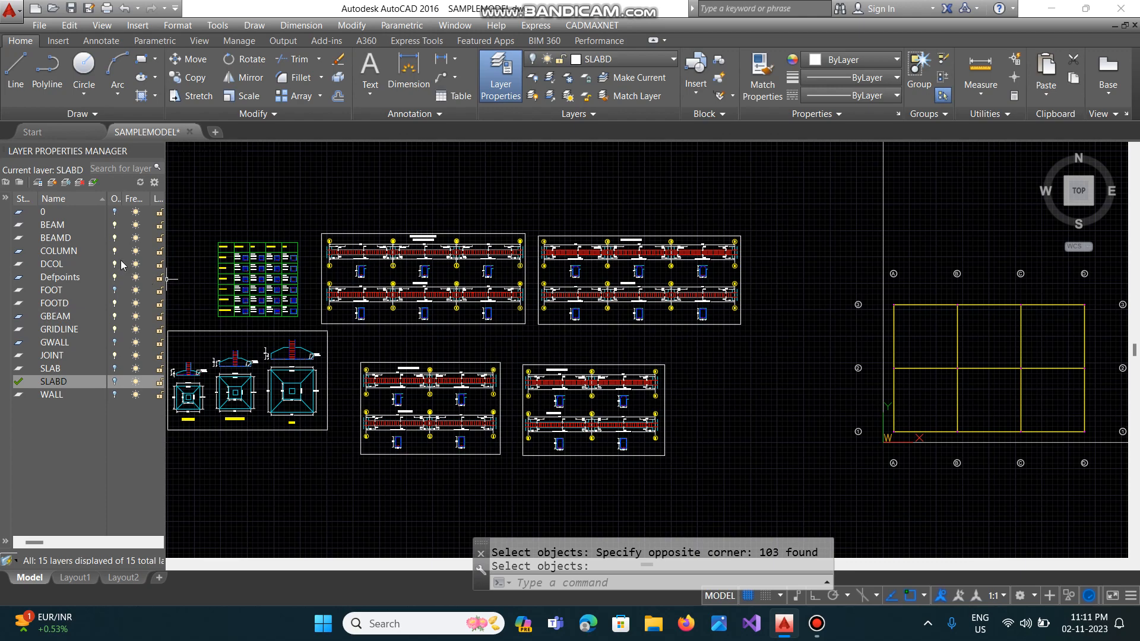
Turn on the FOOT layer and start the design procedure report with the member filter set to Footings.
left_click(114, 290)
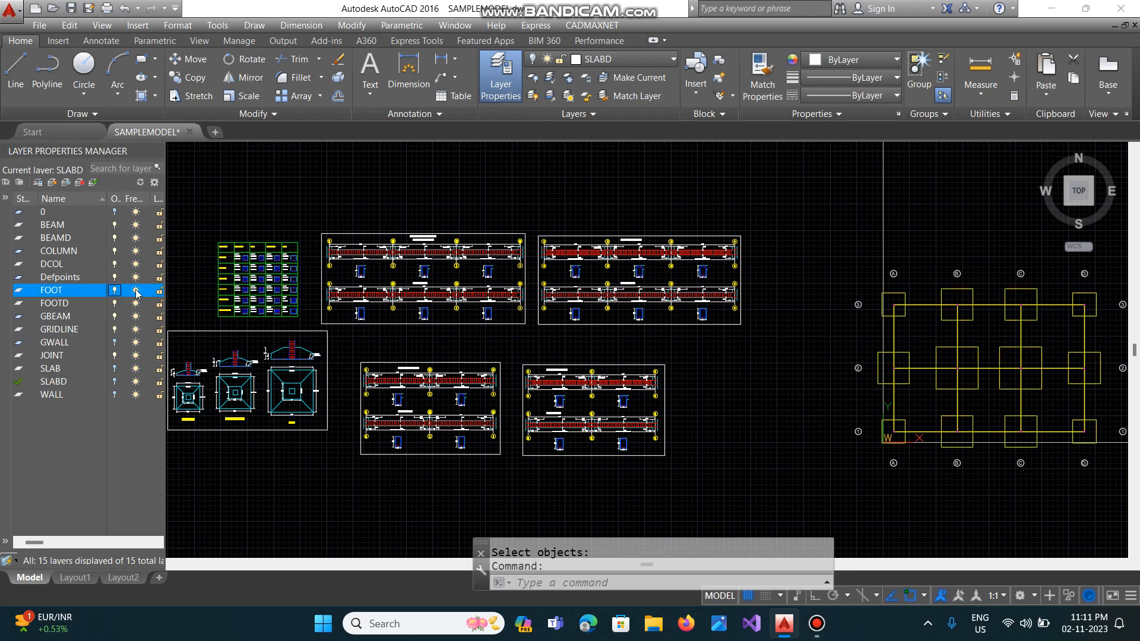
left_click(609, 25)
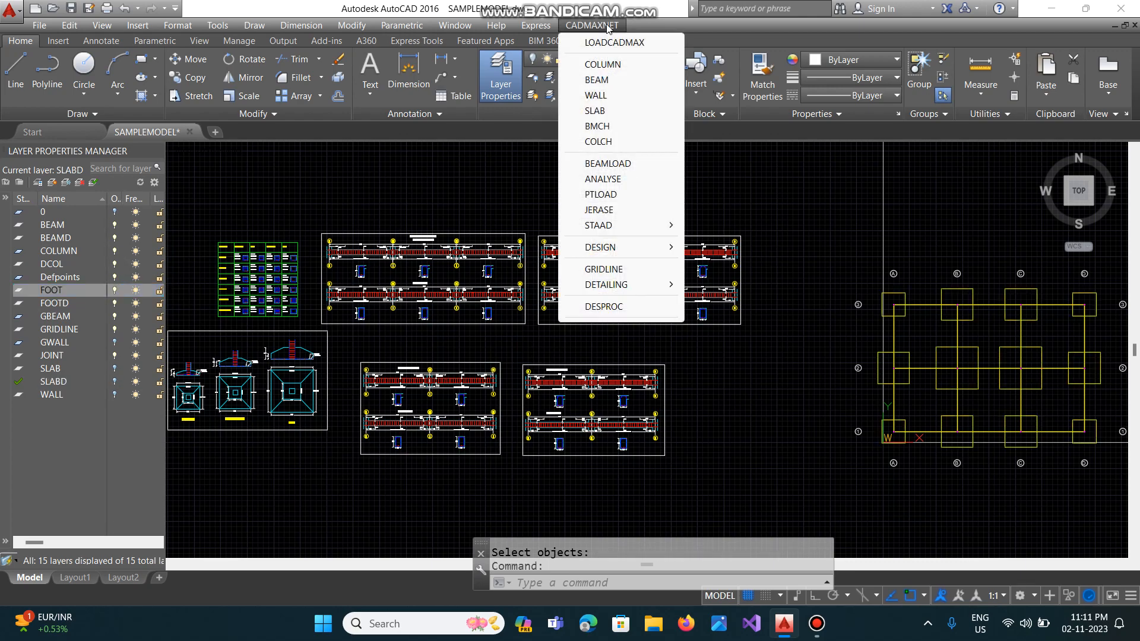
left_click(603, 306)
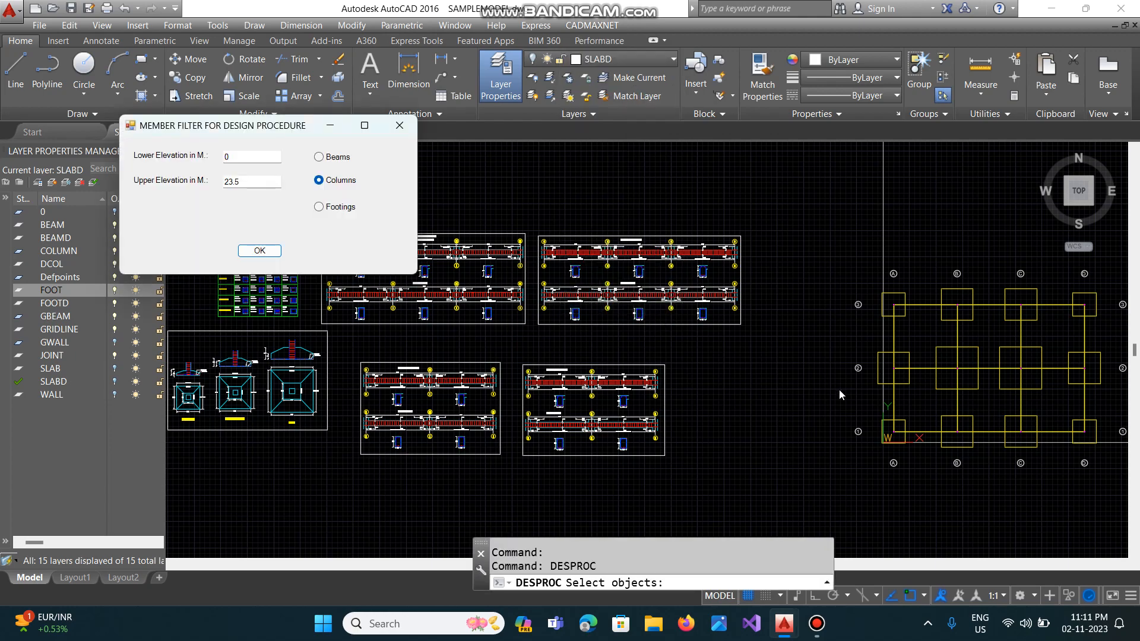
left_click(319, 207)
left_click(278, 250)
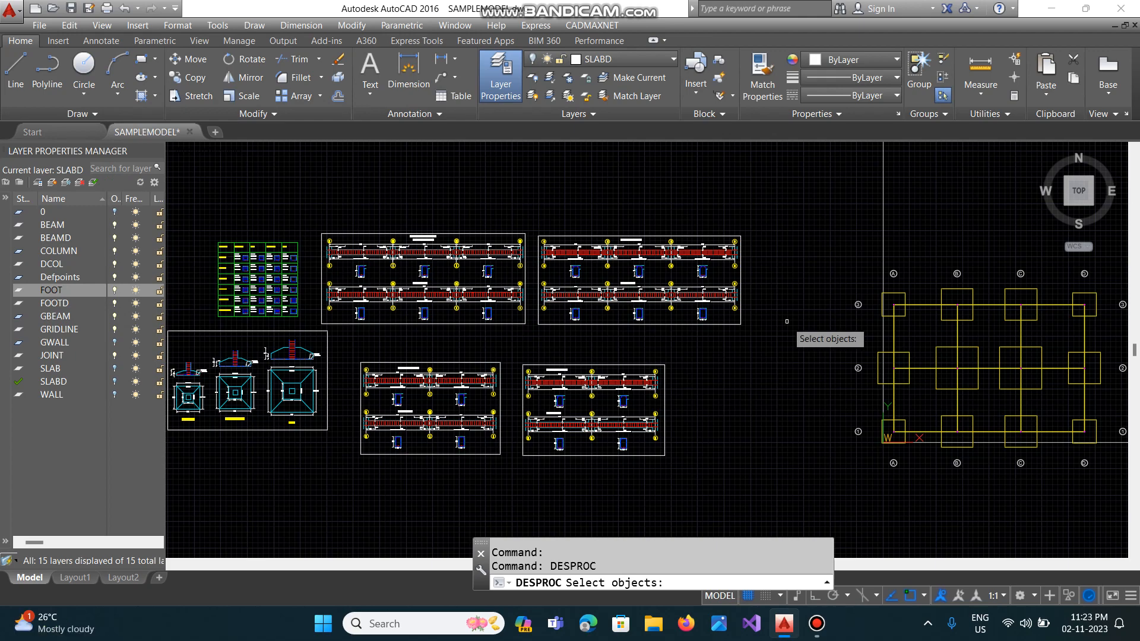
Select the footings at grid intersections A1, A2, B1 and B2 for the footing design procedure report.
left_click(870, 328)
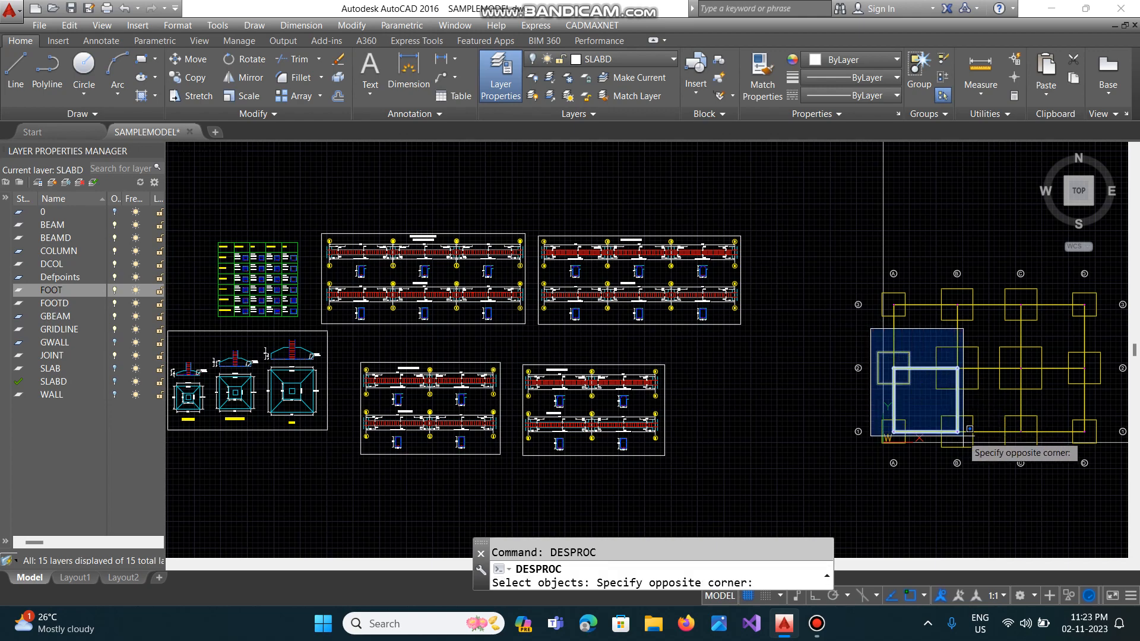
left_click(983, 455)
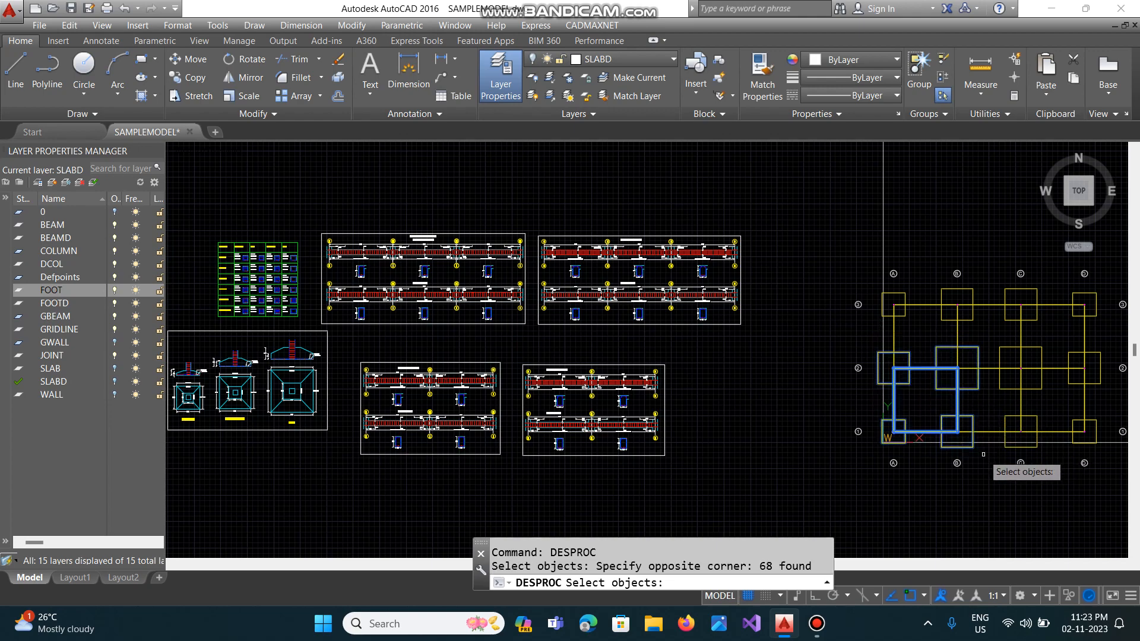
key("Return")
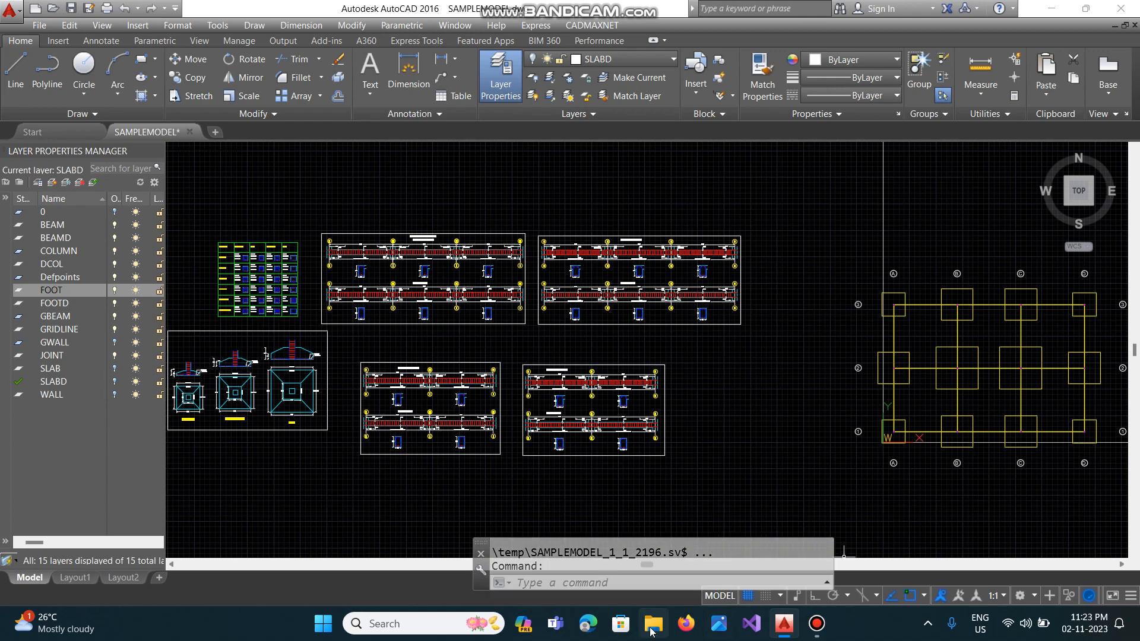
Switch to File Explorer and open the SAMPLEMODEL.OUT report from the CADMAXNEW2 folder on drive D.
left_click(654, 625)
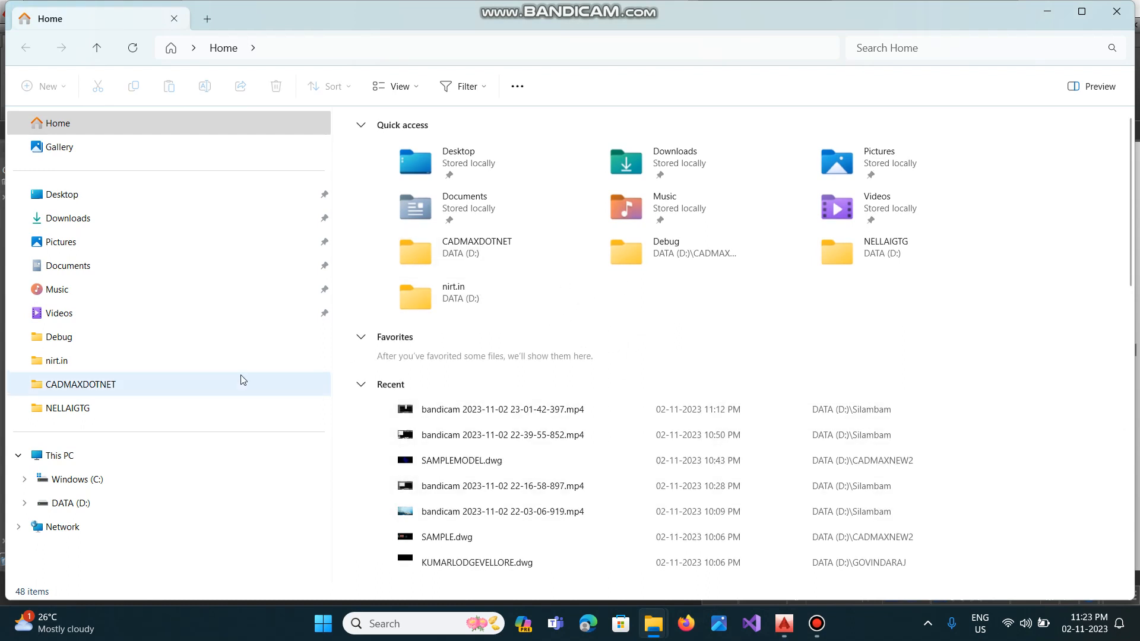
left_click(82, 505)
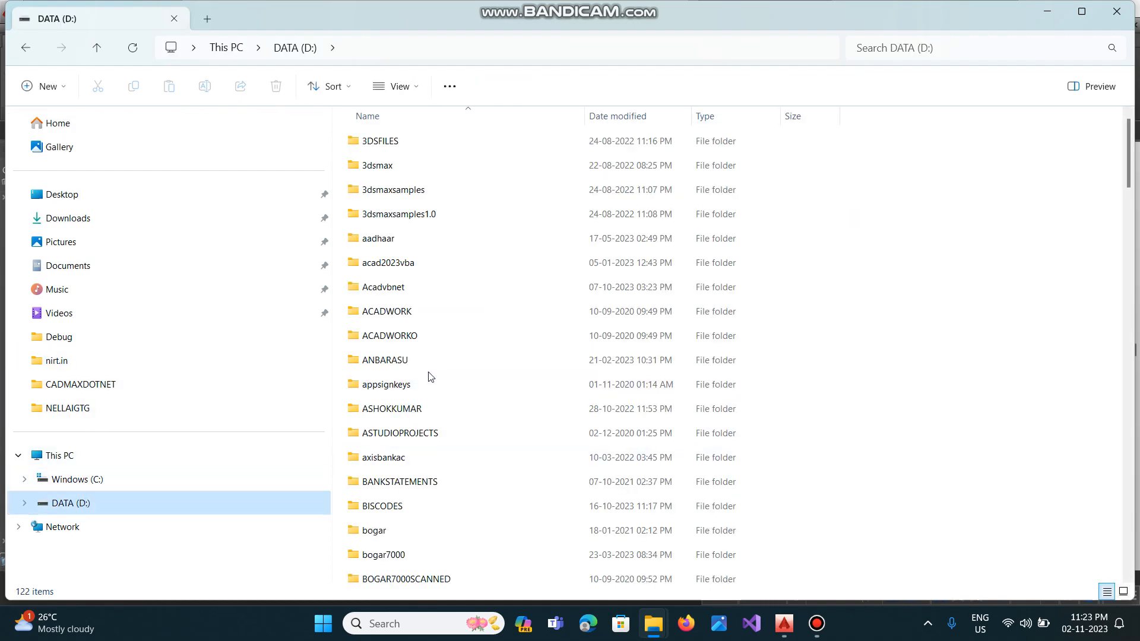
scroll(507, 387, "down", 5)
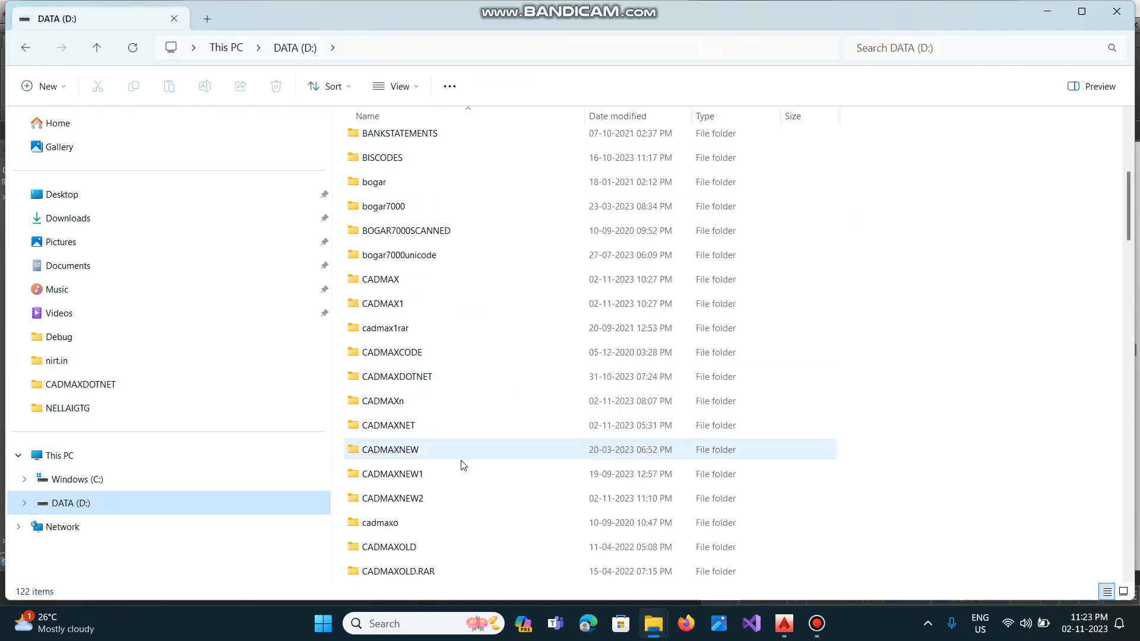
double_click(427, 498)
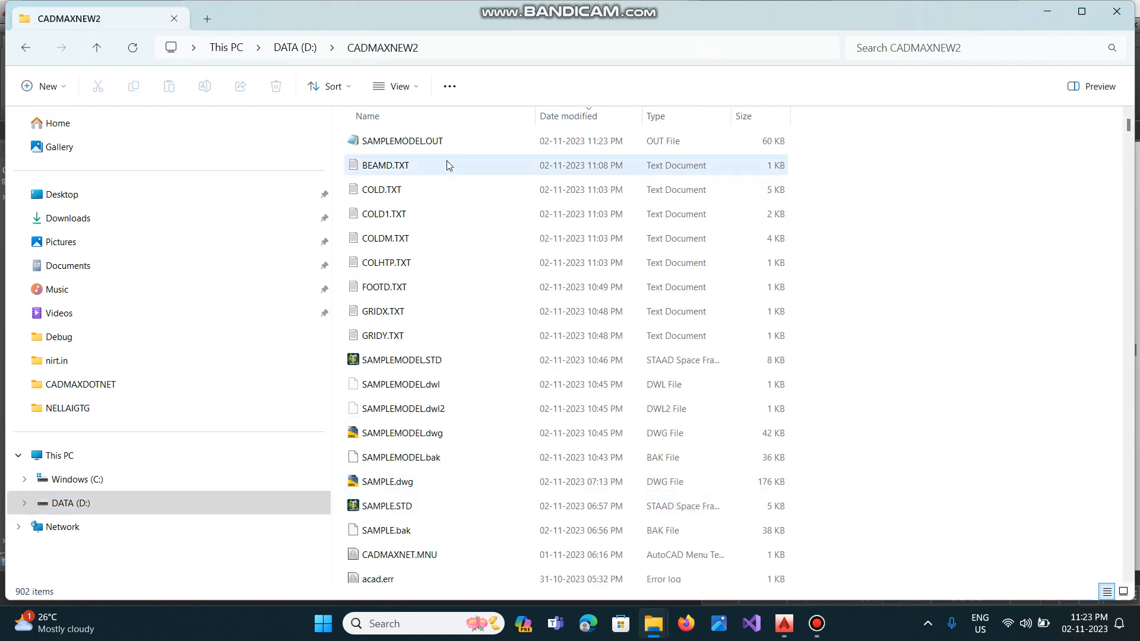
left_click(440, 143)
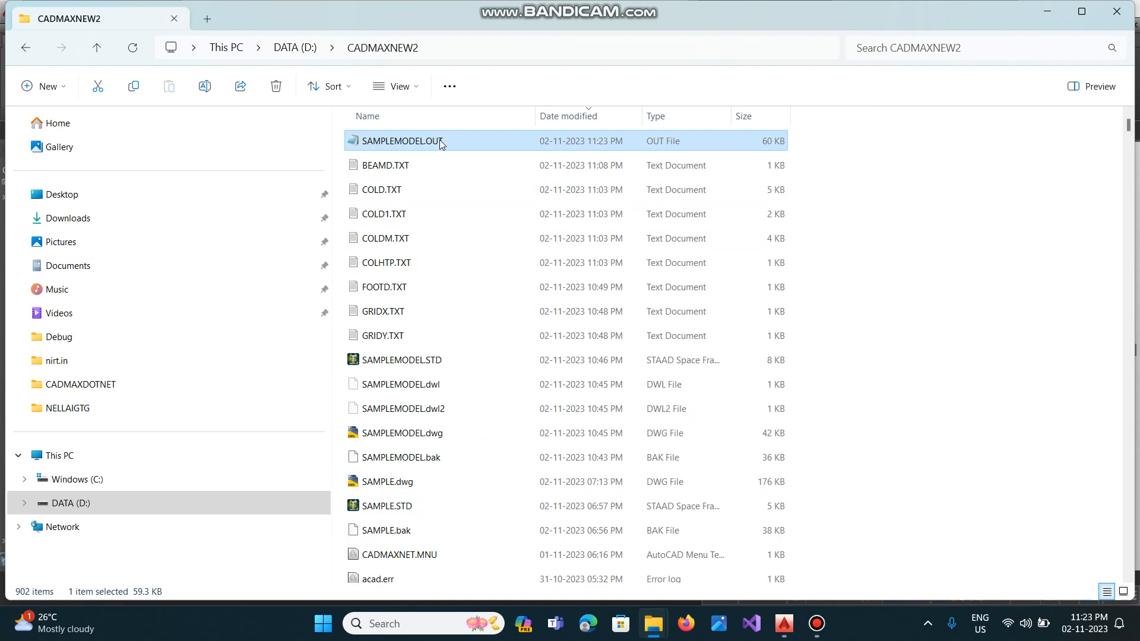
double_click(439, 140)
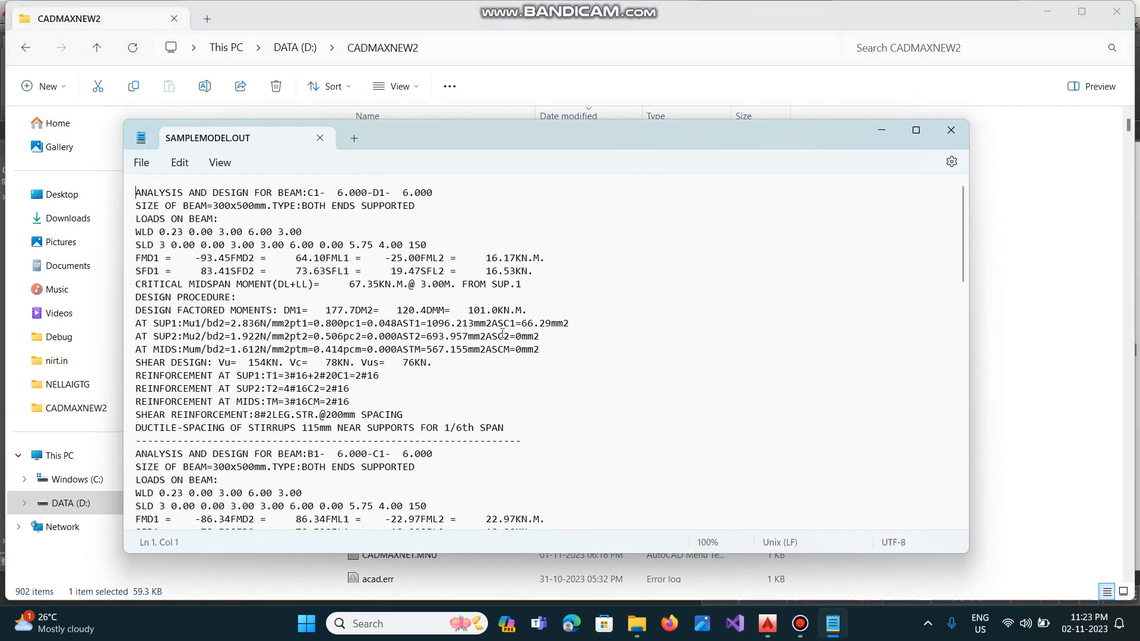
Examine the beam, column and footing design procedures in the SAMPLEMODEL.OUT report, and close the file.
scroll(561, 399, "down", 20)
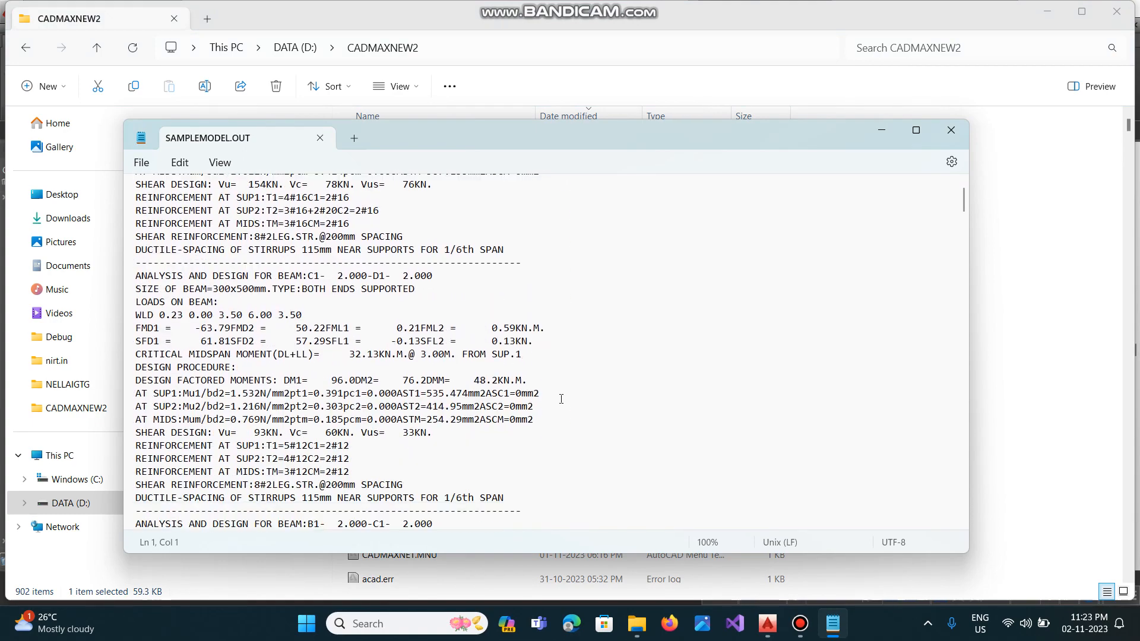
scroll(561, 399, "down", 20)
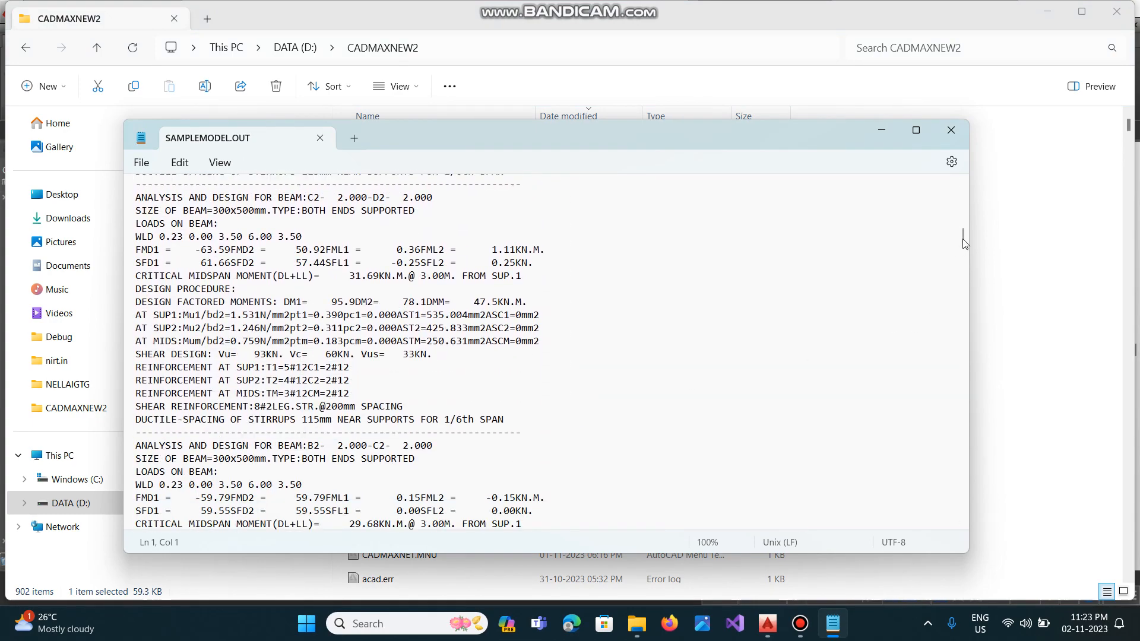
left_click_drag(963, 239, 963, 519)
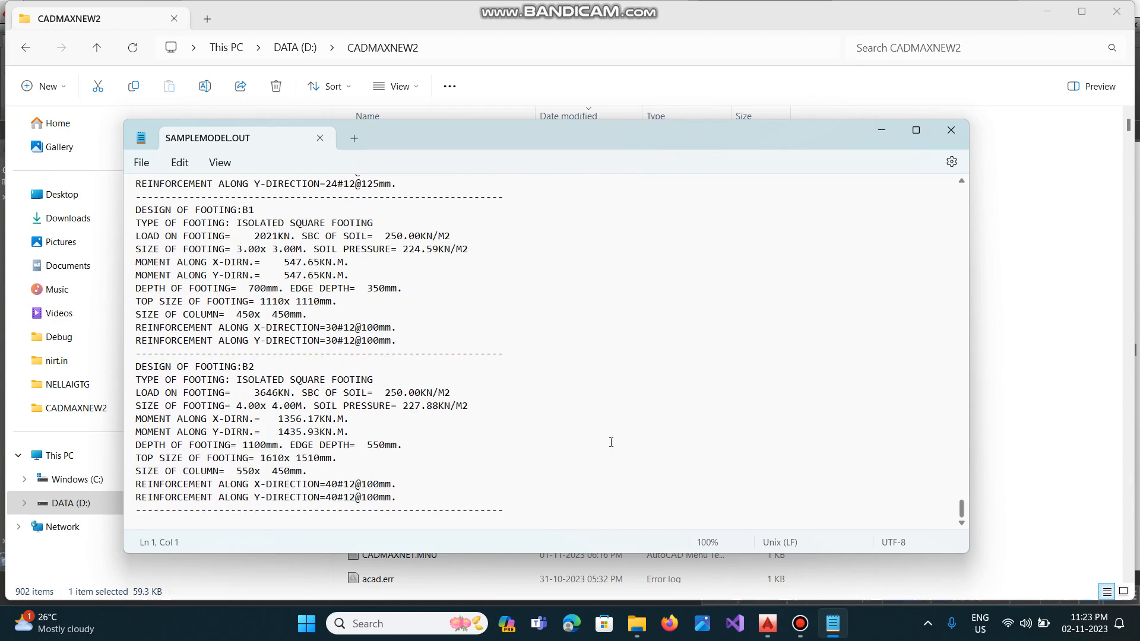
scroll(578, 430, "up", 15)
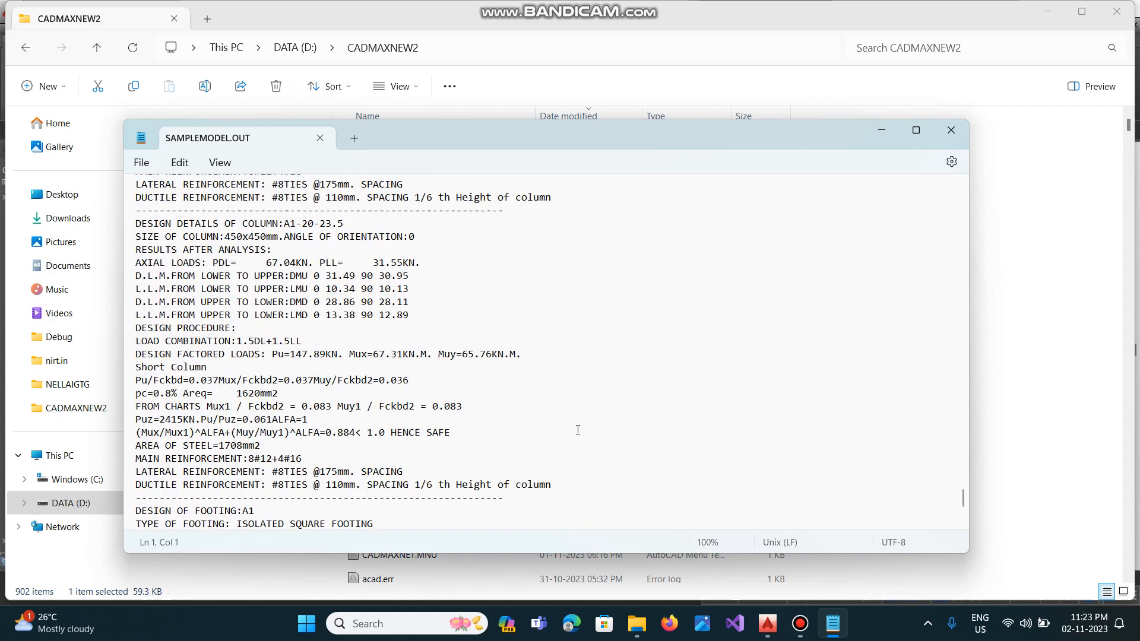
scroll(578, 429, "up", 8)
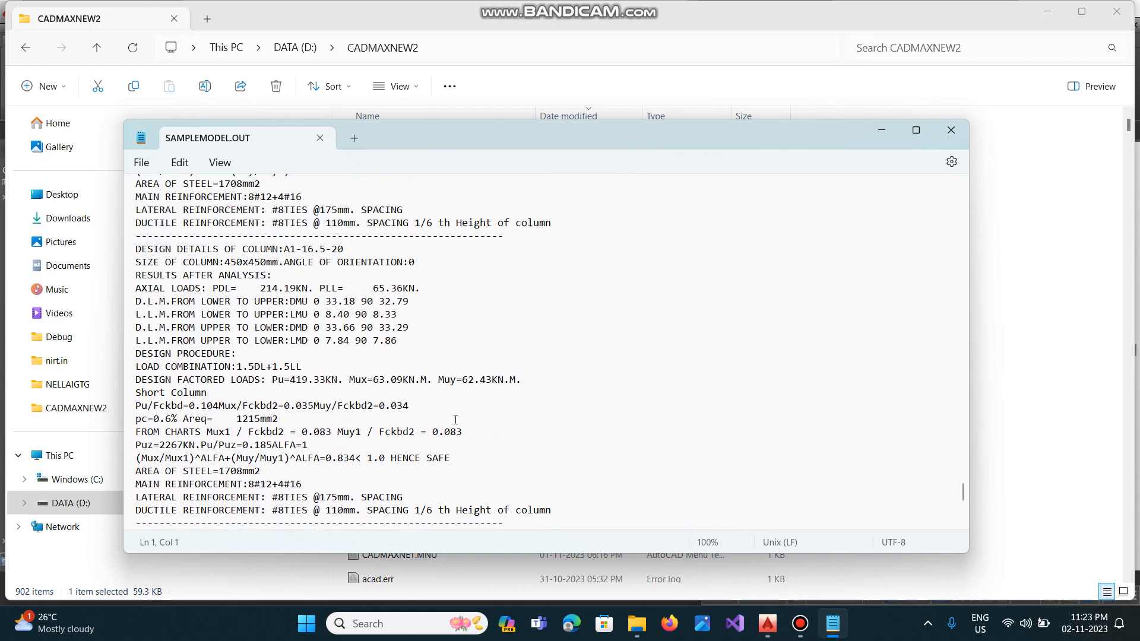
scroll(456, 420, "up", 20)
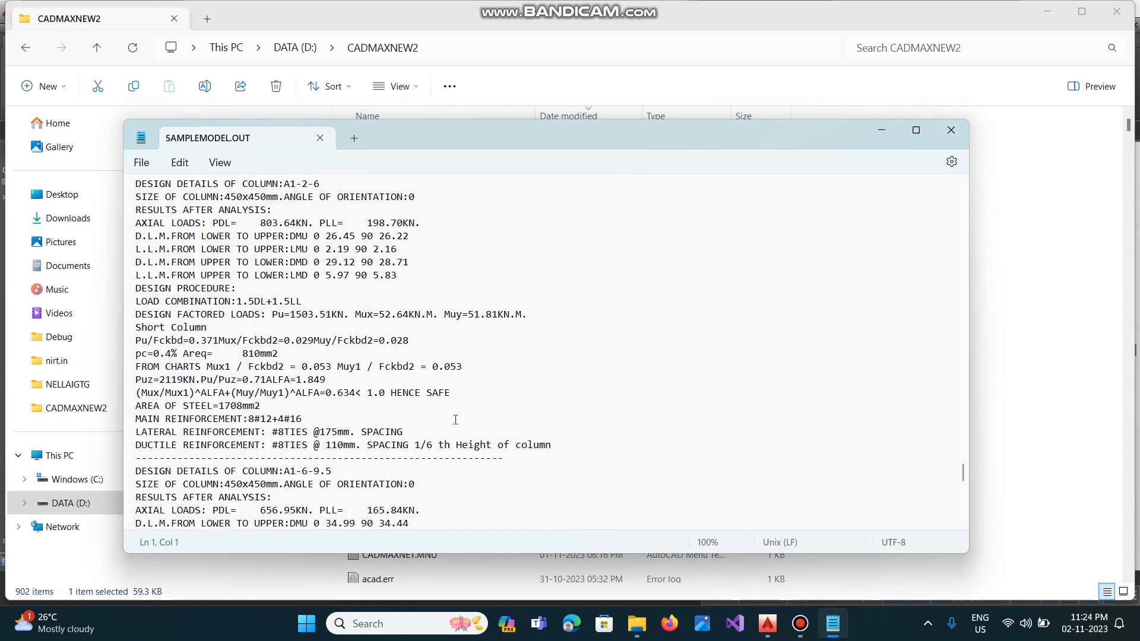
scroll(455, 420, "up", 20)
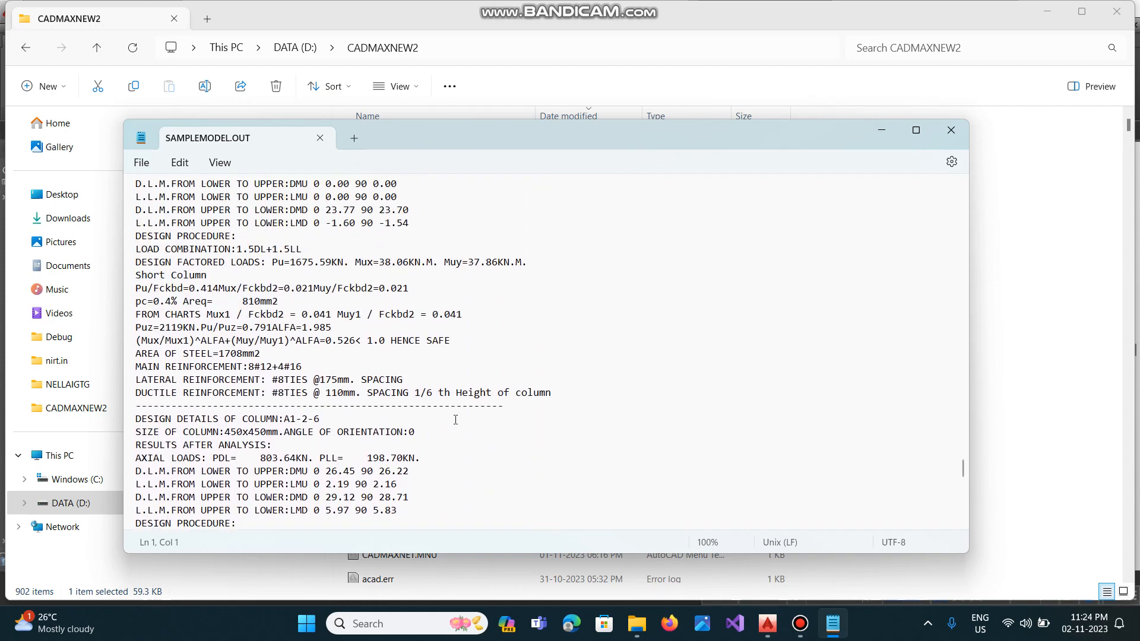
left_click(320, 139)
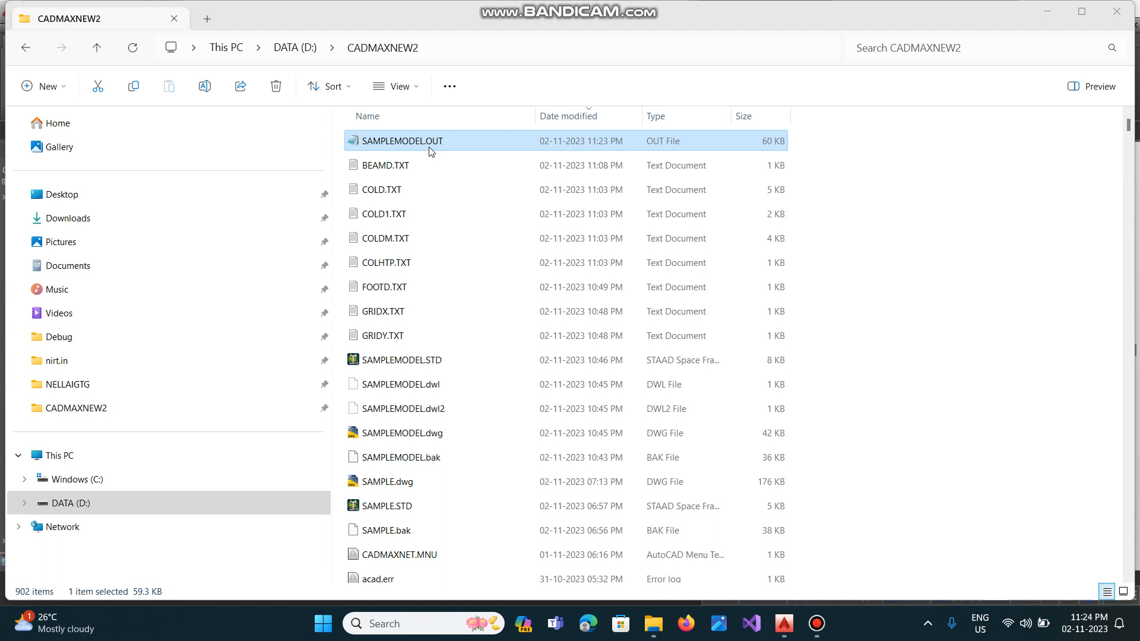
Browse drive C through the user's profile folder to the Autodesk folder inside AppData\Local.
left_click(83, 479)
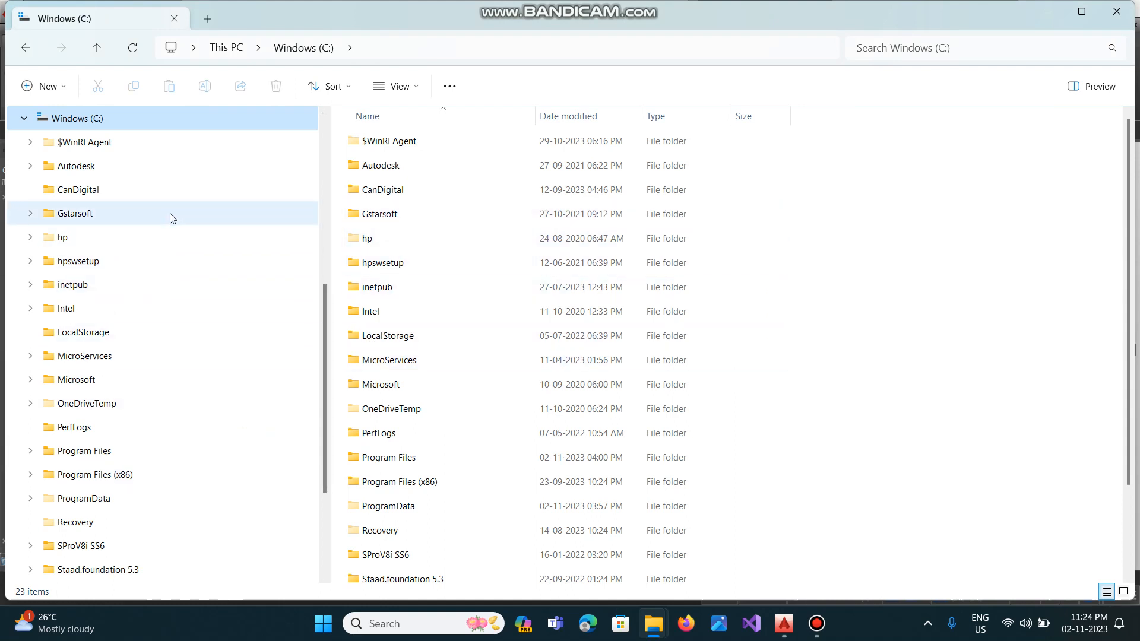
scroll(169, 267, "down", 3)
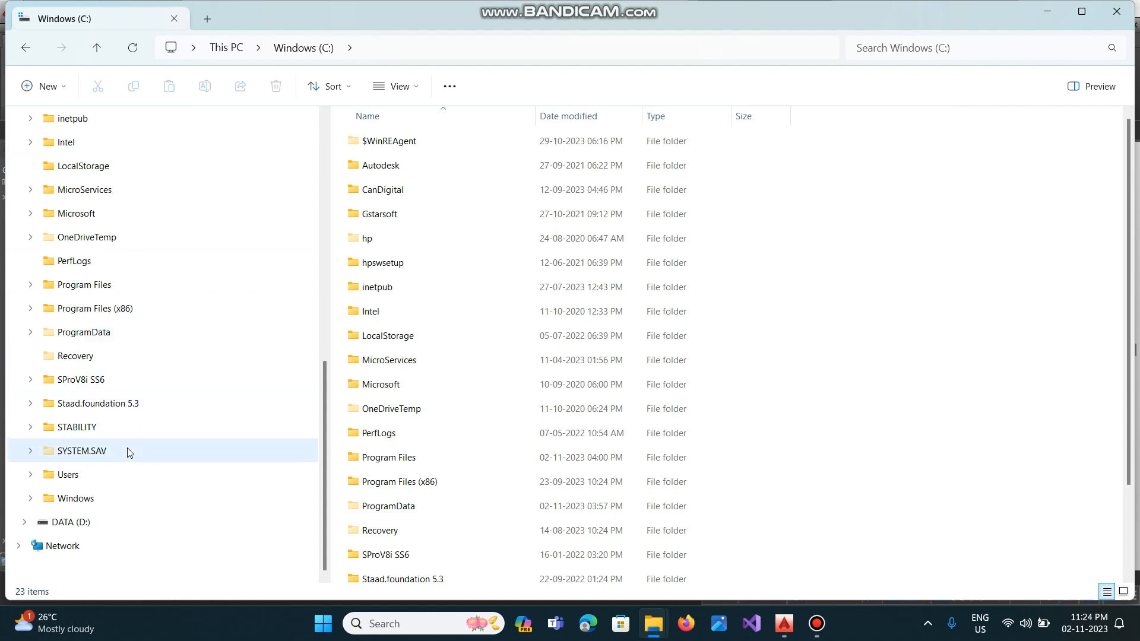
left_click(92, 474)
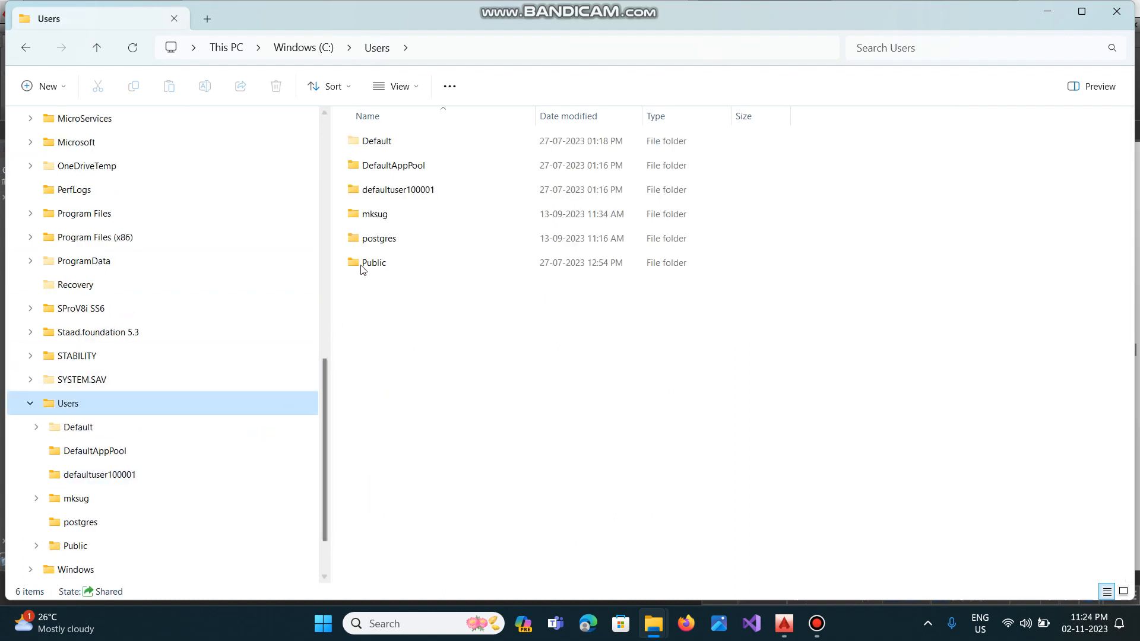
double_click(376, 215)
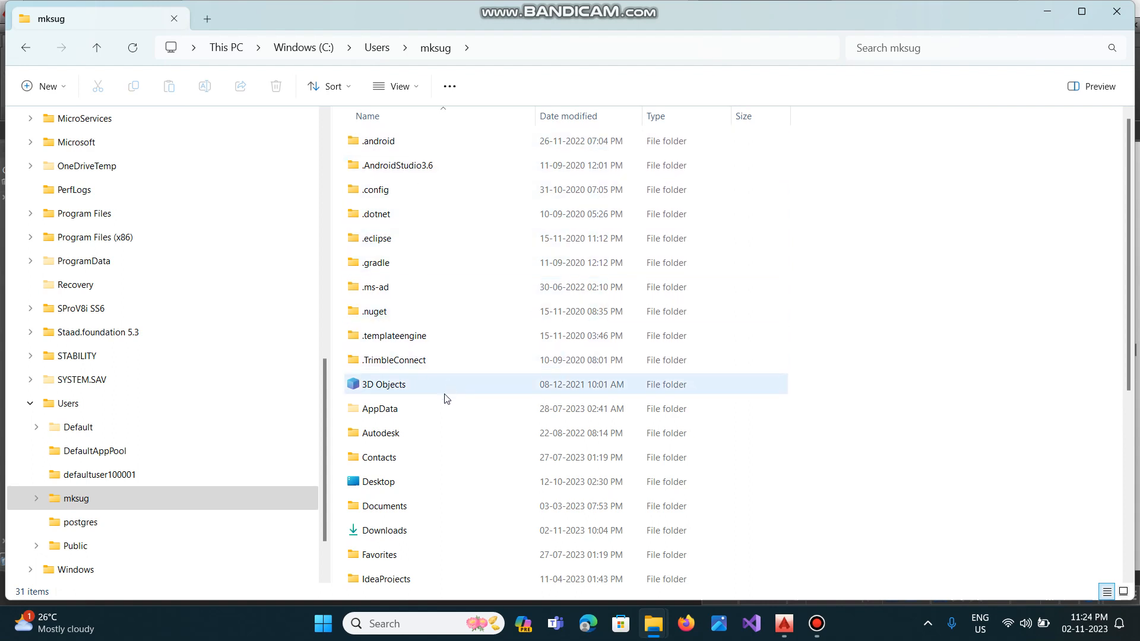
double_click(411, 406)
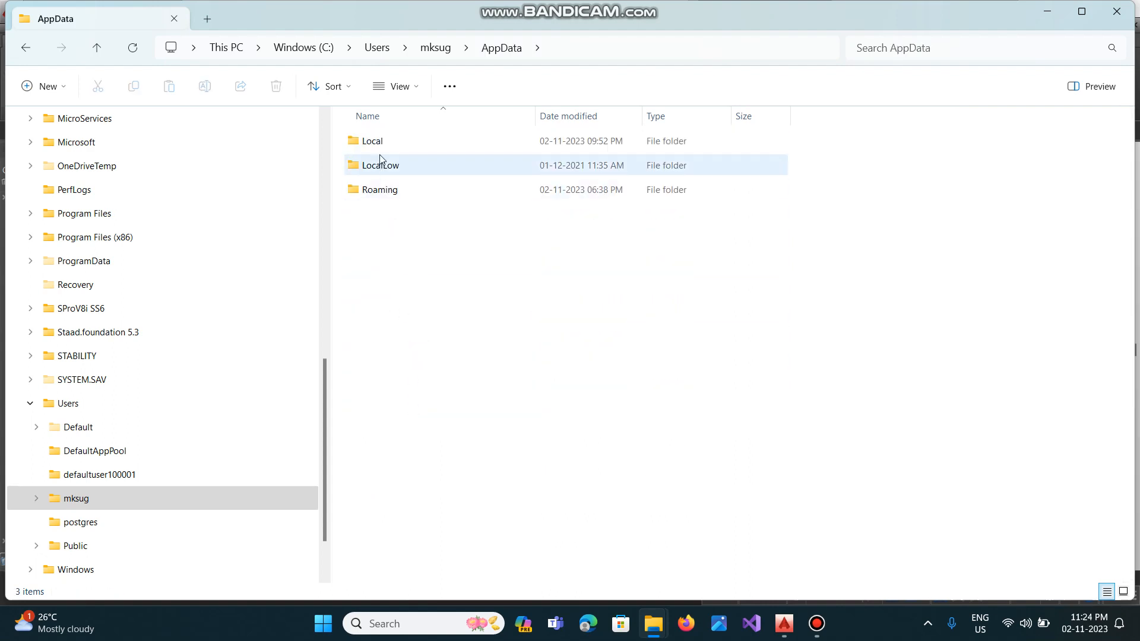
double_click(379, 142)
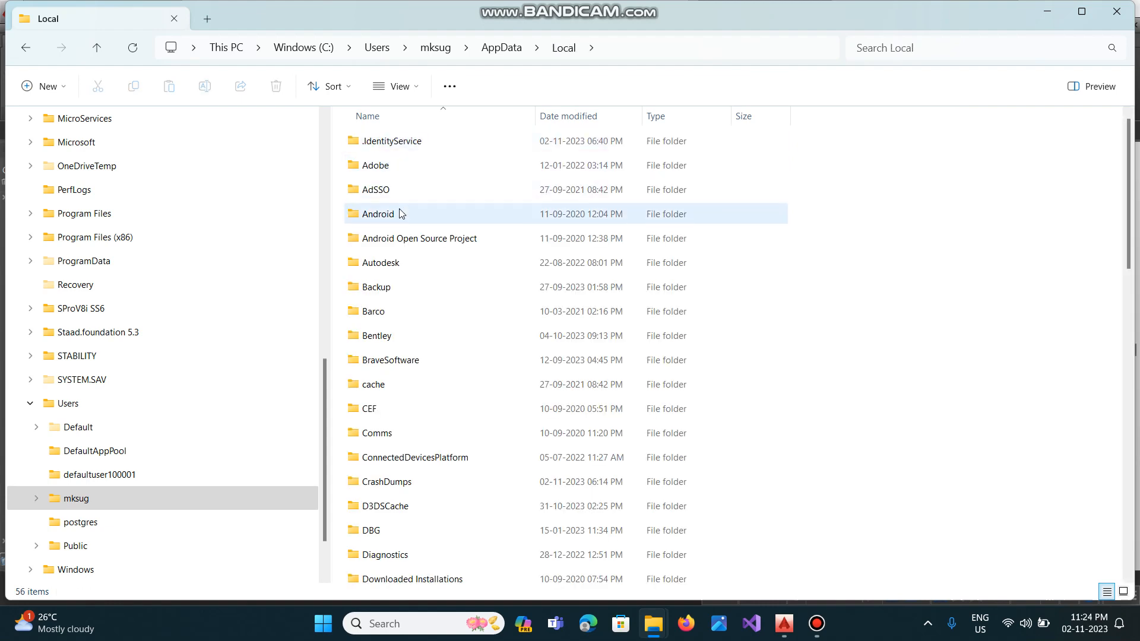
double_click(397, 260)
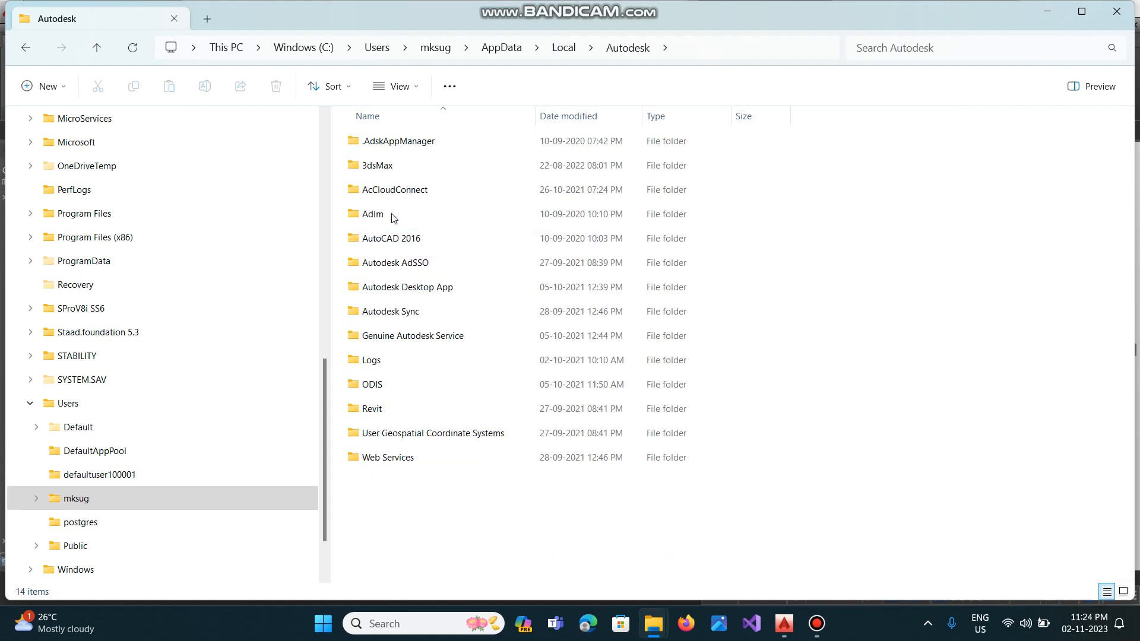
Open the Template folder under AutoCAD 2016\R20.1\enu.
double_click(396, 240)
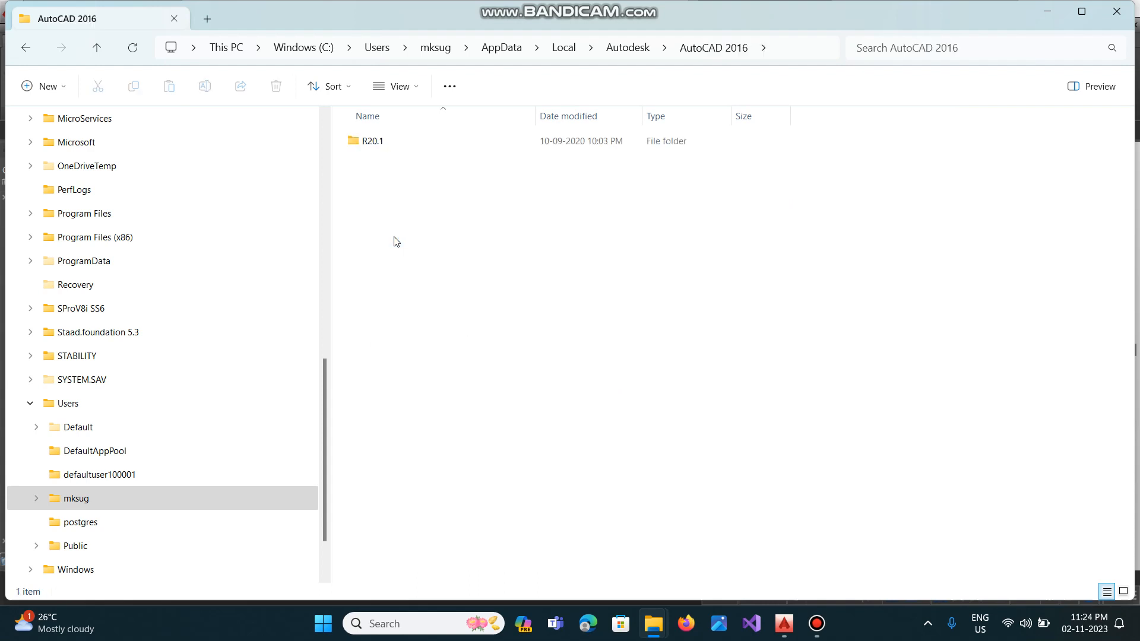
double_click(375, 143)
left_click(375, 143)
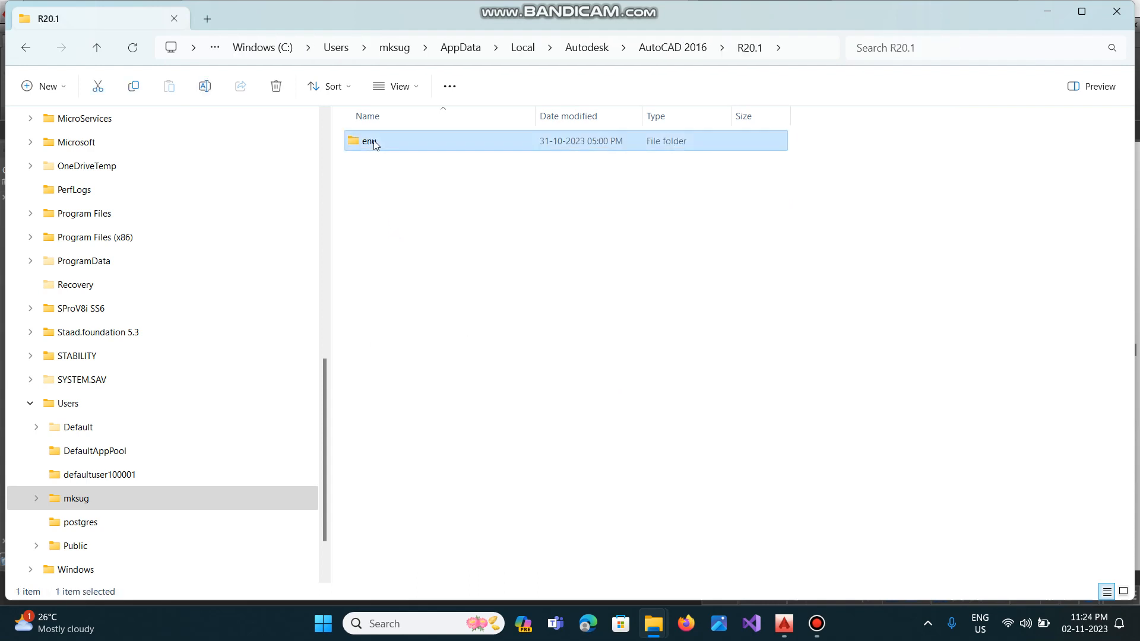
double_click(376, 143)
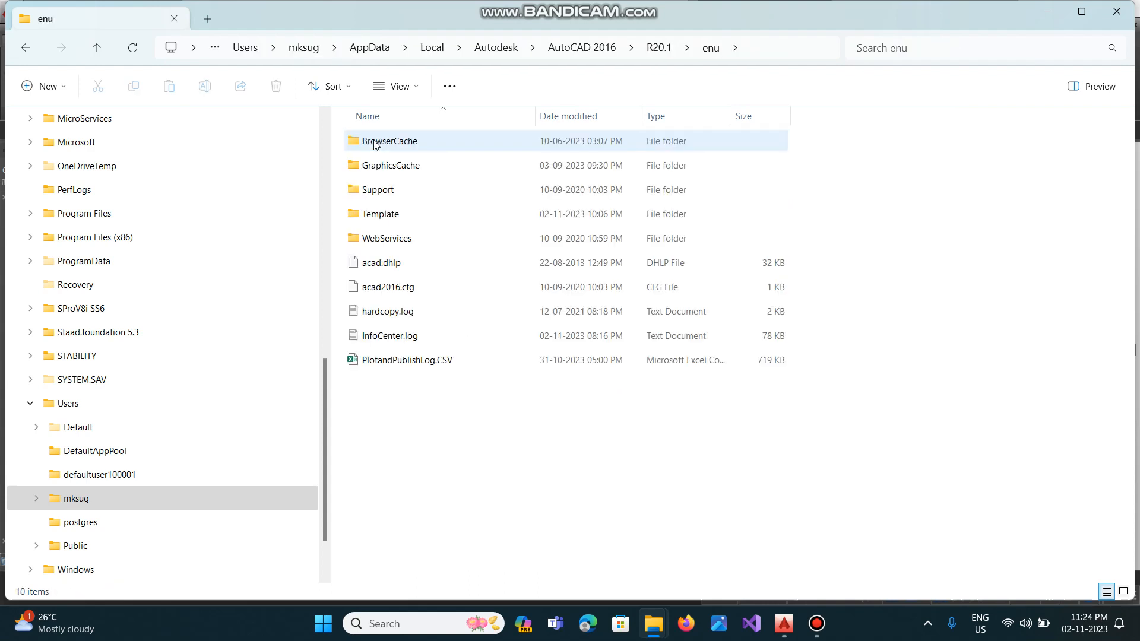
double_click(385, 216)
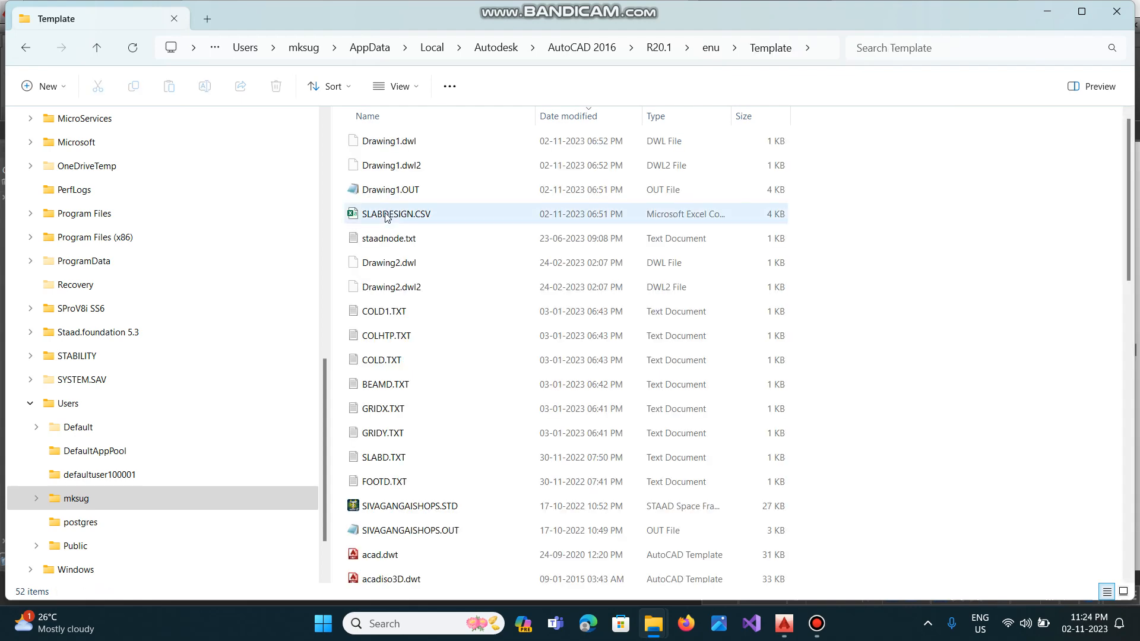
Open Drawing1.OUT and copy the last SLAB NO:1 two-way slab design block at the end of the file.
left_click(397, 195)
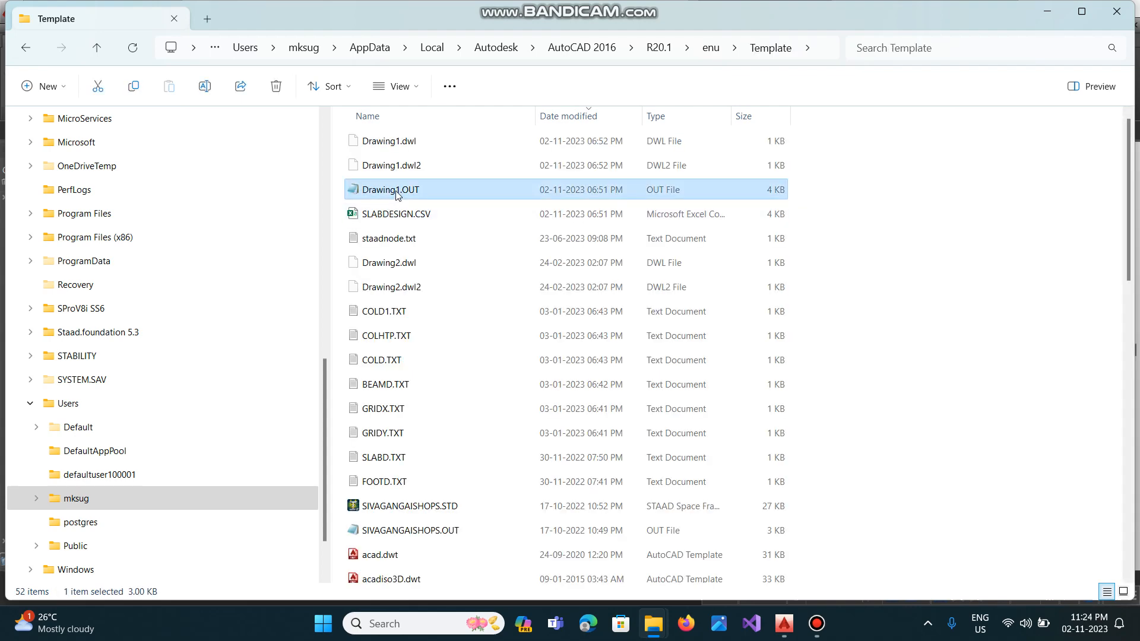
double_click(397, 195)
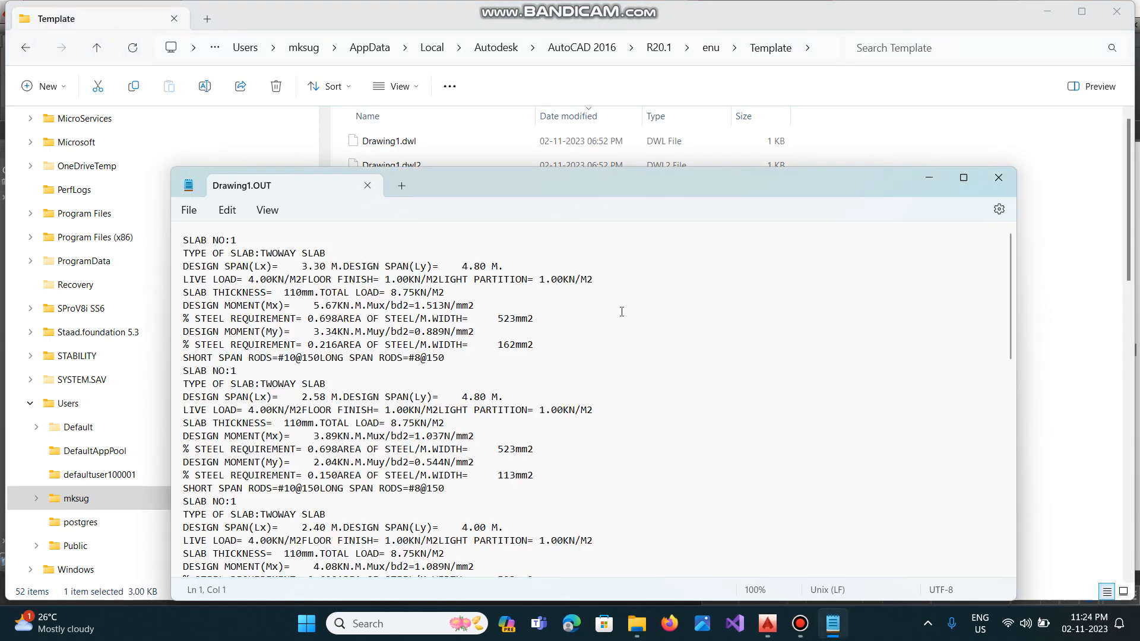
scroll(621, 311, "down", 15)
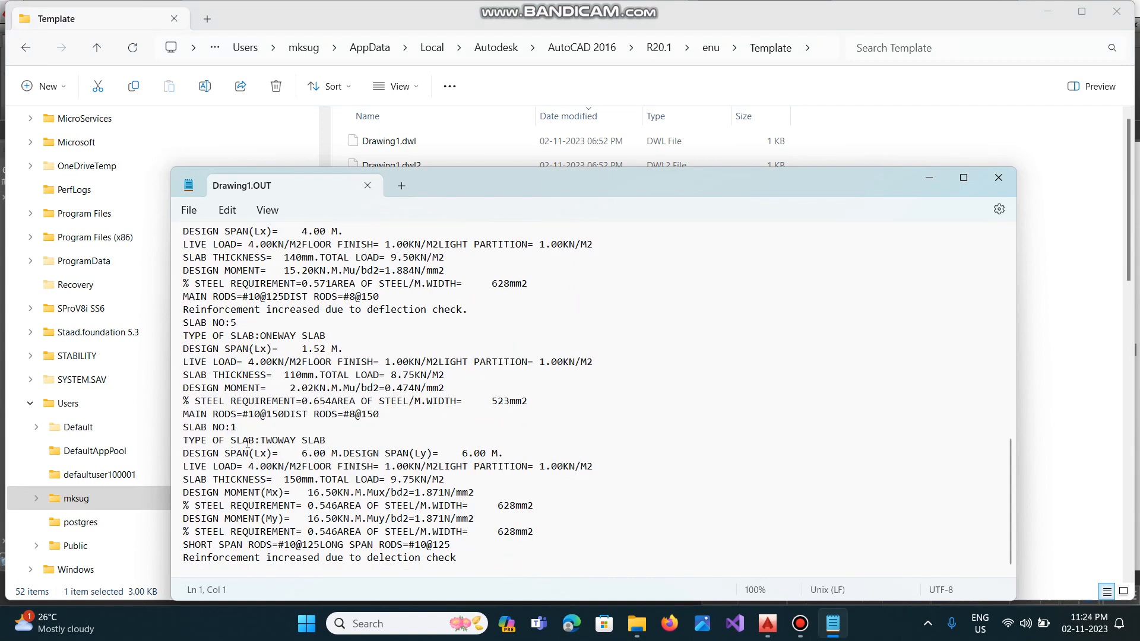
left_click_drag(184, 427, 481, 554)
key("ctrl+c")
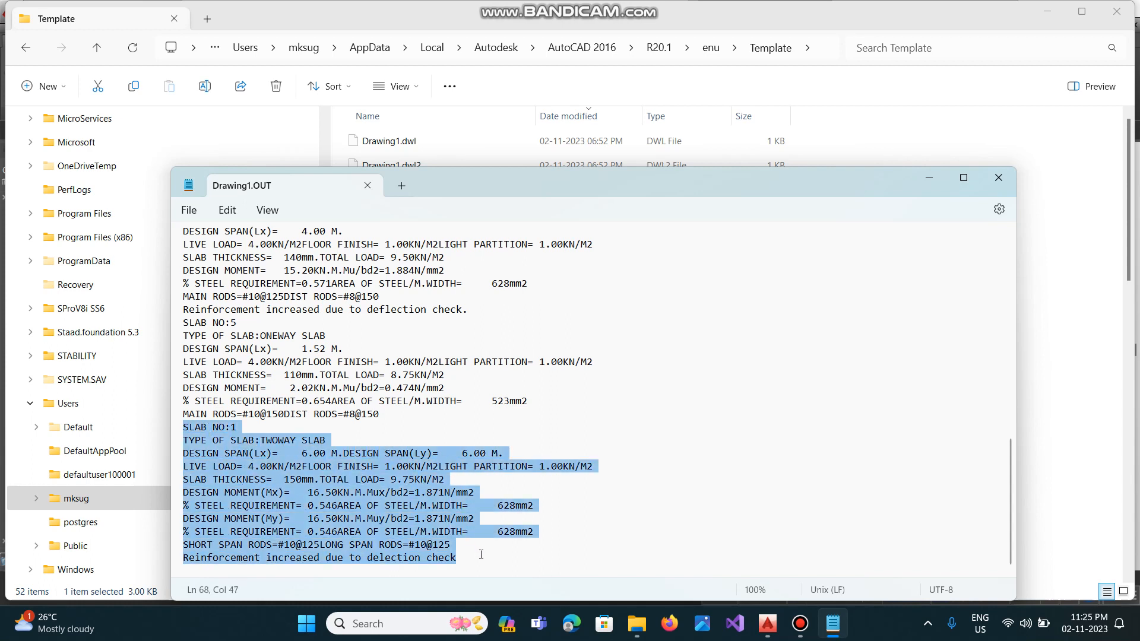
Minimize the Drawing1.OUT report window to return to the folder view.
left_click(838, 629)
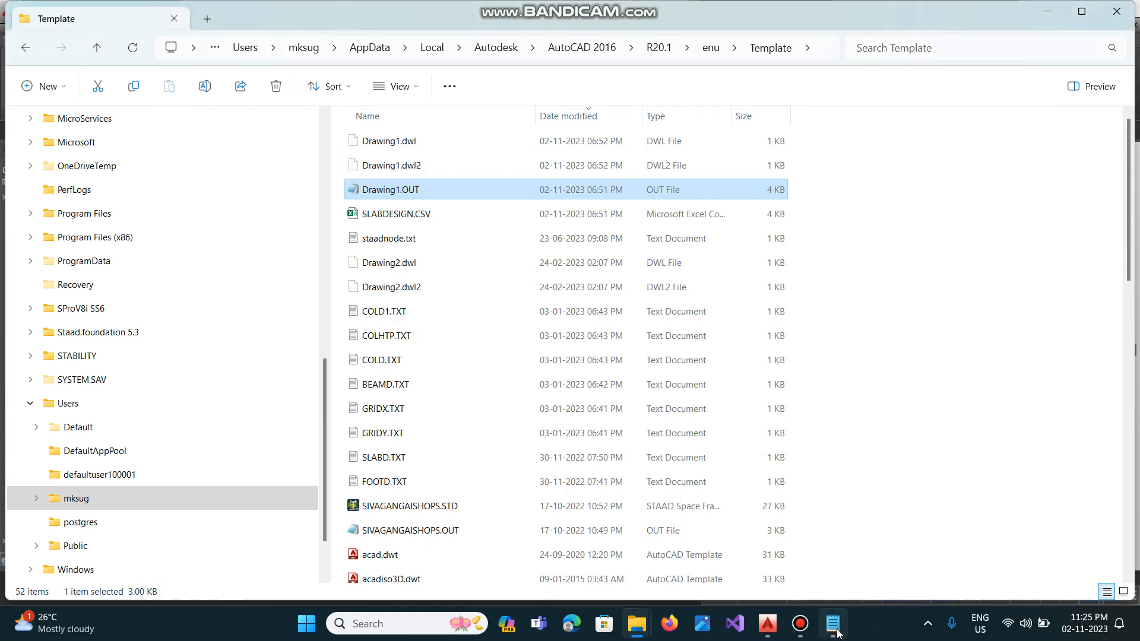
left_click(848, 584)
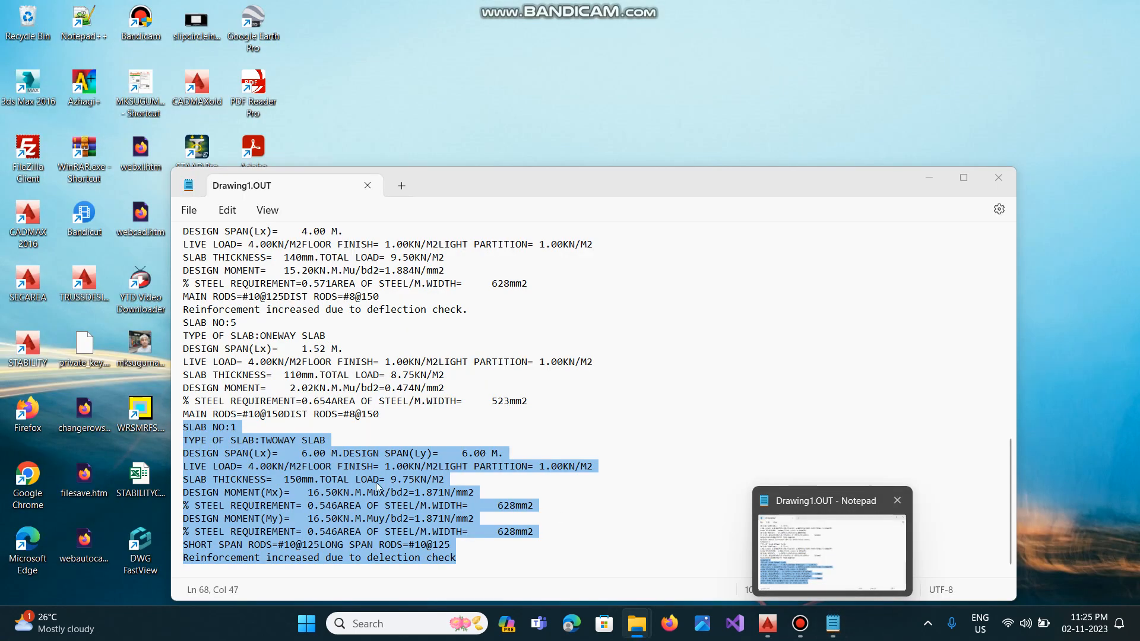
left_click(849, 584)
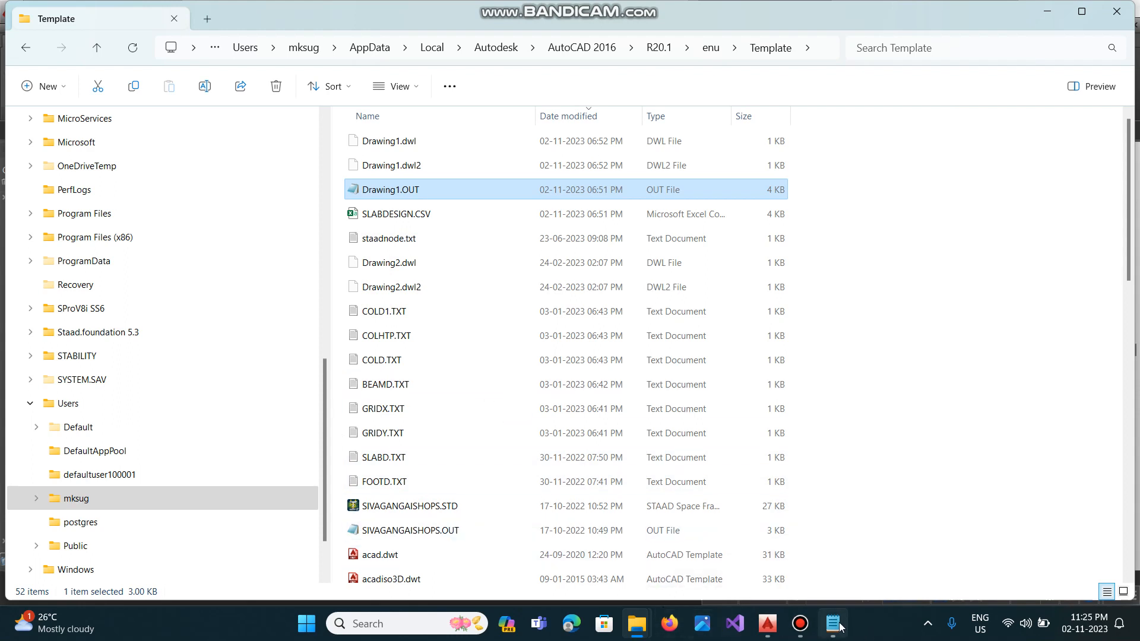
mouse_move(838, 624)
mouse_move(638, 630)
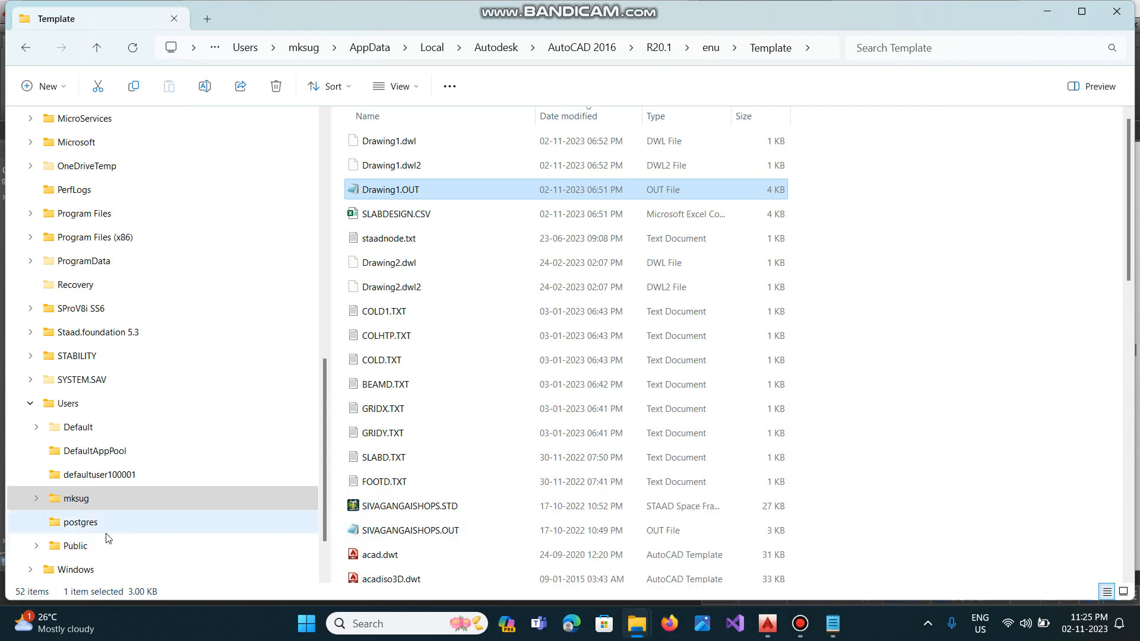
scroll(231, 407, "down", 1)
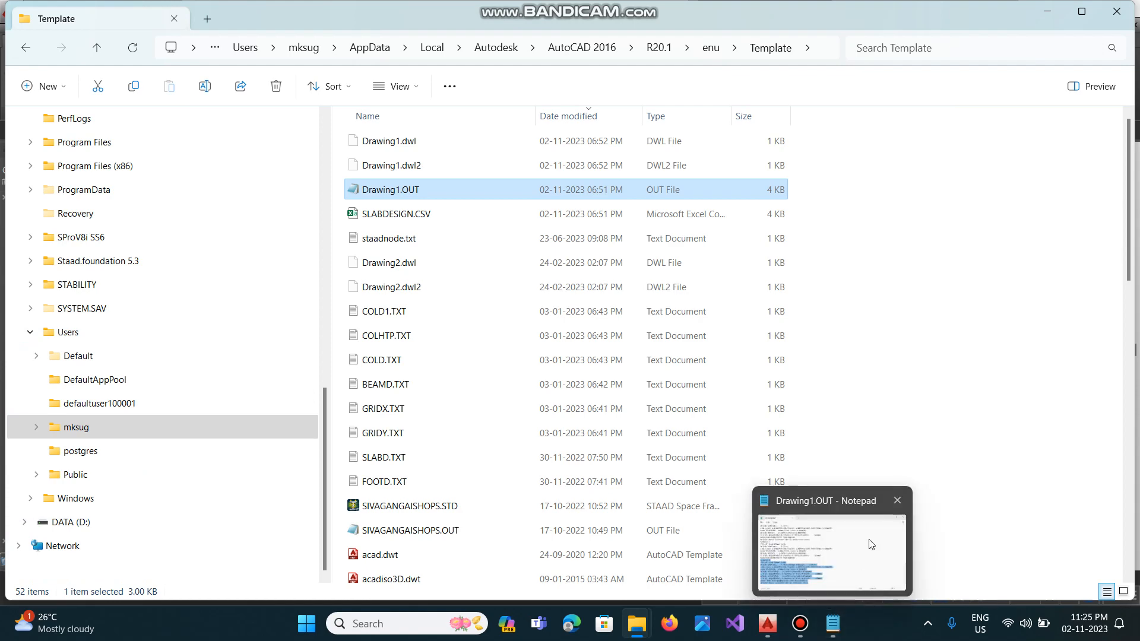
left_click(870, 540)
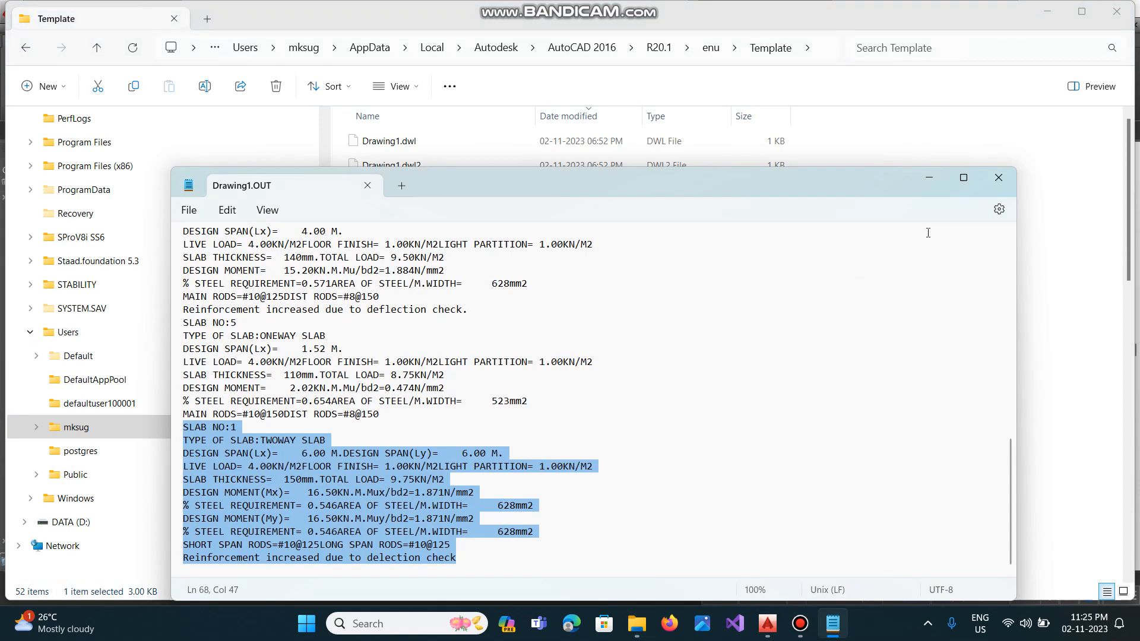
left_click(930, 181)
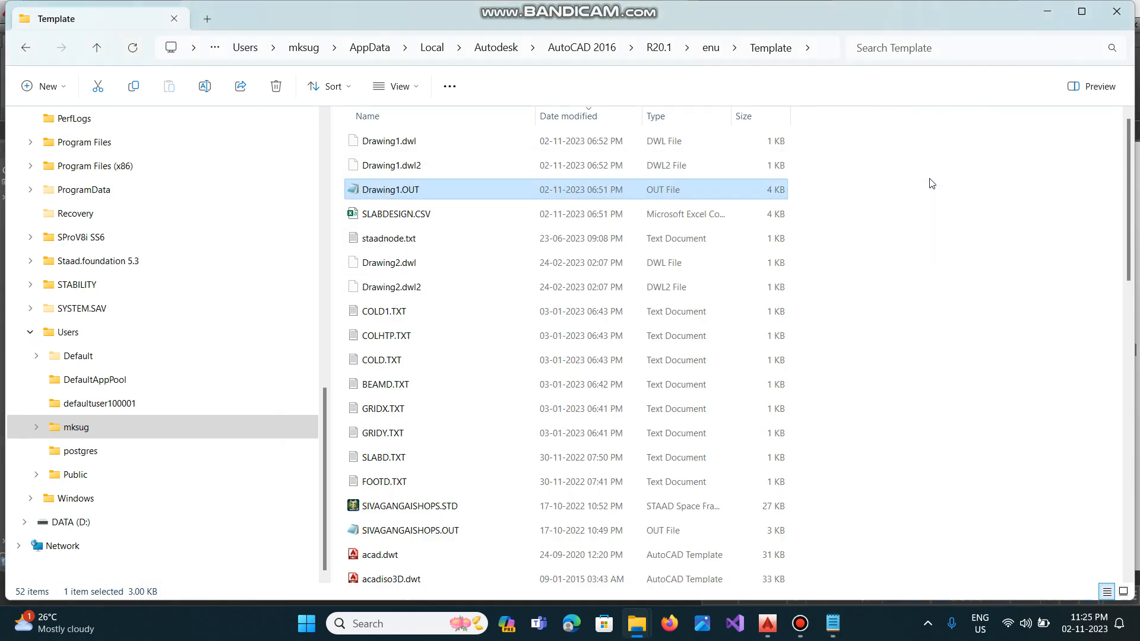
Open SAMPLEMODEL.OUT from the CADMAXNEW2 folder on drive D.
left_click(98, 526)
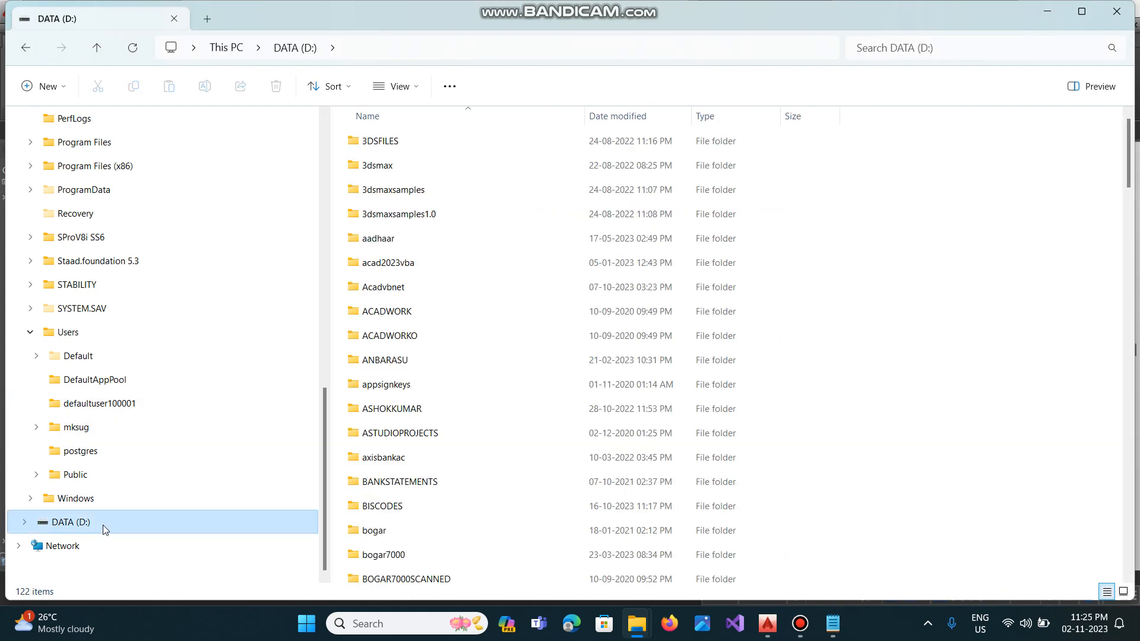
scroll(468, 466, "down", 2)
scroll(467, 466, "down", 2)
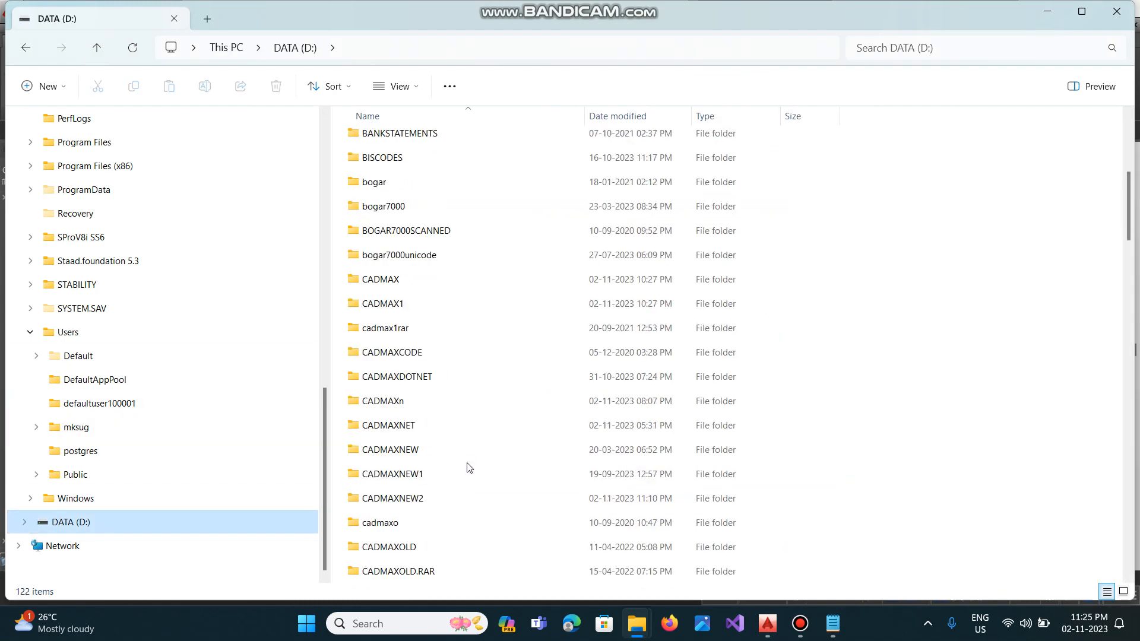
double_click(415, 500)
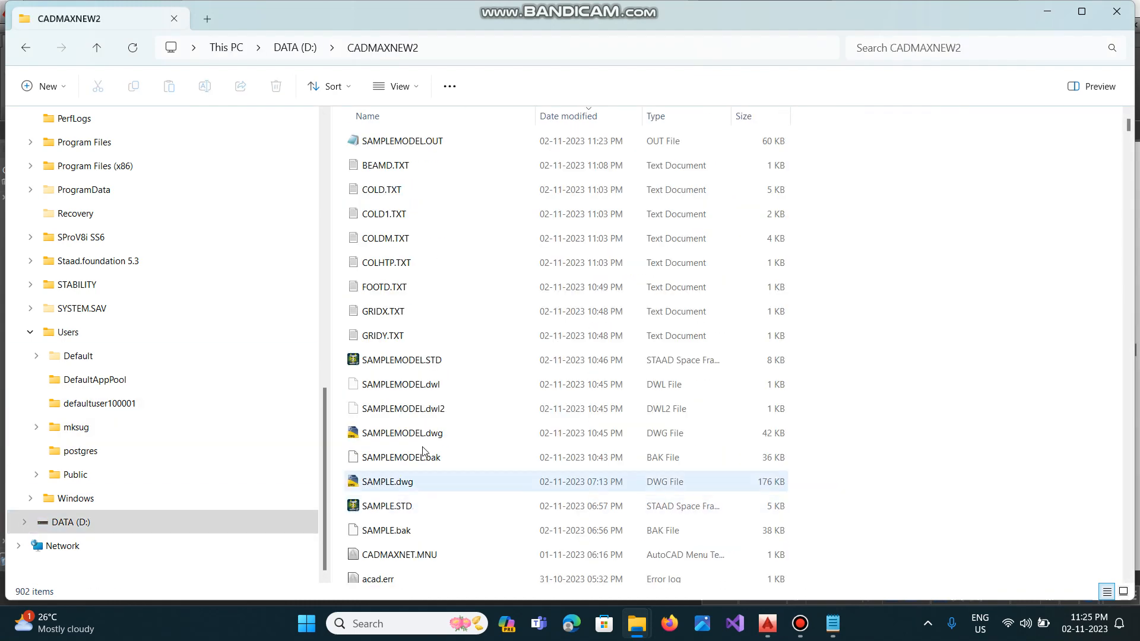
double_click(453, 140)
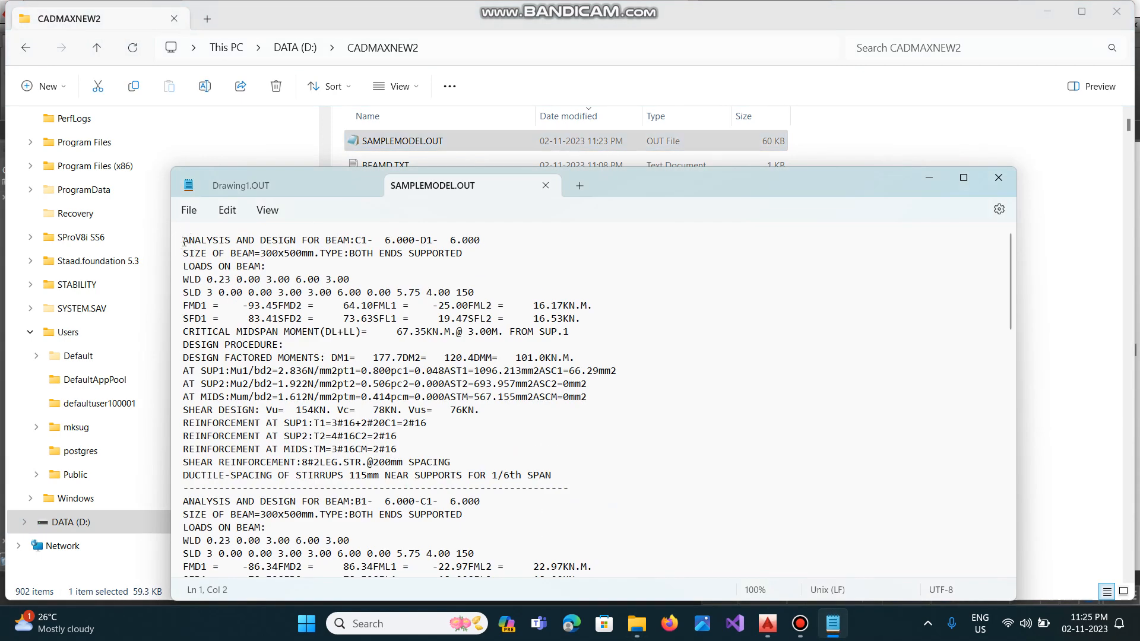
Paste the copied slab design above the first beam design in SAMPLEMODEL.OUT and add a dashed separator line below it.
key("Return")
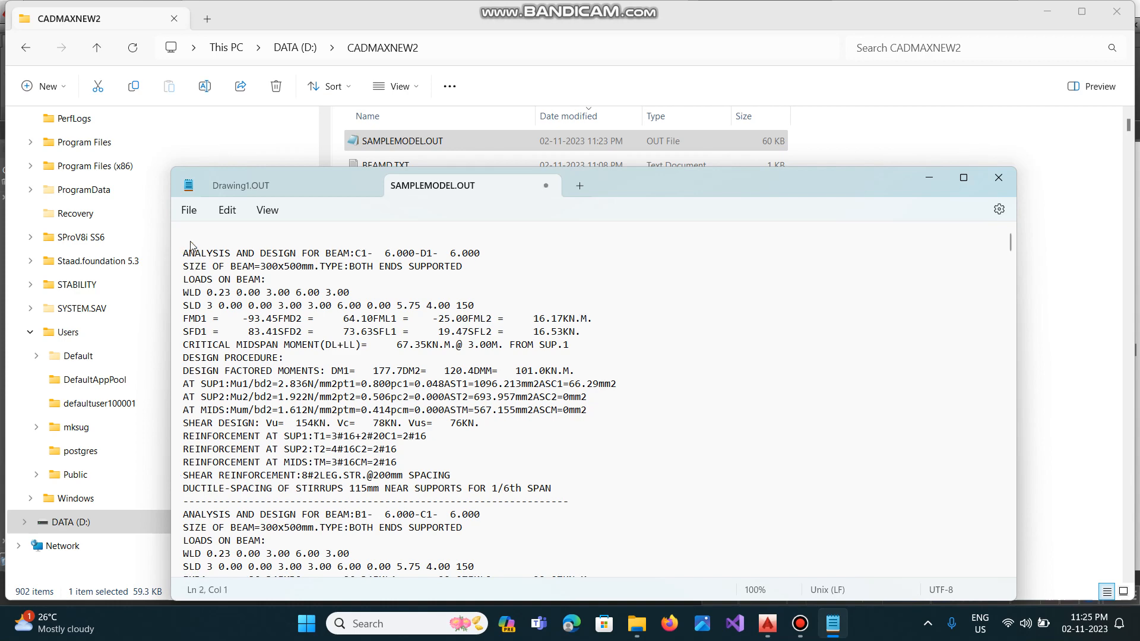
key("Up")
key("ctrl+v")
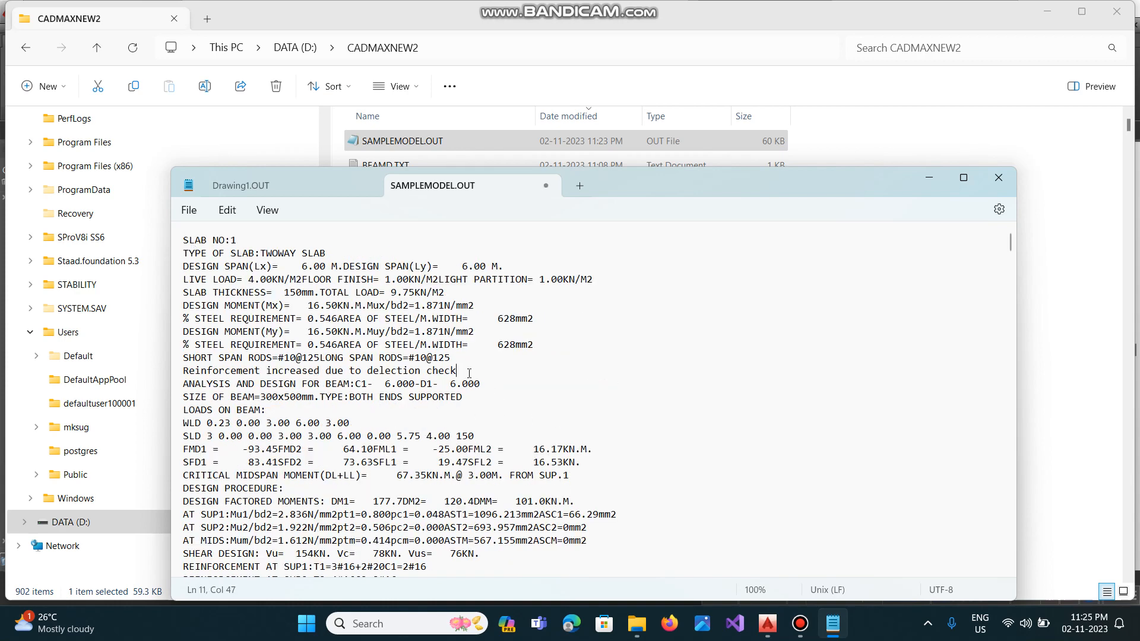
key("Return")
type("-")
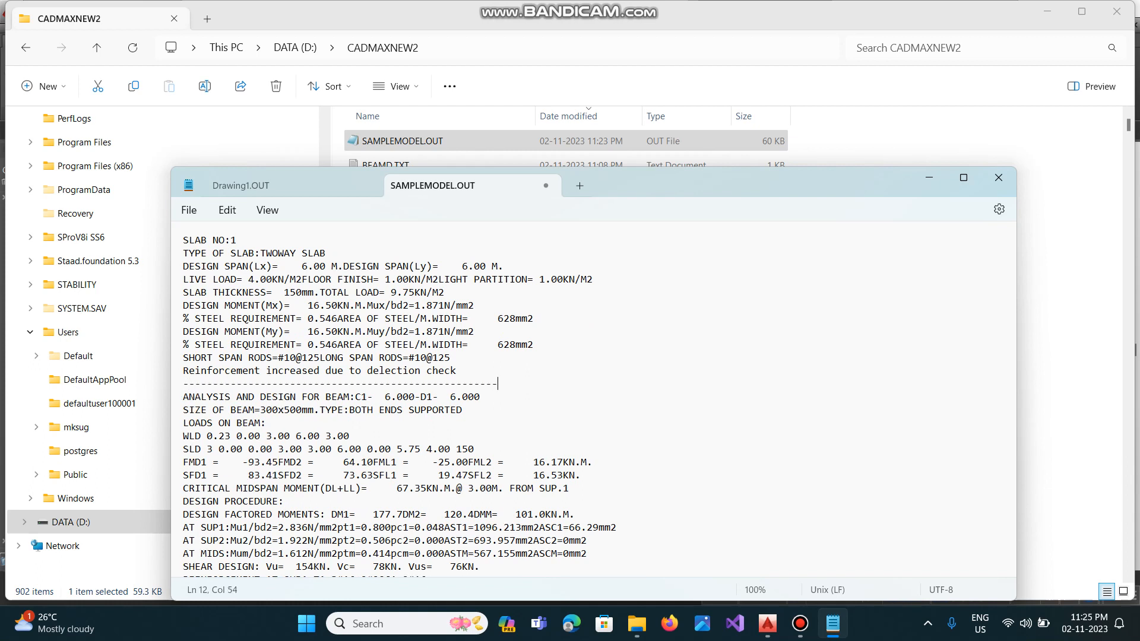
Insert a blank line at the start of SAMPLEMODEL.OUT, above the slab design.
left_click(182, 240)
key("Return")
key("Up")
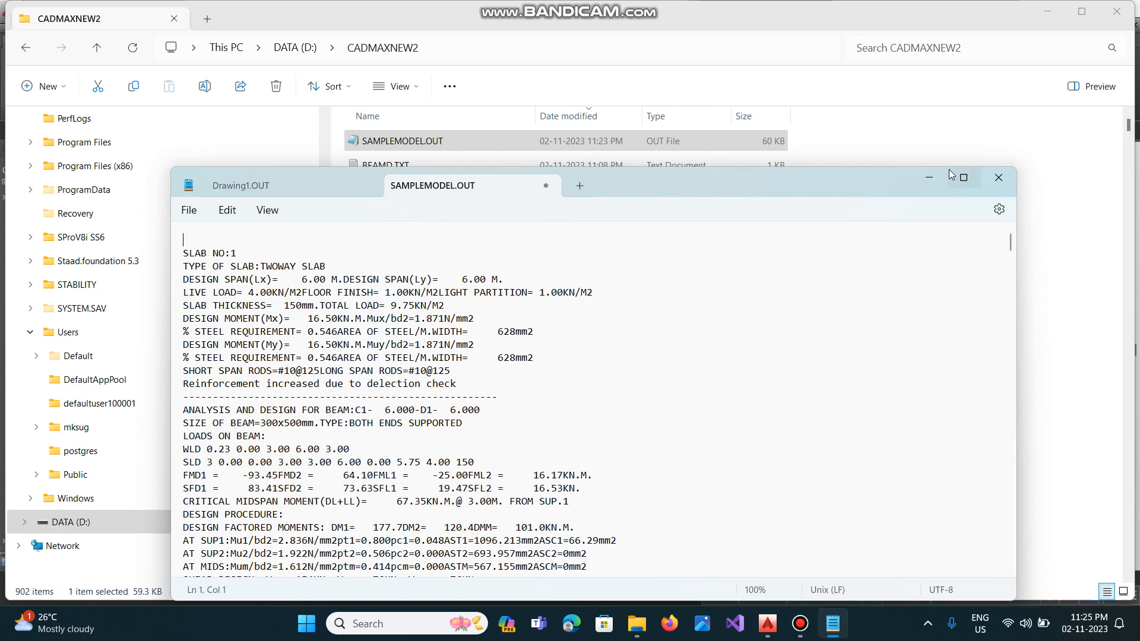
Minimize the report window and open TAMBARAMHOSPITAL.TXT from the CADMAXNEW2 folder.
left_click(929, 177)
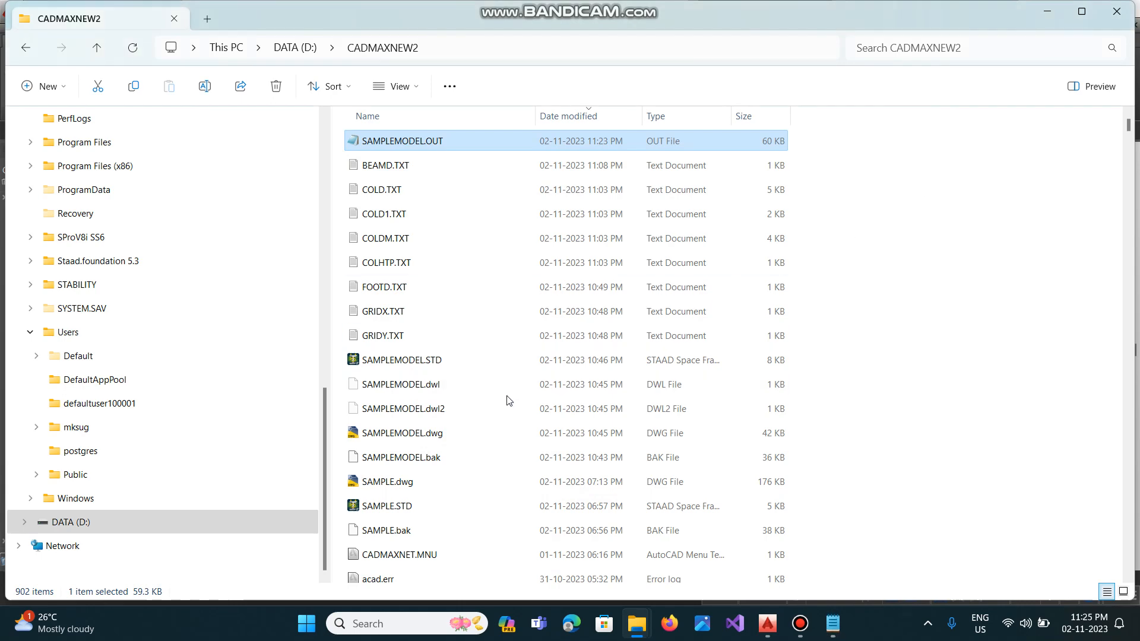
scroll(508, 400, "down", 7)
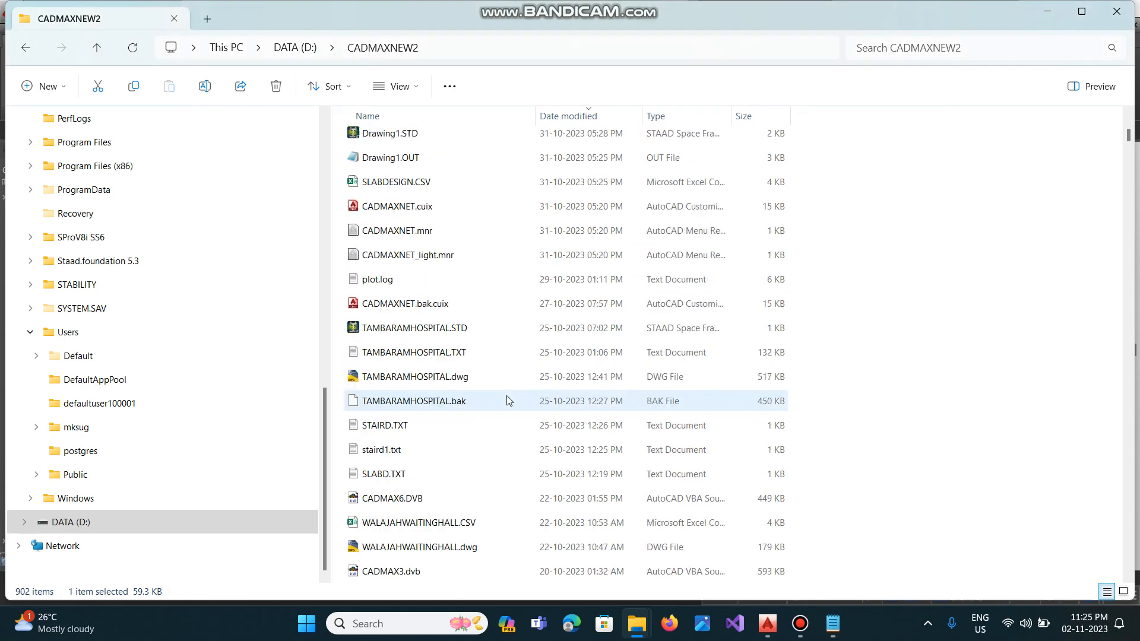
double_click(469, 353)
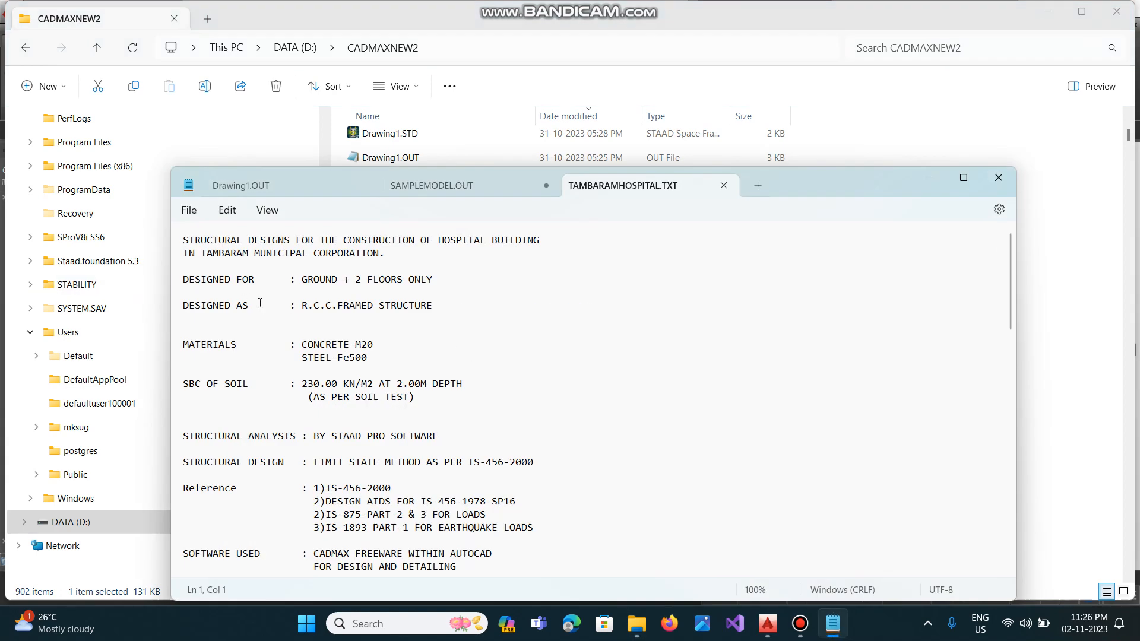
Copy the introductory notes from TAMBARAMHOSPITAL.TXT through the FLOOR SLABS/ROOF SLABS heading and paste them at the start of SAMPLEMODEL.OUT.
key("shift+Down")
key("shift+Down")
key("shift+Down")
key("shift+Down")
key("shift+Down")
key("shift+Down")
key("shift+Down")
key("shift+Down")
key("shift+Down")
key("shift+Down")
key("shift+Down")
key("shift+Down")
key("shift+Down")
key("shift+Down")
key("shift+Down")
key("shift+Down")
key("shift+Down")
key("shift+Down")
key("shift+Down")
key("shift+Down")
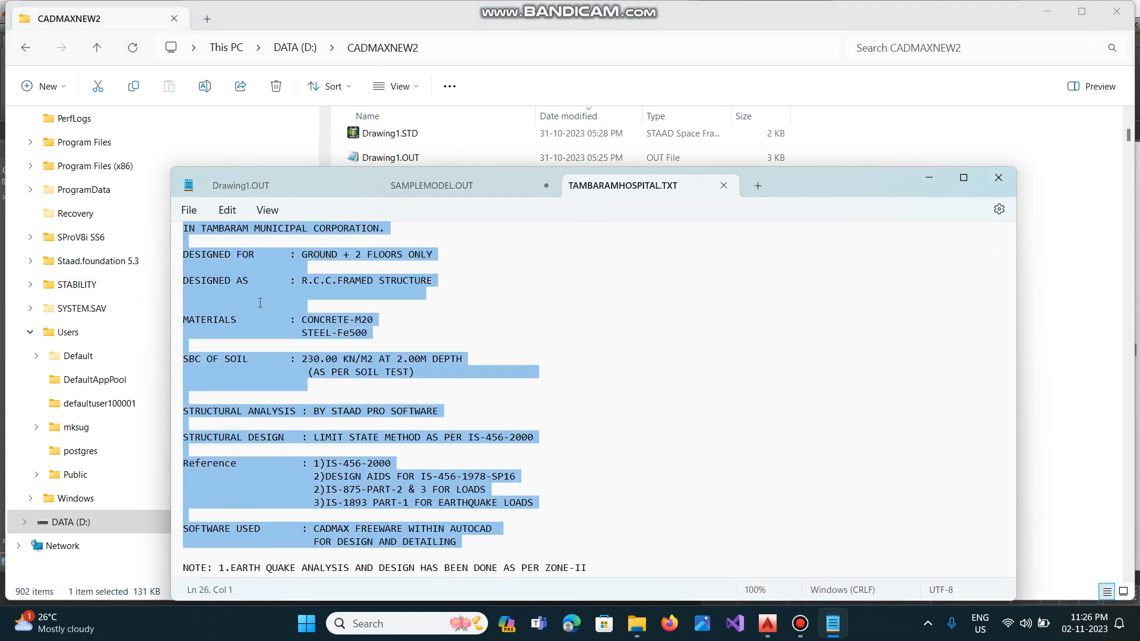
key("shift+Down")
key("shift+Down")
key("shift+Down")
key("shift+Down")
key("shift+Down")
key("shift+Down")
key("shift+Up")
key("shift+Up")
key("shift+Up")
key("shift+Up")
key("shift+Up")
key("shift+Up")
key("shift+Up")
key("shift+Up")
key("shift+Up")
key("shift+Up")
key("shift+Up")
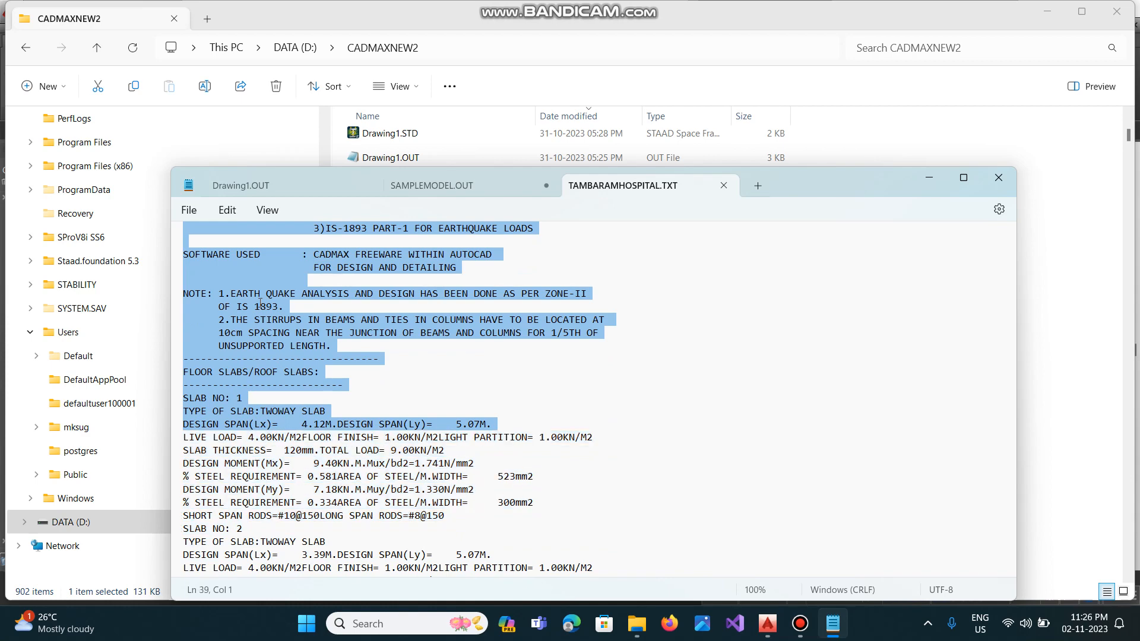
key("shift+Up")
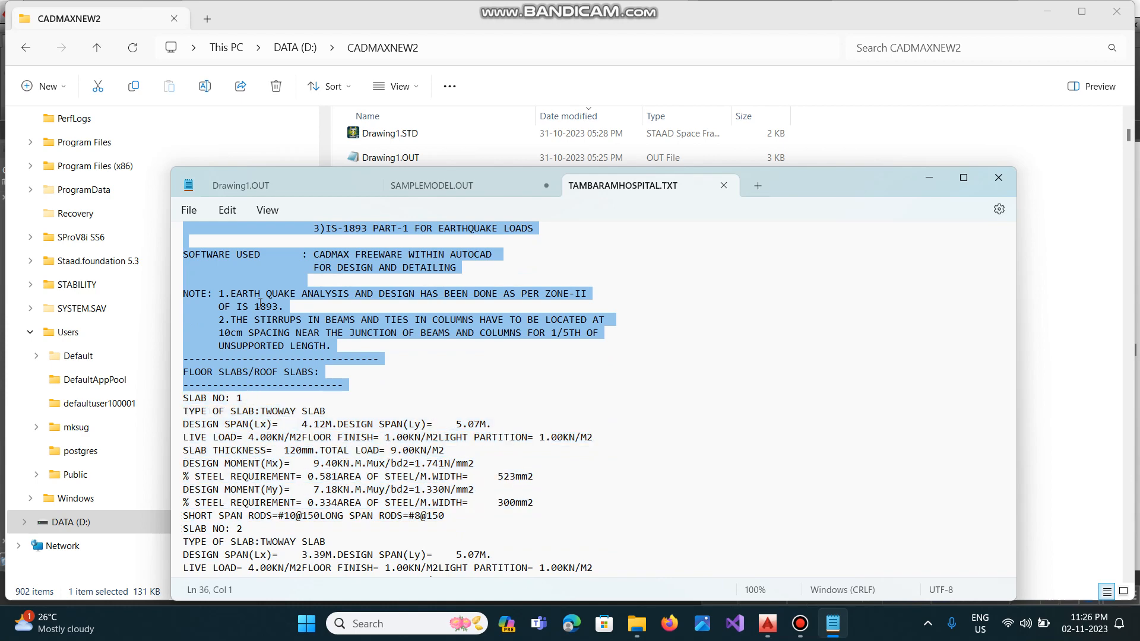
left_click(452, 187)
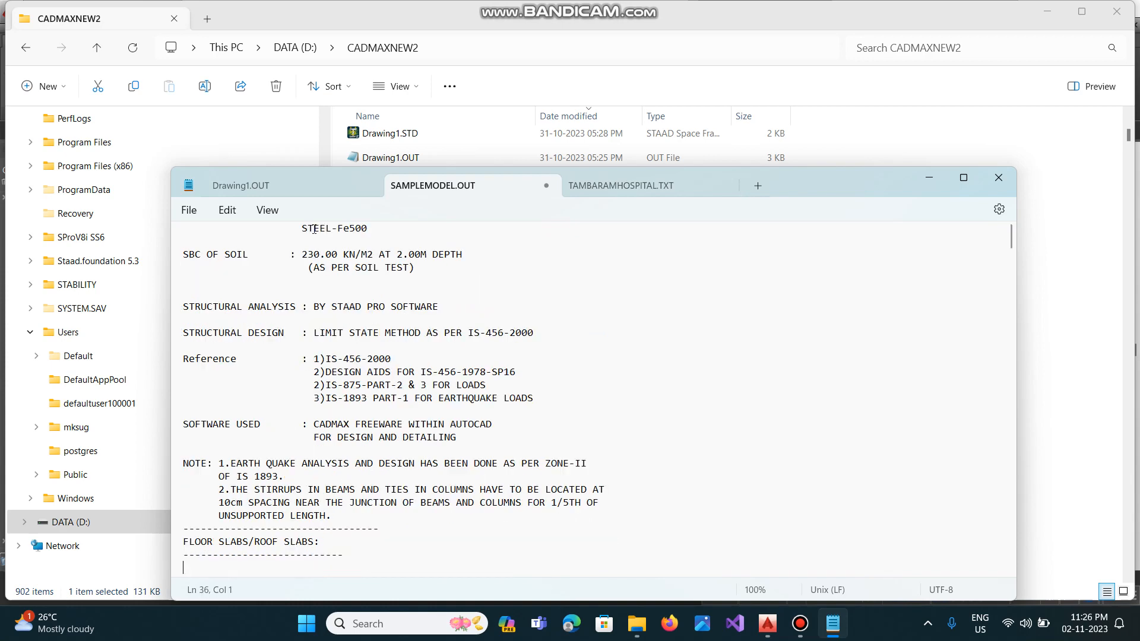
Replace HOSPITAL with COMMERCIAL in the report title and delete TAMBARAM MUNICIPAL CORPORATION from its second line.
scroll(549, 338, "up", 4)
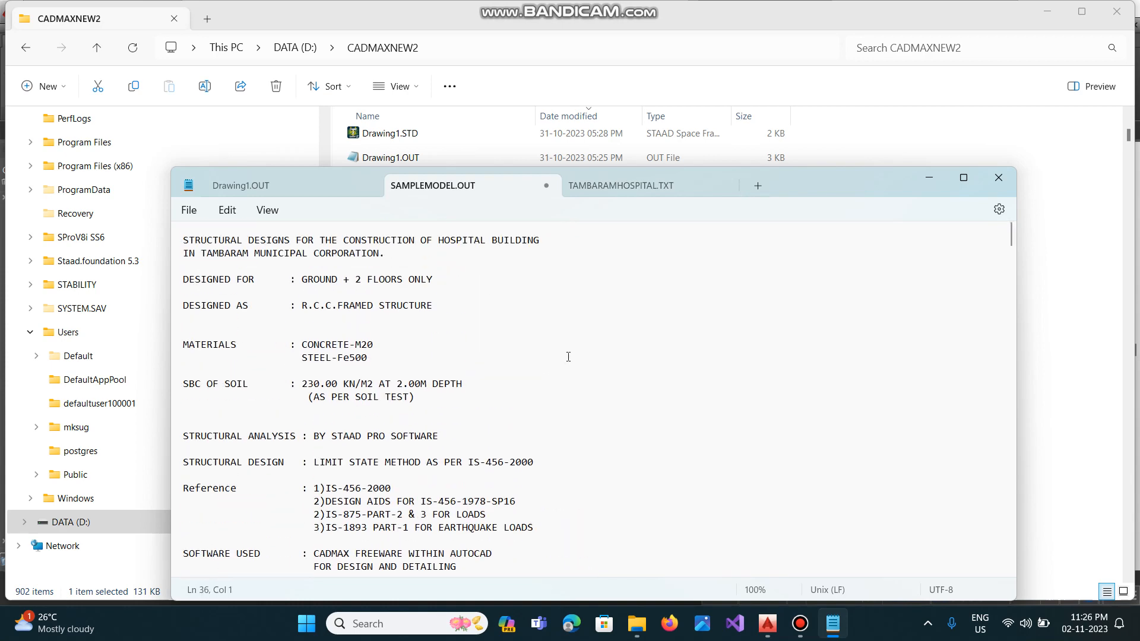
left_click(439, 241)
type("COMMER")
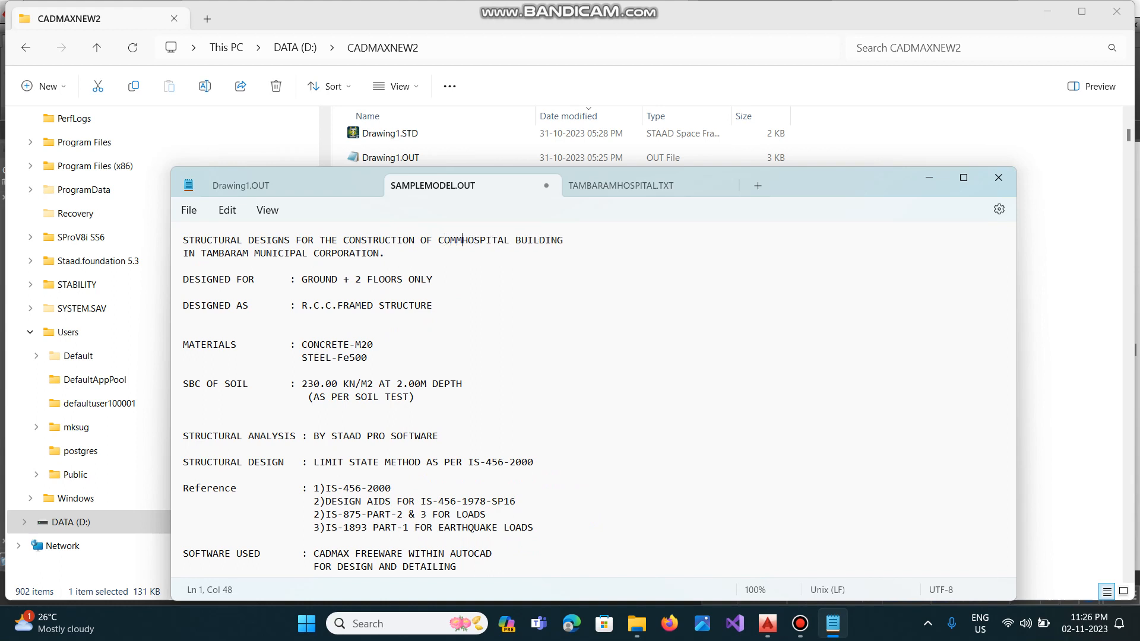
type("CIAL")
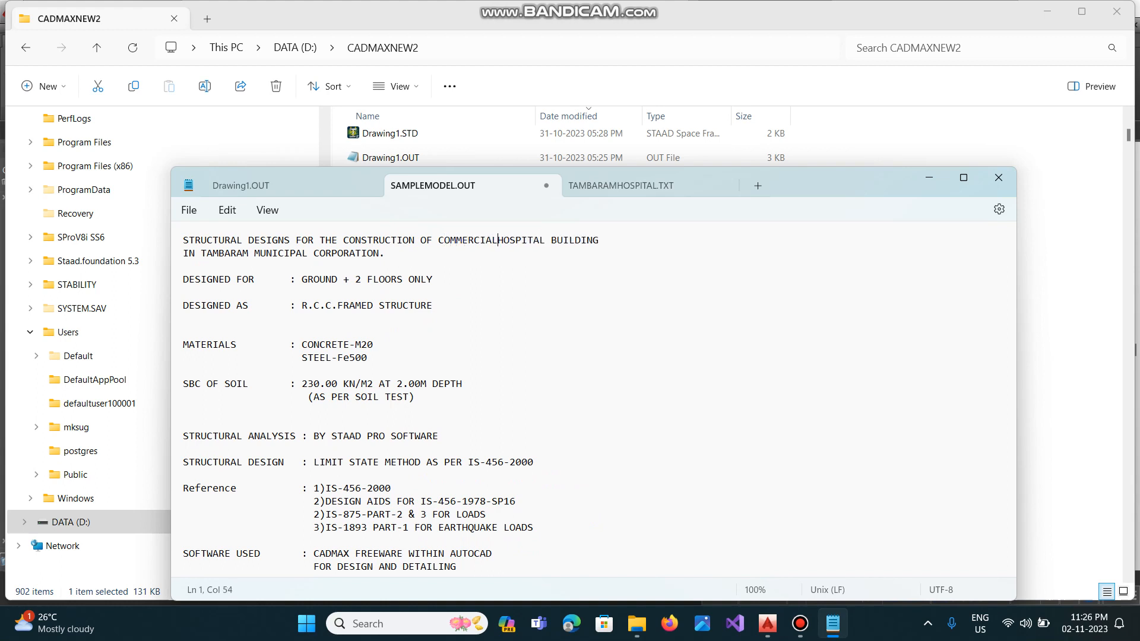
key("Delete")
key("Delete")
key("Delete")
key("Delete")
key("Delete")
key("Delete")
key("Delete")
key("Delete")
left_click_drag(202, 253, 397, 251)
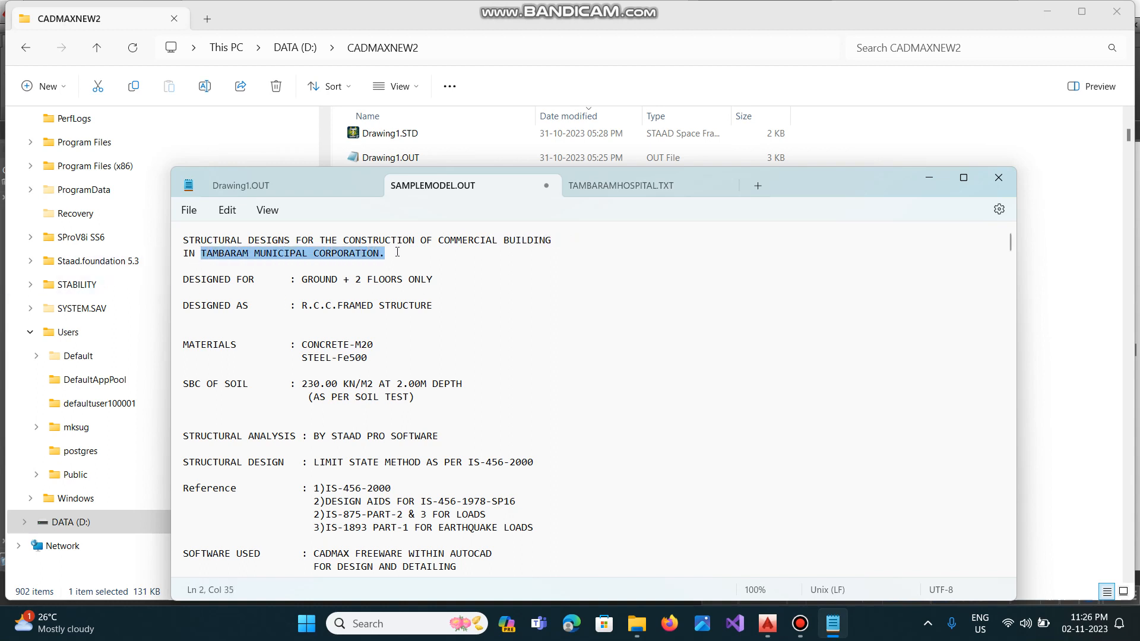
key("Delete")
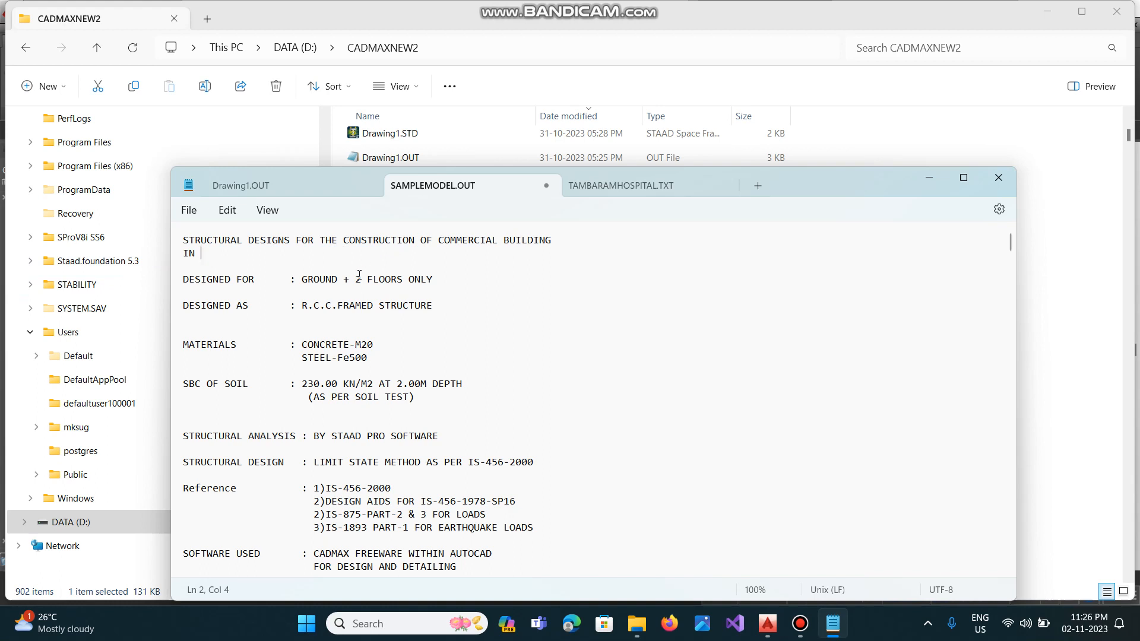
Set the DESIGNED FOR entry to GROUND + 5 FLOORS ONLY and the SBC of soil to 250.00 KN/M2.
left_click(356, 279)
key("Delete")
type("5")
left_click(307, 386)
key("Delete")
type("5")
Replace the STRUCTURAL ANALYSIS entry with CADMAX FREEWARE WITHIN AUTOCAD, copied from the SOFTWARE USED entry.
scroll(574, 424, "down", 3)
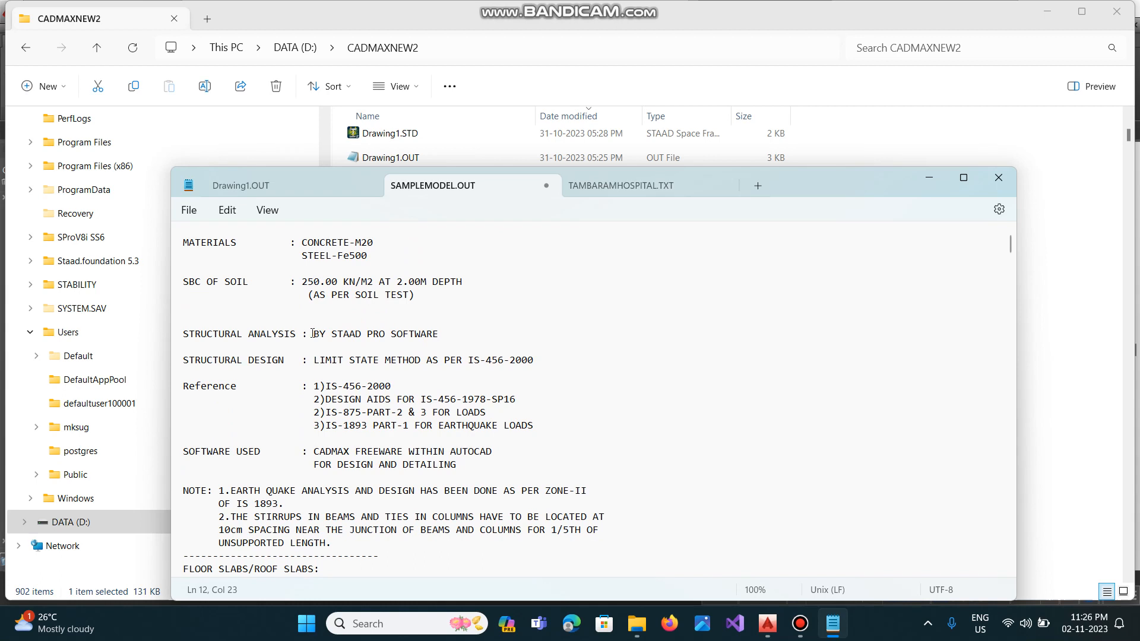
left_click_drag(313, 334, 448, 339)
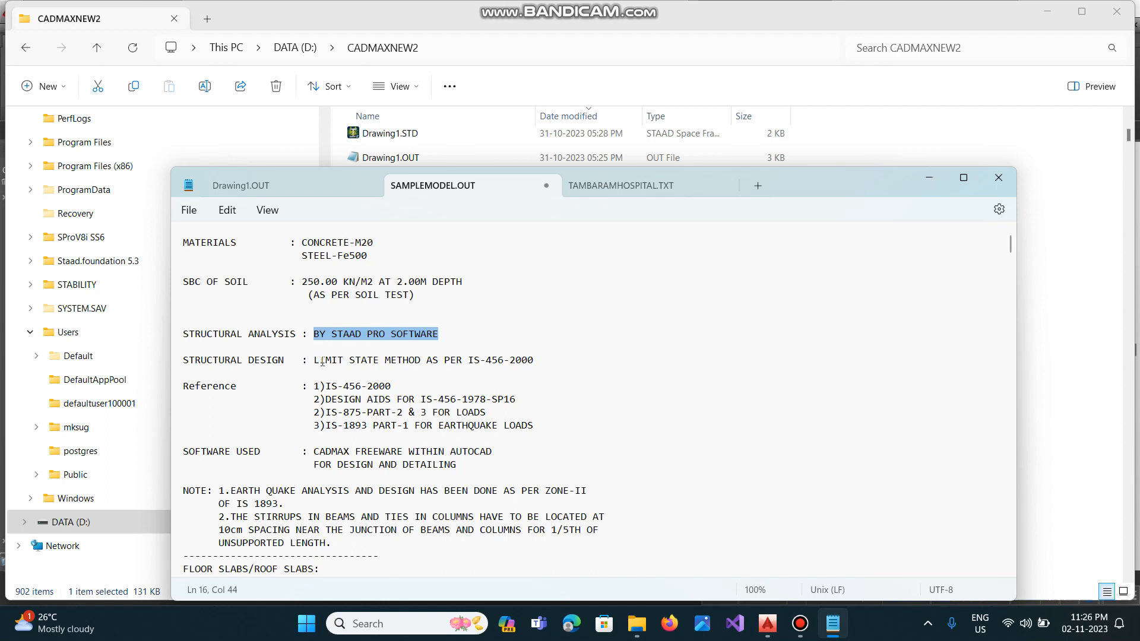
left_click_drag(313, 453, 508, 454)
key("ctrl+c")
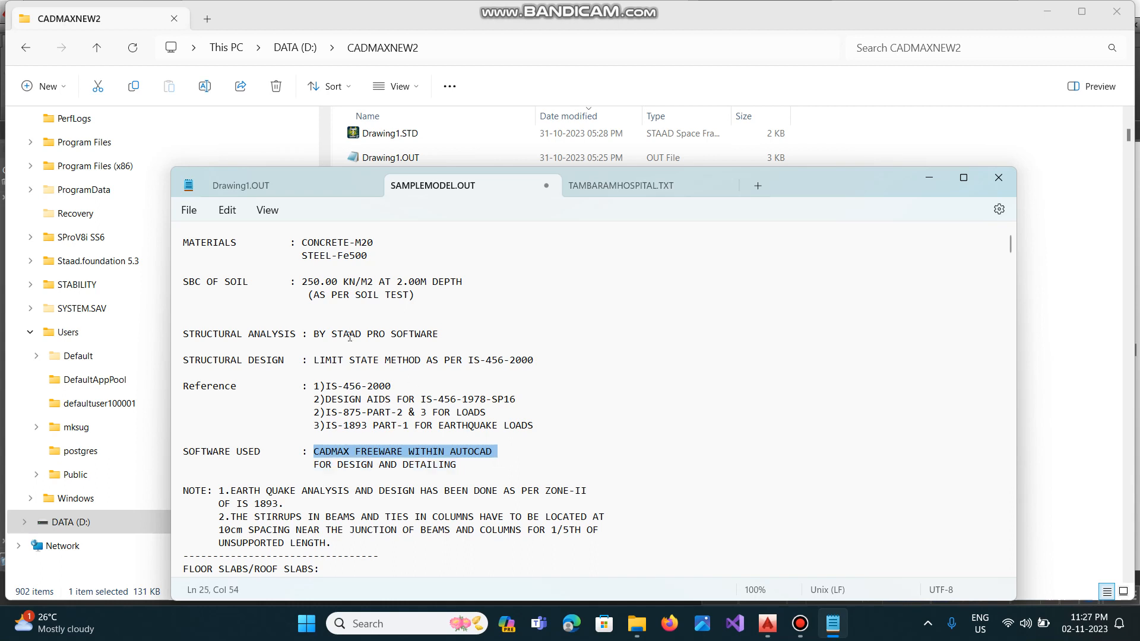
left_click_drag(314, 333, 444, 340)
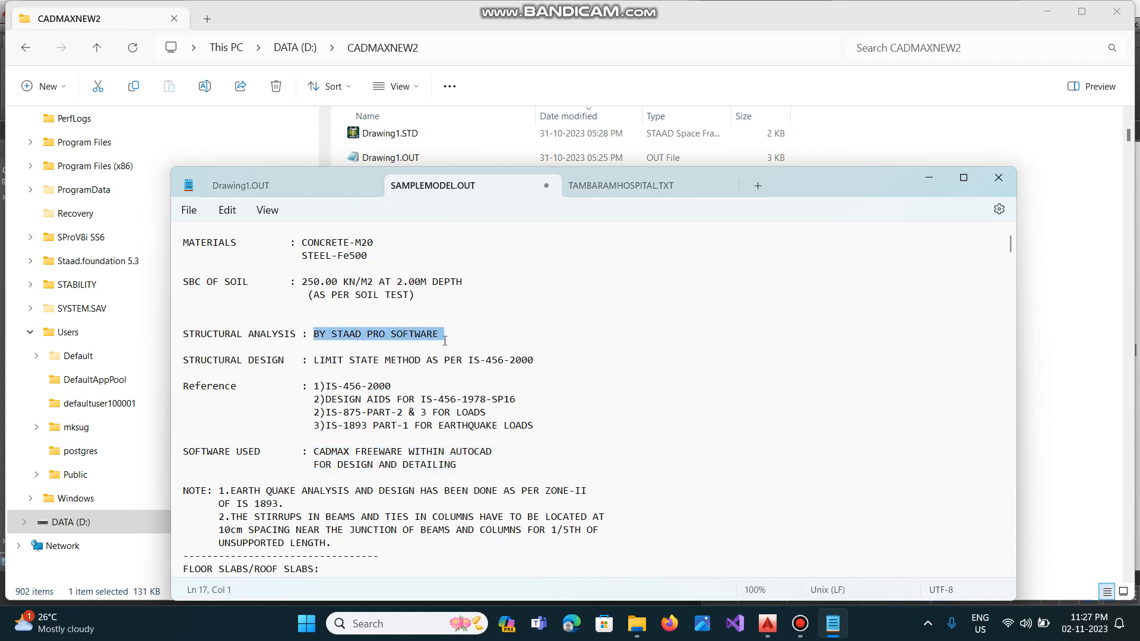
key("ctrl+v")
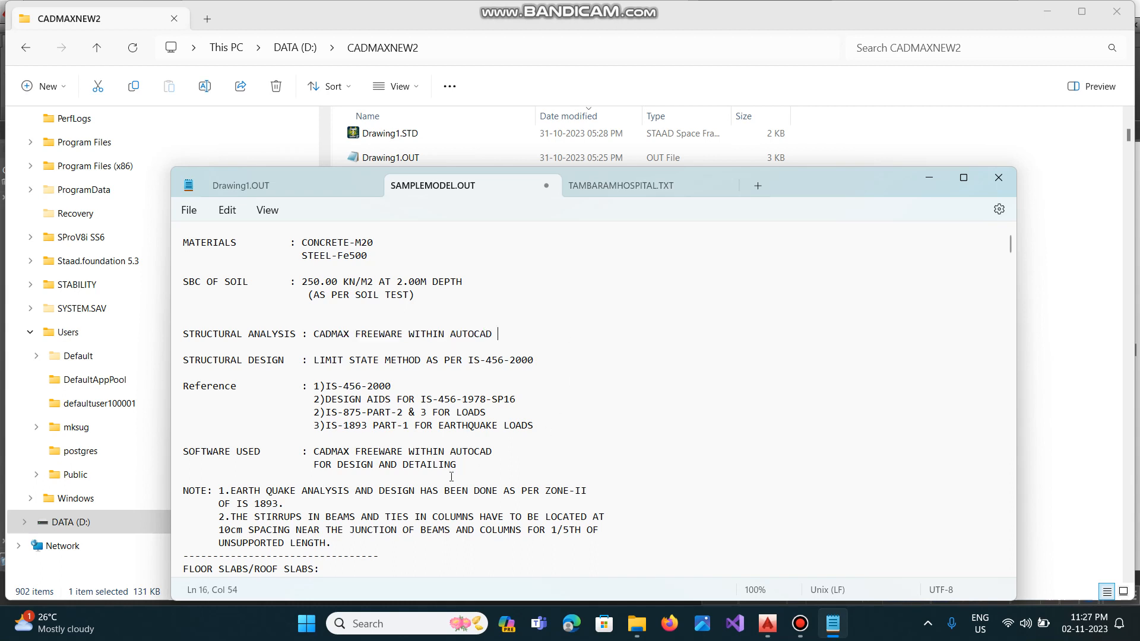
Delete the blank line above SLAB NO:1 and save SAMPLEMODEL.OUT.
scroll(476, 562, "down", 2)
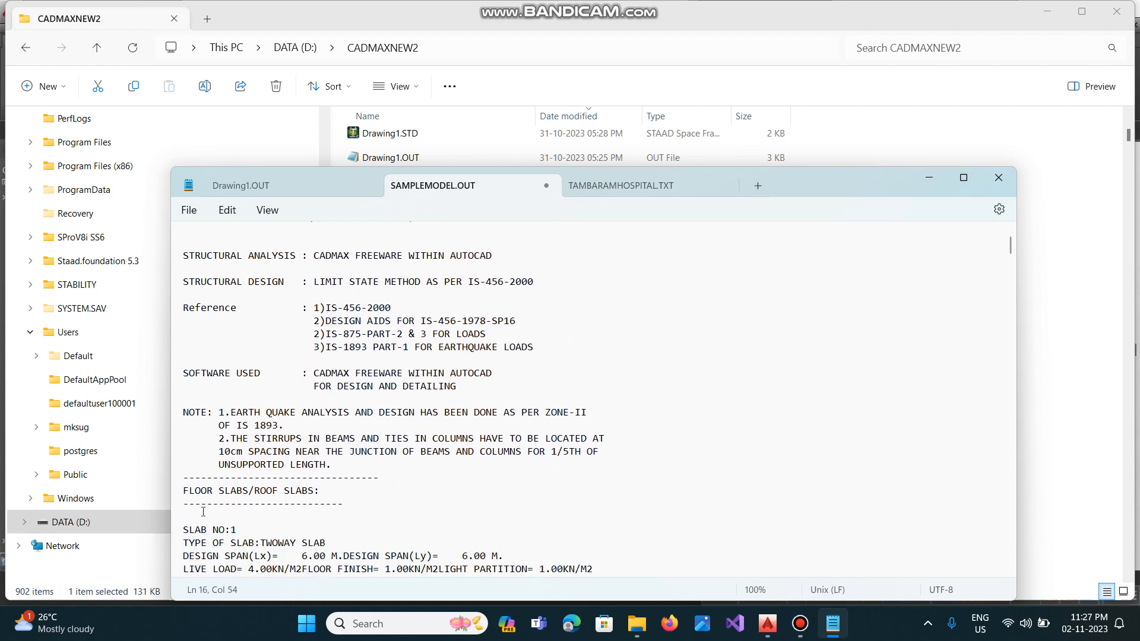
left_click(190, 512)
key("Delete")
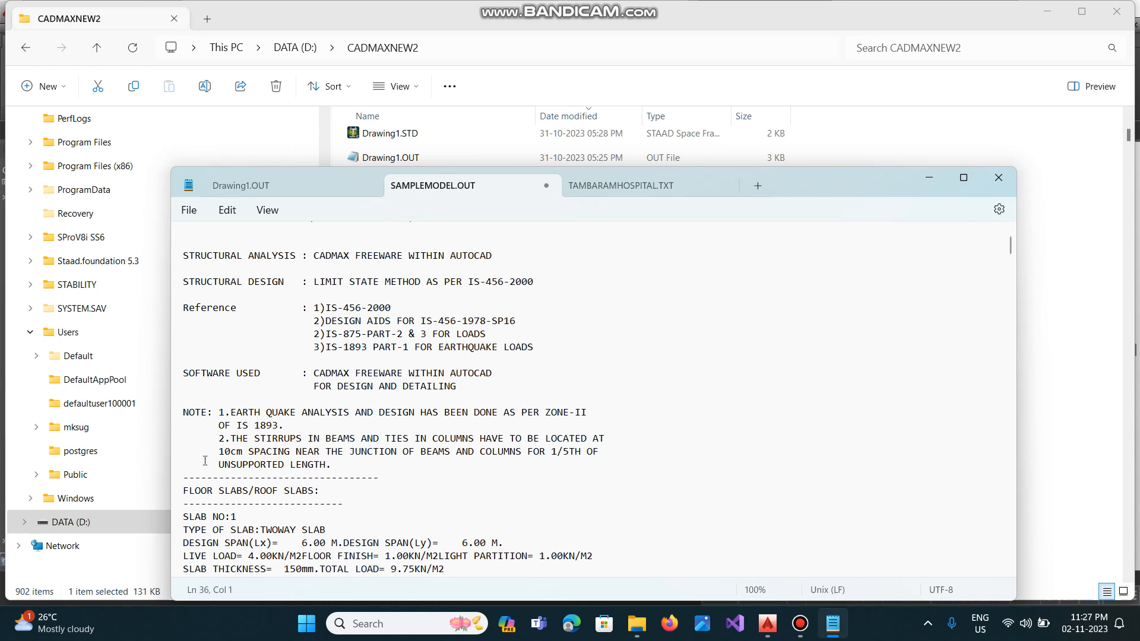
left_click(188, 210)
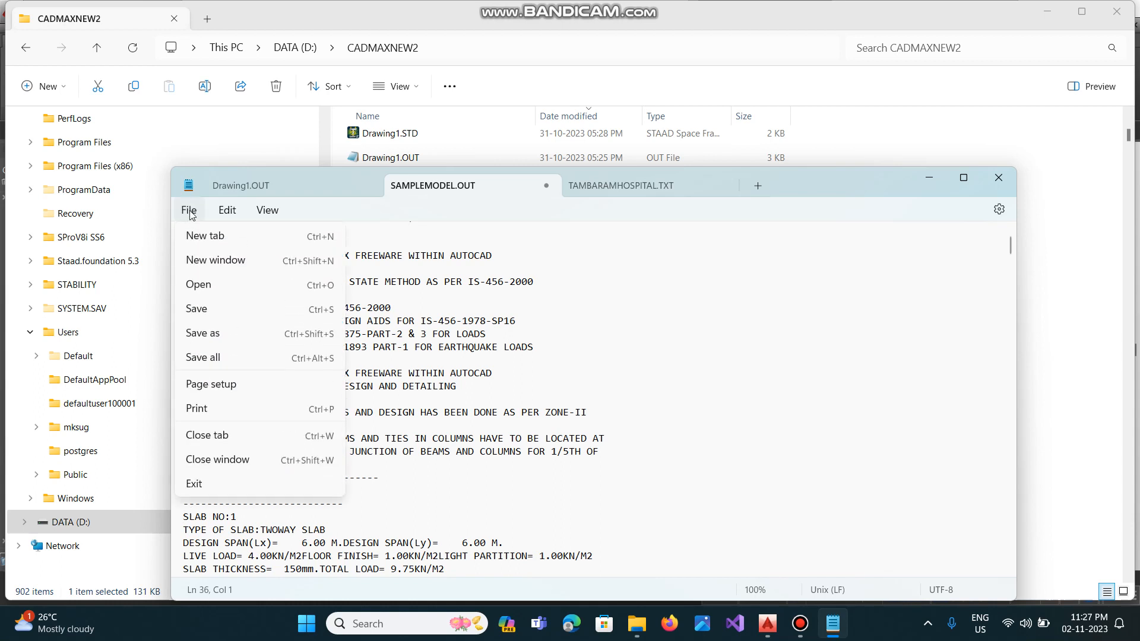
left_click(197, 310)
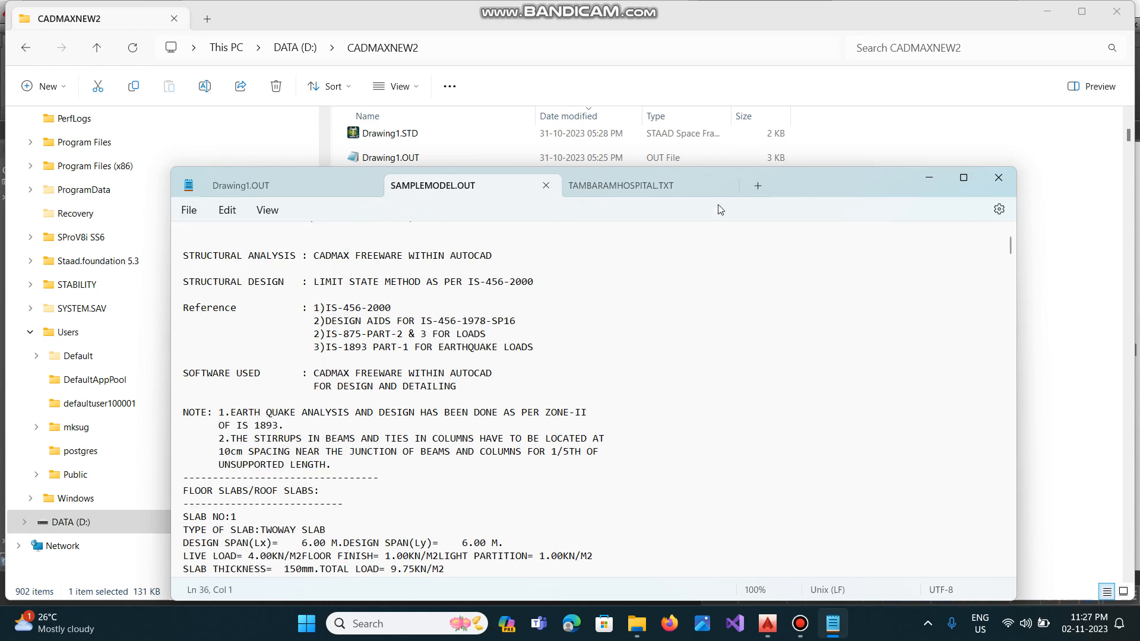
Close TAMBARAMHOSPITAL.TXT, Drawing1.OUT and the text editor window.
left_click(723, 186)
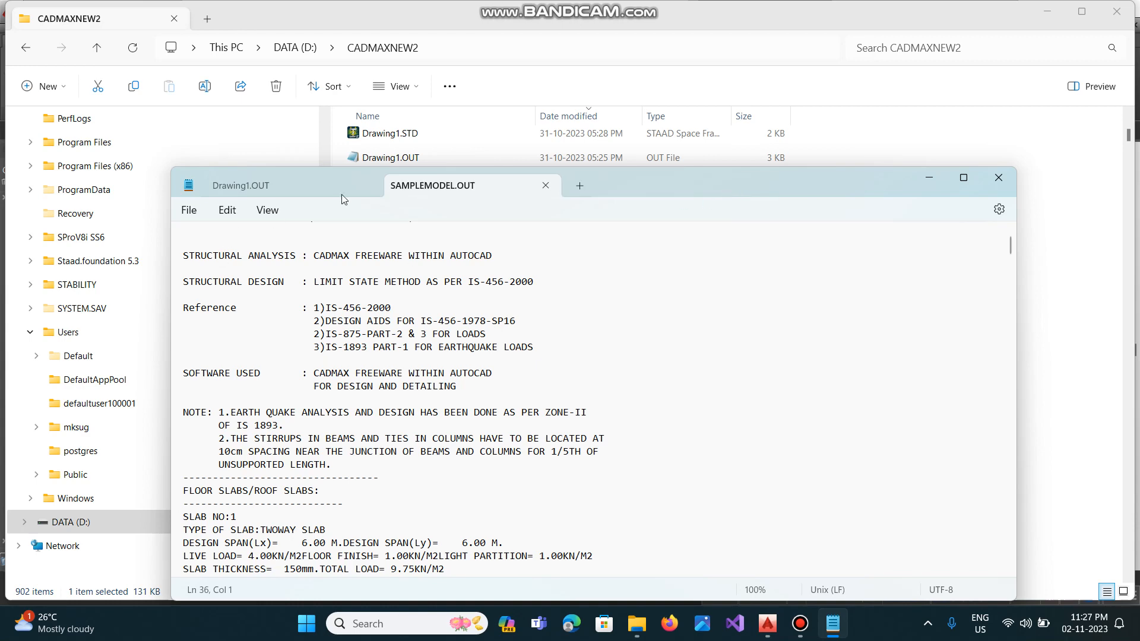
left_click(368, 186)
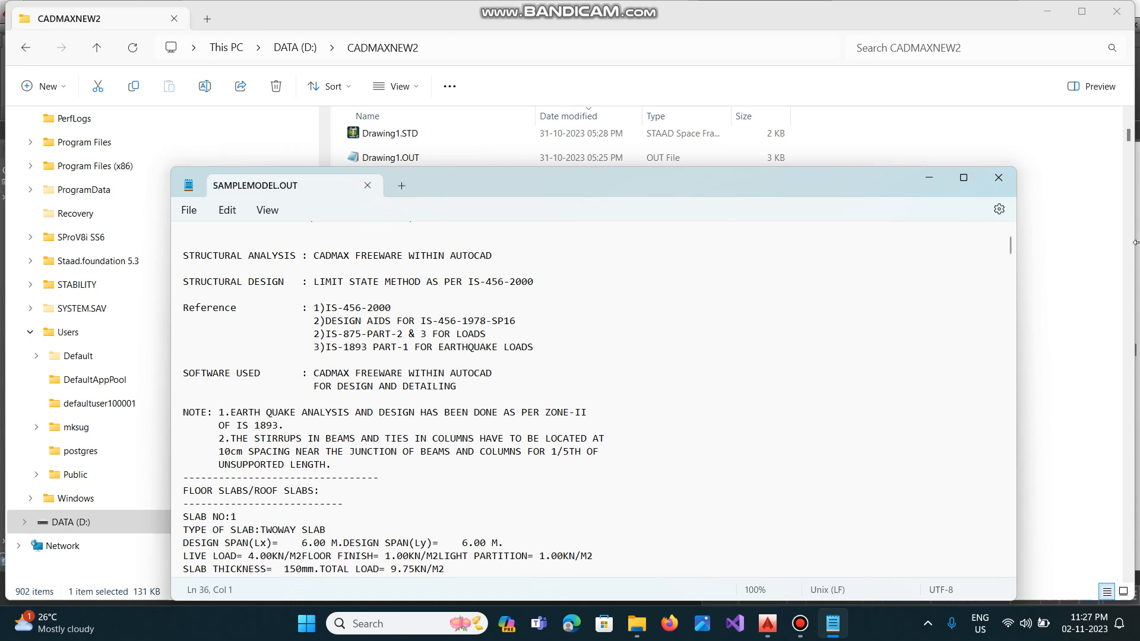
left_click(999, 177)
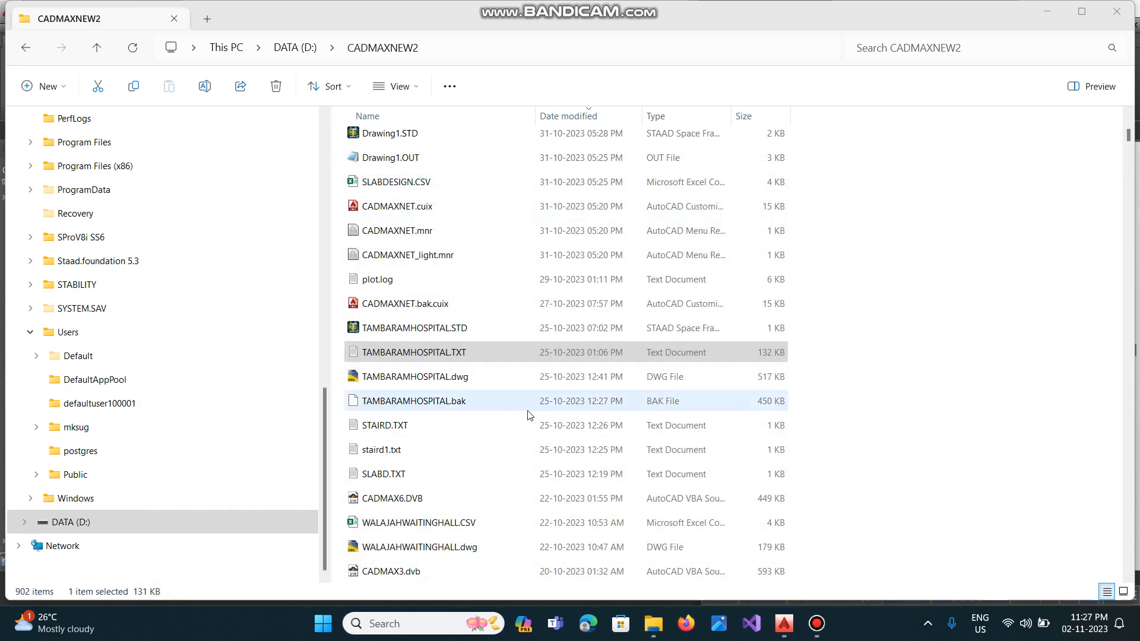
Rename SAMPLEMODEL.OUT in the CADMAXNEW2 folder to SAMPLEMODEL.TXT and accept the extension change.
scroll(867, 377, "up", 7)
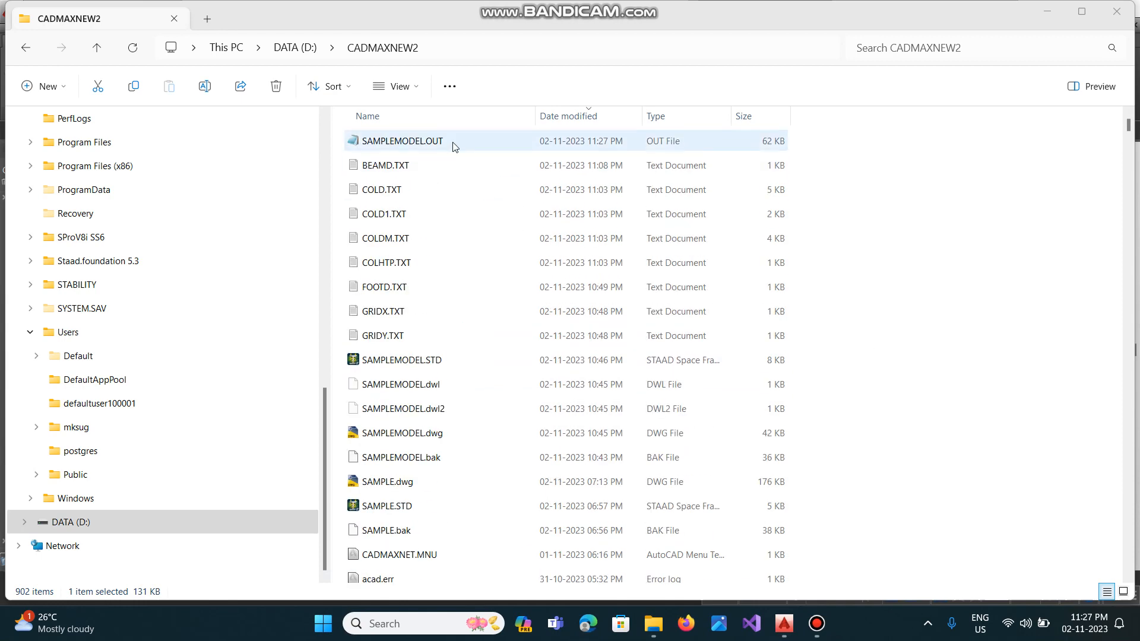
left_click(453, 144)
right_click(450, 140)
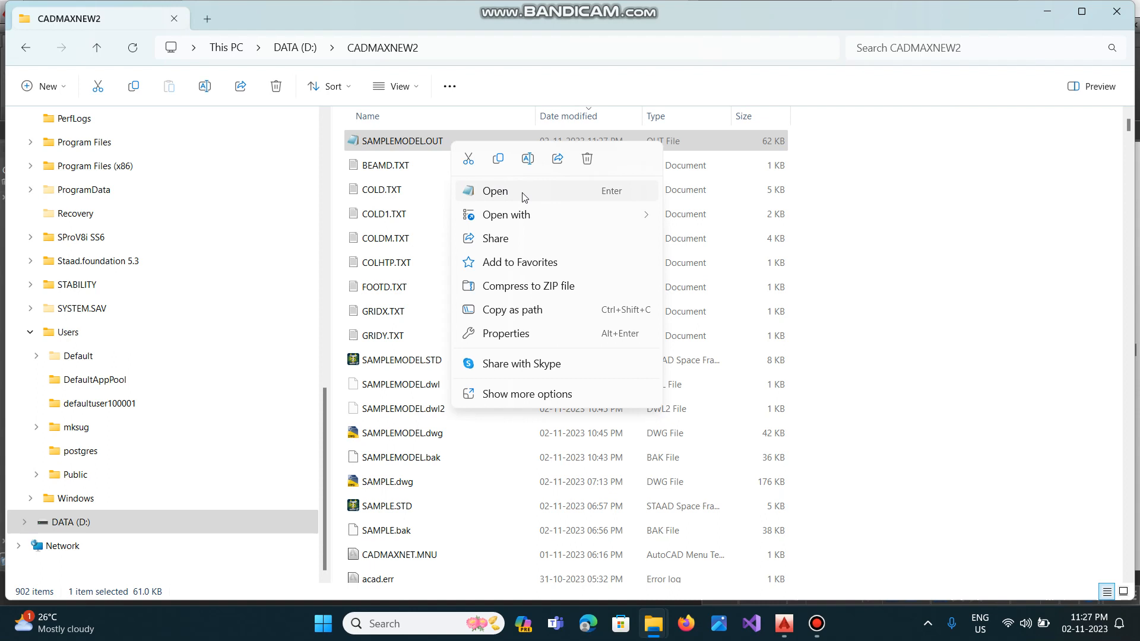
left_click(528, 158)
left_click(461, 139)
key("BackSpace")
key("BackSpace")
key("BackSpace")
key("BackSpace")
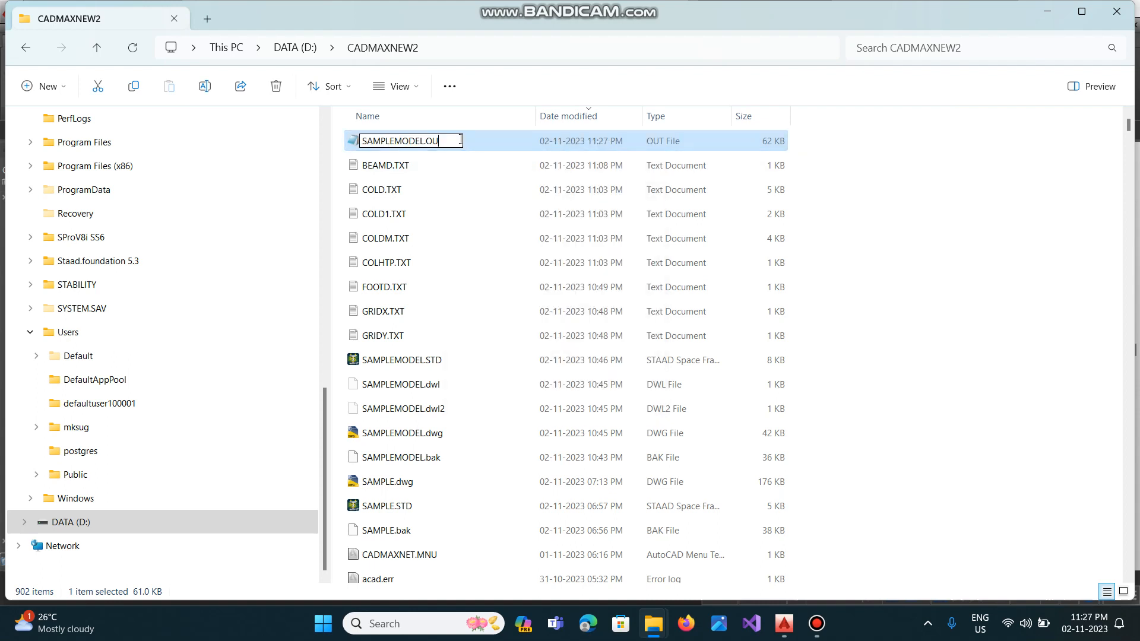
type(".TXT")
key("Return")
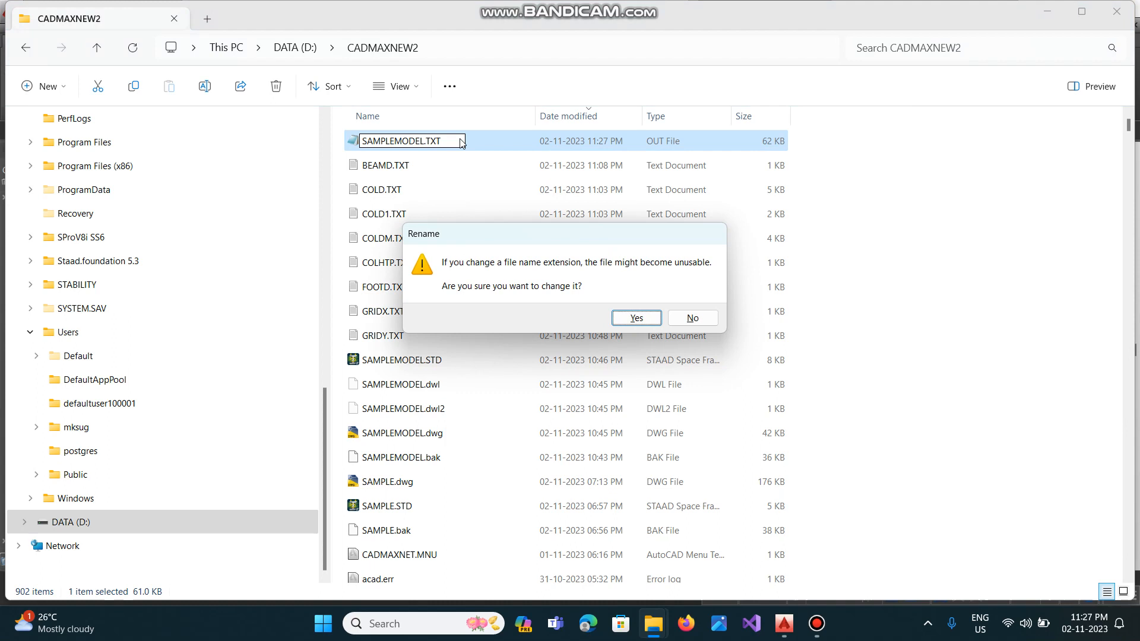
left_click(653, 319)
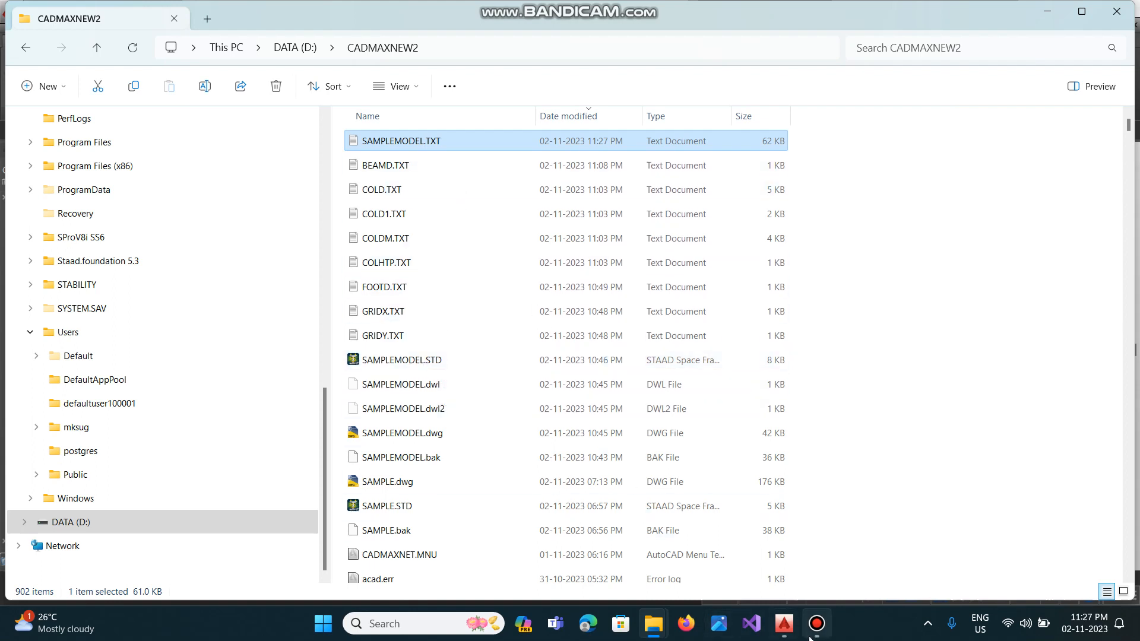
Switch to AutoCAD, turn on layers 0 and SLABD, and turn off layers BEAM, COLUMN, FOOT, GBEAM and JOINT.
left_click(784, 624)
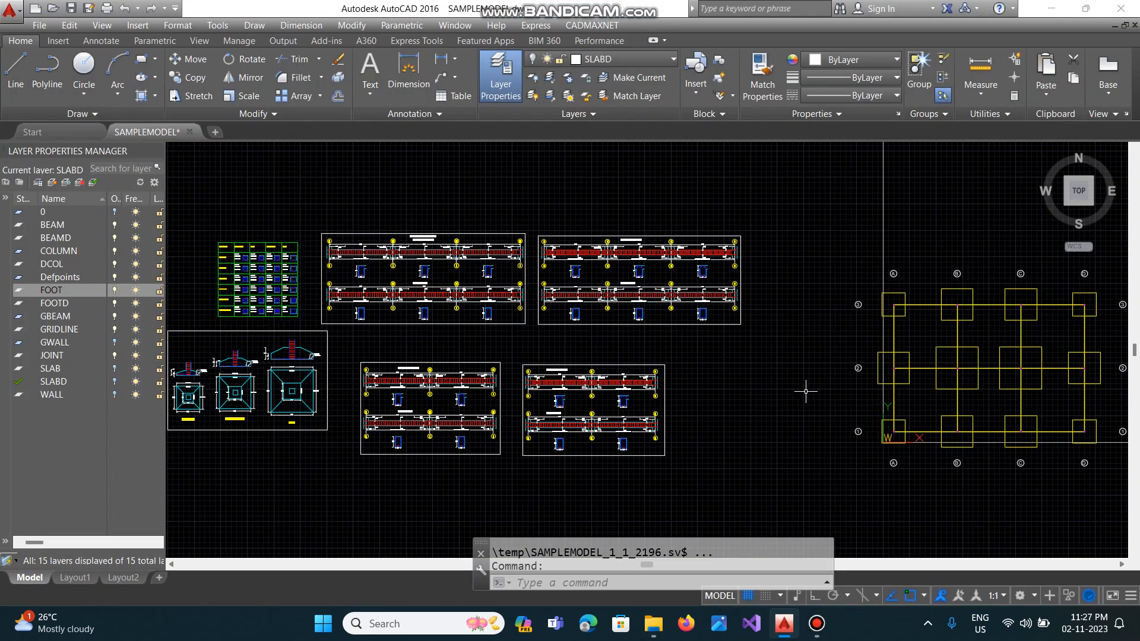
left_click(114, 213)
left_click(115, 213)
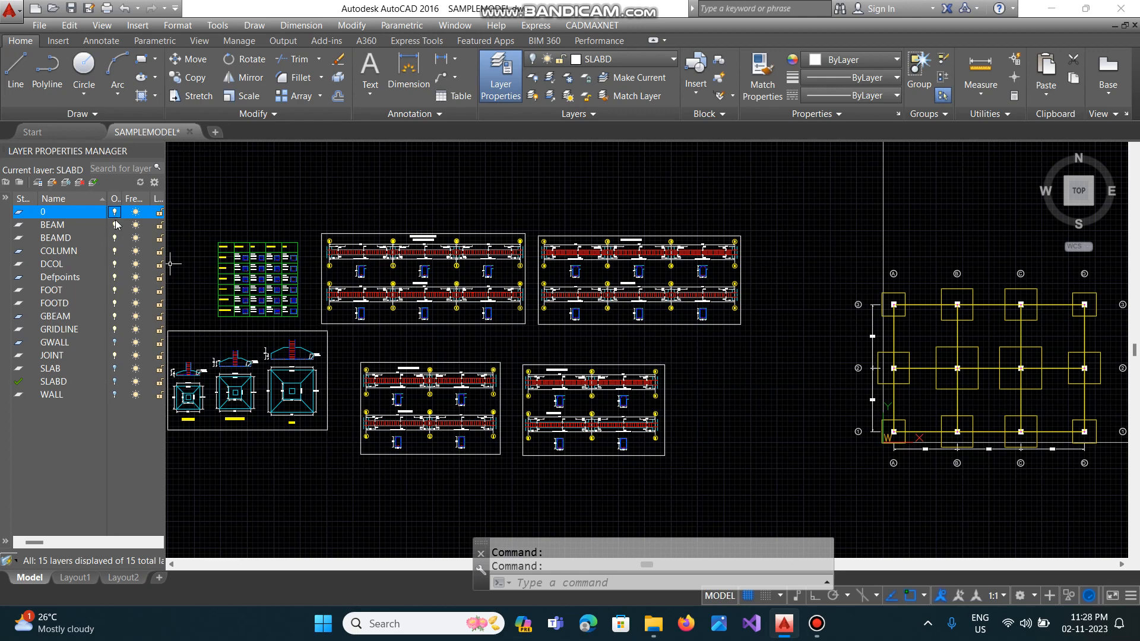
left_click(115, 225)
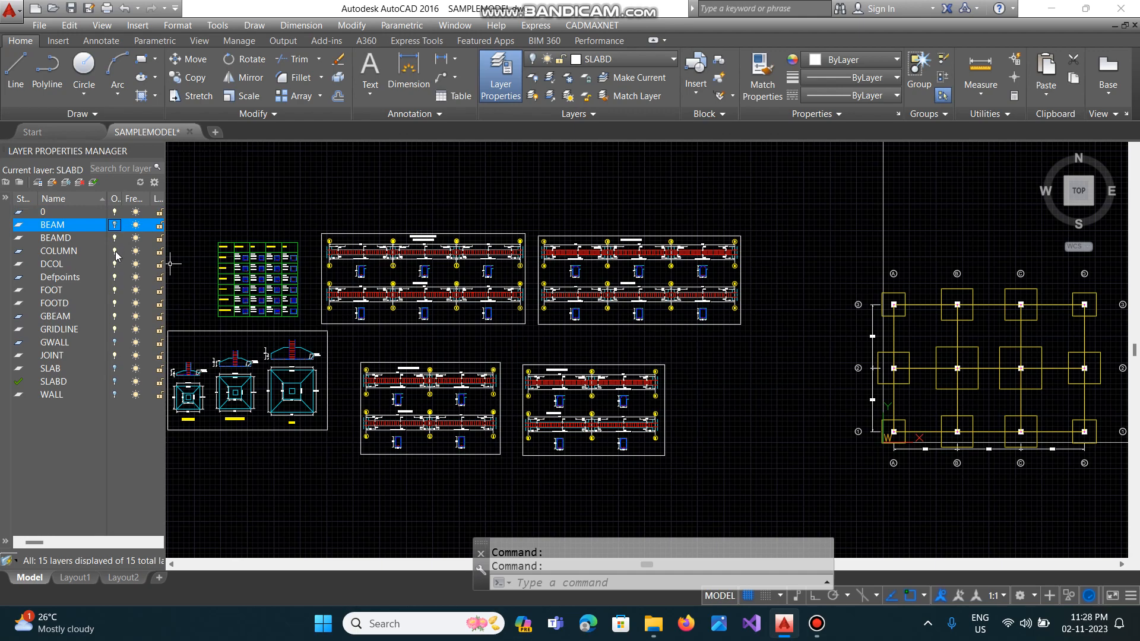
left_click(115, 251)
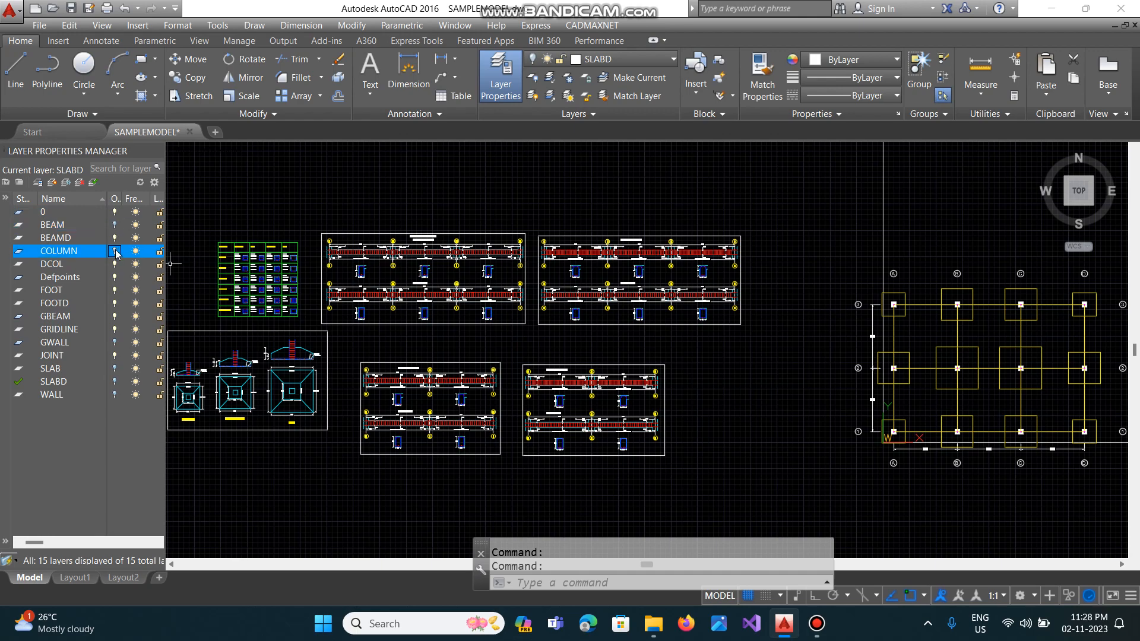
left_click(114, 290)
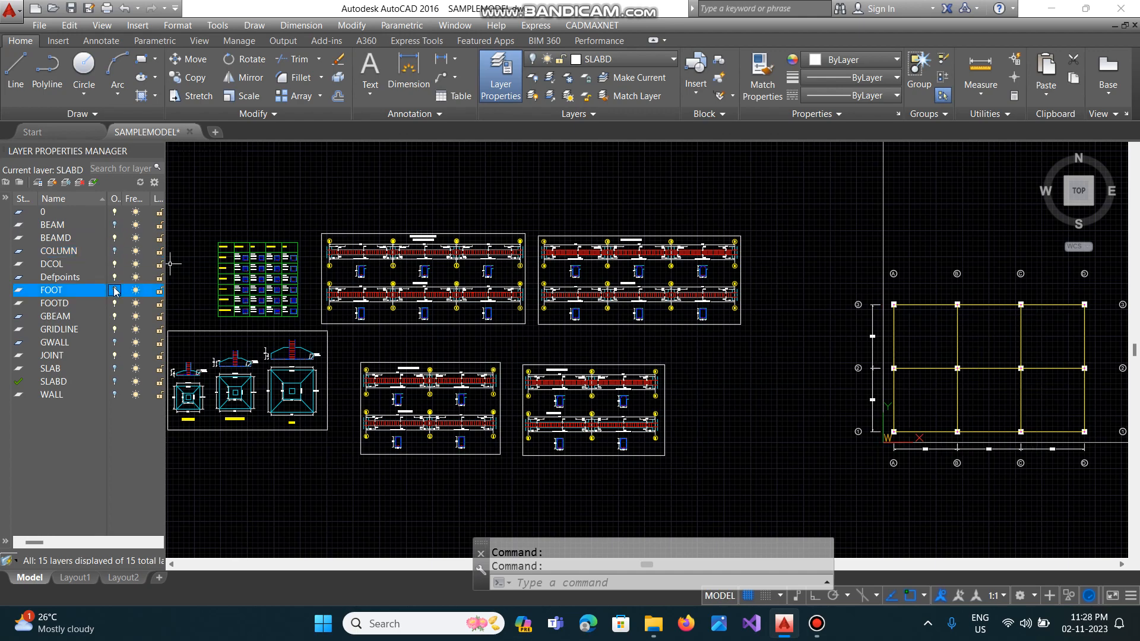
left_click(114, 320)
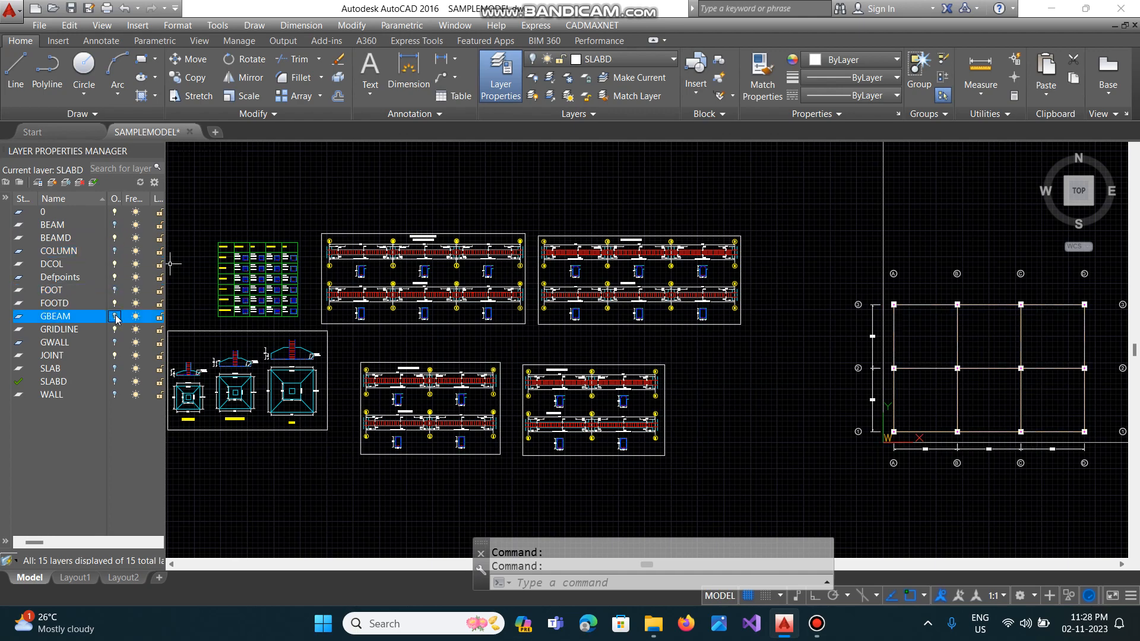
left_click(114, 356)
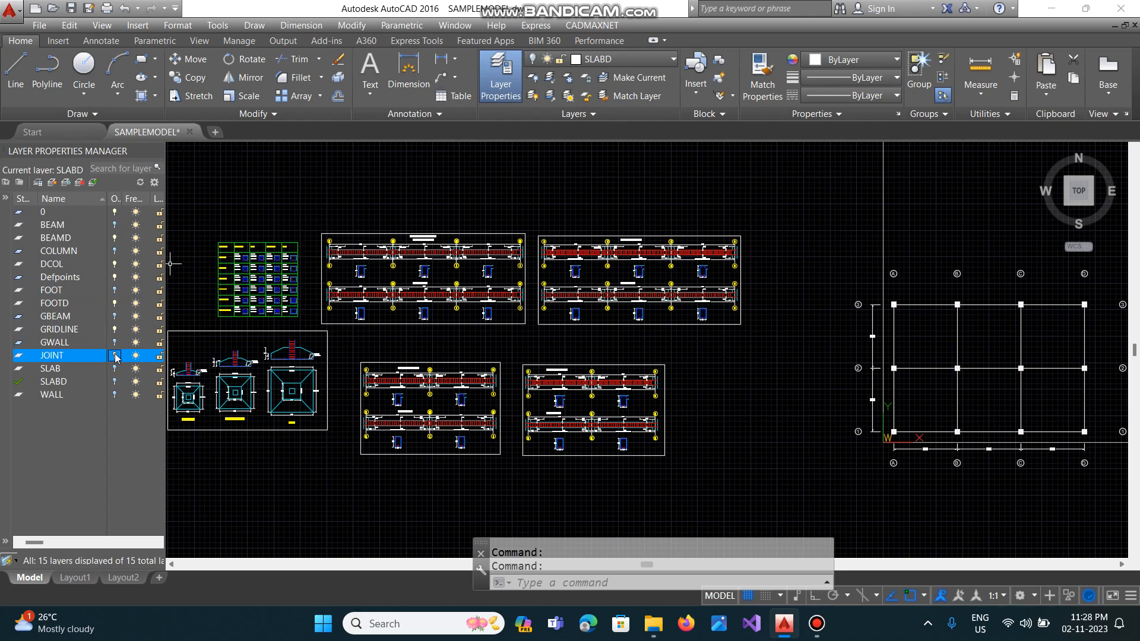
left_click(114, 382)
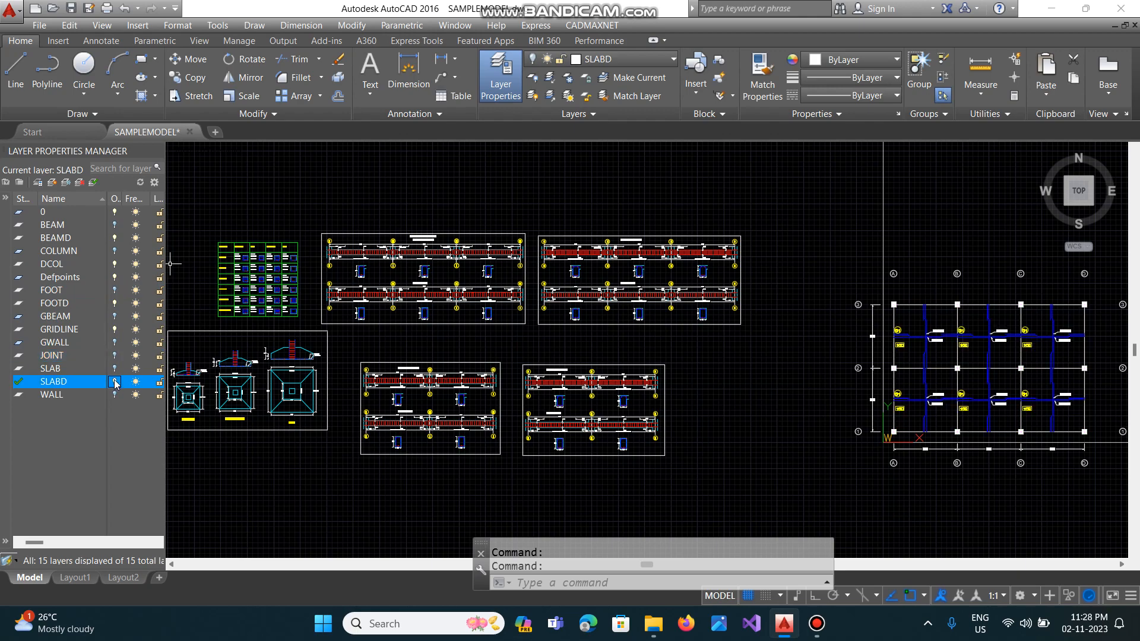
type("P")
key("Return")
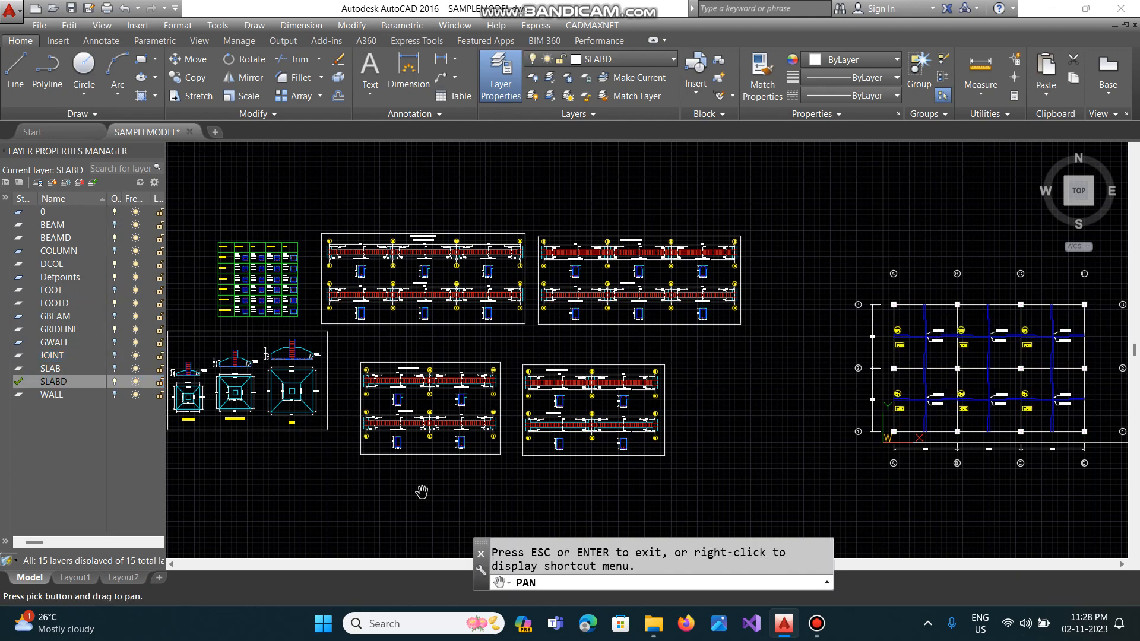
Draw a rectangular border around the slab plan, enclosing its grid bubbles and dimensions.
left_click_drag(714, 400, 557, 400)
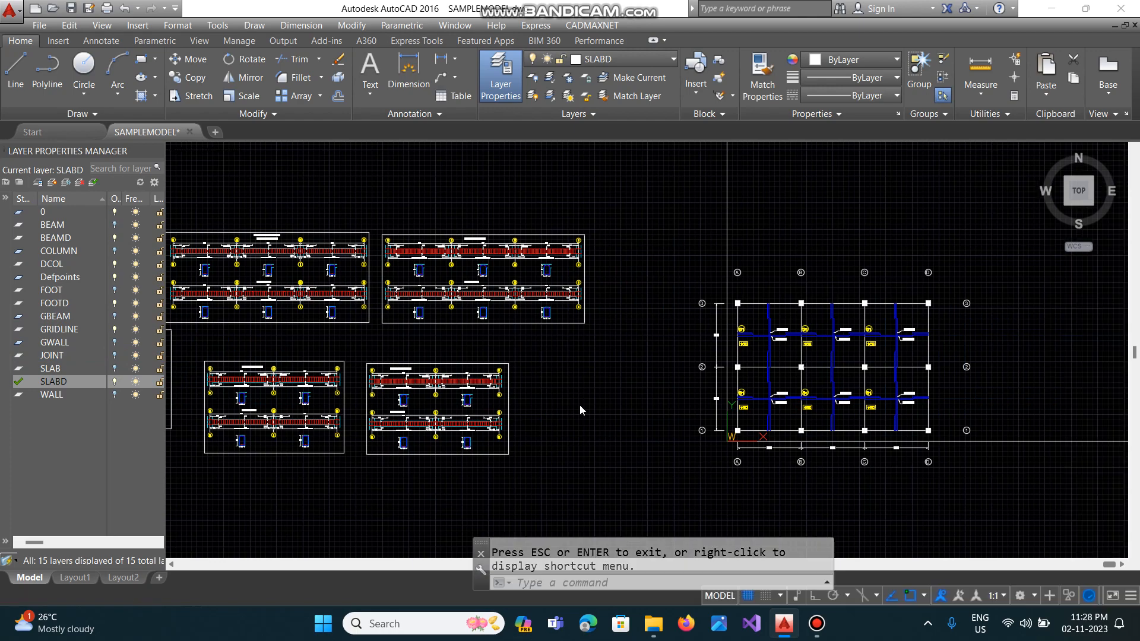
key("Escape")
type("rec")
key("Return")
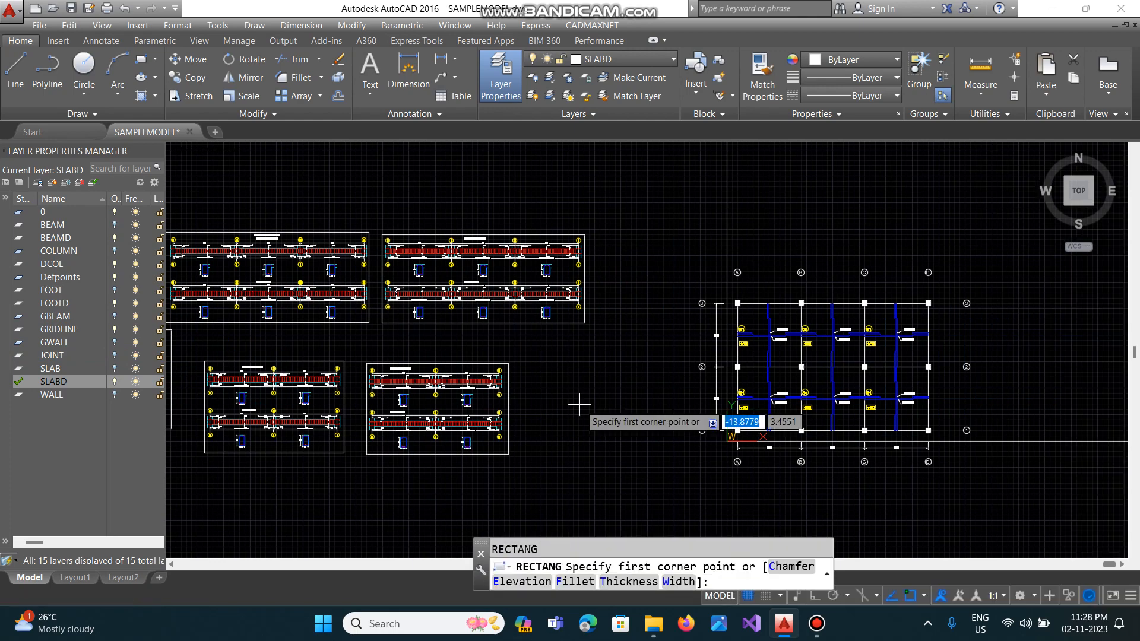
left_click(697, 265)
left_click(983, 480)
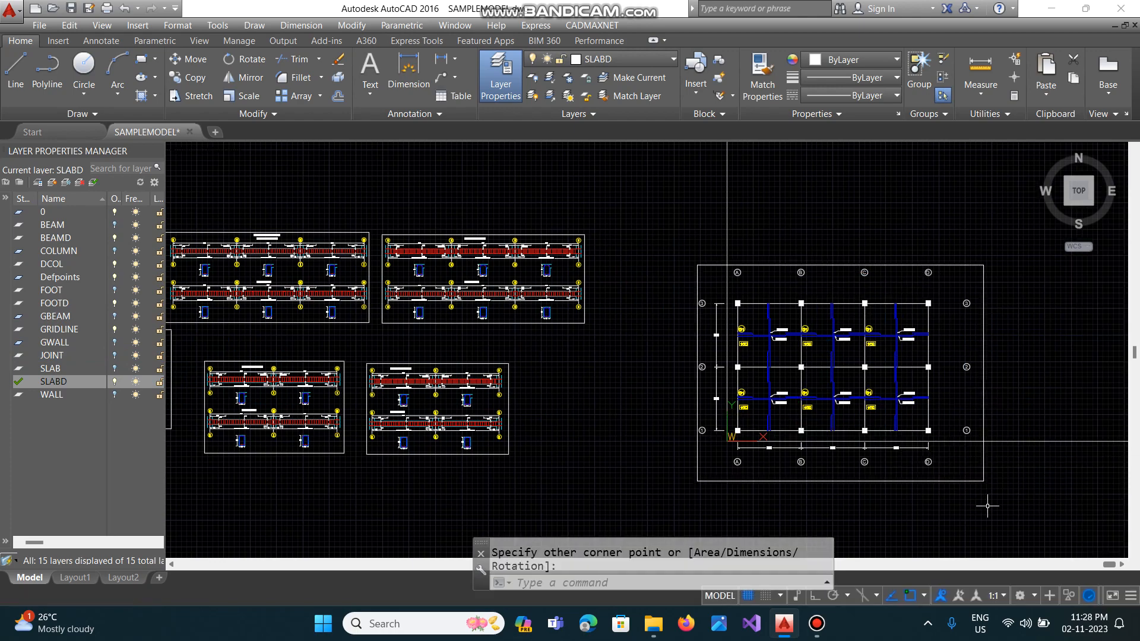
Add the middle-justified title CENTRE LINE SKETCH WITH SLAB DETAILS below the plan inside the border, with text height 0.3 and the default rotation.
type("dtext")
key("Return")
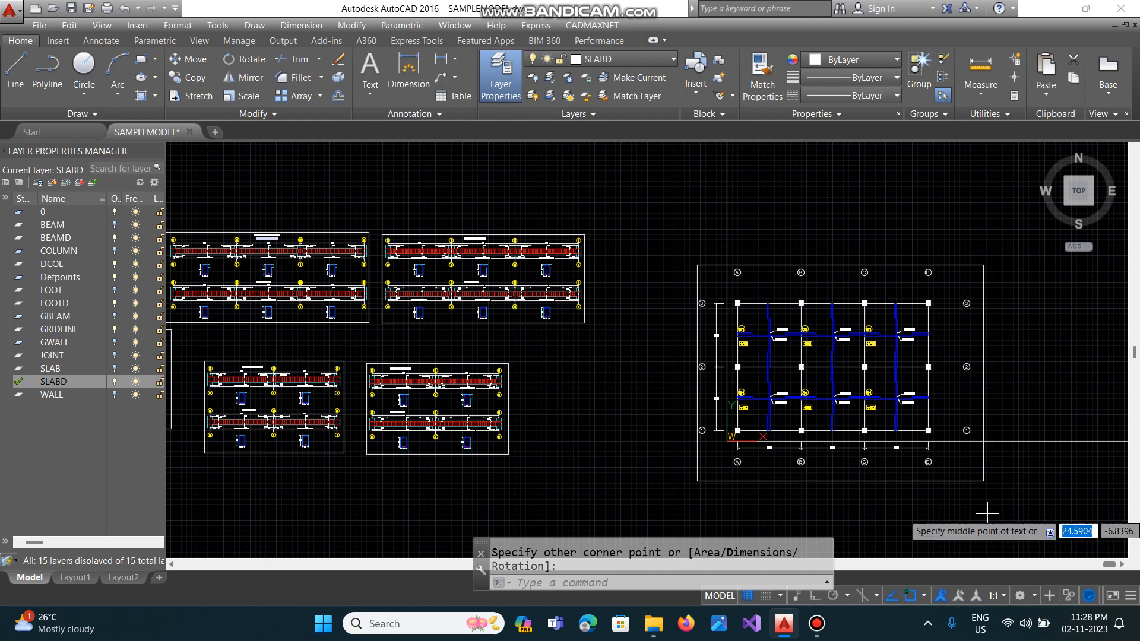
type("m")
key("Return")
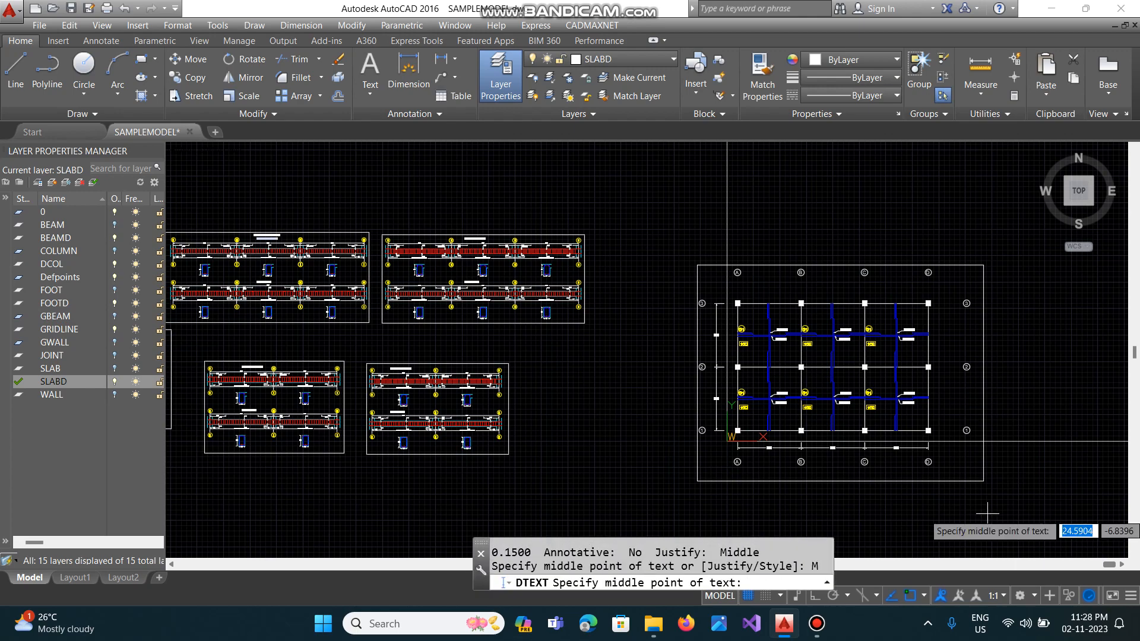
left_click(830, 472)
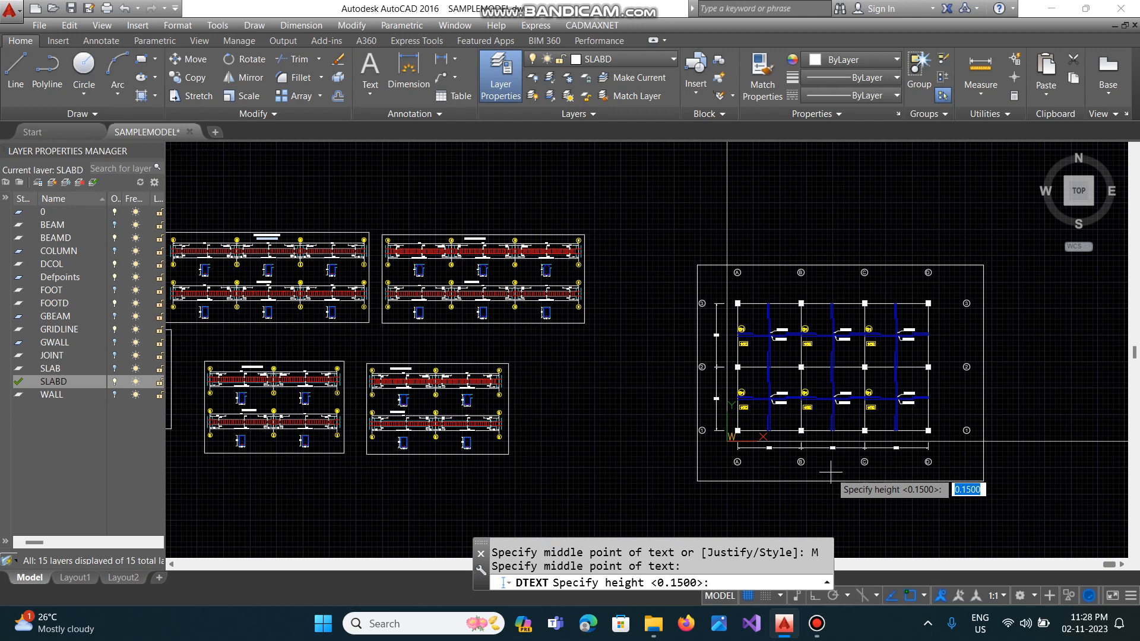
type("0.3")
key("Return")
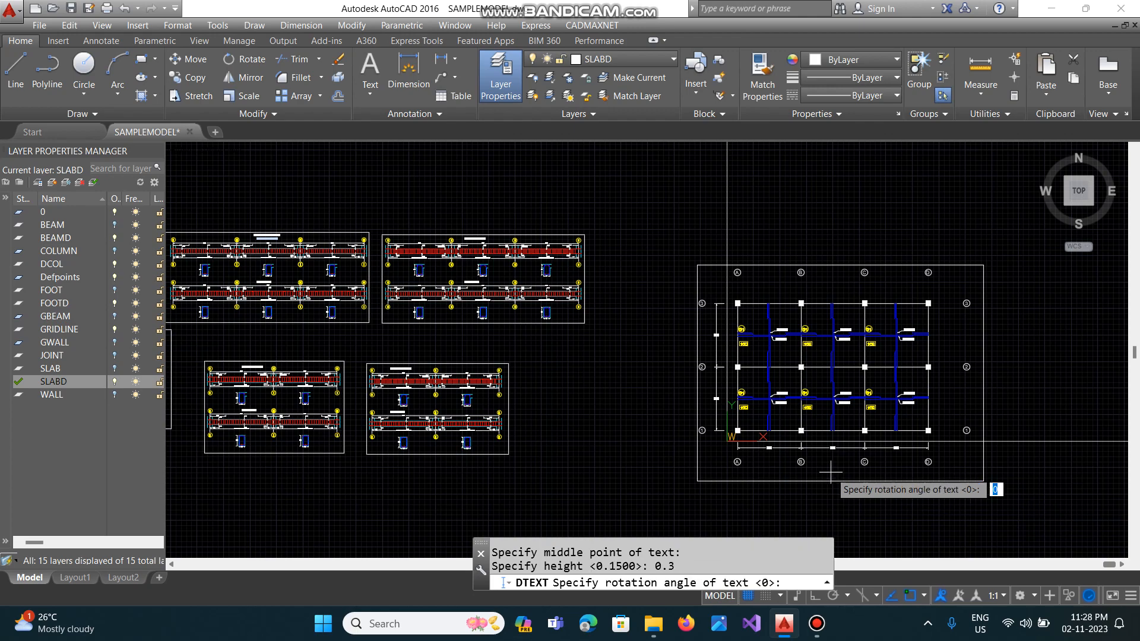
key("Return")
type("CEN")
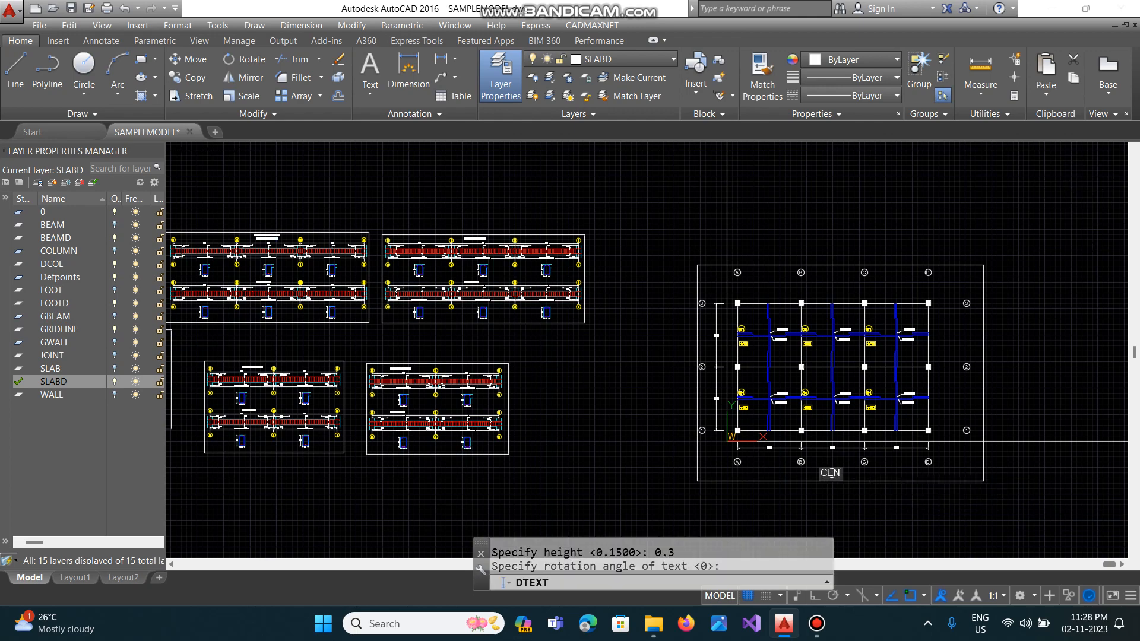
type("TRE LINE")
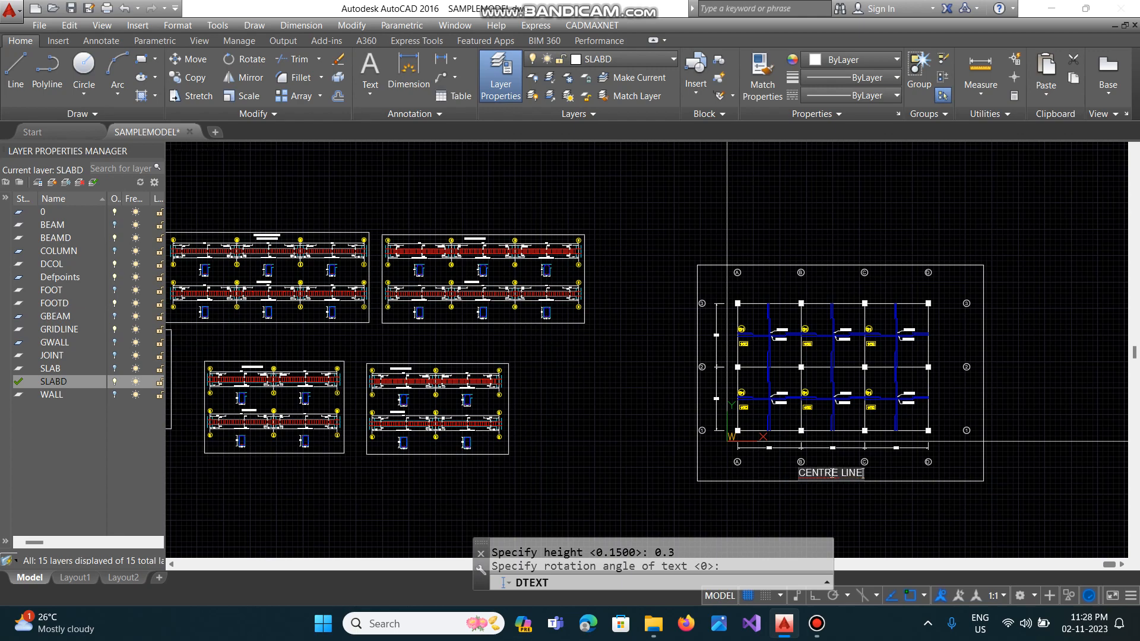
type(" SKETCH ")
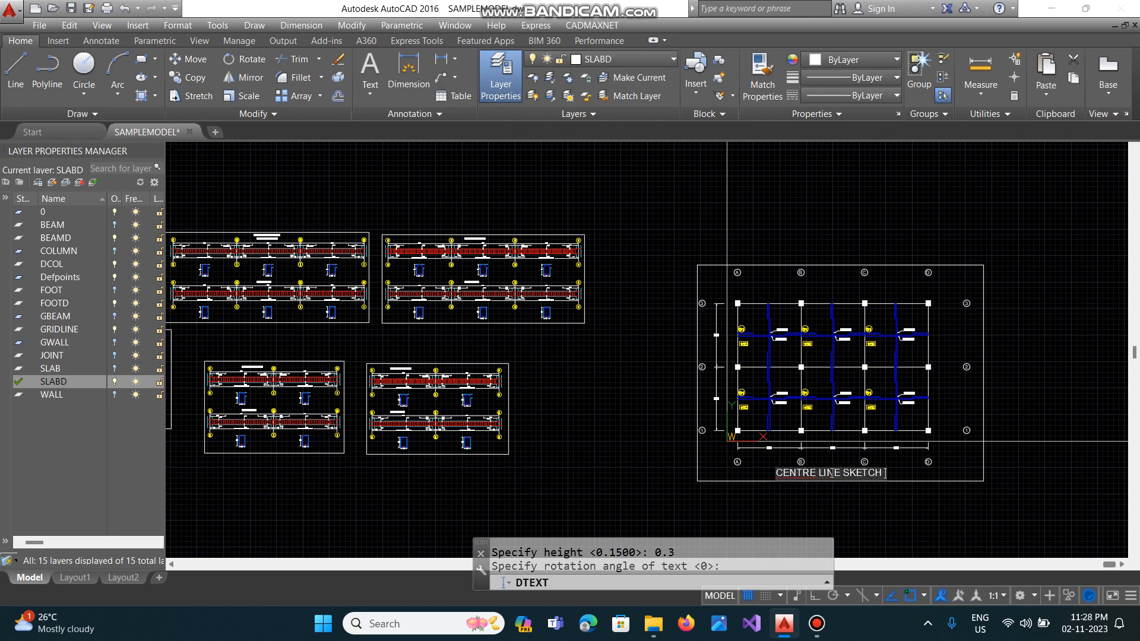
type("WITH SLAB")
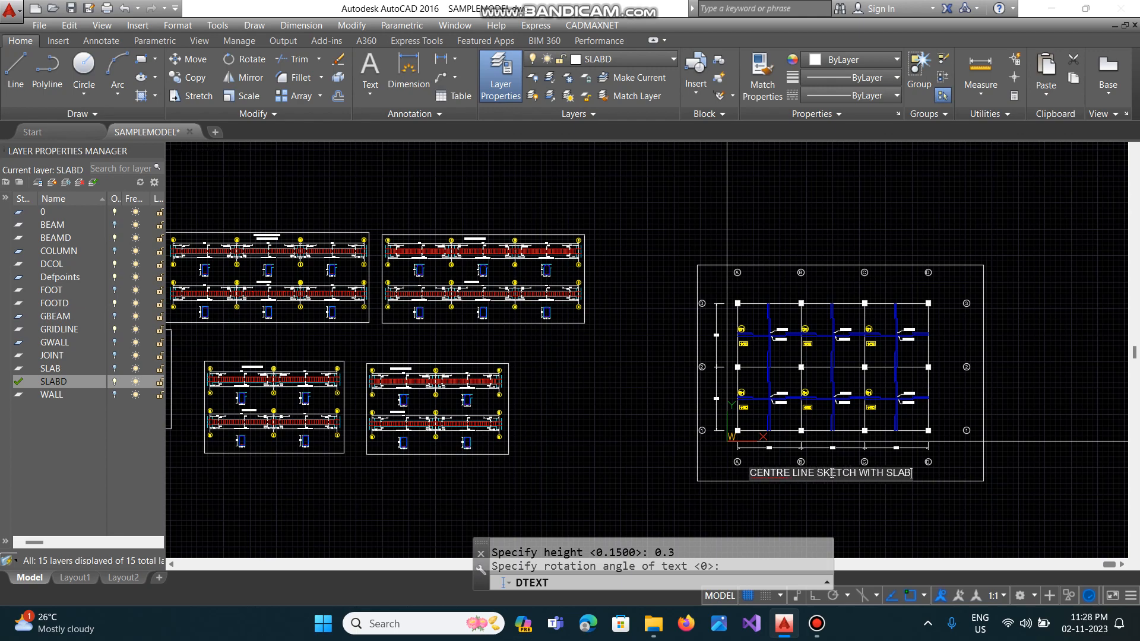
type(" DETAILS")
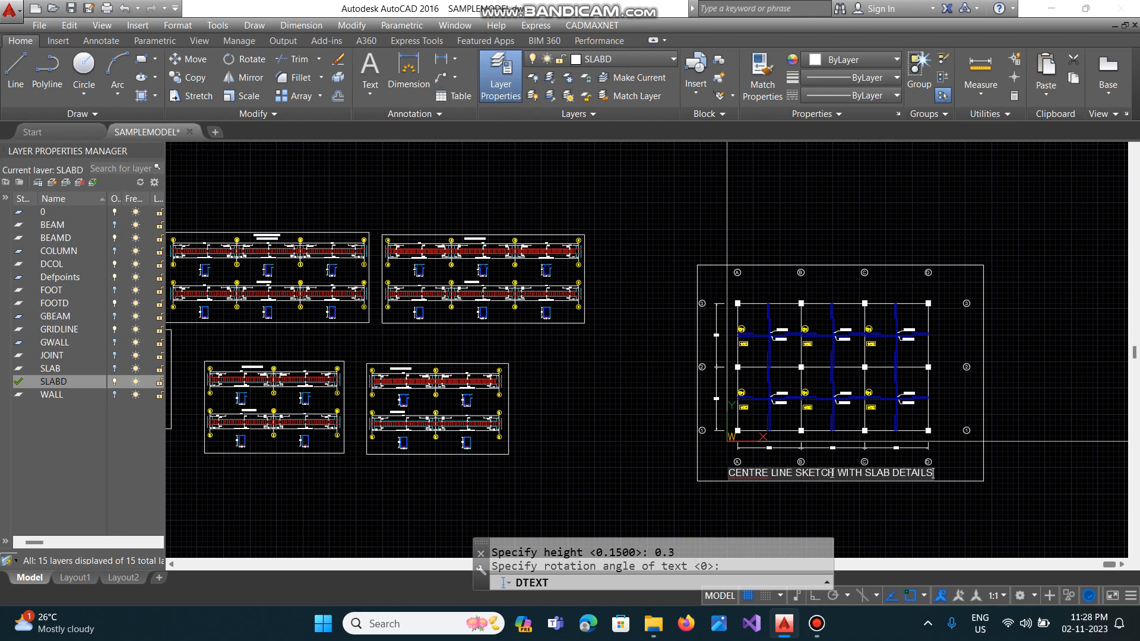
key("Return")
key("Return")
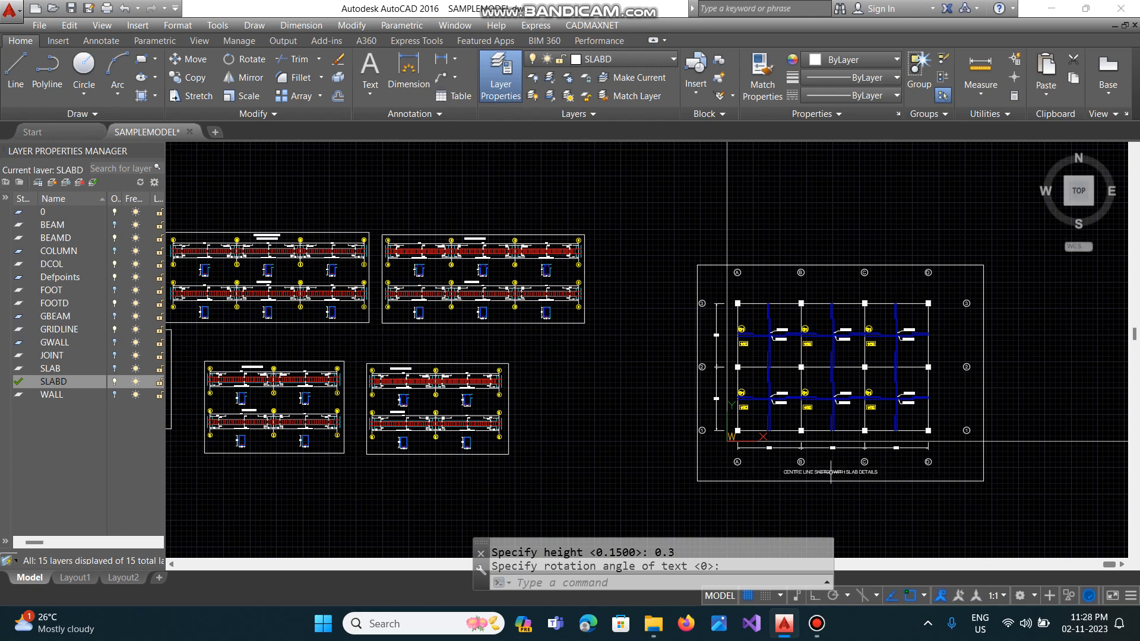
Copy the bordered slab plan with its title straight up above the original, with Ortho on.
type("co")
key("Return")
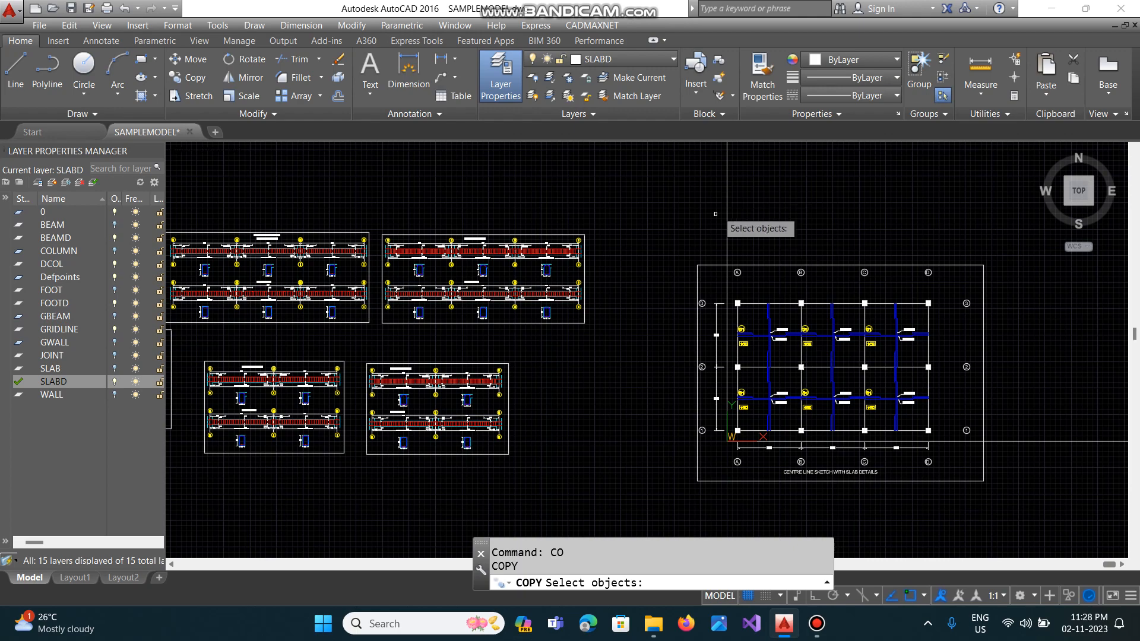
left_click(689, 246)
left_click(1006, 502)
key("Return")
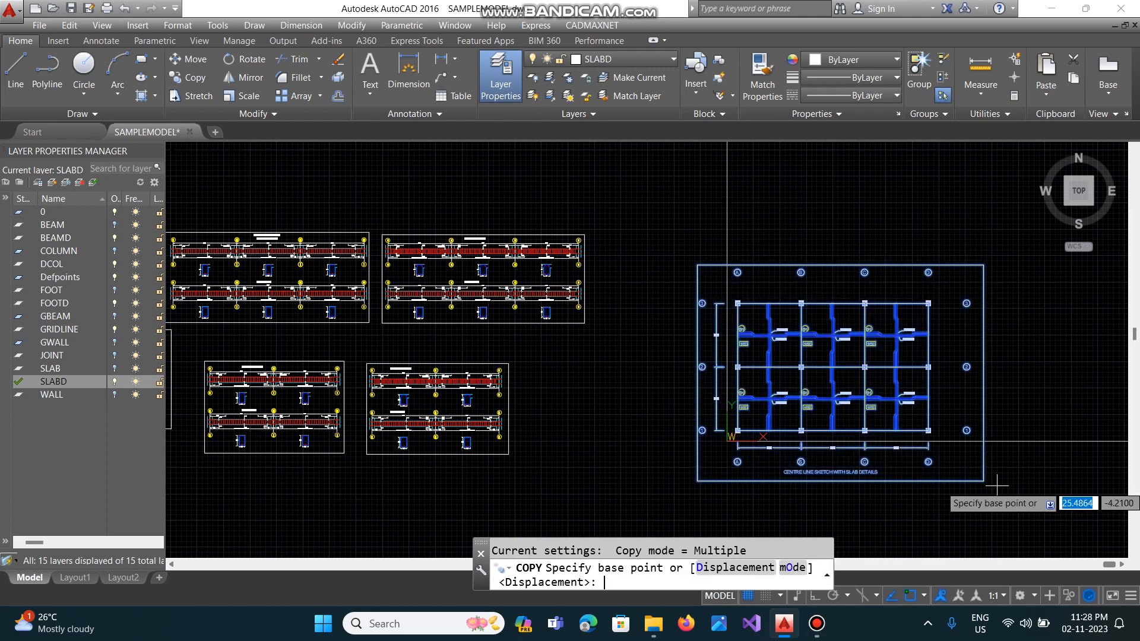
left_click(694, 493)
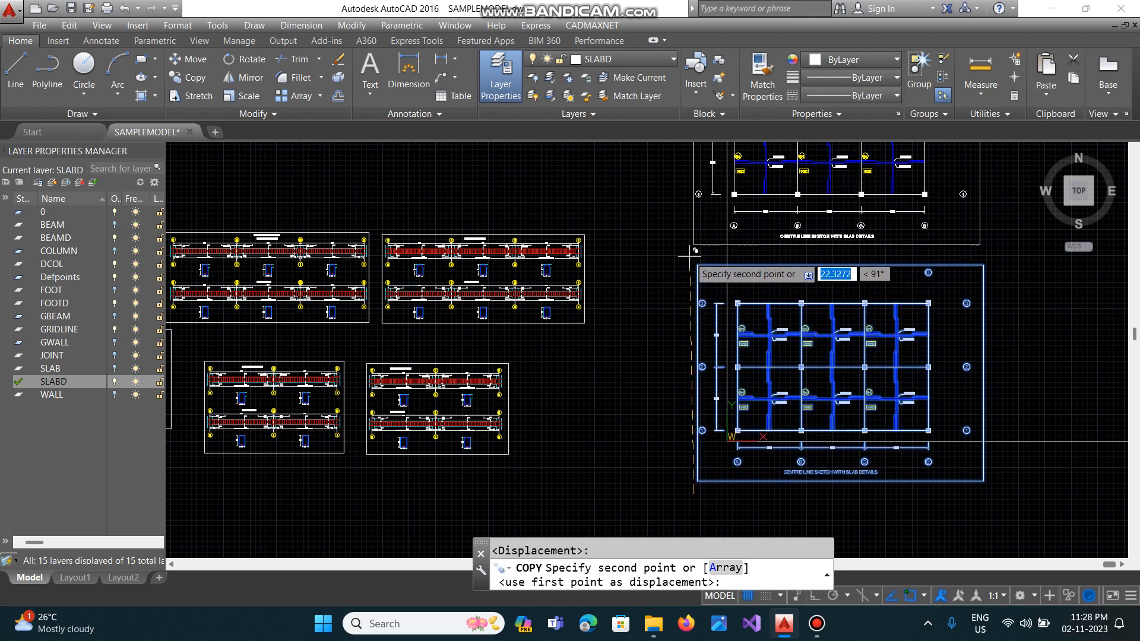
key("F8")
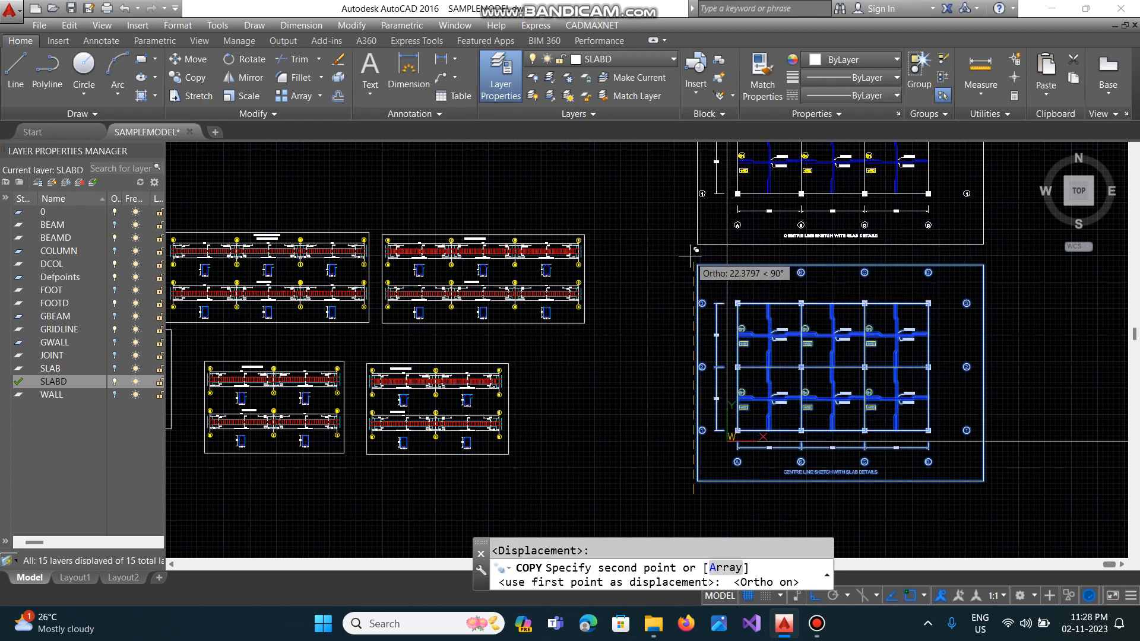
left_click(692, 254)
key("Return")
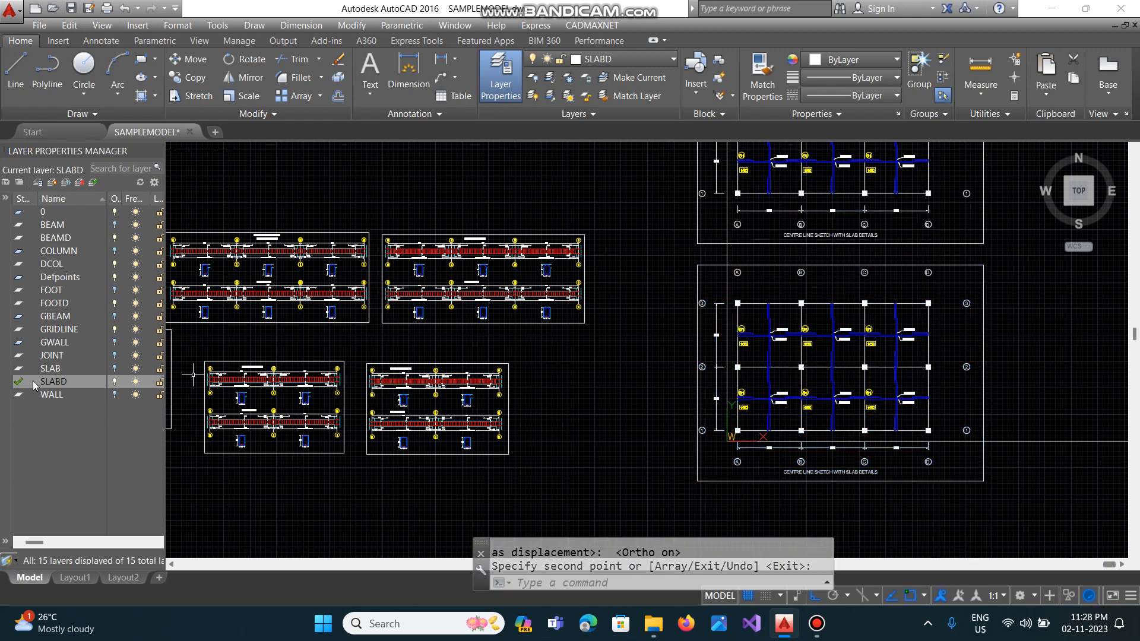
Erase the slab details from the lower sketch with layer 0 turned off, and turn on layers 0 and FOOT.
left_click(115, 212)
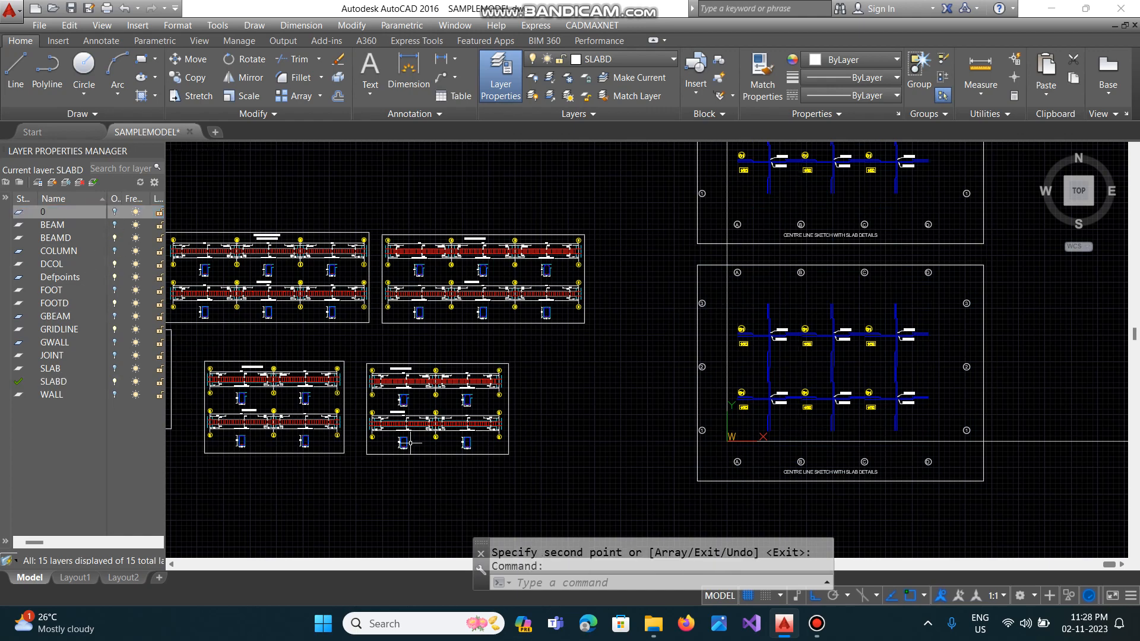
type("e")
key("Return")
left_click(936, 441)
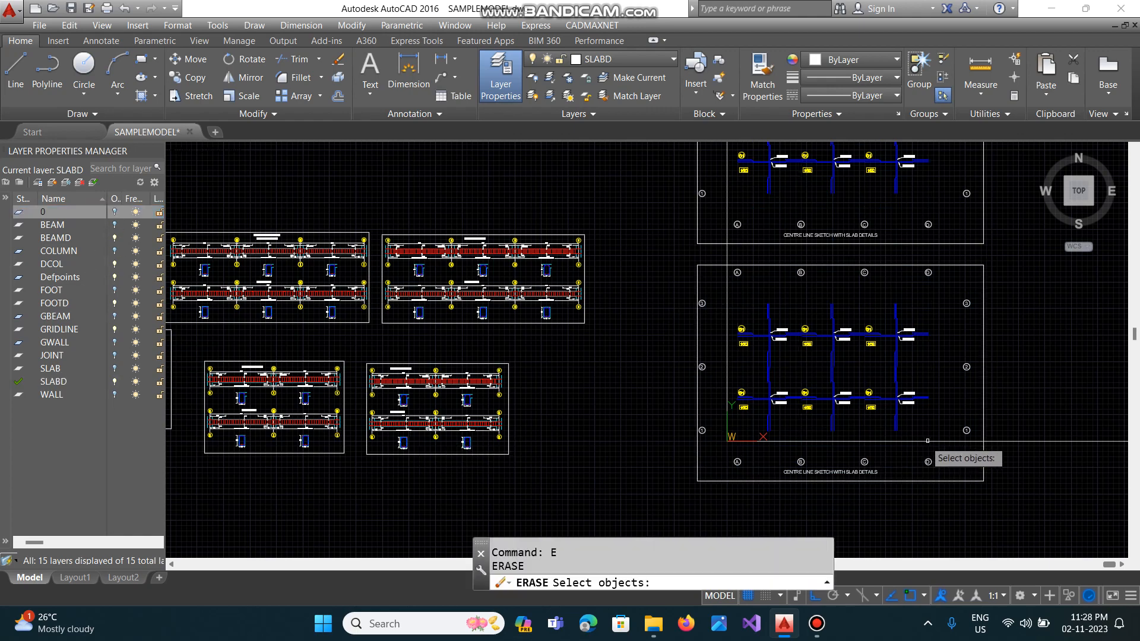
left_click(729, 302)
key("Return")
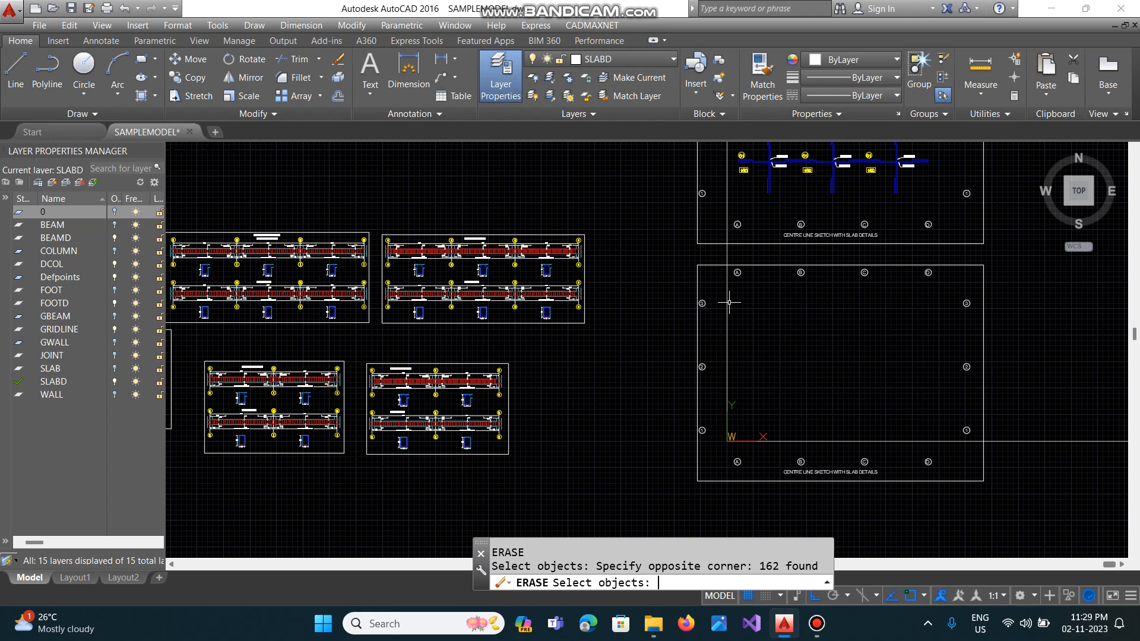
left_click(115, 212)
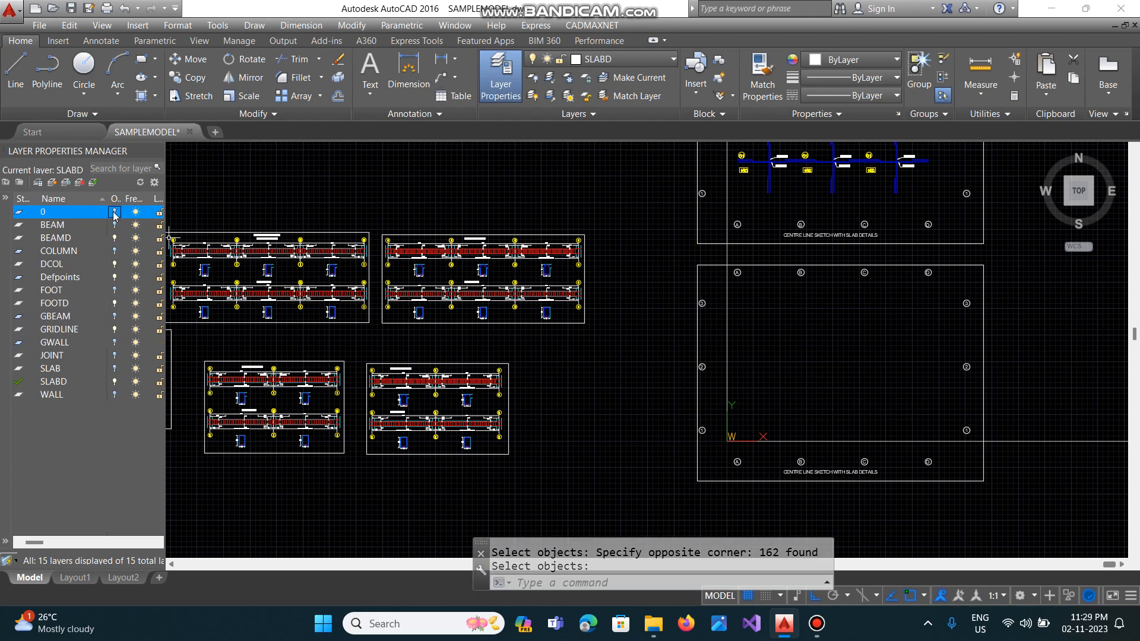
left_click(114, 290)
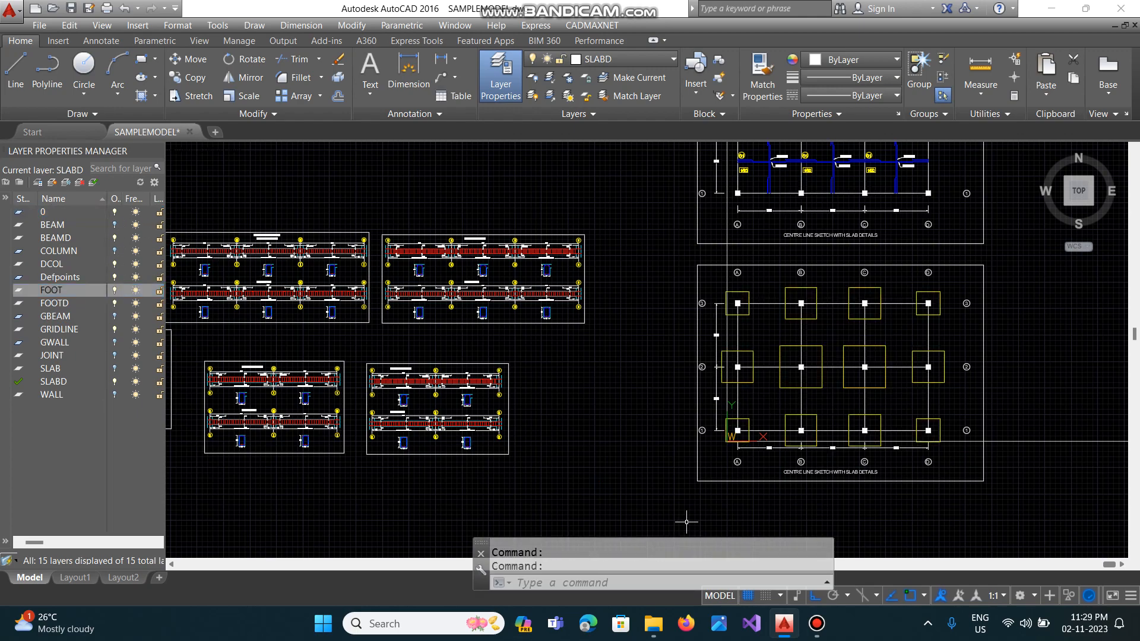
type("DDEEDIT")
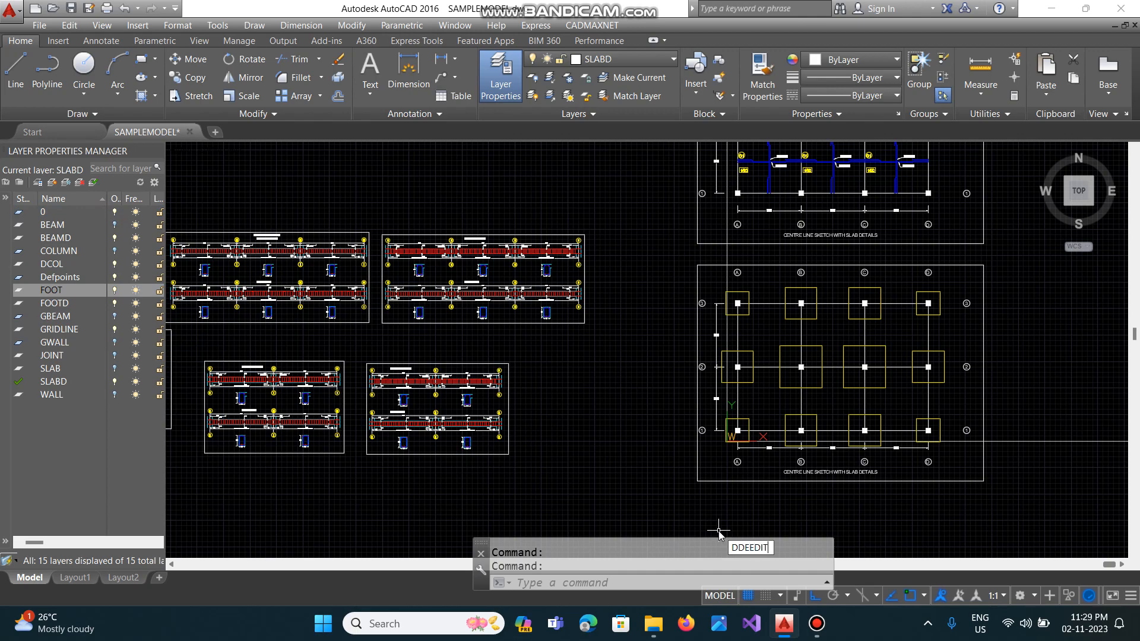
key("Return")
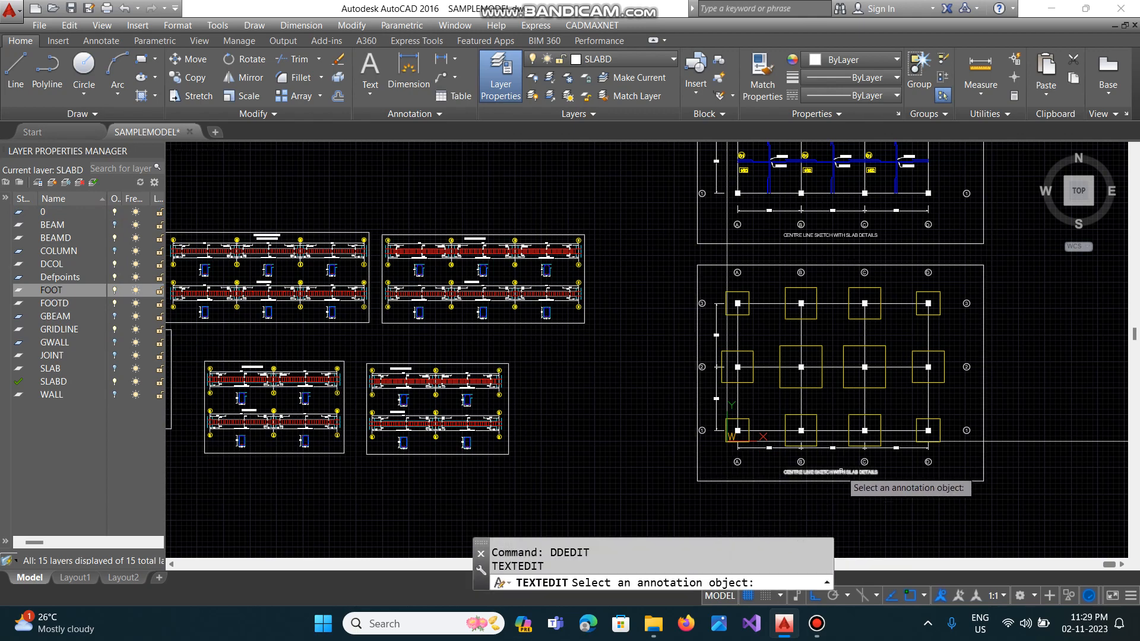
left_click(844, 475)
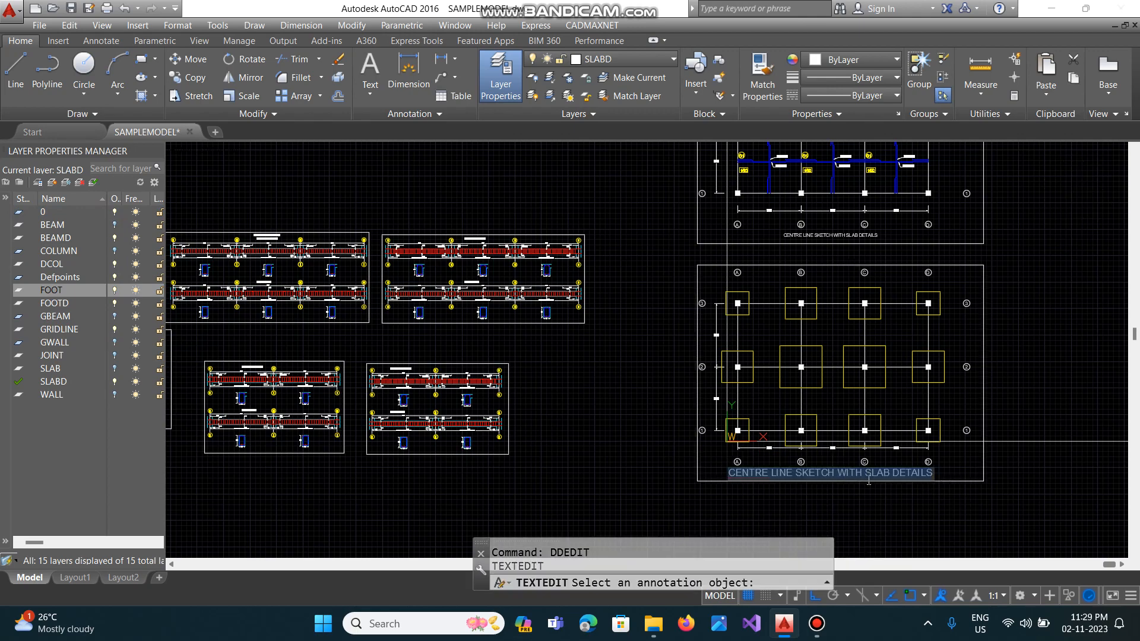
scroll(867, 474, "up", 4)
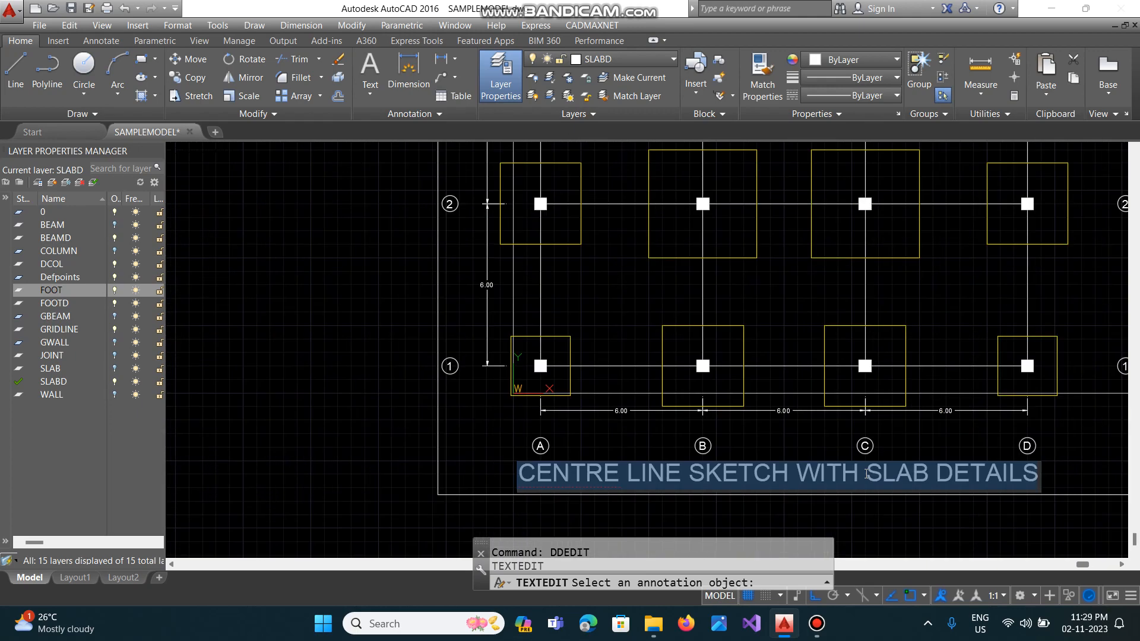
key("Escape")
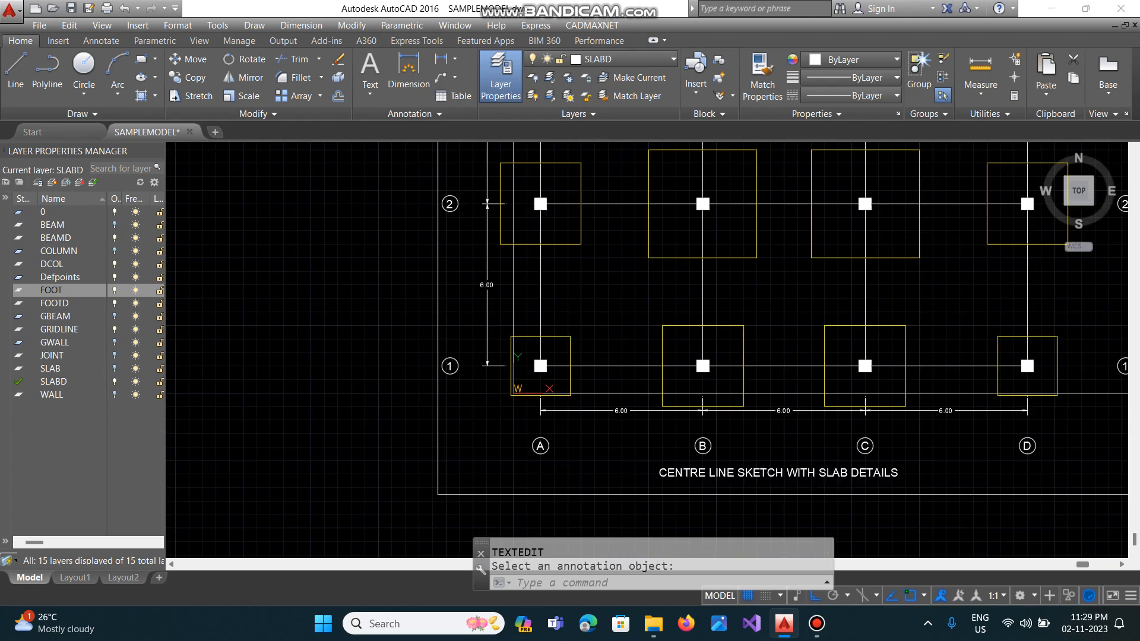
Change the lower sketch's title to CENTRE LINE SKETCH WITH FOOTING LOCATIONS.
key("Return")
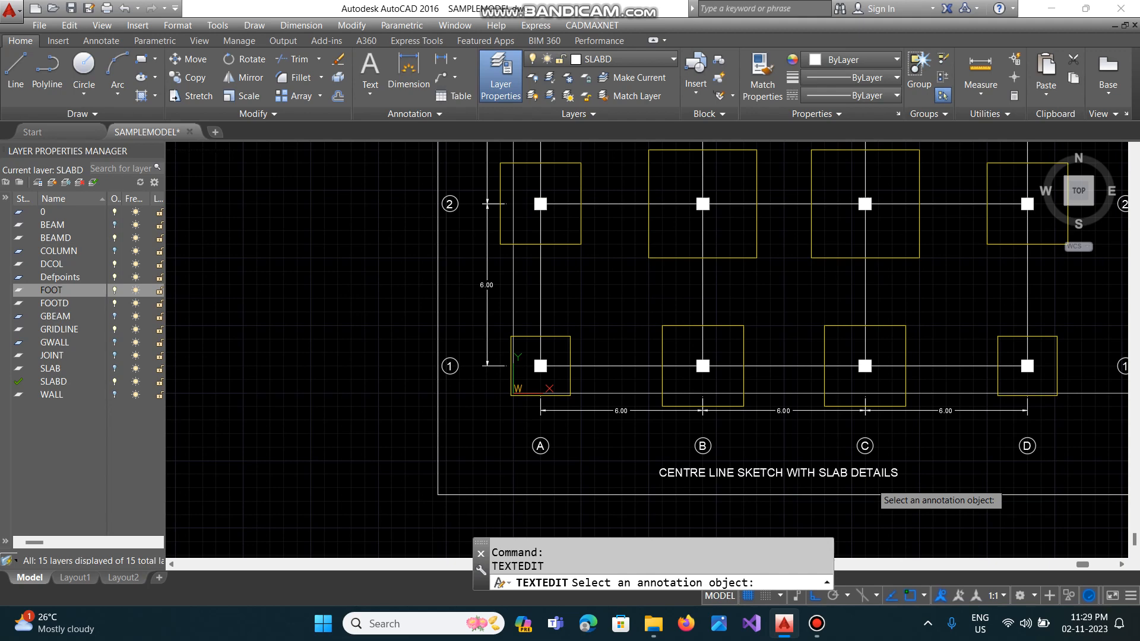
left_click(846, 473)
left_click(856, 481)
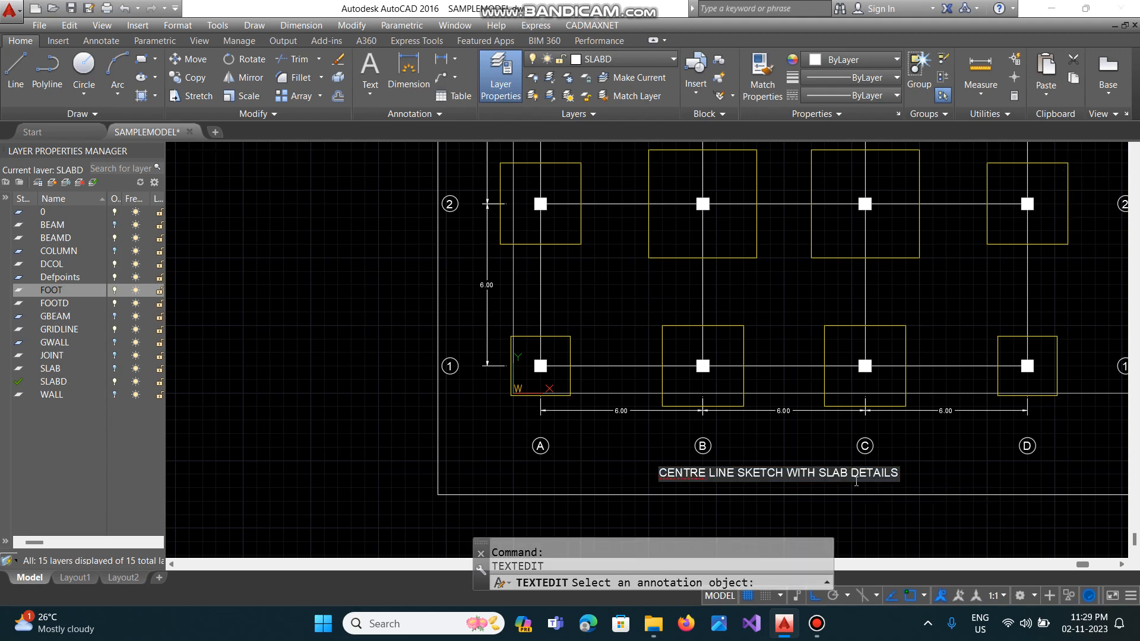
type("FOOTING ")
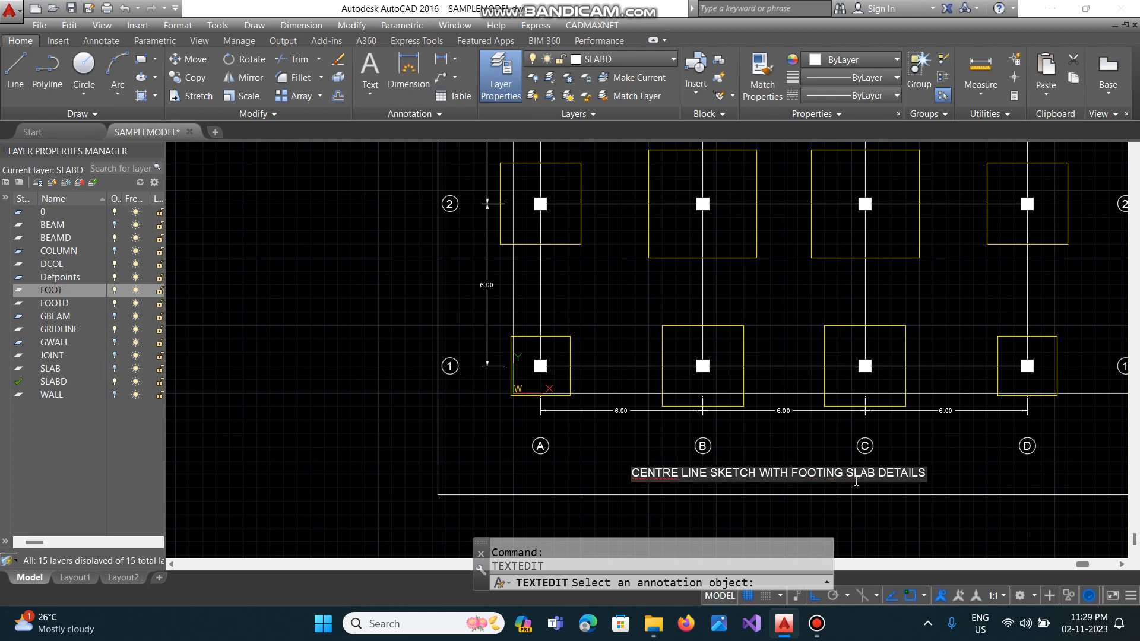
type("LOCATIO")
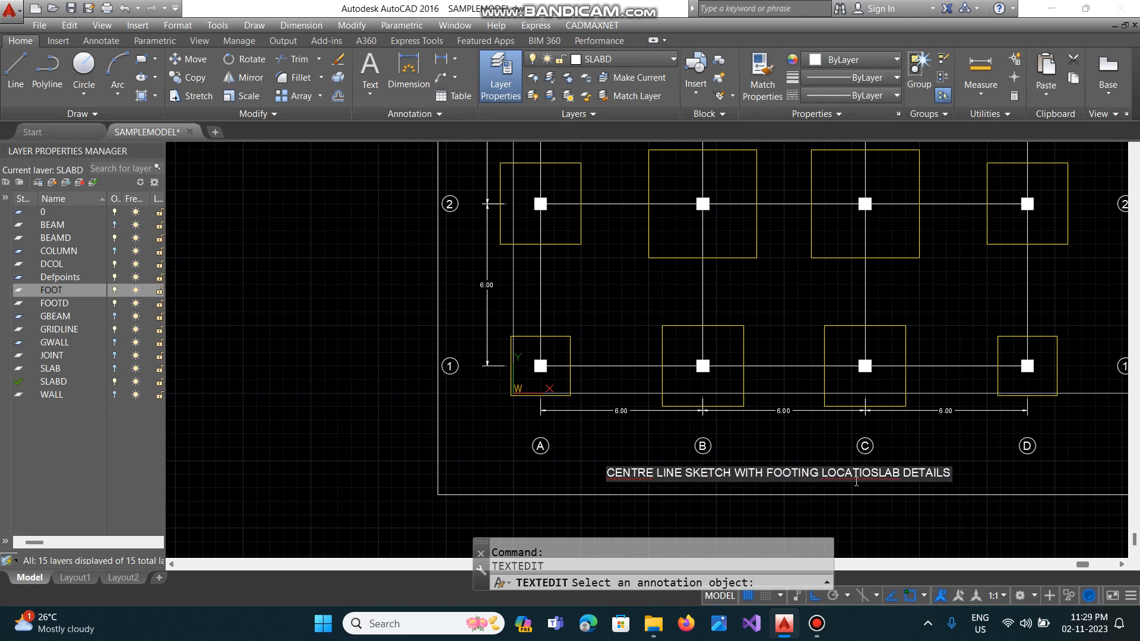
type("NS")
key("ctrl+Delete")
key("ctrl+Delete")
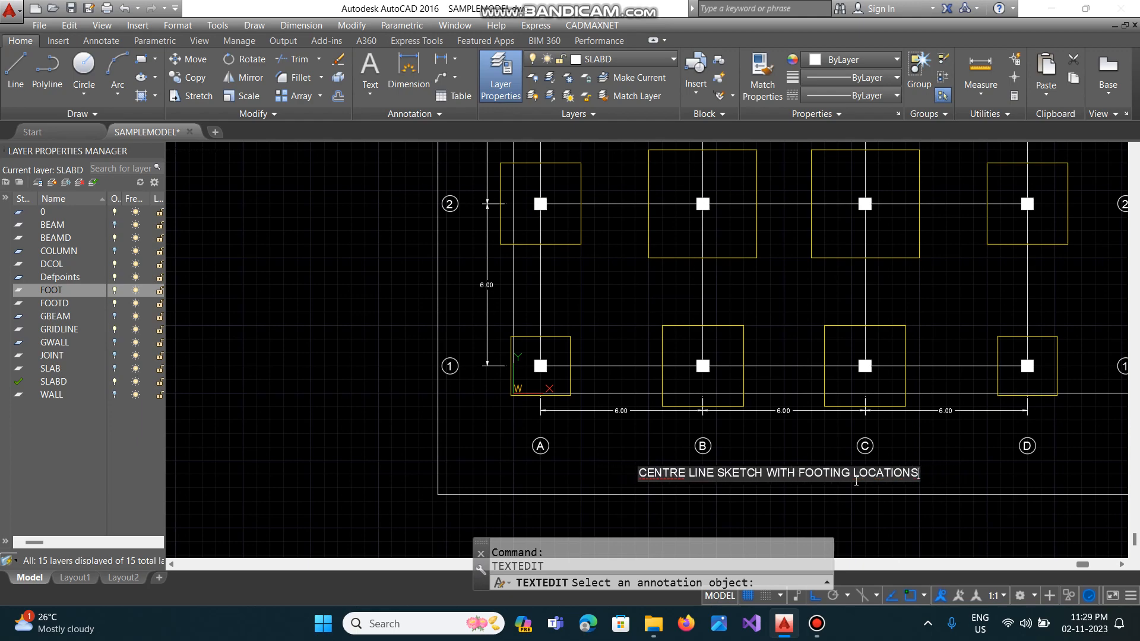
key("Return")
key("Escape")
Show the complete set of drawings, reduced by a 0.8X zoom factor, and save the SAMPLEMODEL drawing.
type("z")
key("Return")
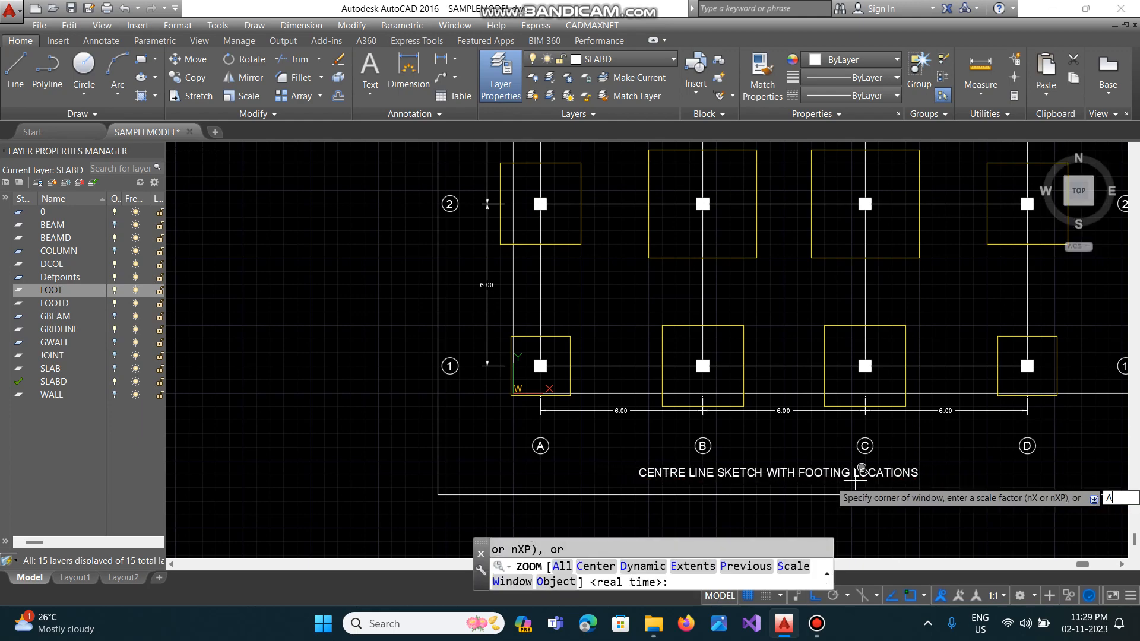
type("a")
key("Return")
type("z")
key("Return")
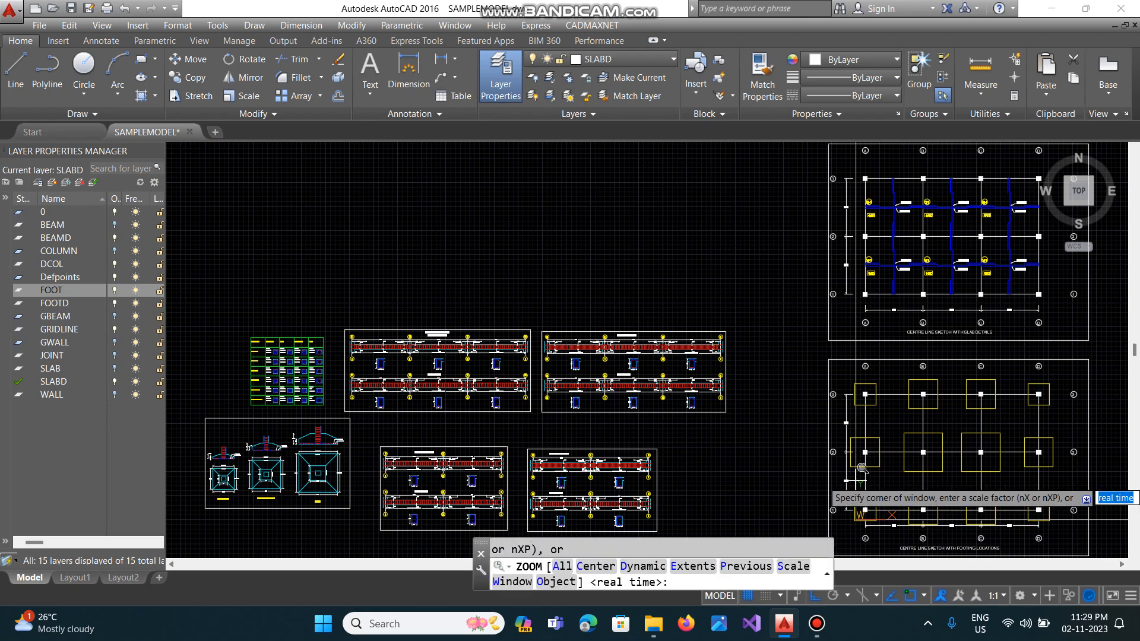
type("0.8x")
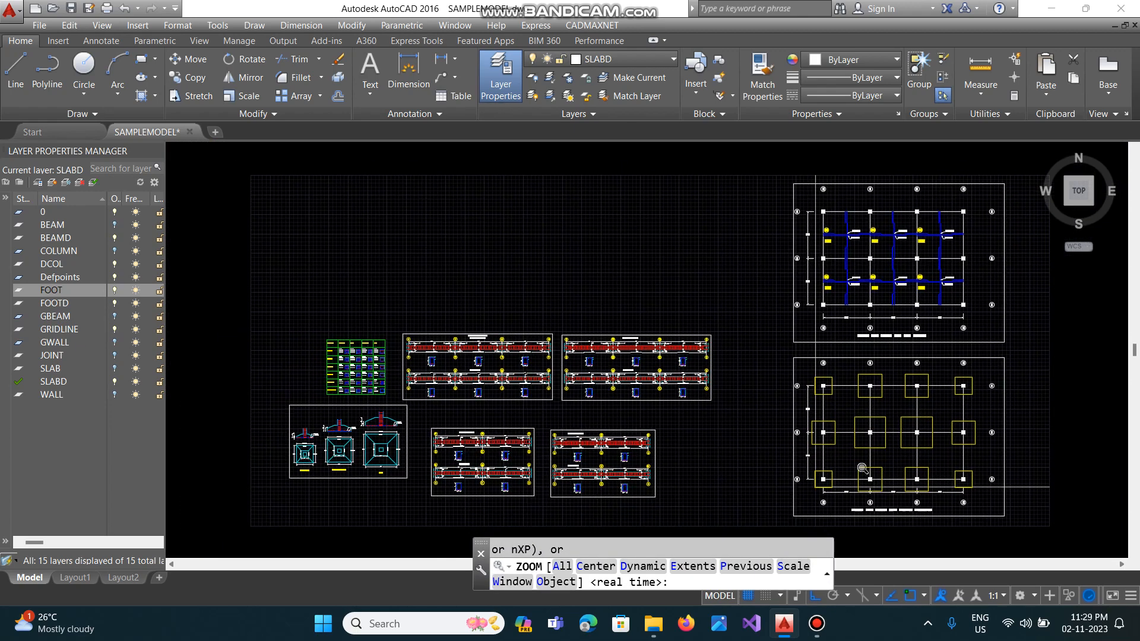
key("Return")
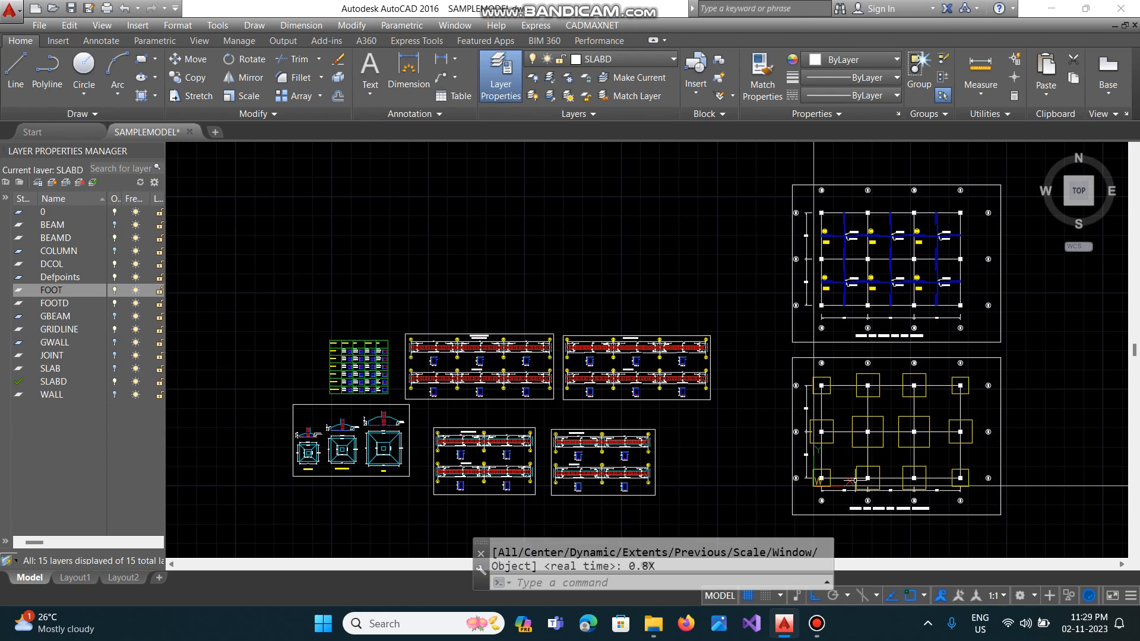
left_click(72, 9)
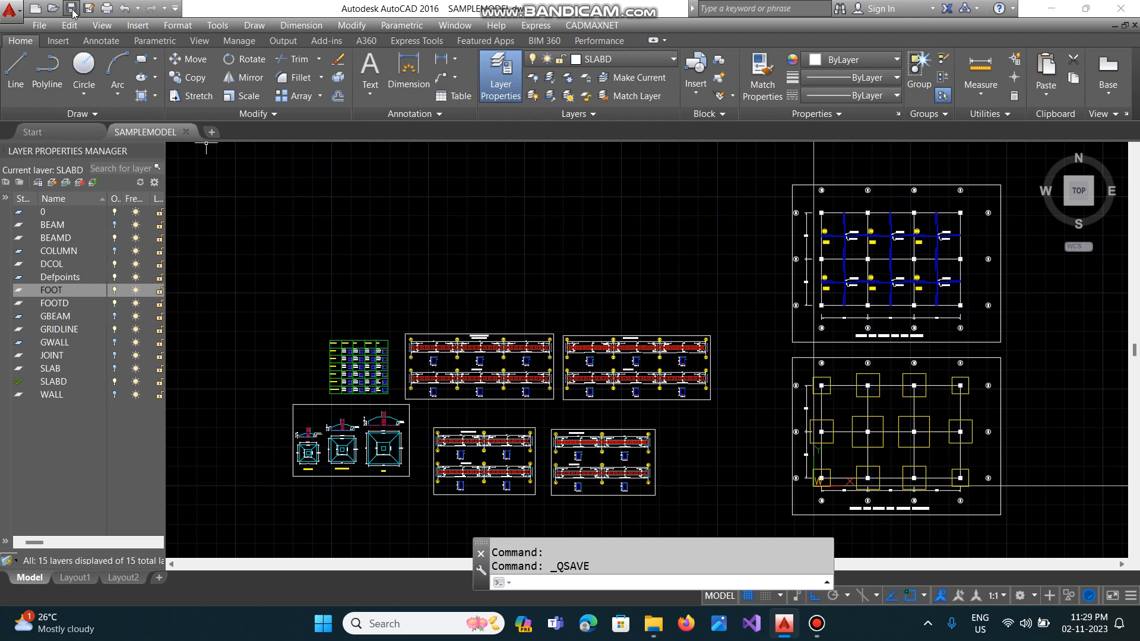
left_click(607, 26)
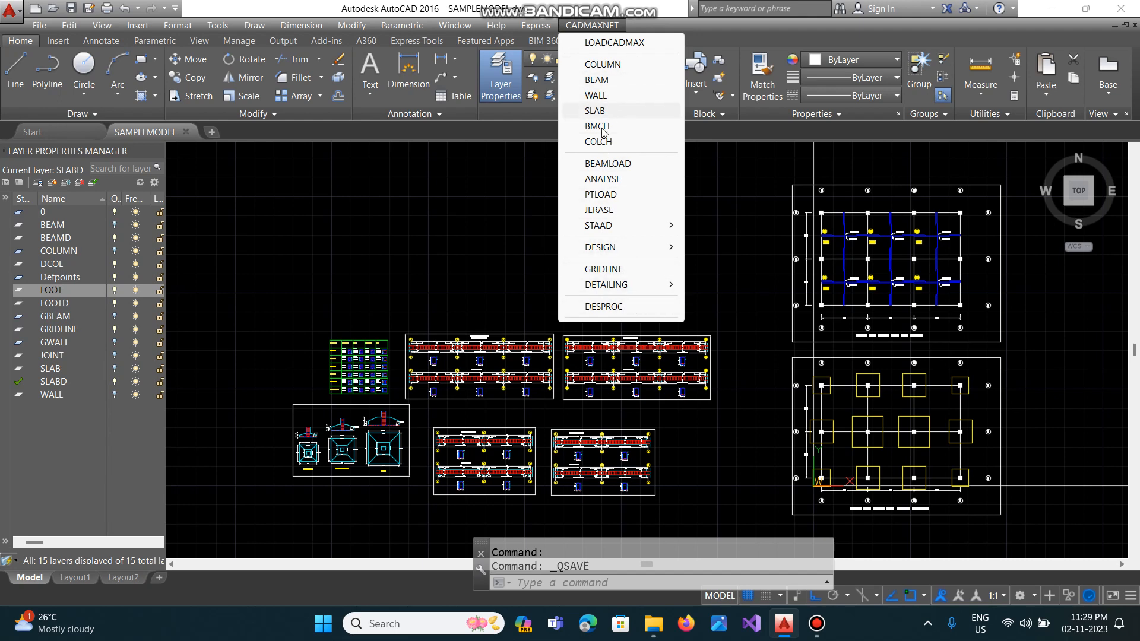
left_click(475, 308)
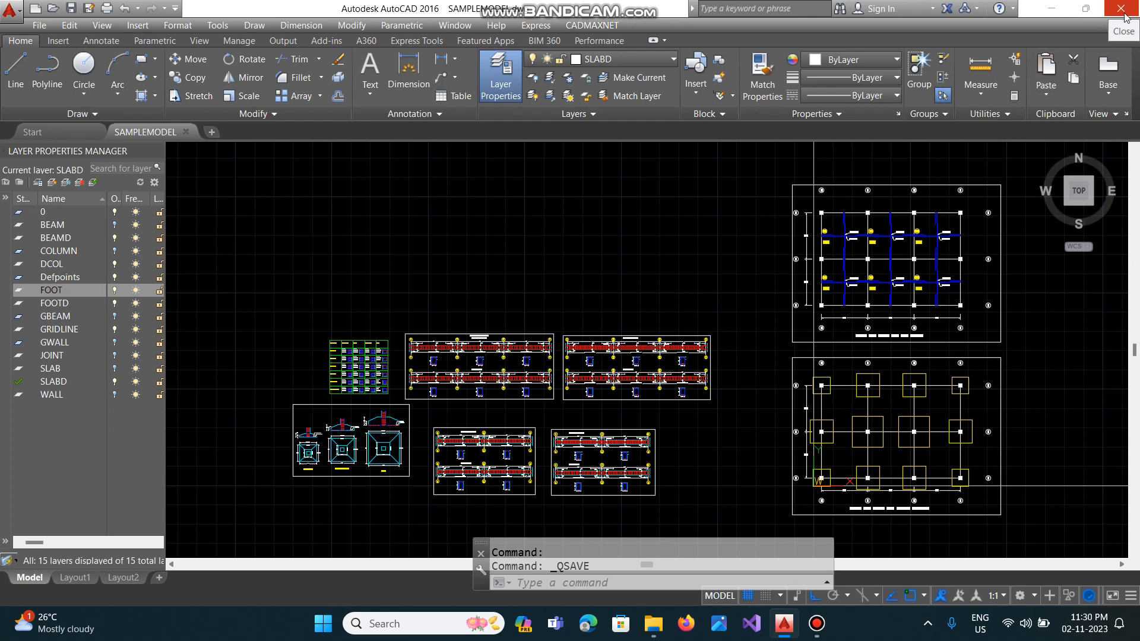
mouse_move(820, 621)
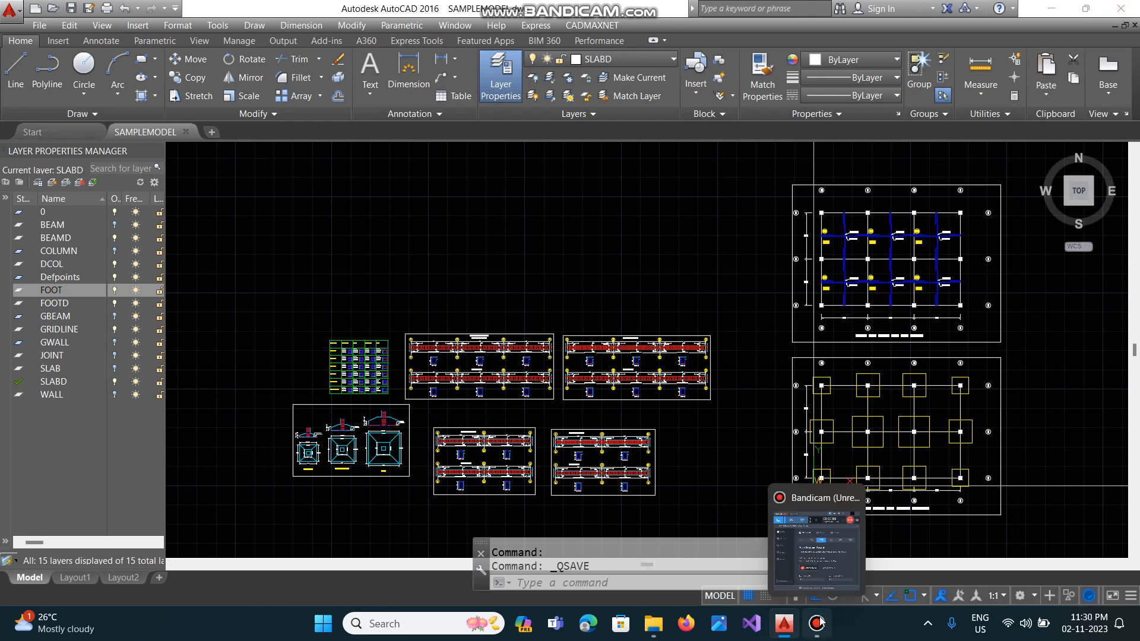